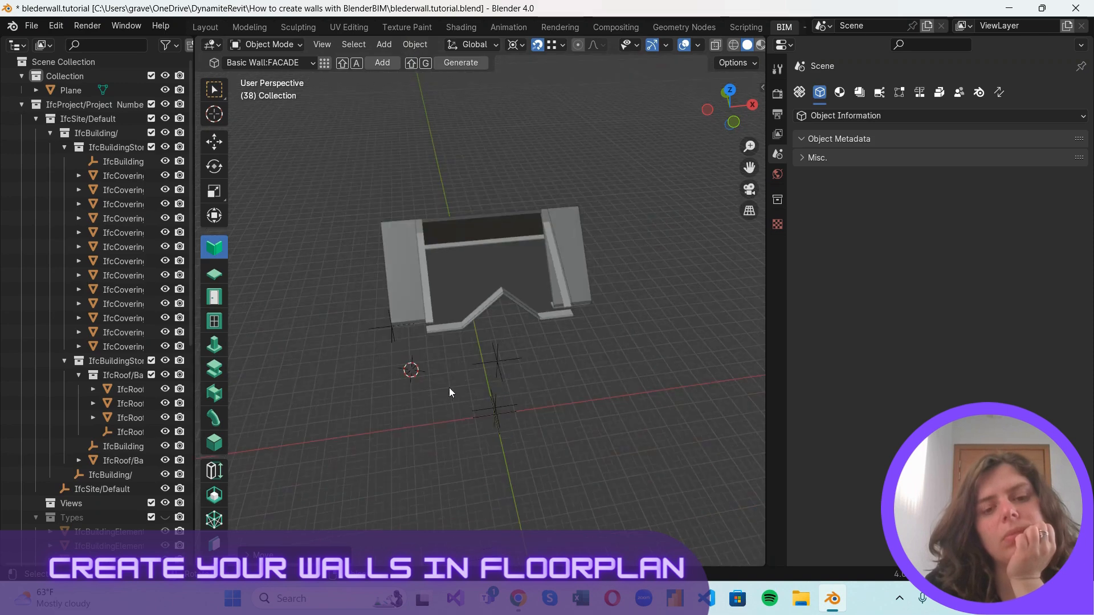
pyautogui.moveTo(704, 114); pyautogui.dragTo(727, 48)
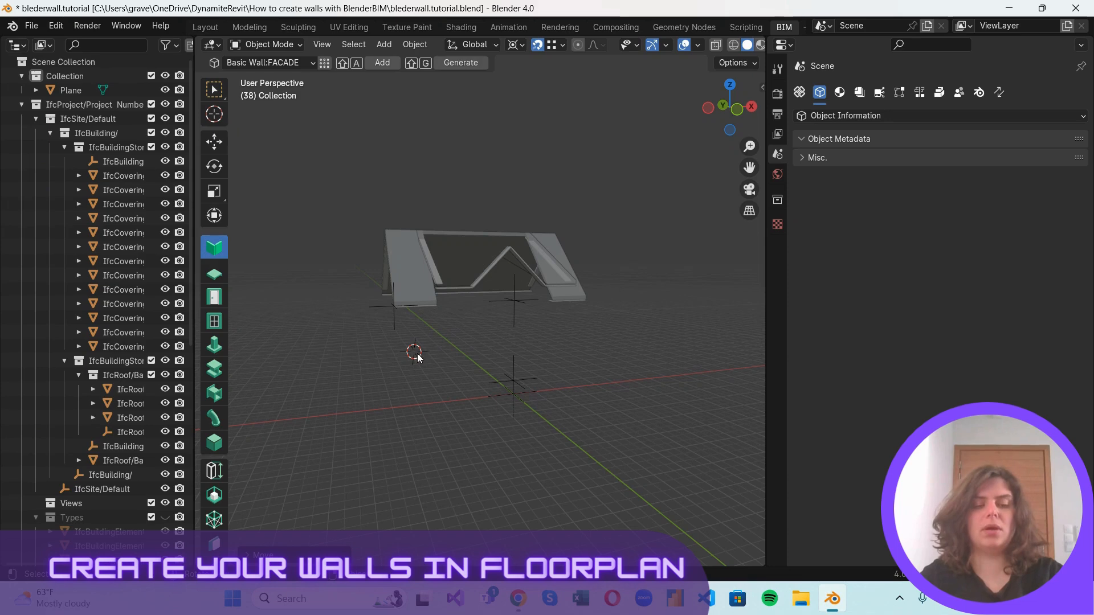
pyautogui.scroll(2, 419, 357)
pyautogui.keyDown('shift'); pyautogui.moveTo(381, 385); pyautogui.dragTo(534, 429, button='right'); pyautogui.keyUp('shift')
pyautogui.moveTo(716, 481); pyautogui.dragTo(587, 480, button='middle')
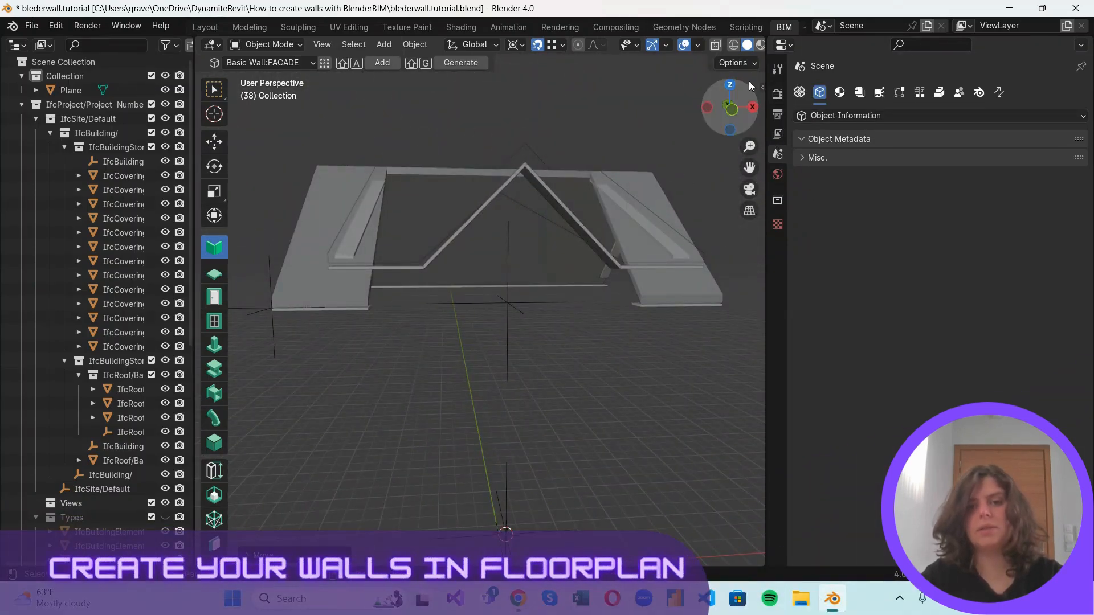
# Load the project's drawings list and activate the TOP OF FINISHED 1ST FLOOR PLAN plan view.
pyautogui.click(777, 94)
pyautogui.click(777, 114)
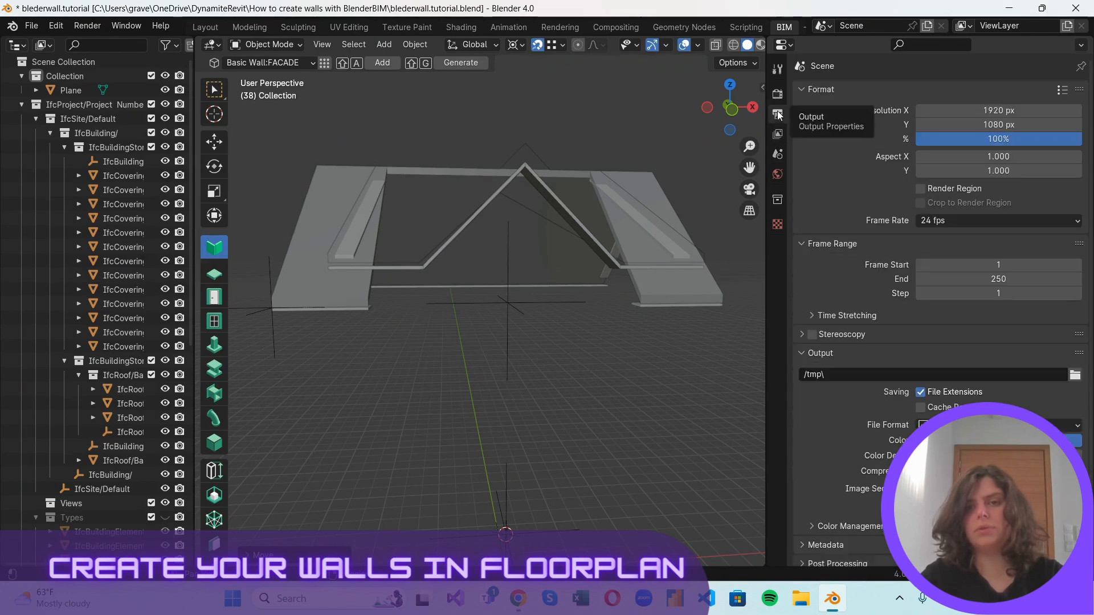
pyautogui.click(780, 133)
pyautogui.click(778, 153)
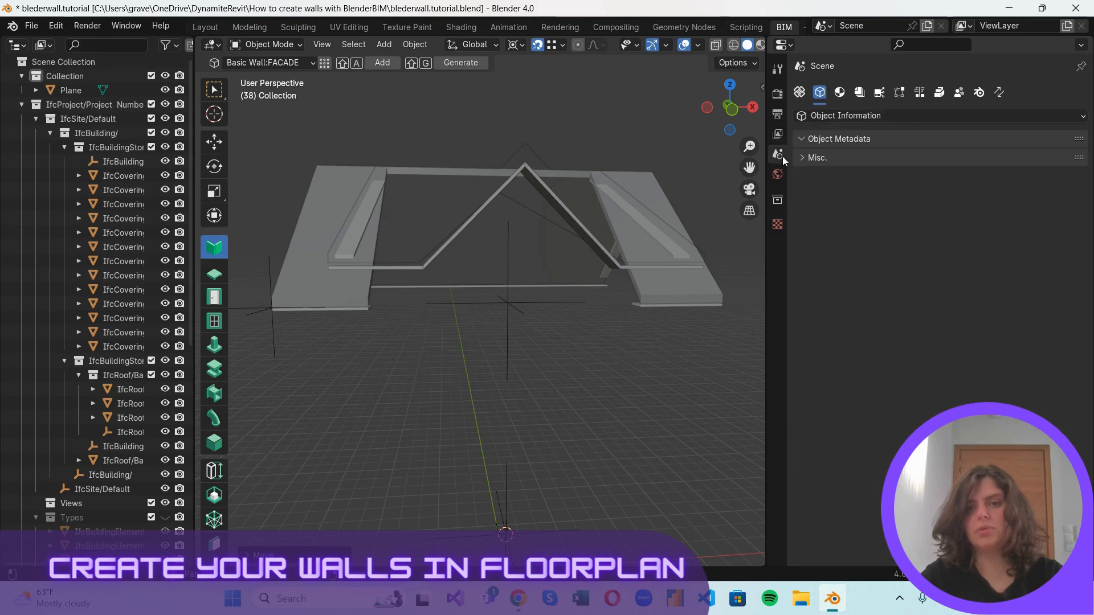
pyautogui.click(861, 93)
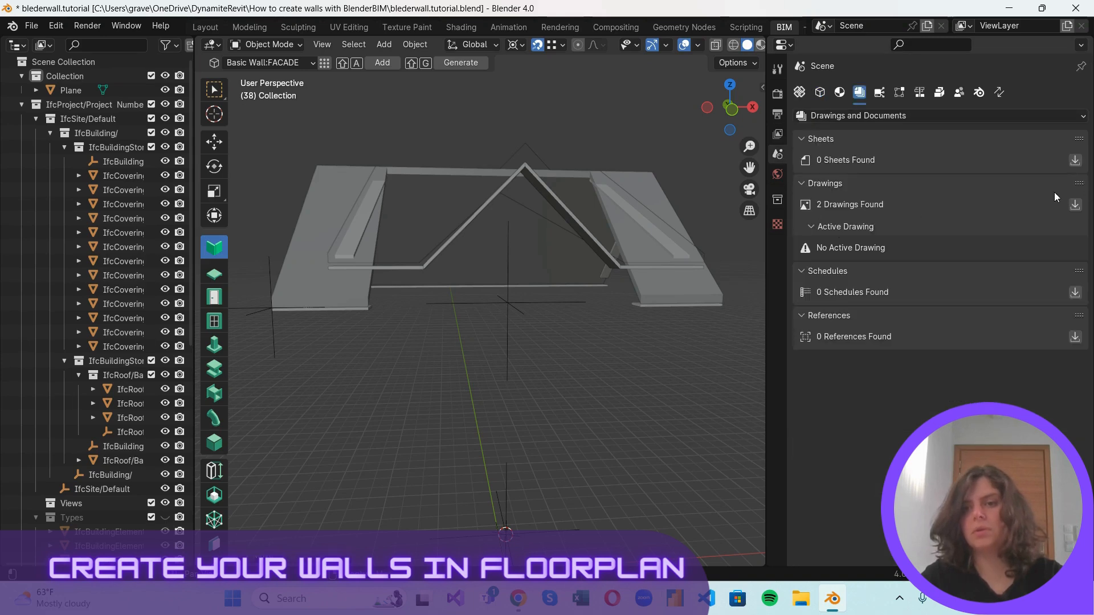
pyautogui.click(1075, 205)
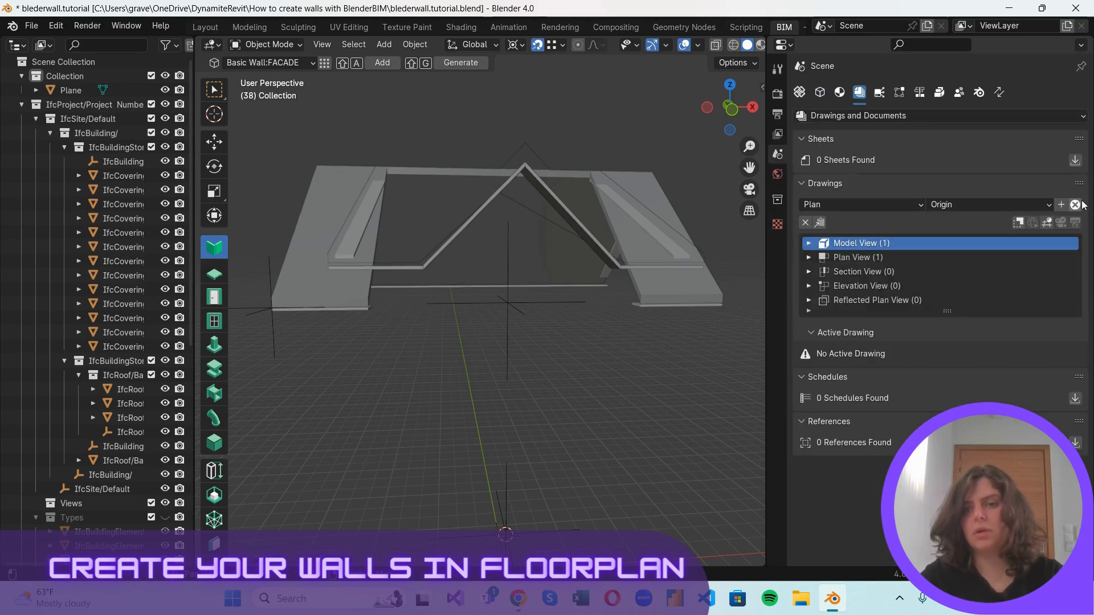
pyautogui.click(808, 257)
pyautogui.click(889, 270)
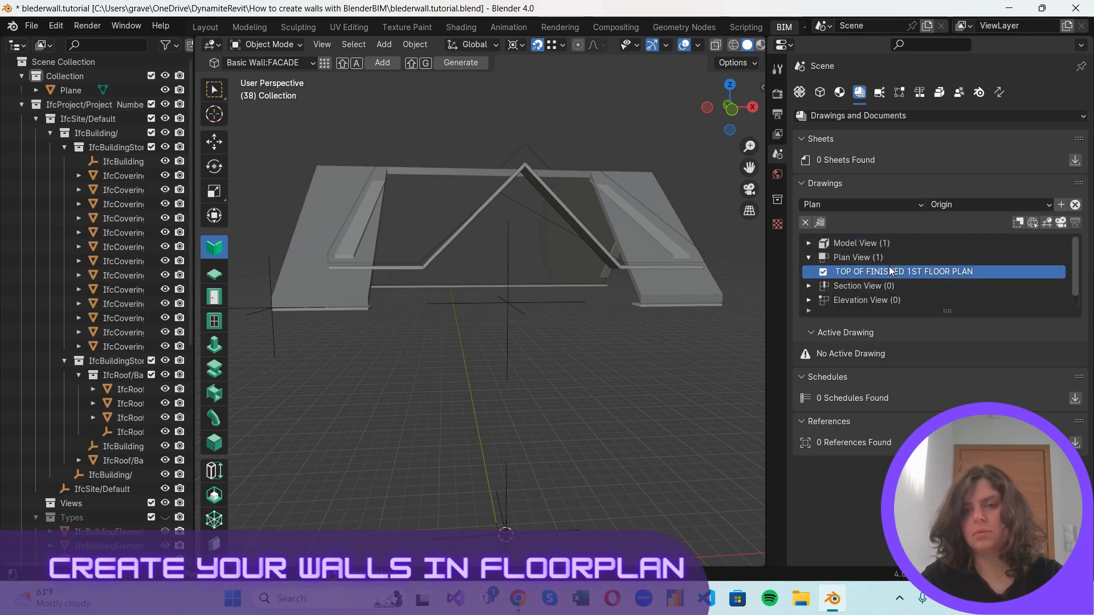
pyautogui.click(1061, 223)
# Add a Basic Wall:FACADE wall at the 3D cursor on the plan's origin.
pyautogui.scroll(4, 496, 301)
pyautogui.scroll(-2, 496, 302)
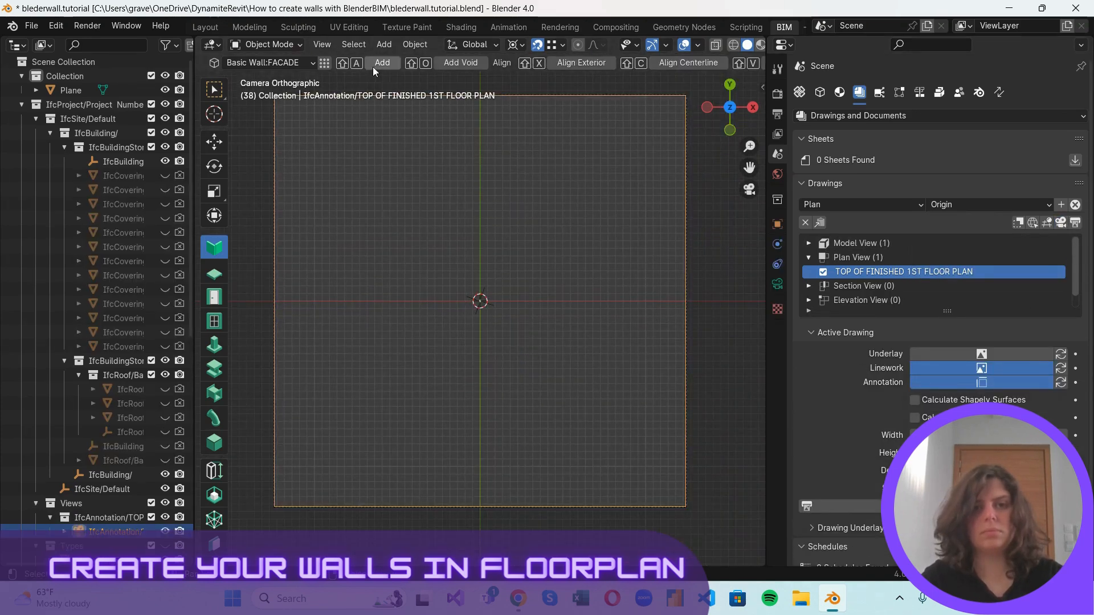
pyautogui.click(492, 328)
pyautogui.hotkey('shift', 'a')
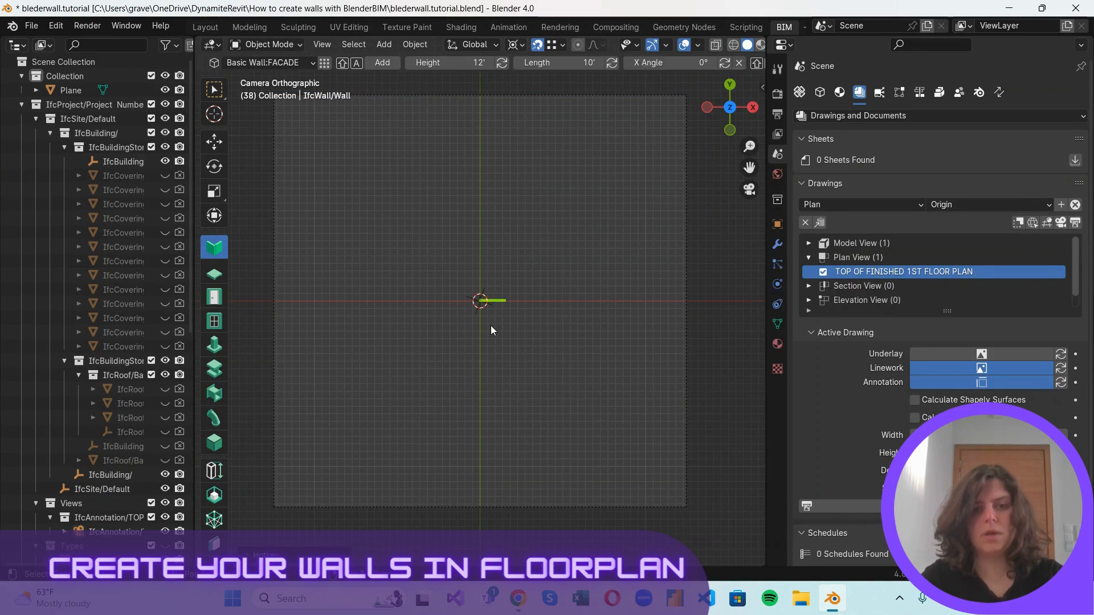
# Set the new wall's length to 12' and apply it.
pyautogui.scroll(3, 491, 326)
pyautogui.scroll(2, 517, 327)
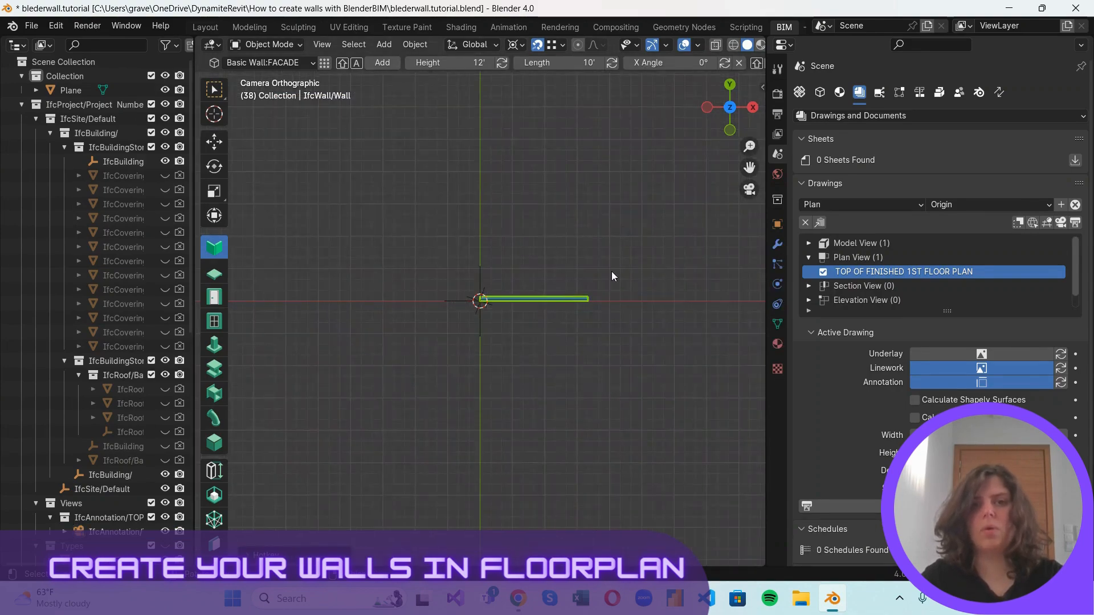
pyautogui.click(778, 69)
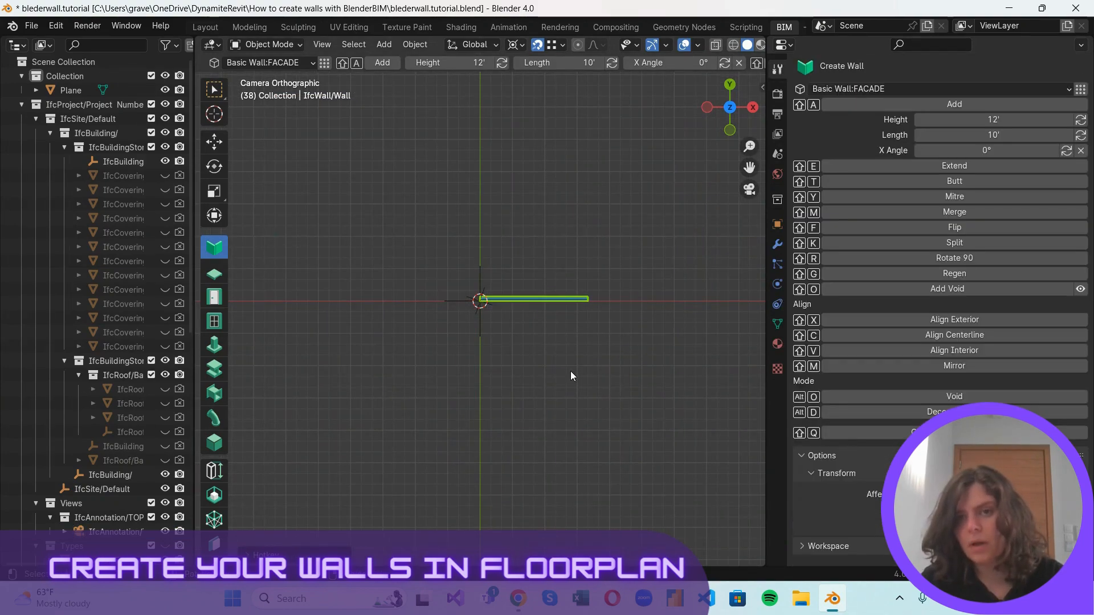
pyautogui.scroll(4, 592, 319)
pyautogui.scroll(-4, 566, 270)
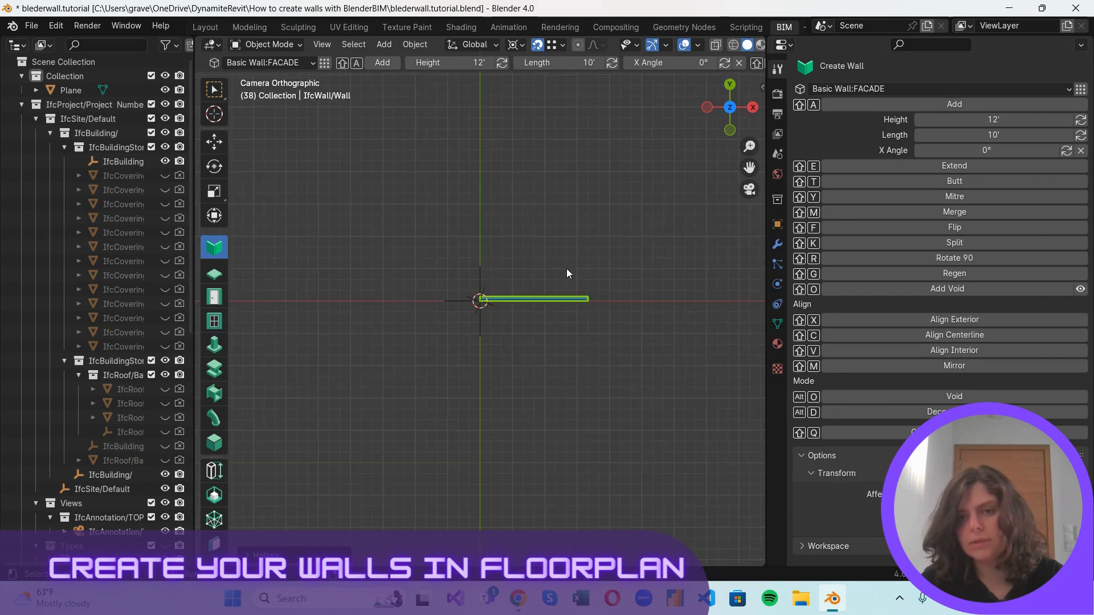
pyautogui.click(1018, 118)
pyautogui.press('Tab')
pyautogui.write('12')
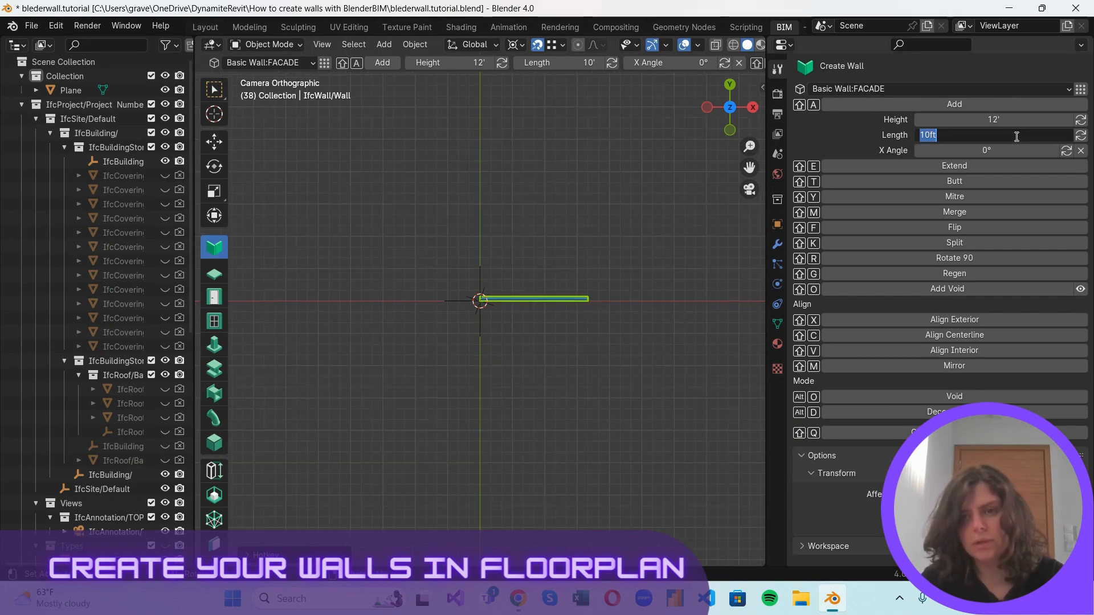
pyautogui.press('Return')
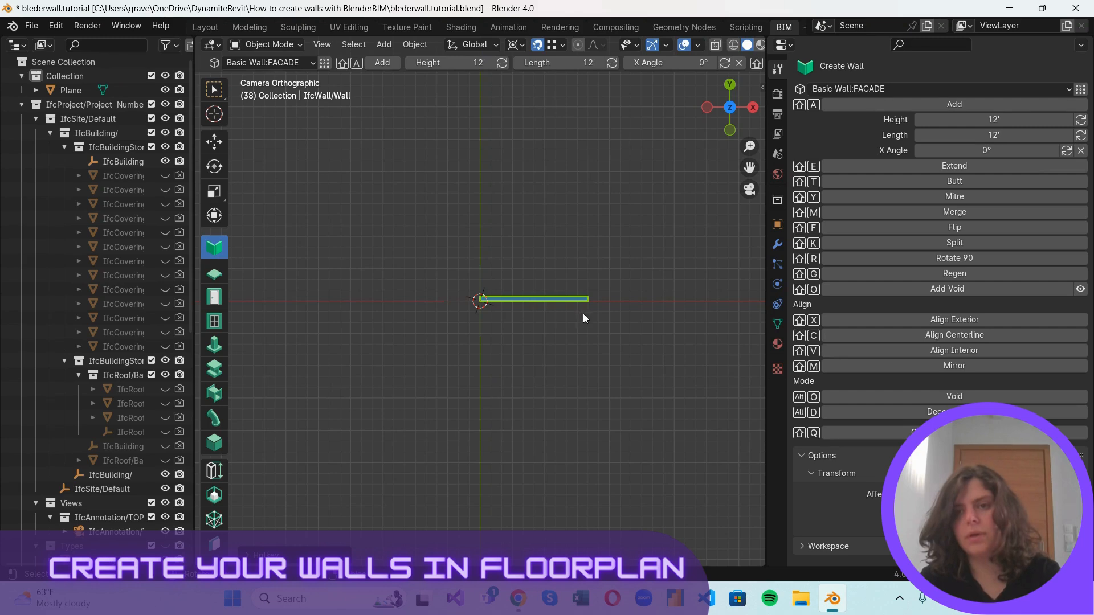
pyautogui.click(1081, 135)
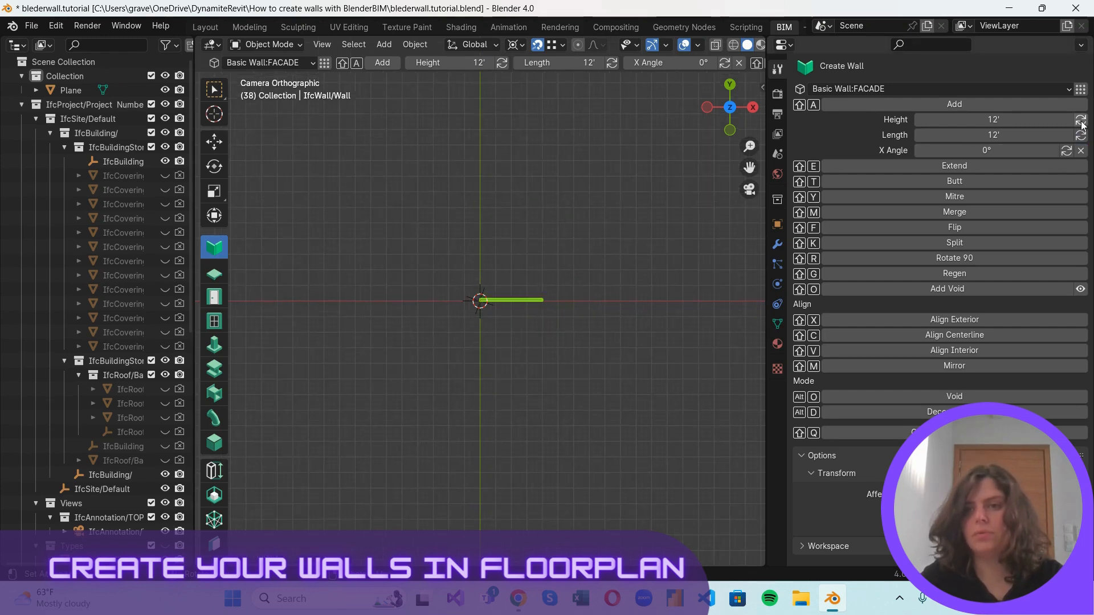
pyautogui.scroll(5, 494, 306)
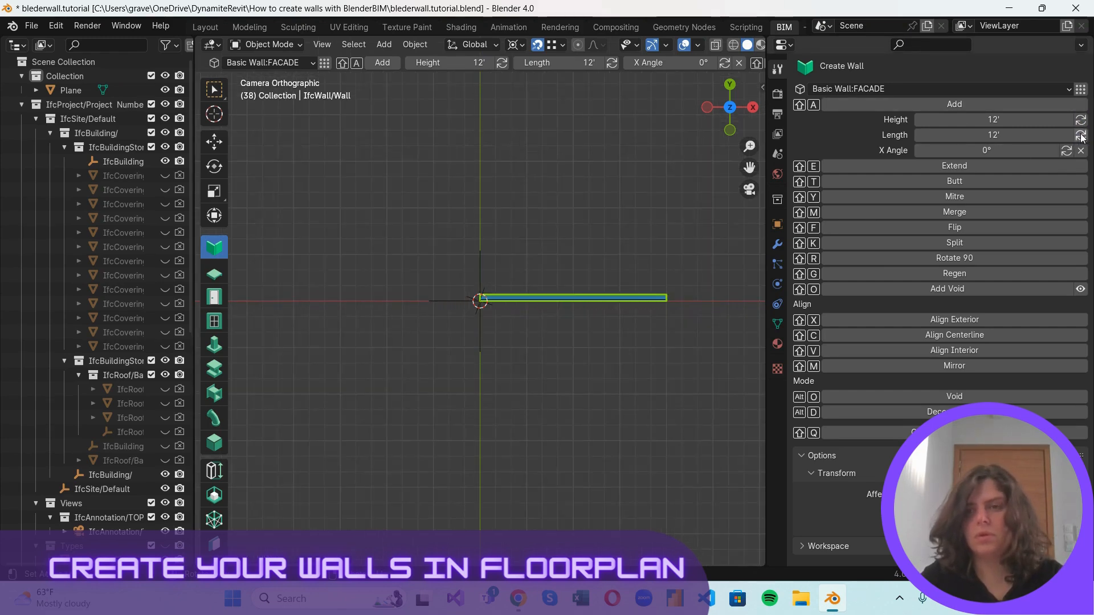
pyautogui.scroll(1, 443, 300)
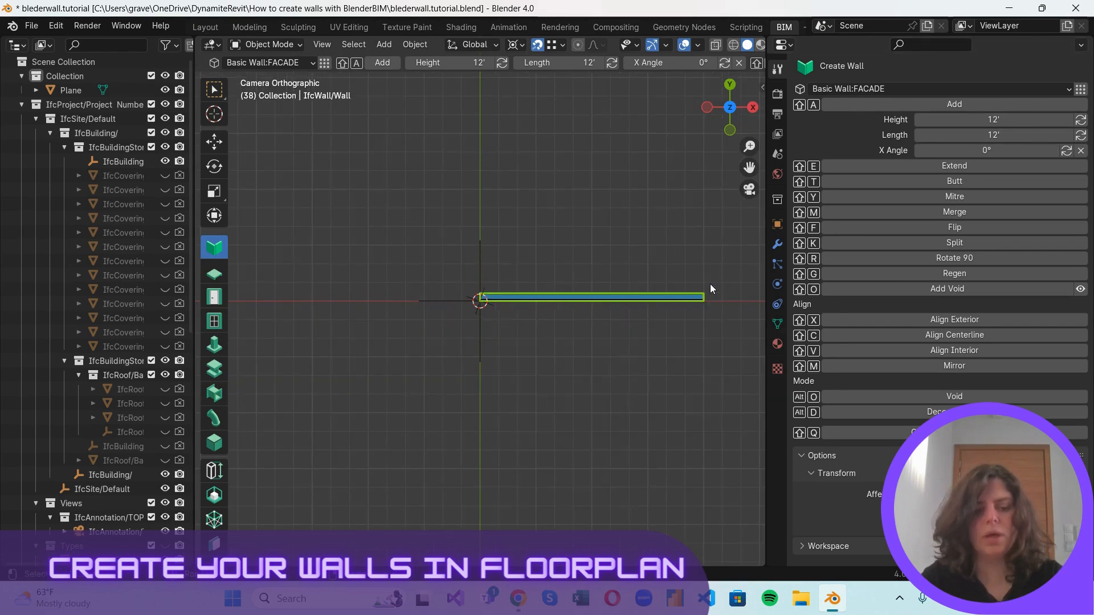
# Add a 5' long wall at the first wall's right end, rotated 90 degrees, and snap the 3D cursor to its upper end.
pyautogui.keyDown('shift'); pyautogui.moveTo(473, 304); pyautogui.dragTo(707, 301, button='right'); pyautogui.keyUp('shift')
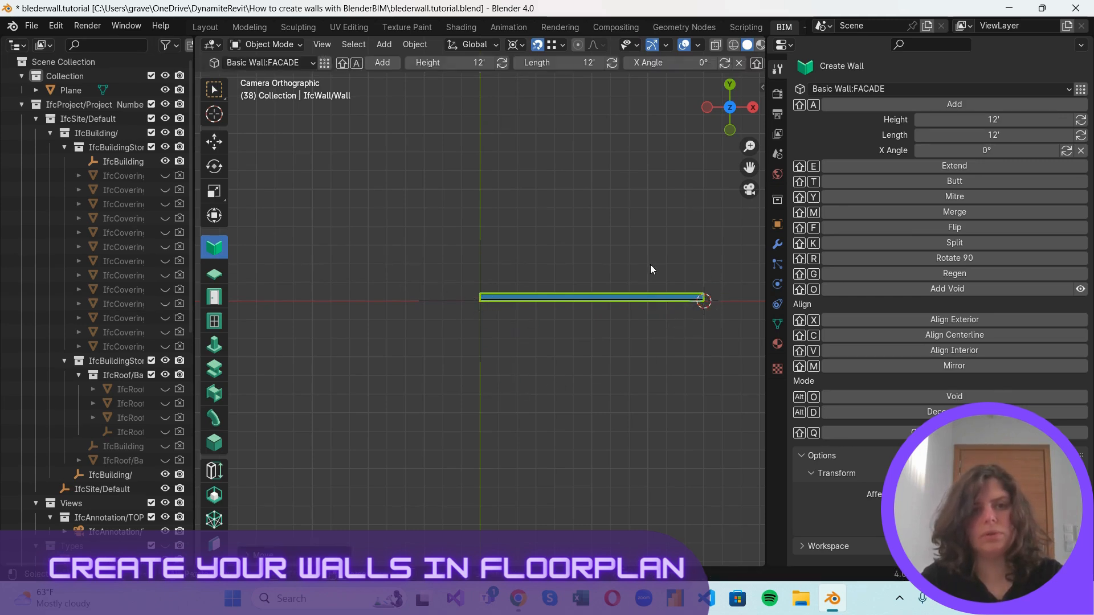
pyautogui.click(583, 63)
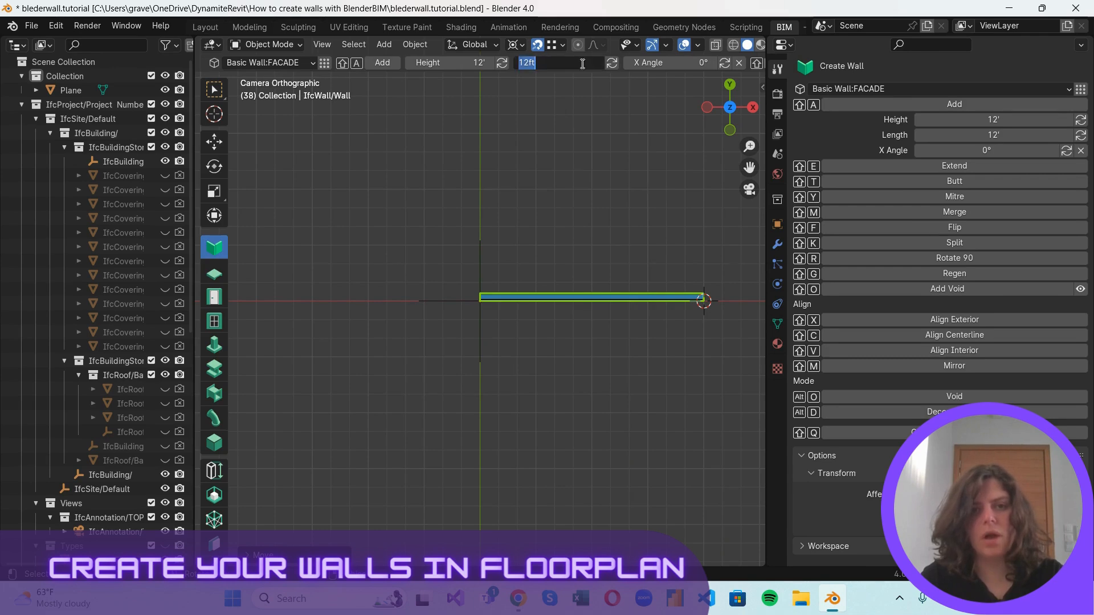
pyautogui.write('5')
pyautogui.press('Return')
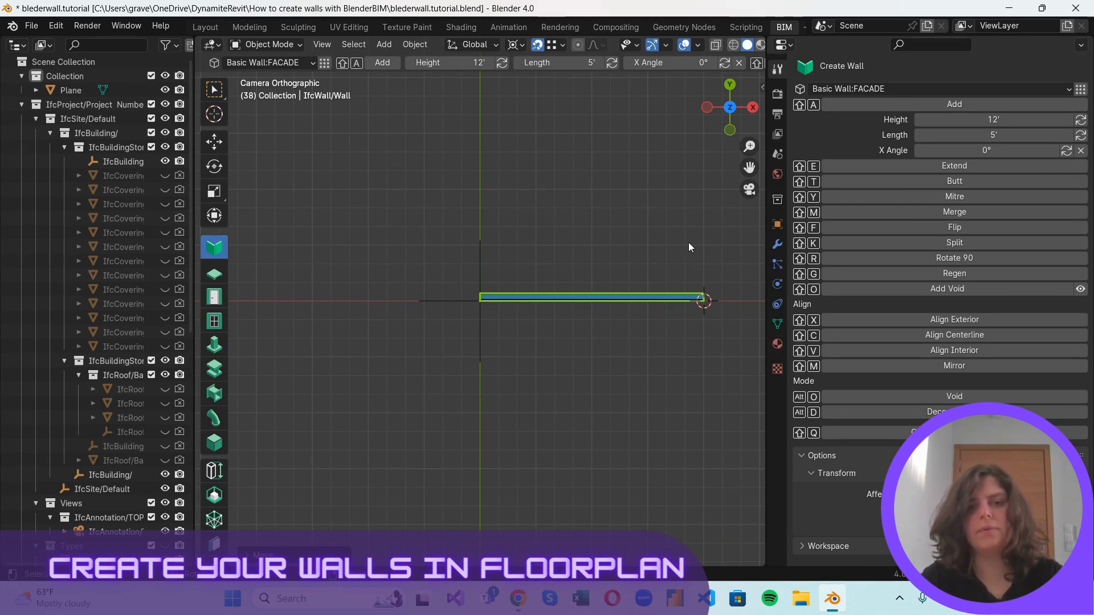
pyautogui.keyDown('shift'); pyautogui.moveTo(688, 241); pyautogui.dragTo(551, 369, button='middle'); pyautogui.keyUp('shift')
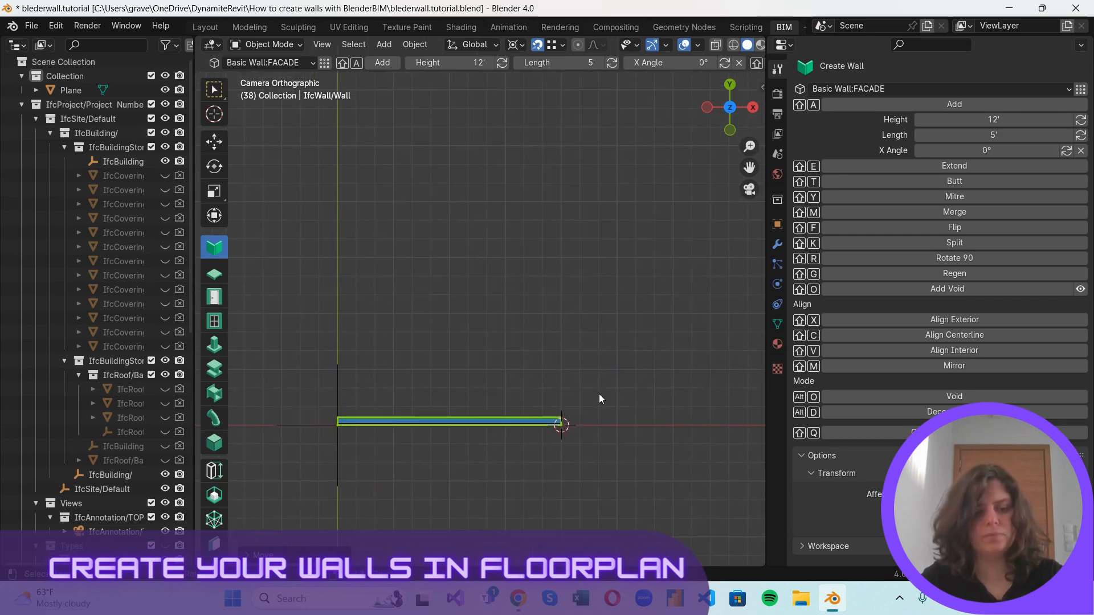
pyautogui.hotkey('shift', 'a')
pyautogui.hotkey('shift', 'r')
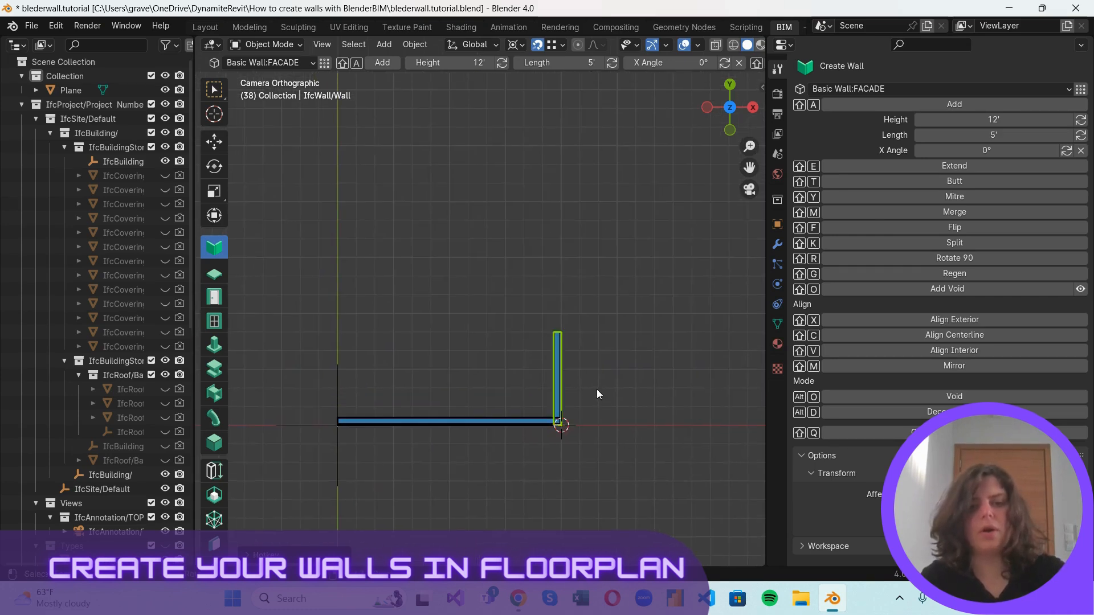
pyautogui.keyDown('shift'); pyautogui.moveTo(567, 433); pyautogui.dragTo(562, 333, button='right'); pyautogui.keyUp('shift')
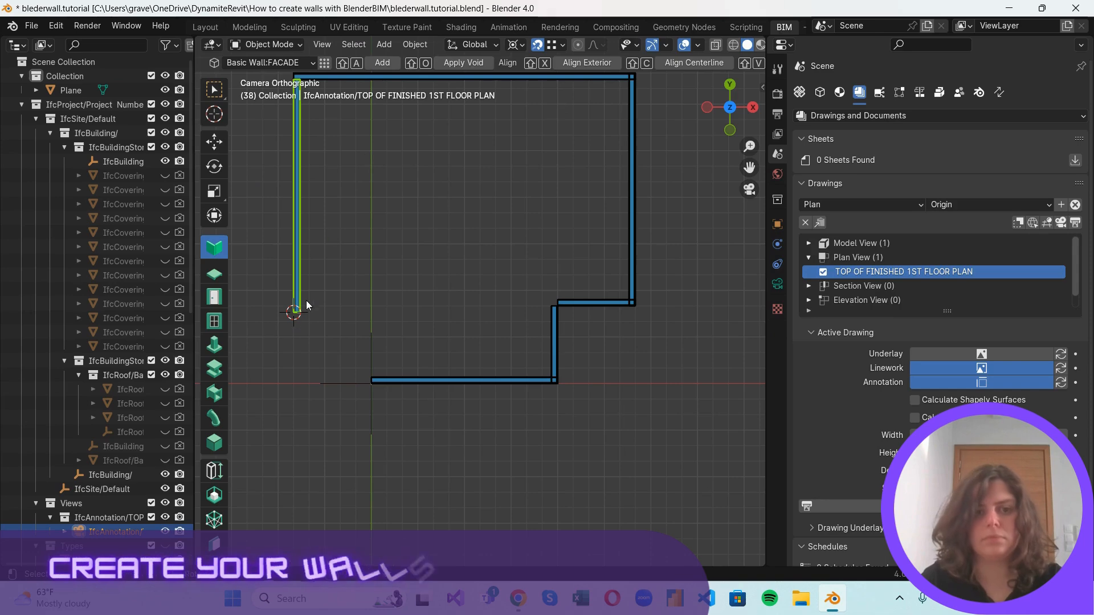
# Add a wall at the lower end of the long left wall and set its length to 5'.
pyautogui.click(306, 306)
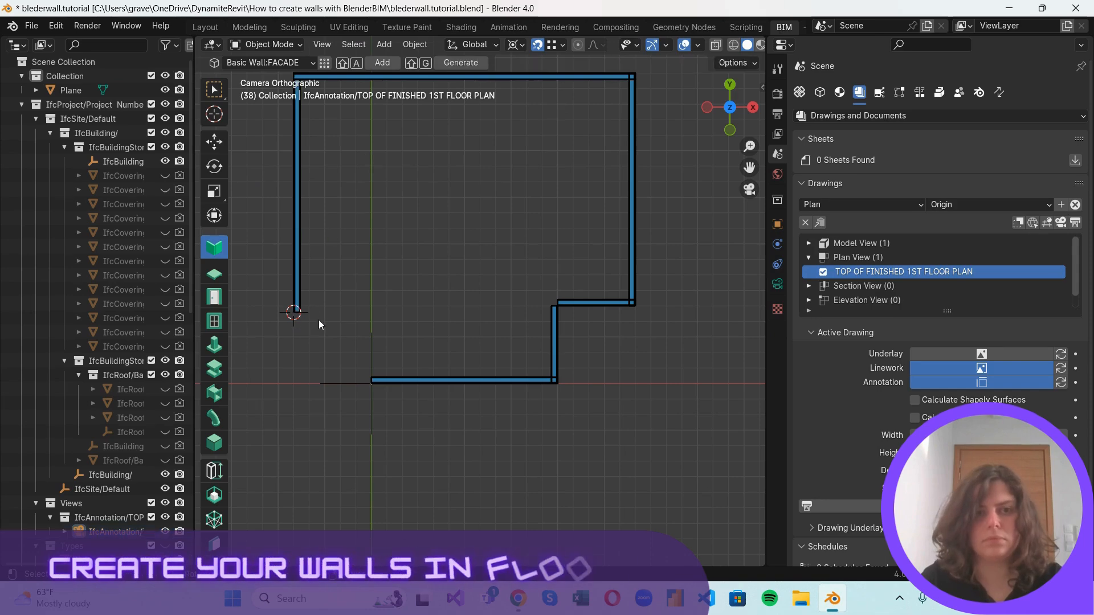
pyautogui.hotkey('shift', 'a')
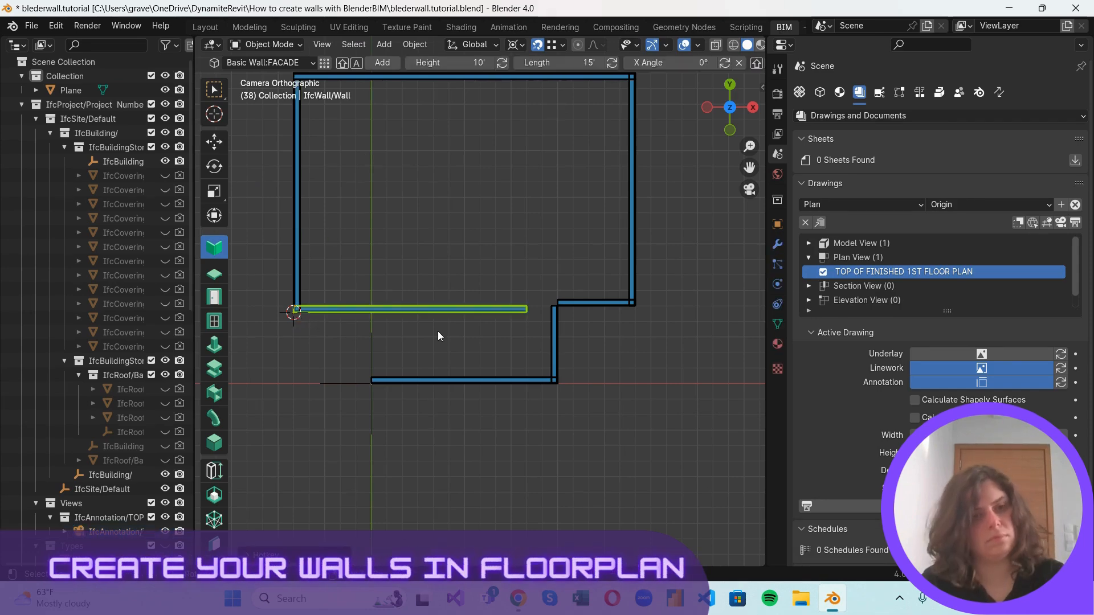
pyautogui.click(777, 69)
pyautogui.click(1027, 131)
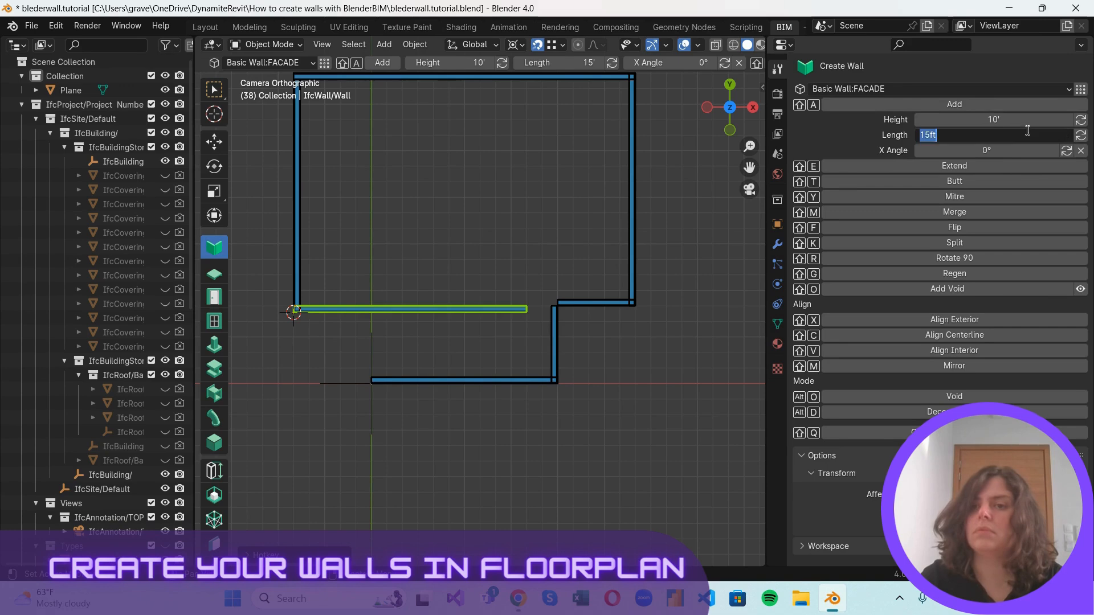
pyautogui.write('5')
pyautogui.press('Return')
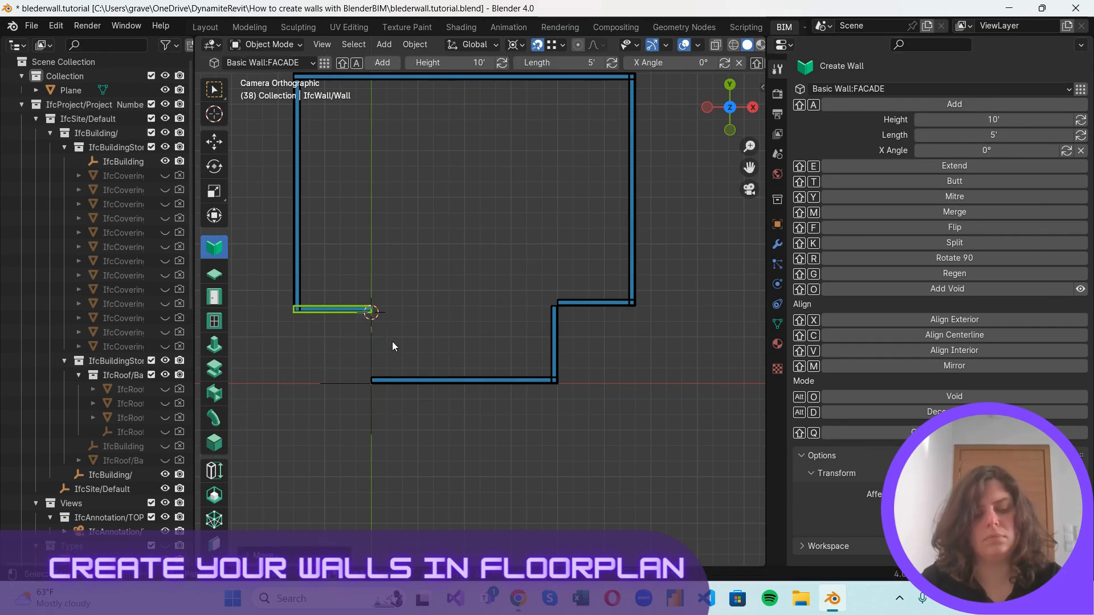
# Add a 12' high wall at the short left wall's free end and rotate it in 90-degree steps until it runs downward.
pyautogui.hotkey('shift', 'a')
pyautogui.click(987, 120)
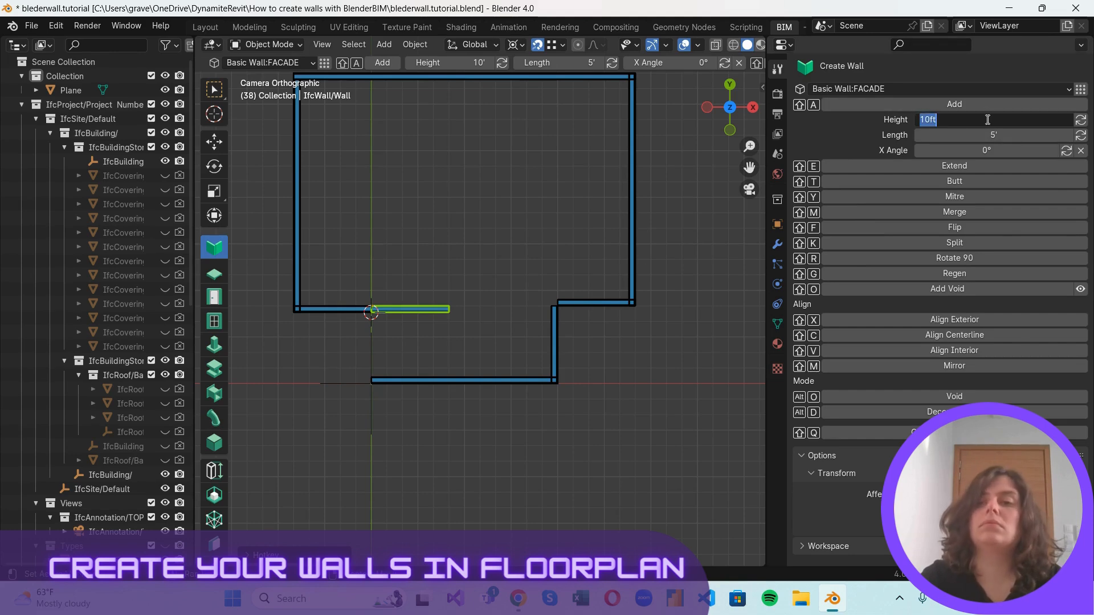
pyautogui.press('Return')
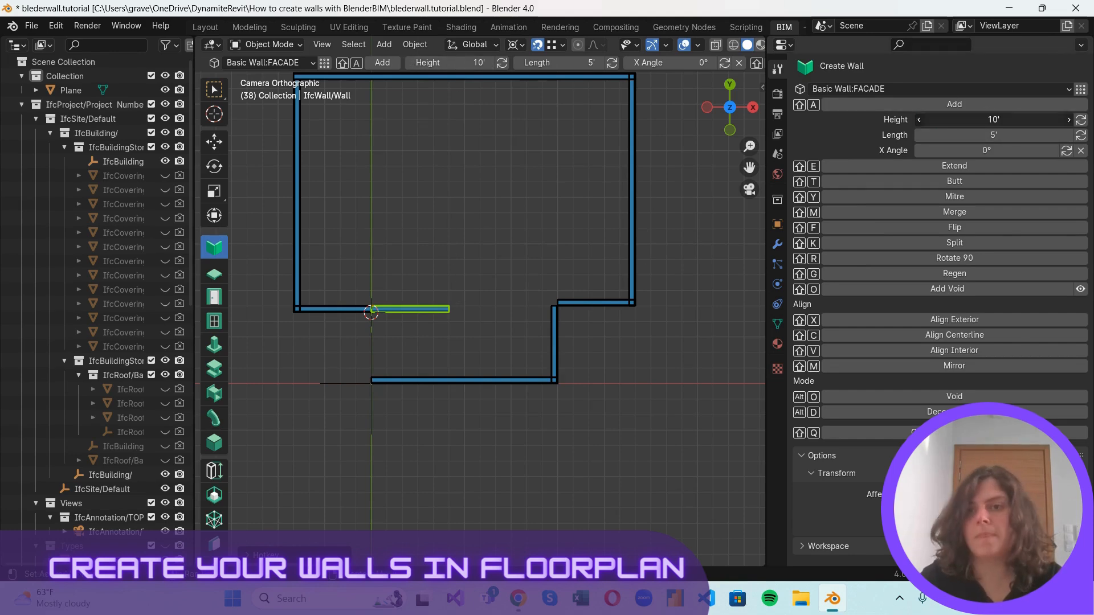
pyautogui.write('12')
pyautogui.press('Return')
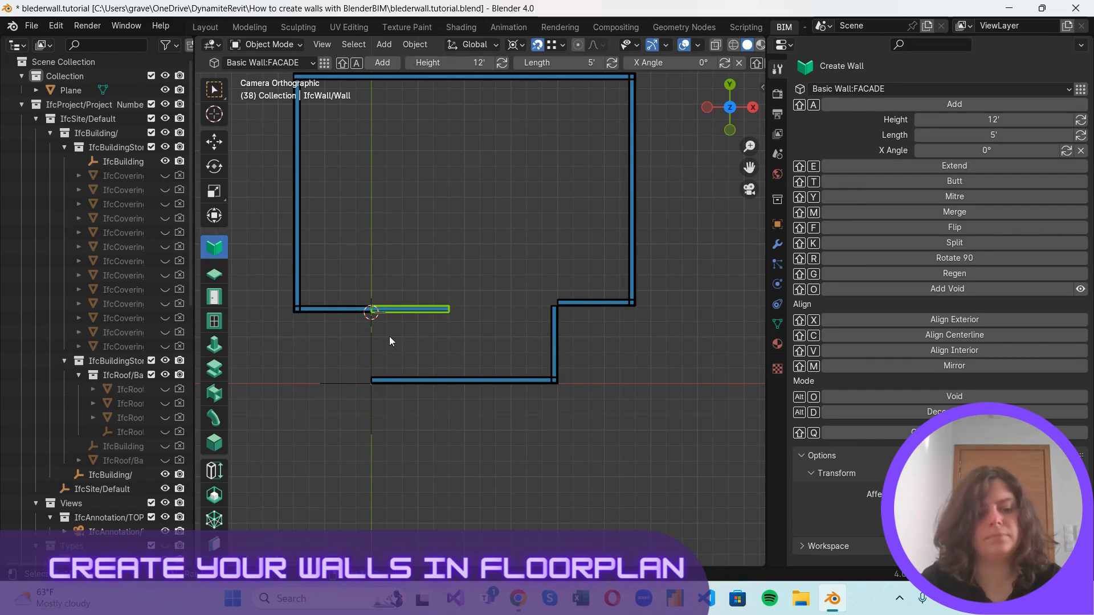
pyautogui.hotkey('shift', 'r')
# Trim the overshooting lower end of the new vertical wall to the bottom horizontal wall, closing the outline, and deselect the walls.
pyautogui.scroll(3, 361, 387)
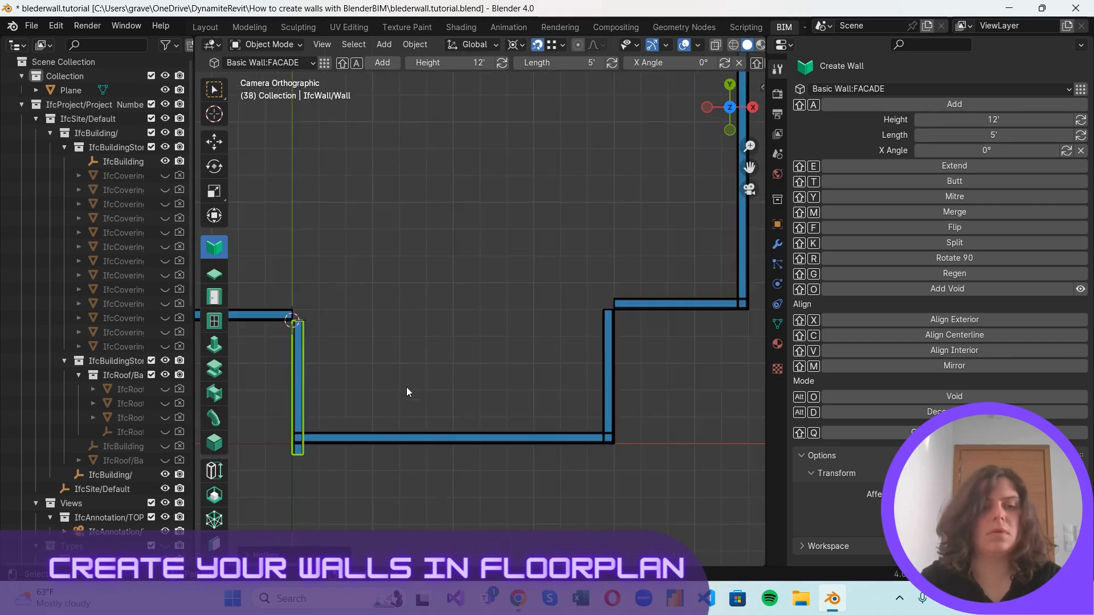
pyautogui.click(459, 440)
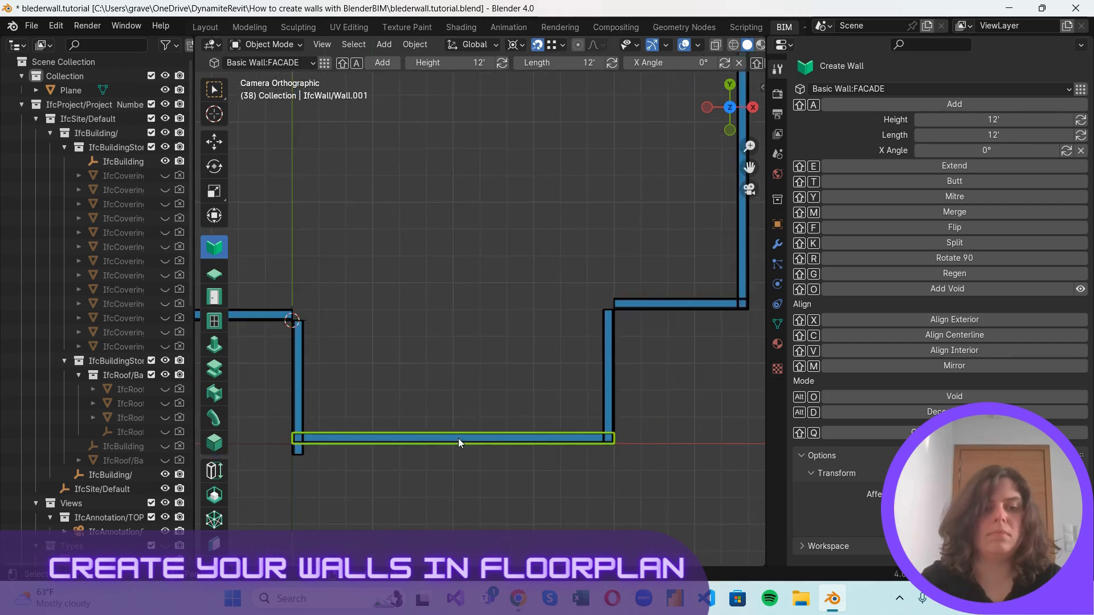
pyautogui.click(296, 416)
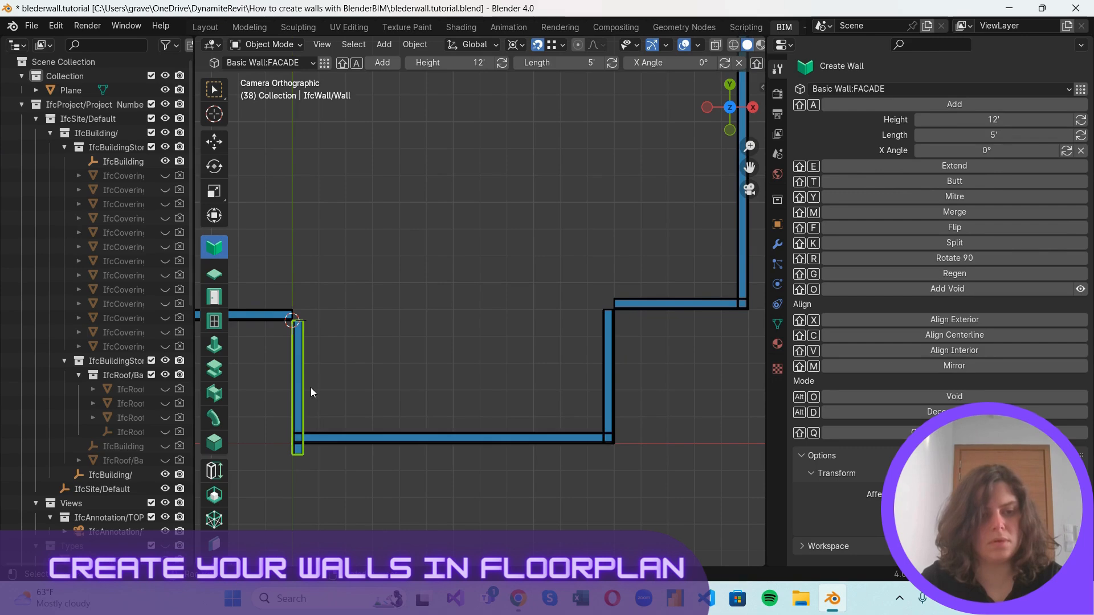
pyautogui.keyDown('shift'); pyautogui.click(349, 440); pyautogui.keyUp('shift')
pyautogui.click(690, 370)
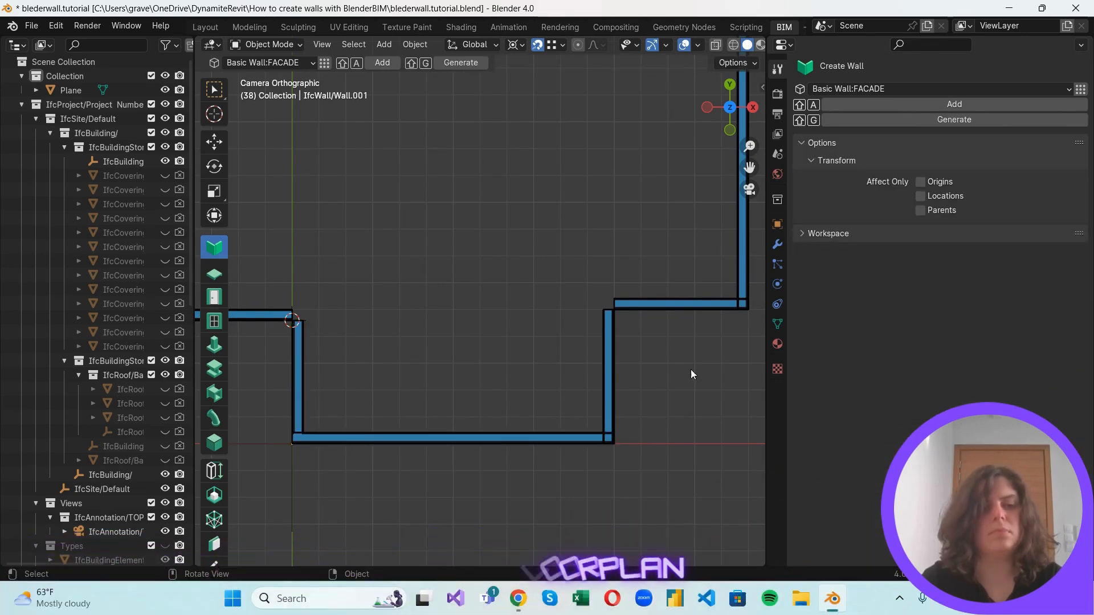
pyautogui.scroll(-2, 661, 369)
pyautogui.scroll(-3, 661, 370)
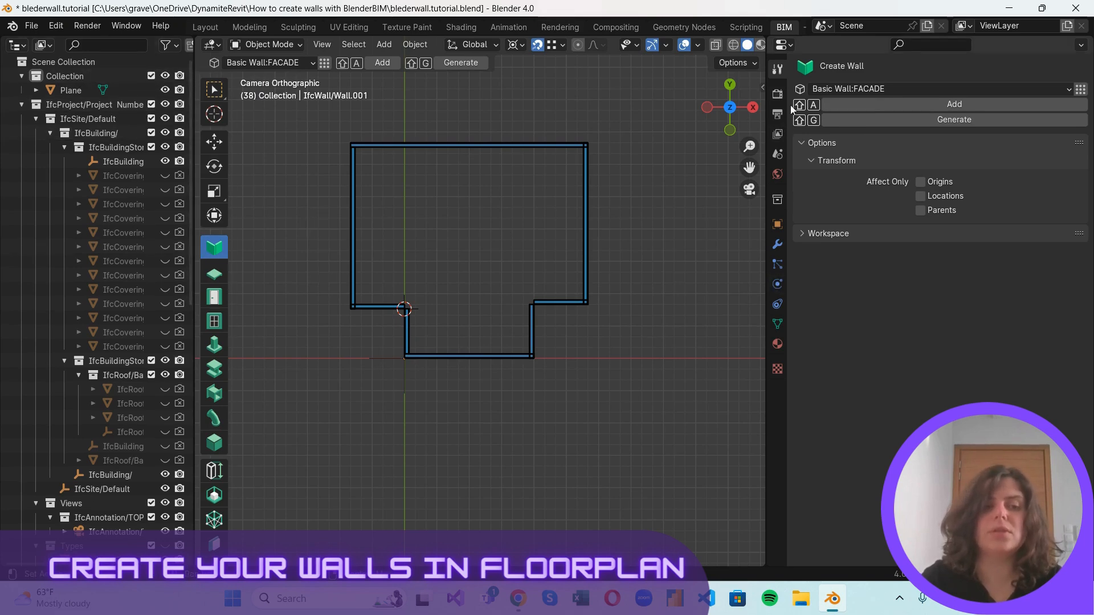
# Unhide all hidden objects, including the roof, and show the model from directly below.
pyautogui.click(730, 107)
pyautogui.moveTo(732, 109); pyautogui.dragTo(642, 77)
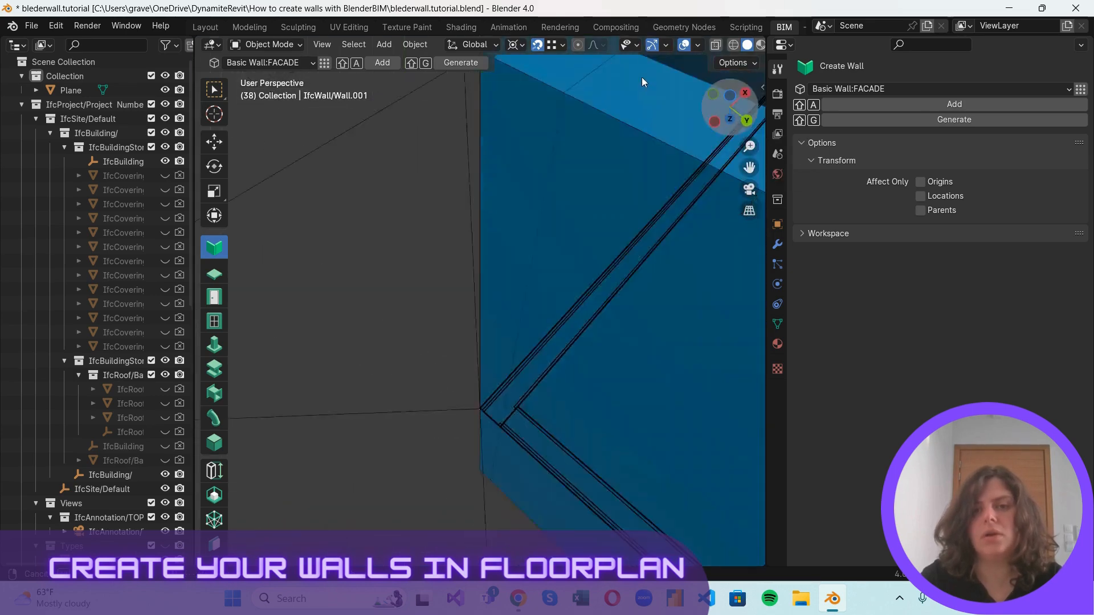
pyautogui.scroll(-8, 494, 434)
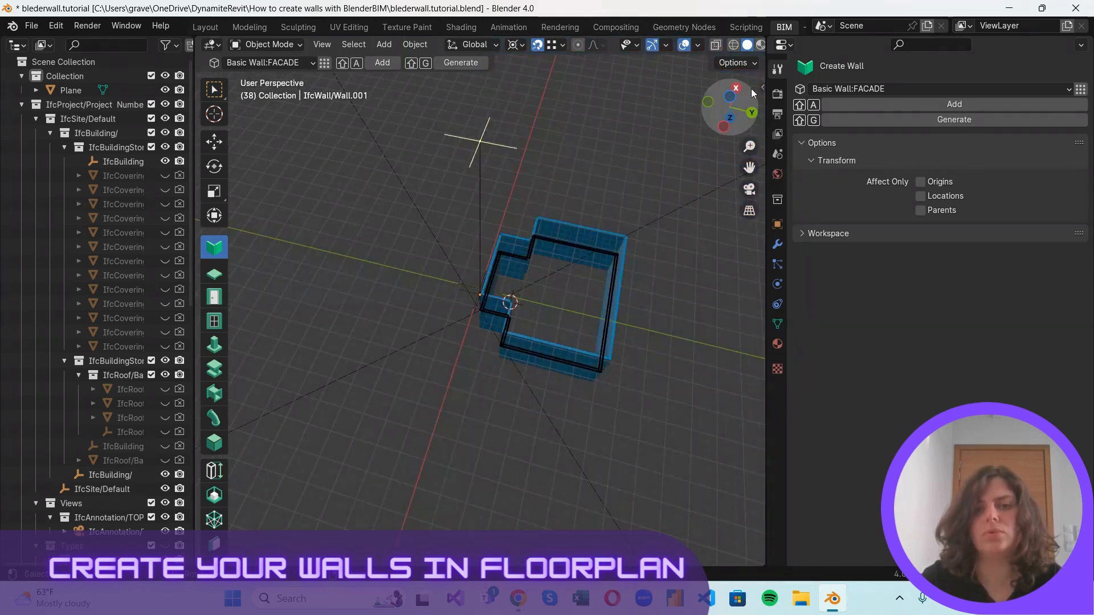
pyautogui.moveTo(644, 287); pyautogui.dragTo(475, 207, button='middle')
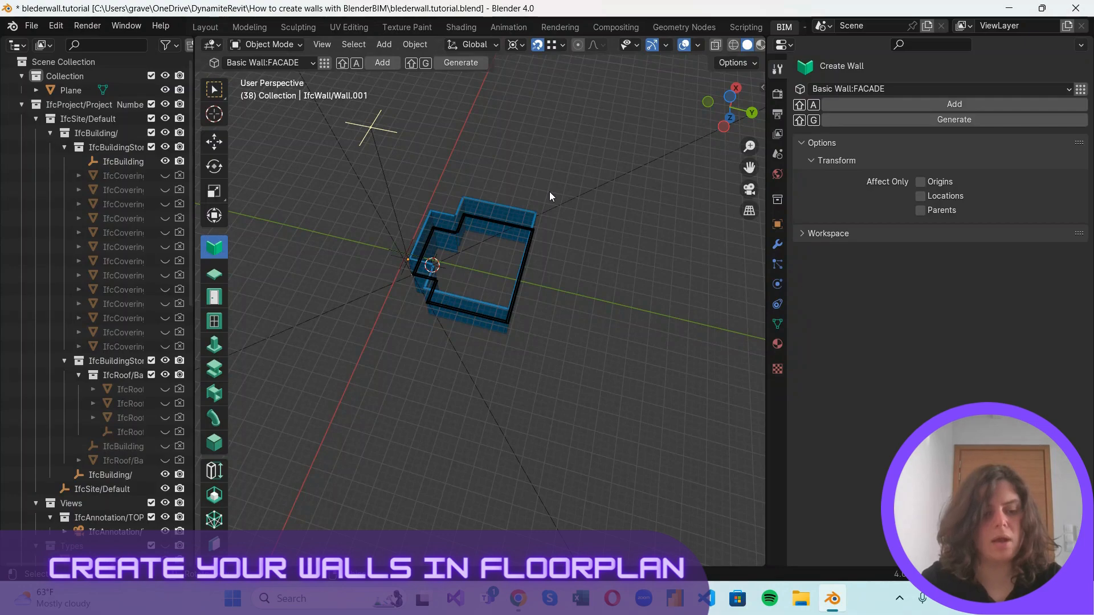
pyautogui.press('a')
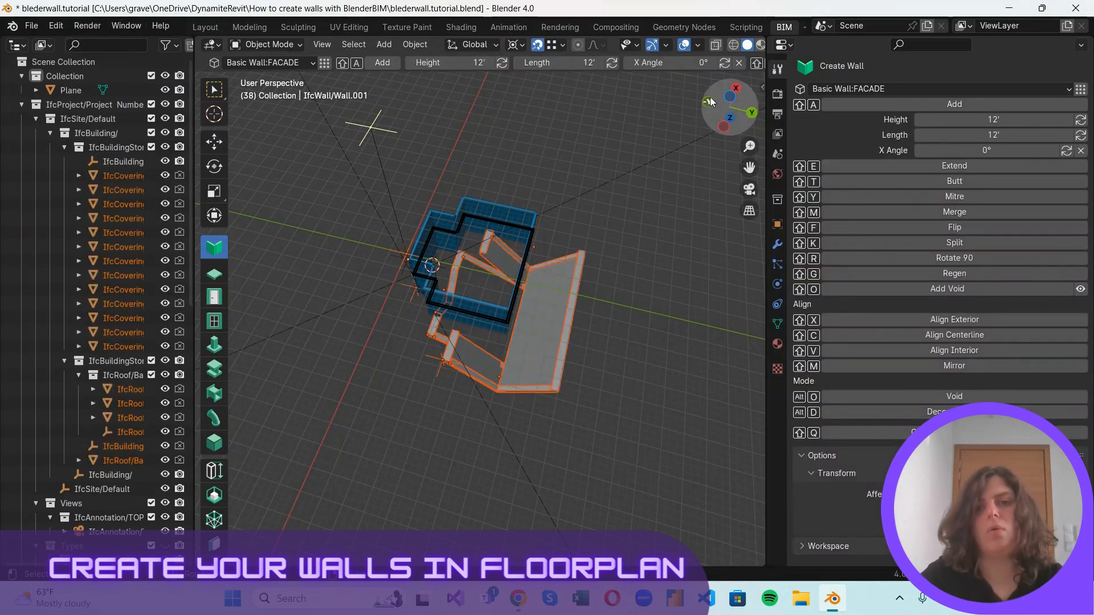
pyautogui.click(724, 126)
pyautogui.click(675, 208)
pyautogui.scroll(3, 565, 294)
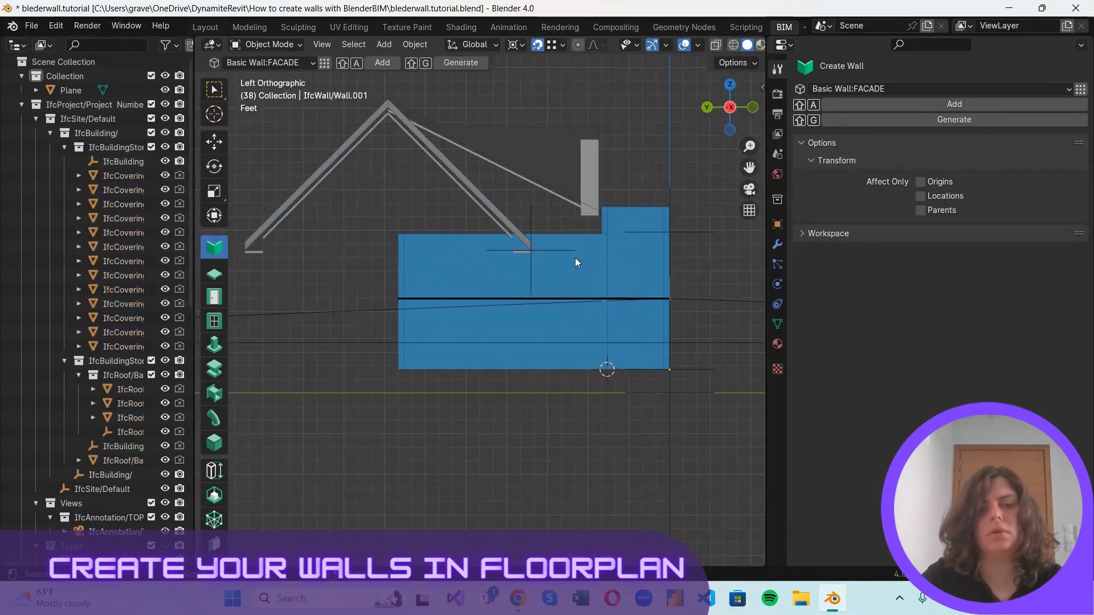
pyautogui.click(729, 130)
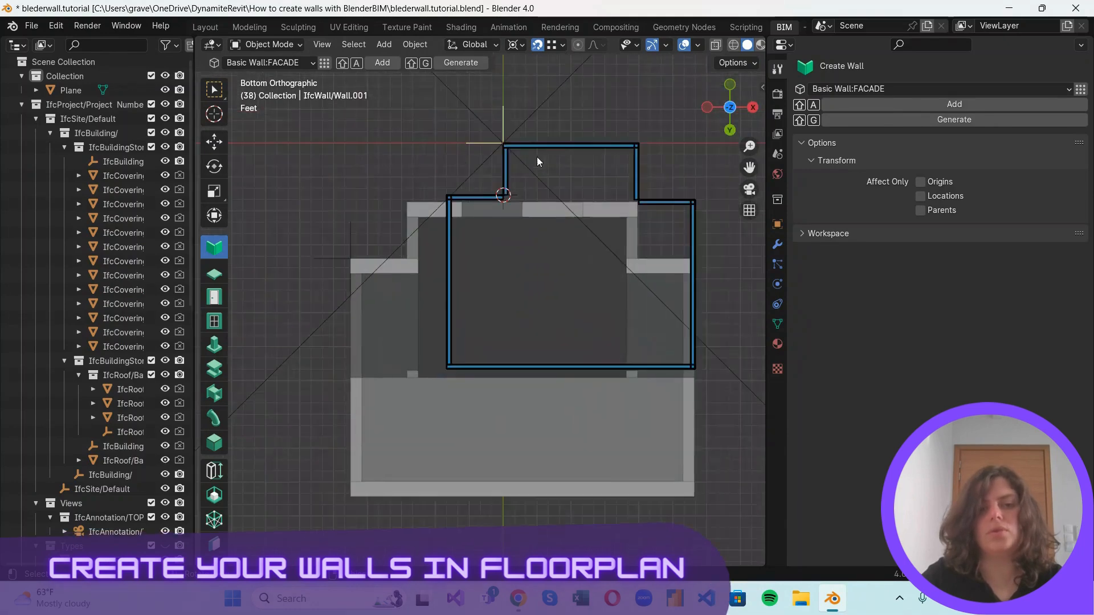
# Select all eight facade walls and move them about 10' along Y to align the long closing wall with the roof's inner edge.
pyautogui.click(653, 114)
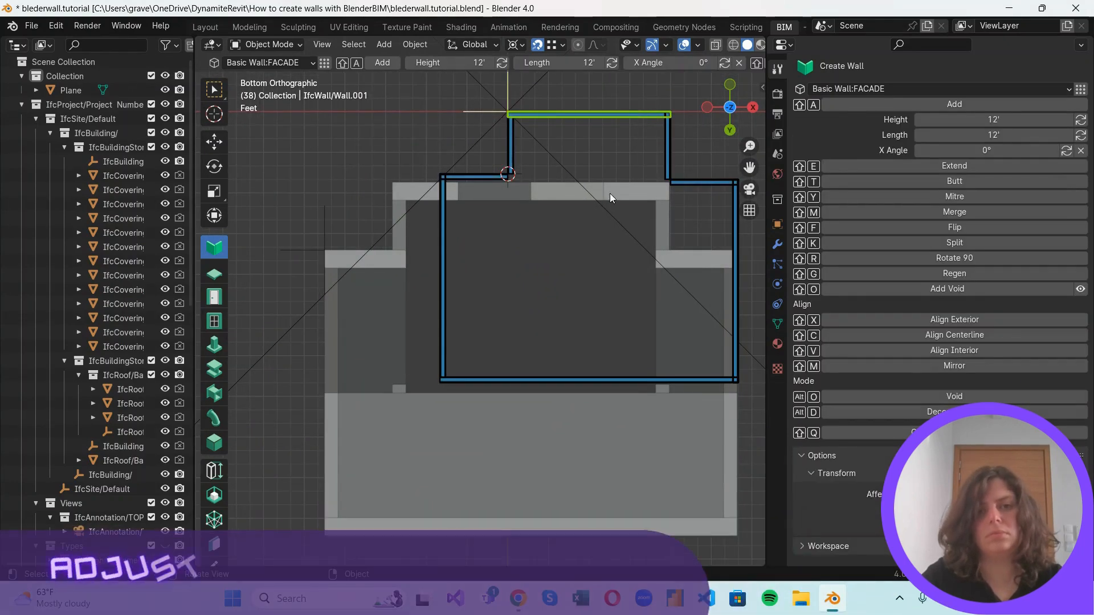
pyautogui.keyDown('shift'); pyautogui.click(667, 145); pyautogui.keyUp('shift')
pyautogui.keyDown('shift'); pyautogui.click(701, 182); pyautogui.keyUp('shift')
pyautogui.scroll(-3, 576, 235)
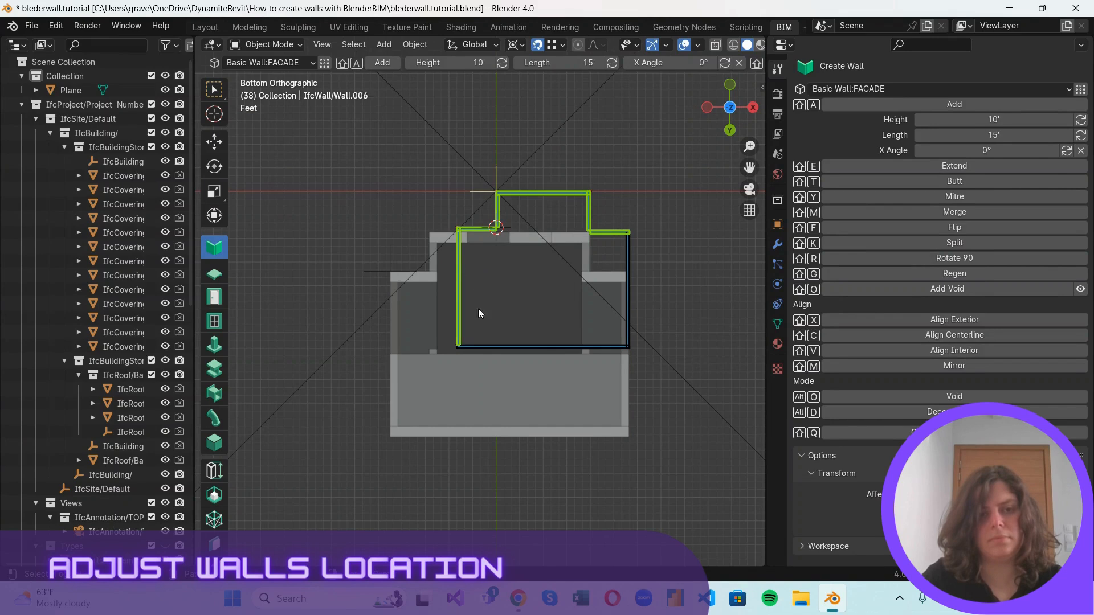
pyautogui.keyDown('shift'); pyautogui.click(535, 345); pyautogui.keyUp('shift')
pyautogui.scroll(1, 511, 198)
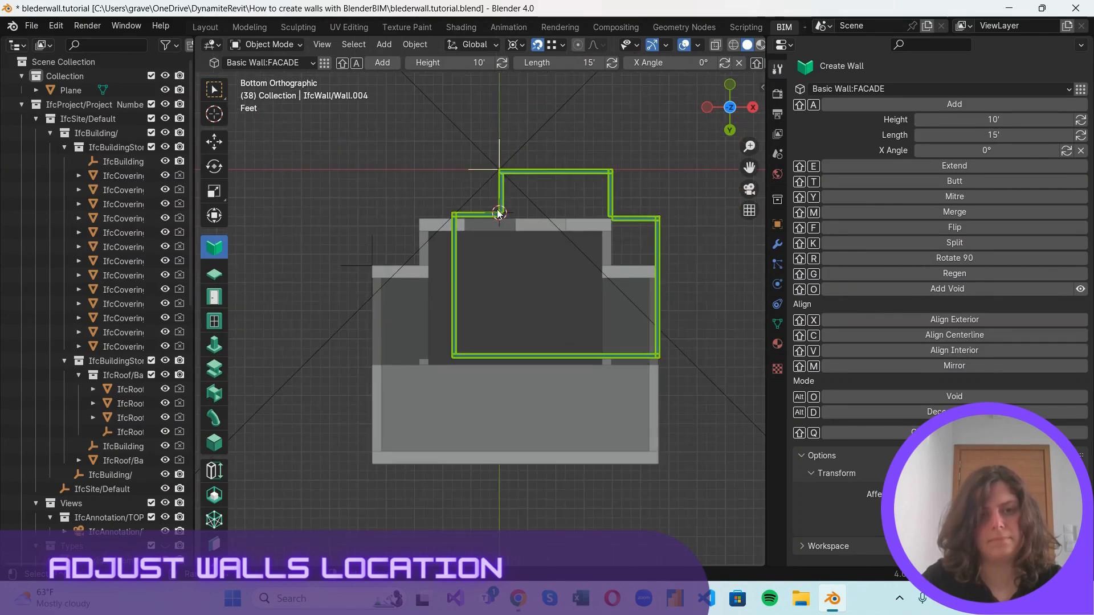
pyautogui.press('g')
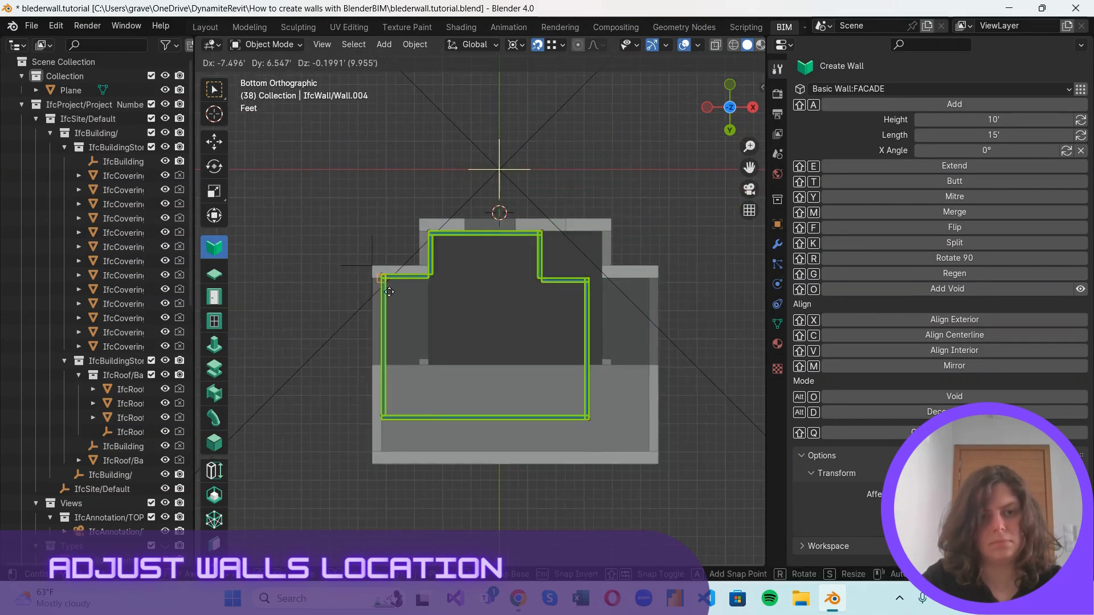
pyautogui.press('x')
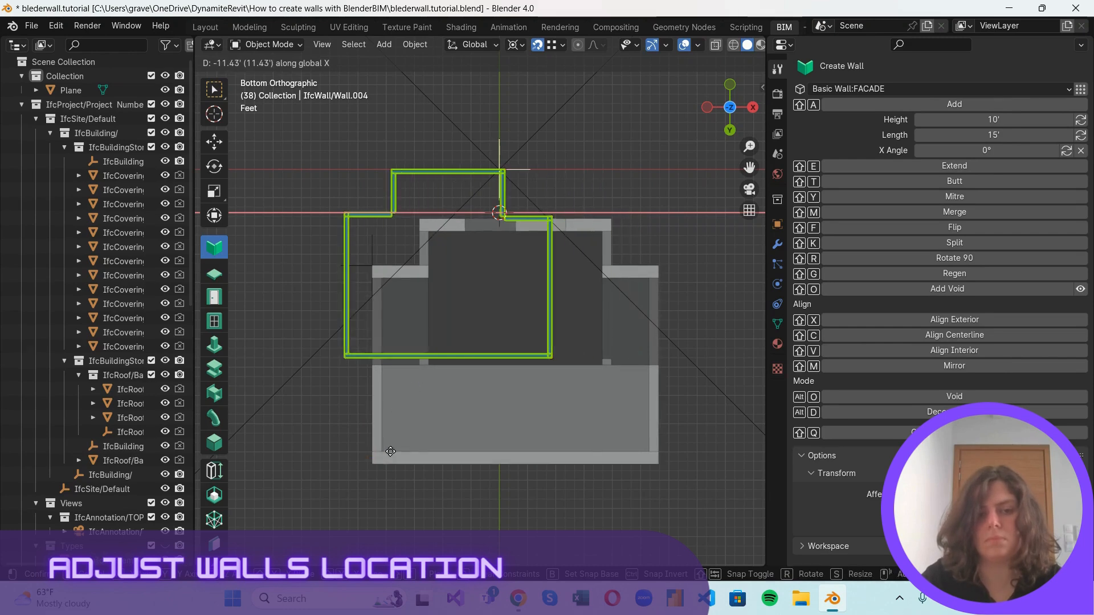
pyautogui.press('y')
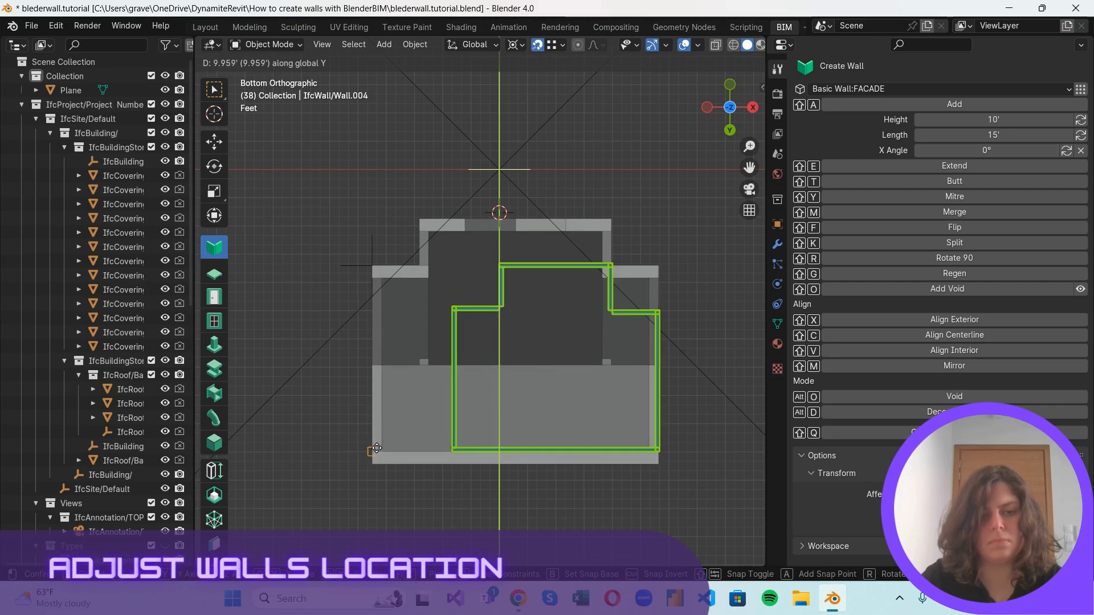
pyautogui.click(386, 449)
# Move the whole wall outline along negative X until its long left wall meets the roof's inner left edge.
pyautogui.scroll(2, 404, 454)
pyautogui.press('g')
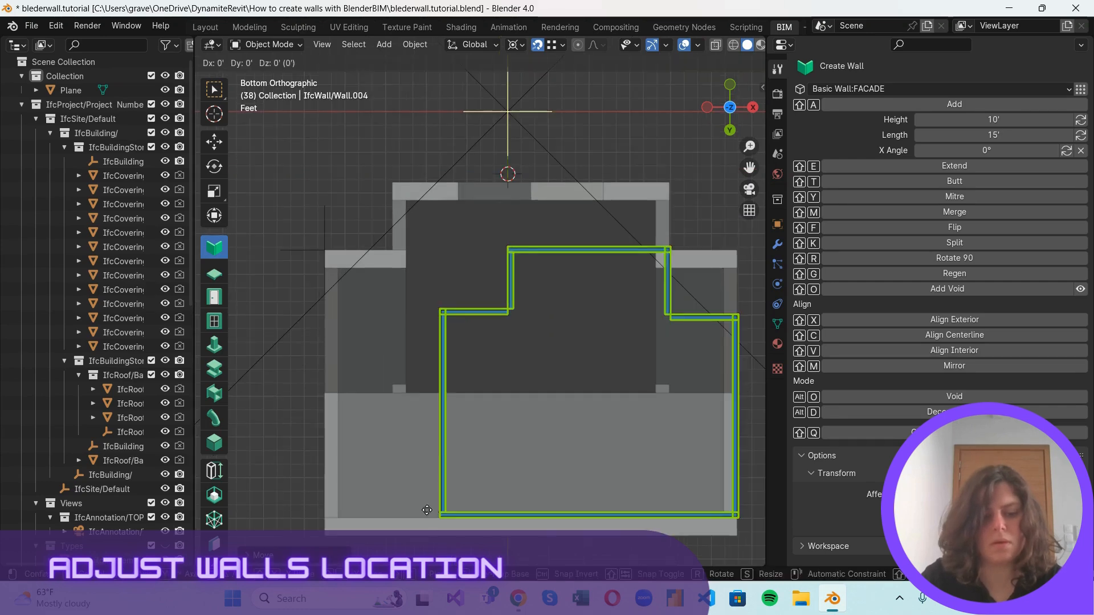
pyautogui.press('x')
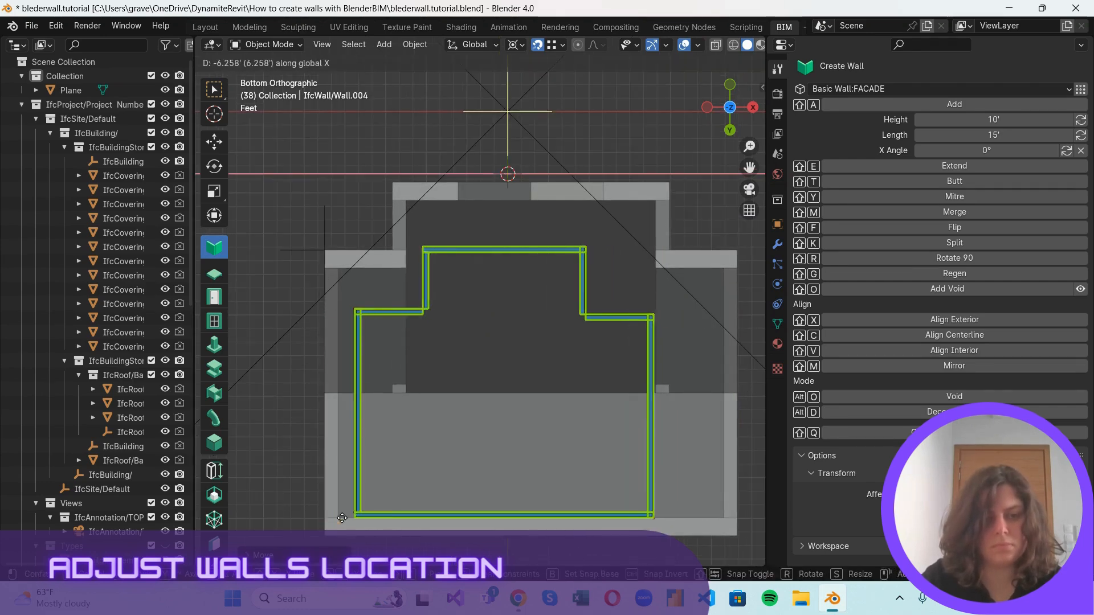
pyautogui.click(321, 516)
pyautogui.press('g')
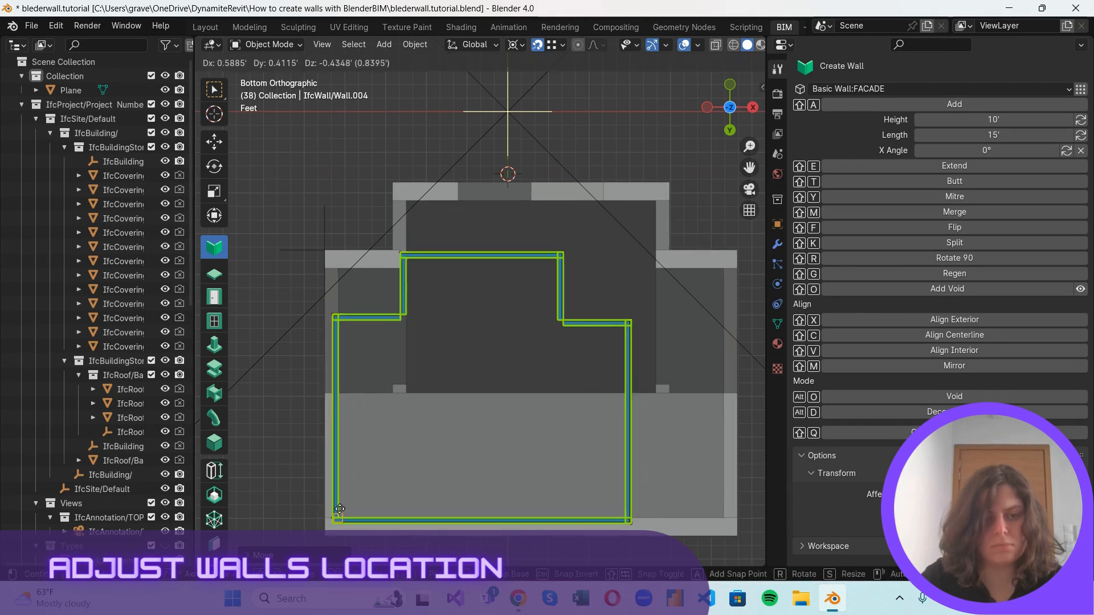
pyautogui.press('x')
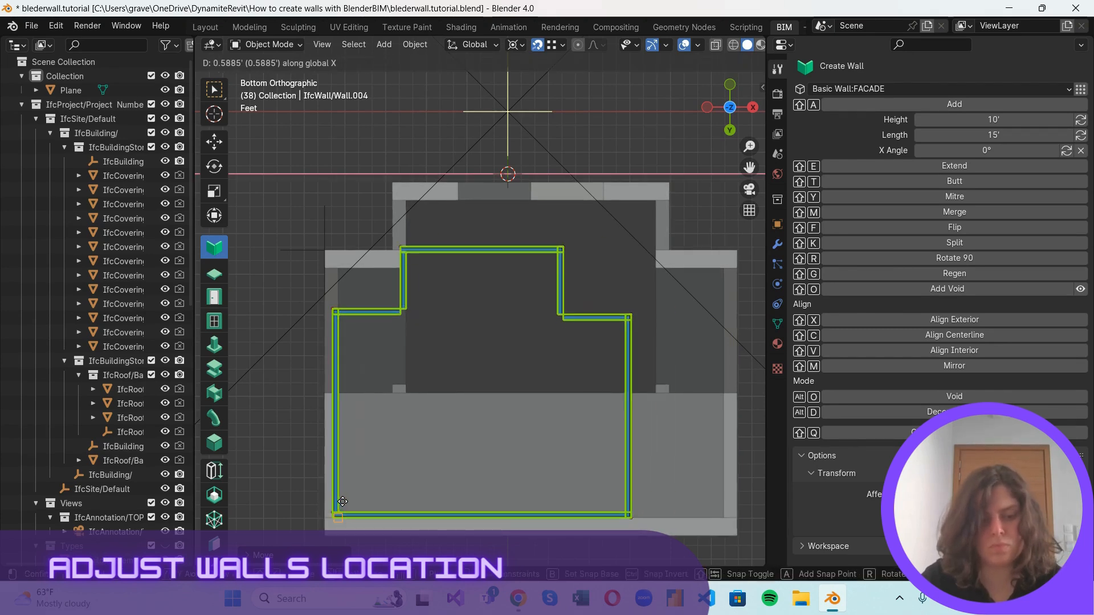
pyautogui.click(348, 501)
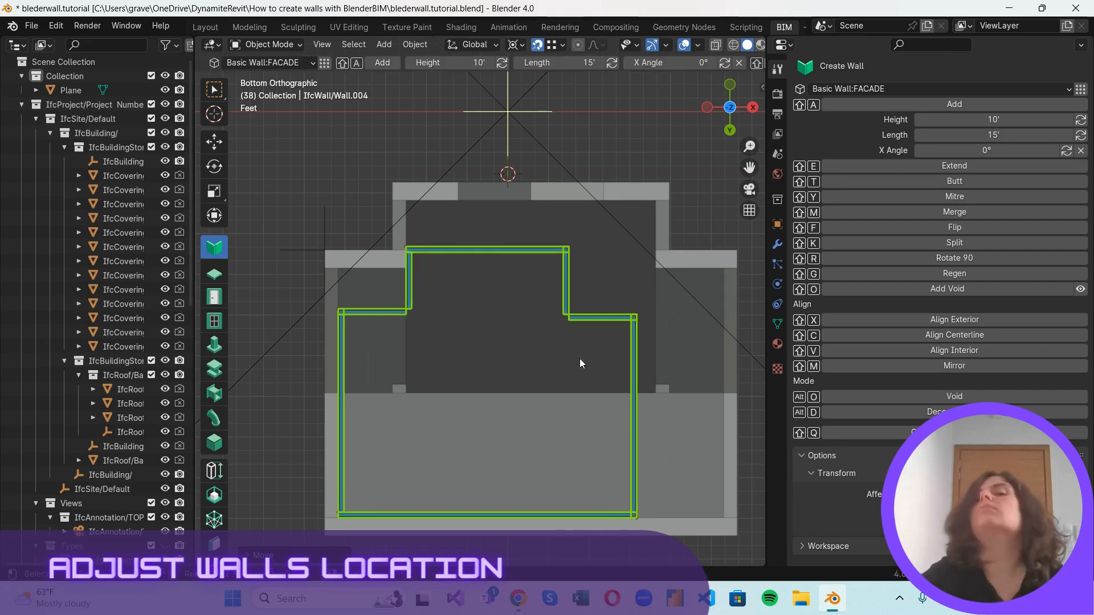
# Move the 12' long wall at the narrow end to the inner corner of the projecting roof part.
pyautogui.click(476, 251)
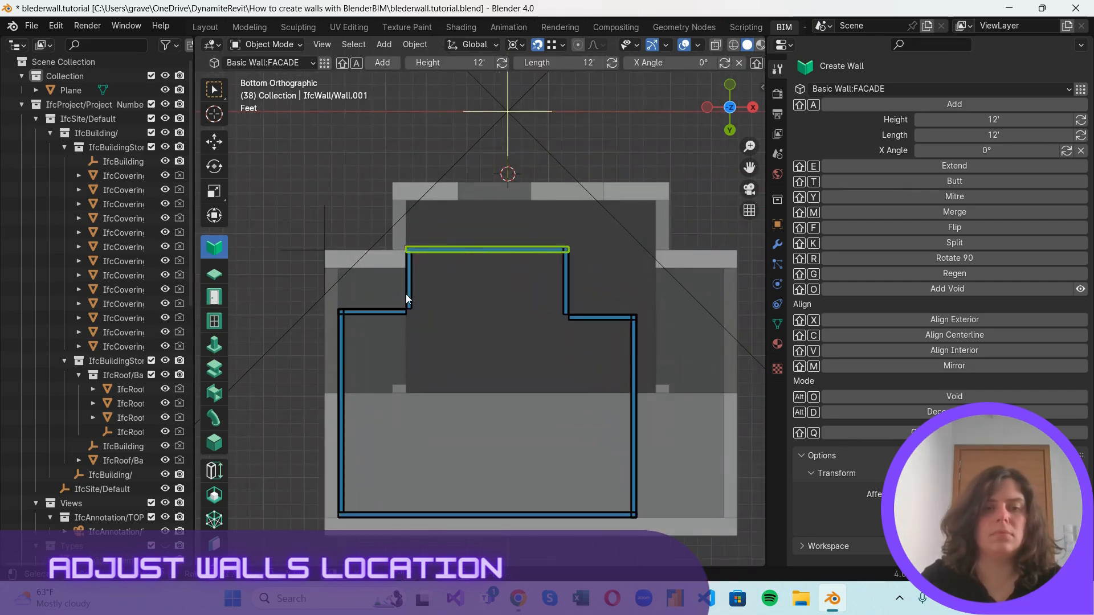
pyautogui.click(347, 313)
pyautogui.scroll(2, 372, 327)
pyautogui.click(442, 229)
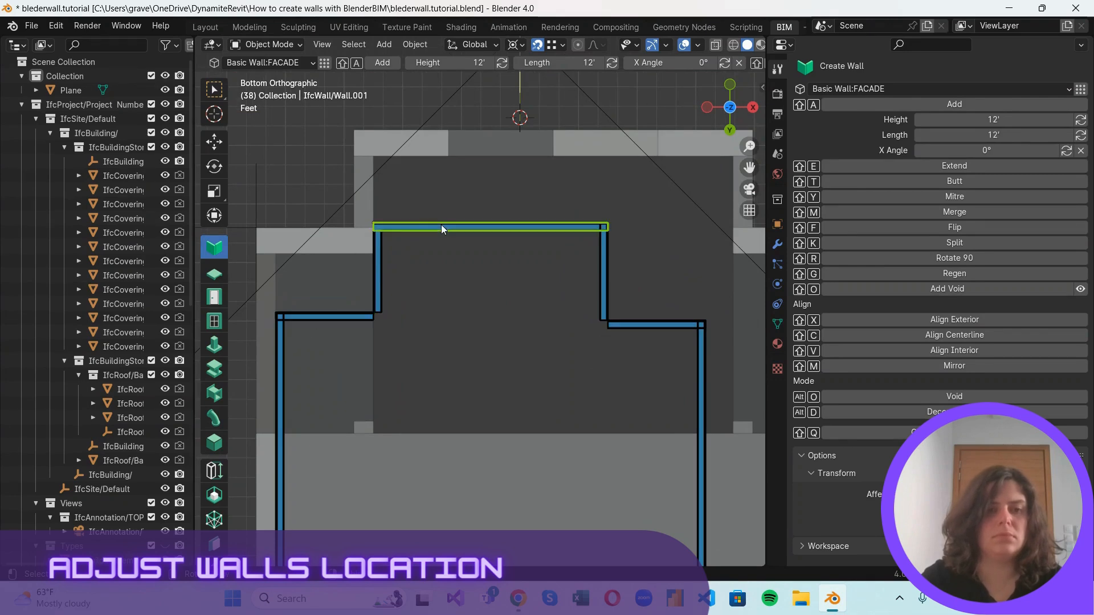
pyautogui.press('g')
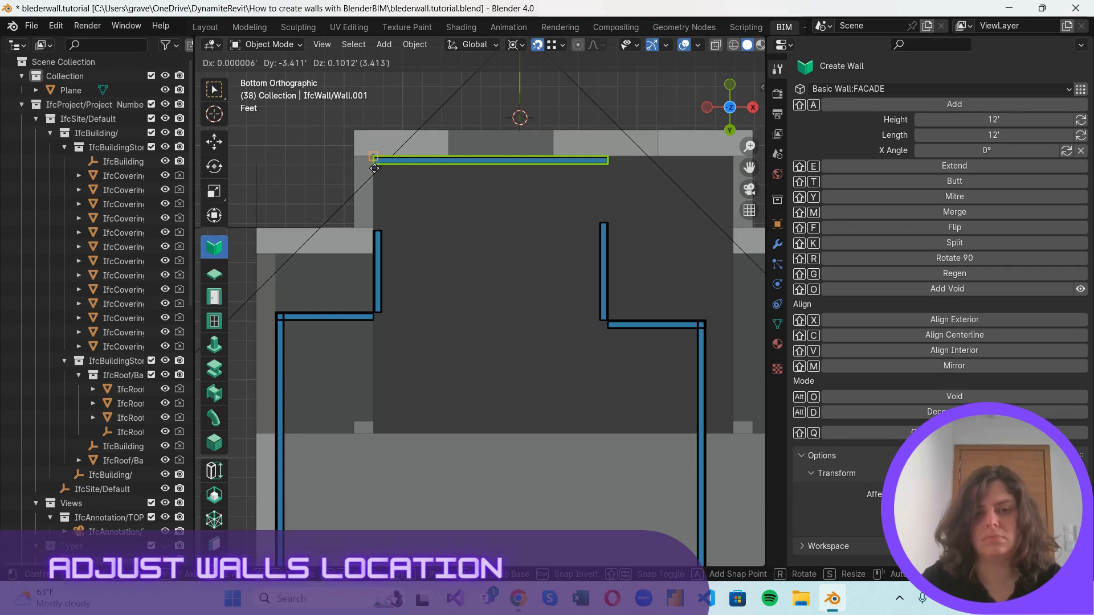
pyautogui.click(373, 173)
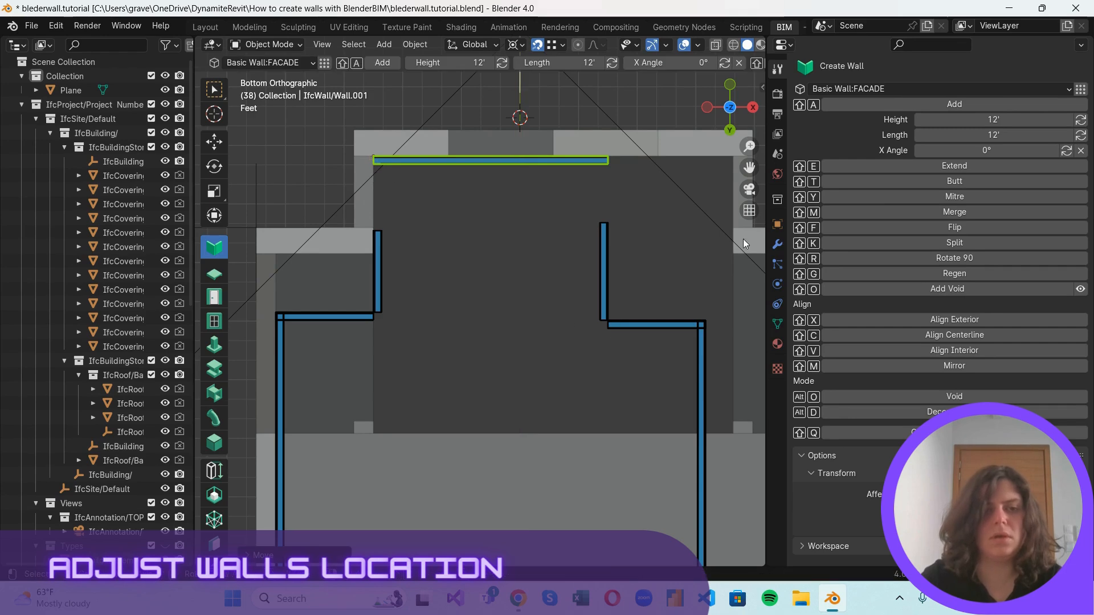
# Move the two short walls on the left side together to the inner corner of the roof's left notch.
pyautogui.click(340, 316)
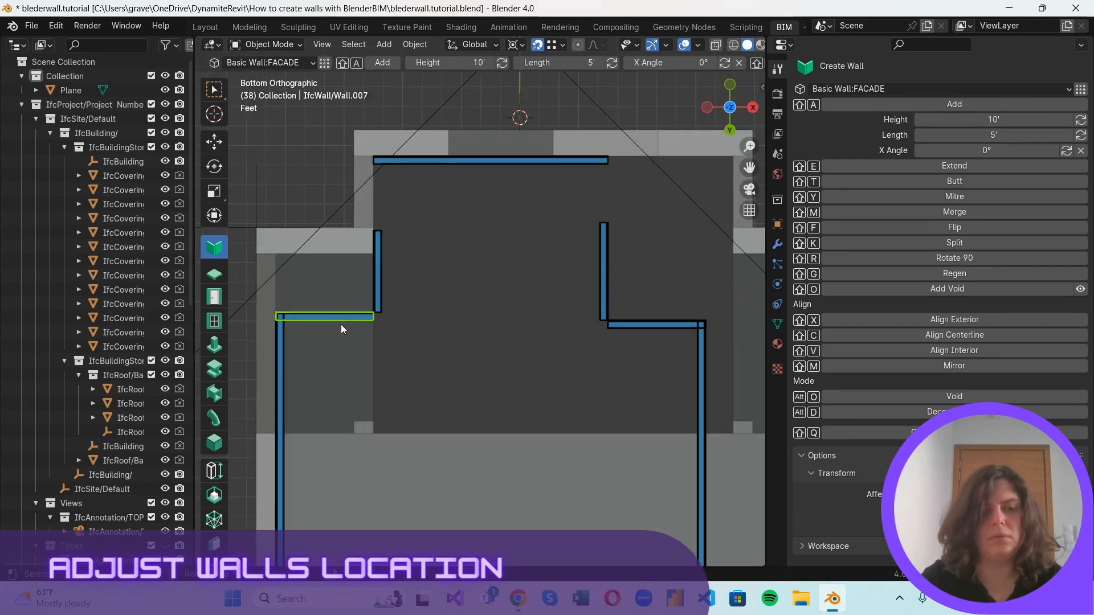
pyautogui.click(363, 314)
pyautogui.keyDown('shift'); pyautogui.click(364, 315); pyautogui.keyUp('shift')
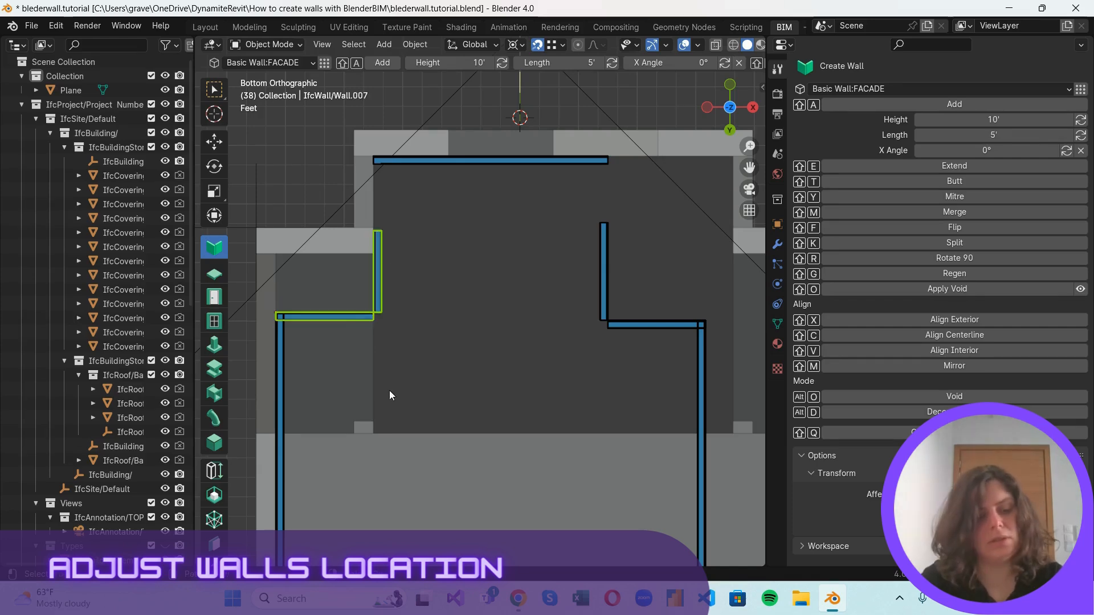
pyautogui.press('g')
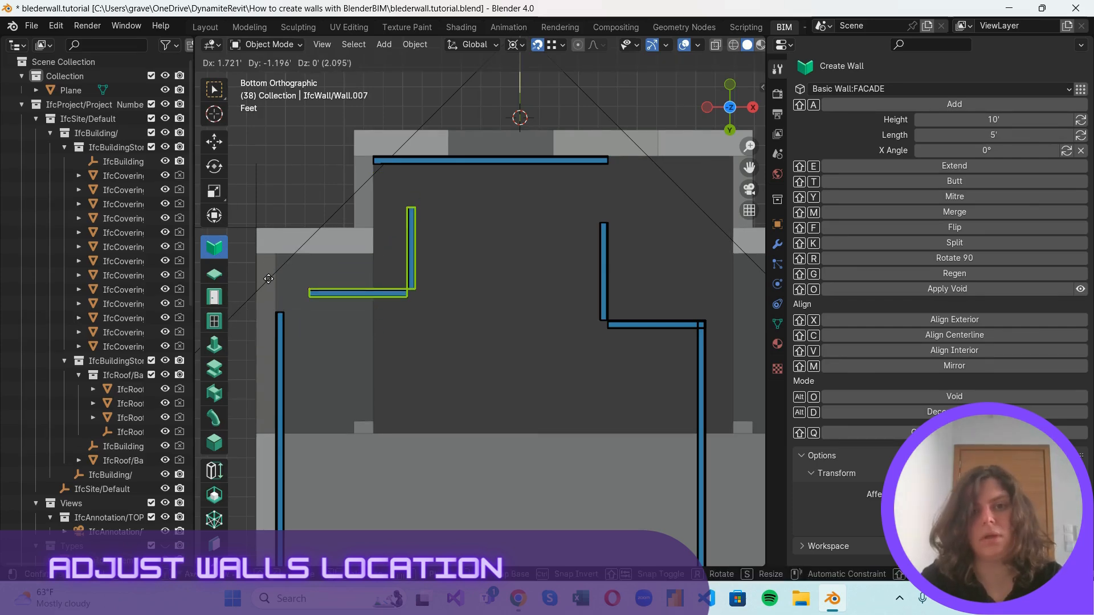
pyautogui.click(237, 242)
pyautogui.scroll(-2, 281, 285)
pyautogui.scroll(-1, 280, 285)
# Select the long right wall together with the two short walls next to it.
pyautogui.click(648, 361)
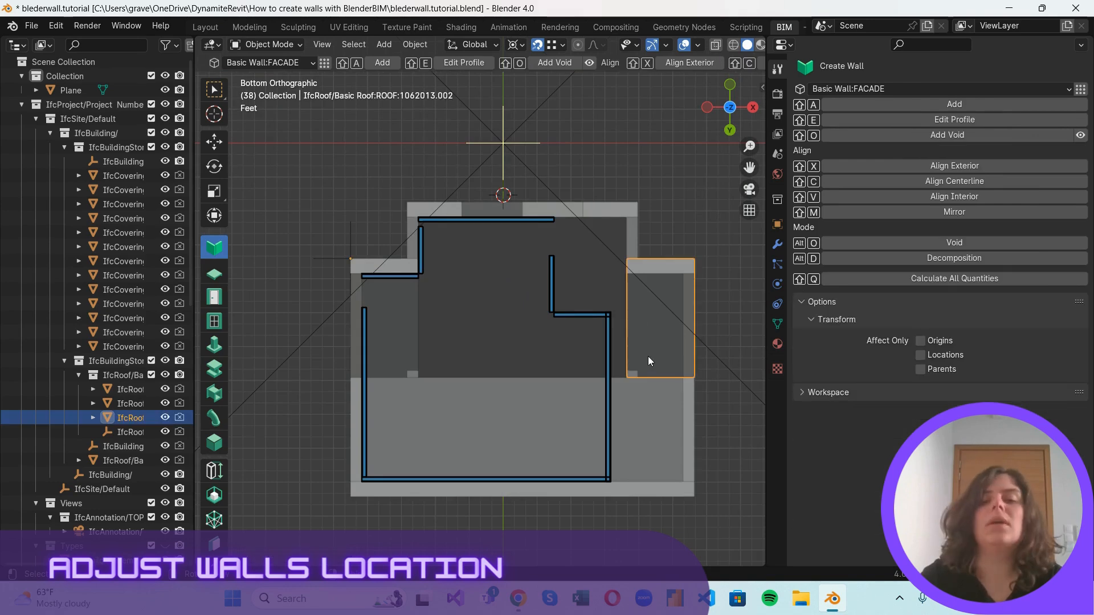
pyautogui.keyDown('shift'); pyautogui.moveTo(713, 379); pyautogui.dragTo(487, 377, button='middle'); pyautogui.keyUp('shift')
pyautogui.click(390, 309)
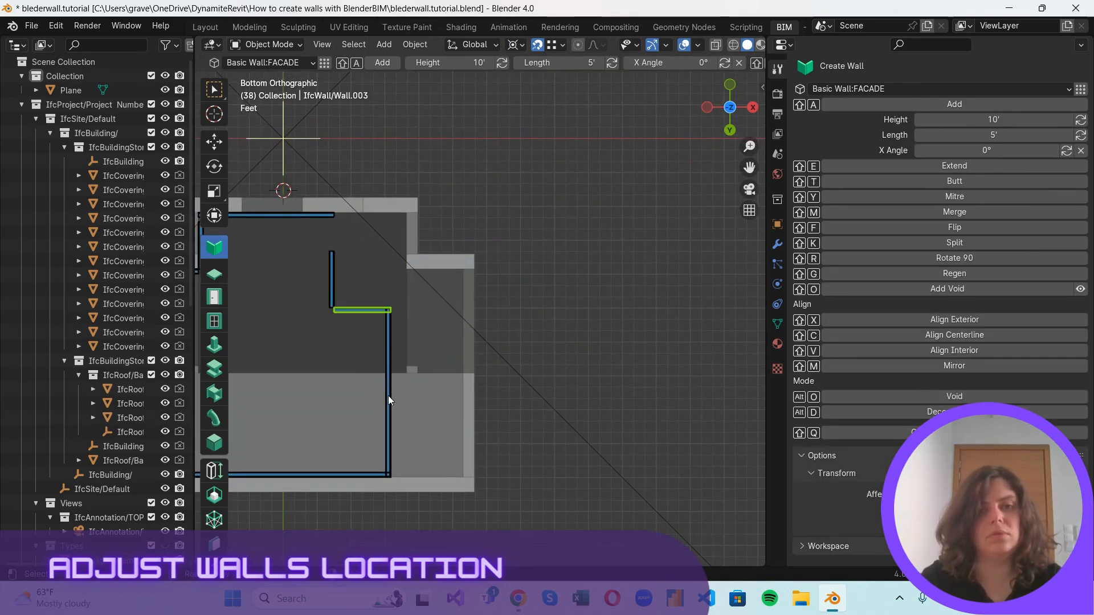
pyautogui.click(333, 290)
pyautogui.keyDown('shift'); pyautogui.click(385, 347); pyautogui.keyUp('shift')
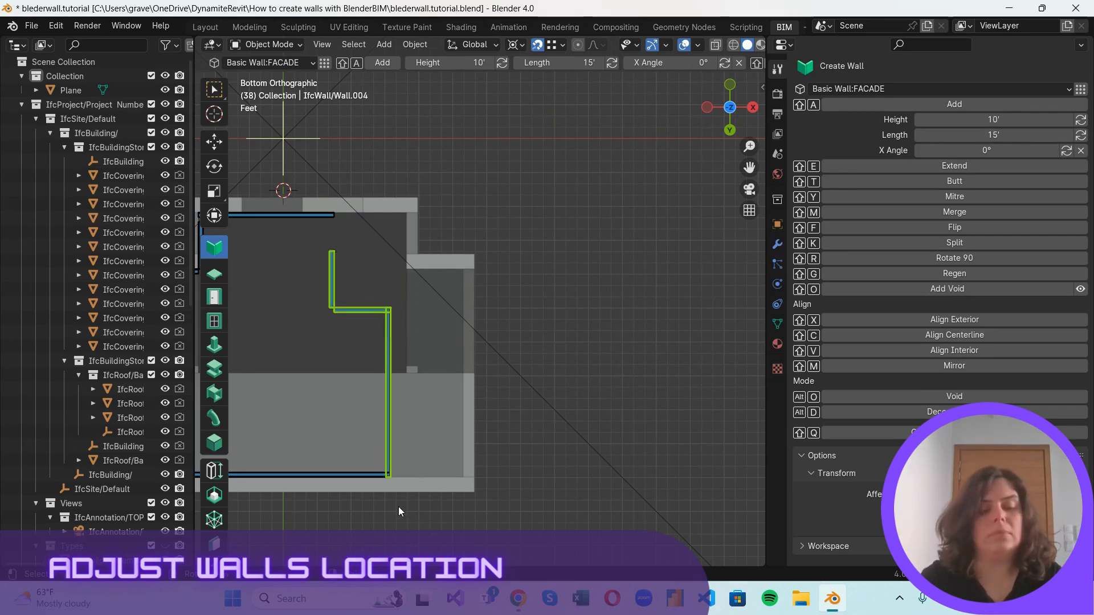
pyautogui.press('g')
pyautogui.press('x')
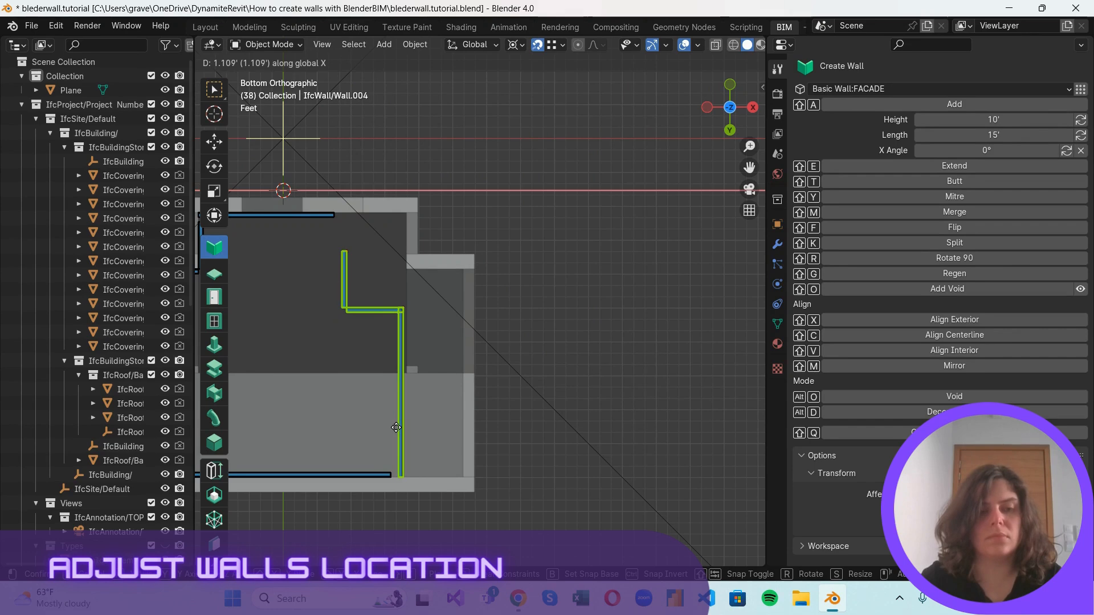
pyautogui.press('x')
pyautogui.press('Escape')
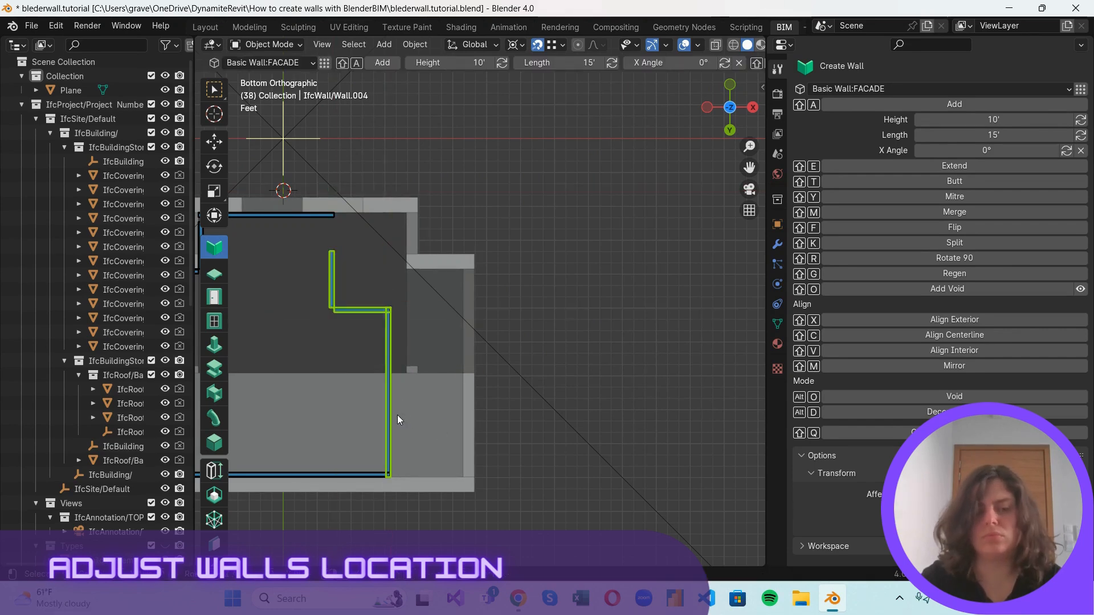
# Move the three selected right-side walls along X until the long wall meets the roof's inner right edge.
pyautogui.press('g')
pyautogui.press('x')
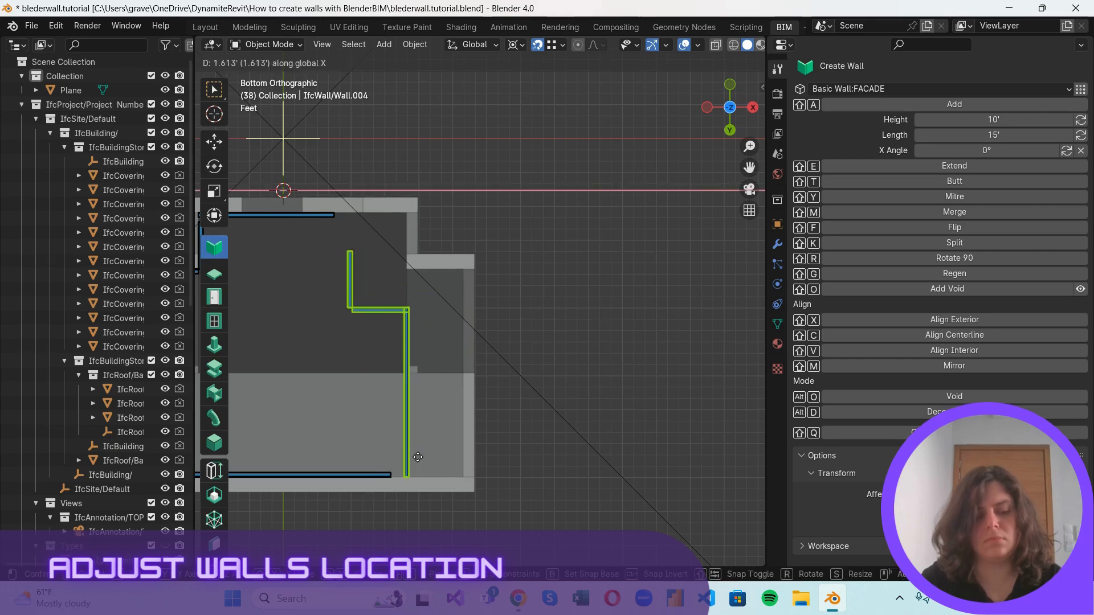
pyautogui.click(459, 476)
pyautogui.scroll(4, 408, 264)
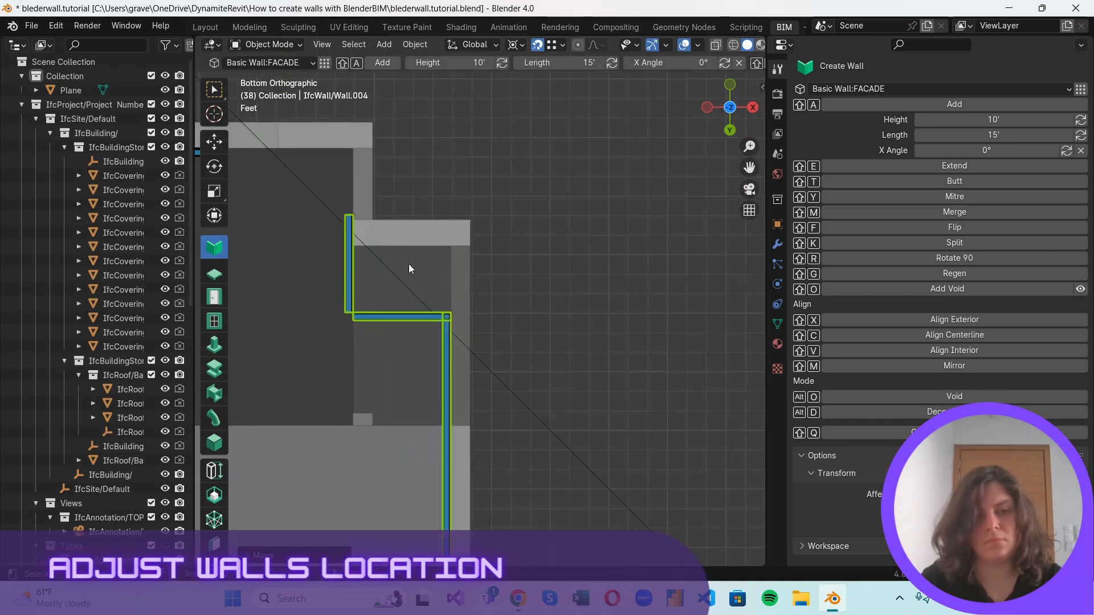
# Move only the two short right-side walls along Y to the inner edge of the roof's right notch.
pyautogui.click(347, 283)
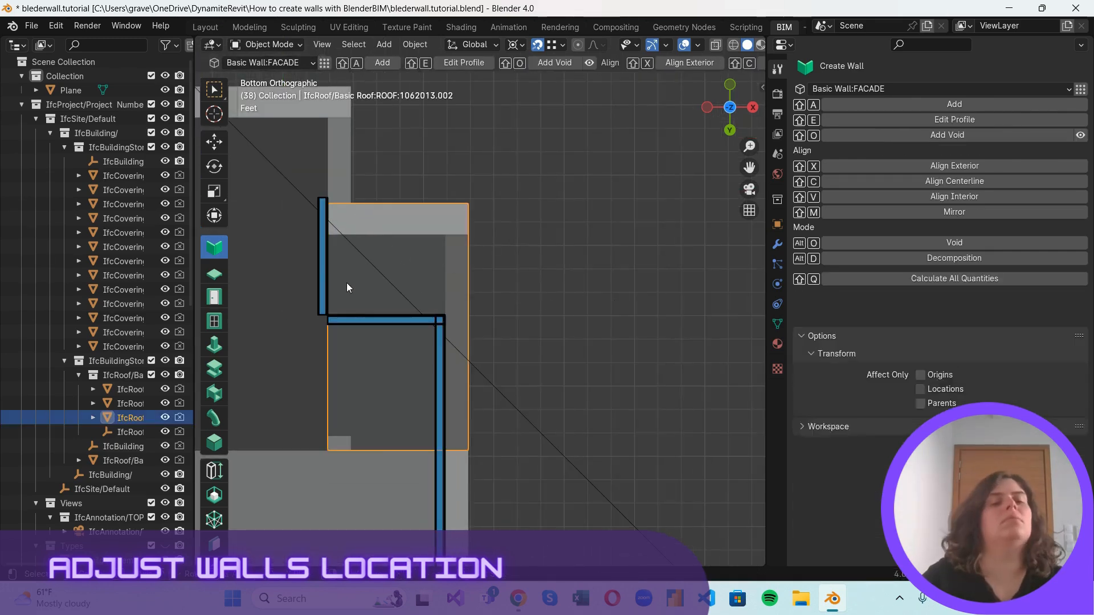
pyautogui.click(368, 324)
pyautogui.keyDown('shift'); pyautogui.click(328, 271); pyautogui.keyUp('shift')
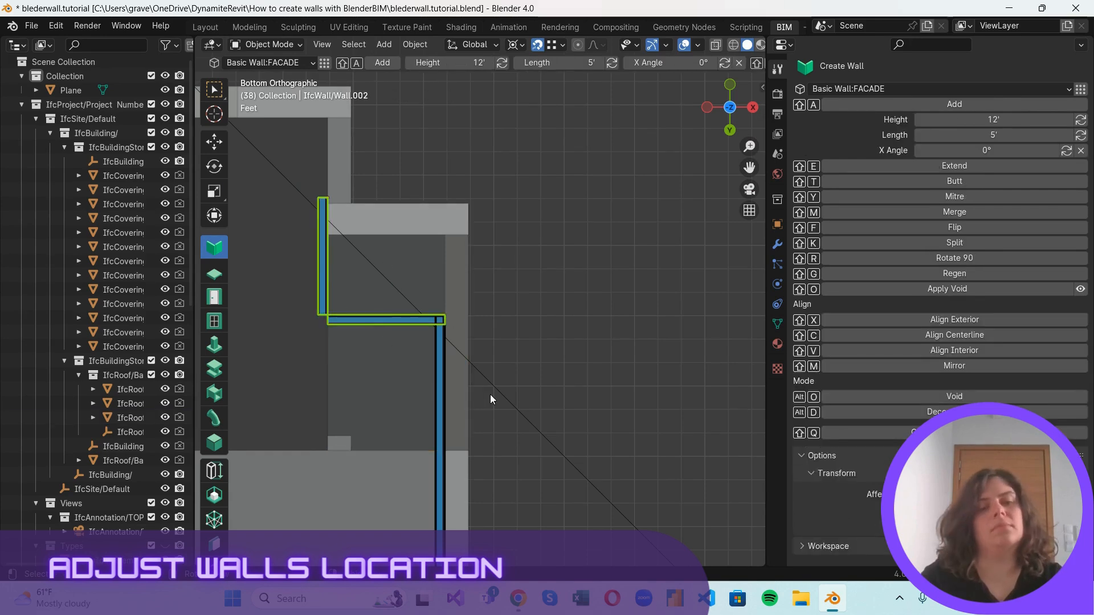
pyautogui.press('g')
pyautogui.press('y')
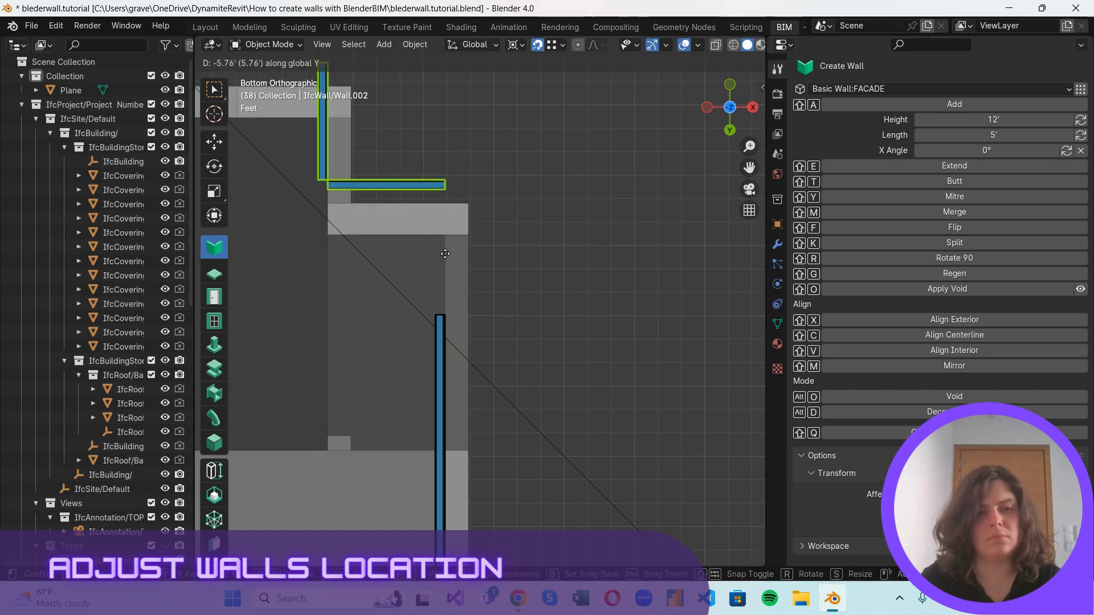
pyautogui.click(445, 253)
pyautogui.scroll(-3, 439, 268)
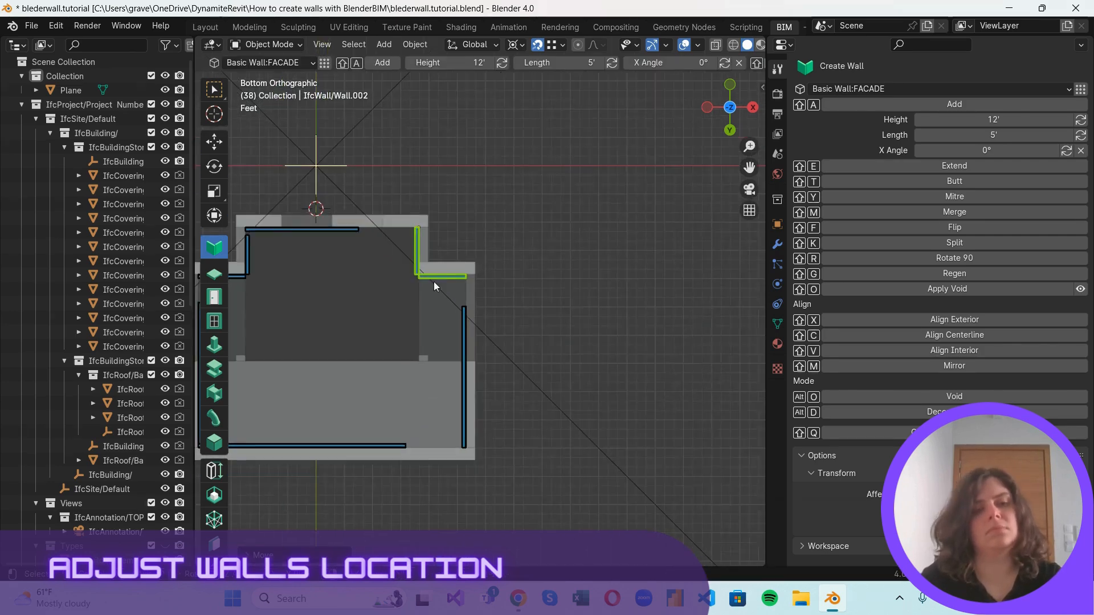
# Extend the long left wall to the short horizontal wall of the roof's left notch.
pyautogui.scroll(-2, 434, 282)
pyautogui.keyDown('shift'); pyautogui.moveTo(515, 304); pyautogui.dragTo(652, 286, button='middle'); pyautogui.keyUp('shift')
pyautogui.click(652, 286)
pyautogui.scroll(5, 626, 272)
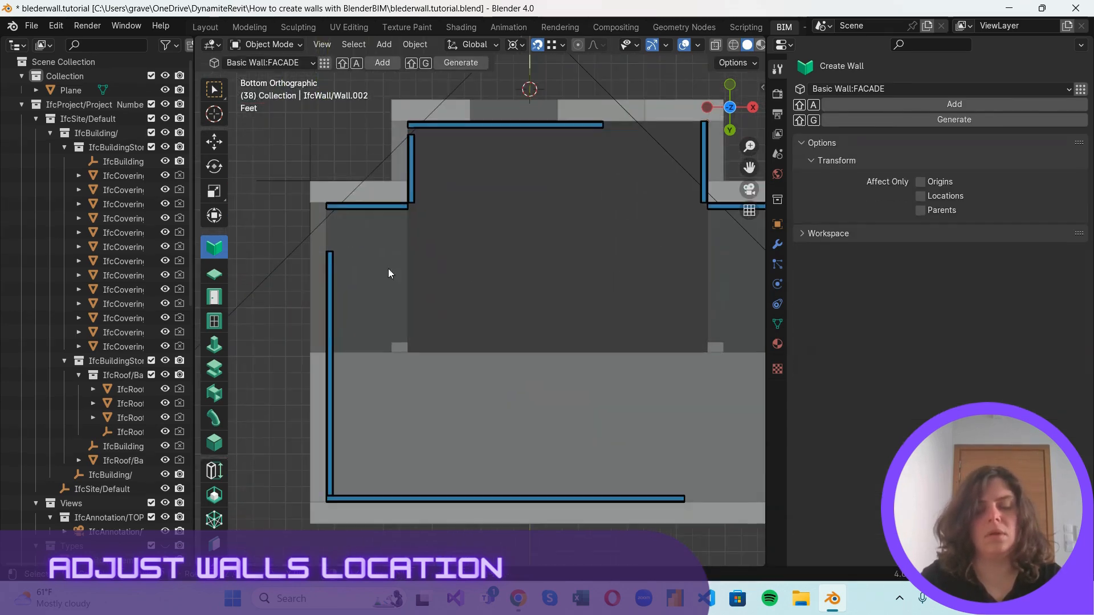
pyautogui.click(342, 209)
pyautogui.keyDown('shift'); pyautogui.click(329, 277); pyautogui.keyUp('shift')
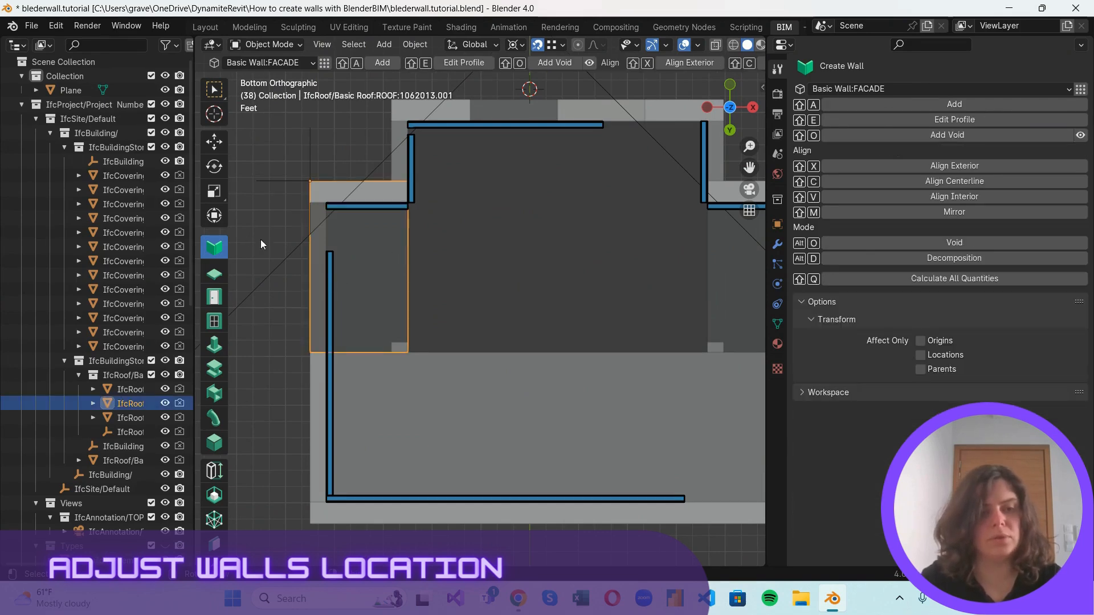
pyautogui.keyDown('shift'); pyautogui.click(383, 209); pyautogui.keyUp('shift')
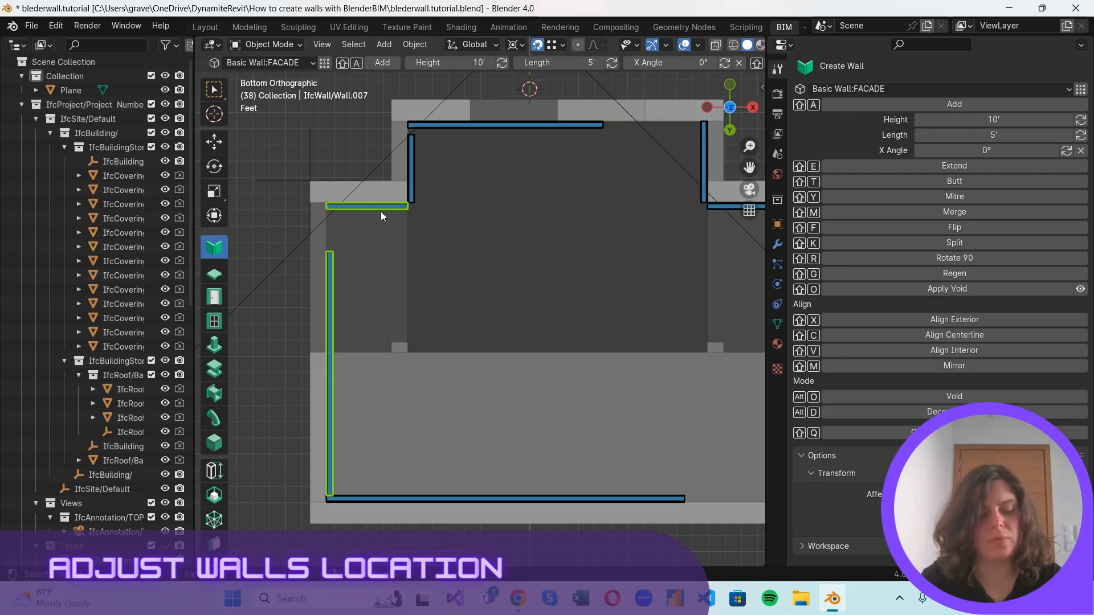
pyautogui.hotkey('shift', 'e')
# Extend the left notch's short vertical wall to the upper wall of the outline.
pyautogui.click(390, 210)
pyautogui.keyDown('shift'); pyautogui.click(416, 179); pyautogui.keyUp('shift')
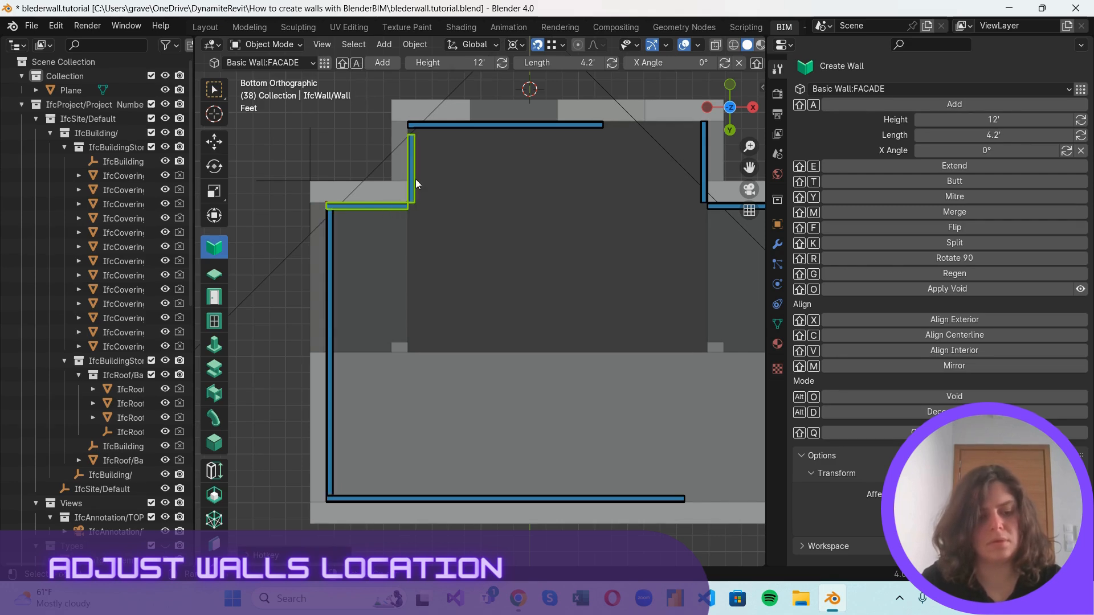
pyautogui.click(414, 188)
pyautogui.keyDown('shift'); pyautogui.click(430, 127); pyautogui.keyUp('shift')
pyautogui.hotkey('shift', 'e')
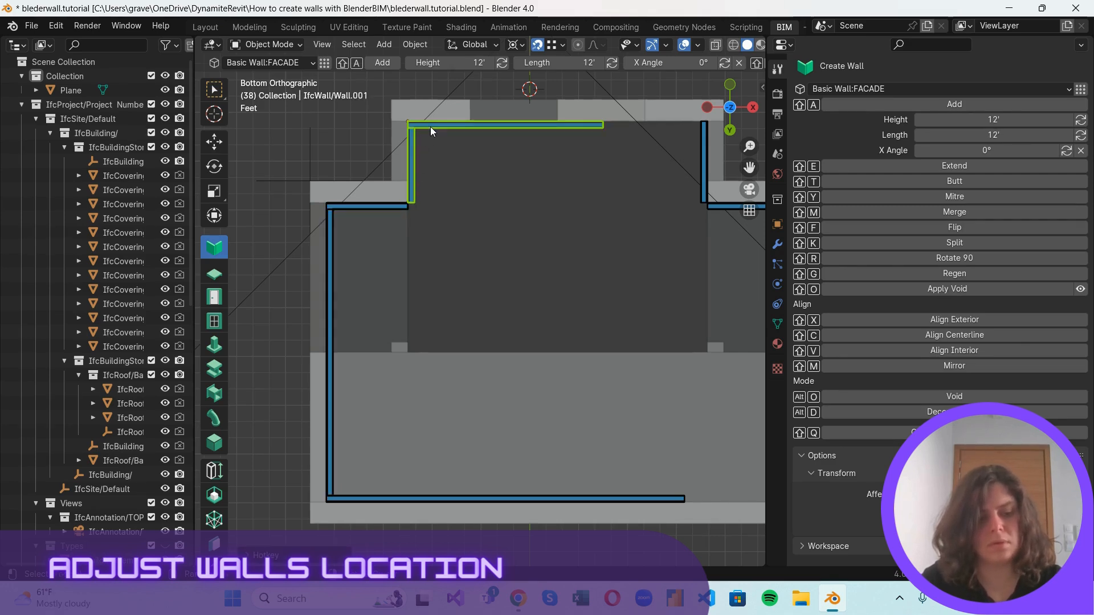
# Extend the upper wall to the short vertical wall of the right notch.
pyautogui.click(702, 162)
pyautogui.click(590, 129)
pyautogui.keyDown('shift'); pyautogui.click(704, 148); pyautogui.keyUp('shift')
pyautogui.hotkey('shift', 'e')
# Extend the right notch's short horizontal wall to the long right wall, trimming it where they meet.
pyautogui.scroll(-2, 678, 196)
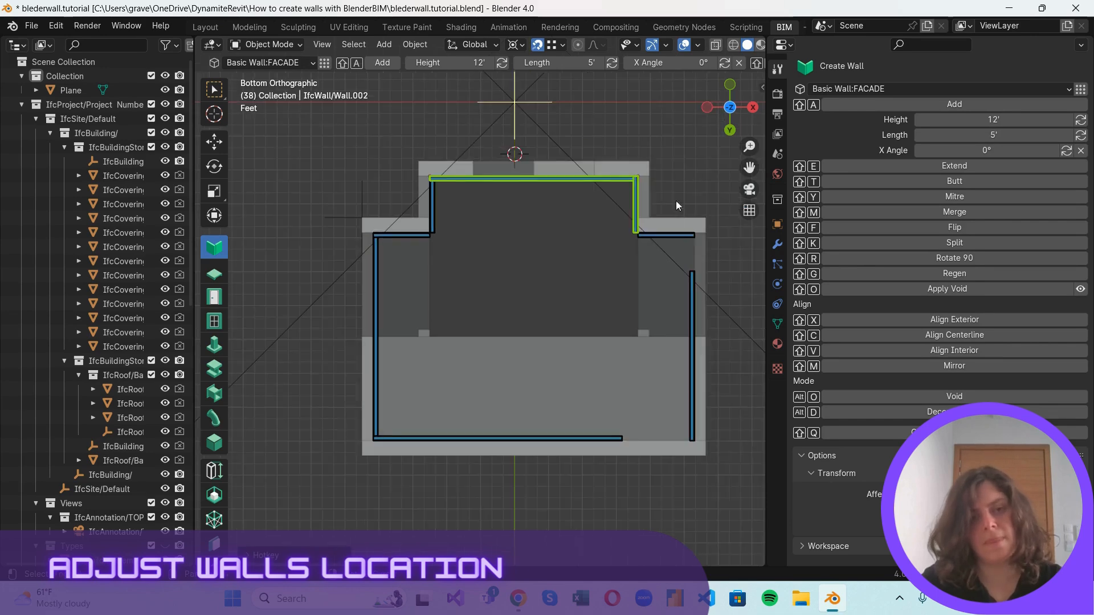
pyautogui.keyDown('shift'); pyautogui.moveTo(676, 200); pyautogui.dragTo(491, 207, button='middle'); pyautogui.keyUp('shift')
pyautogui.scroll(3, 490, 207)
pyautogui.click(506, 284)
pyautogui.keyDown('shift'); pyautogui.click(497, 216); pyautogui.keyUp('shift')
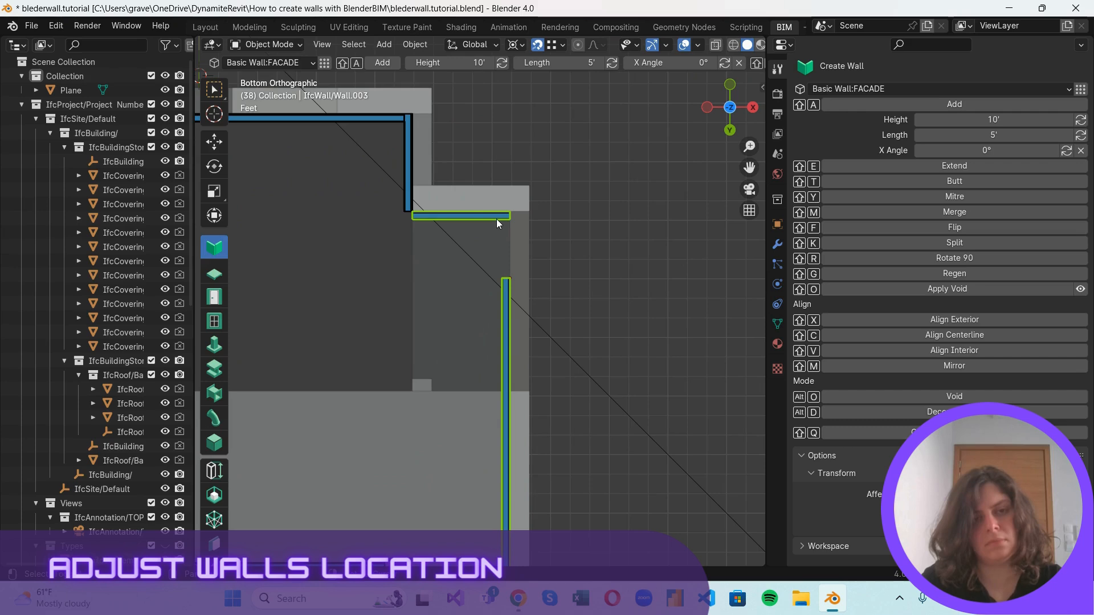
pyautogui.keyDown('shift'); pyautogui.click(506, 298); pyautogui.keyUp('shift')
pyautogui.keyDown('shift'); pyautogui.click(506, 298); pyautogui.keyUp('shift')
pyautogui.keyDown('shift'); pyautogui.click(507, 301); pyautogui.keyUp('shift')
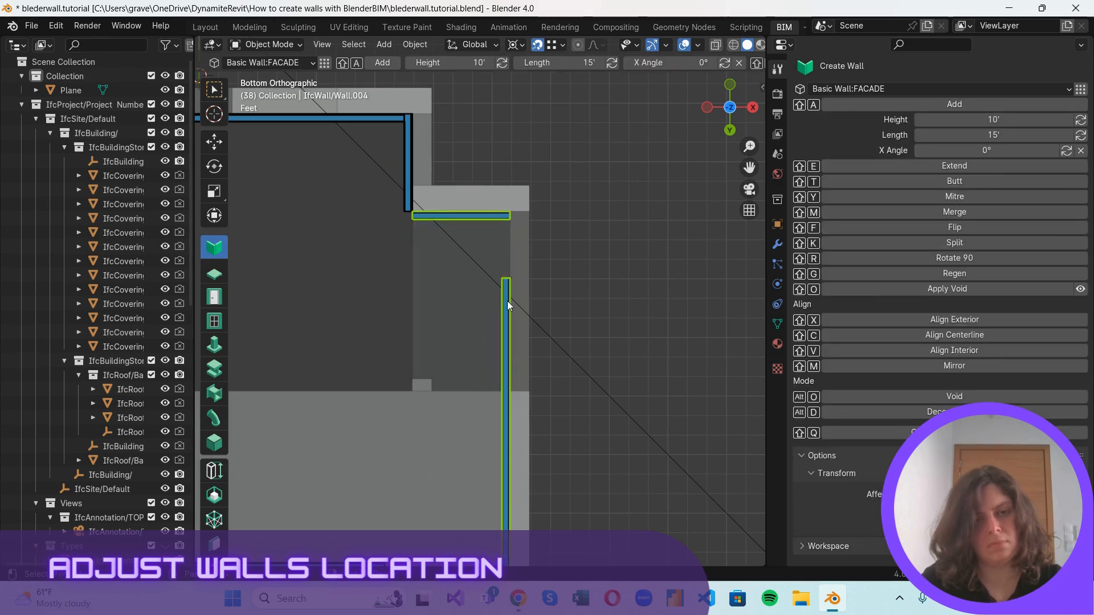
pyautogui.hotkey('shift', 'e')
# Extend the long right wall to the right notch's short horizontal wall.
pyautogui.click(470, 217)
pyautogui.keyDown('shift'); pyautogui.click(508, 303); pyautogui.keyUp('shift')
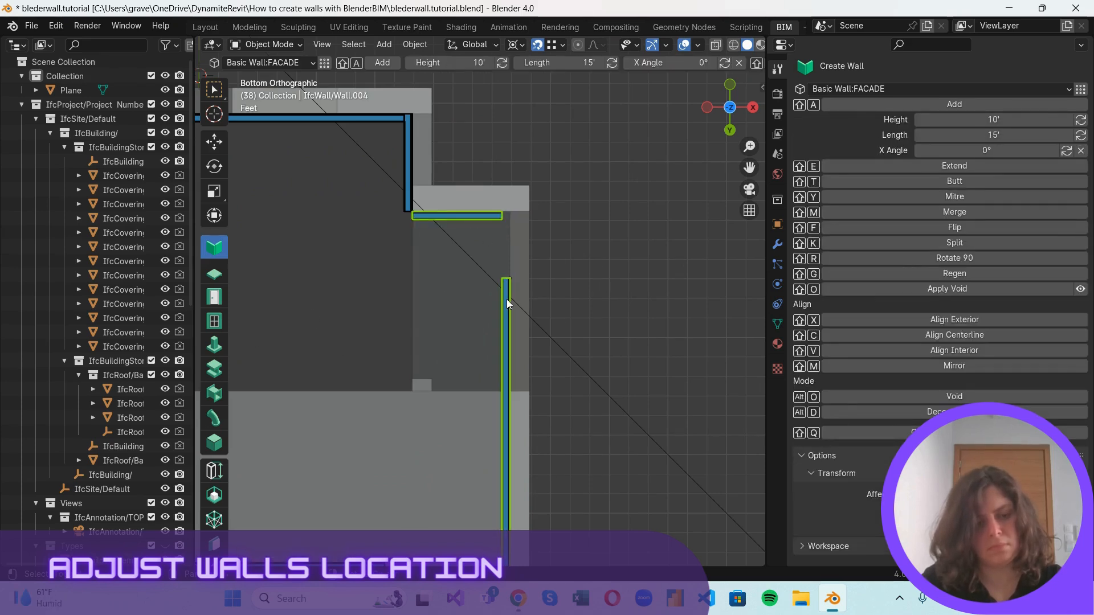
pyautogui.click(480, 222)
pyautogui.click(487, 218)
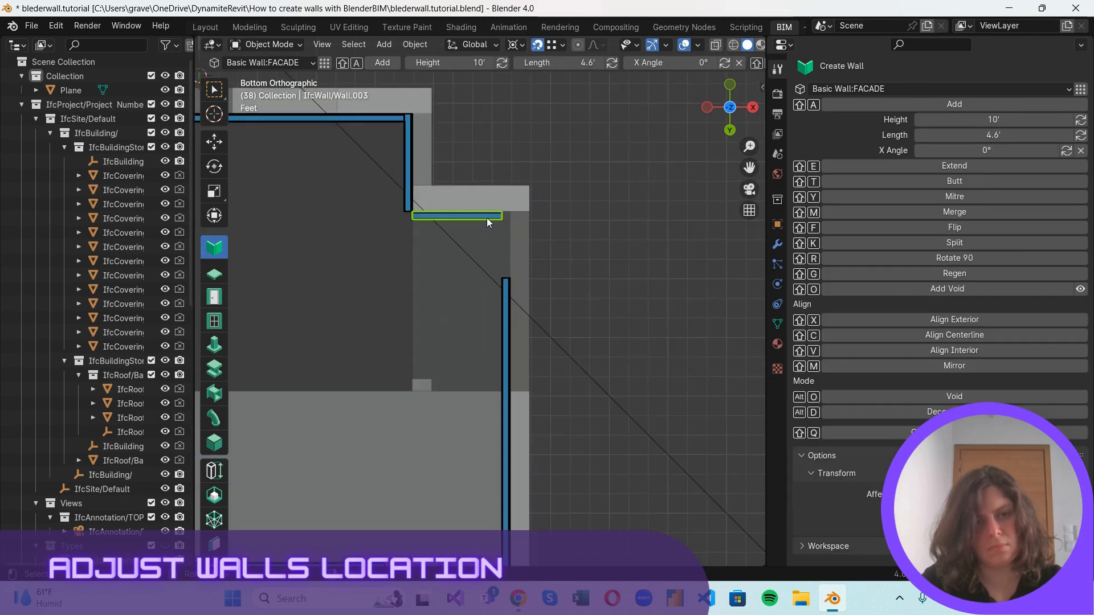
pyautogui.keyDown('shift'); pyautogui.click(508, 293); pyautogui.keyUp('shift')
pyautogui.keyDown('shift'); pyautogui.click(486, 217); pyautogui.keyUp('shift')
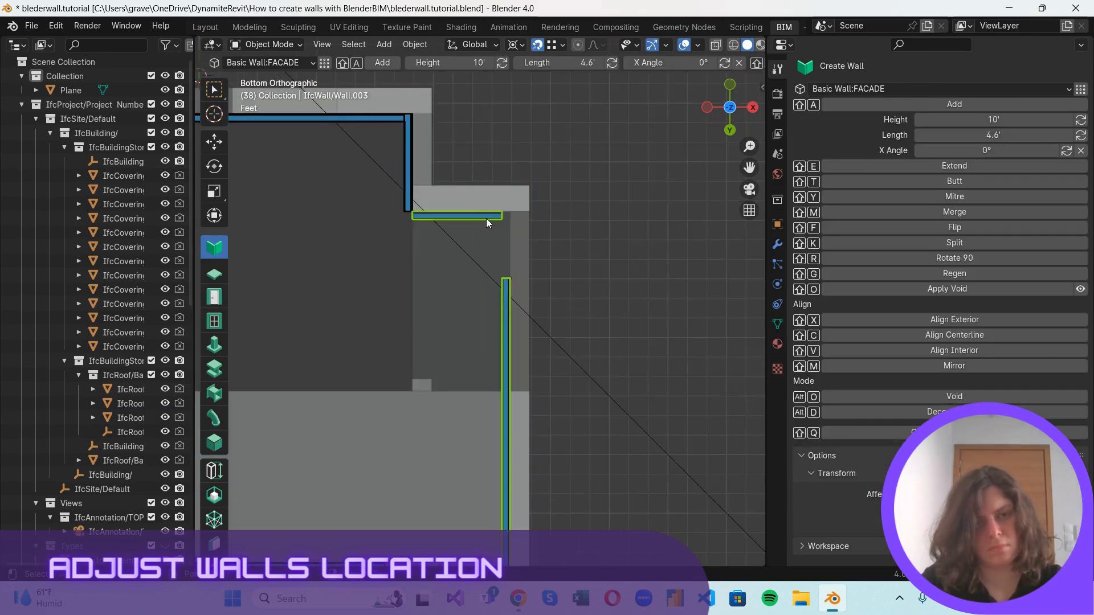
pyautogui.hotkey('shift', 'e')
# Extend the long lower wall to the long right wall to close the outline's lower-right corner.
pyautogui.scroll(-1, 506, 245)
pyautogui.keyDown('shift'); pyautogui.moveTo(488, 548); pyautogui.dragTo(569, 442, button='middle'); pyautogui.keyUp('shift')
pyautogui.click(582, 411)
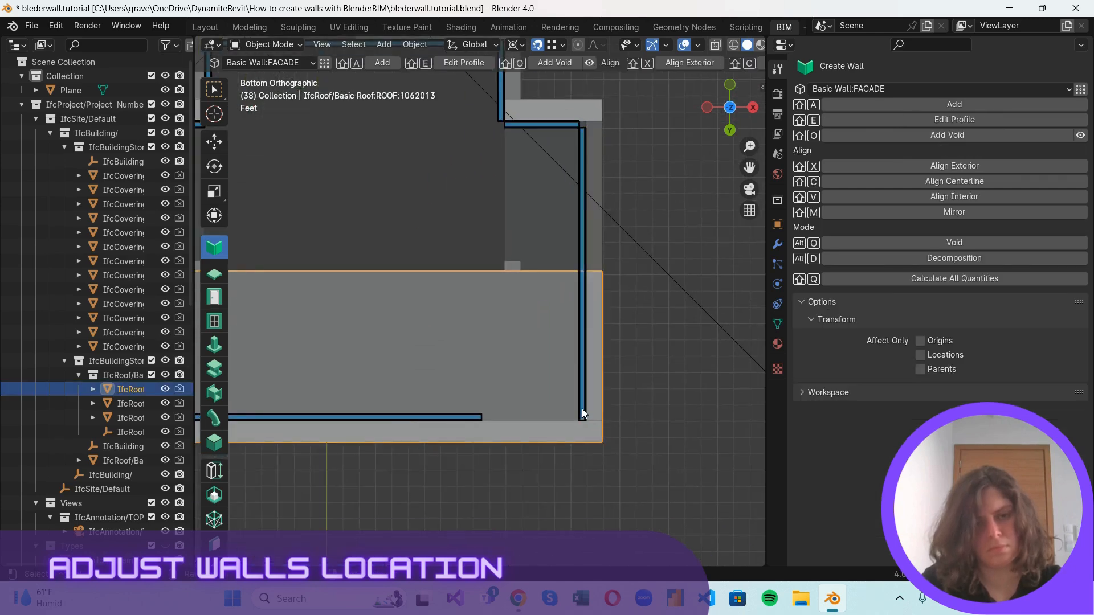
pyautogui.click(582, 409)
pyautogui.keyDown('shift'); pyautogui.click(478, 417); pyautogui.keyUp('shift')
pyautogui.keyDown('shift'); pyautogui.click(580, 395); pyautogui.keyUp('shift')
pyautogui.hotkey('shift', 'e')
pyautogui.scroll(-3, 635, 388)
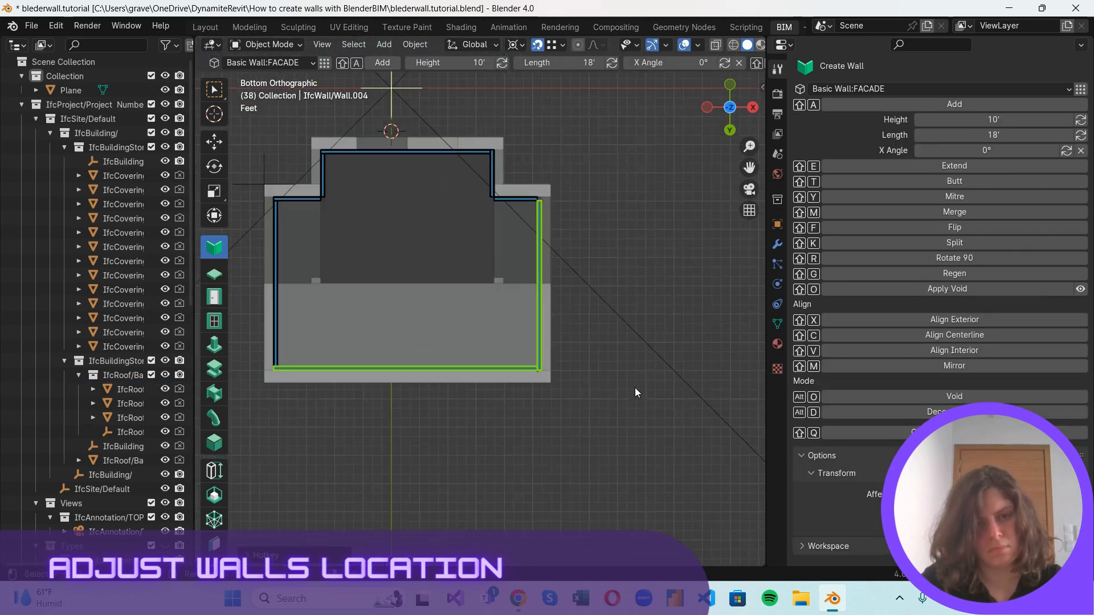
# Widen the 3D viewport and examine how the walls meet at the outline's corners.
pyautogui.scroll(3, 489, 262)
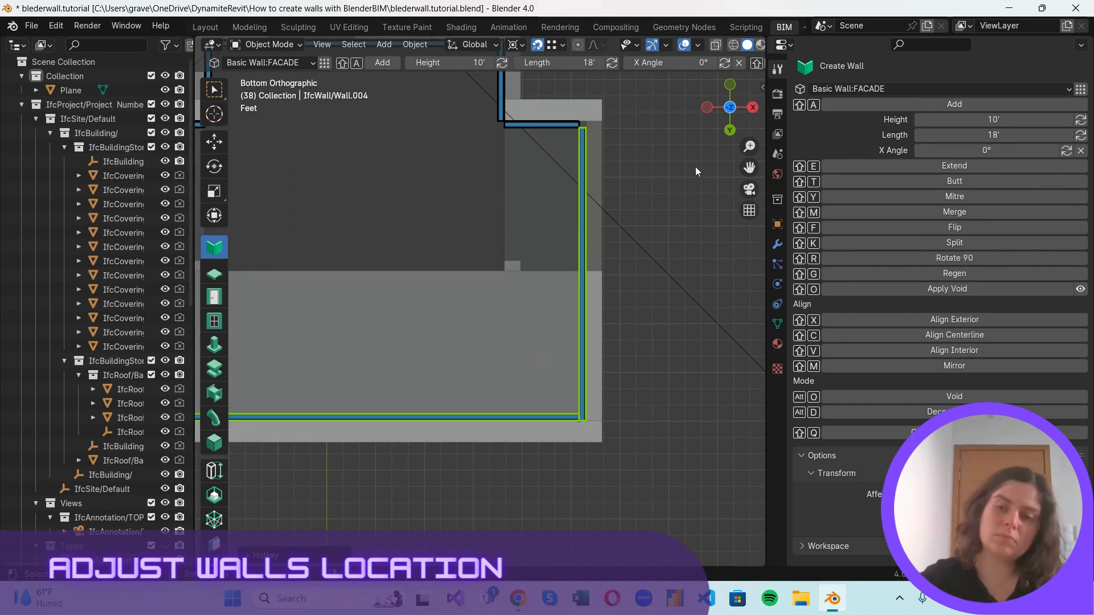
pyautogui.keyDown('shift'); pyautogui.moveTo(284, 170); pyautogui.dragTo(385, 237, button='middle'); pyautogui.keyUp('shift')
pyautogui.scroll(3, 385, 237)
pyautogui.scroll(-3, 531, 220)
pyautogui.scroll(1, 692, 200)
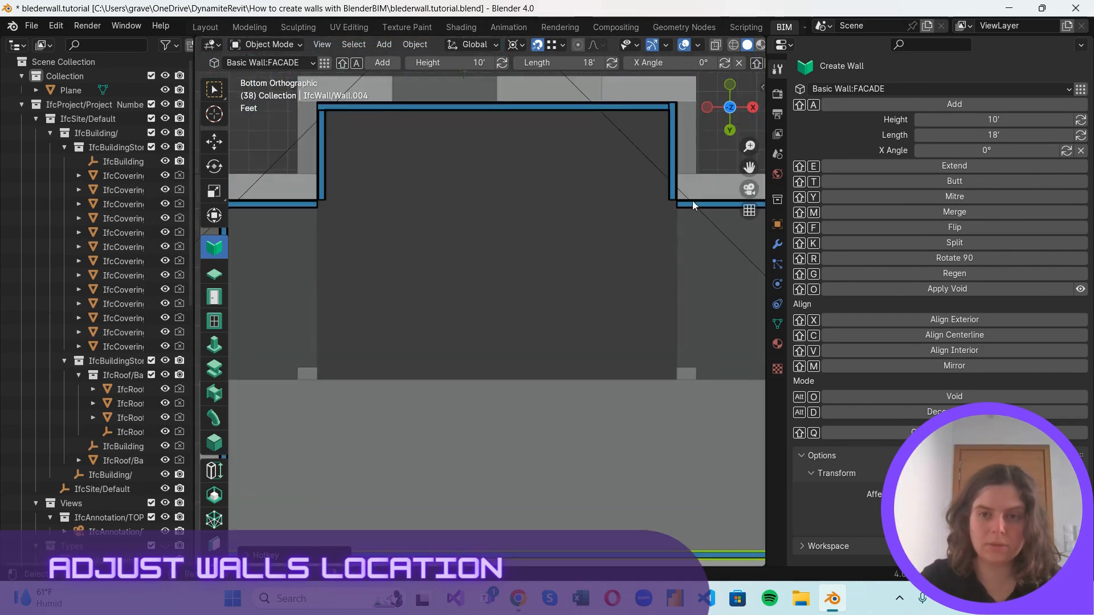
pyautogui.scroll(-2, 692, 201)
pyautogui.moveTo(766, 133); pyautogui.dragTo(878, 153)
pyautogui.scroll(1, 832, 172)
pyautogui.scroll(-1, 806, 187)
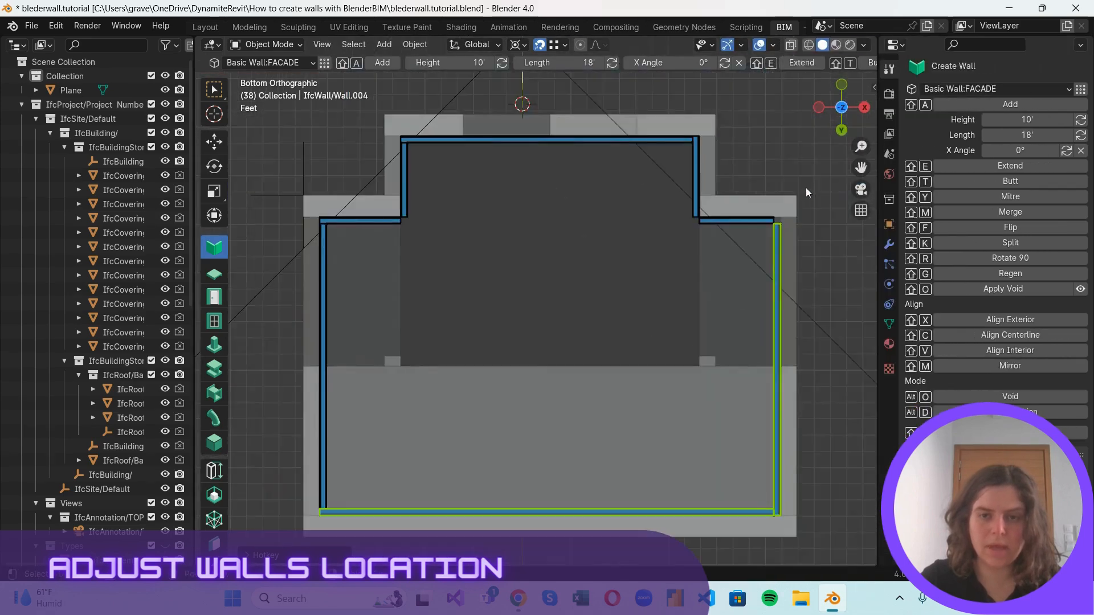
pyautogui.scroll(2, 806, 187)
pyautogui.scroll(-2, 752, 237)
# Join the left notch's short horizontal and short vertical walls with a Butt joint at the inner corner.
pyautogui.keyDown('shift'); pyautogui.moveTo(484, 257); pyautogui.dragTo(547, 249, button='middle'); pyautogui.keyUp('shift')
pyautogui.scroll(3, 522, 234)
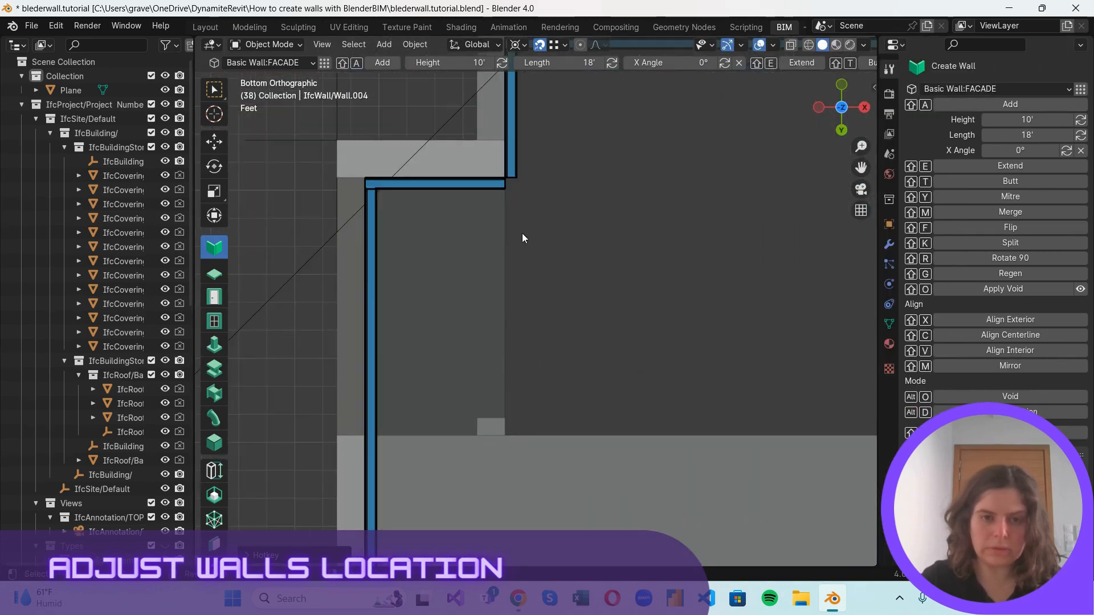
pyautogui.scroll(-3, 498, 191)
pyautogui.scroll(1, 499, 194)
pyautogui.click(519, 220)
pyautogui.keyDown('shift'); pyautogui.click(519, 207); pyautogui.keyUp('shift')
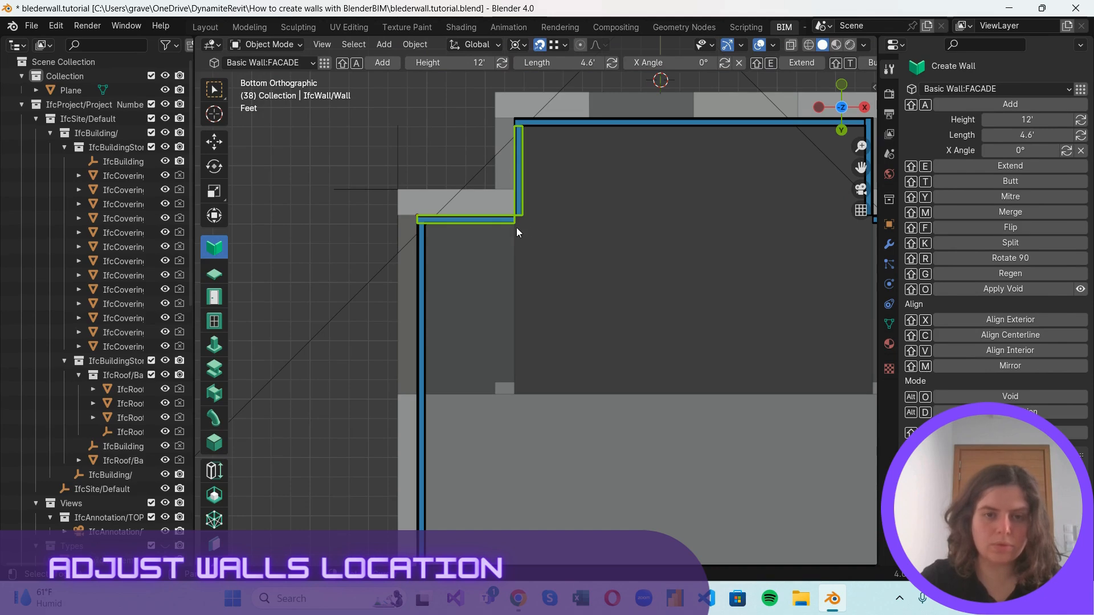
pyautogui.hotkey('shift', 't')
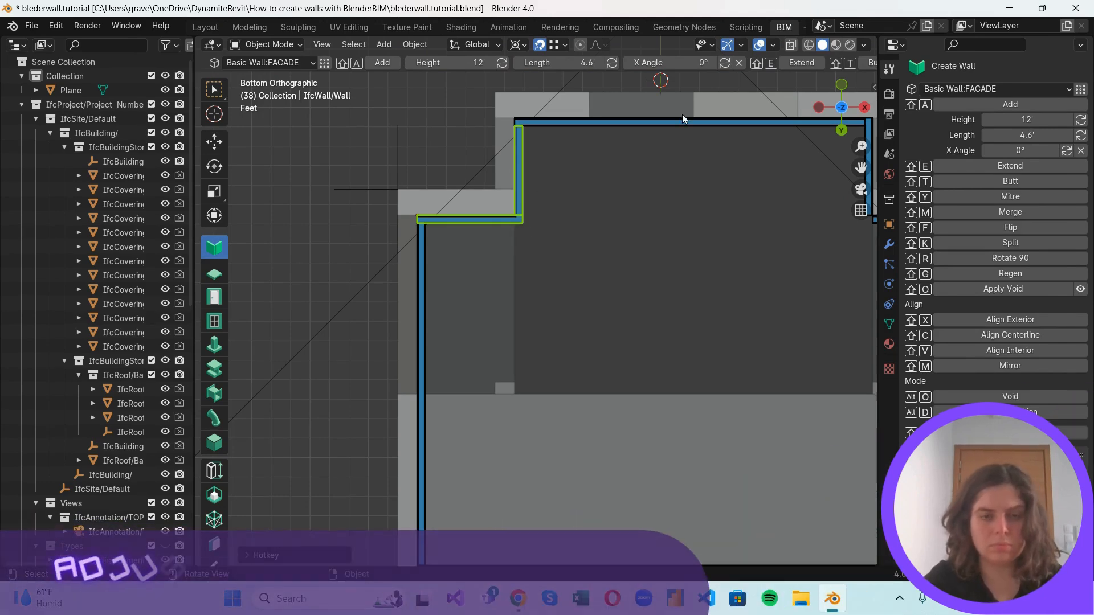
# Apply a Butt joint between the left notch's short horizontal wall and the long left wall.
pyautogui.scroll(2, 364, 170)
pyautogui.click(375, 187)
pyautogui.click(376, 189)
pyautogui.keyDown('shift'); pyautogui.click(380, 181); pyautogui.keyUp('shift')
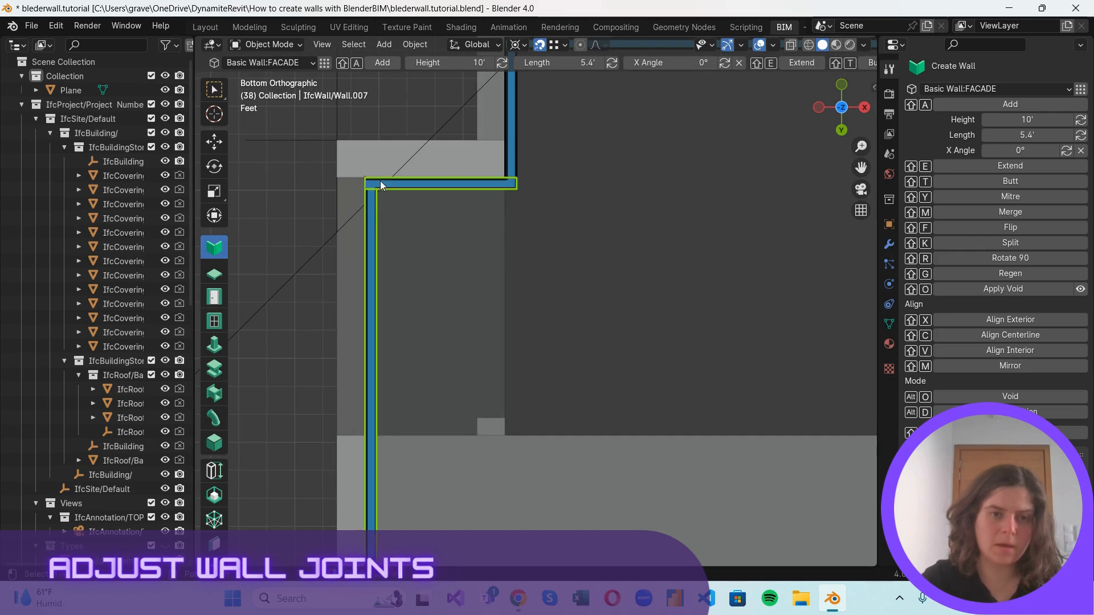
pyautogui.hotkey('shift', 't')
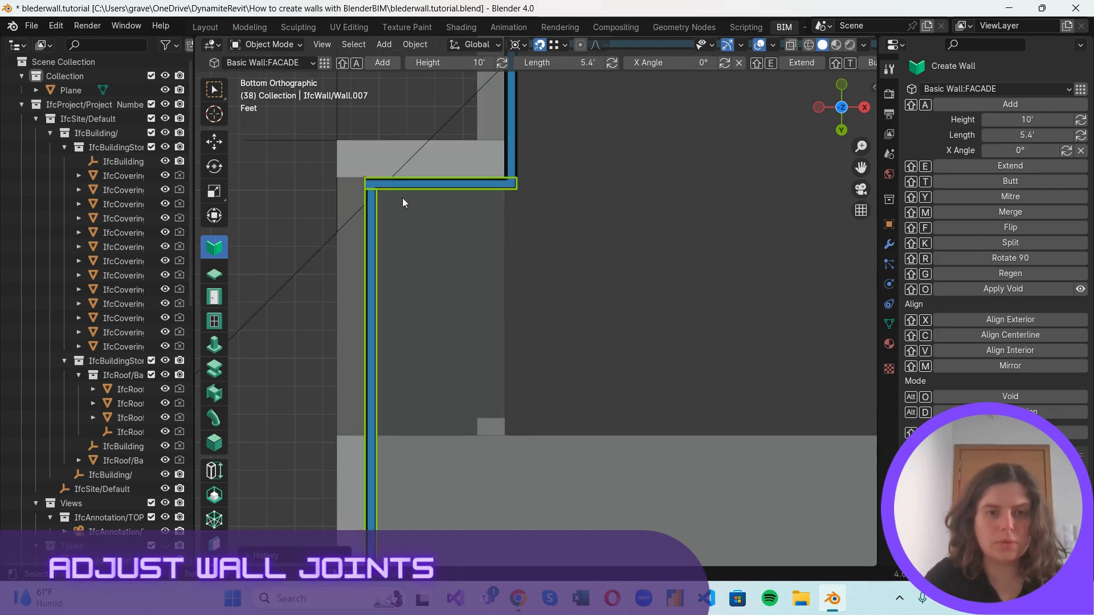
pyautogui.scroll(3, 402, 197)
pyautogui.scroll(-1, 387, 188)
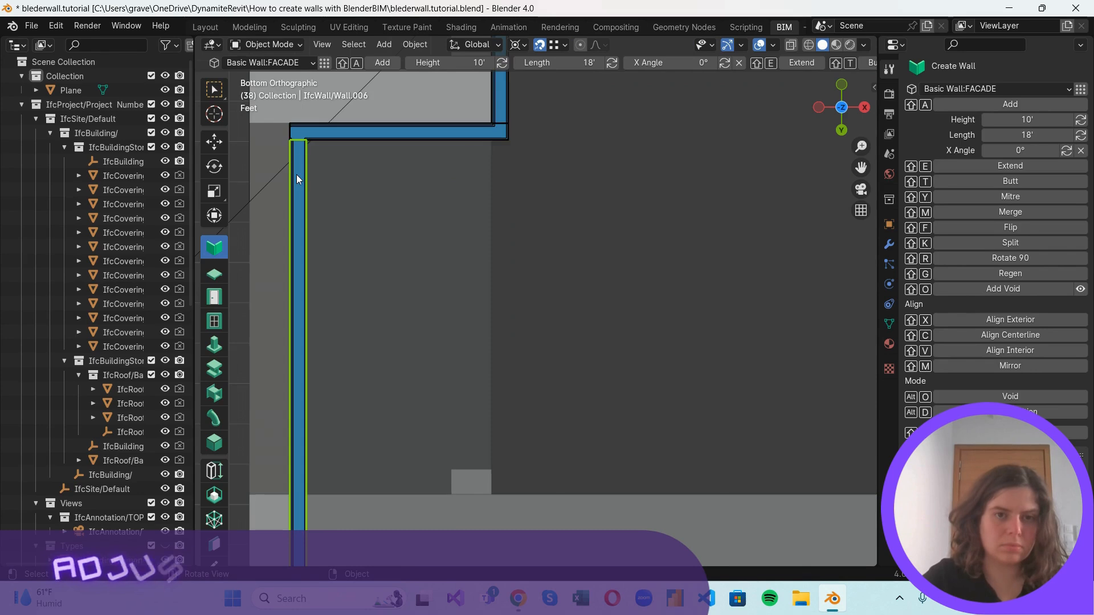
pyautogui.click(325, 134)
pyautogui.keyDown('shift'); pyautogui.click(304, 171); pyautogui.keyUp('shift')
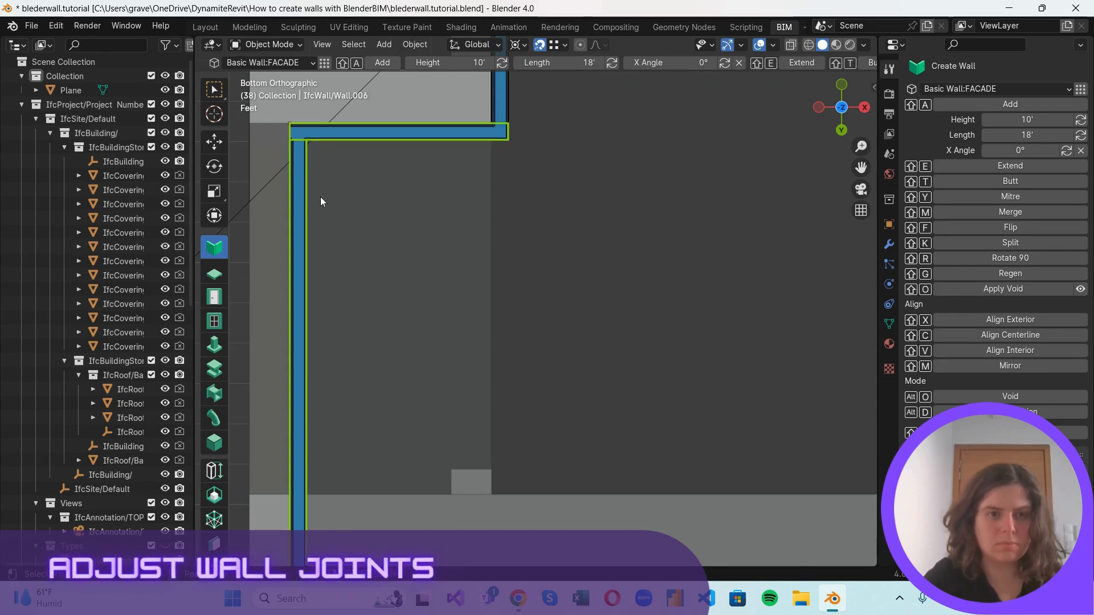
# Select the upper wall together with the short vertical wall at its left end.
pyautogui.scroll(-2, 593, 177)
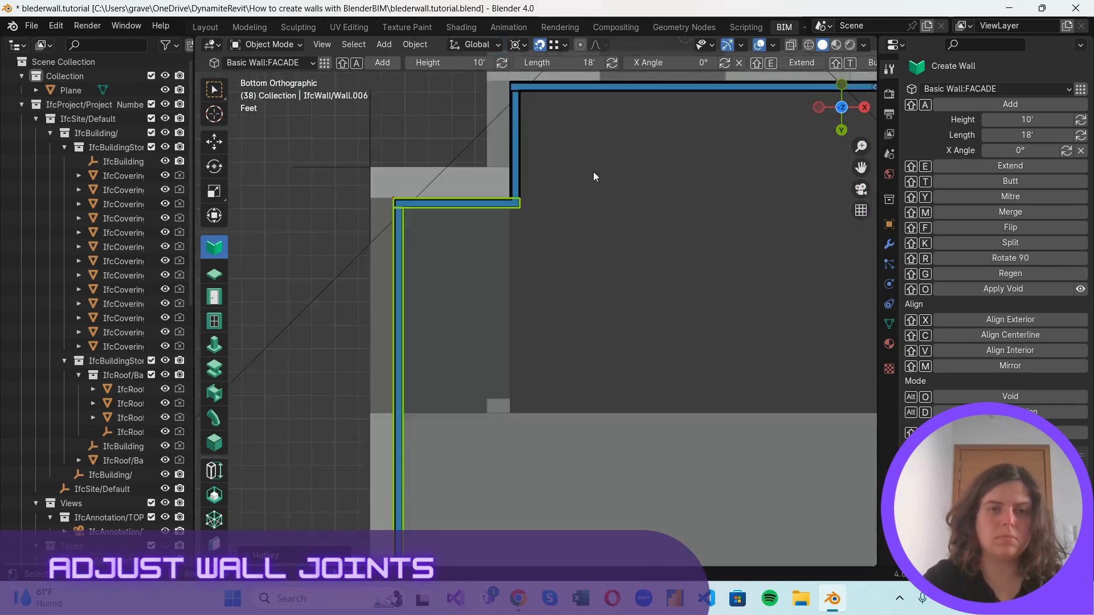
pyautogui.moveTo(593, 172); pyautogui.dragTo(490, 222, button='middle')
pyautogui.click(842, 120)
pyautogui.scroll(-1, 590, 157)
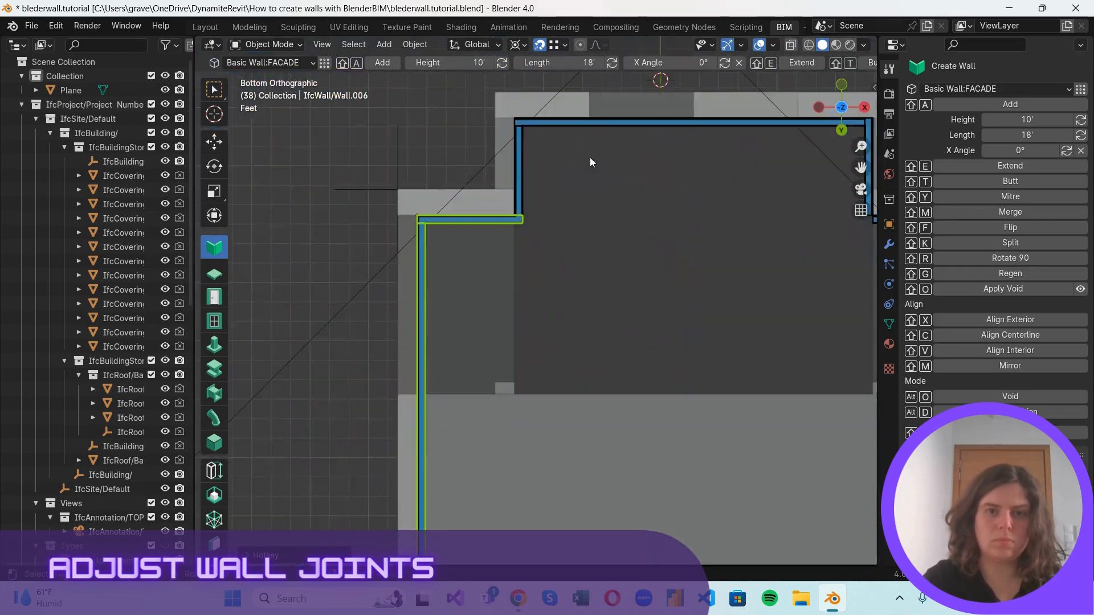
pyautogui.keyDown('shift'); pyautogui.moveTo(589, 158); pyautogui.dragTo(432, 283, button='middle'); pyautogui.keyUp('shift')
pyautogui.click(406, 246)
pyautogui.scroll(2, 399, 249)
pyautogui.keyDown('shift'); pyautogui.click(278, 258); pyautogui.keyUp('shift')
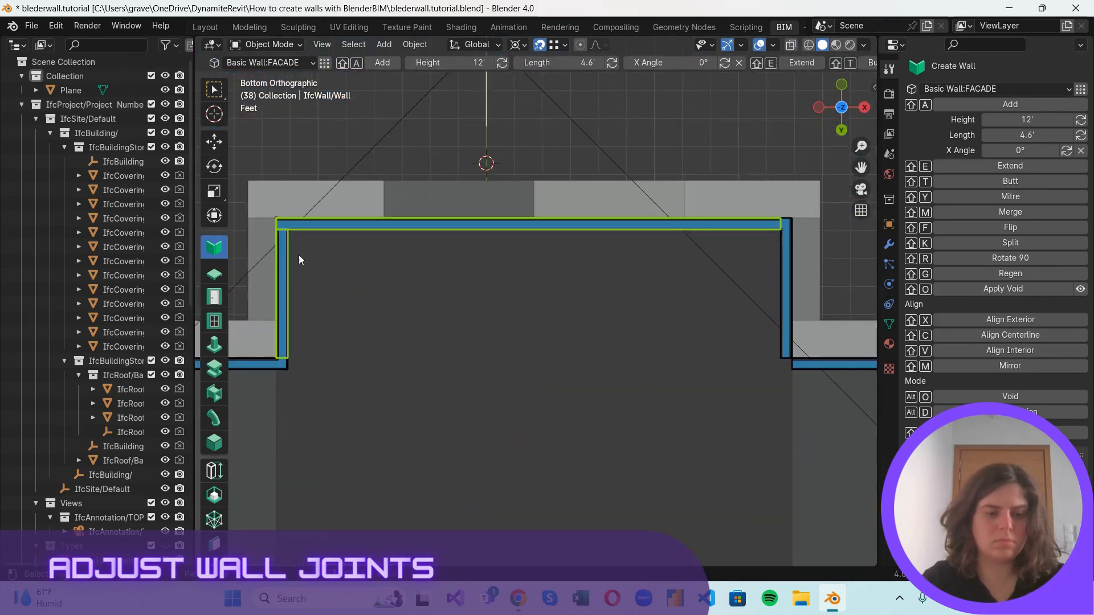
# Apply a Butt joint between the upper wall and the right notch's short vertical wall.
pyautogui.click(784, 288)
pyautogui.keyDown('shift'); pyautogui.click(767, 224); pyautogui.keyUp('shift')
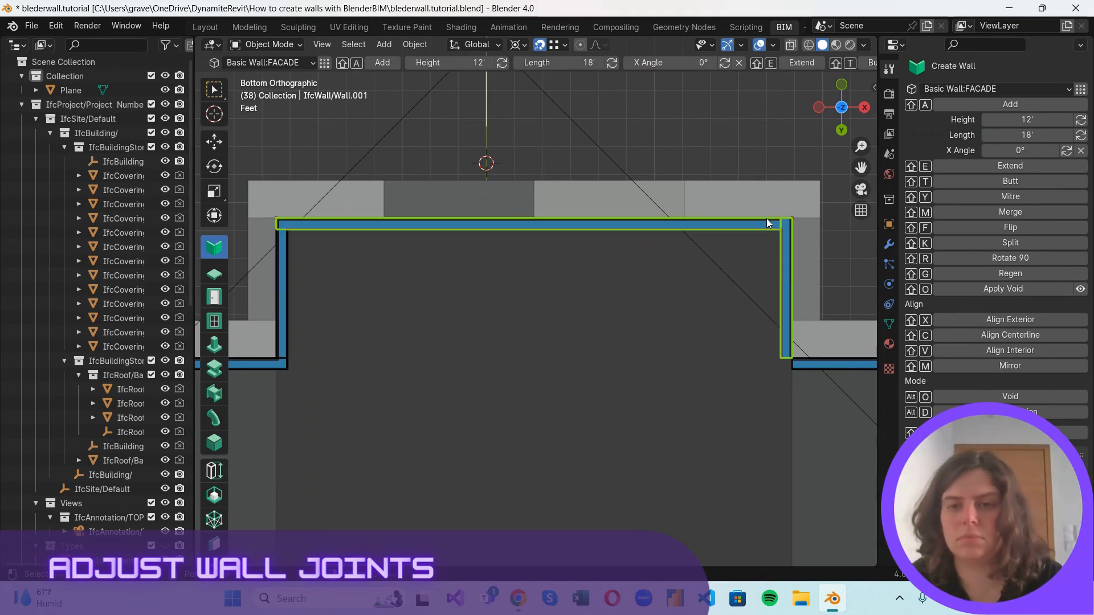
pyautogui.hotkey('shift', 't')
# Join the right notch's short horizontal and short vertical walls with a Butt joint at the inner corner.
pyautogui.click(815, 365)
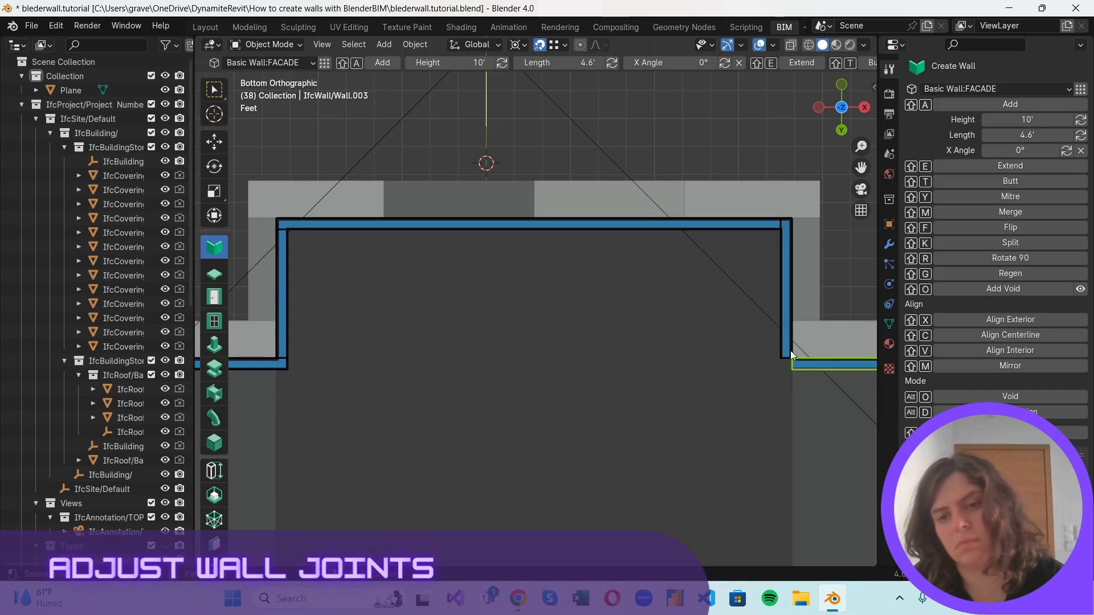
pyautogui.keyDown('shift'); pyautogui.click(789, 350); pyautogui.keyUp('shift')
pyautogui.scroll(-5, 752, 316)
# Join the right notch's short horizontal wall and the long right wall with a Butt joint.
pyautogui.scroll(3, 719, 327)
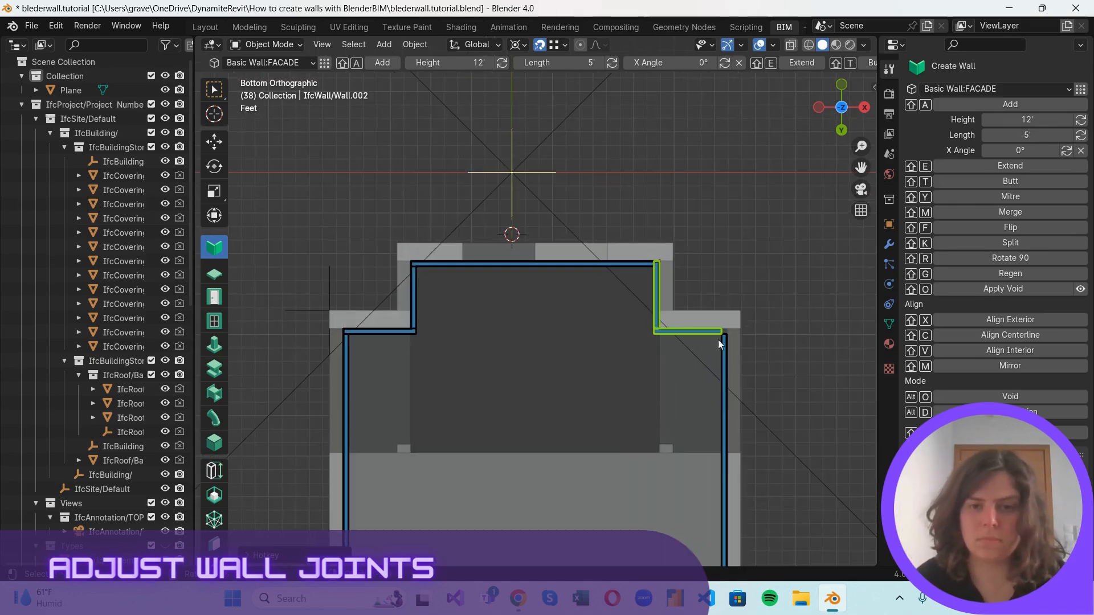
pyautogui.keyDown('shift'); pyautogui.moveTo(764, 358); pyautogui.dragTo(371, 321, button='middle'); pyautogui.keyUp('shift')
pyautogui.scroll(3, 347, 330)
pyautogui.keyDown('shift'); pyautogui.moveTo(461, 355); pyautogui.dragTo(726, 315, button='middle'); pyautogui.keyUp('shift')
pyautogui.click(576, 270)
pyautogui.keyDown('shift'); pyautogui.click(600, 295); pyautogui.keyUp('shift')
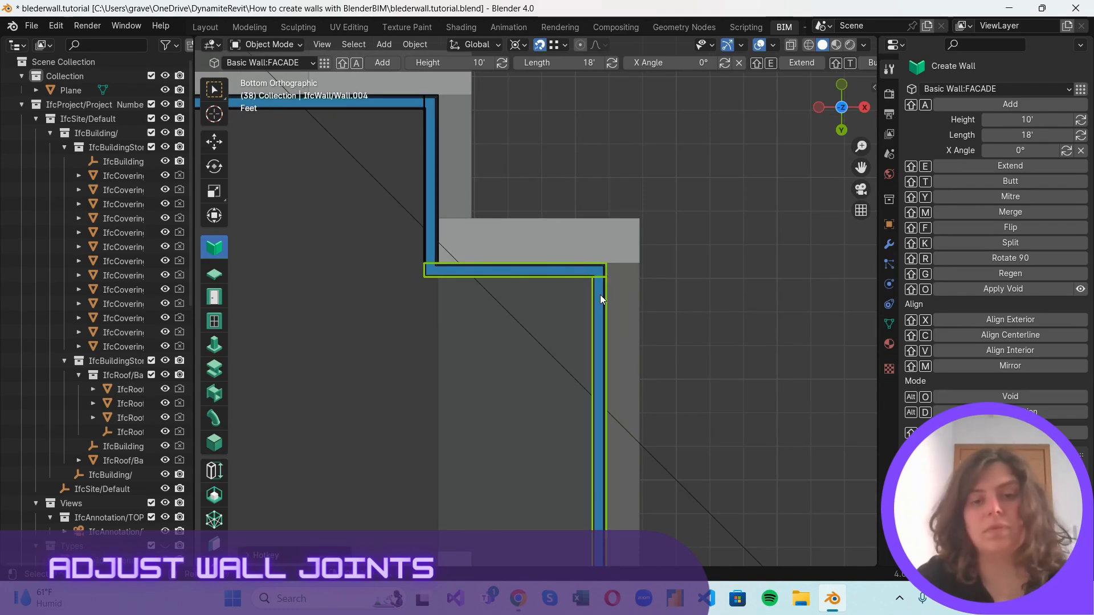
# Apply a Butt joint between the long lower wall and the long right wall.
pyautogui.scroll(-5, 671, 507)
pyautogui.keyDown('shift'); pyautogui.moveTo(671, 507); pyautogui.dragTo(603, 336, button='middle'); pyautogui.keyUp('shift')
pyautogui.scroll(4, 840, 262)
pyautogui.scroll(2, 699, 347)
pyautogui.keyDown('shift'); pyautogui.click(768, 332); pyautogui.keyUp('shift')
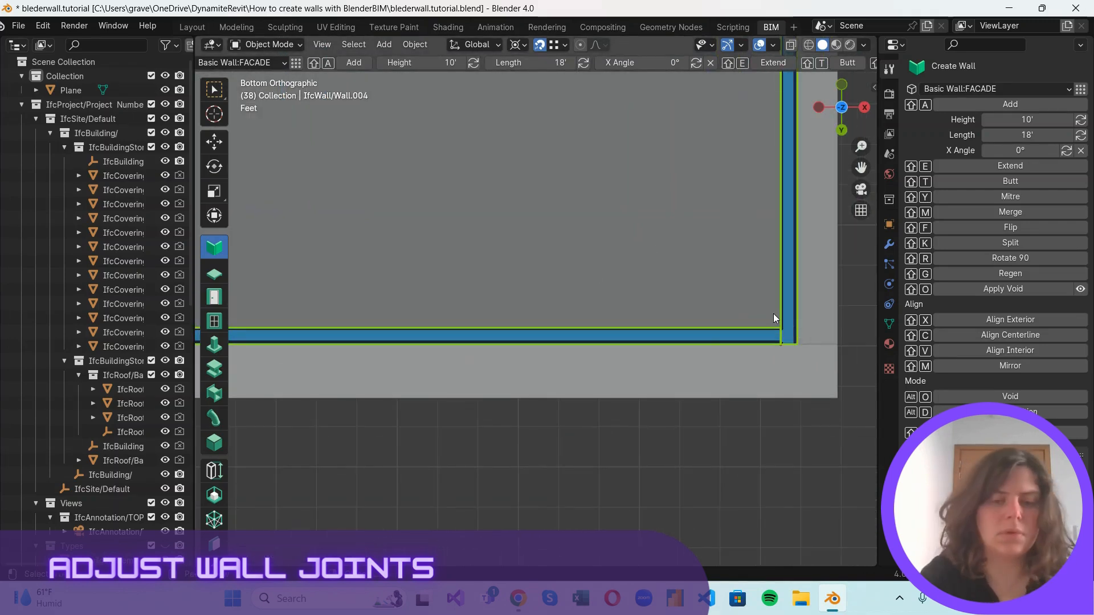
pyautogui.hotkey('shift', 't')
# Apply a Butt joint between the long left wall and the long lower wall.
pyautogui.scroll(-4, 774, 313)
pyautogui.keyDown('shift'); pyautogui.moveTo(552, 291); pyautogui.dragTo(778, 319, button='middle'); pyautogui.keyUp('shift')
pyautogui.scroll(4, 298, 364)
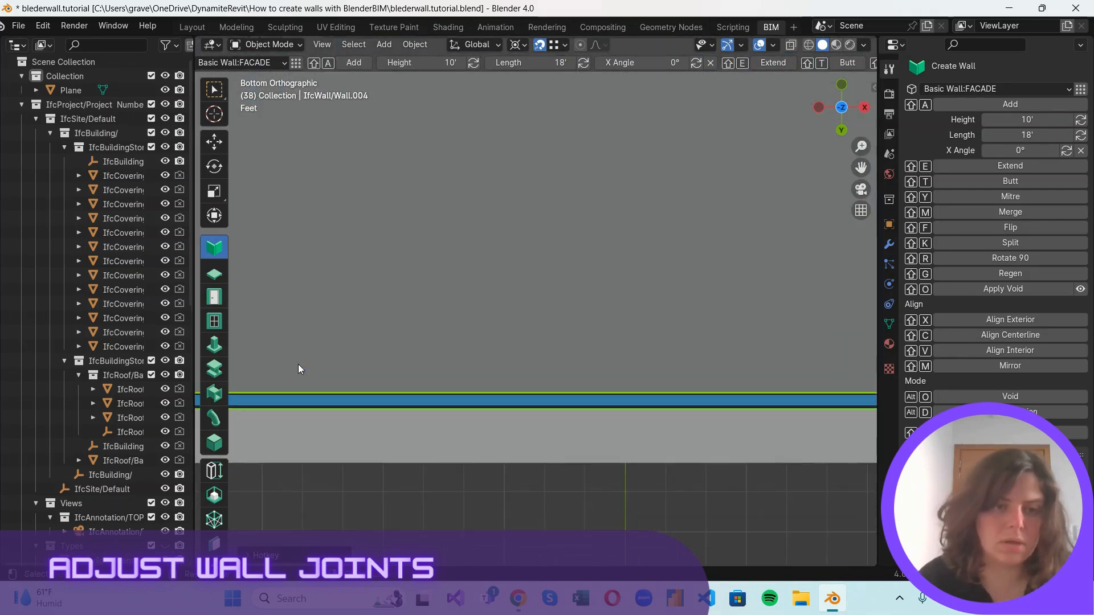
pyautogui.keyDown('shift'); pyautogui.moveTo(299, 364); pyautogui.dragTo(549, 347, button='middle'); pyautogui.keyUp('shift')
pyautogui.click(381, 369)
pyautogui.keyDown('shift'); pyautogui.click(412, 392); pyautogui.keyUp('shift')
pyautogui.hotkey('shift', 't')
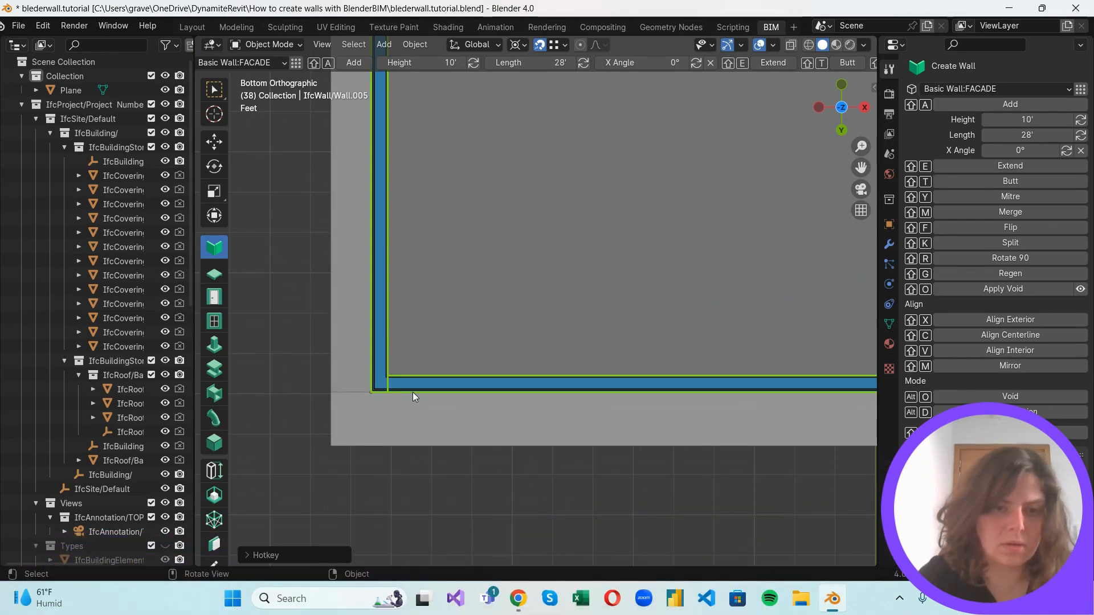
# Show the whole building in the Front Orthographic view.
pyautogui.scroll(-5, 635, 290)
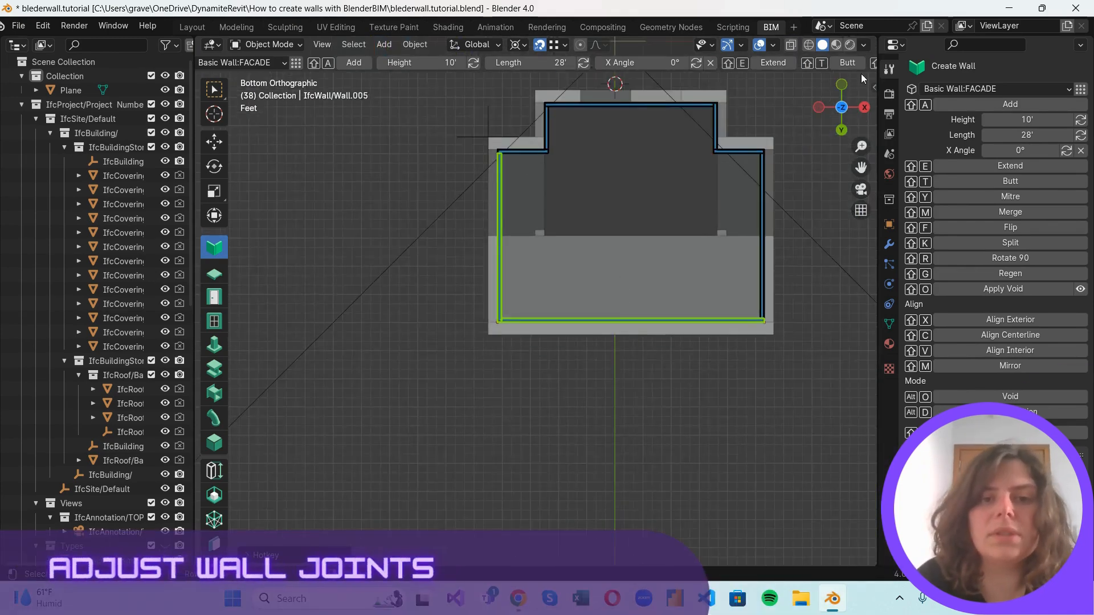
pyautogui.click(844, 86)
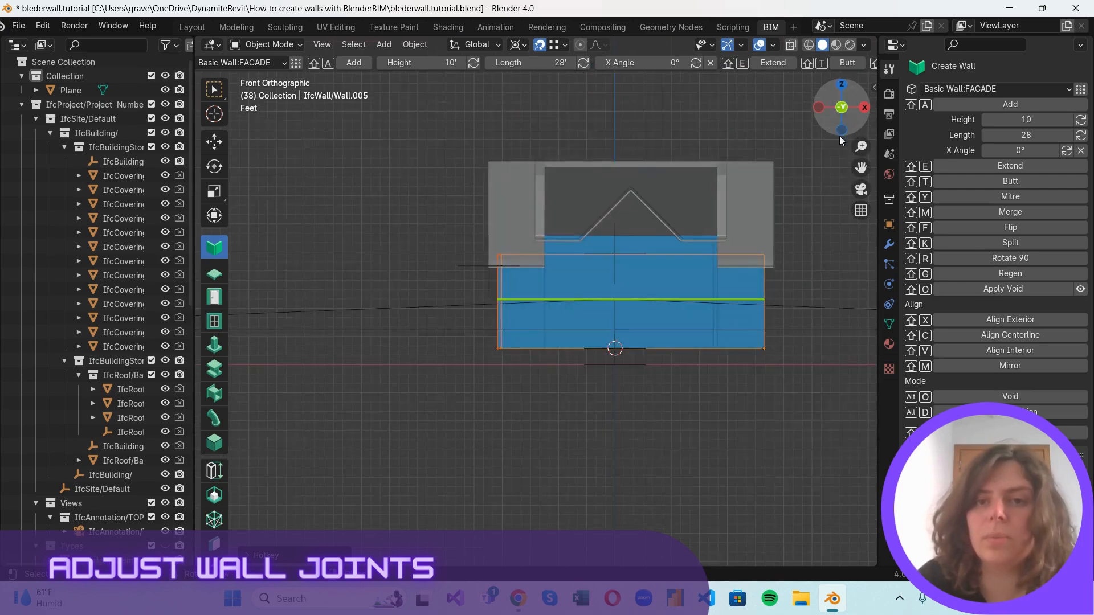
# Inspect the gap between the gable end wall and the roof from several angles.
pyautogui.moveTo(799, 309); pyautogui.dragTo(730, 338, button='middle')
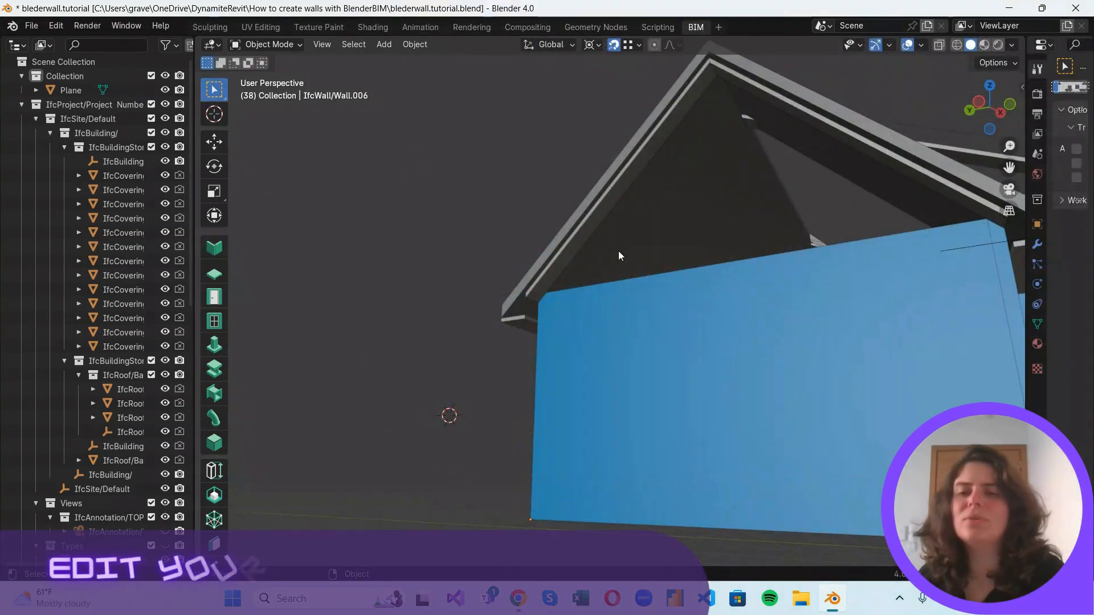
pyautogui.scroll(-5, 523, 313)
pyautogui.scroll(2, 753, 296)
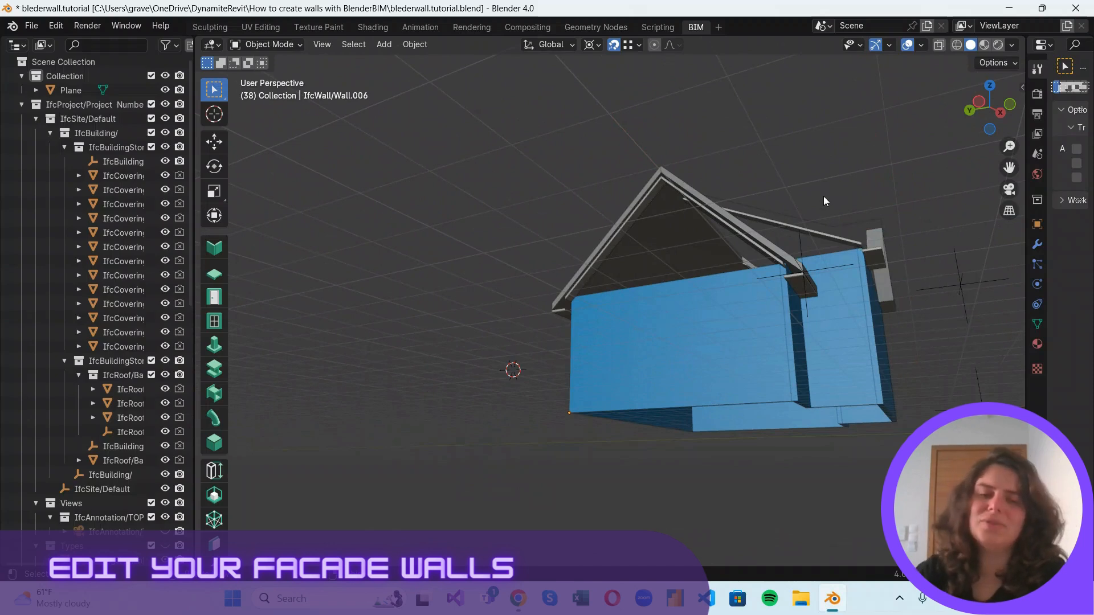
pyautogui.scroll(3, 809, 237)
pyautogui.scroll(-4, 712, 211)
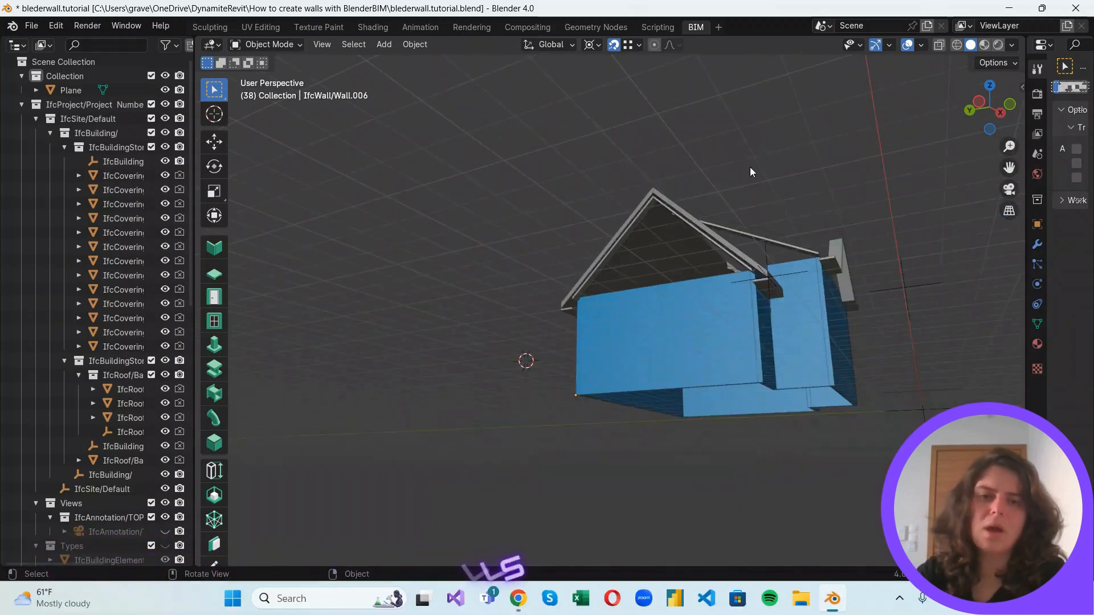
pyautogui.scroll(2, 775, 196)
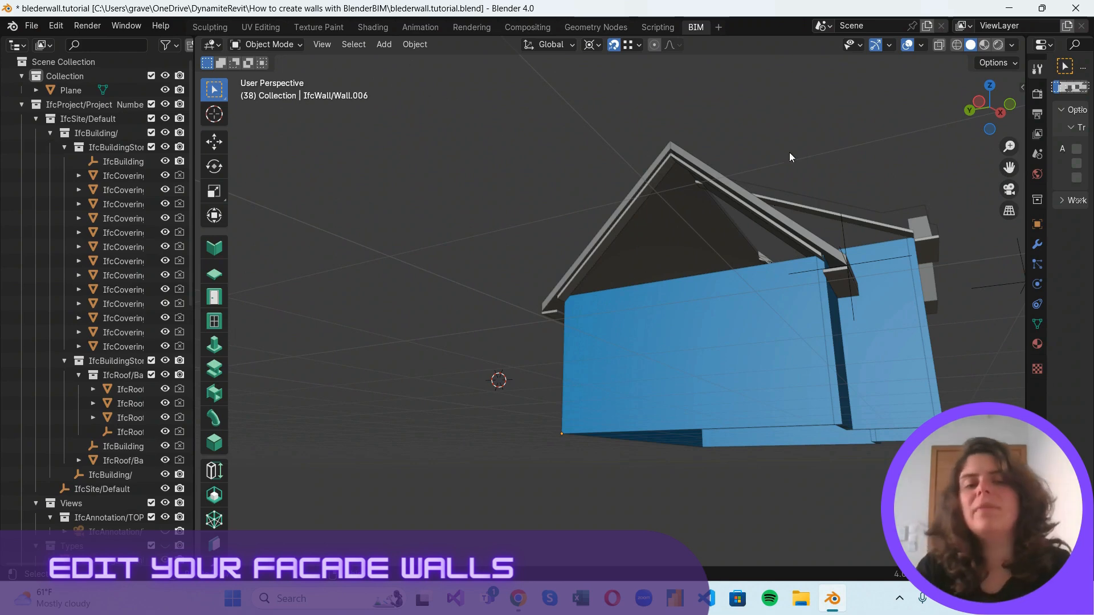
pyautogui.scroll(1, 788, 152)
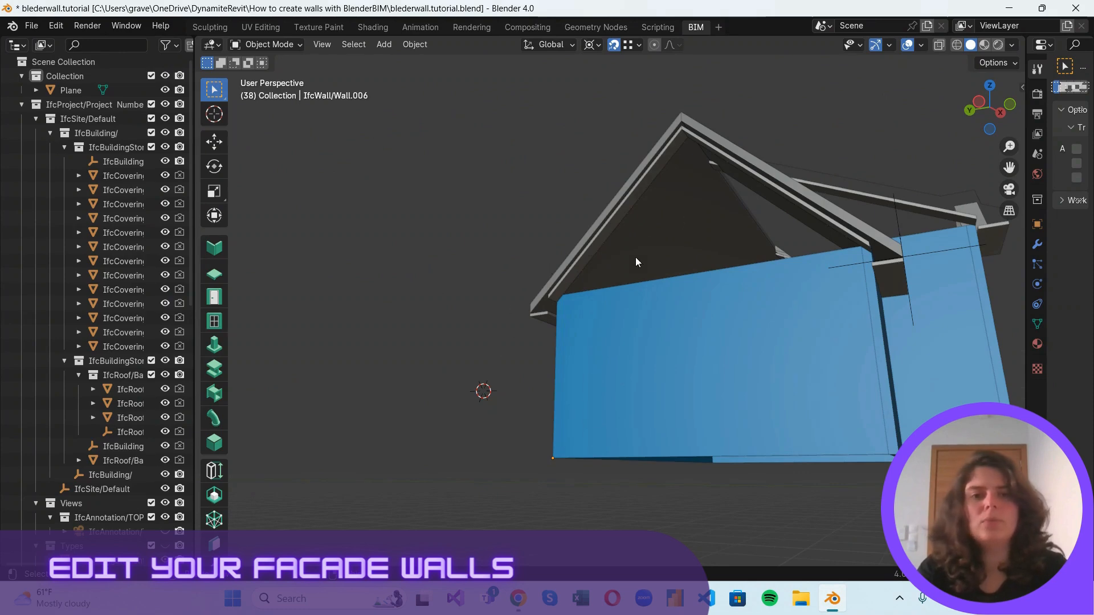
pyautogui.moveTo(963, 115); pyautogui.dragTo(658, 219)
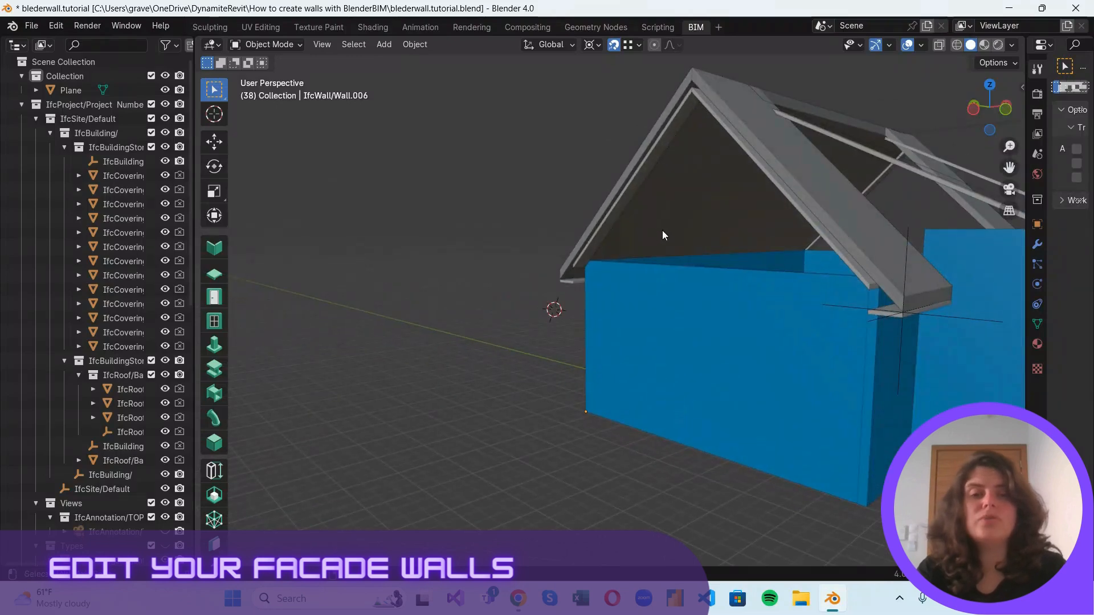
pyautogui.keyDown('shift'); pyautogui.moveTo(547, 184); pyautogui.dragTo(370, 229, button='middle'); pyautogui.keyUp('shift')
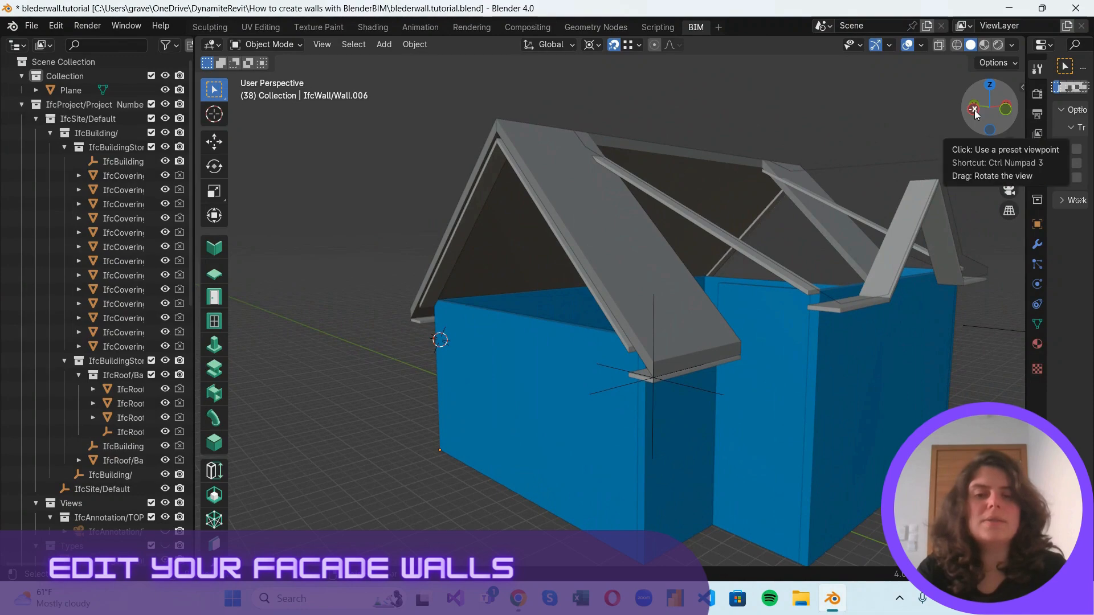
pyautogui.moveTo(983, 111); pyautogui.dragTo(525, 256)
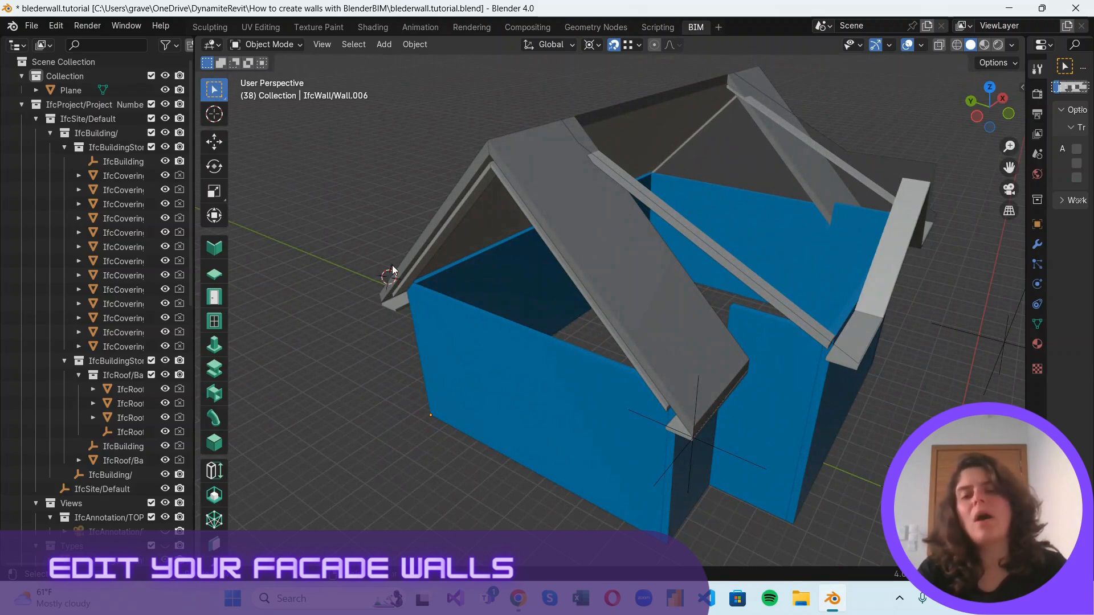
# Place the 3D cursor on the end point of the roof ridge above the gable end wall.
pyautogui.keyDown('shift'); pyautogui.moveTo(392, 271); pyautogui.dragTo(489, 152, button='right'); pyautogui.keyUp('shift')
pyautogui.scroll(3, 483, 142)
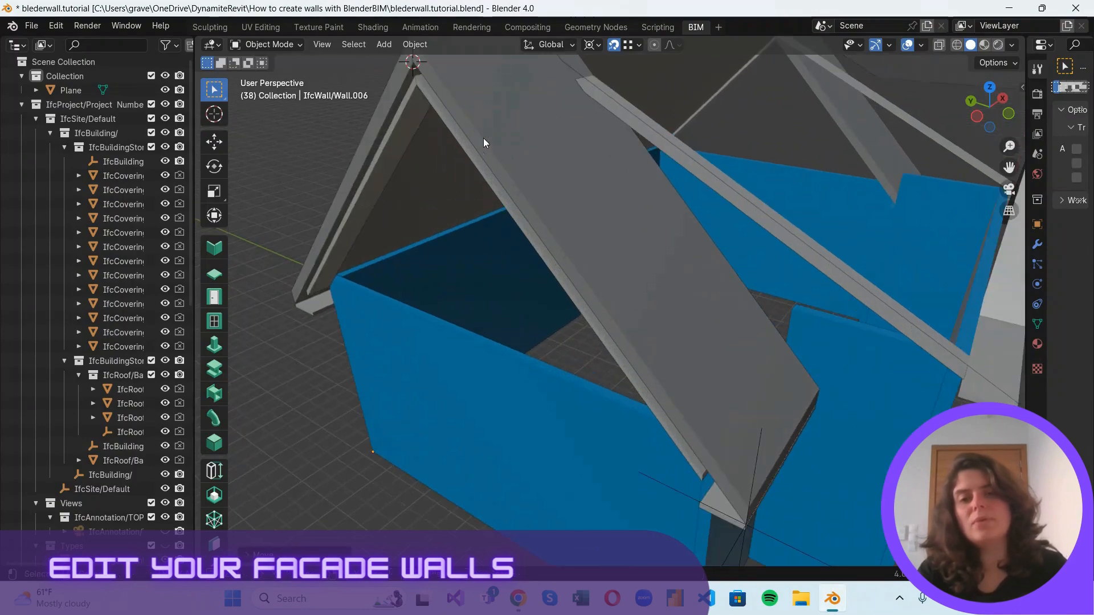
pyautogui.keyDown('shift'); pyautogui.moveTo(418, 69); pyautogui.dragTo(397, 208, button='right'); pyautogui.keyUp('shift')
pyautogui.scroll(-1, 448, 254)
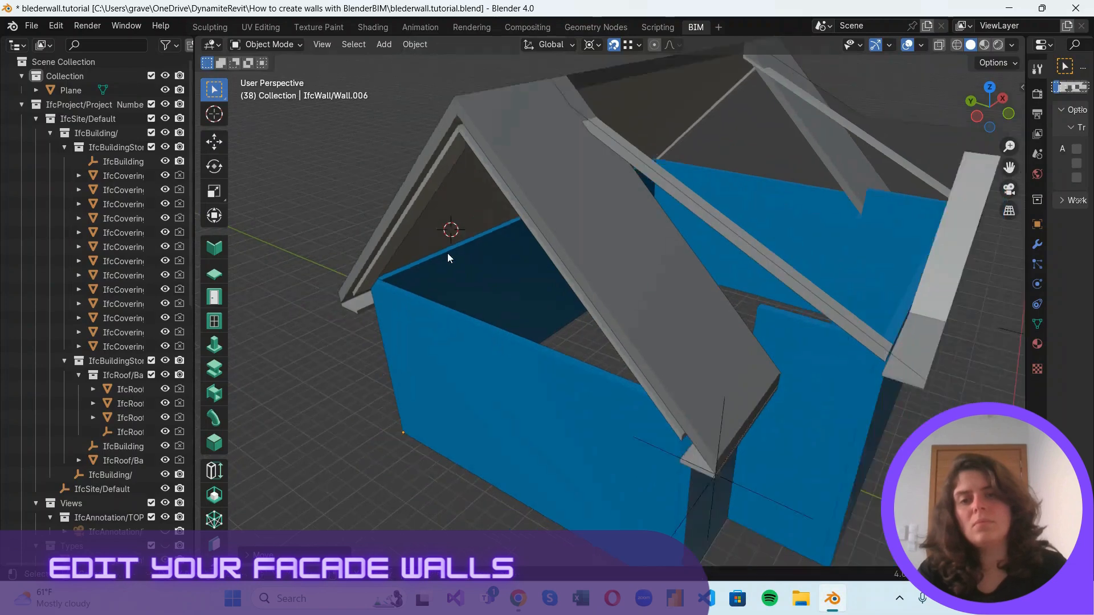
pyautogui.scroll(-2, 448, 258)
pyautogui.keyDown('shift'); pyautogui.moveTo(486, 242); pyautogui.dragTo(495, 151, button='right'); pyautogui.keyUp('shift')
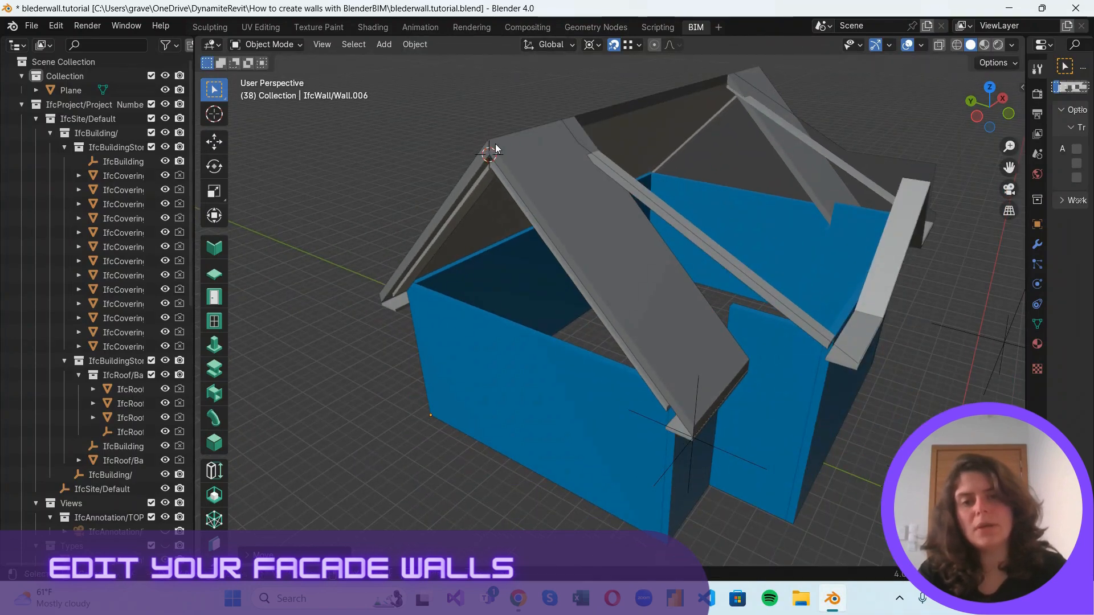
# Check that the transform pivot point is 3D Cursor and review the snapping settings.
pyautogui.click(598, 46)
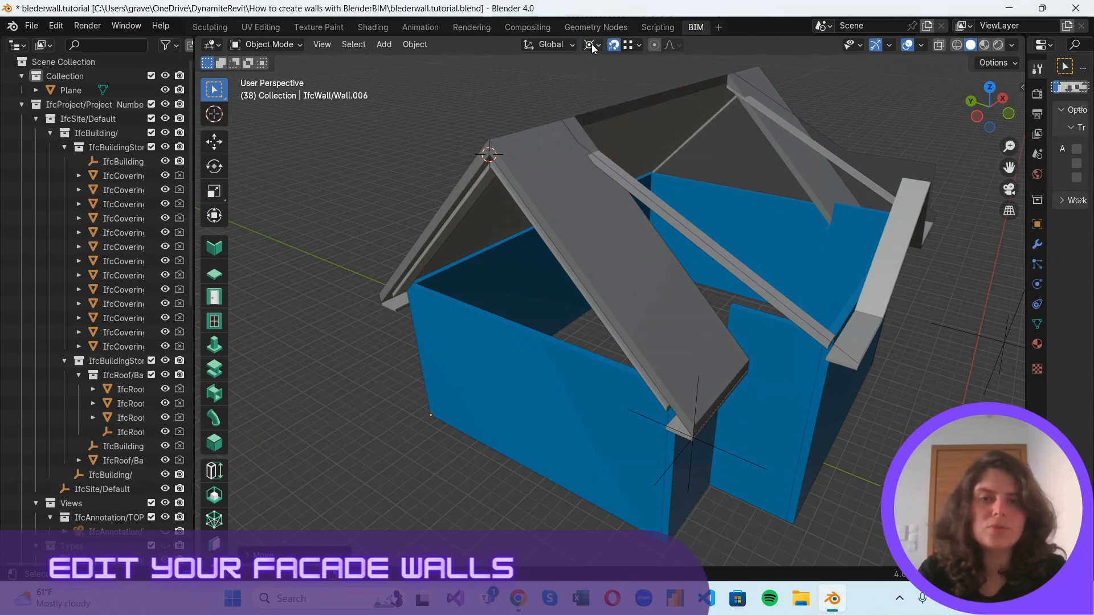
pyautogui.click(593, 48)
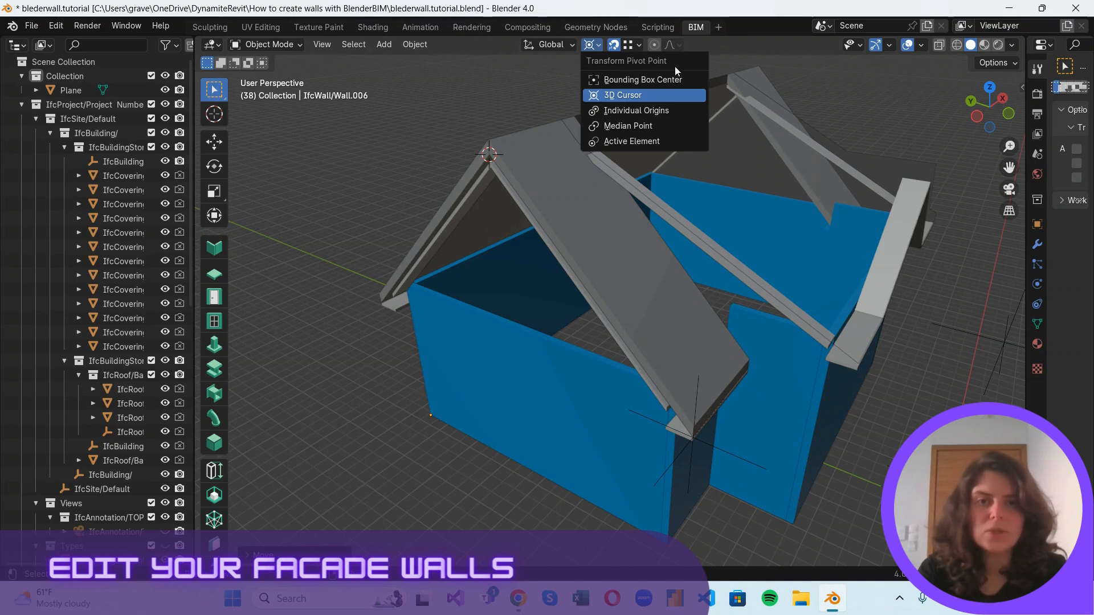
pyautogui.click(593, 49)
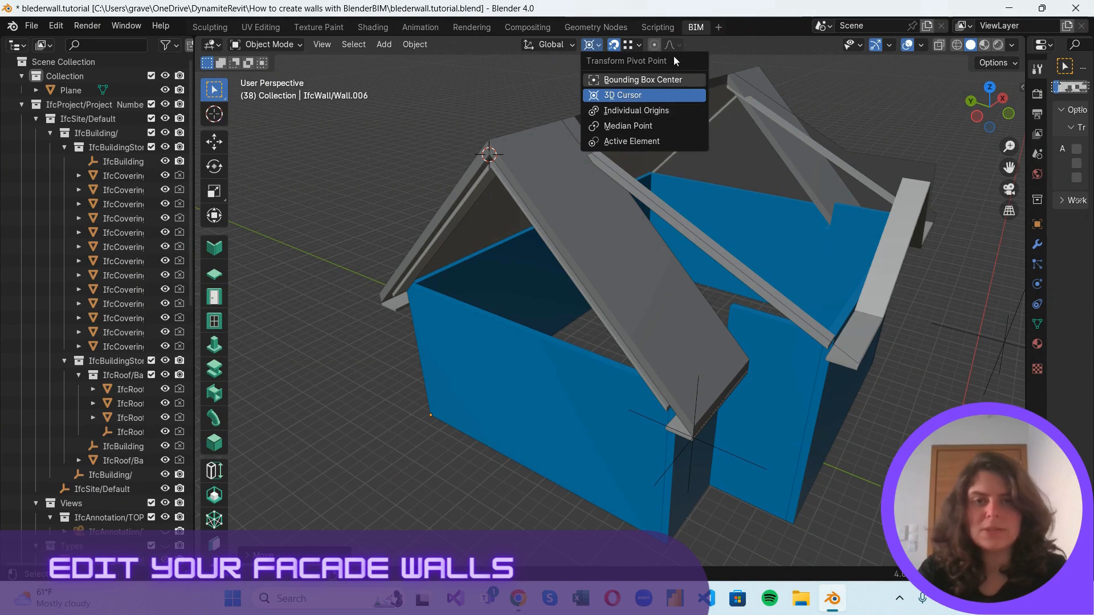
pyautogui.click(628, 45)
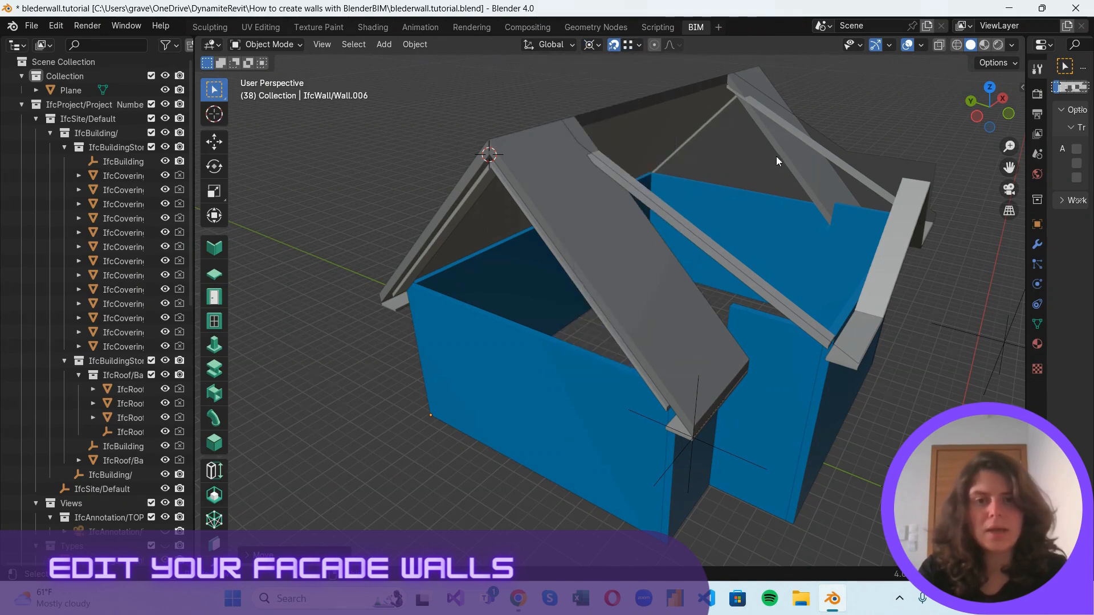
pyautogui.click(639, 45)
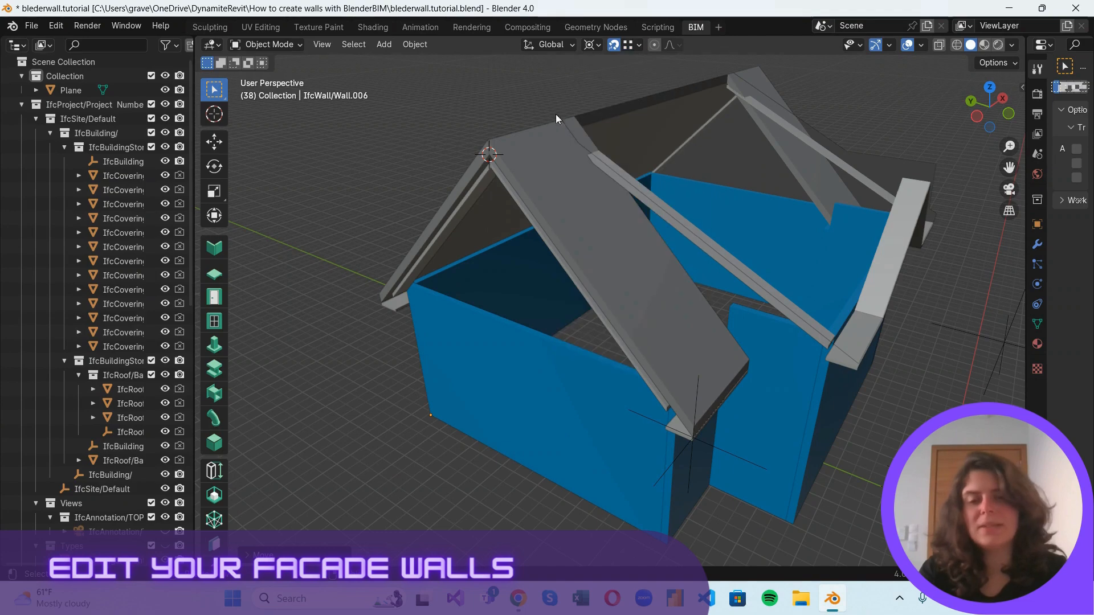
# Put the gable end wall in Edit Mode and knife-cut across the middle of its upper face.
pyautogui.click(431, 299)
pyautogui.click(269, 45)
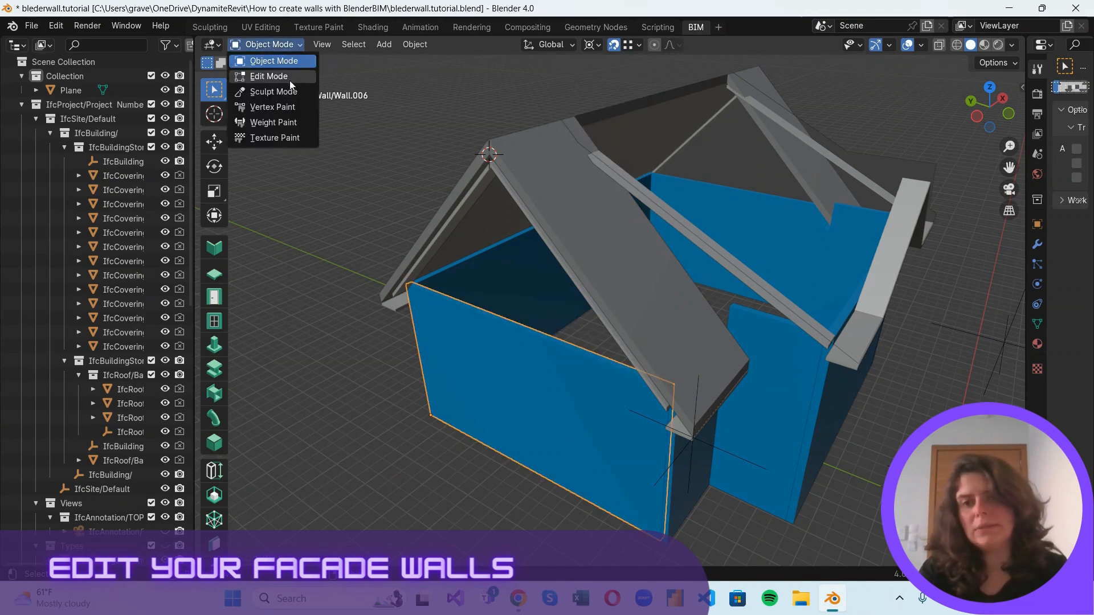
pyautogui.click(285, 77)
pyautogui.scroll(3, 480, 323)
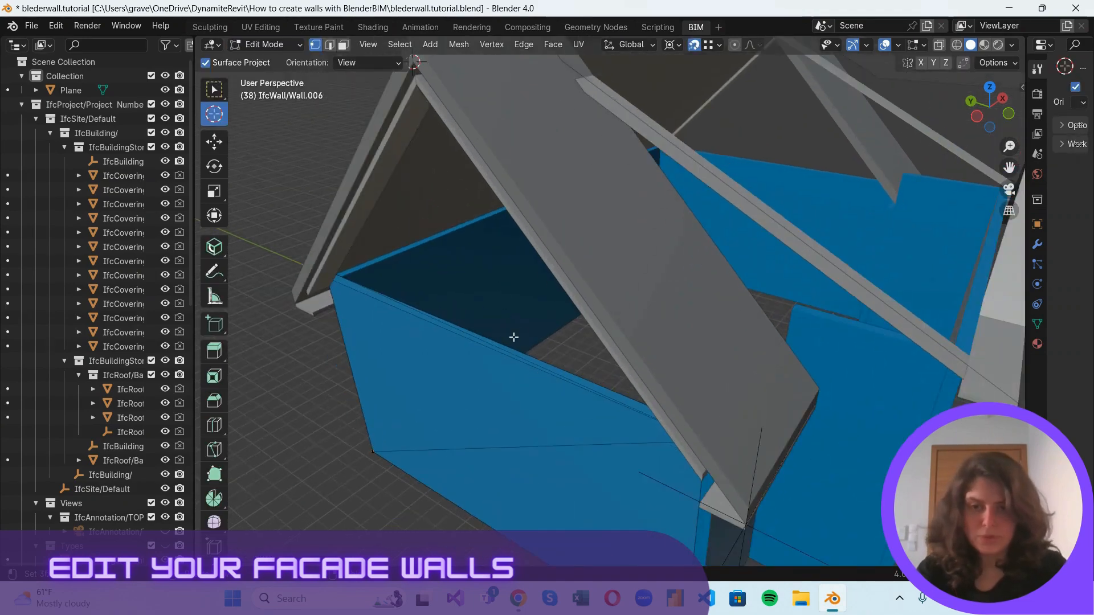
pyautogui.click(940, 45)
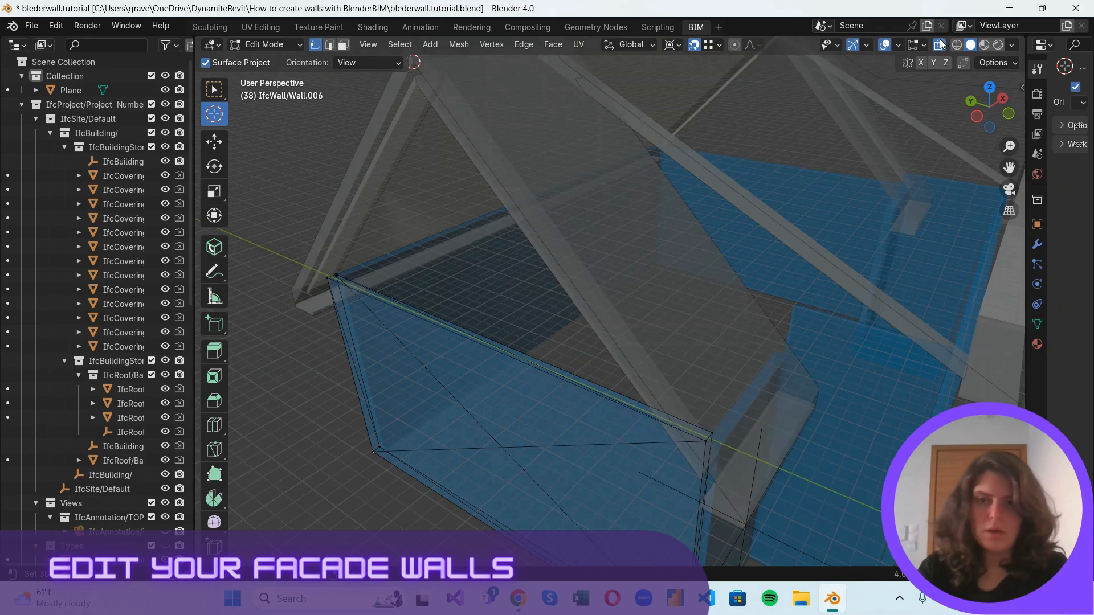
pyautogui.click(940, 50)
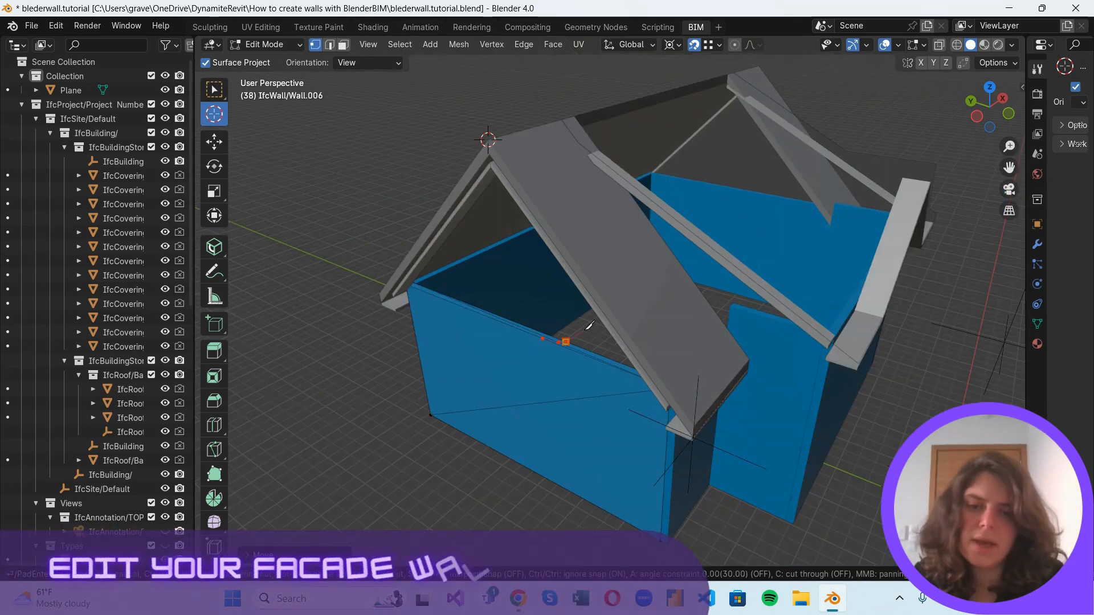
pyautogui.press('Return')
# Reposition the 3D cursor on the roof's ridge point above the cut wall.
pyautogui.scroll(2, 582, 331)
pyautogui.press('g')
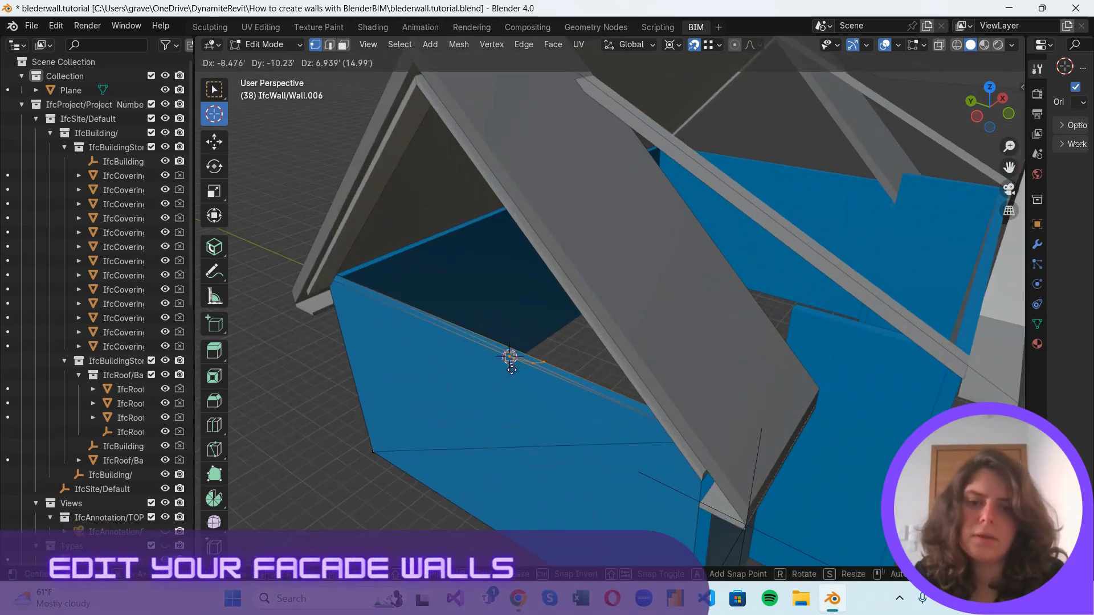
pyautogui.press('Escape')
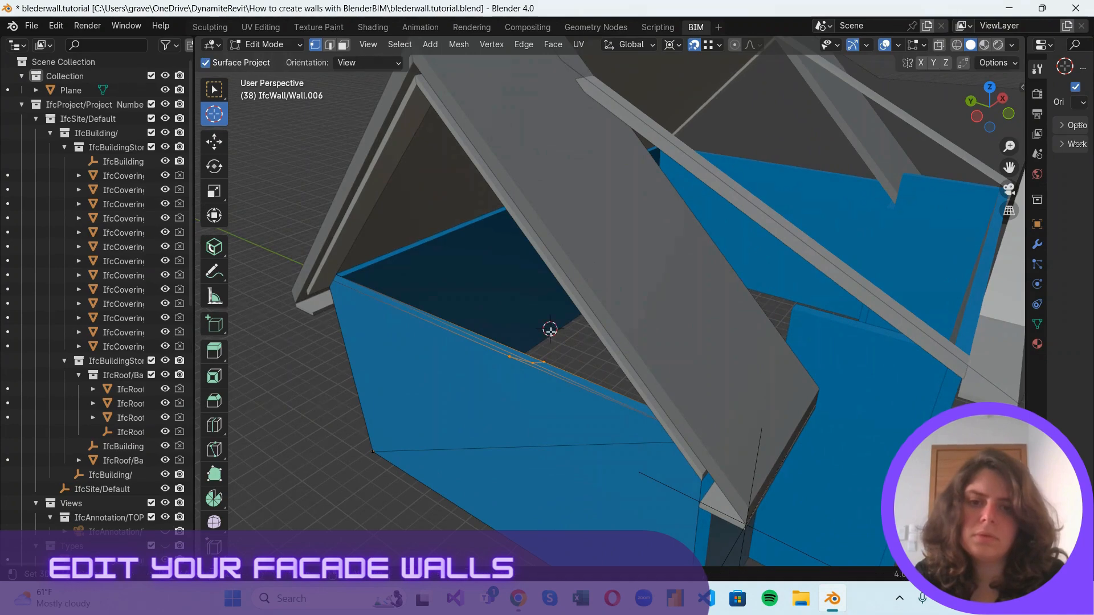
pyautogui.scroll(-3, 555, 316)
pyautogui.click(512, 172)
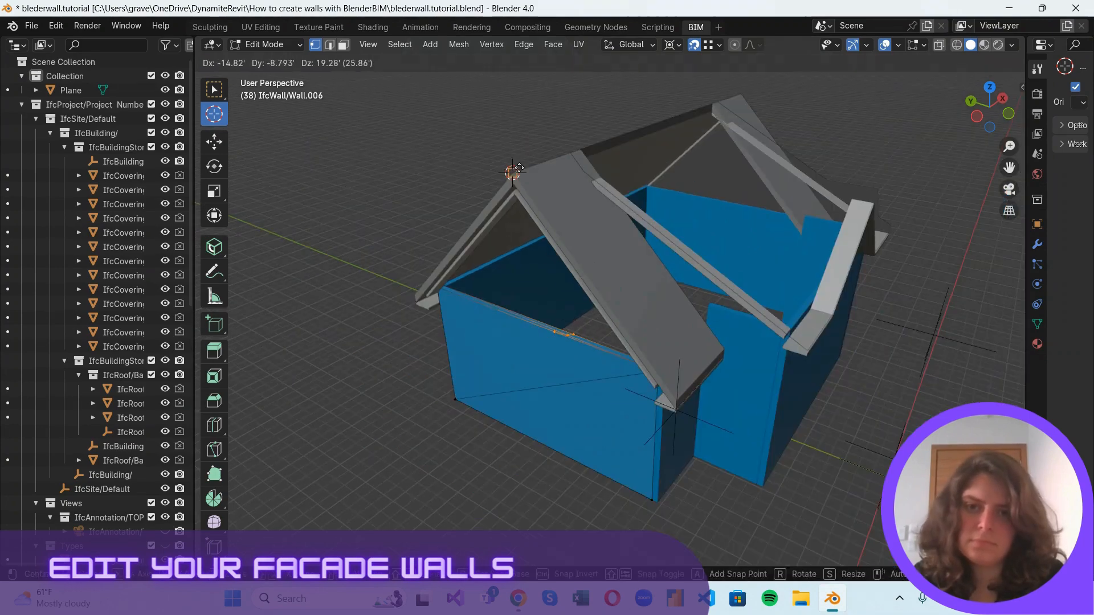
# Select the cut's new vertices on the wall's upper face and scale them to 0 along Y about the 3D cursor.
pyautogui.click(215, 89)
pyautogui.scroll(3, 568, 355)
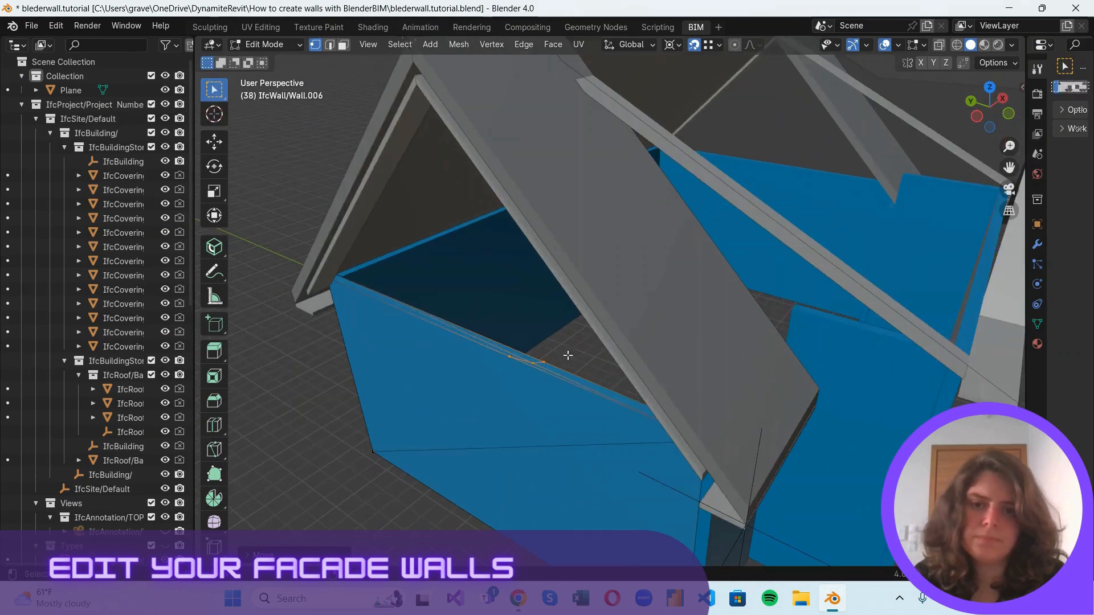
pyautogui.moveTo(495, 350); pyautogui.dragTo(564, 387)
pyautogui.scroll(-1, 545, 358)
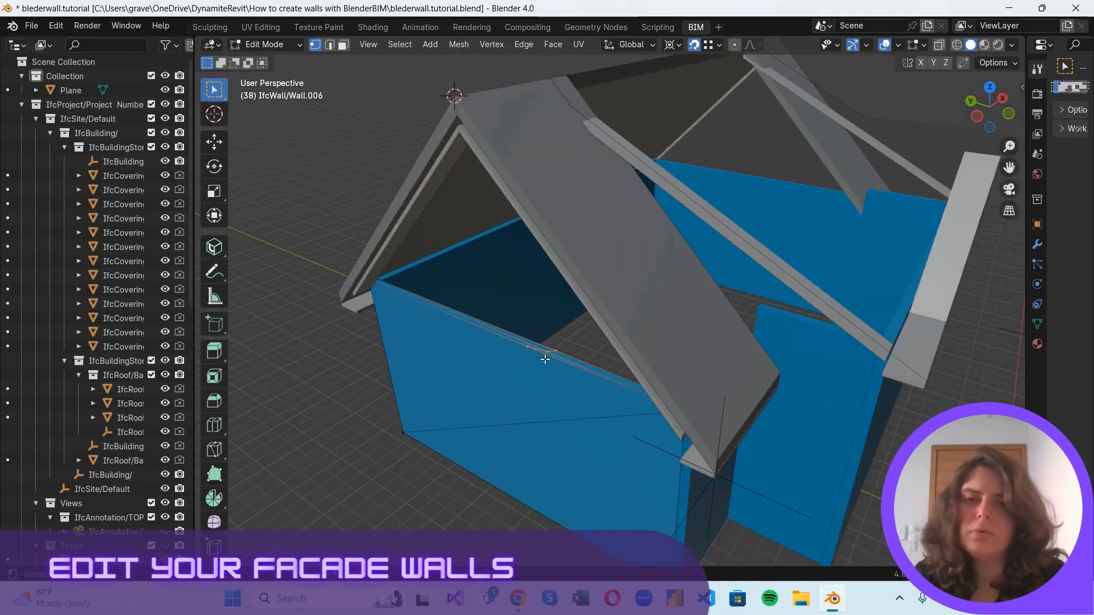
pyautogui.scroll(2, 568, 323)
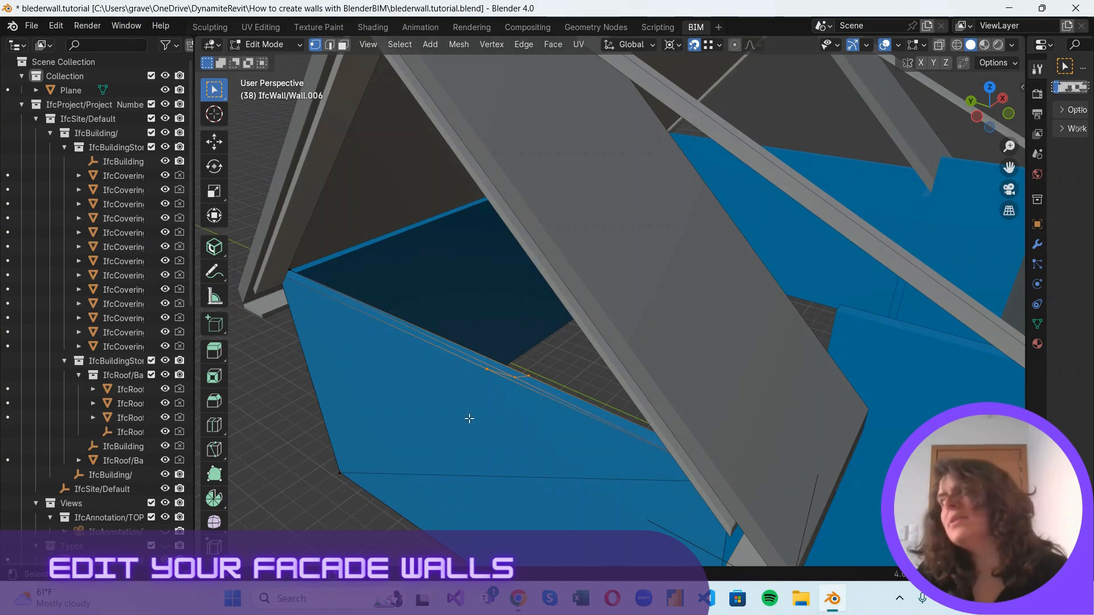
pyautogui.scroll(-4, 494, 444)
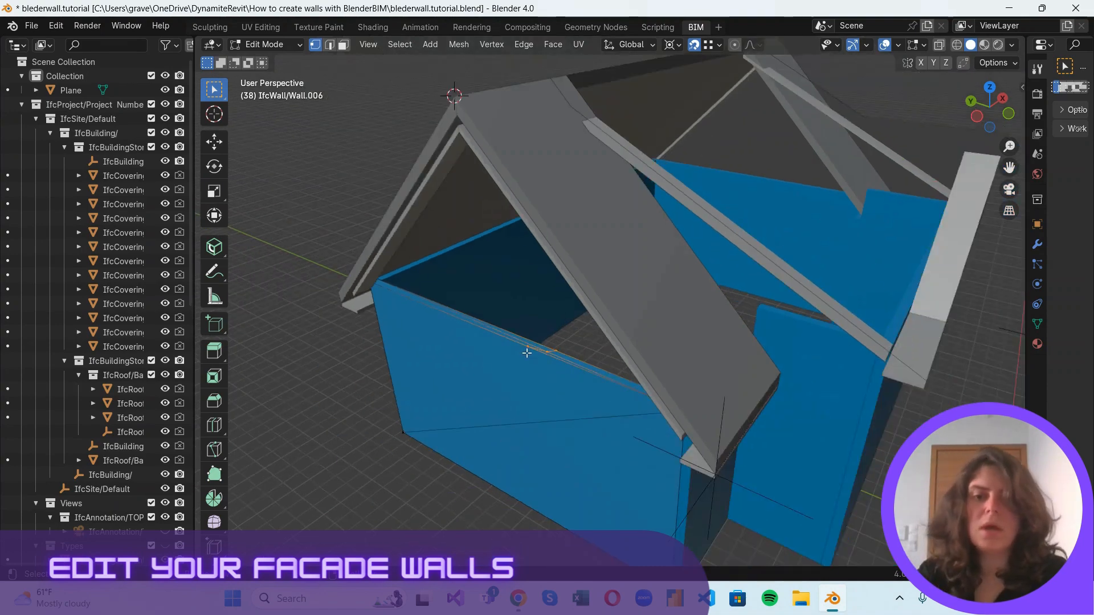
pyautogui.scroll(2, 529, 300)
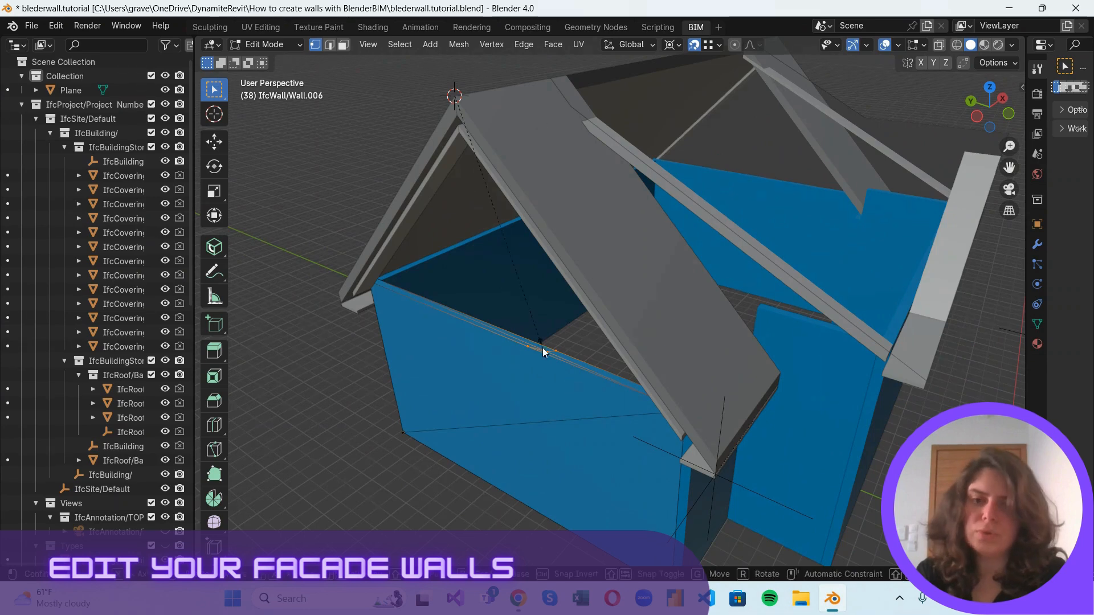
pyautogui.press('s')
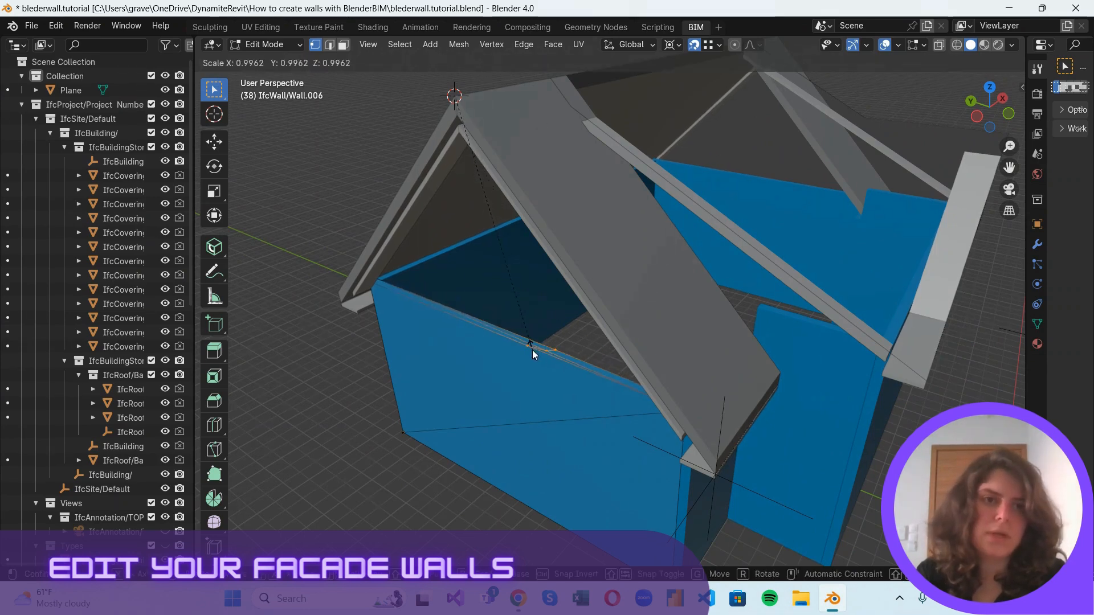
pyautogui.press('y')
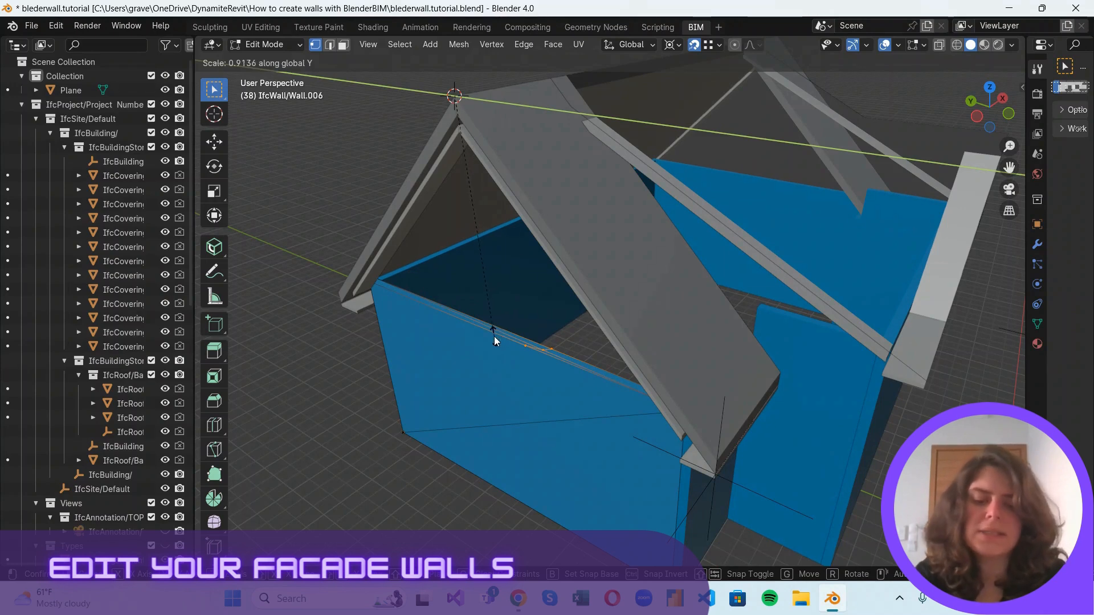
pyautogui.press('0')
pyautogui.press('Return')
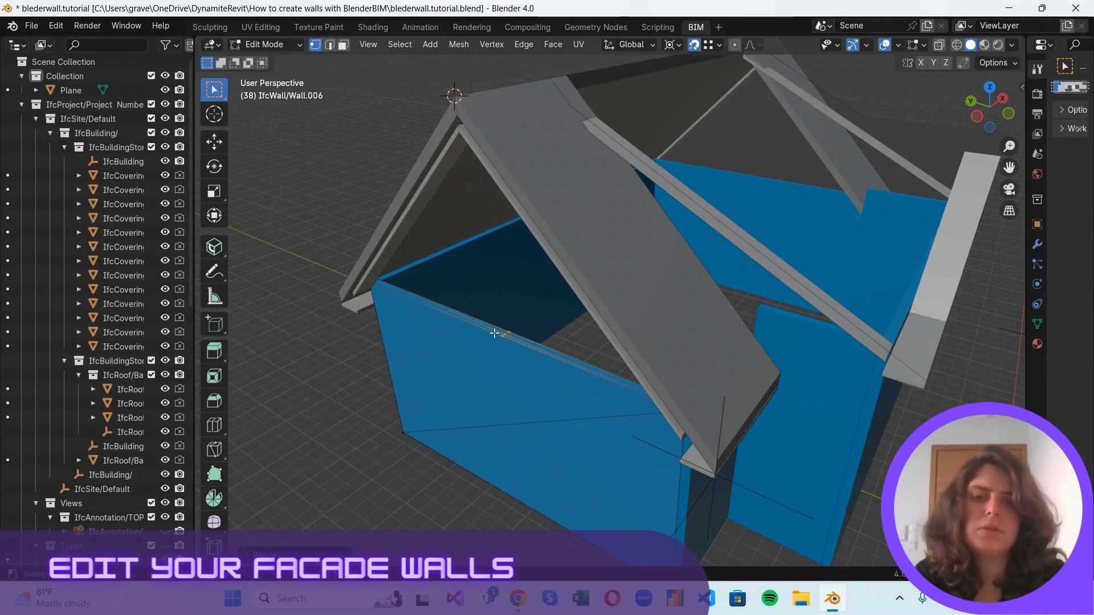
# Examine the aligned wall vertices beneath the roof ridge in 3D and in the Left Orthographic view.
pyautogui.click(976, 117)
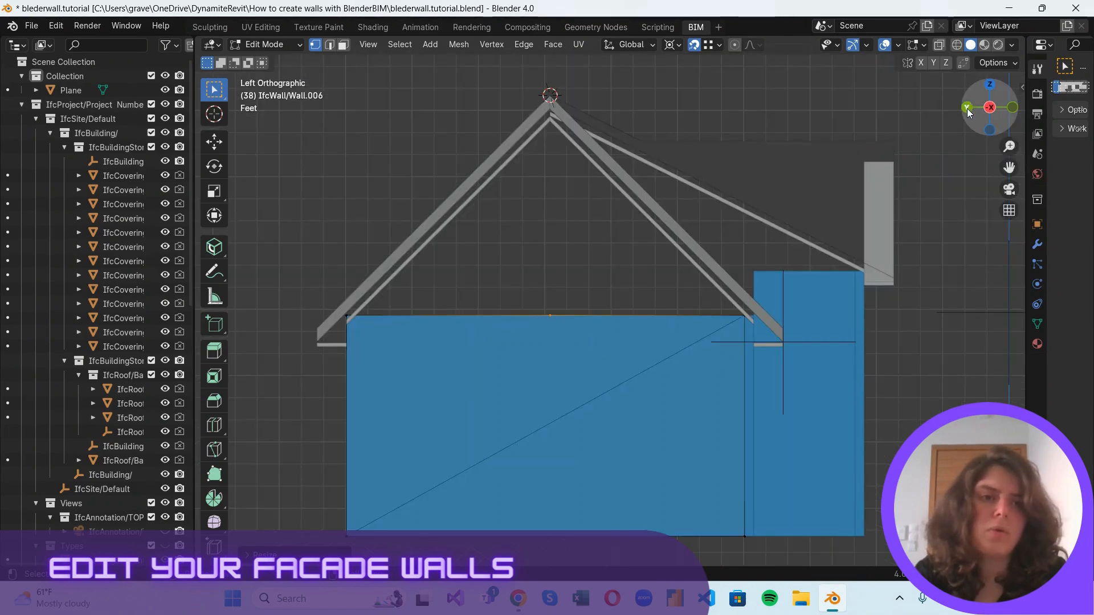
pyautogui.moveTo(971, 112); pyautogui.dragTo(936, 173)
pyautogui.scroll(3, 483, 139)
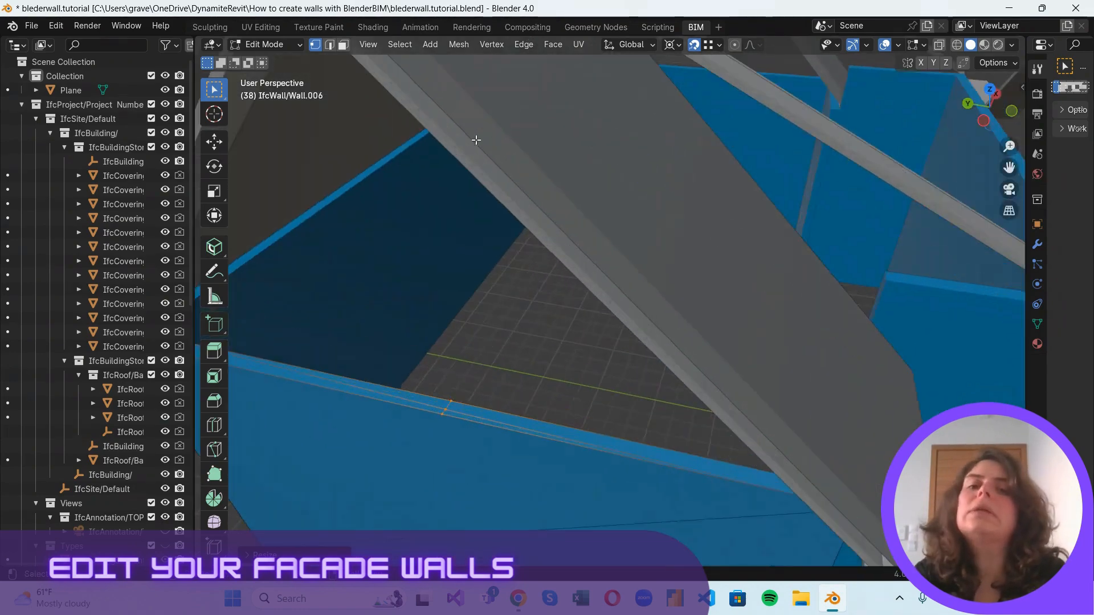
pyautogui.scroll(-4, 515, 151)
pyautogui.scroll(1, 547, 163)
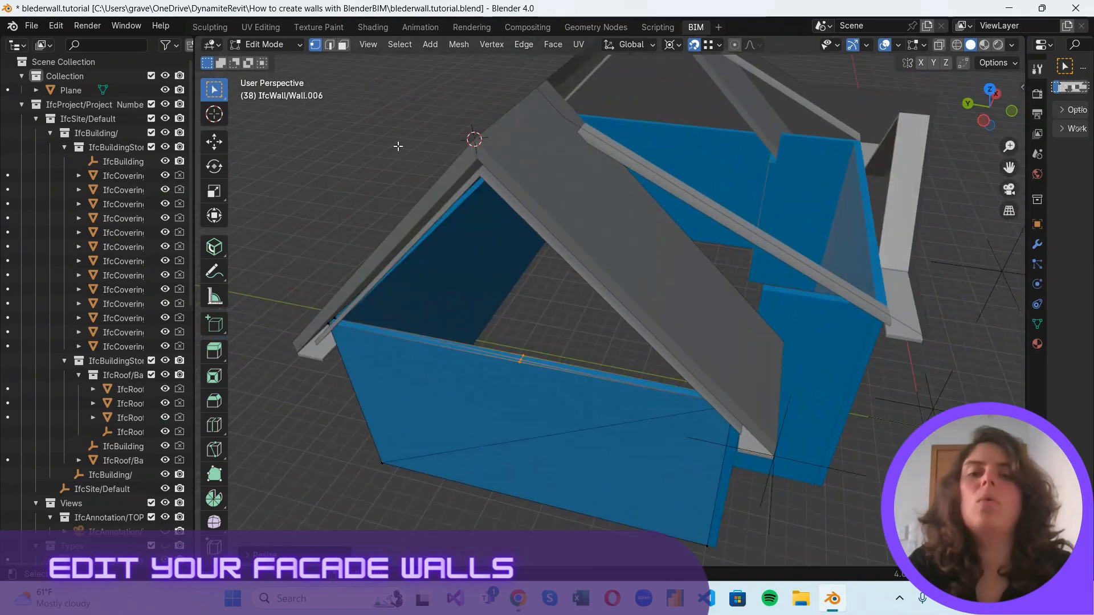
pyautogui.click(983, 120)
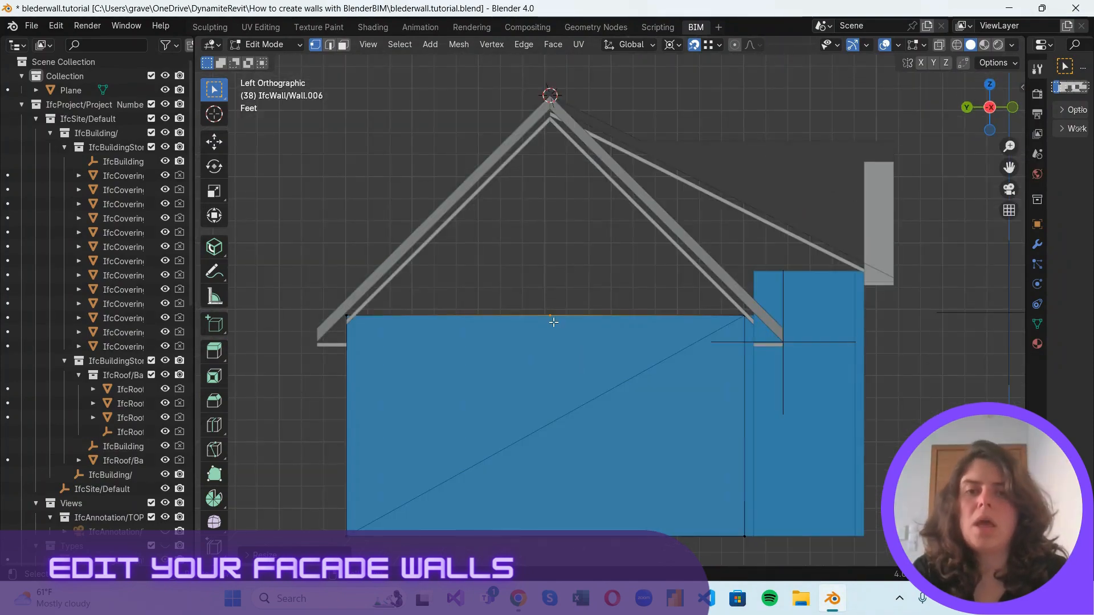
pyautogui.scroll(1, 553, 322)
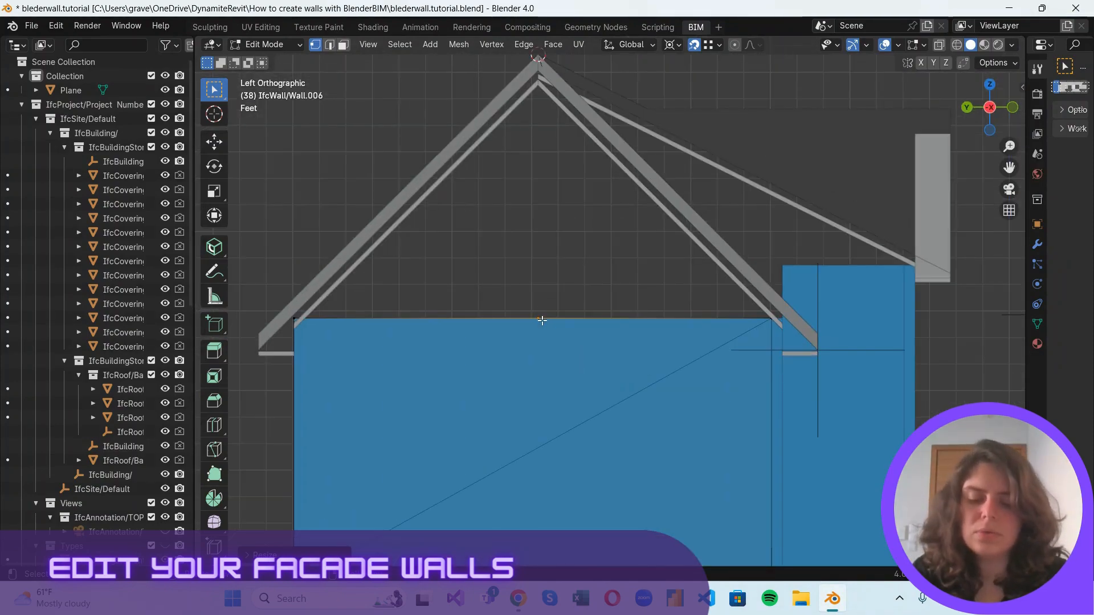
pyautogui.press('g')
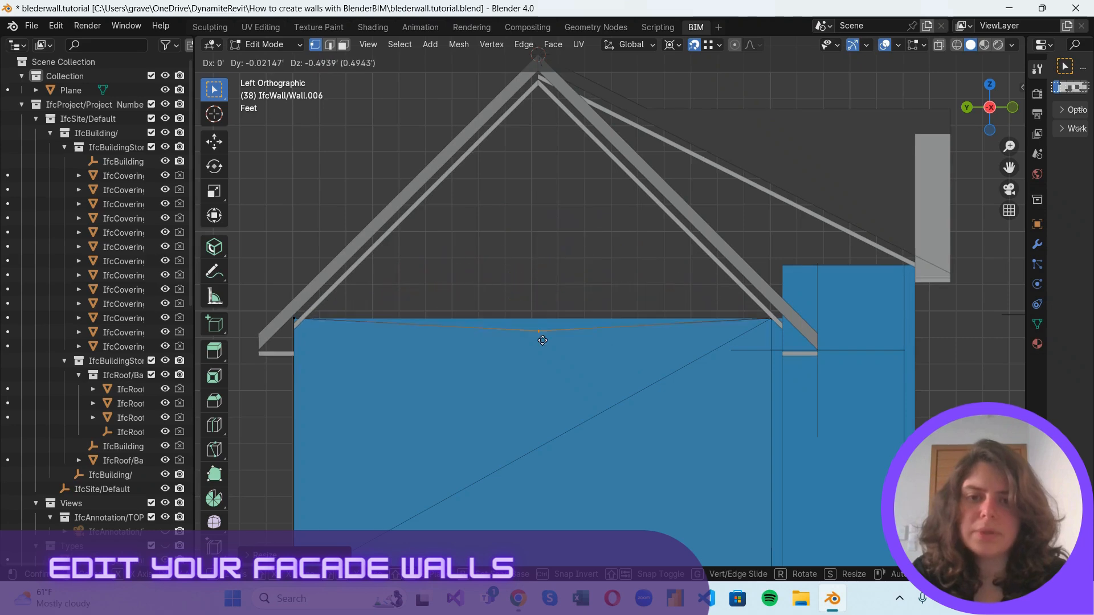
pyautogui.click(543, 323)
pyautogui.moveTo(990, 109); pyautogui.dragTo(963, 170)
pyautogui.click(984, 119)
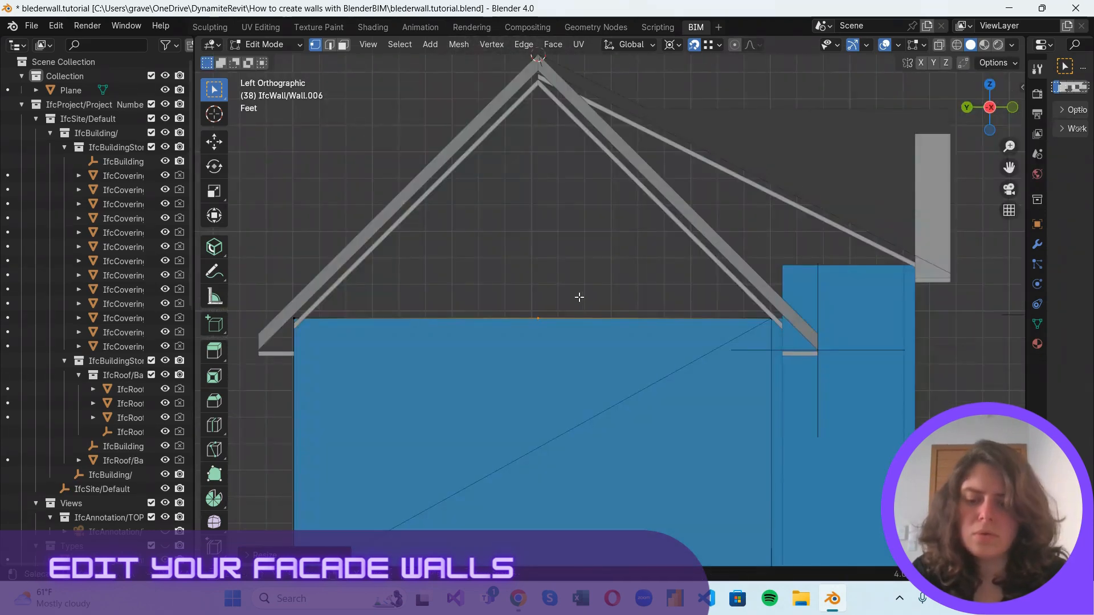
# Move the cut's vertices up about 9 ft along Z to the underside of the roof peak and return to Object Mode.
pyautogui.press('g')
pyautogui.press('z')
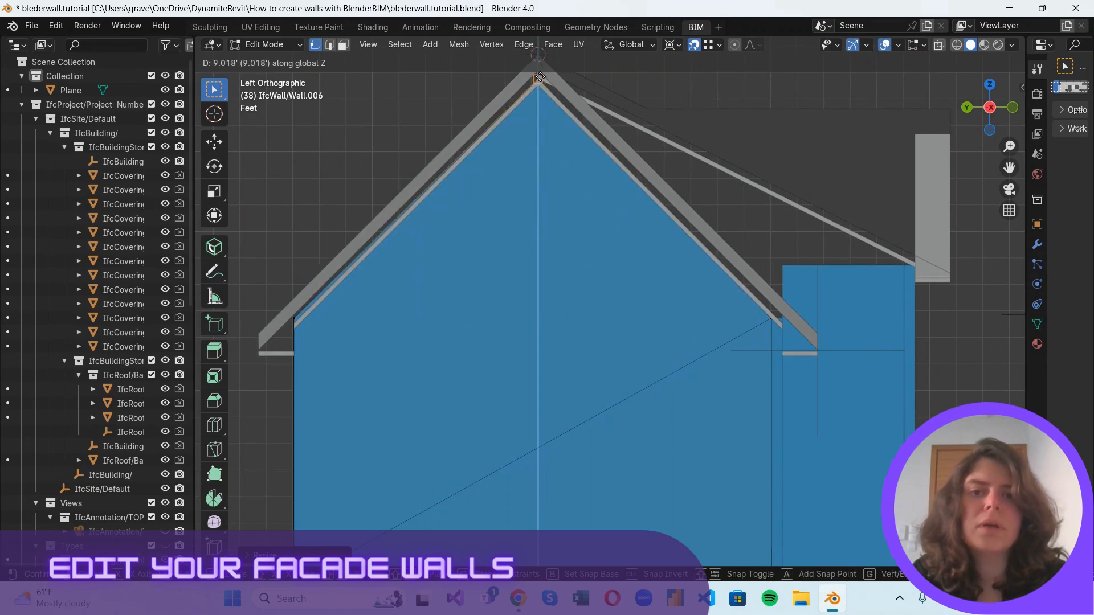
pyautogui.click(540, 80)
pyautogui.scroll(-3, 629, 131)
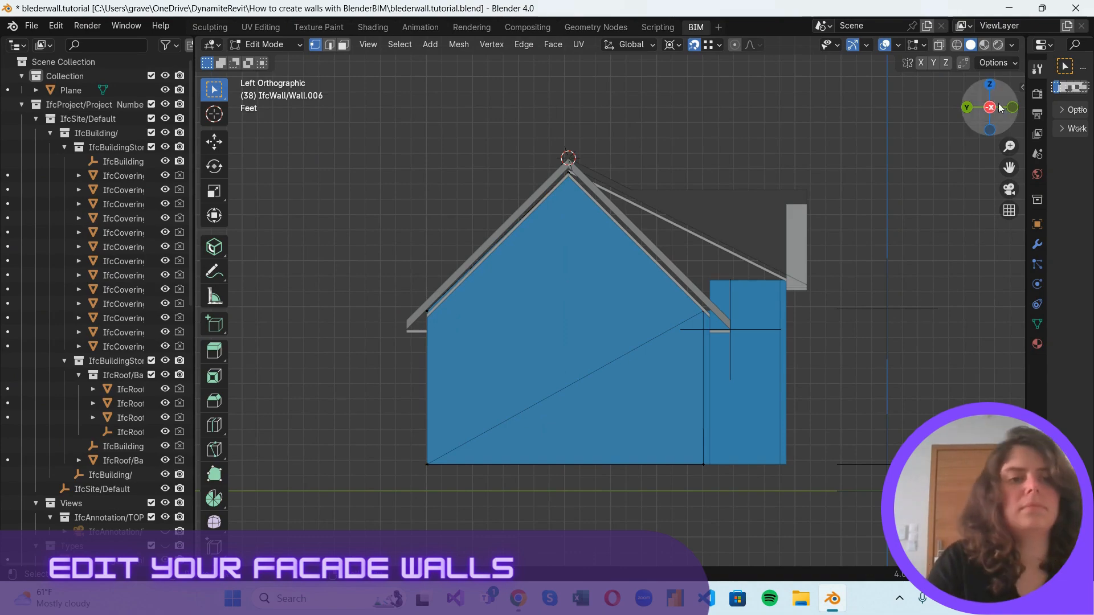
pyautogui.moveTo(990, 108); pyautogui.dragTo(755, 129)
pyautogui.scroll(-5, 762, 222)
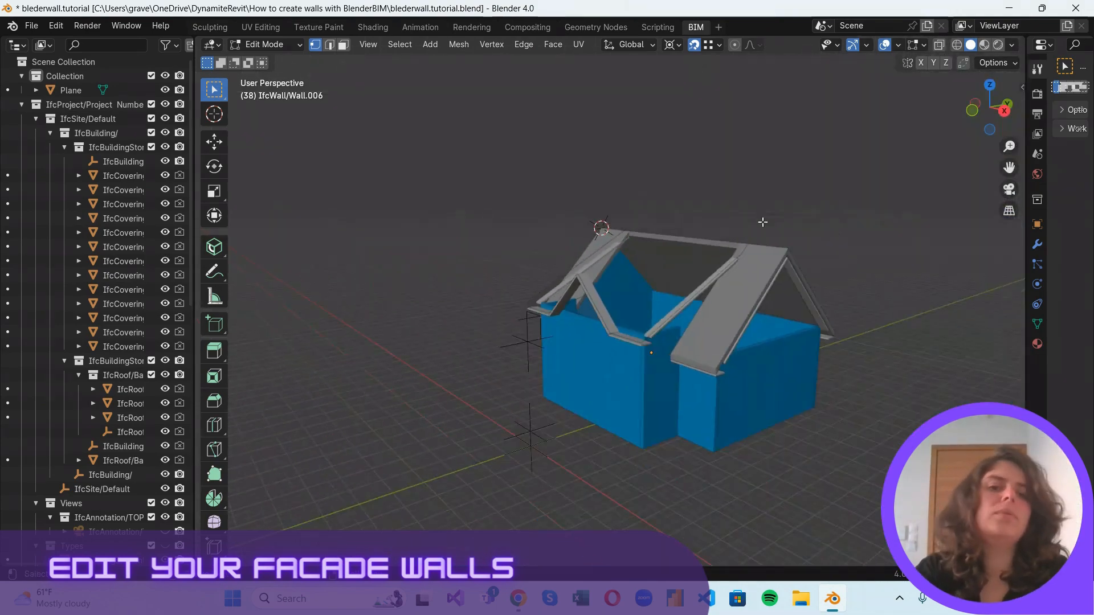
pyautogui.scroll(2, 840, 371)
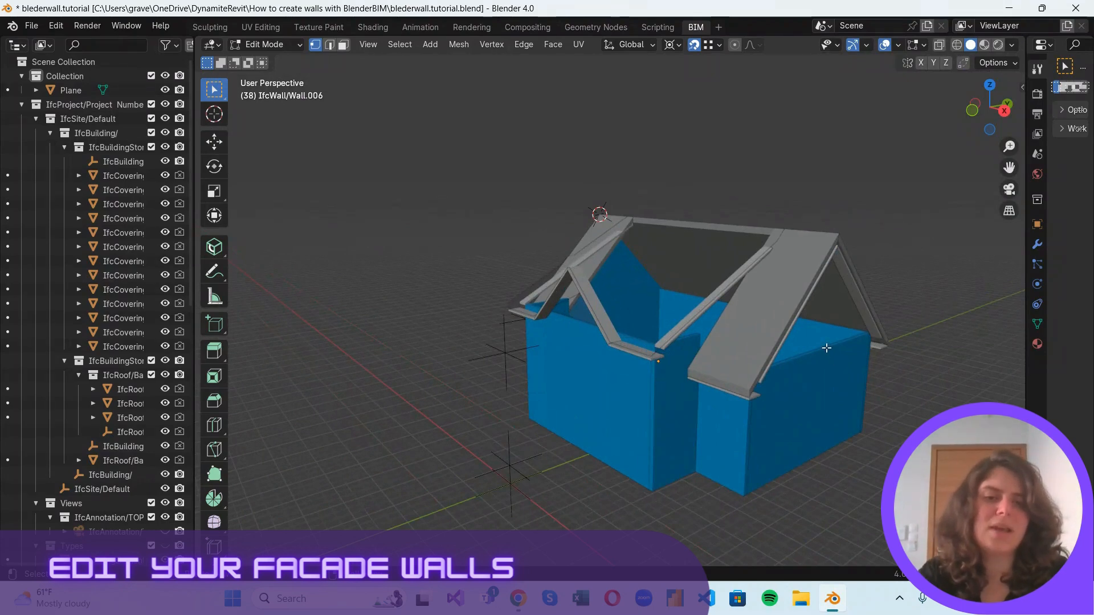
pyautogui.click(265, 44)
pyautogui.click(302, 60)
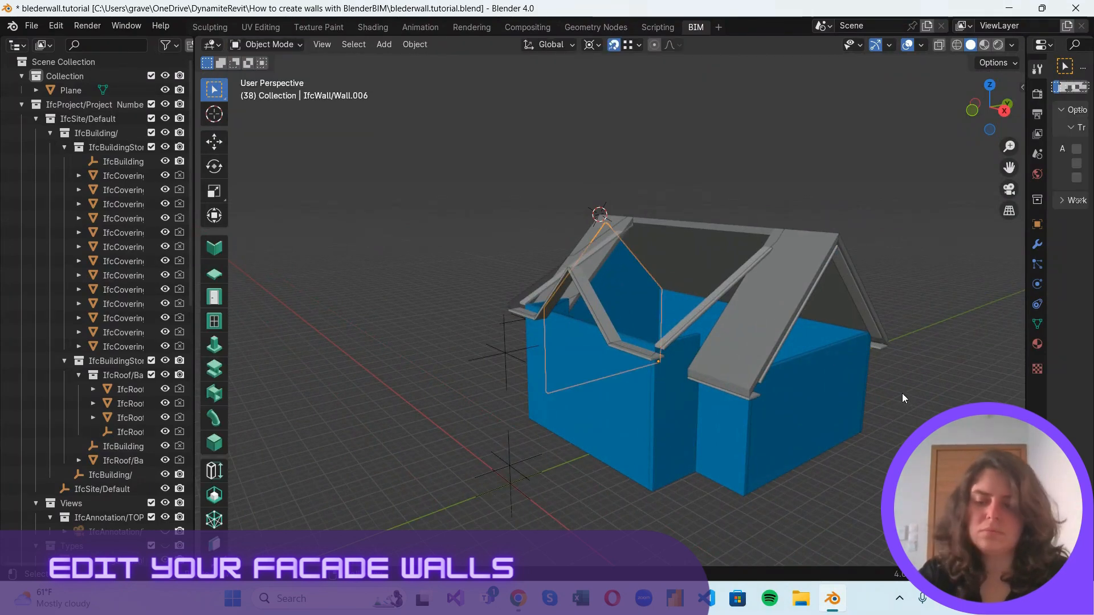
# Put the gable wall at the opposite end in Edit Mode and knife-cut across the middle of its upper face.
pyautogui.click(829, 355)
pyautogui.scroll(1, 926, 385)
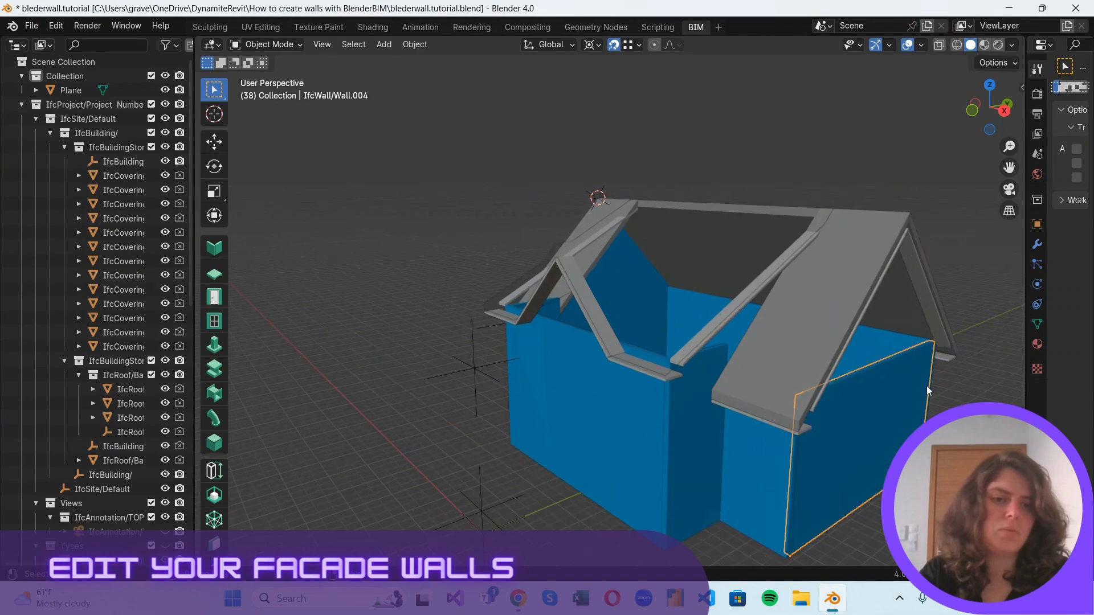
pyautogui.keyDown('shift'); pyautogui.moveTo(937, 384); pyautogui.dragTo(774, 372, button='middle'); pyautogui.keyUp('shift')
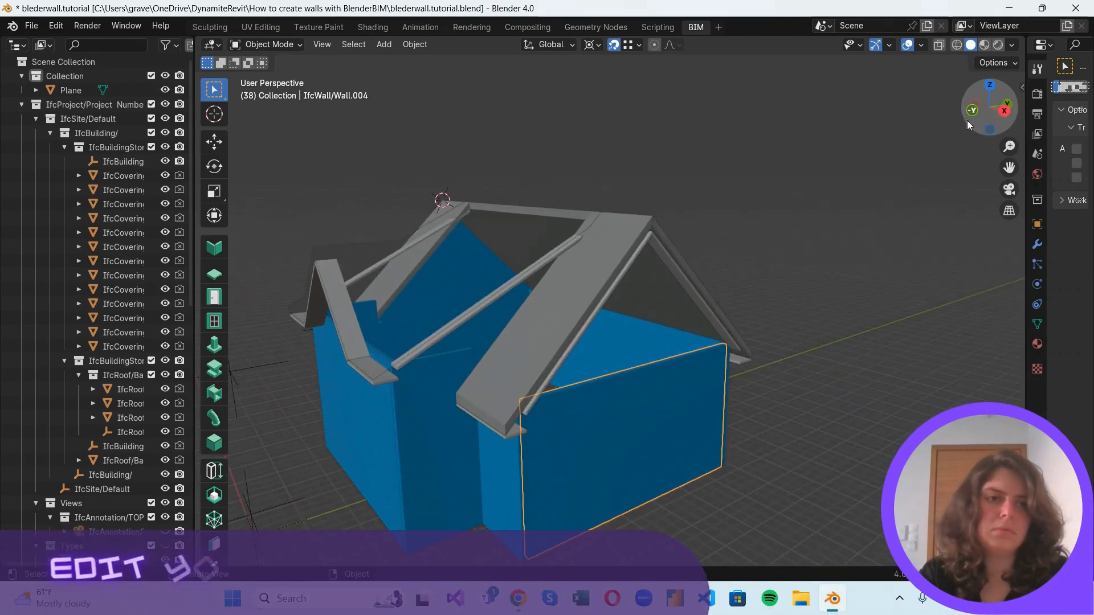
pyautogui.moveTo(966, 121); pyautogui.dragTo(894, 198)
pyautogui.click(265, 44)
pyautogui.click(273, 76)
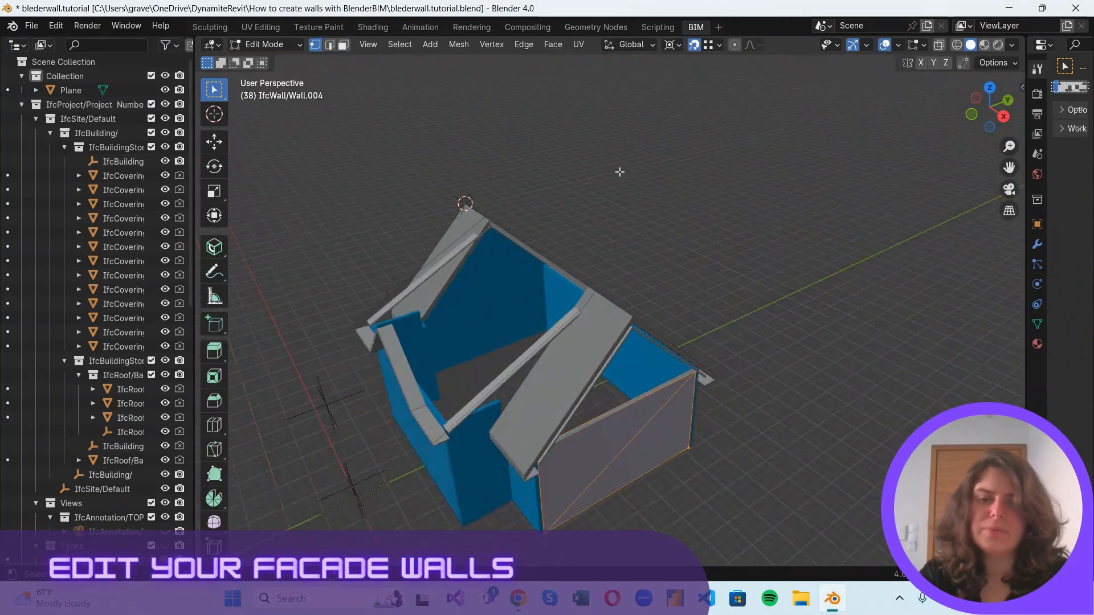
pyautogui.scroll(1, 626, 489)
pyautogui.click(623, 477)
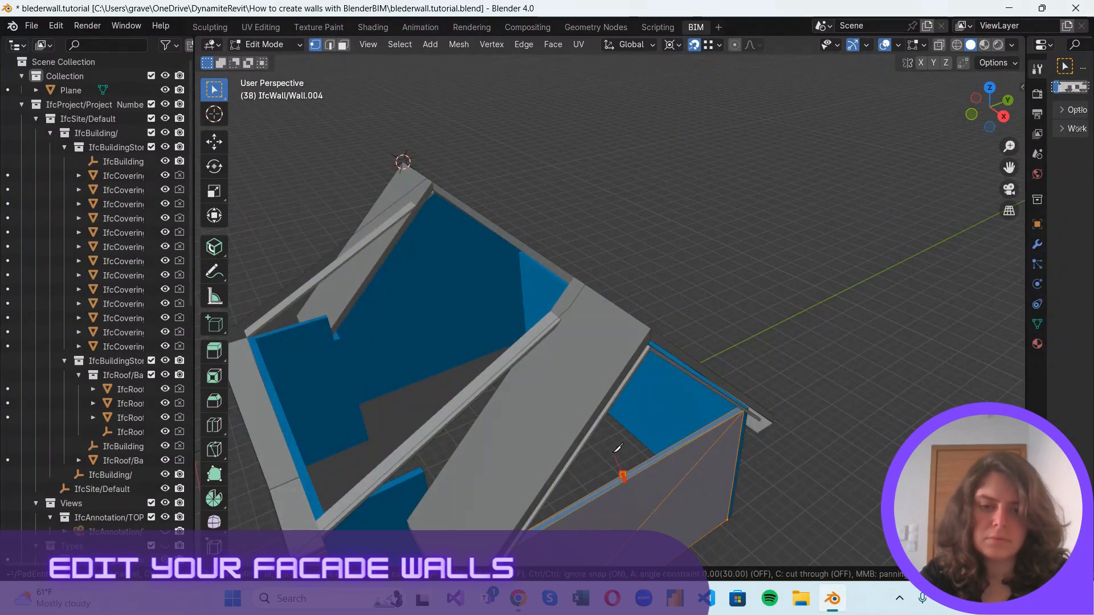
# Scale the opposite gable wall's new cut vertices to 0 along Y about the 3D cursor.
pyautogui.press('s')
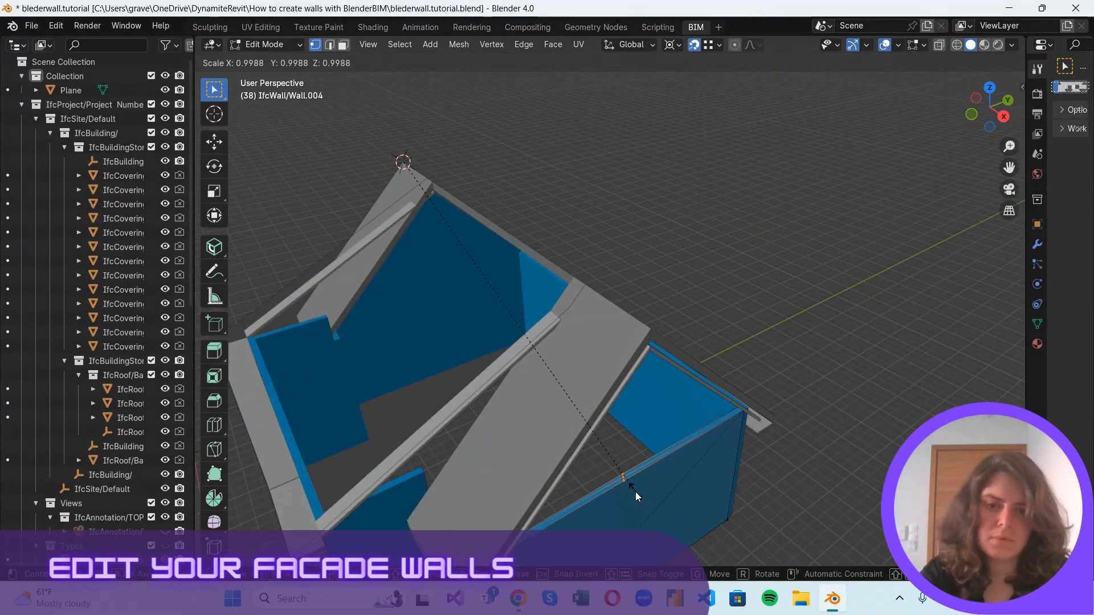
pyautogui.press('y')
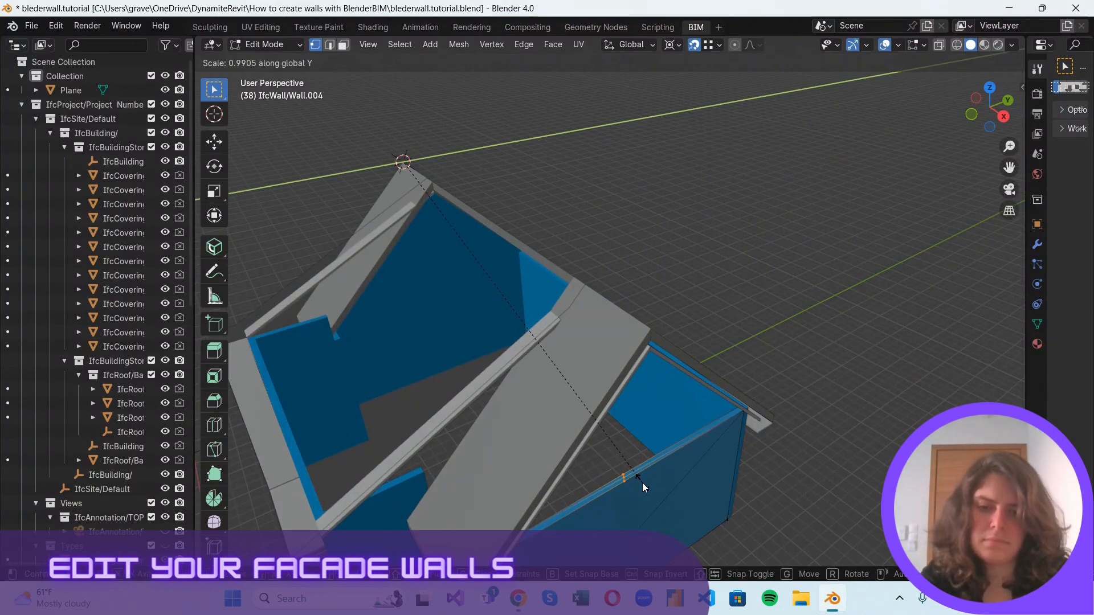
pyautogui.press('0')
pyautogui.press('Return')
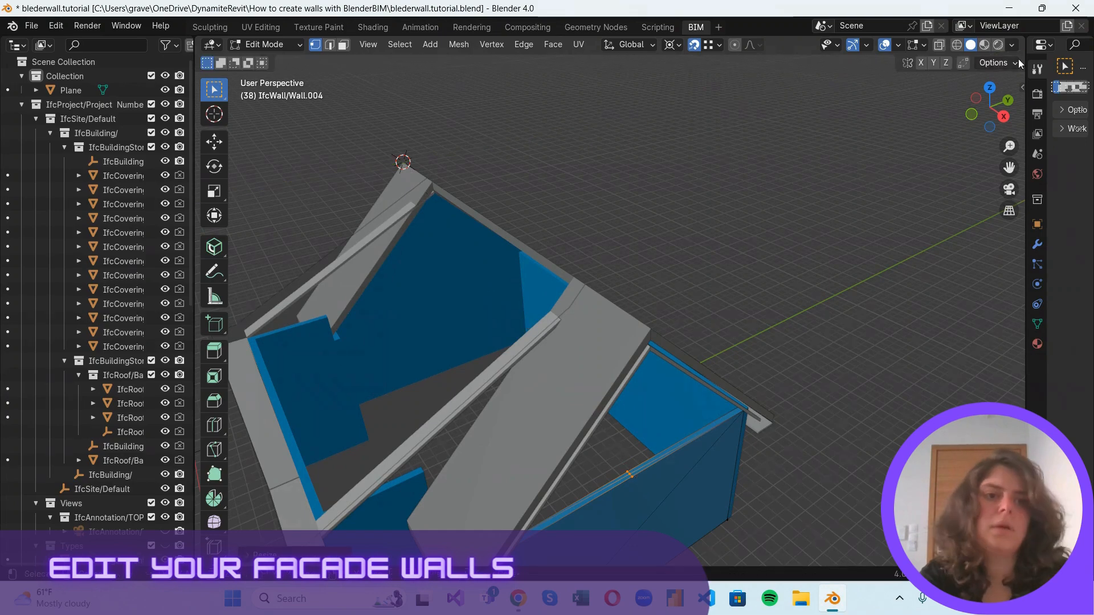
# In the Right Orthographic view, raise the cut vertices about 9 ft along Z to the roof peak, and return to Object Mode.
pyautogui.click(1003, 116)
pyautogui.press('g')
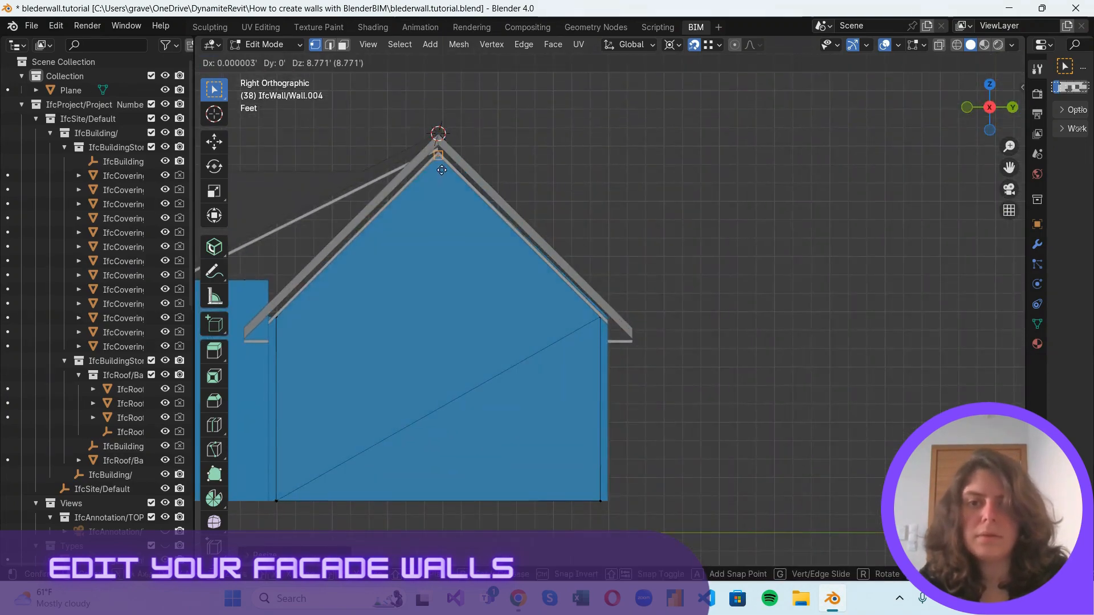
pyautogui.press('z')
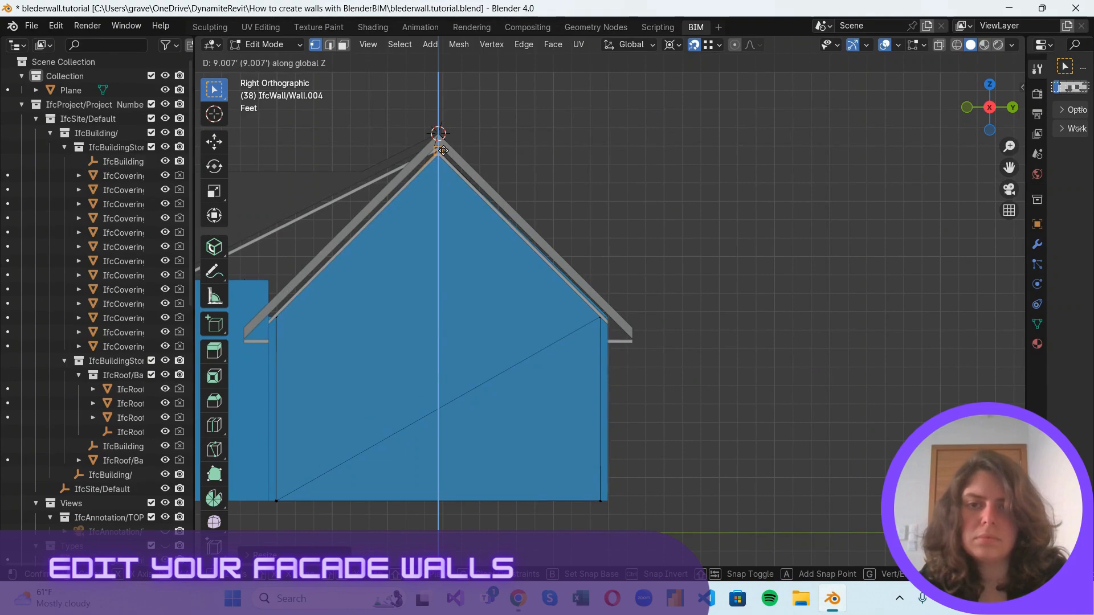
pyautogui.click(441, 149)
pyautogui.moveTo(990, 123); pyautogui.dragTo(265, 161)
pyautogui.scroll(-7, 662, 227)
pyautogui.moveTo(985, 118)
pyautogui.mouseDown()
pyautogui.moveTo(997, 63)
pyautogui.moveTo(293, 66)
pyautogui.moveTo(981, 117)
pyautogui.mouseUp()
pyautogui.scroll(4, 550, 182)
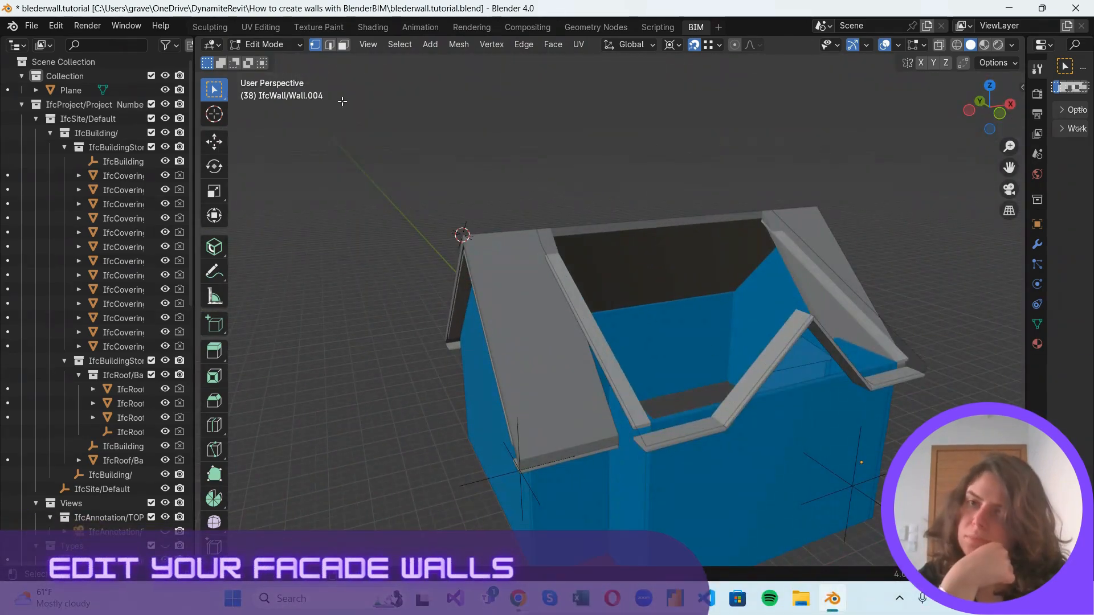
pyautogui.click(256, 45)
pyautogui.click(276, 59)
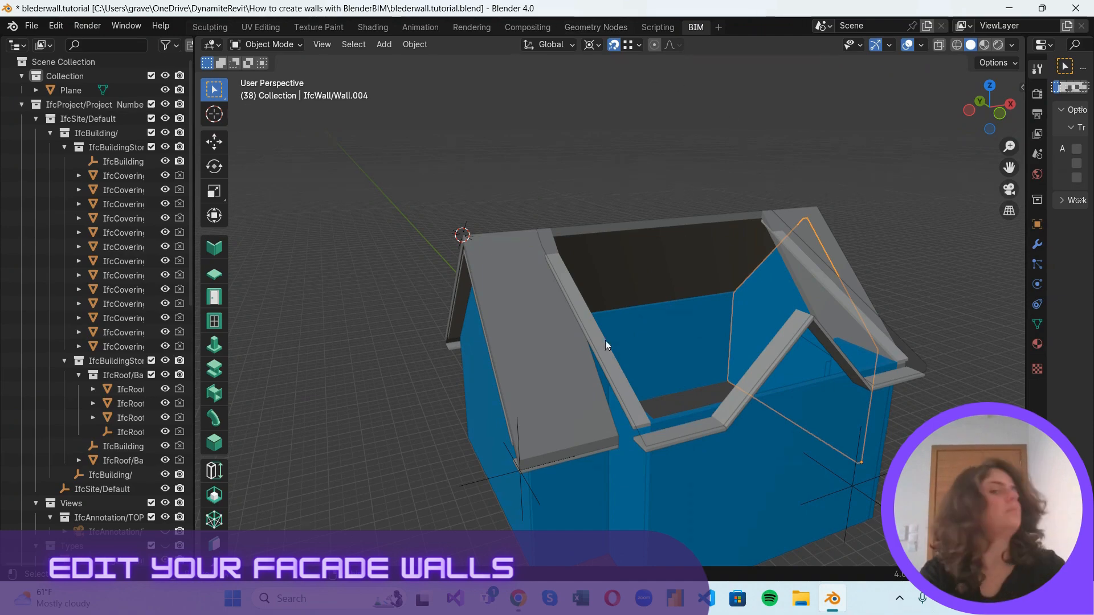
# Isolate the narrow projecting wall, the shorter wall adjoining it and the sloped roof soffit above by hiding all unselected objects.
pyautogui.click(648, 501)
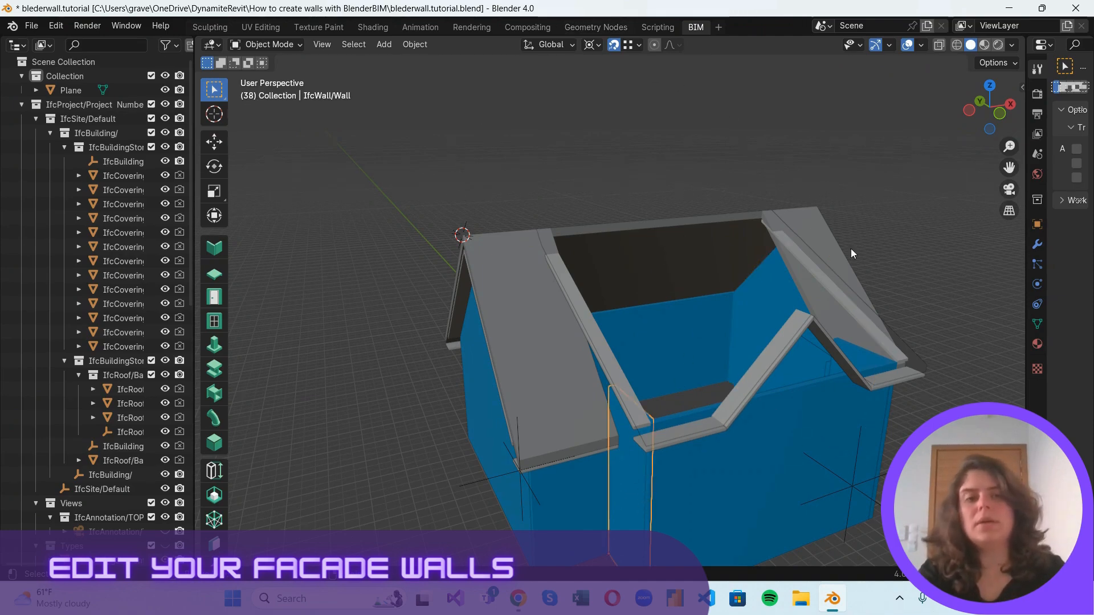
pyautogui.moveTo(957, 118); pyautogui.dragTo(947, 152)
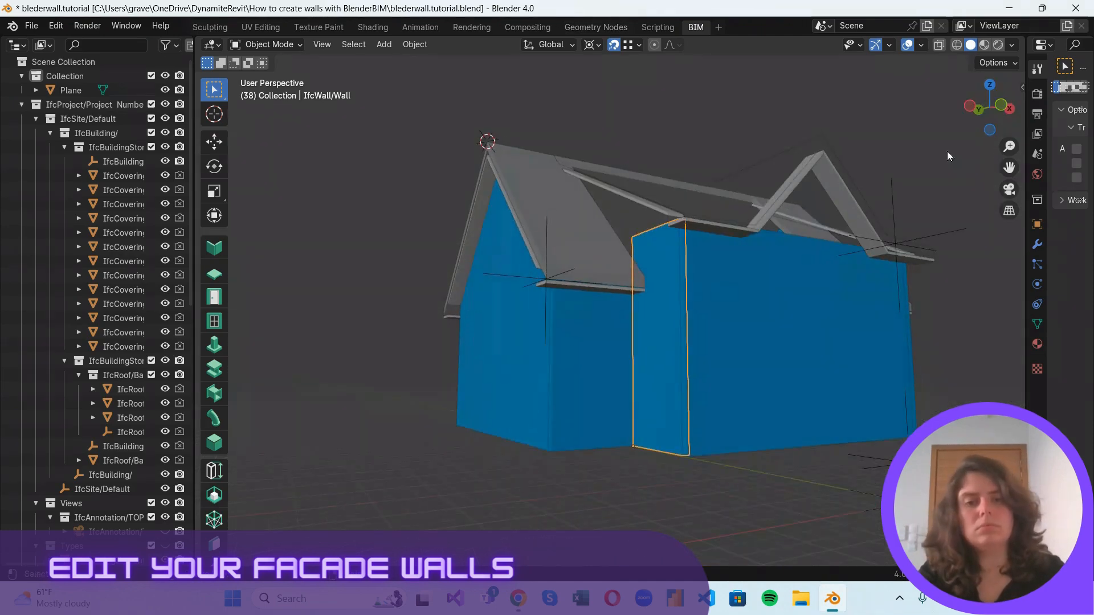
pyautogui.click(569, 452)
pyautogui.scroll(4, 633, 216)
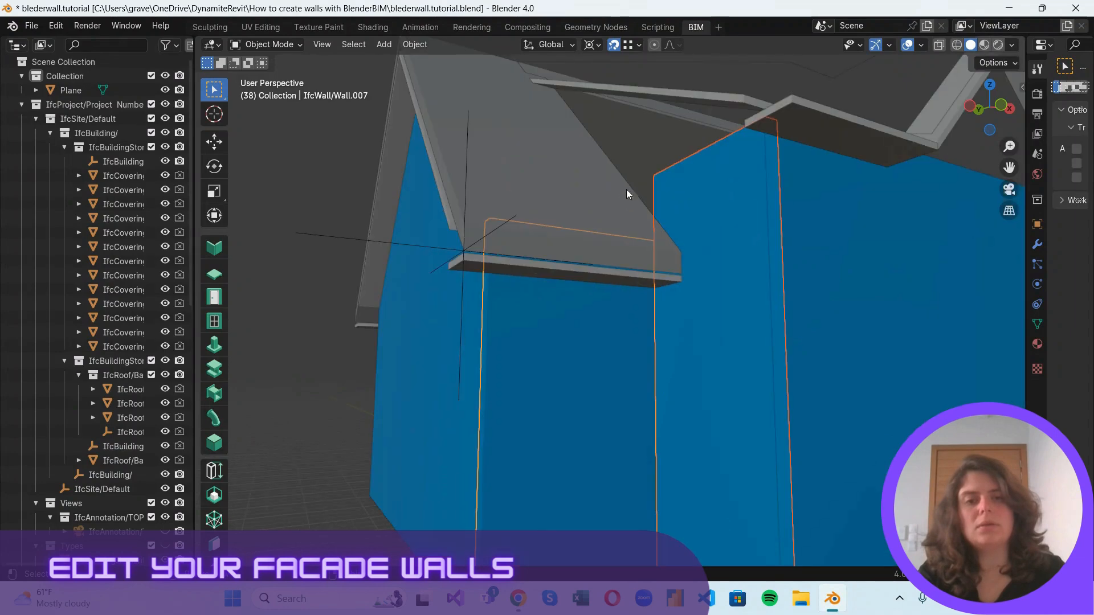
pyautogui.keyDown('shift'); pyautogui.click(715, 94); pyautogui.keyUp('shift')
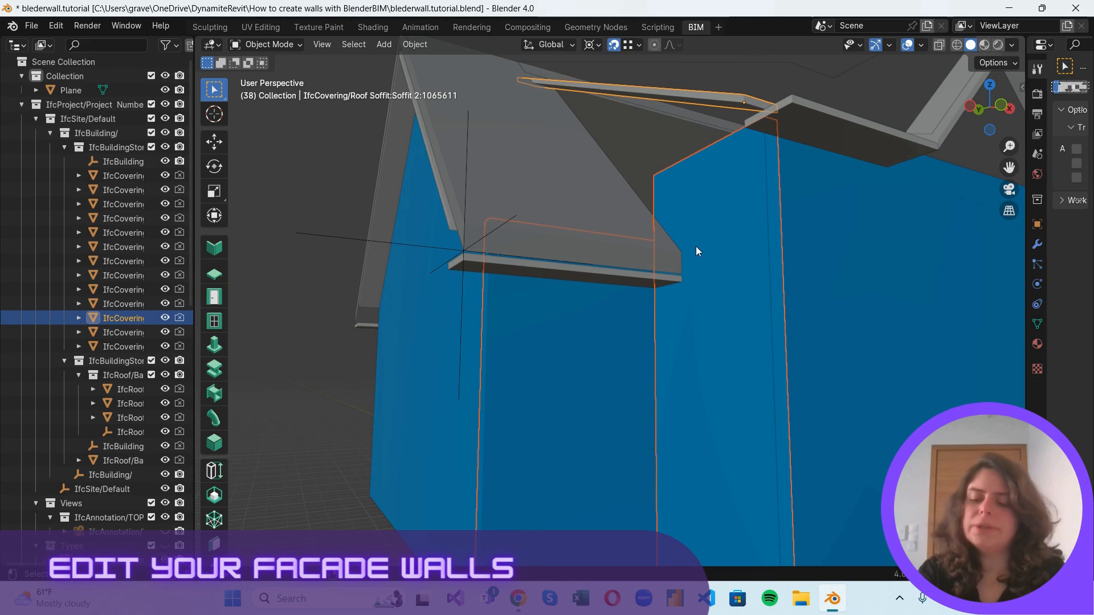
pyautogui.hotkey('shift', 'h')
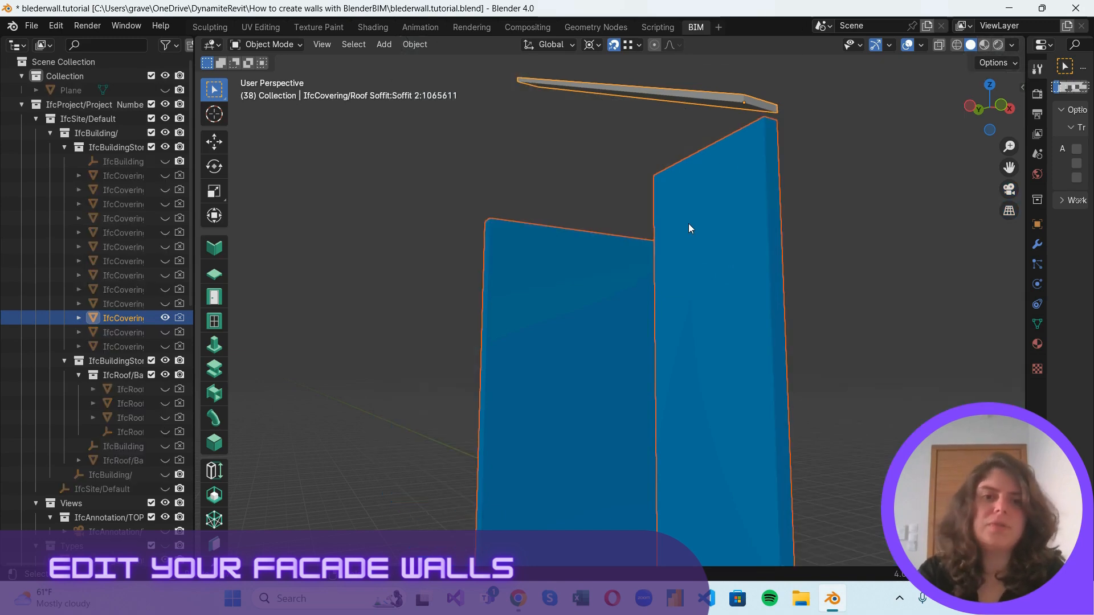
# Select only the taller narrow wall and place the 3D cursor on the upper end of the isolated soffit.
pyautogui.scroll(-4, 688, 223)
pyautogui.click(719, 190)
pyautogui.scroll(2, 650, 232)
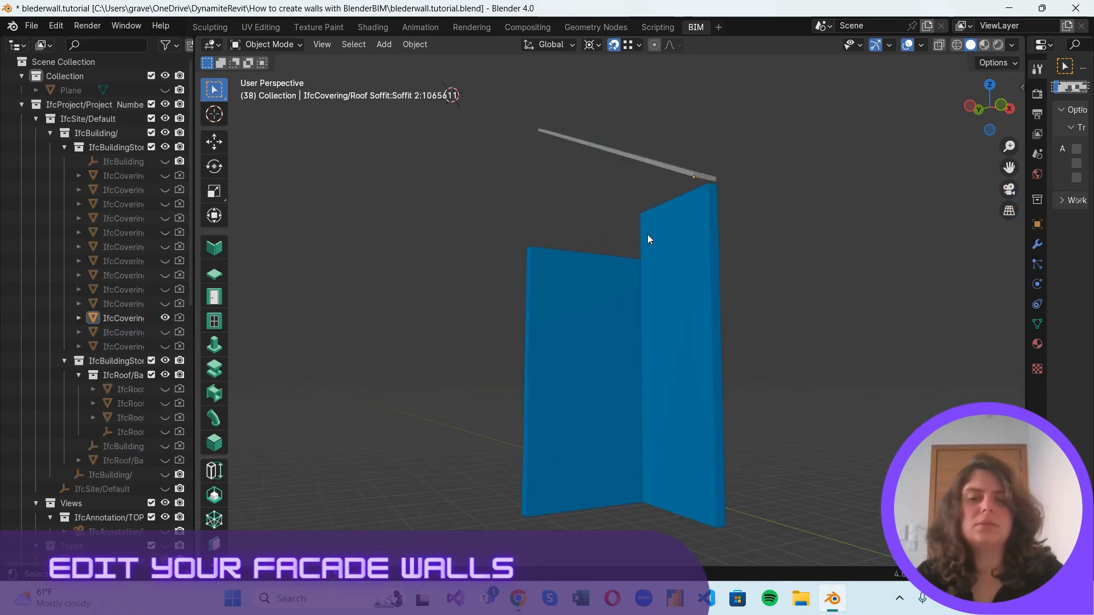
pyautogui.click(649, 234)
pyautogui.moveTo(973, 104); pyautogui.dragTo(838, 124)
pyautogui.keyDown('shift'); pyautogui.moveTo(529, 195); pyautogui.dragTo(435, 192, button='right'); pyautogui.keyUp('shift')
pyautogui.scroll(2, 424, 172)
pyautogui.scroll(-2, 618, 354)
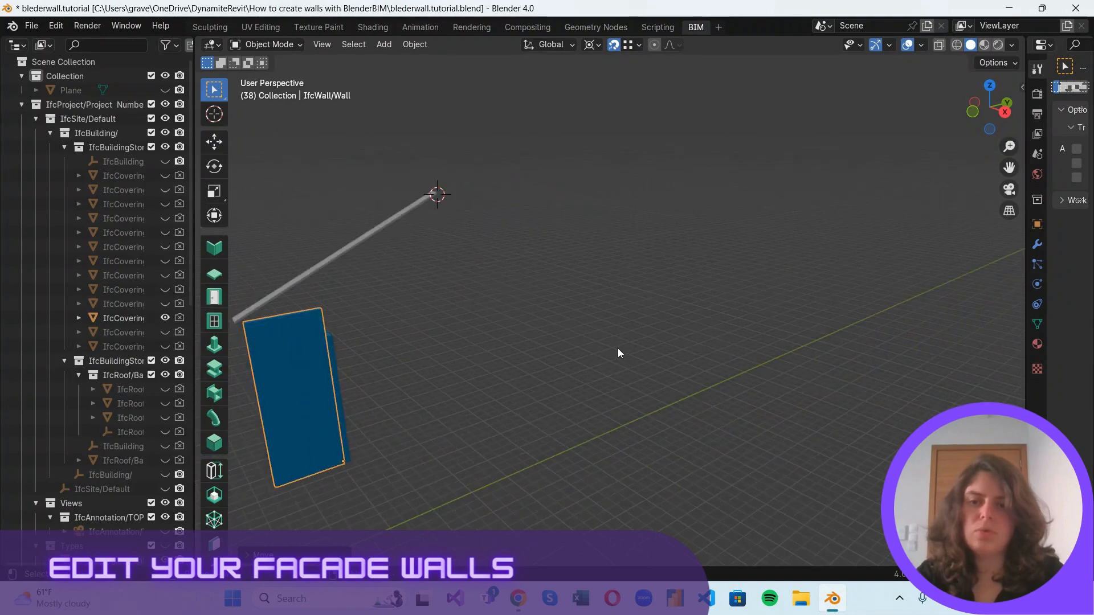
# Put the taller narrow wall in Edit Mode and knife-cut across the middle of its upper face.
pyautogui.keyDown('shift'); pyautogui.moveTo(618, 354); pyautogui.dragTo(844, 312, button='middle'); pyautogui.keyUp('shift')
pyautogui.scroll(4, 726, 251)
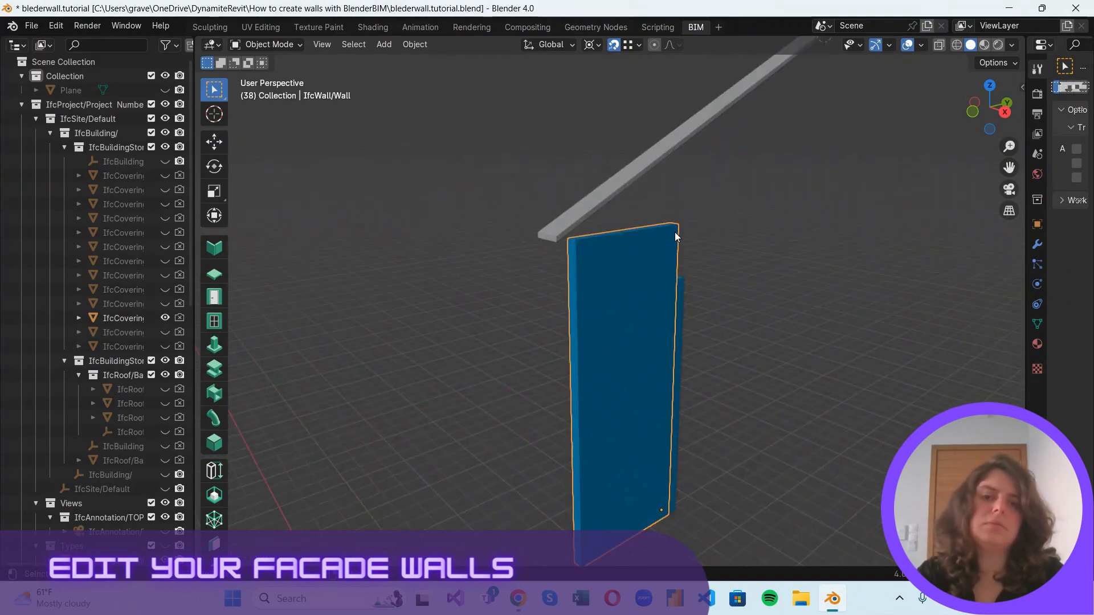
pyautogui.click(277, 42)
pyautogui.click(270, 76)
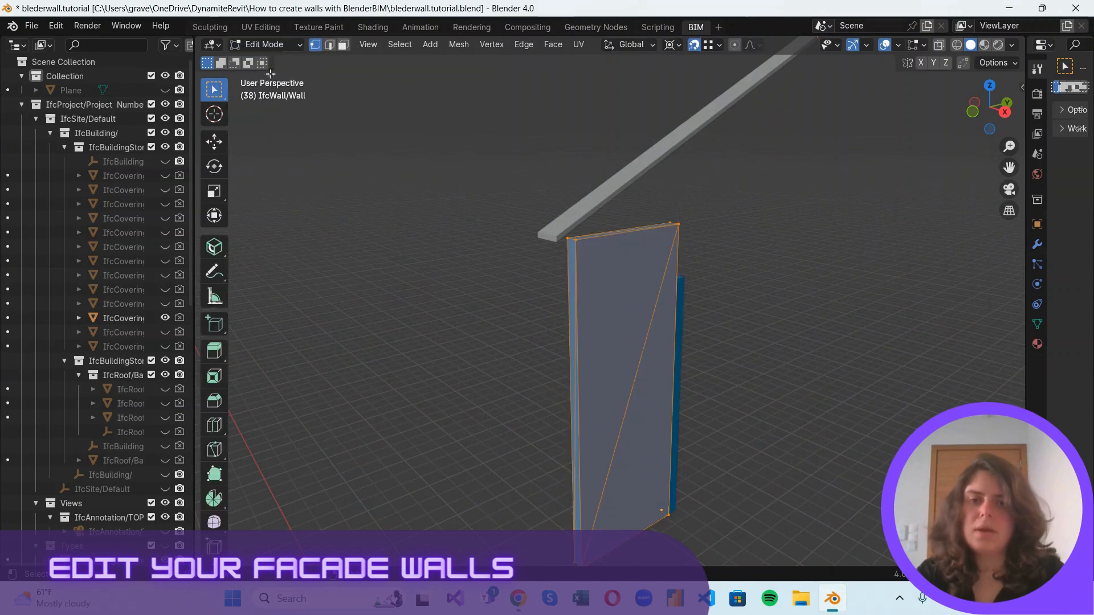
pyautogui.moveTo(718, 245); pyautogui.dragTo(491, 215, button='middle')
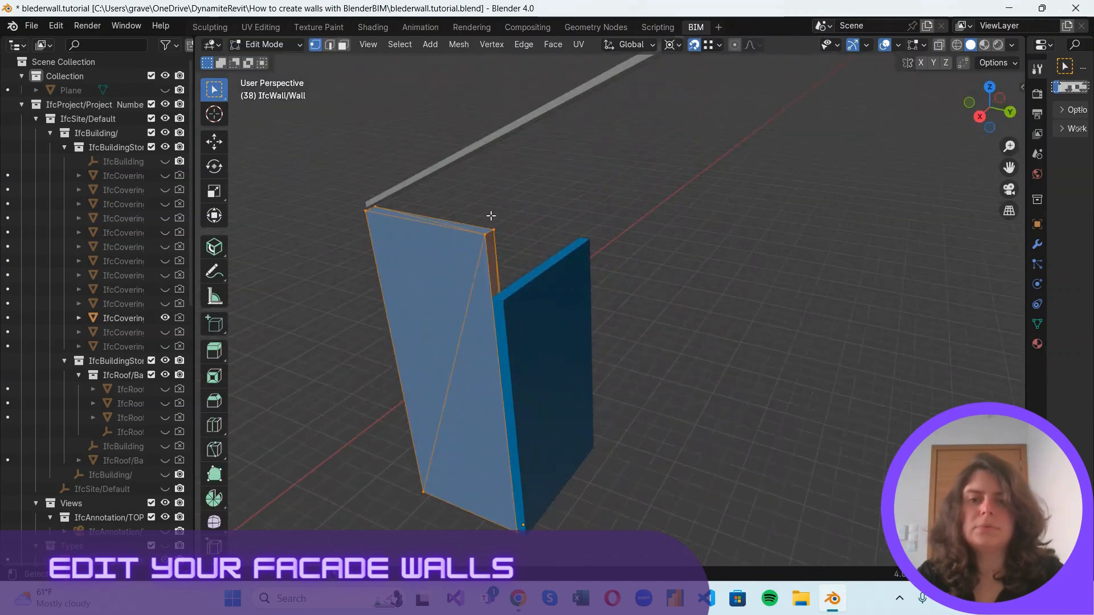
pyautogui.click(450, 205)
pyautogui.press('k')
pyautogui.press('Return')
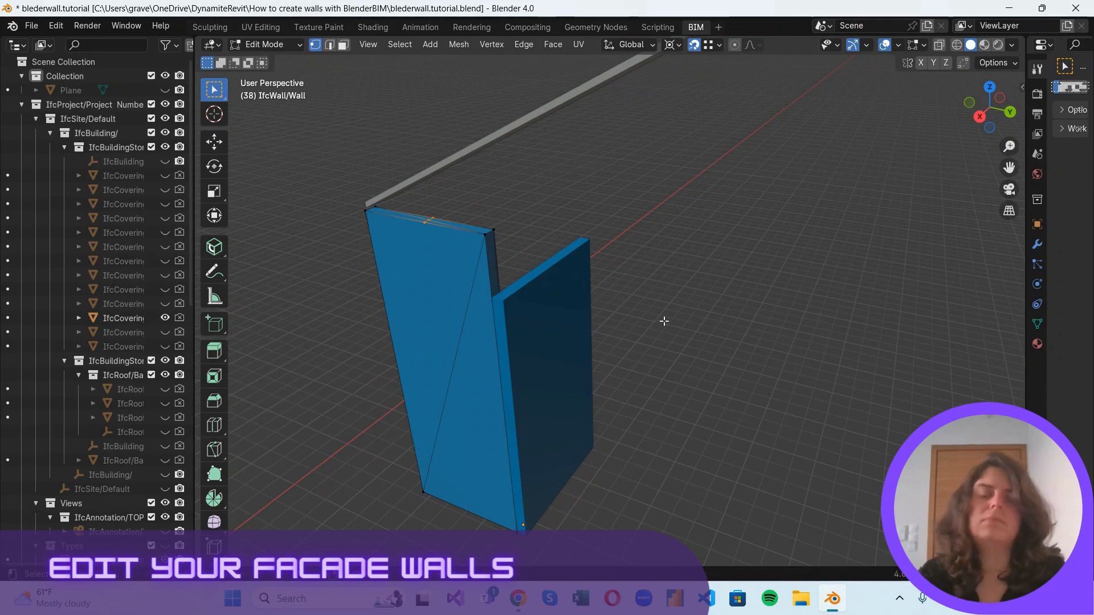
# Scale the narrow wall's new cut vertices to 0 along Z about the 3D cursor.
pyautogui.scroll(-2, 452, 230)
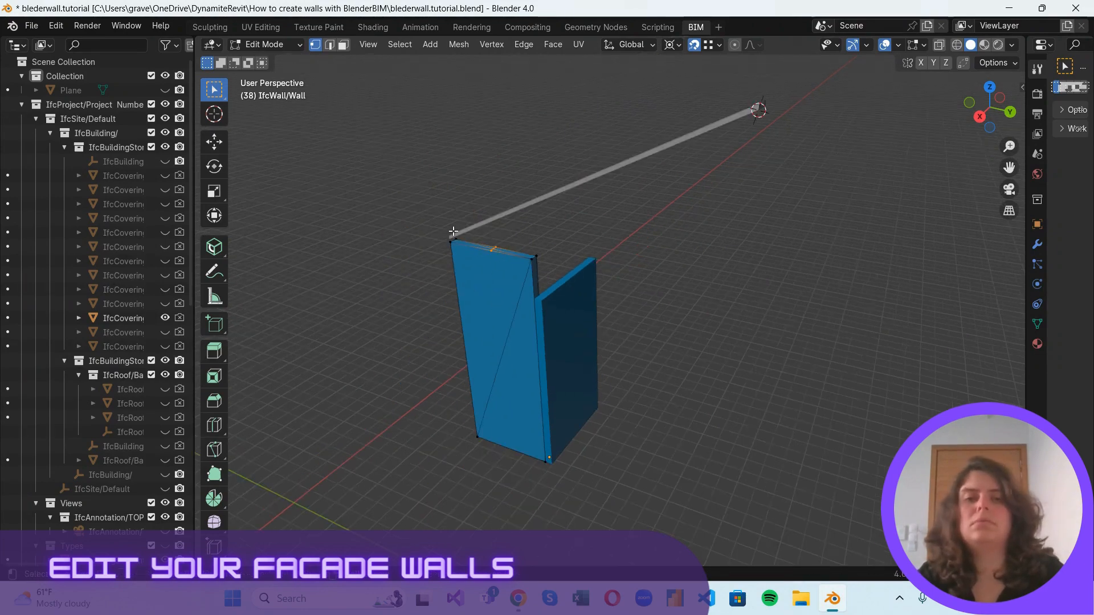
pyautogui.press('s')
pyautogui.write('z')
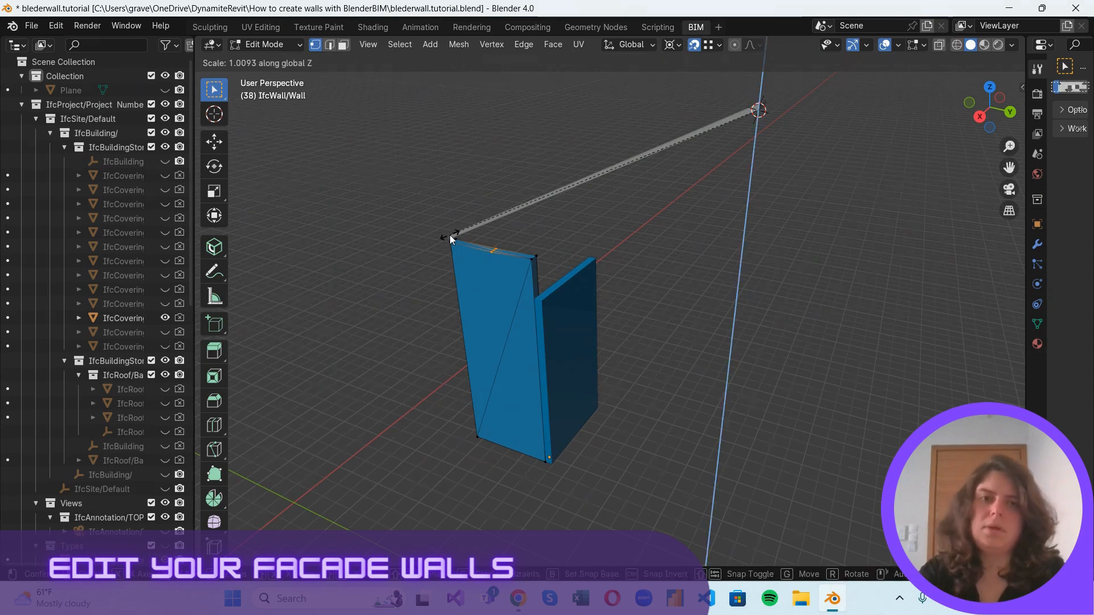
pyautogui.write('0')
pyautogui.press('Return')
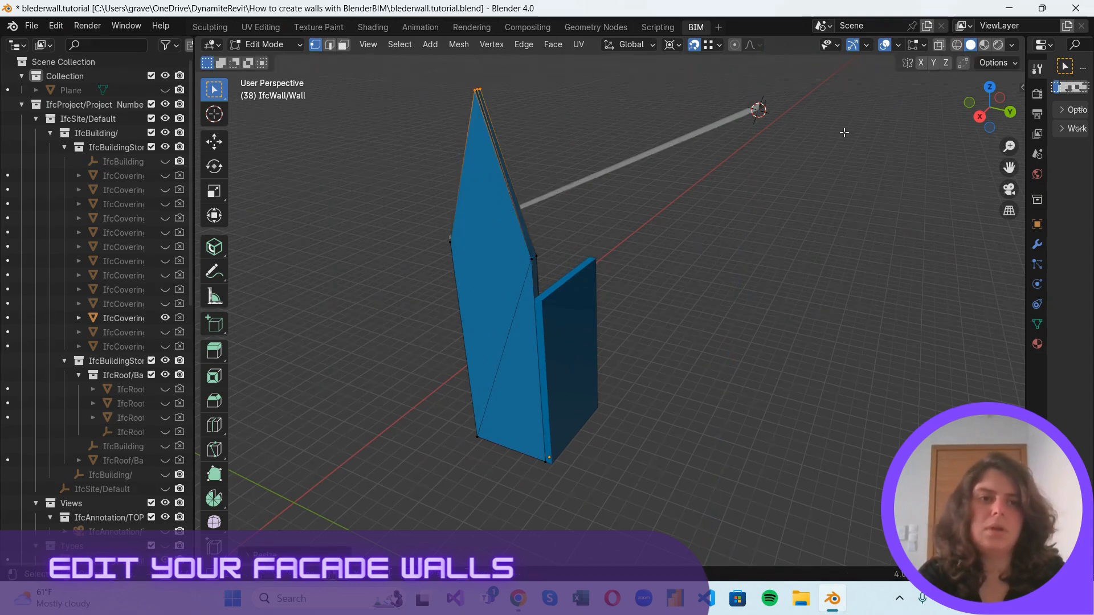
# Scale the narrow wall's raised vertices to 0 along Y about the 3D cursor at the soffit's upper end.
pyautogui.moveTo(989, 108); pyautogui.dragTo(515, 115)
pyautogui.write('sy')
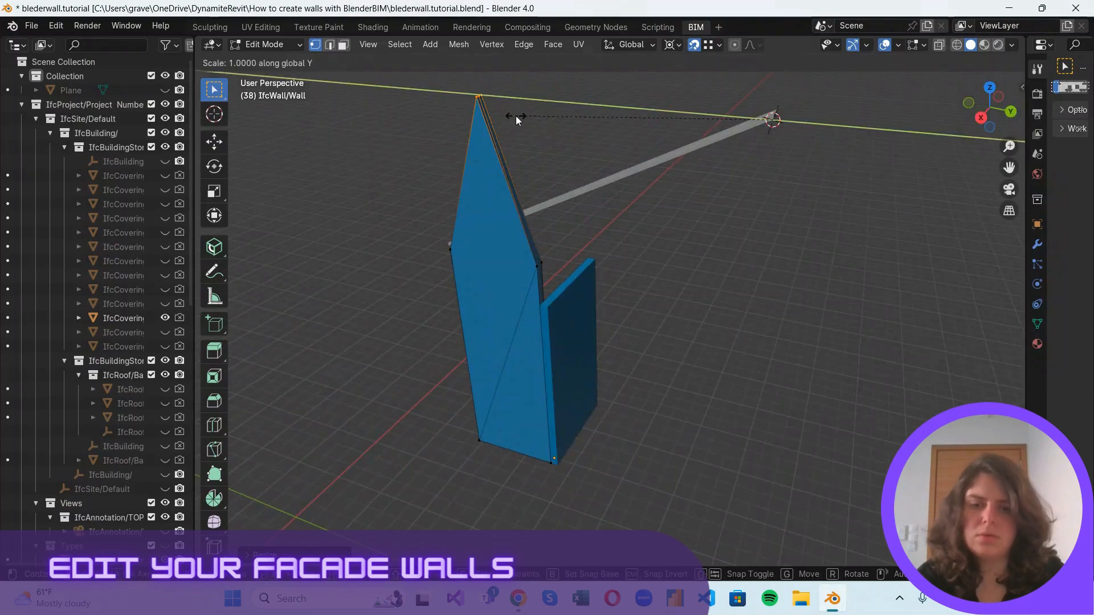
pyautogui.write('0')
pyautogui.press('Return')
pyautogui.scroll(2, 507, 317)
pyautogui.scroll(-2, 604, 259)
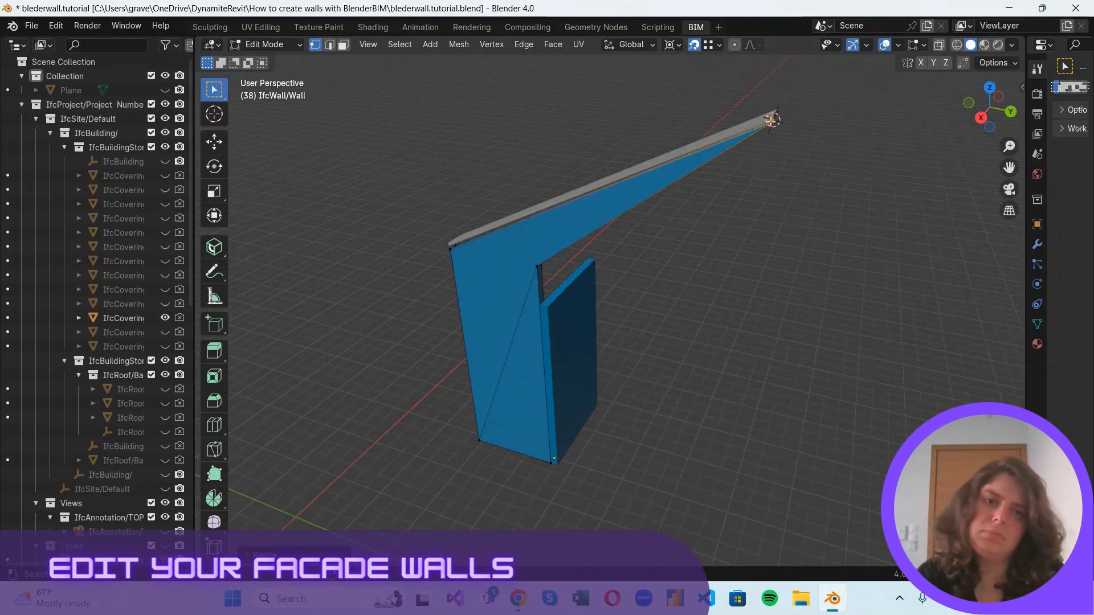
# Place the 3D cursor on the shorter wall's upper corner and scale the tall wall's inner top vertices to 0 along Z.
pyautogui.keyDown('shift'); pyautogui.moveTo(772, 121); pyautogui.dragTo(548, 306, button='right'); pyautogui.keyUp('shift')
pyautogui.scroll(5, 546, 303)
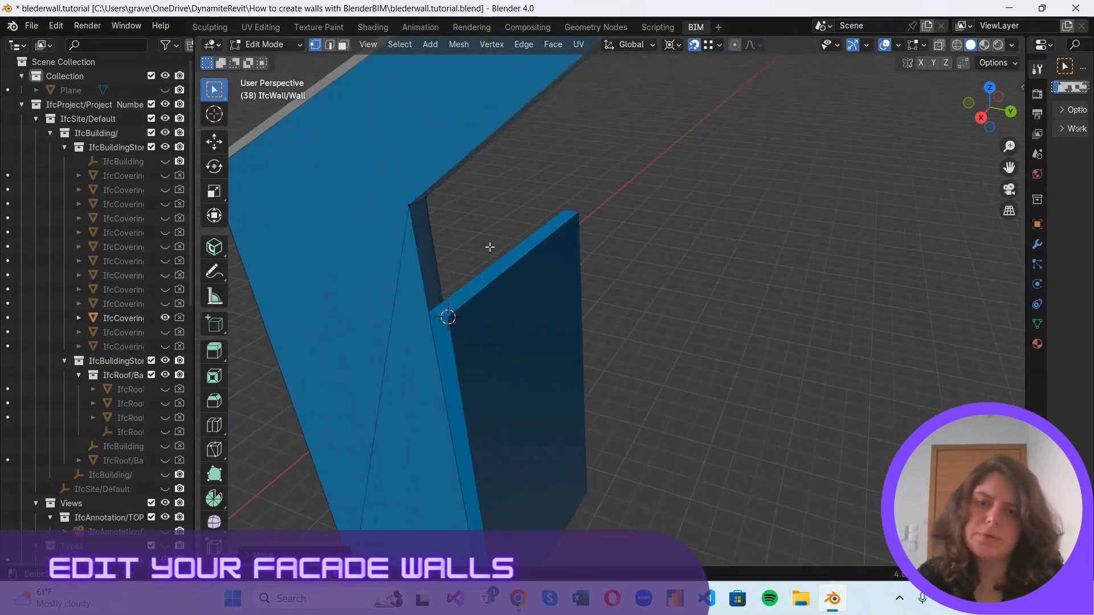
pyautogui.moveTo(378, 181); pyautogui.dragTo(486, 242)
pyautogui.press('s')
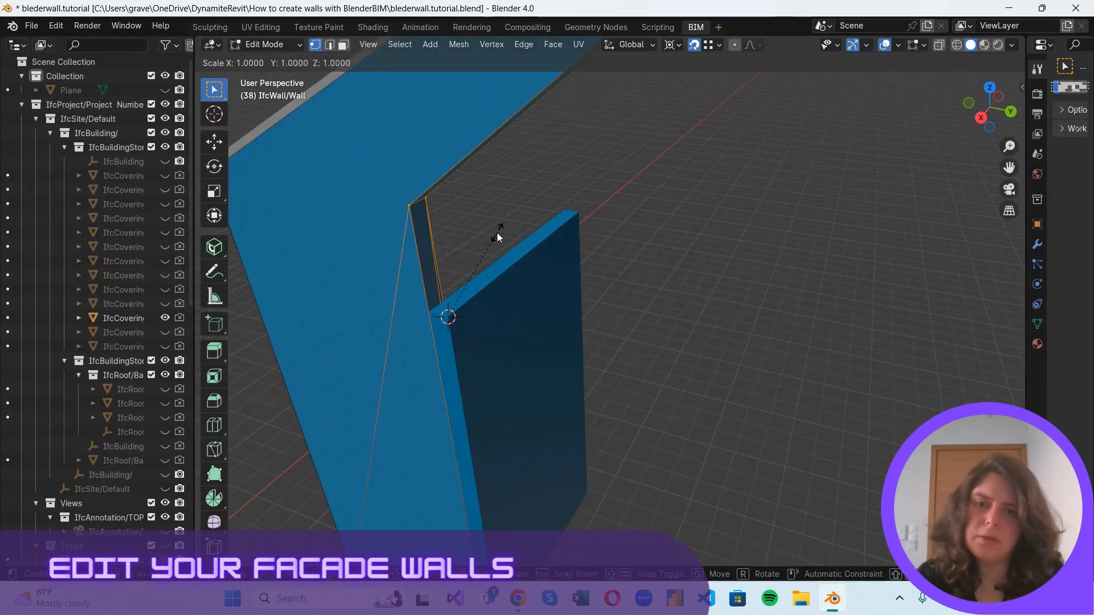
pyautogui.write('z')
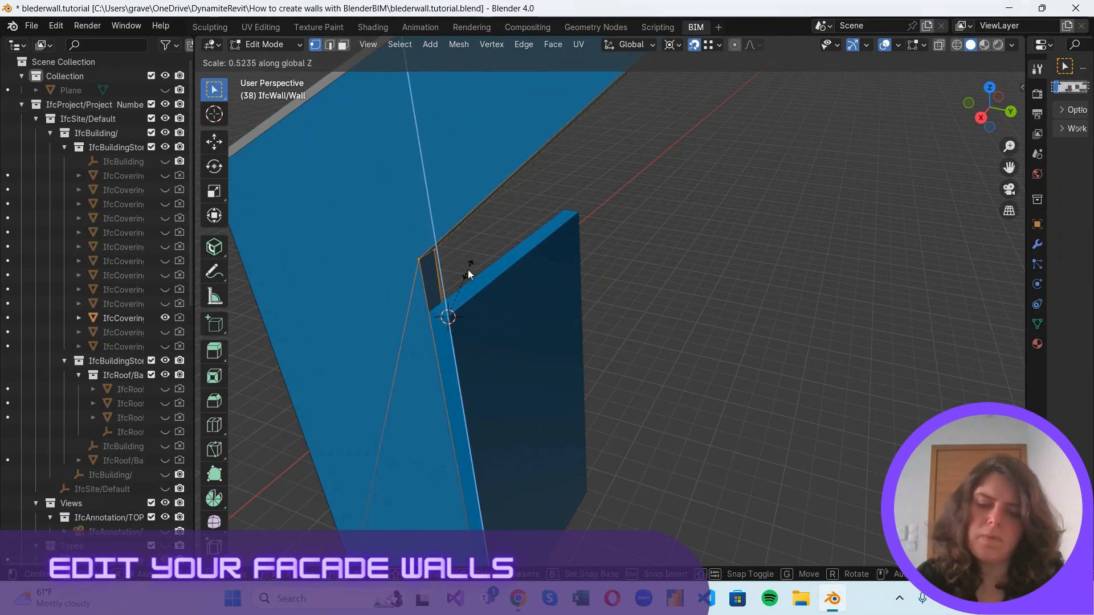
pyautogui.write('0')
pyautogui.press('Return')
pyautogui.scroll(-5, 561, 253)
pyautogui.moveTo(1011, 125); pyautogui.dragTo(967, 290)
pyautogui.scroll(1, 546, 224)
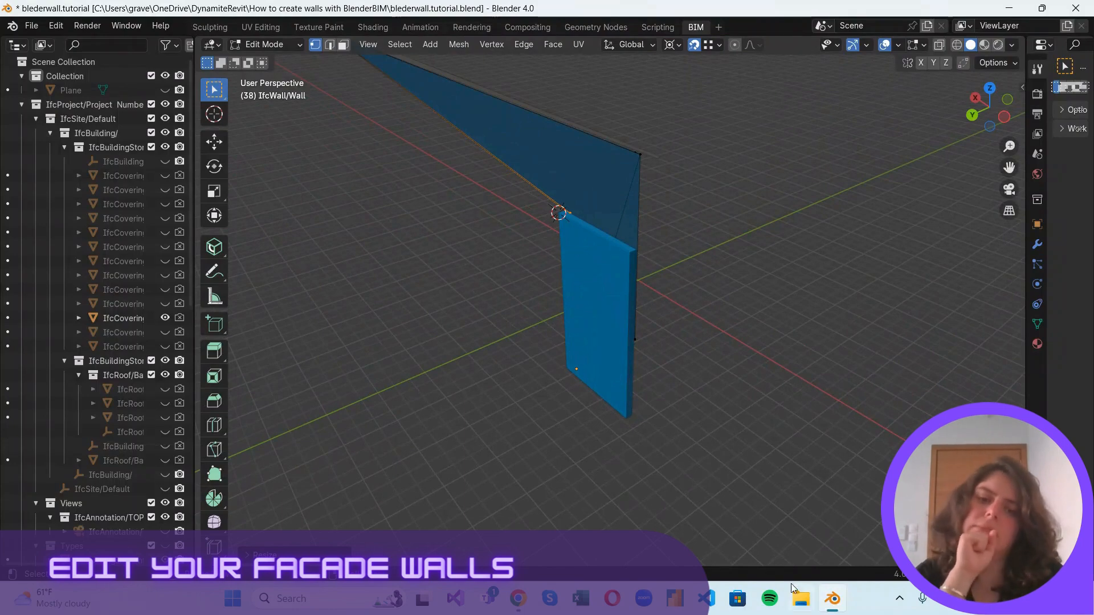
pyautogui.scroll(-2, 867, 179)
# Return to Object Mode, unhide all objects and hide the TOP OF FINISHED 1ST FLOOR PLAN annotation.
pyautogui.click(268, 45)
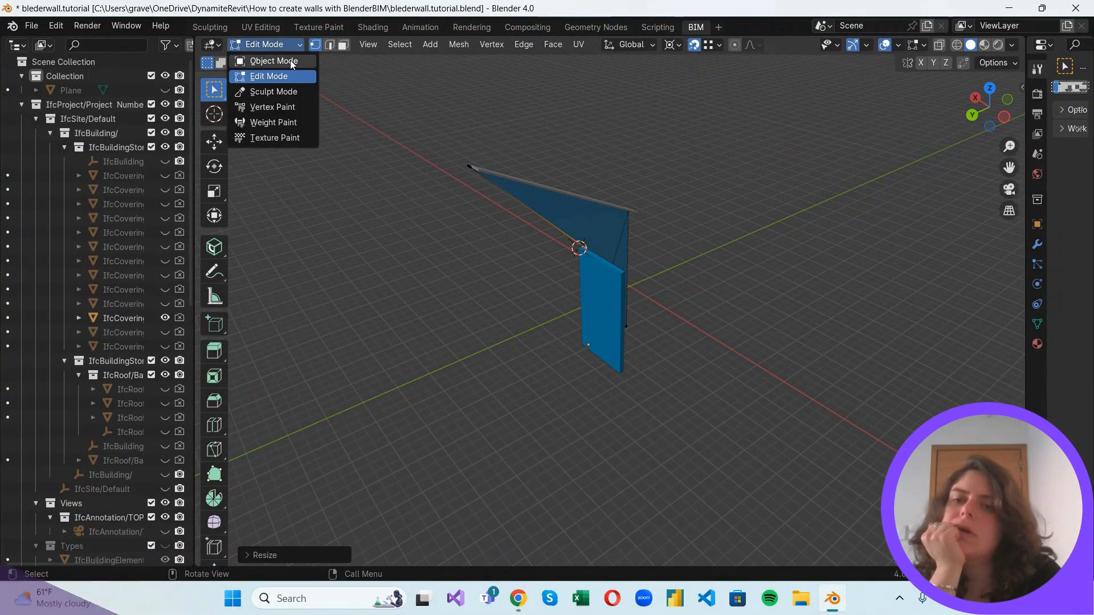
pyautogui.click(273, 60)
pyautogui.click(820, 171)
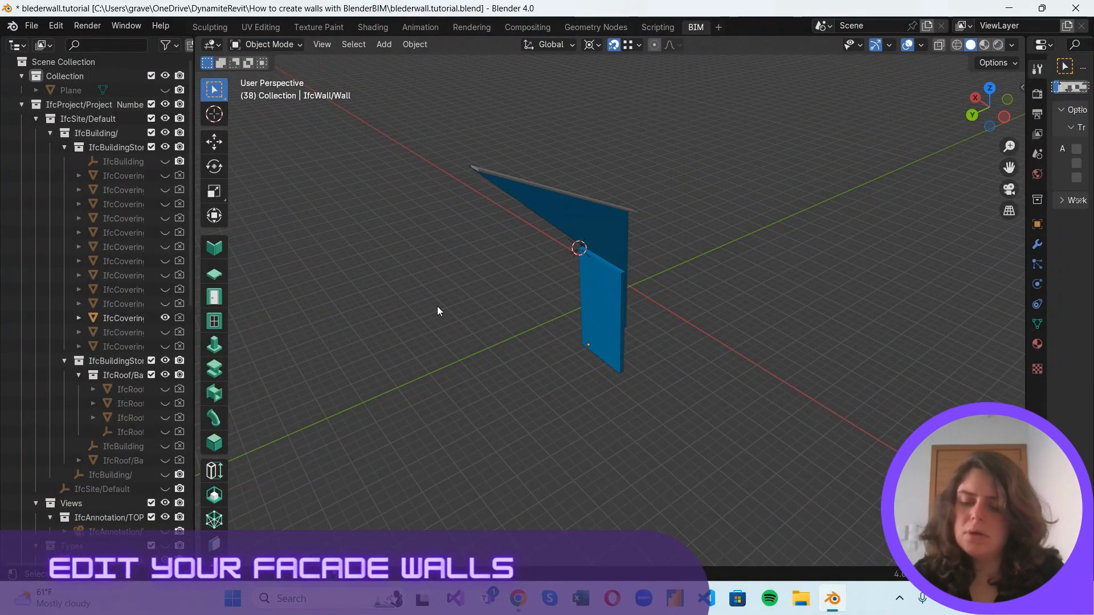
pyautogui.hotkey('alt', 'h')
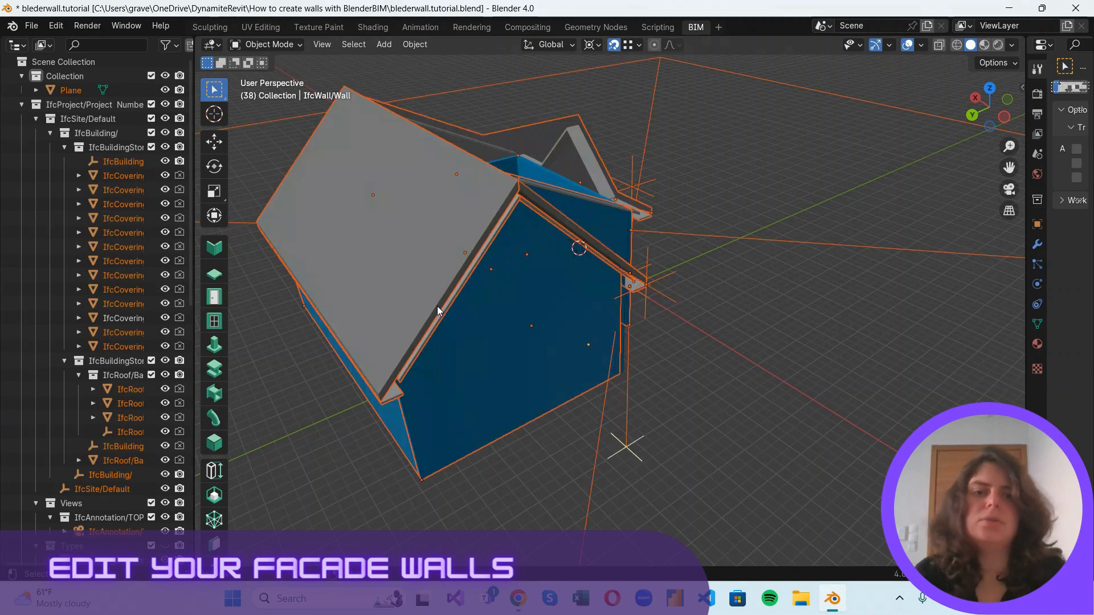
pyautogui.click(720, 238)
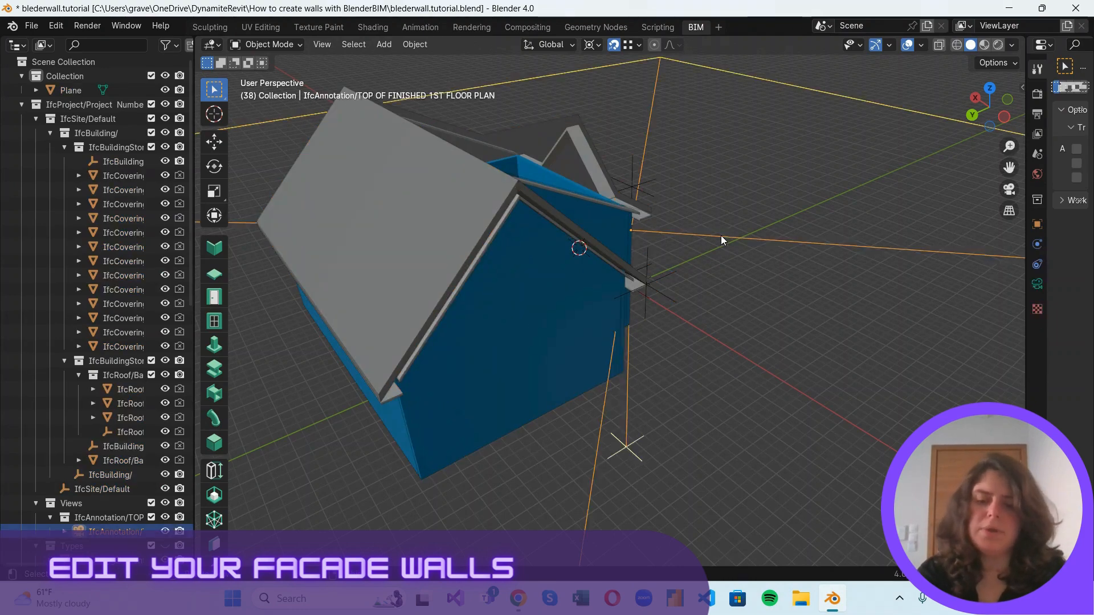
pyautogui.click(720, 235)
# Select the two narrow walls at the opposite recess together with the sloping soffit above them, and isolate them.
pyautogui.moveTo(1010, 84); pyautogui.dragTo(934, 208)
pyautogui.scroll(-3, 665, 299)
pyautogui.scroll(3, 686, 244)
pyautogui.click(681, 218)
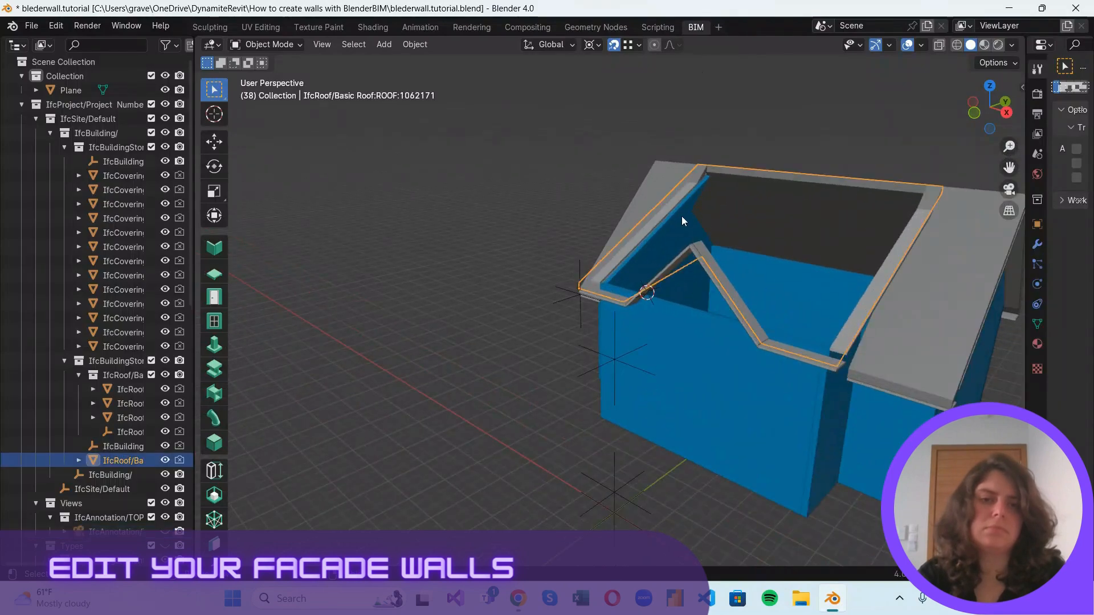
pyautogui.moveTo(682, 218); pyautogui.dragTo(840, 371, button='middle')
pyautogui.click(787, 248)
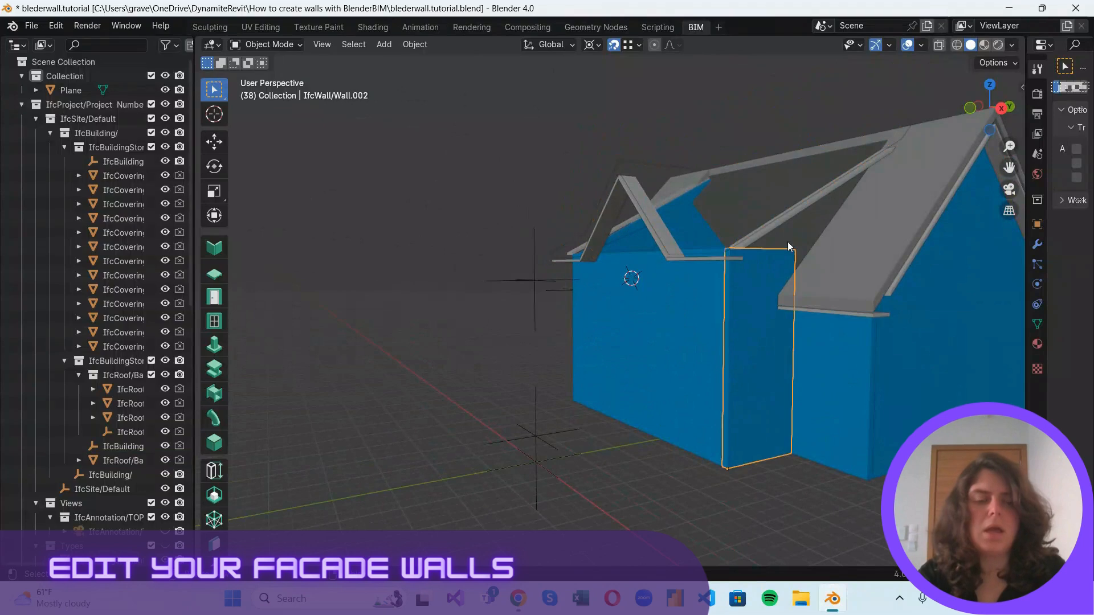
pyautogui.scroll(2, 930, 179)
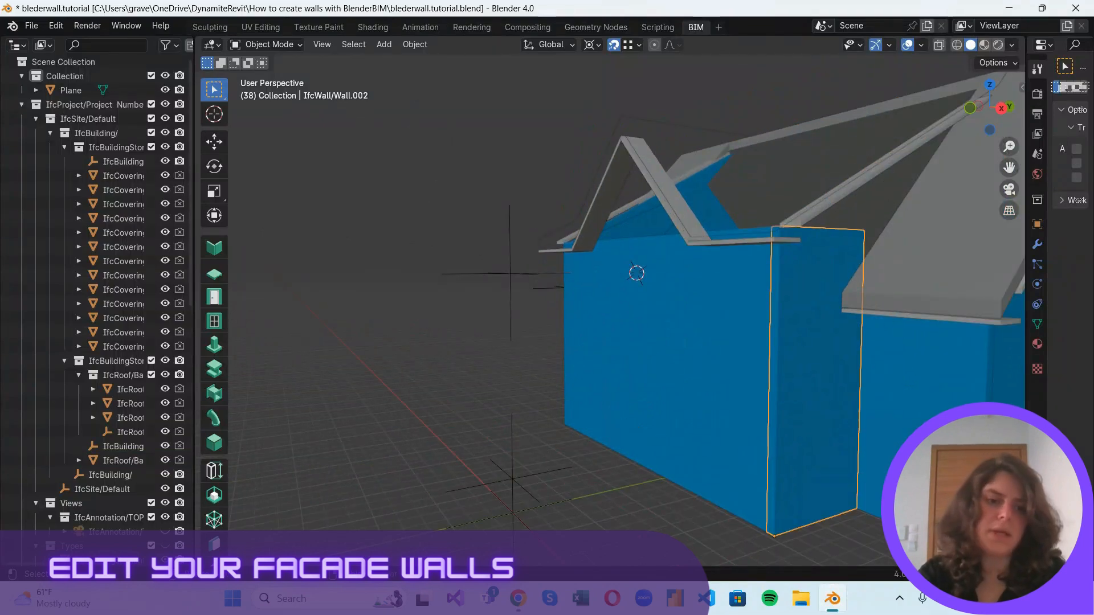
pyautogui.keyDown('shift'); pyautogui.click(912, 355); pyautogui.keyUp('shift')
pyautogui.keyDown('shift'); pyautogui.moveTo(873, 195); pyautogui.dragTo(744, 292, button='middle'); pyautogui.keyUp('shift')
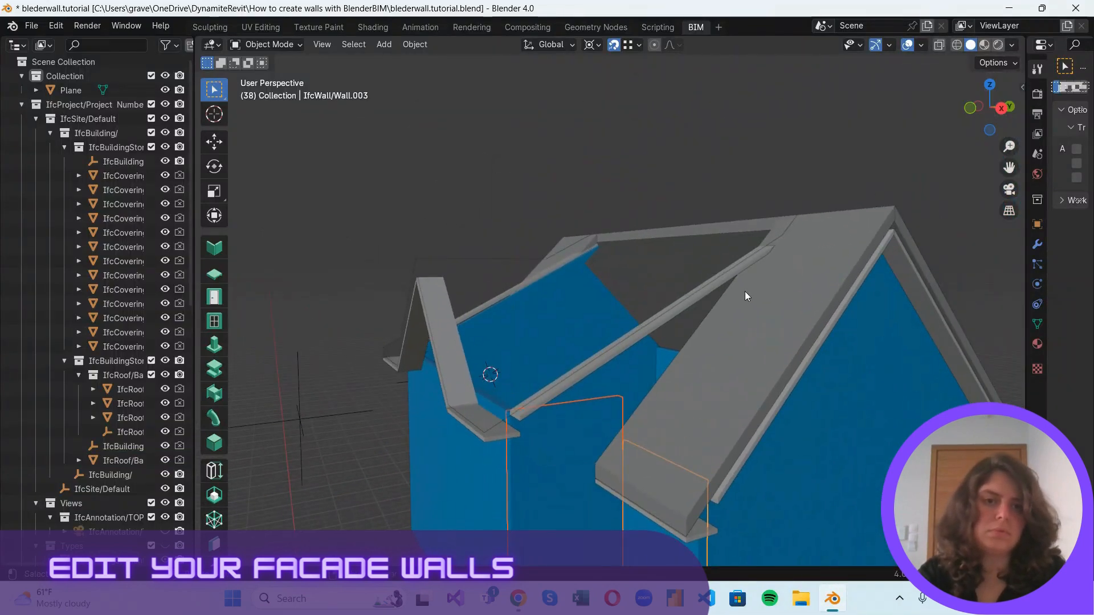
pyautogui.scroll(2, 781, 256)
pyautogui.click(825, 241)
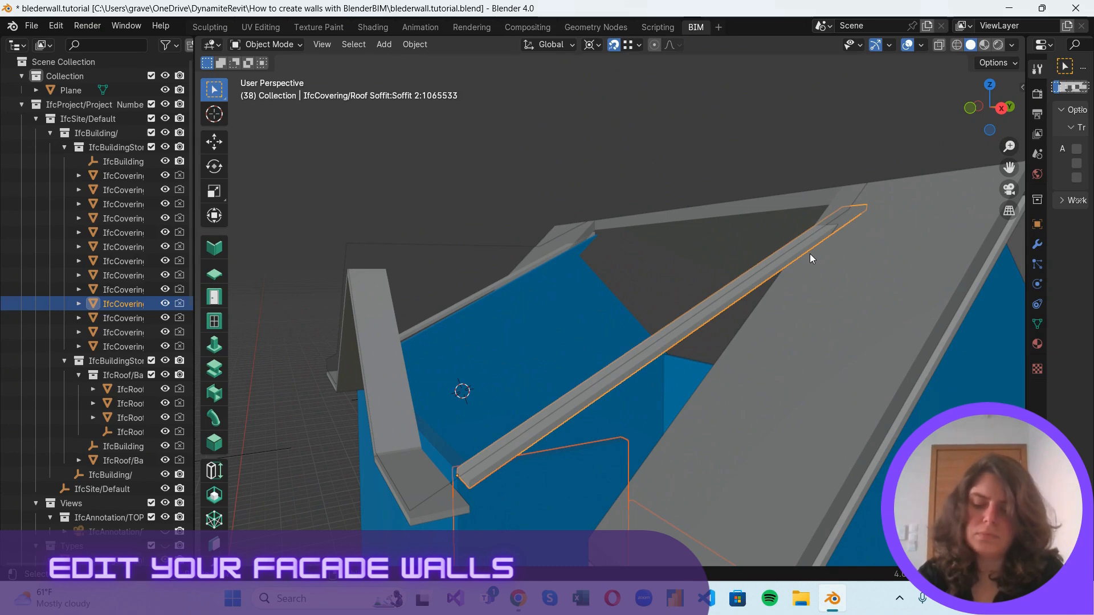
pyautogui.hotkey('shift', 'h')
pyautogui.scroll(-2, 774, 385)
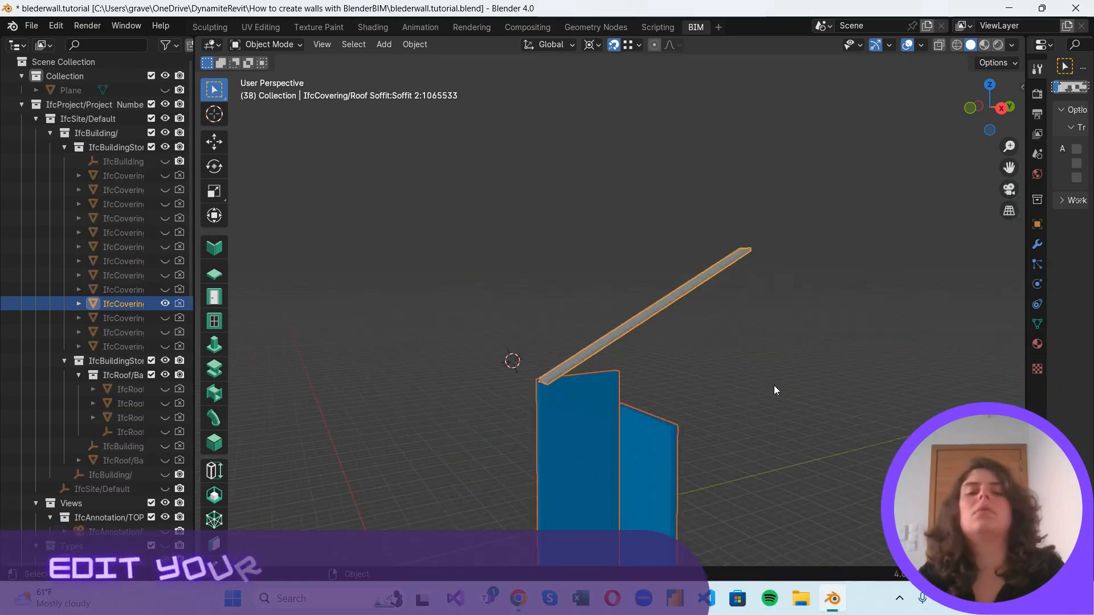
# Place the 3D cursor on the upper end of the isolated soffit and select only the taller of the two walls.
pyautogui.rightClick(435, 437)
pyautogui.click(435, 436)
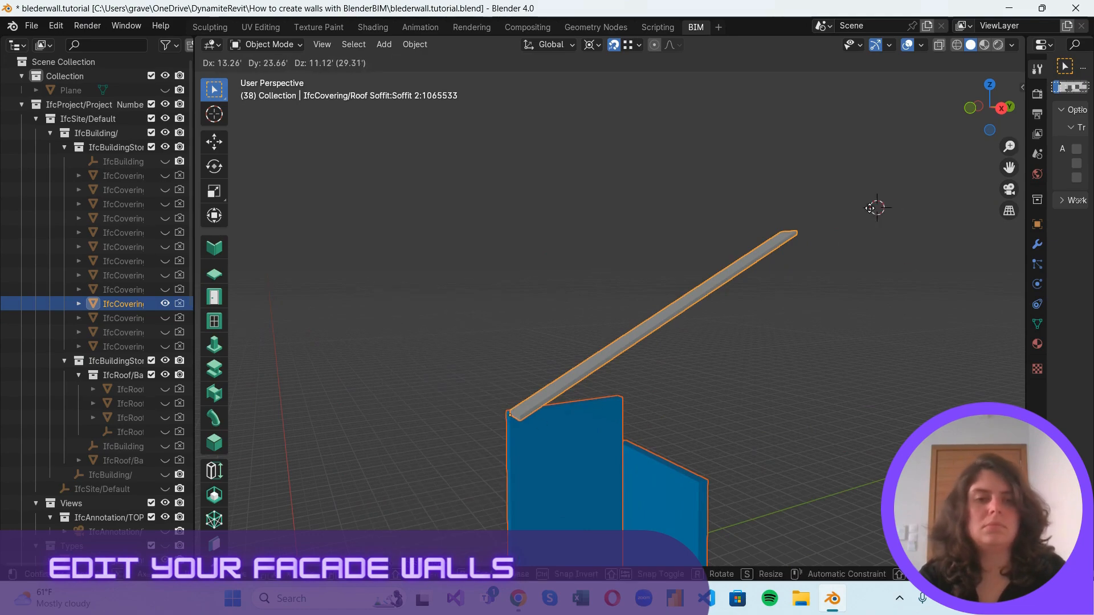
pyautogui.press('Escape')
pyautogui.click(608, 406)
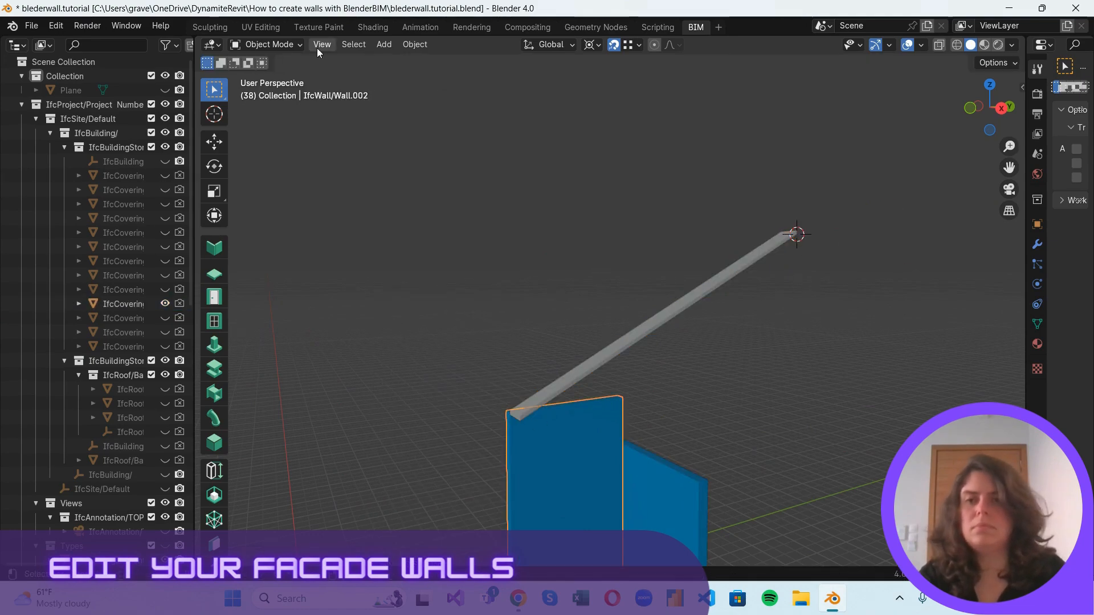
# Put the selected wall in Edit Mode and knife-cut across the middle of its upper face.
pyautogui.click(268, 45)
pyautogui.click(292, 76)
pyautogui.scroll(2, 637, 499)
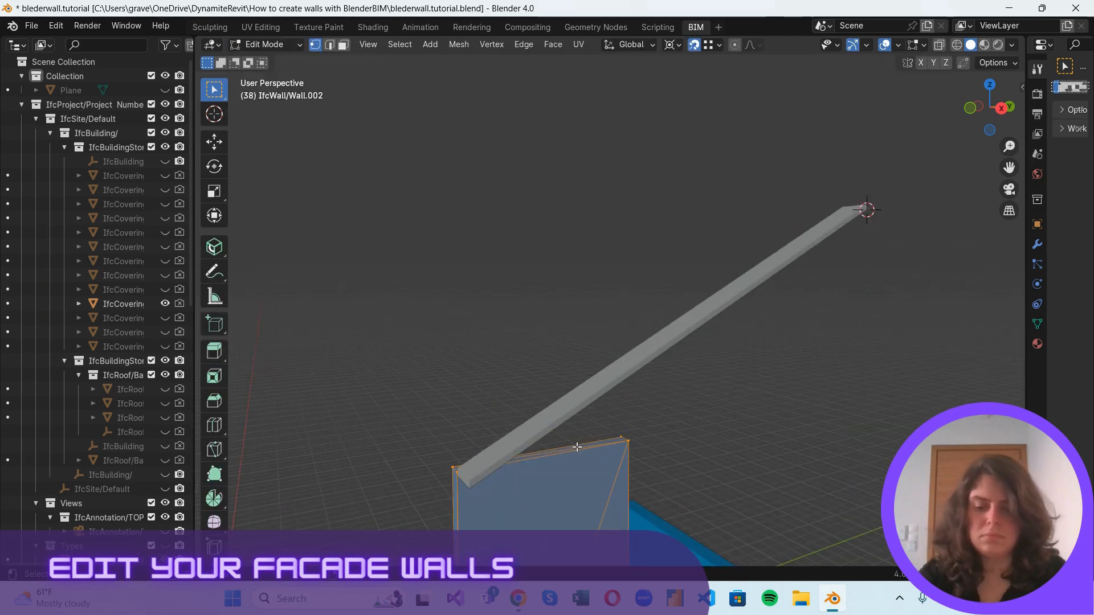
pyautogui.press('k')
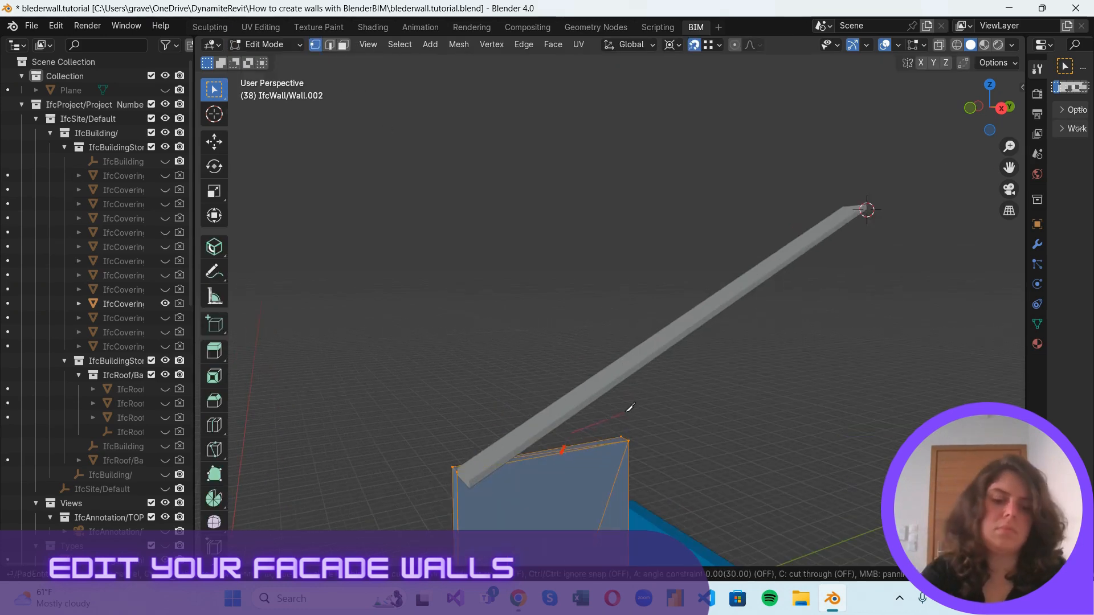
pyautogui.press('Return')
pyautogui.scroll(1, 652, 444)
pyautogui.scroll(-2, 612, 441)
pyautogui.scroll(1, 587, 459)
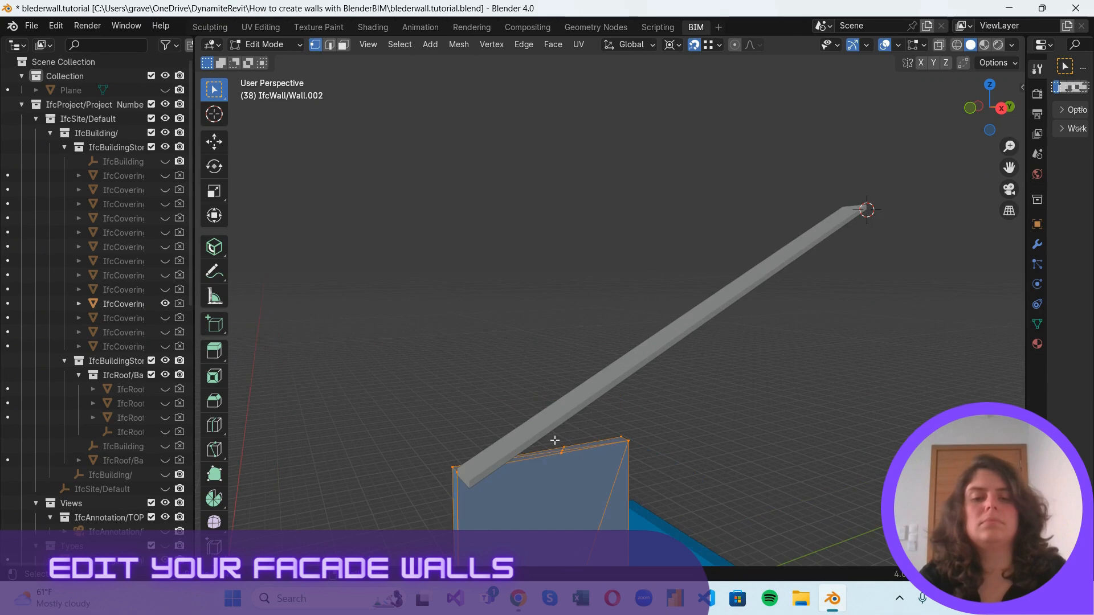
# Select the new cut vertices on the wall and scale them to 0 along Z about the 3D cursor.
pyautogui.click(555, 441)
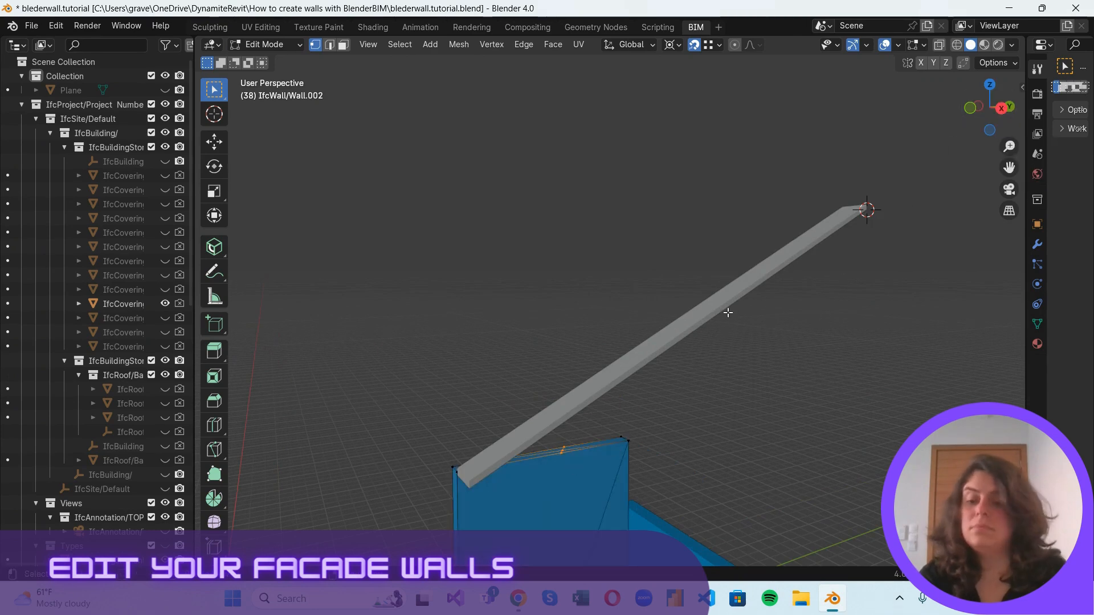
pyautogui.press('s')
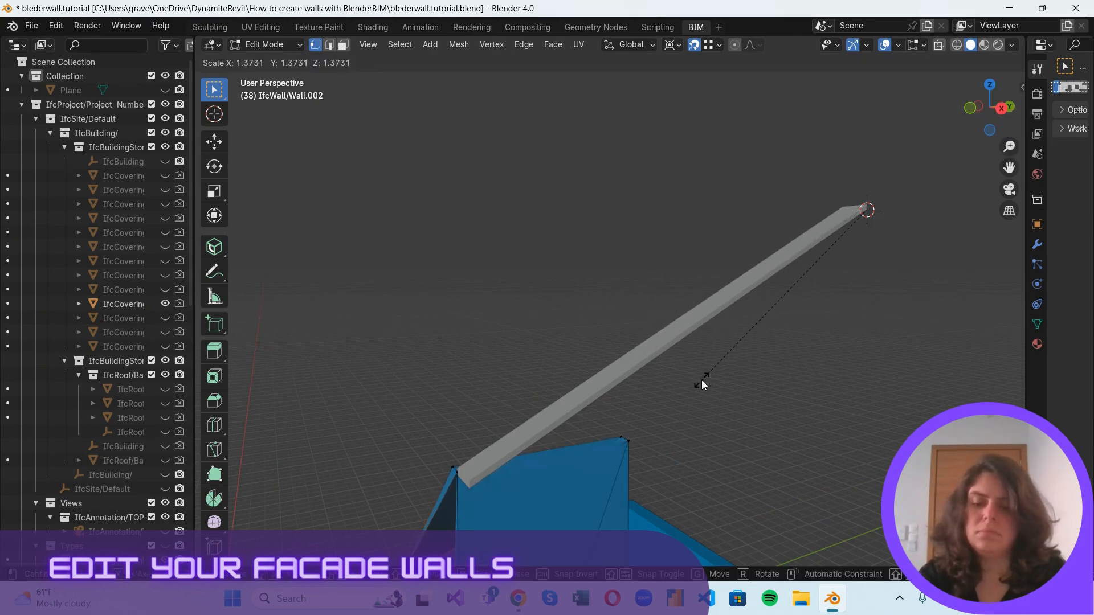
pyautogui.write('z0')
pyautogui.press('Return')
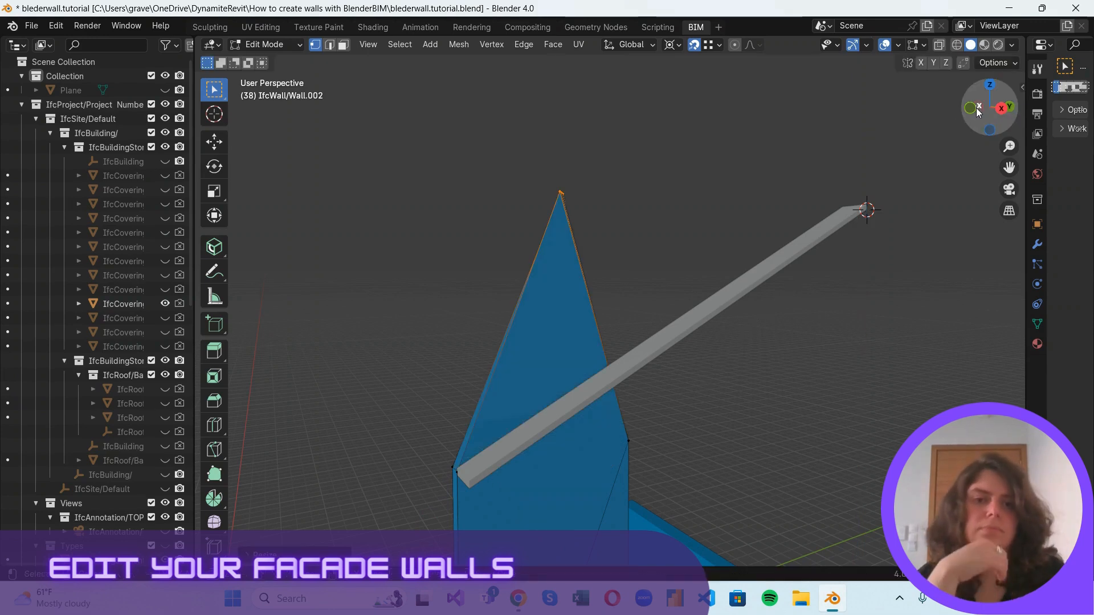
pyautogui.moveTo(976, 108); pyautogui.dragTo(1010, 125)
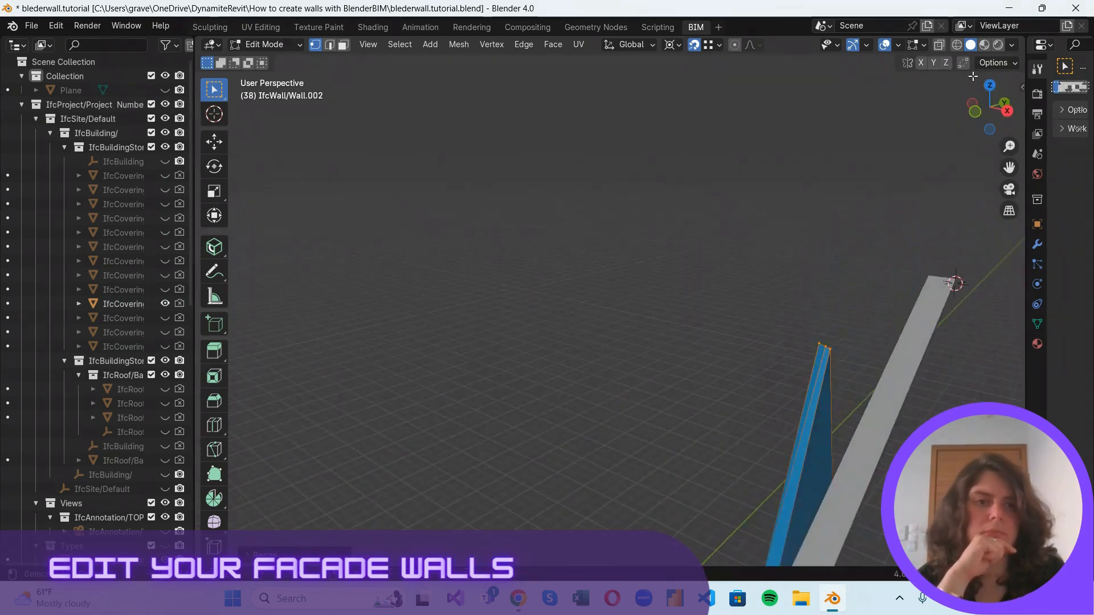
# In top view, scale the wall's raised vertices to 0 along Y about the 3D cursor at the soffit's upper end.
pyautogui.press('KP_7')
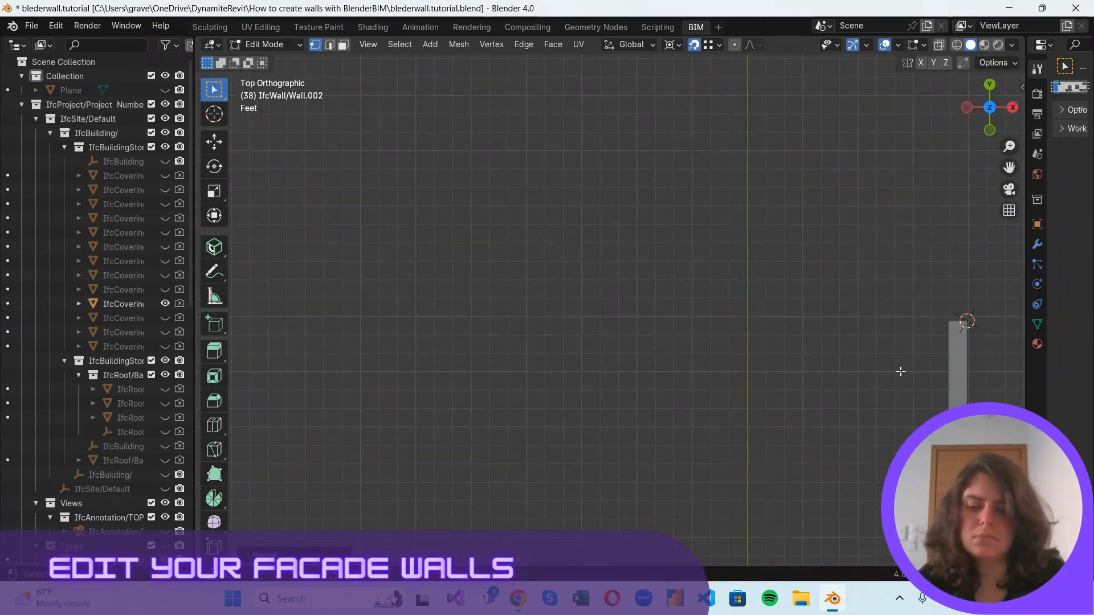
pyautogui.write('sy0')
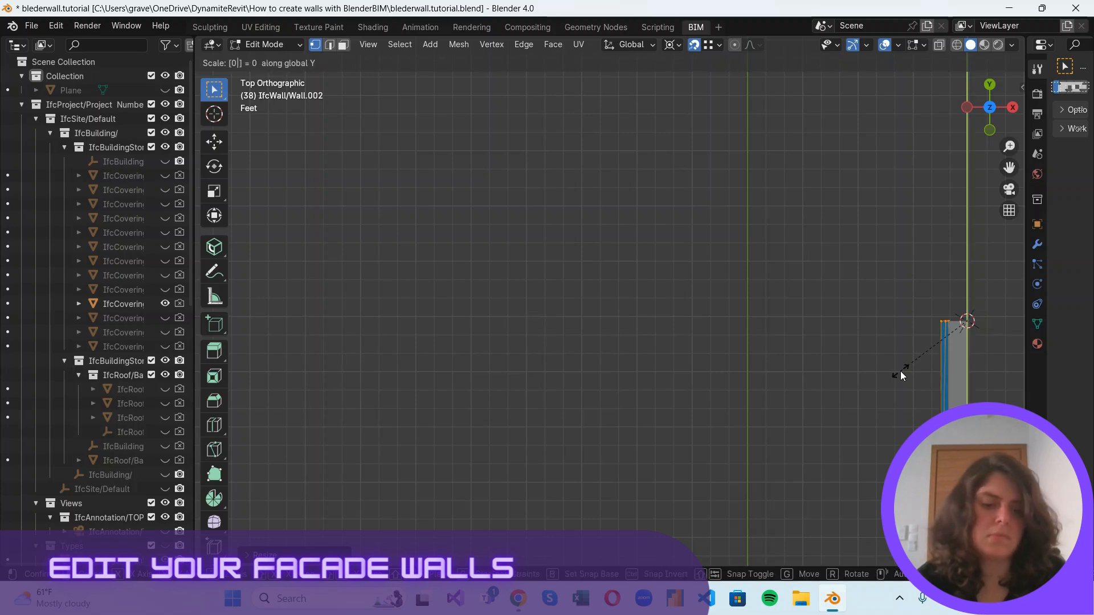
pyautogui.press('Return')
pyautogui.moveTo(990, 105); pyautogui.dragTo(871, 64)
pyautogui.scroll(-3, 798, 301)
pyautogui.moveTo(1011, 106); pyautogui.dragTo(900, 104)
pyautogui.scroll(2, 330, 369)
pyautogui.scroll(-1, 336, 366)
# Select this wall's inner top vertices and scale them to 0 along Z about the 3D cursor placed on the adjoining shorter wall's upper corner.
pyautogui.keyDown('shift'); pyautogui.moveTo(391, 339); pyautogui.dragTo(567, 322, button='middle'); pyautogui.keyUp('shift')
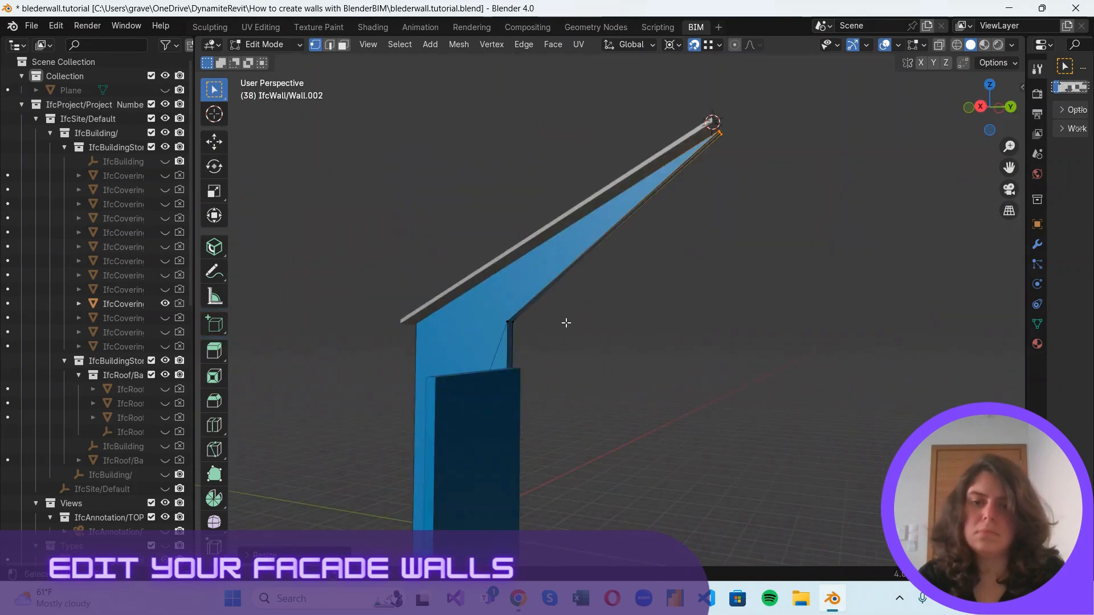
pyautogui.moveTo(491, 305); pyautogui.dragTo(547, 335)
pyautogui.scroll(3, 544, 338)
pyautogui.scroll(-3, 428, 381)
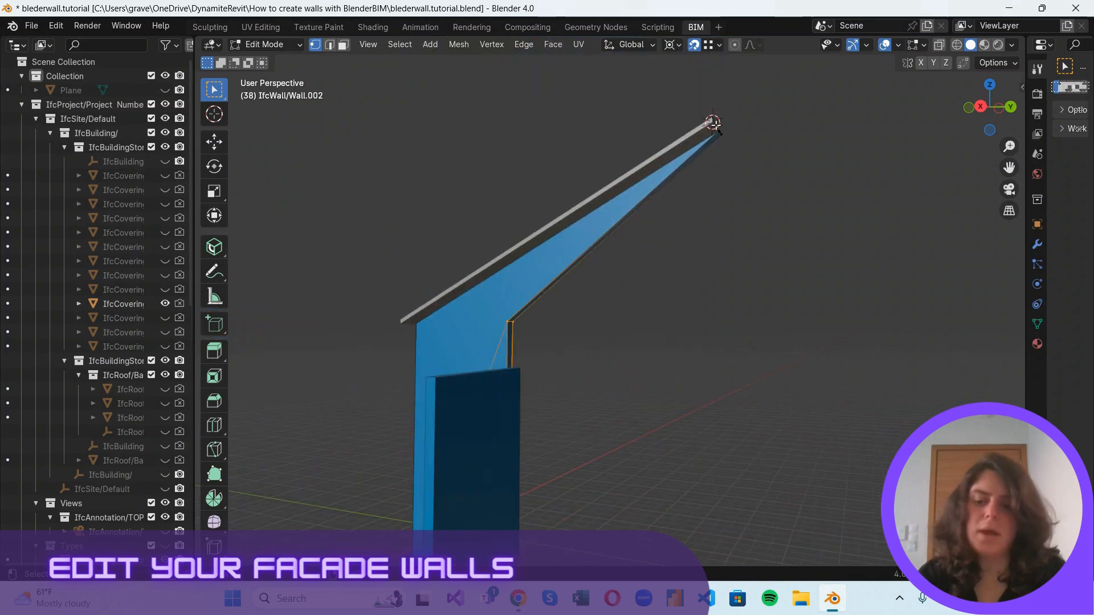
pyautogui.keyDown('shift'); pyautogui.moveTo(715, 124); pyautogui.dragTo(434, 378, button='right'); pyautogui.keyUp('shift')
pyautogui.press('s')
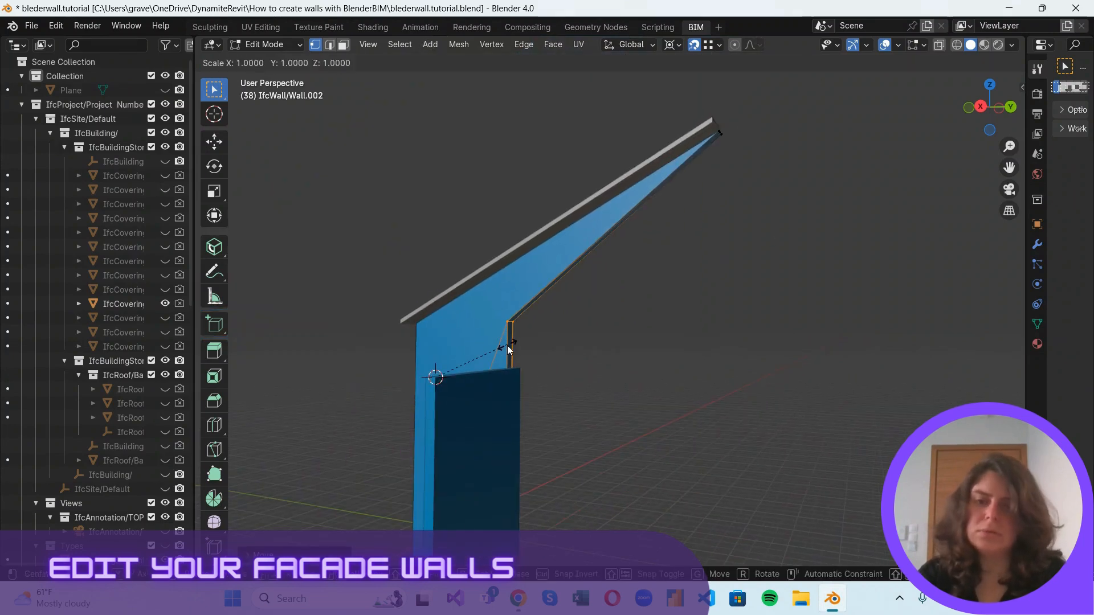
pyautogui.press('z')
pyautogui.press('0')
pyautogui.press('Return')
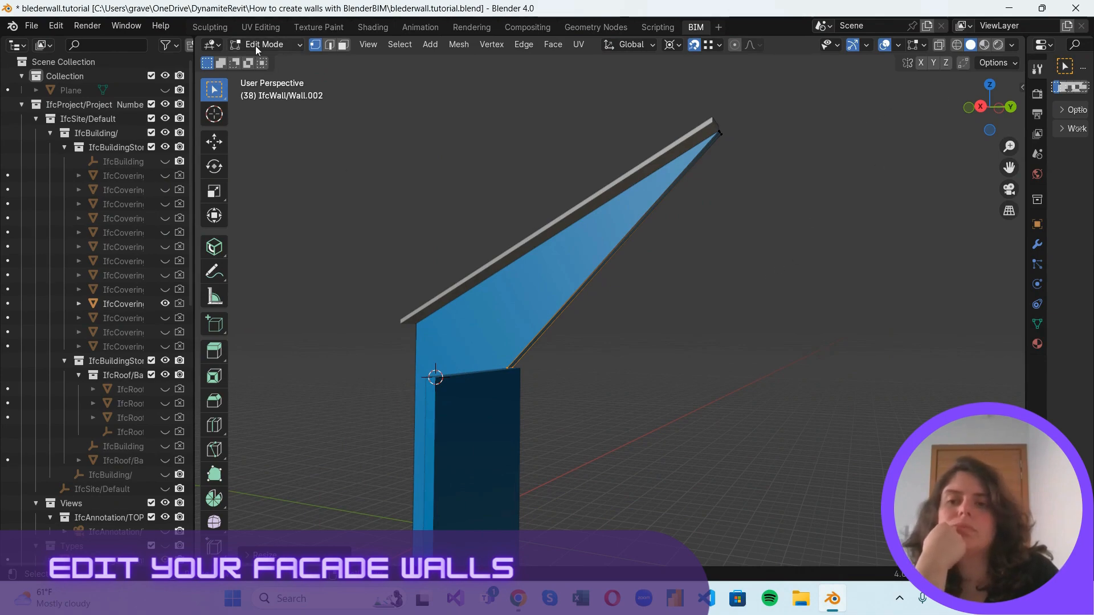
# Leave Edit Mode, unhide the whole building, hide the floor plan annotation again and inspect the reshaped walls under the roof.
pyautogui.press('Tab')
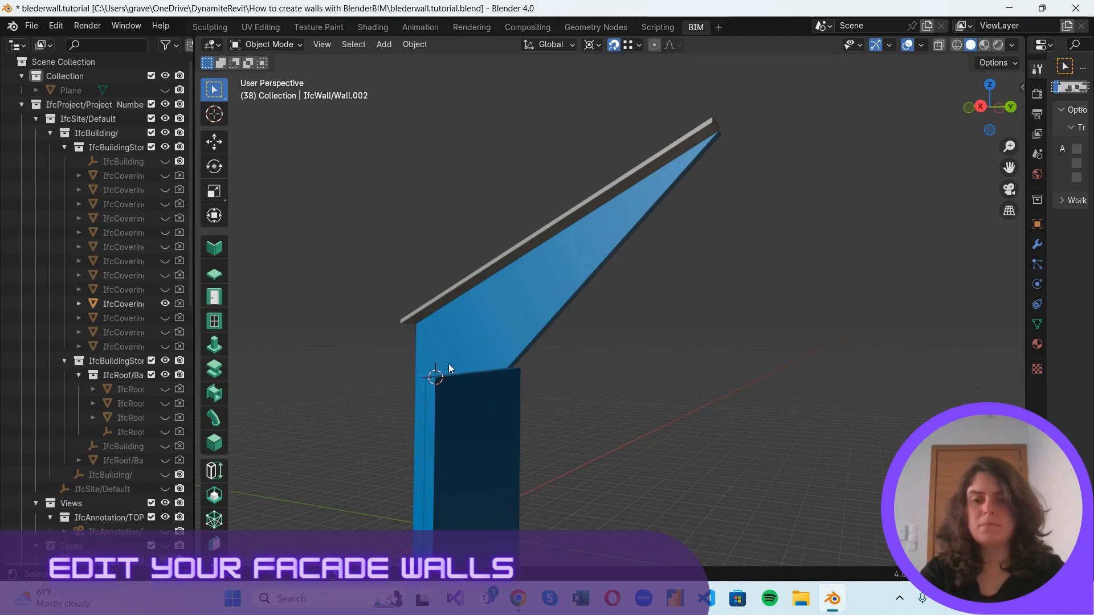
pyautogui.moveTo(449, 367); pyautogui.dragTo(664, 498, button='middle')
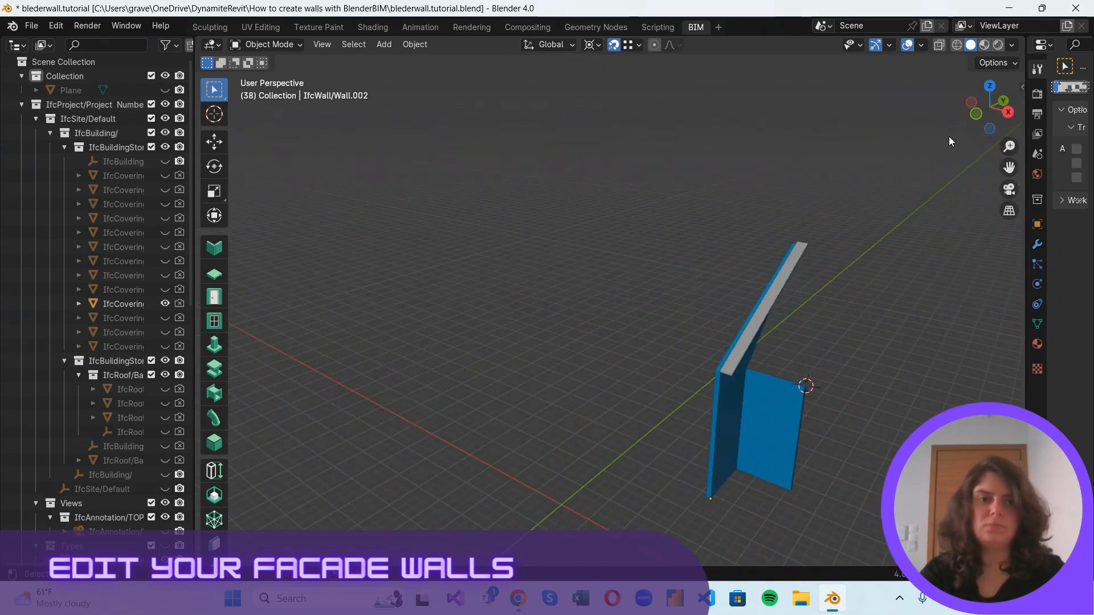
pyautogui.hotkey('alt', 'h')
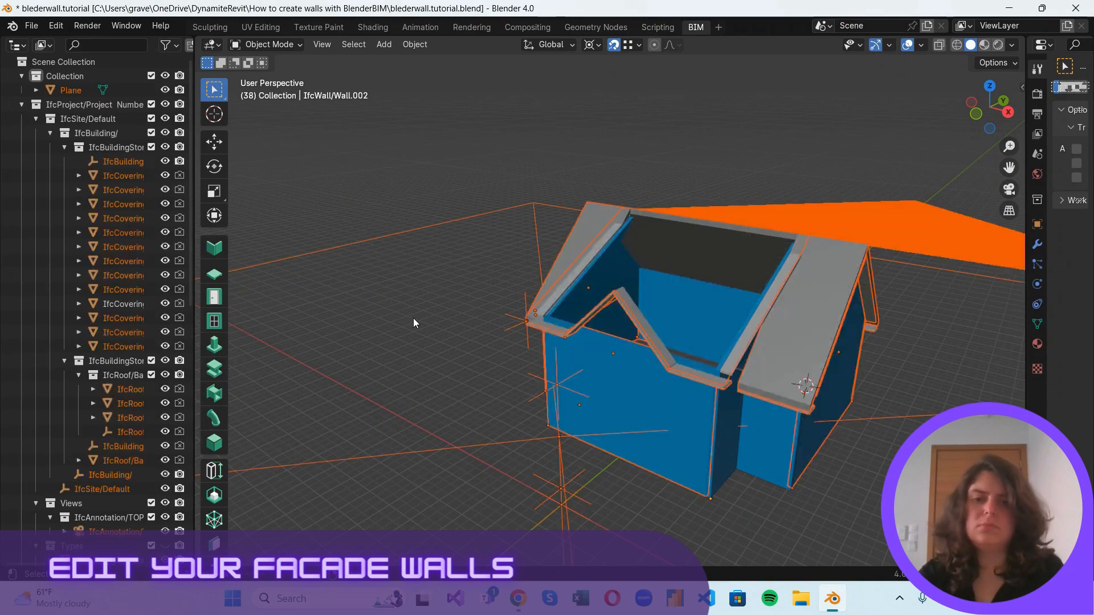
pyautogui.click(436, 228)
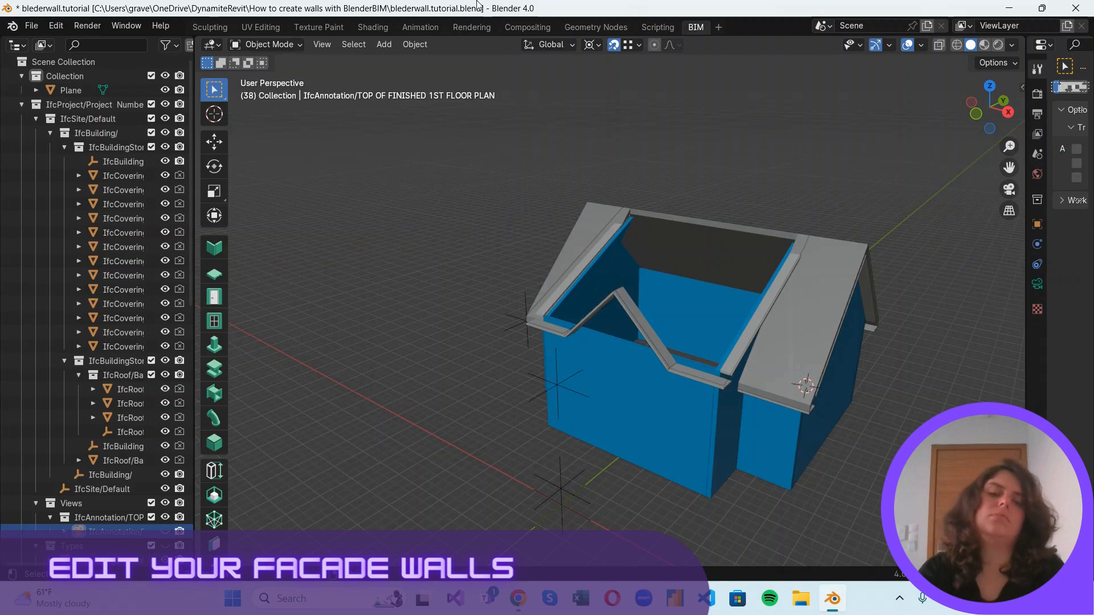
pyautogui.scroll(4, 753, 384)
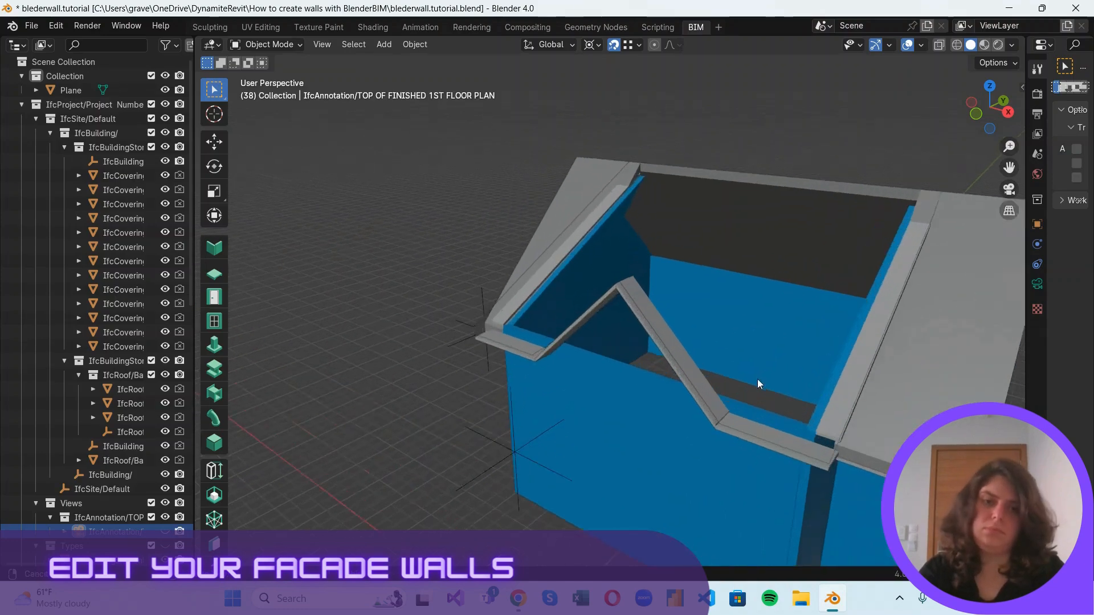
pyautogui.scroll(-4, 734, 307)
pyautogui.scroll(1, 749, 402)
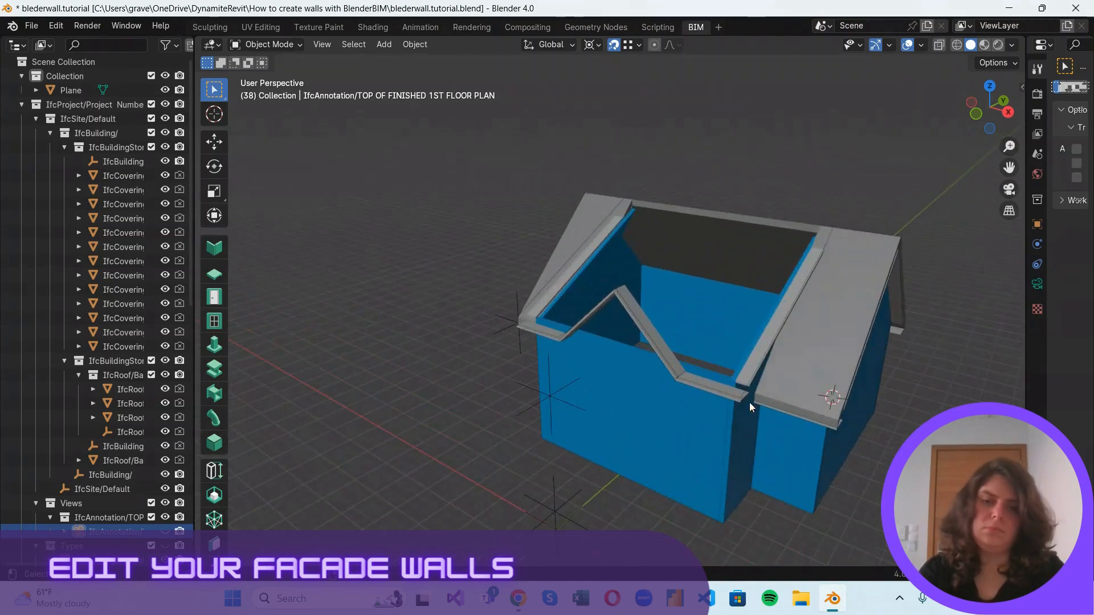
# Select the front wall with its four soffit pieces and hide everything else to isolate them.
pyautogui.click(622, 355)
pyautogui.scroll(3, 735, 461)
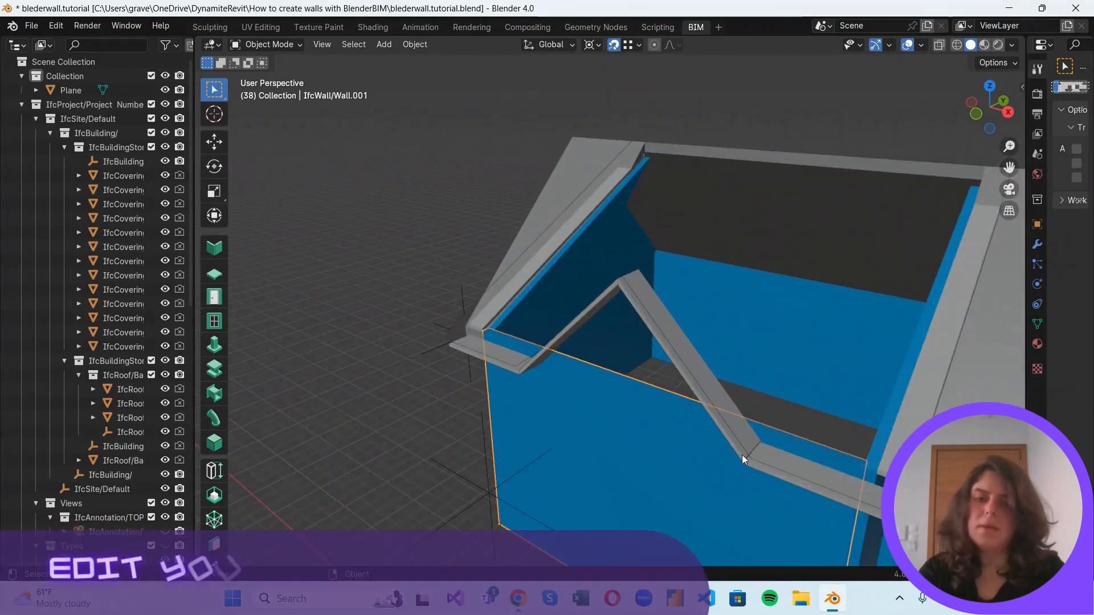
pyautogui.keyDown('shift'); pyautogui.click(514, 373); pyautogui.keyUp('shift')
pyautogui.keyDown('shift'); pyautogui.click(569, 333); pyautogui.keyUp('shift')
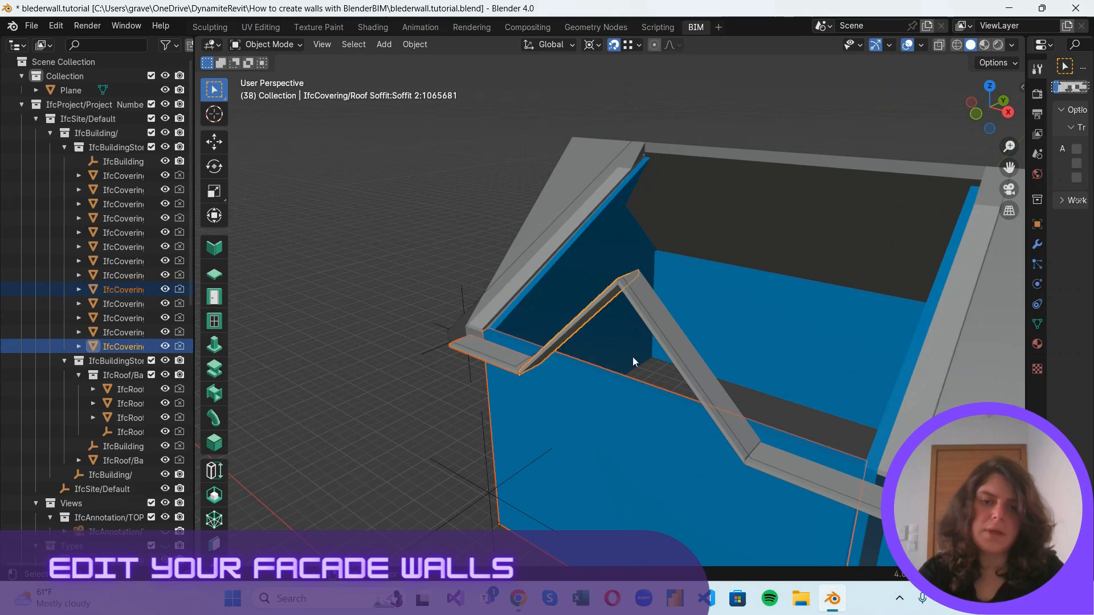
pyautogui.keyDown('shift'); pyautogui.click(656, 348); pyautogui.keyUp('shift')
pyautogui.keyDown('shift'); pyautogui.click(755, 471); pyautogui.keyUp('shift')
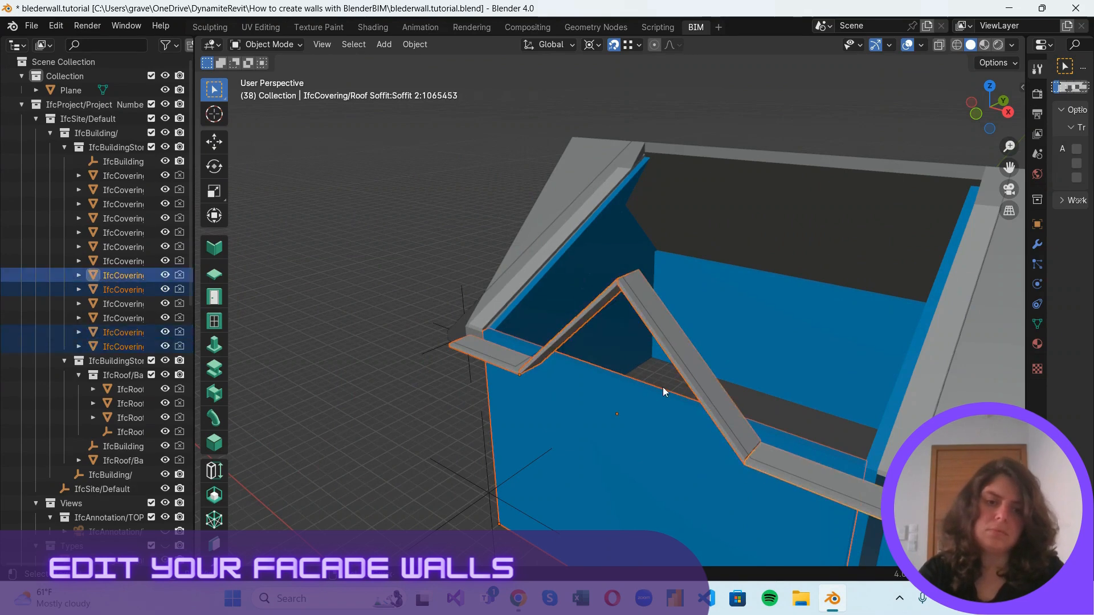
pyautogui.scroll(-2, 660, 383)
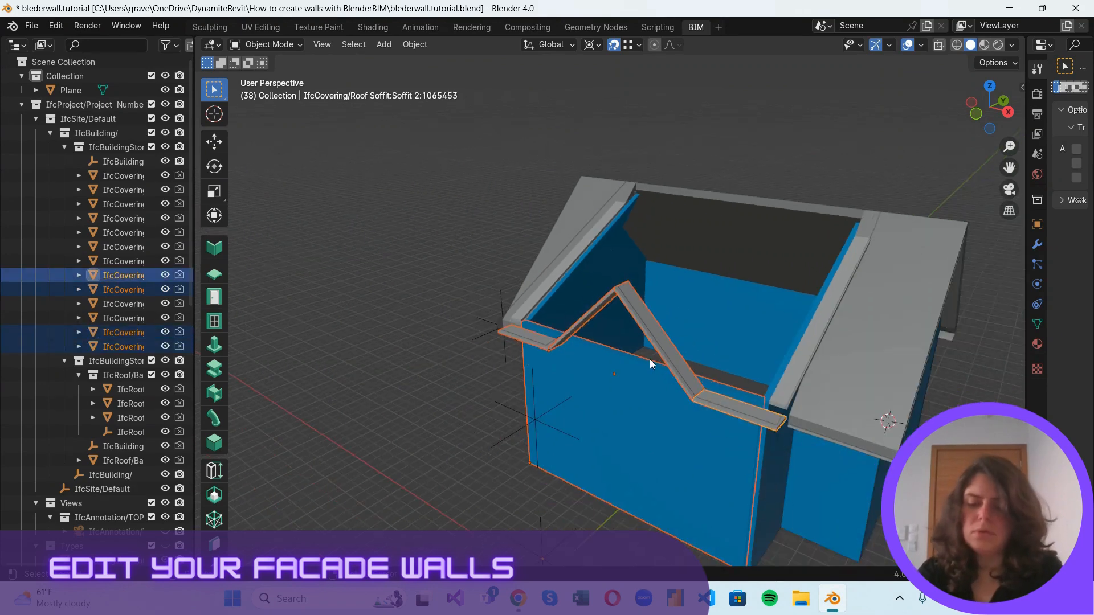
pyautogui.hotkey('shift', 'h')
pyautogui.click(726, 305)
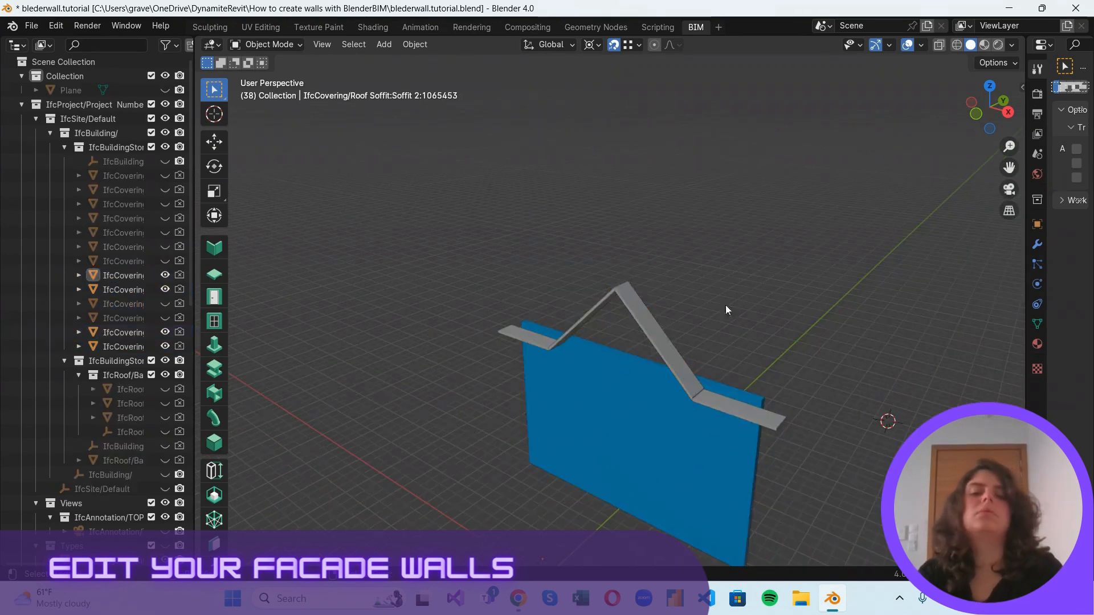
pyautogui.moveTo(968, 102); pyautogui.dragTo(1024, 101)
# Place the 3D cursor at the lower corner of the sloping soffit and open the front wall in Edit Mode.
pyautogui.click(743, 353)
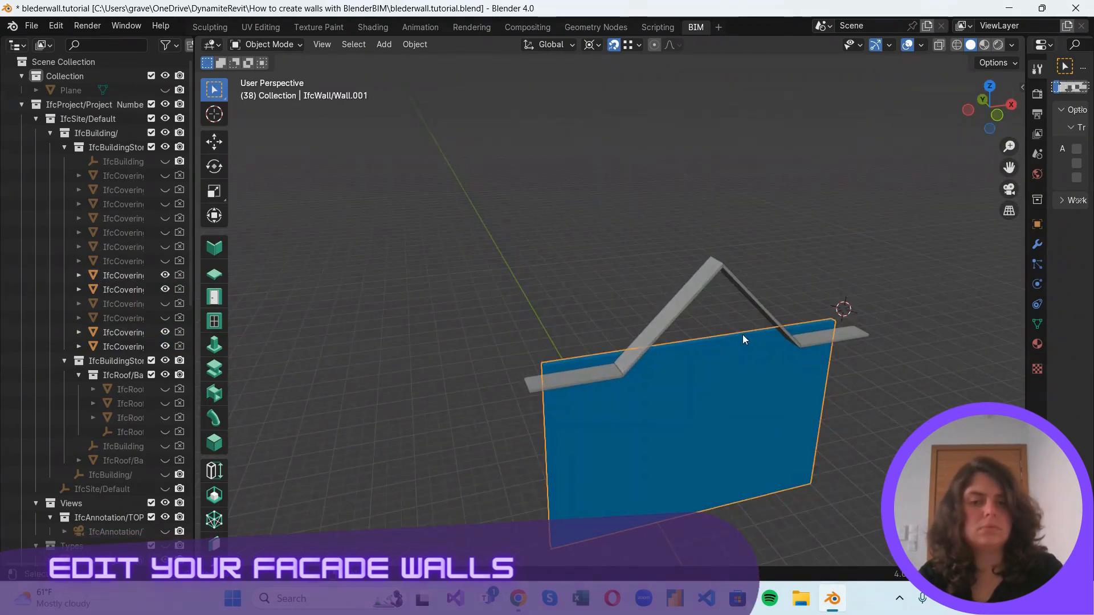
pyautogui.keyDown('shift'); pyautogui.moveTo(846, 311); pyautogui.dragTo(622, 375, button='right'); pyautogui.keyUp('shift')
pyautogui.scroll(2, 620, 327)
pyautogui.click(716, 374)
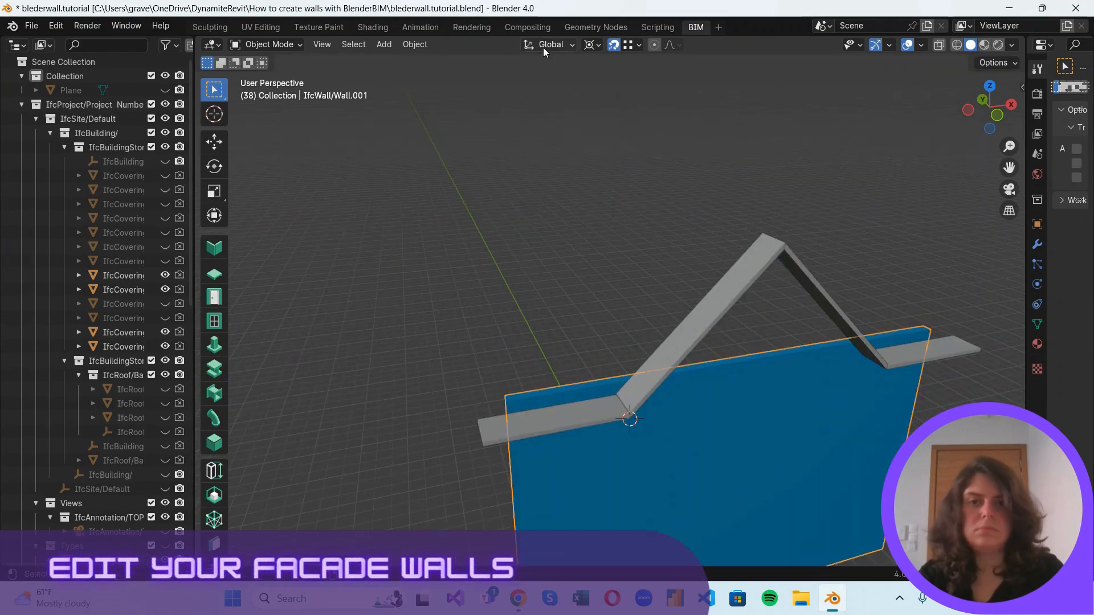
pyautogui.click(290, 46)
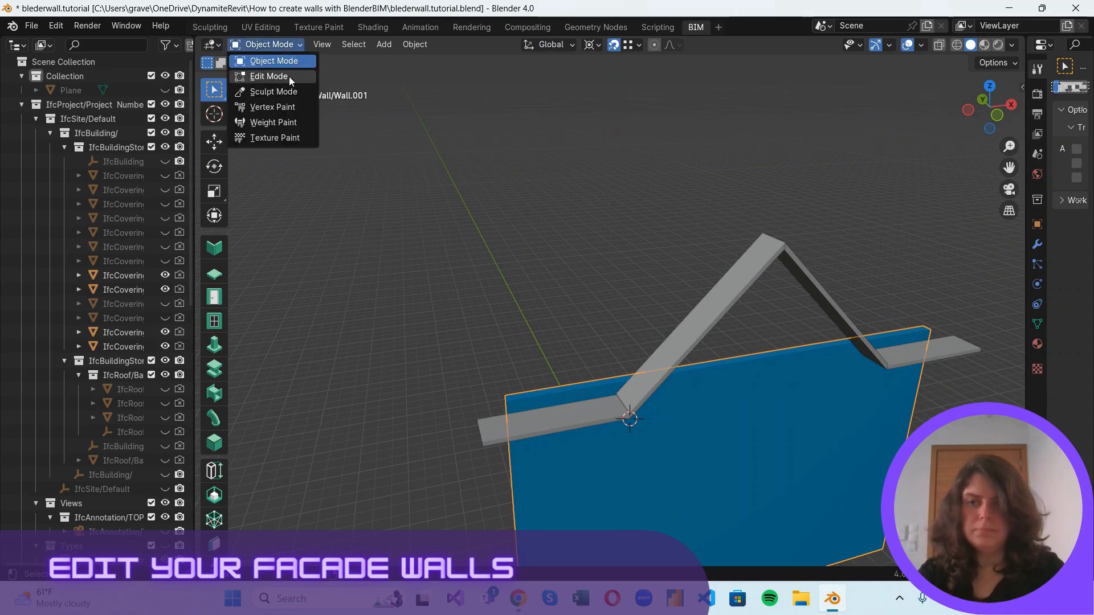
pyautogui.click(289, 76)
# Knife three cuts across the top face of the wall between the soffit's two lower bends.
pyautogui.click(603, 393)
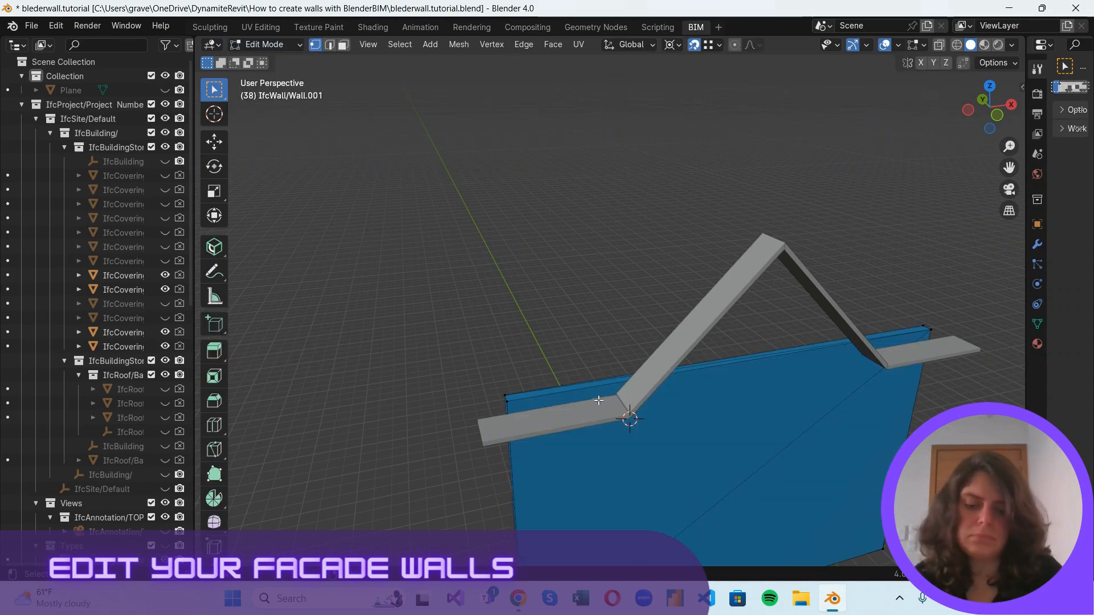
pyautogui.press('k')
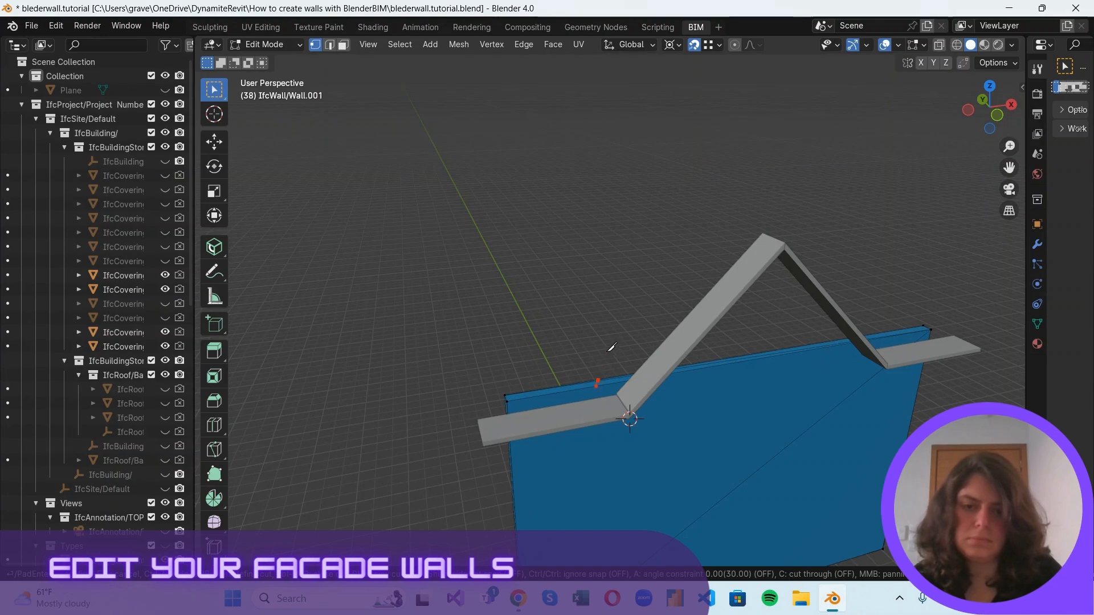
pyautogui.press('Return')
pyautogui.press('k')
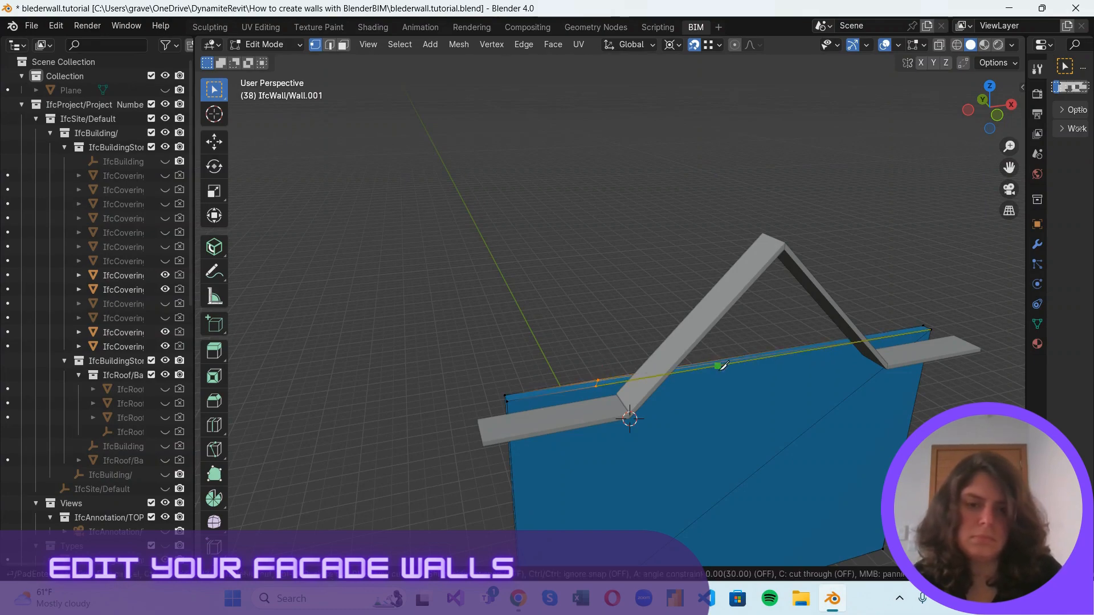
pyautogui.click(719, 363)
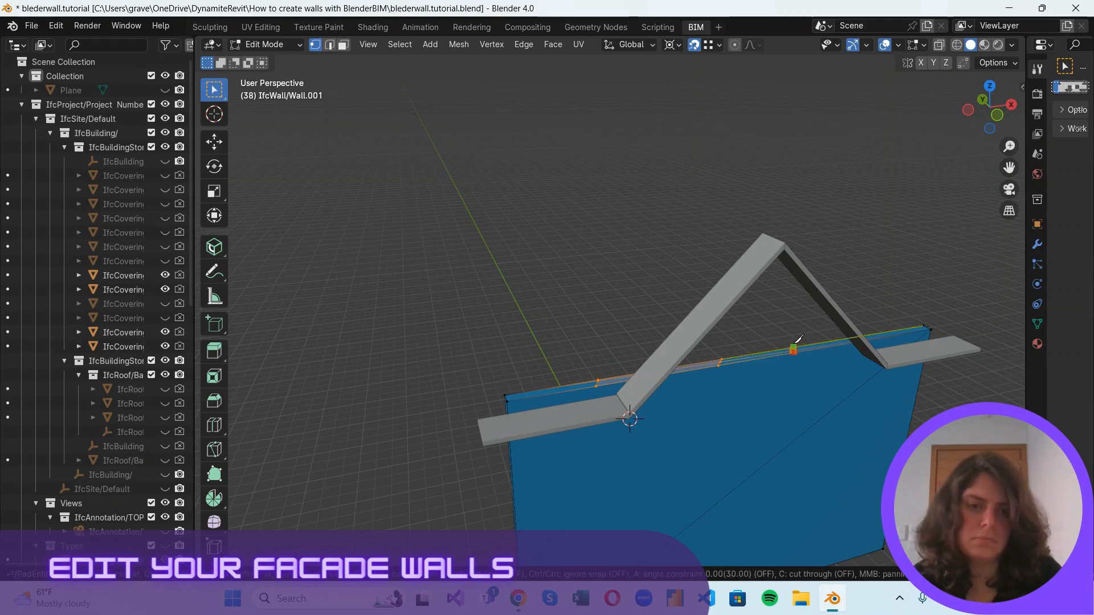
pyautogui.click(792, 348)
pyautogui.press('Return')
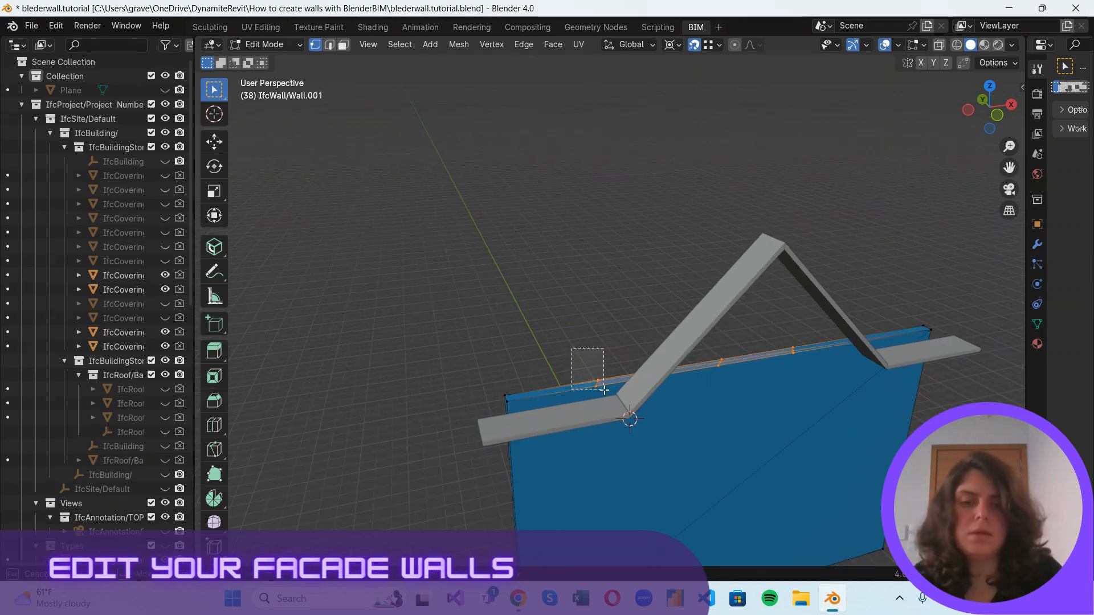
# Scale the first cut's vertices to 0 along X about the 3D cursor at the soffit's lower corner.
pyautogui.click(599, 381)
pyautogui.press('s')
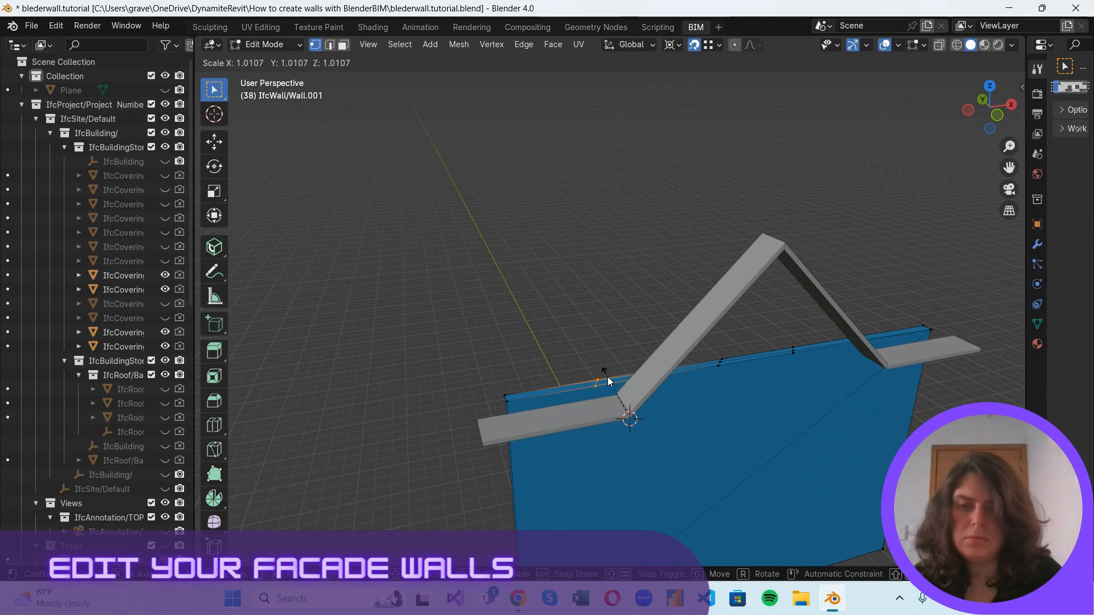
pyautogui.click(610, 380)
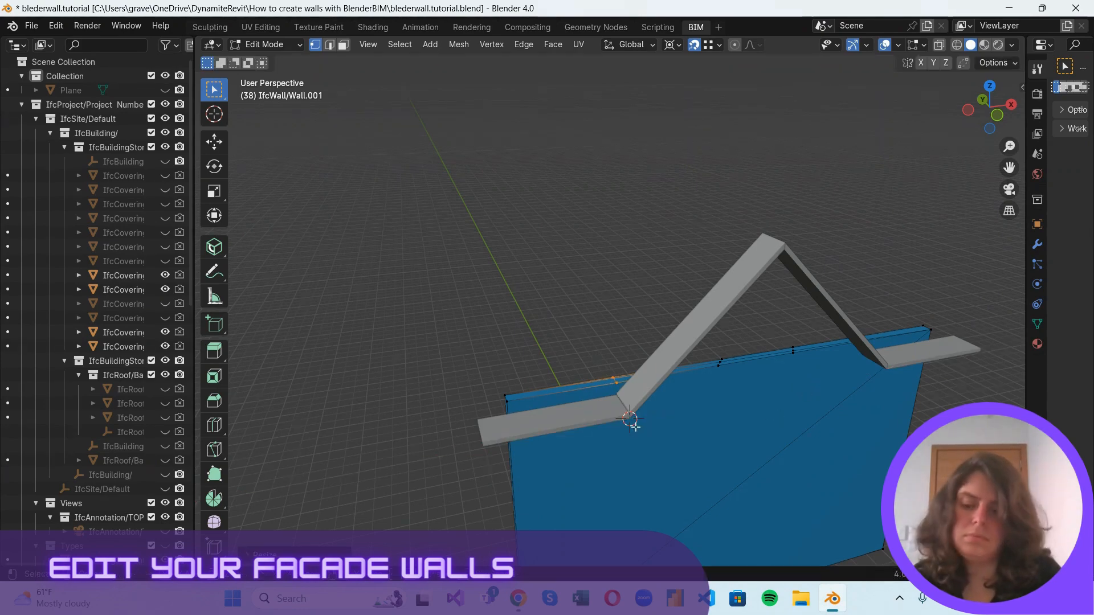
# Move the 3D cursor to the soffit's peak and scale the middle cut's vertices to 0 along X about it.
pyautogui.keyDown('shift'); pyautogui.moveTo(841, 225); pyautogui.dragTo(784, 250, button='right'); pyautogui.keyUp('shift')
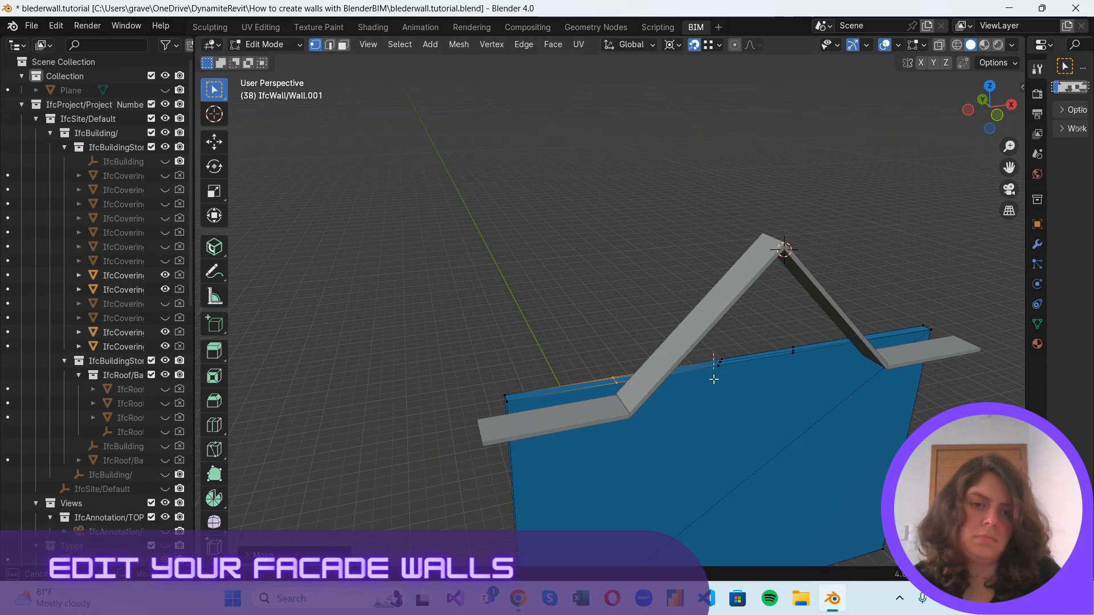
pyautogui.click(719, 363)
pyautogui.press('s')
pyautogui.press('x')
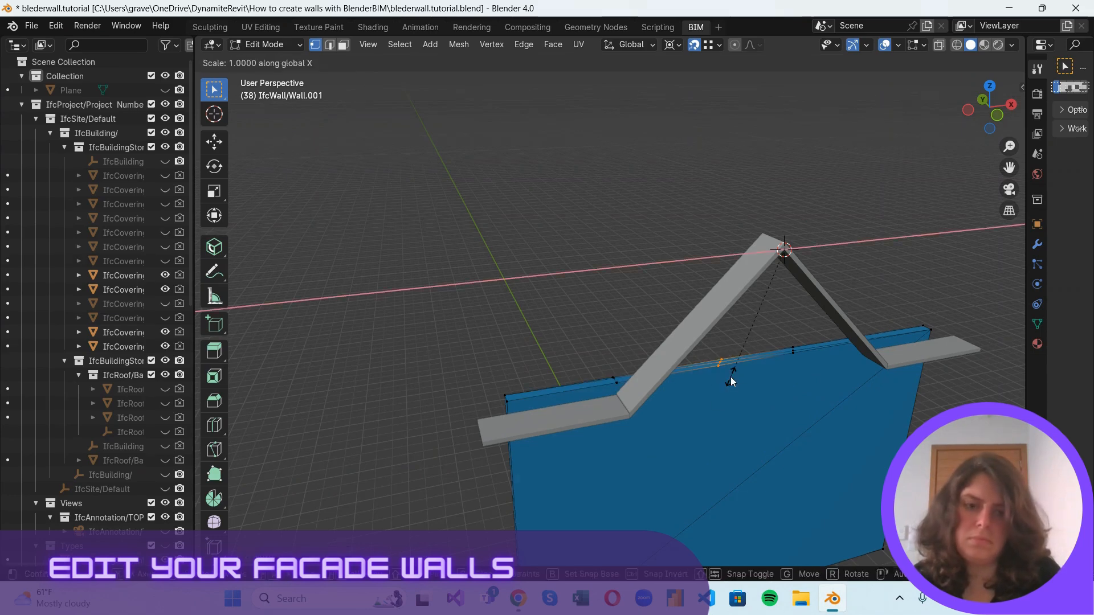
pyautogui.press('0')
pyautogui.click(731, 377)
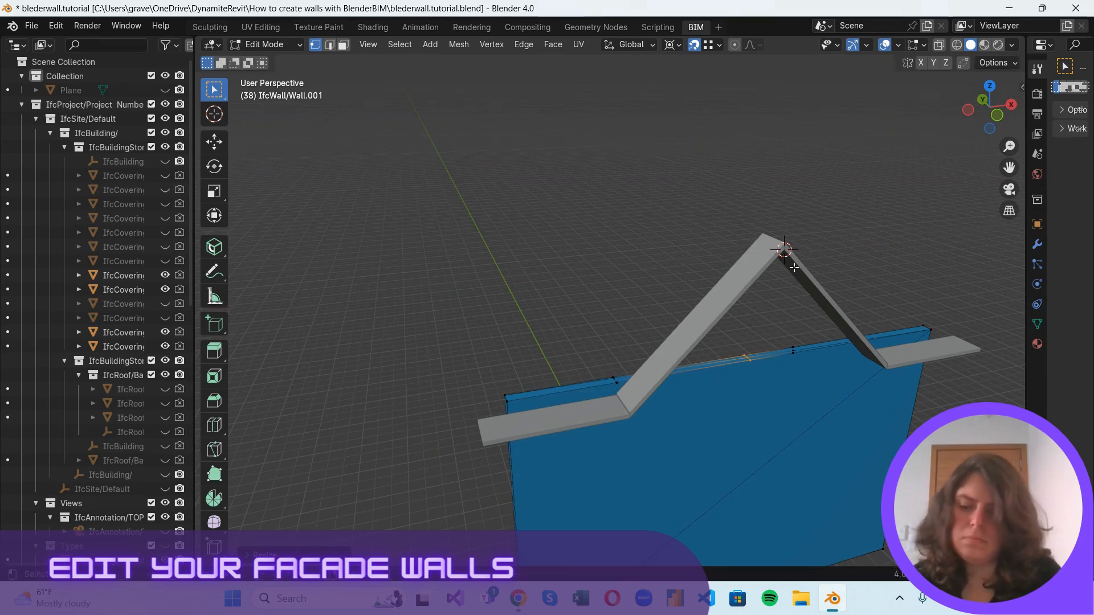
# Move the 3D cursor to the soffit's other lower corner and scale the third cut's vertices to 0 along X.
pyautogui.keyDown('shift'); pyautogui.moveTo(795, 268); pyautogui.dragTo(891, 380, button='right'); pyautogui.keyUp('shift')
pyautogui.click(792, 350)
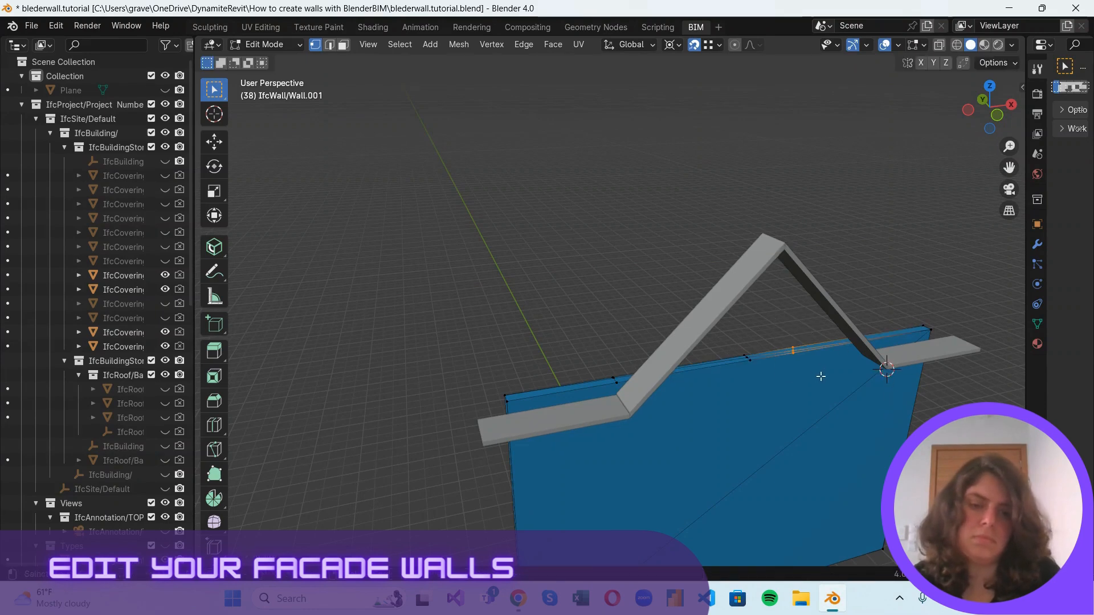
pyautogui.press('s')
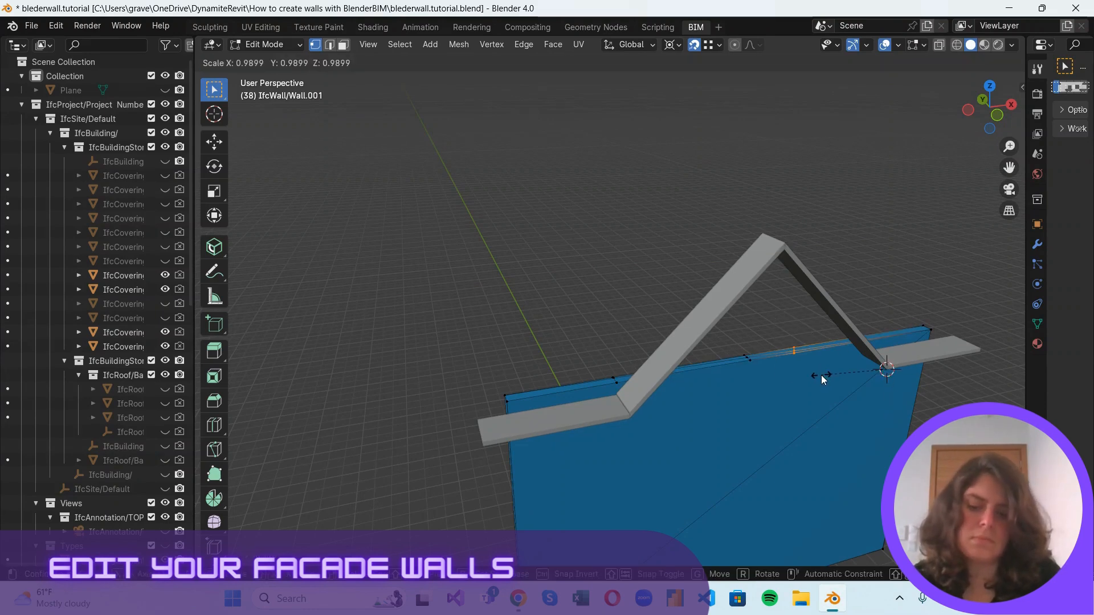
pyautogui.write('x0')
pyautogui.press('Return')
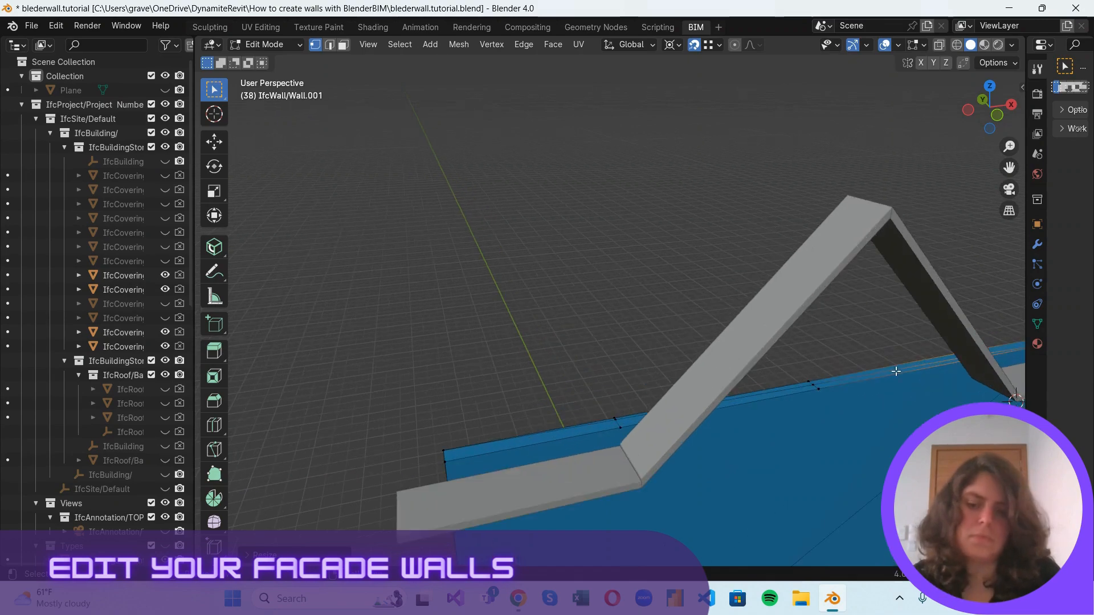
# In back view, move the middle cut's vertices straight up along Z to the soffit's peak to form the gable.
pyautogui.moveTo(989, 109); pyautogui.dragTo(647, 122)
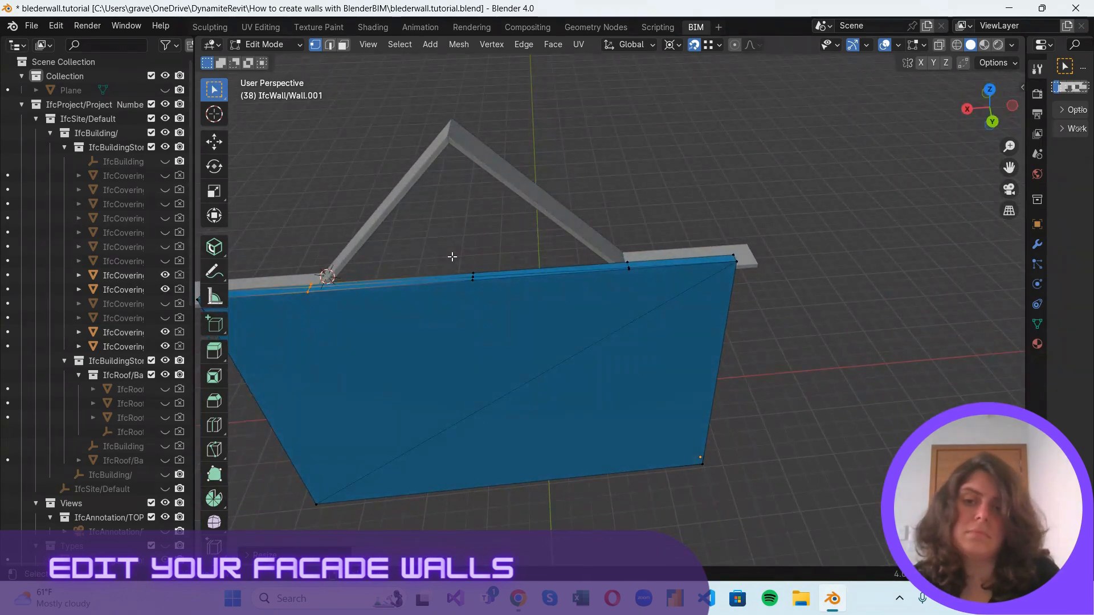
pyautogui.keyDown('shift'); pyautogui.moveTo(452, 257); pyautogui.dragTo(489, 298); pyautogui.keyUp('shift')
pyautogui.click(474, 254)
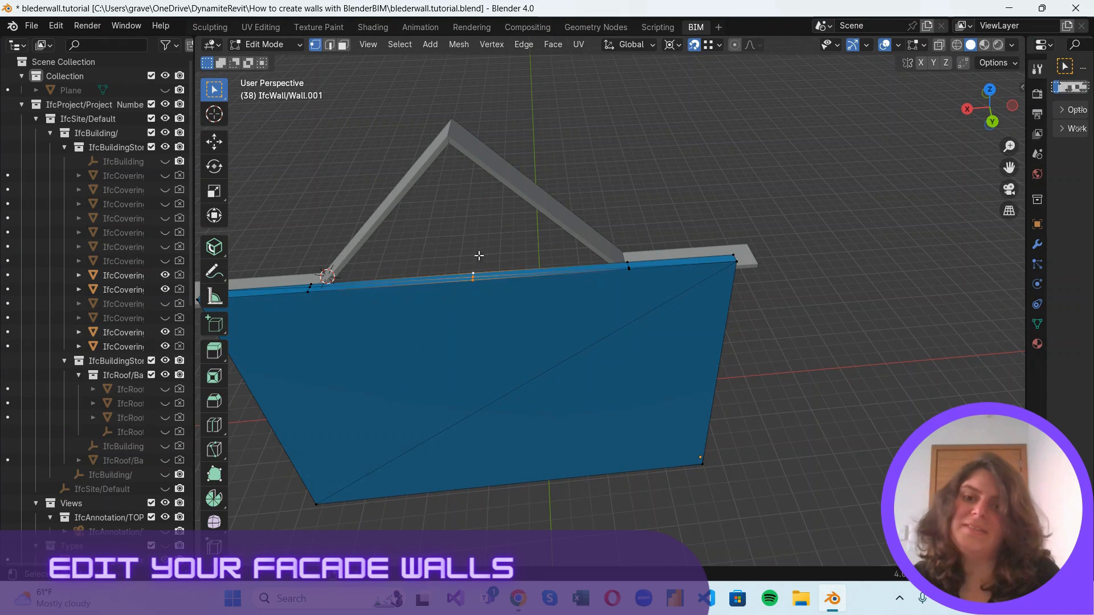
pyautogui.click(991, 121)
pyautogui.press('g')
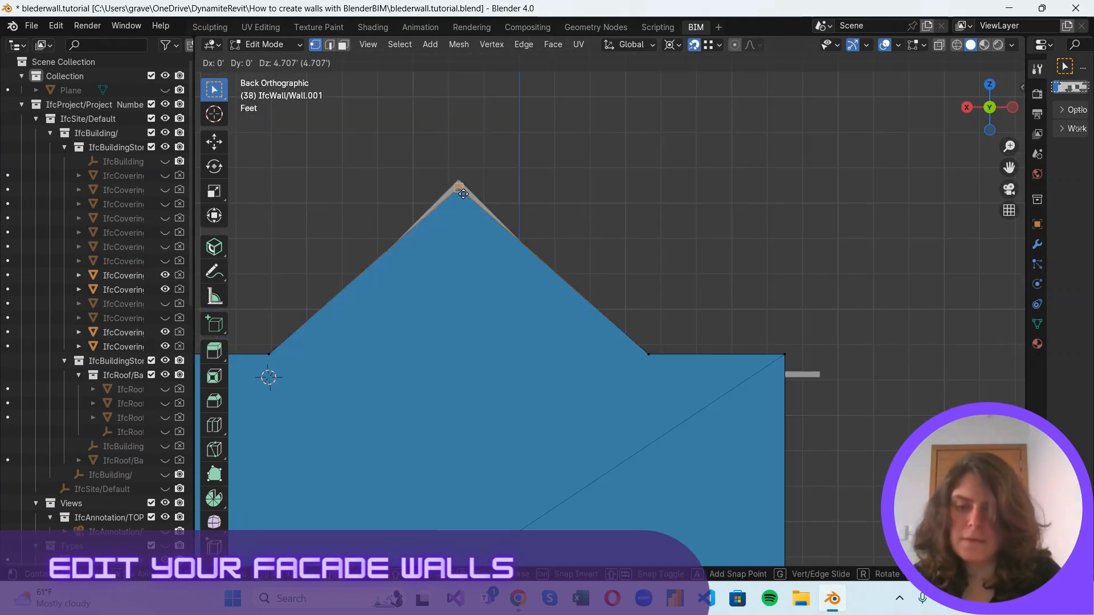
pyautogui.click(482, 167)
# Return to Object Mode, unhide the whole building and hide the floor plan annotation again.
pyautogui.scroll(-2, 798, 131)
pyautogui.moveTo(973, 106); pyautogui.dragTo(813, 256)
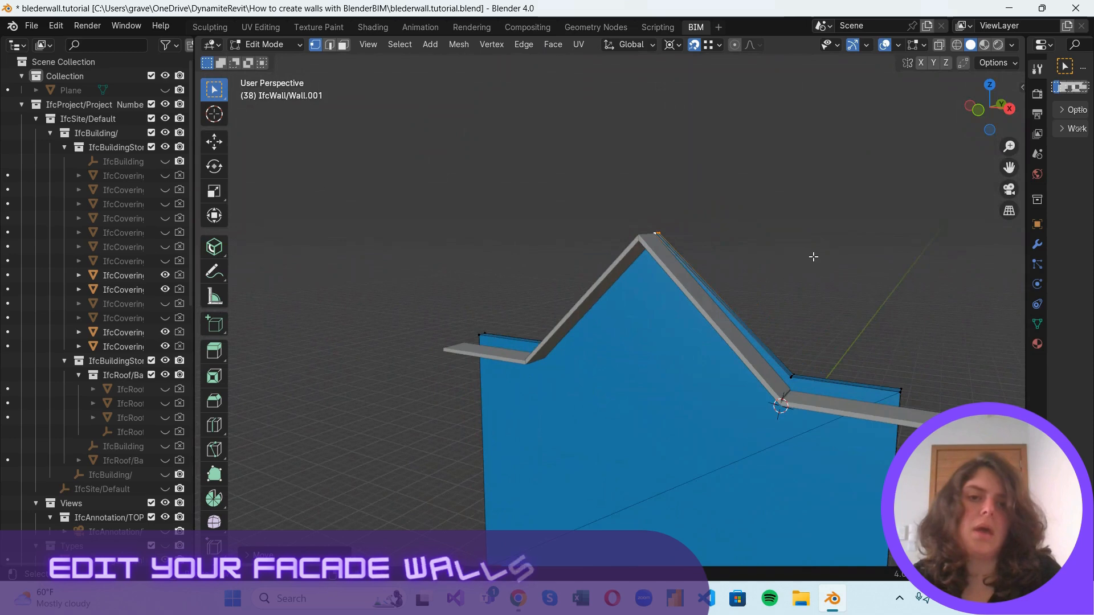
pyautogui.click(296, 45)
pyautogui.click(292, 60)
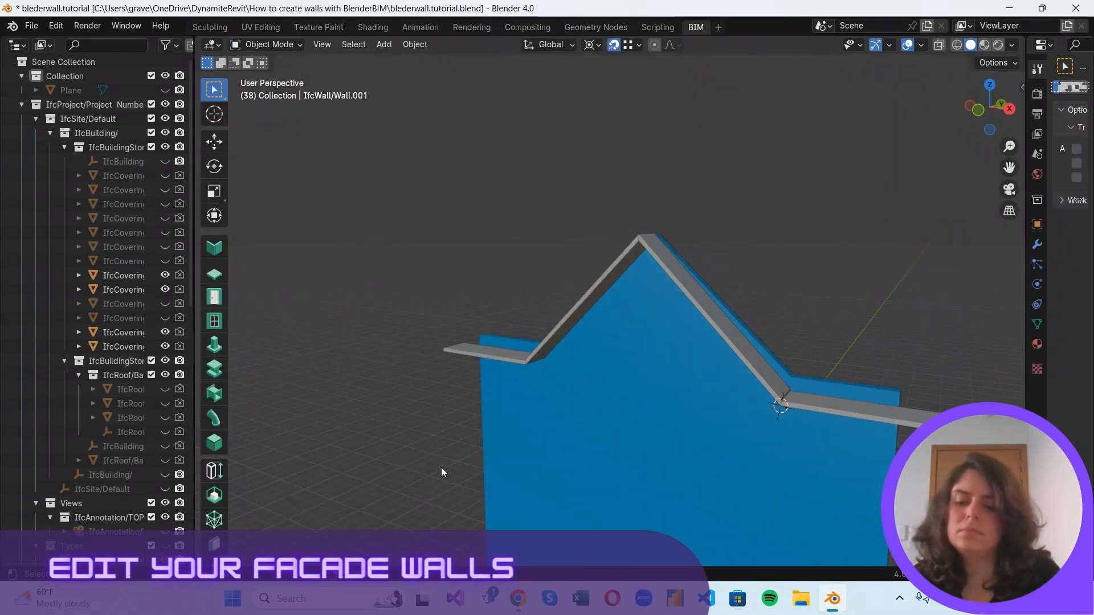
pyautogui.hotkey('alt', 'h')
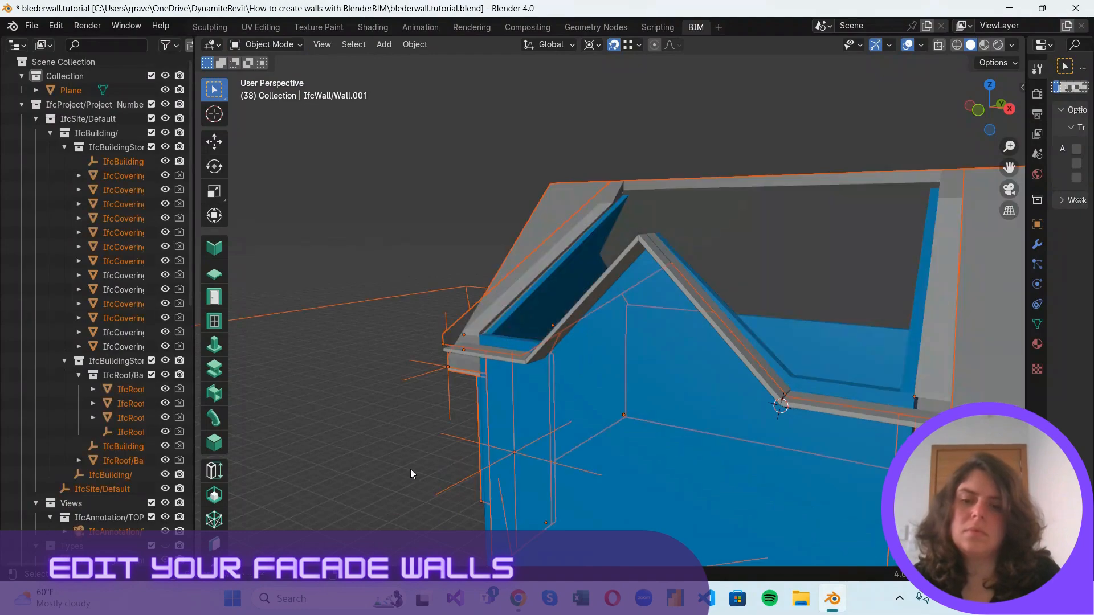
pyautogui.click(361, 299)
# Examine the reshaped walls and the roof's eaves, soffits and open edges from all sides of the building.
pyautogui.scroll(-3, 364, 302)
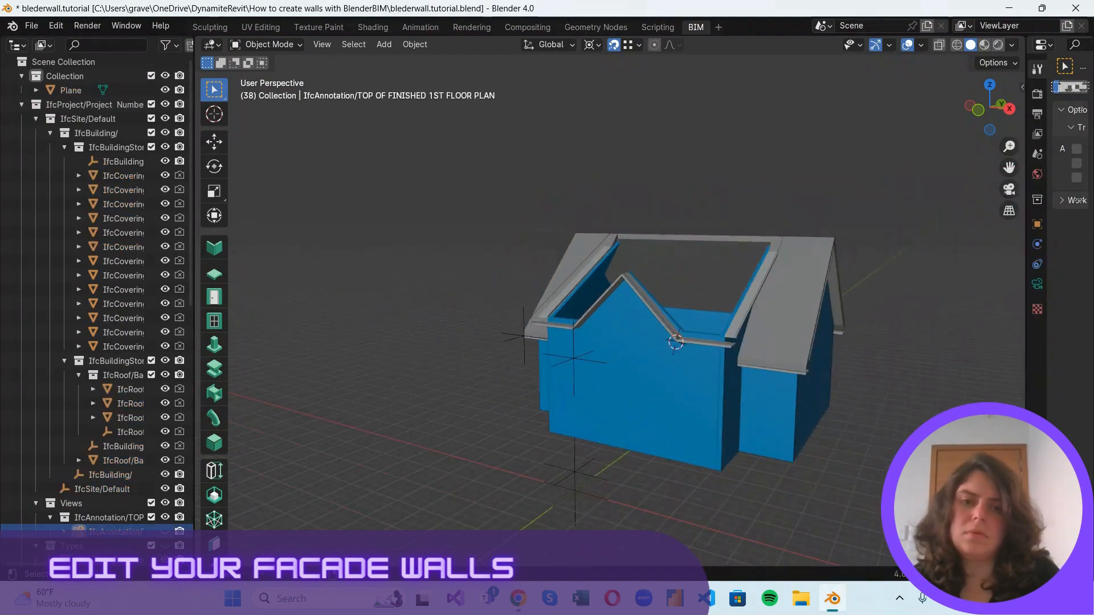
pyautogui.scroll(1, 556, 280)
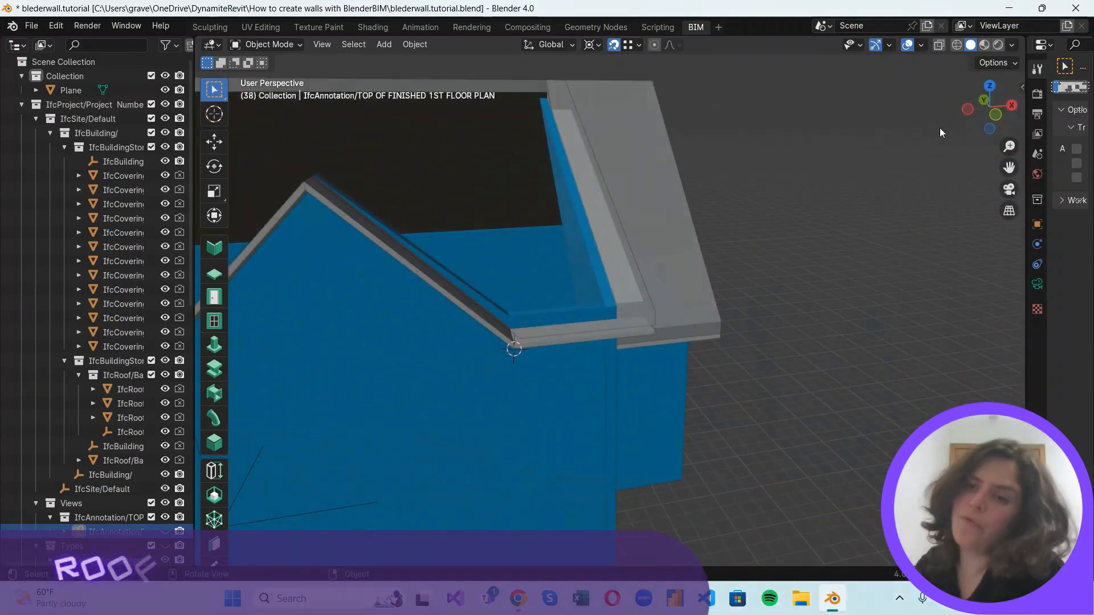
pyautogui.moveTo(970, 96); pyautogui.dragTo(246, 121)
pyautogui.scroll(-4, 512, 315)
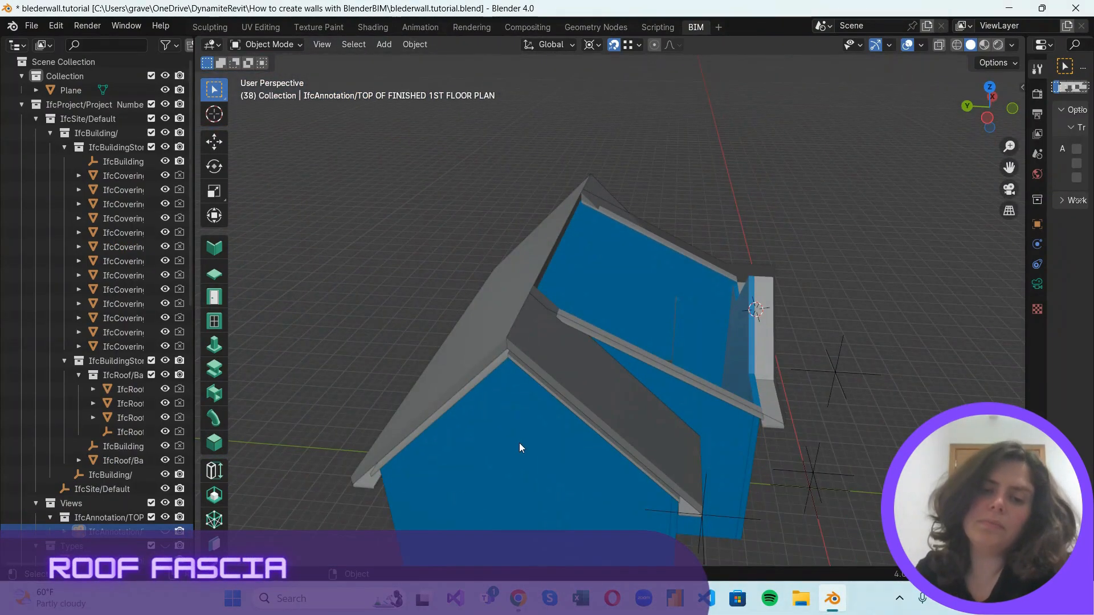
pyautogui.moveTo(525, 435); pyautogui.dragTo(580, 387, button='middle')
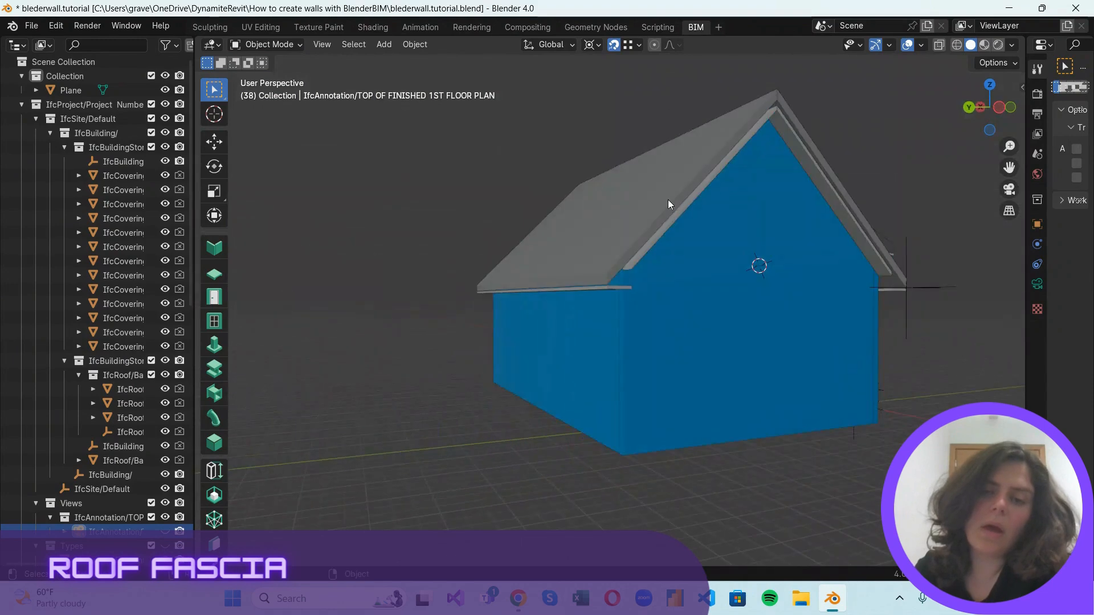
pyautogui.scroll(3, 668, 200)
pyautogui.scroll(3, 659, 218)
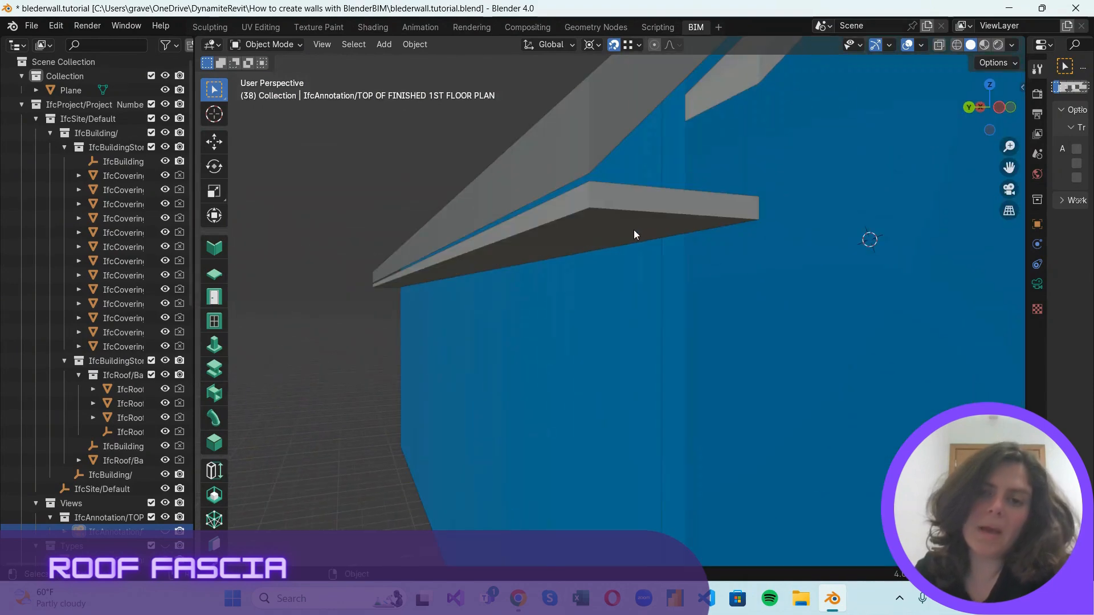
pyautogui.scroll(-5, 633, 230)
pyautogui.moveTo(650, 302); pyautogui.dragTo(558, 339, button='middle')
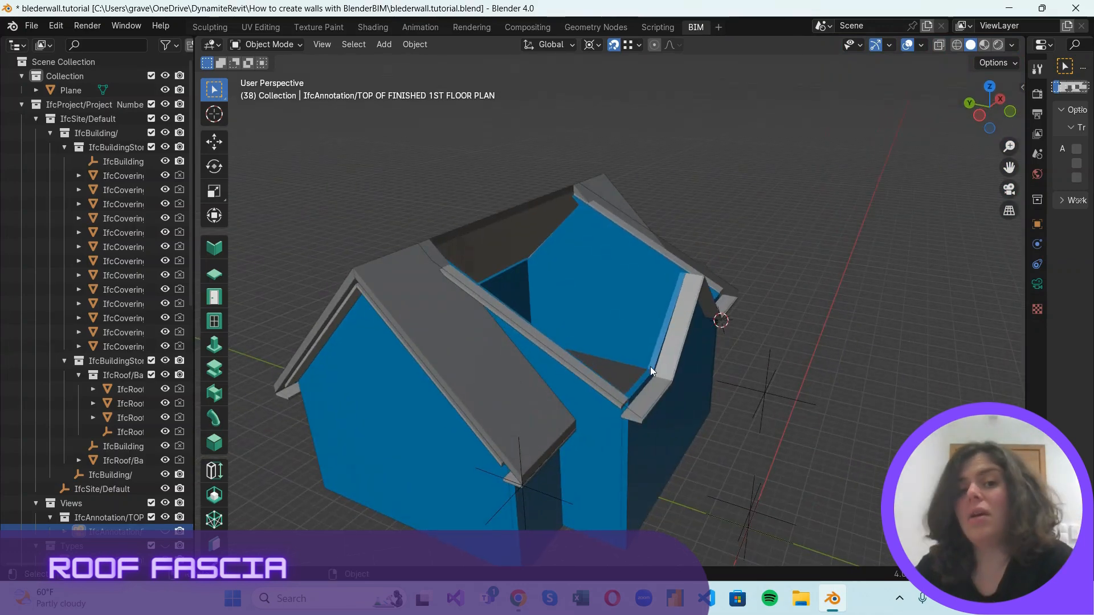
pyautogui.scroll(-1, 669, 388)
pyautogui.scroll(3, 669, 388)
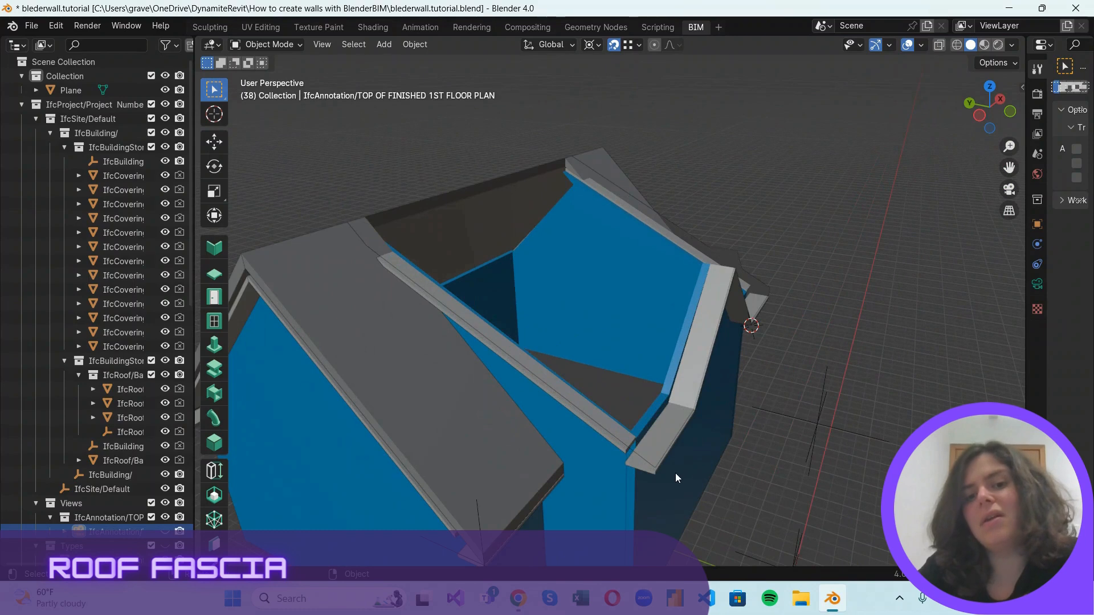
# Widen the properties editor beside the 3D viewport and bring the building's gable end into view.
pyautogui.moveTo(1028, 296); pyautogui.dragTo(843, 302)
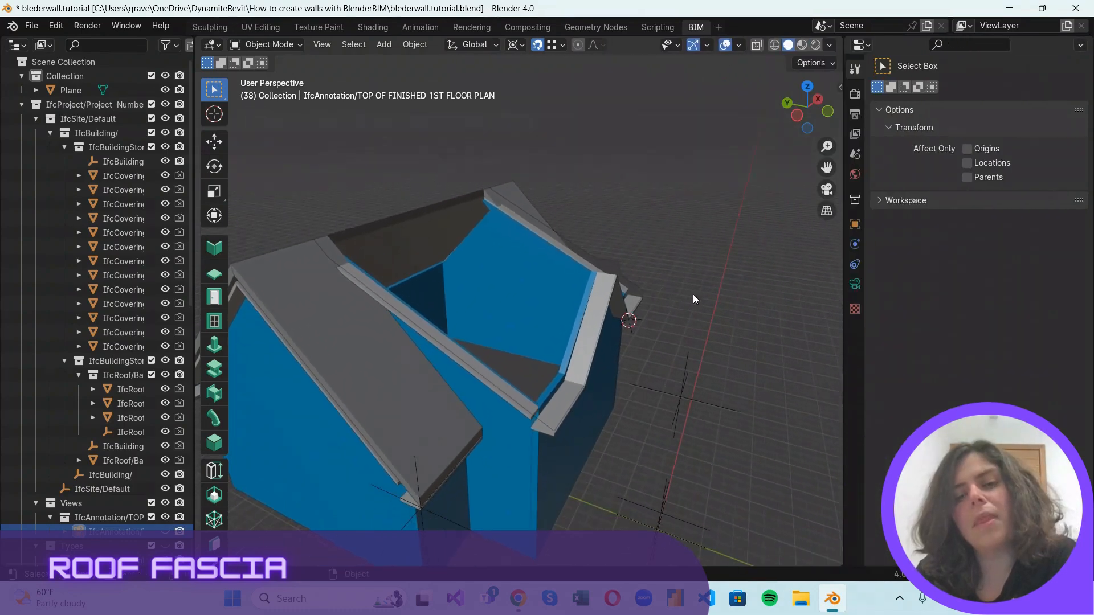
pyautogui.scroll(-4, 693, 294)
pyautogui.scroll(1, 645, 382)
pyautogui.moveTo(510, 418); pyautogui.dragTo(399, 245, button='middle')
pyautogui.scroll(5, 421, 299)
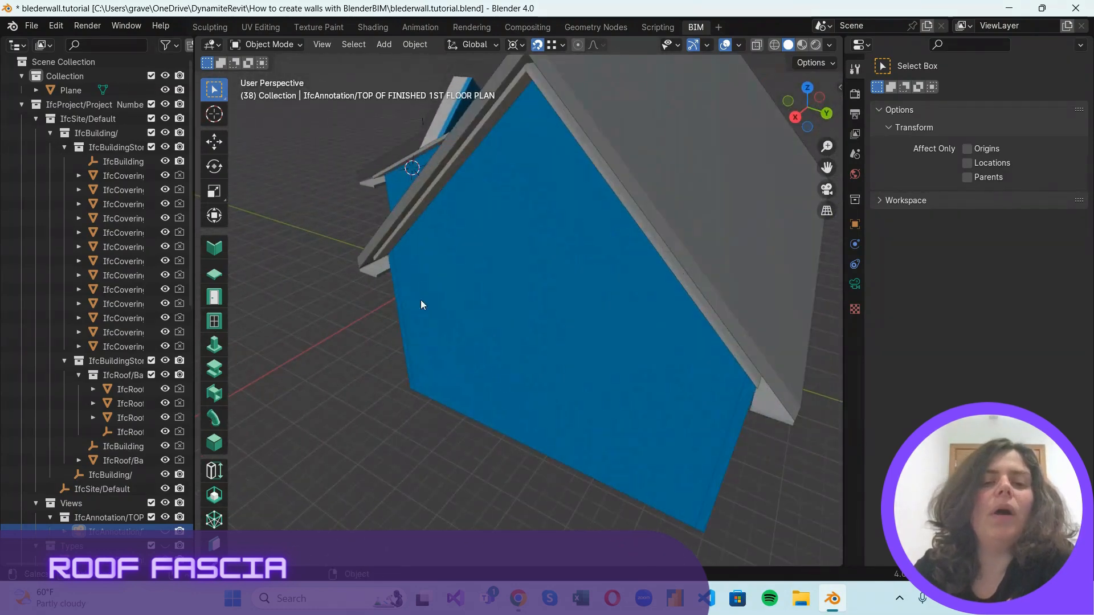
# Narrow the properties editor to enlarge the 3D viewport around the building's gable end.
pyautogui.scroll(2, 376, 269)
pyautogui.scroll(-6, 407, 308)
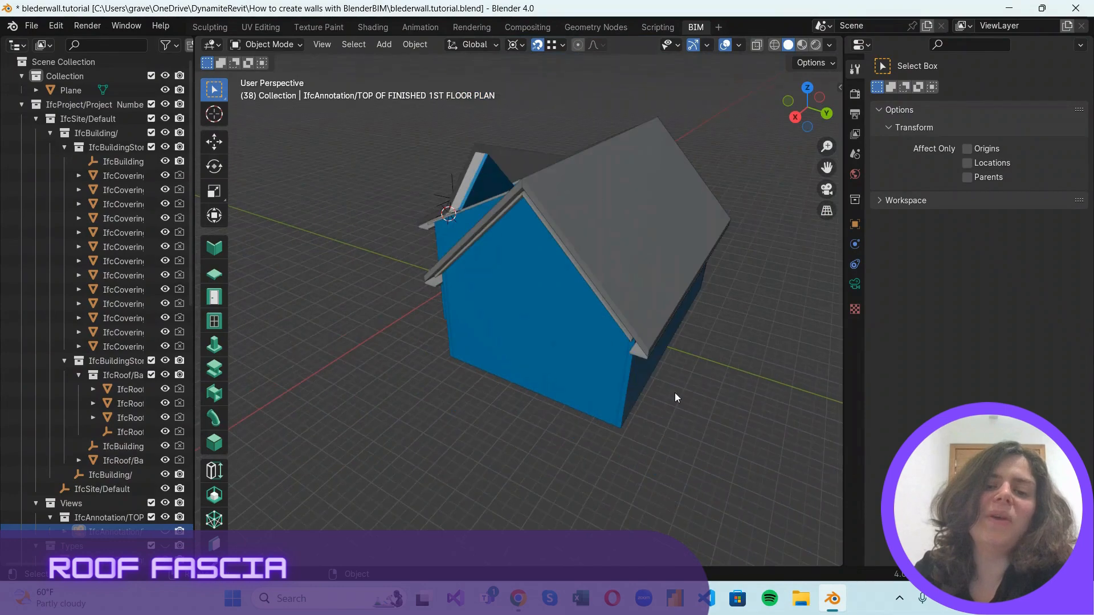
pyautogui.scroll(2, 614, 381)
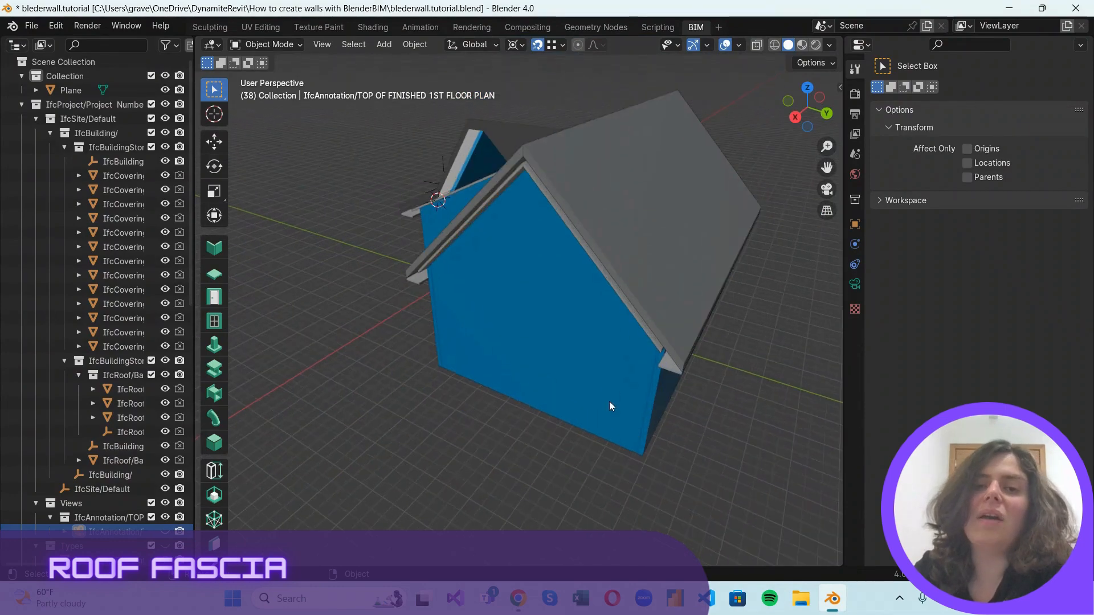
pyautogui.moveTo(609, 401)
pyautogui.mouseDown(button='middle')
pyautogui.moveTo(579, 412)
pyautogui.moveTo(589, 384)
pyautogui.moveTo(619, 411)
pyautogui.mouseUp(button='middle')
pyautogui.scroll(2, 419, 311)
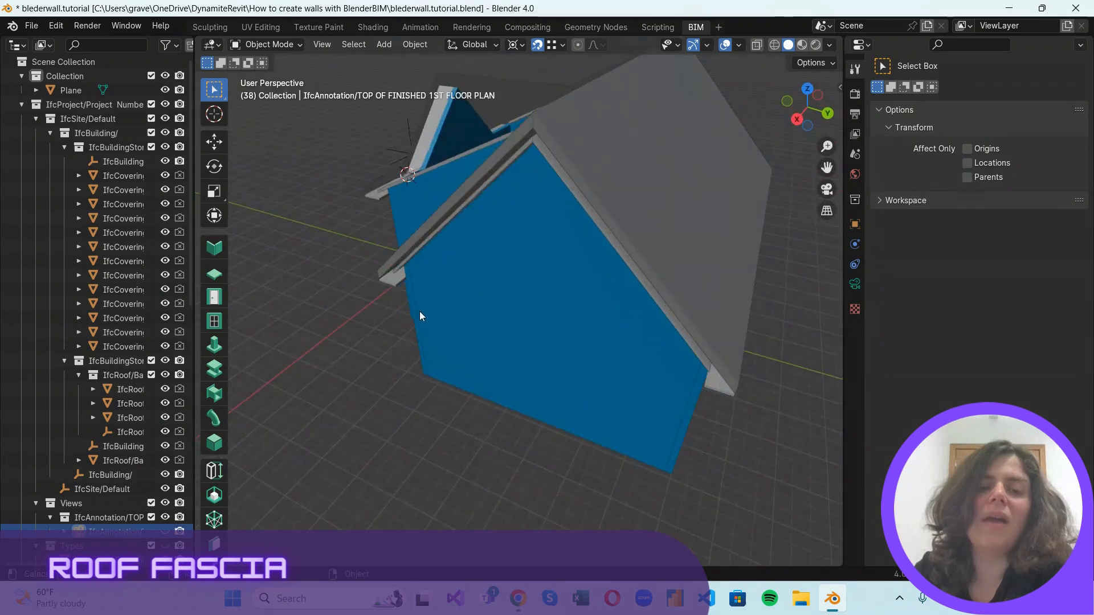
pyautogui.scroll(1, 420, 315)
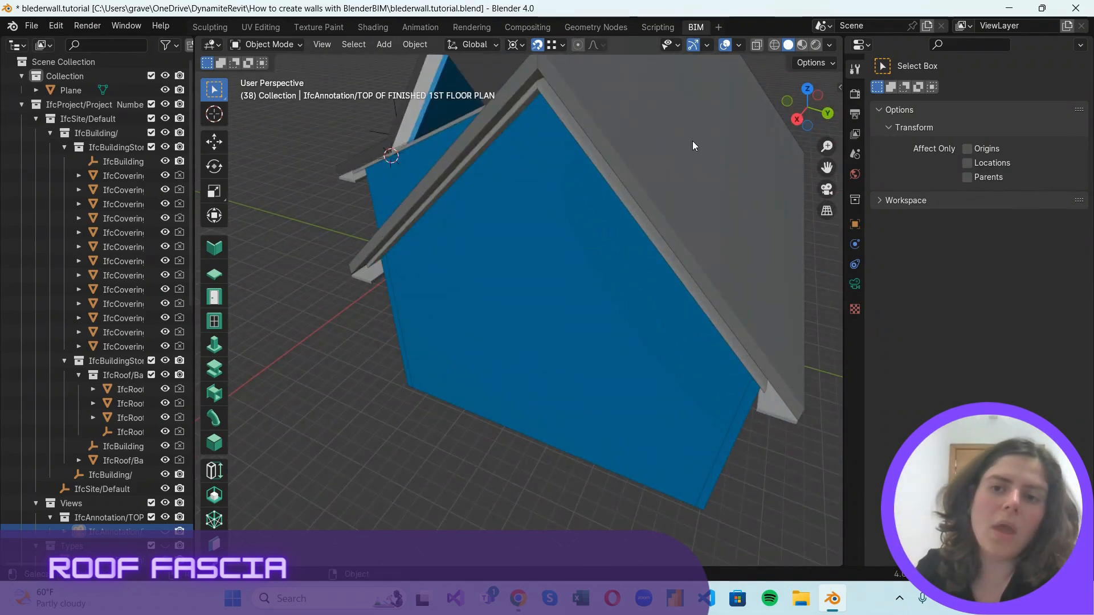
pyautogui.moveTo(846, 255); pyautogui.dragTo(885, 257)
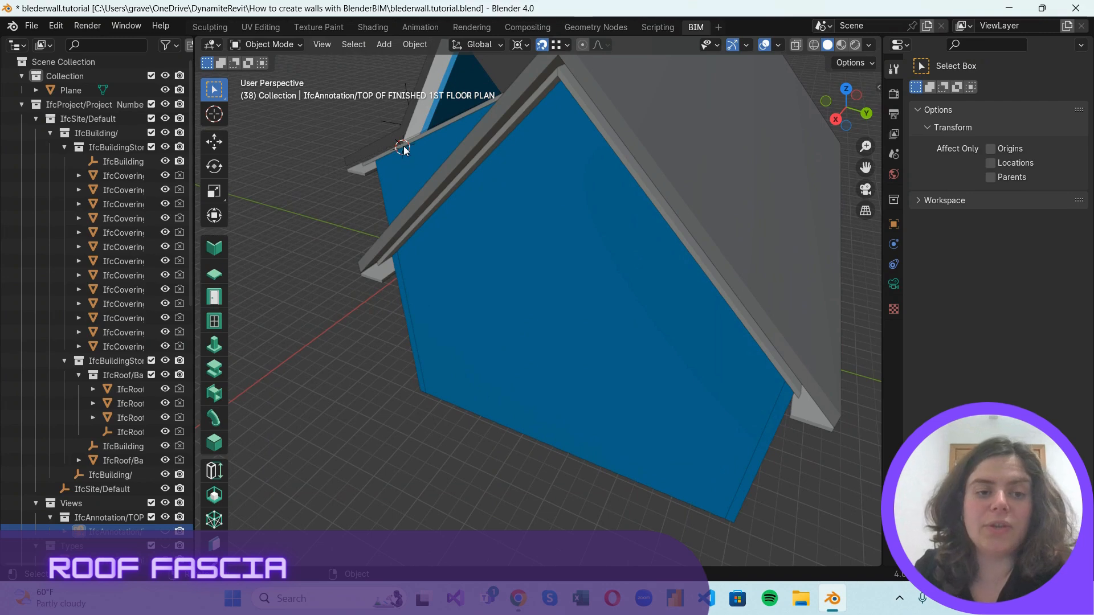
# Move the 3D cursor onto the lower eave corner of the roof at the gable end, beside the recess.
pyautogui.press('g')
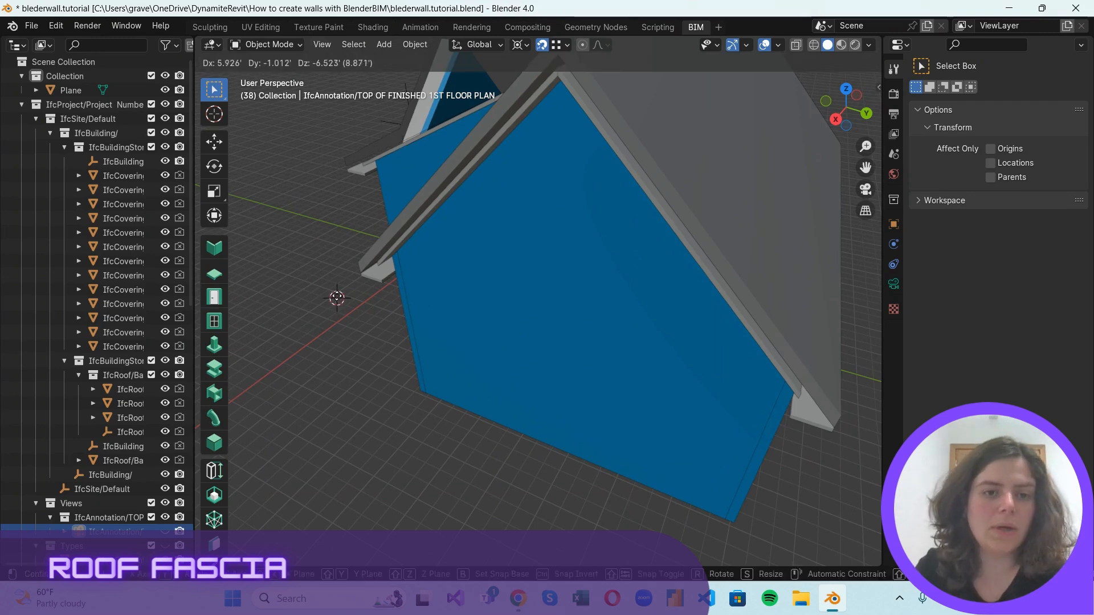
pyautogui.click(351, 254)
pyautogui.scroll(3, 352, 256)
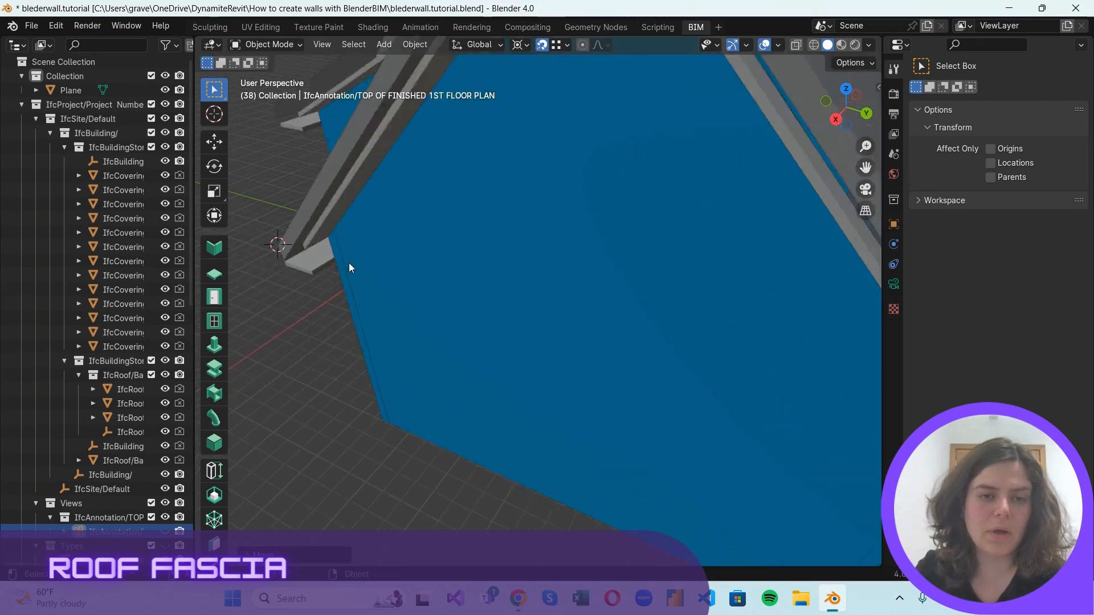
pyautogui.scroll(-5, 443, 235)
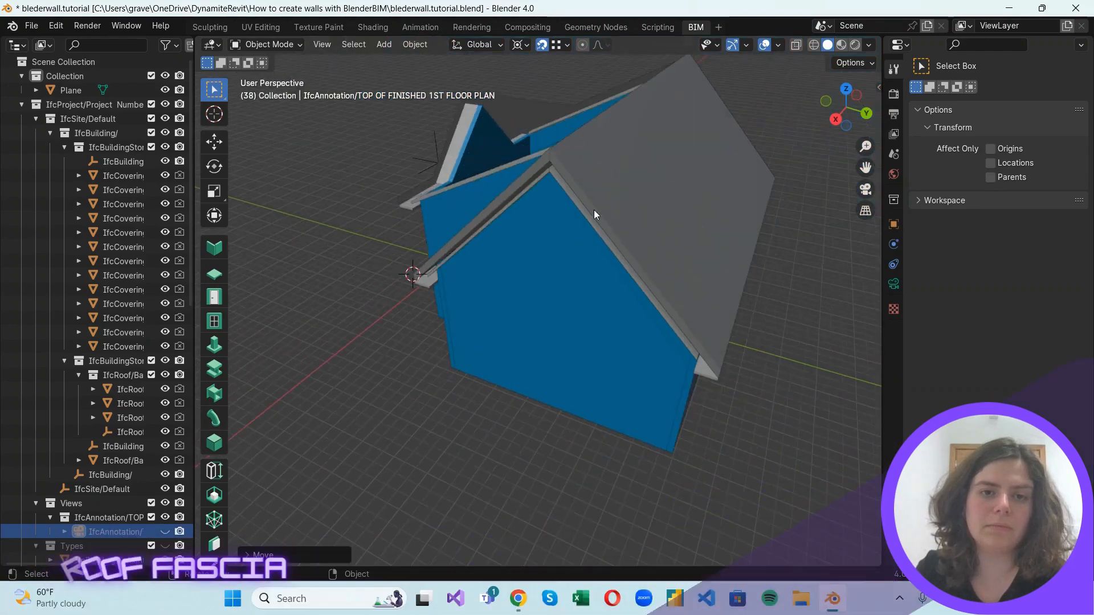
pyautogui.moveTo(820, 108); pyautogui.dragTo(225, 66)
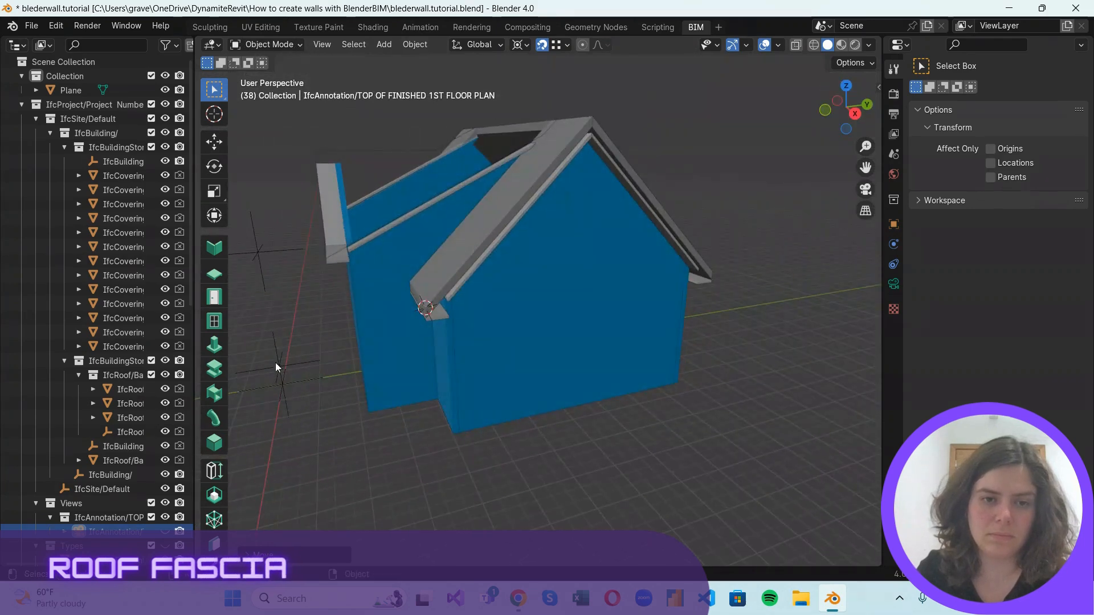
pyautogui.scroll(4, 384, 340)
pyautogui.scroll(-2, 409, 344)
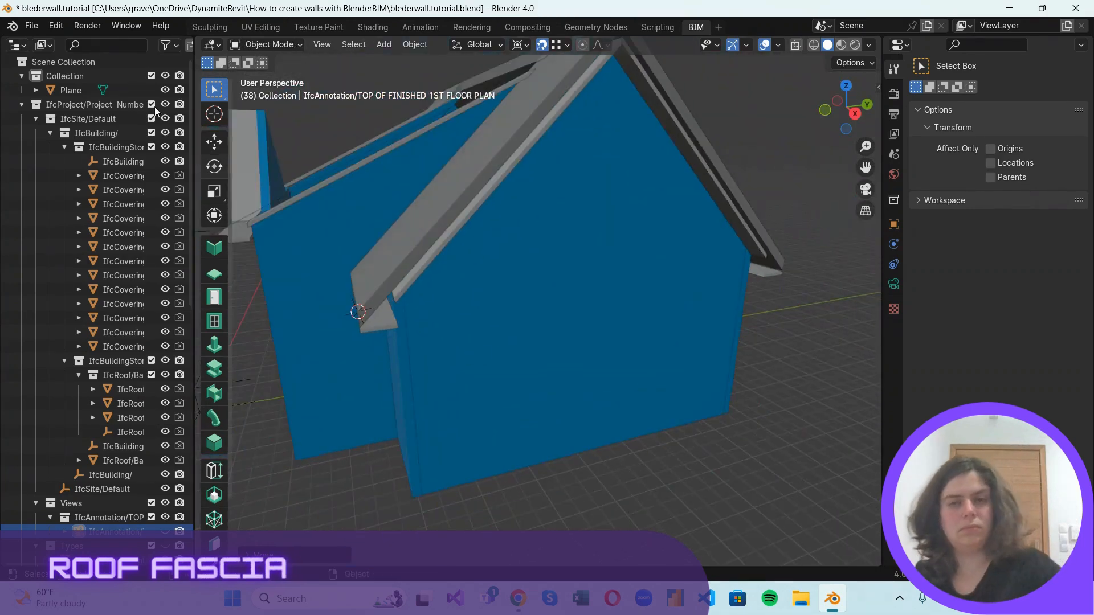
pyautogui.scroll(-3, 489, 308)
pyautogui.scroll(2, 474, 314)
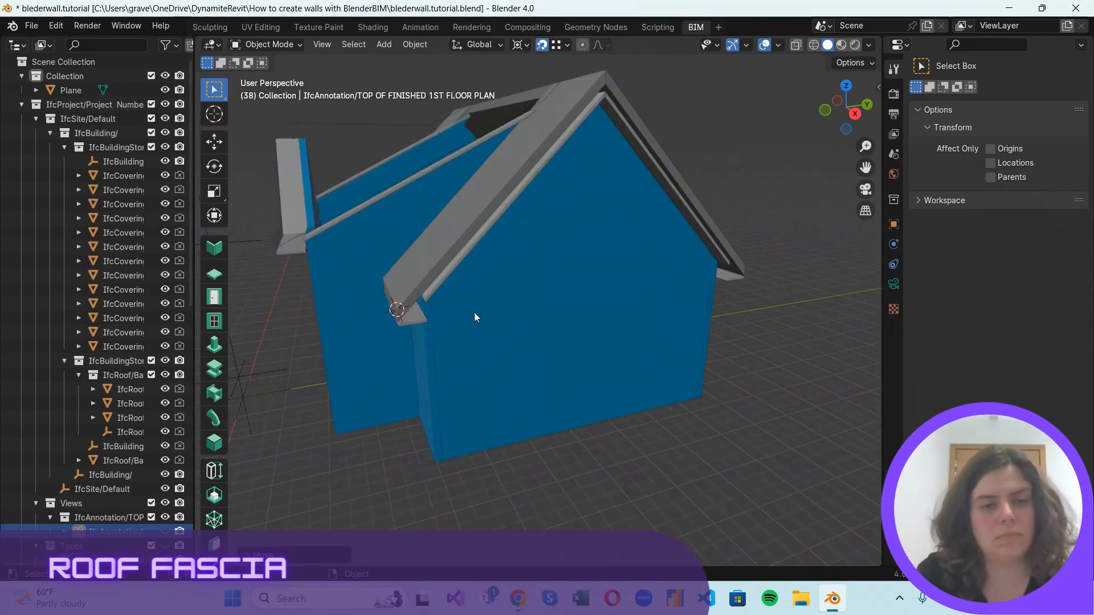
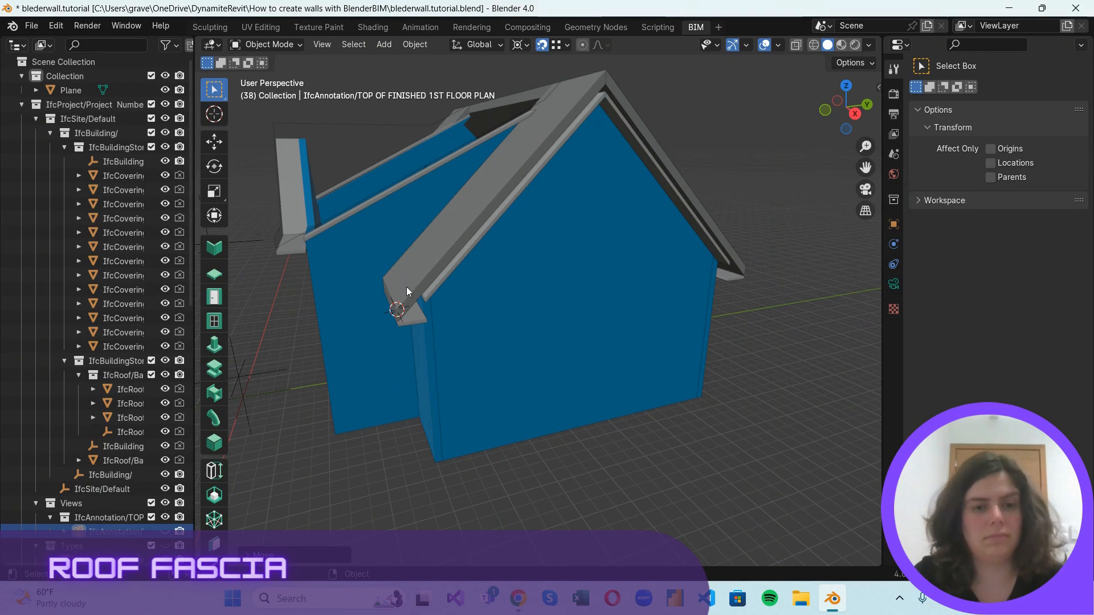
# Add a plane at the 3D cursor on the roof's eave corner and merge its vertices at center into a single vertex.
pyautogui.scroll(3, 406, 291)
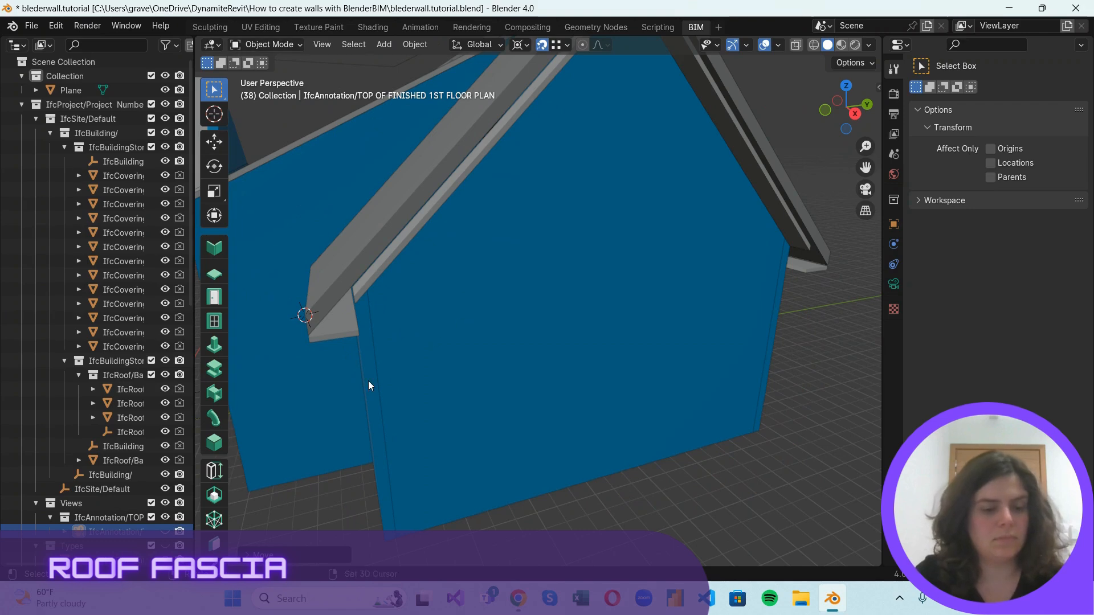
pyautogui.hotkey('shift', 'a')
pyautogui.moveTo(385, 292)
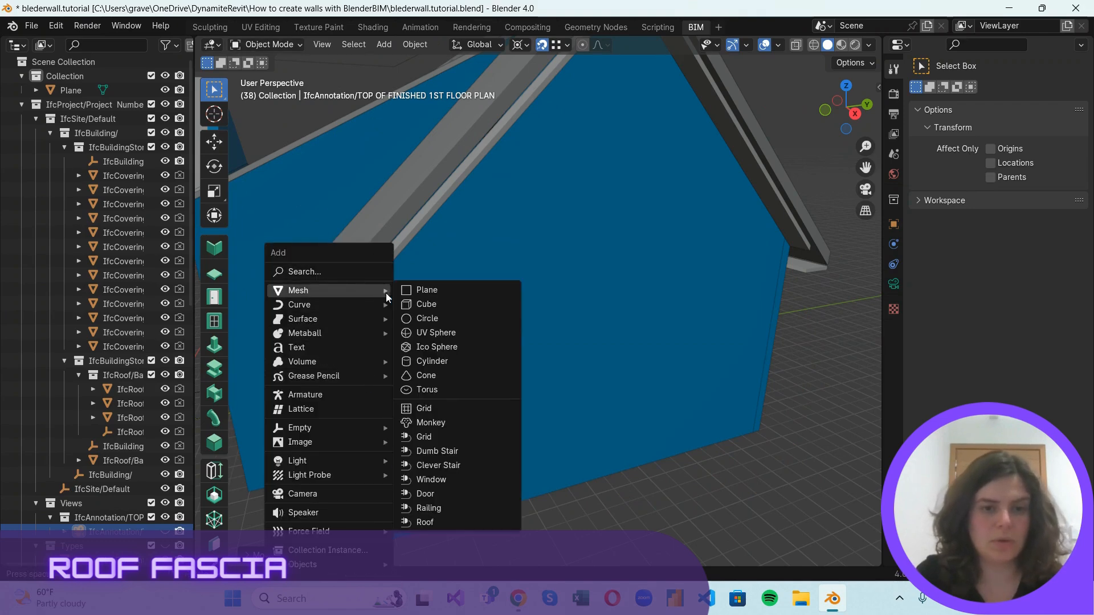
pyautogui.click(473, 291)
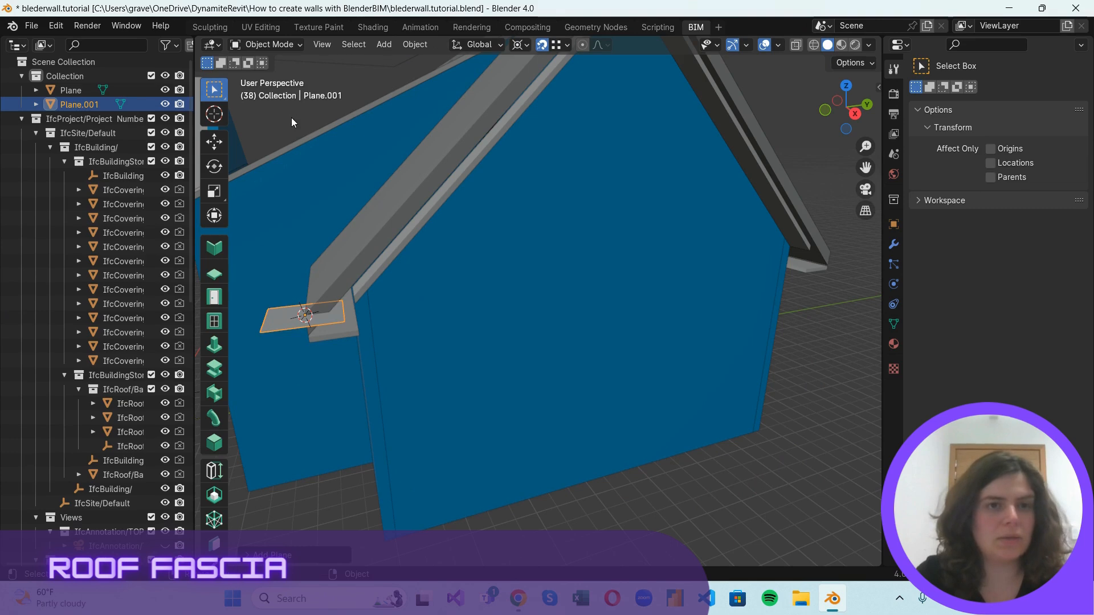
pyautogui.press('Tab')
pyautogui.press('m')
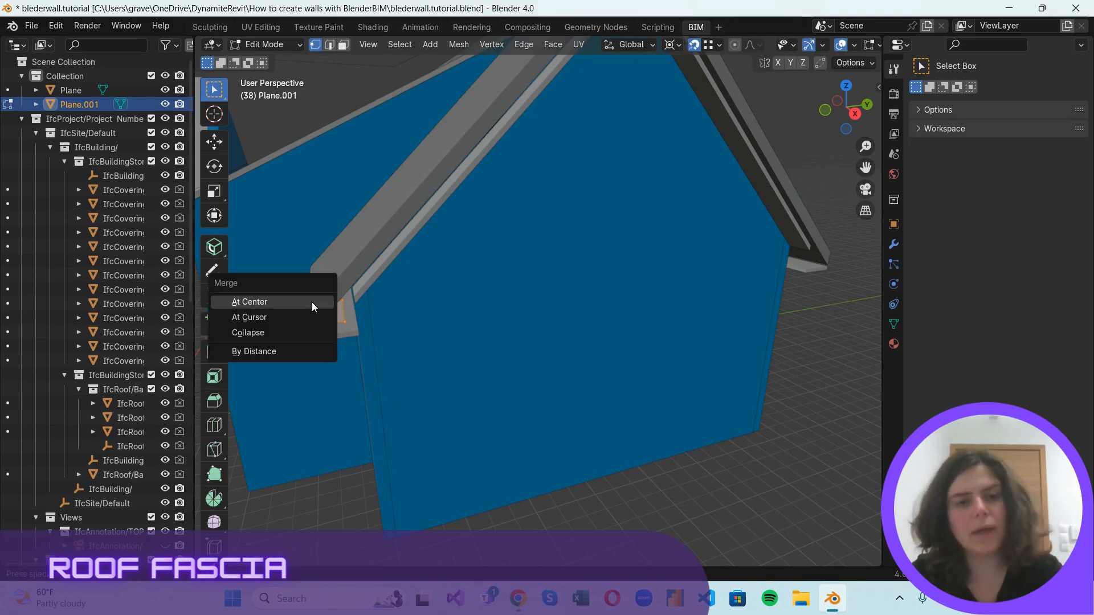
pyautogui.click(313, 306)
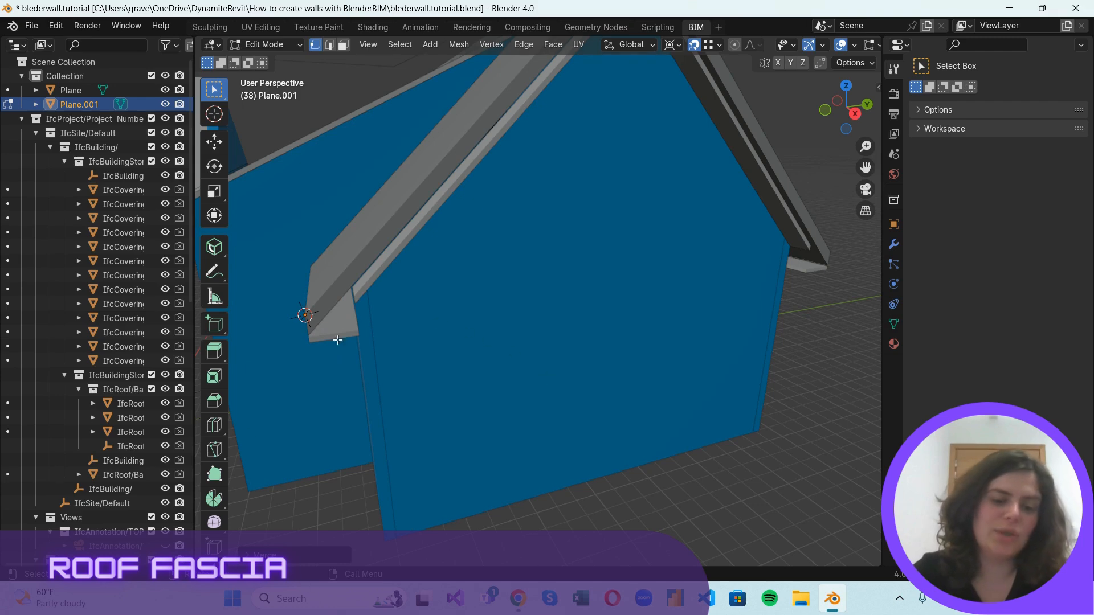
# Check the transform pivot point and the snapping options used for placing the fascia vertices.
pyautogui.scroll(-3, 523, 405)
pyautogui.scroll(2, 511, 229)
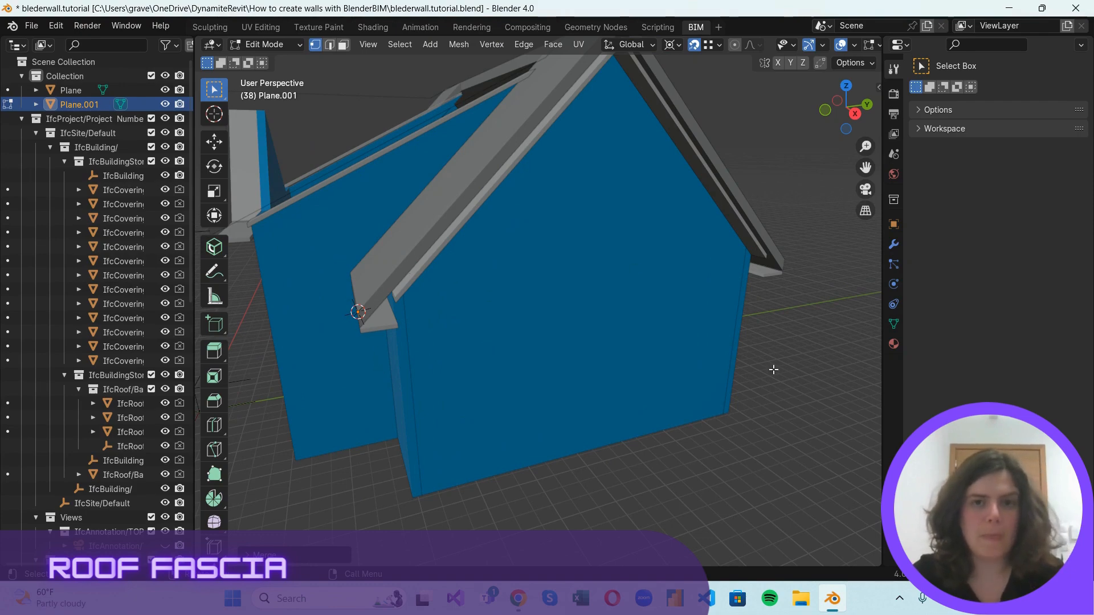
pyautogui.click(678, 47)
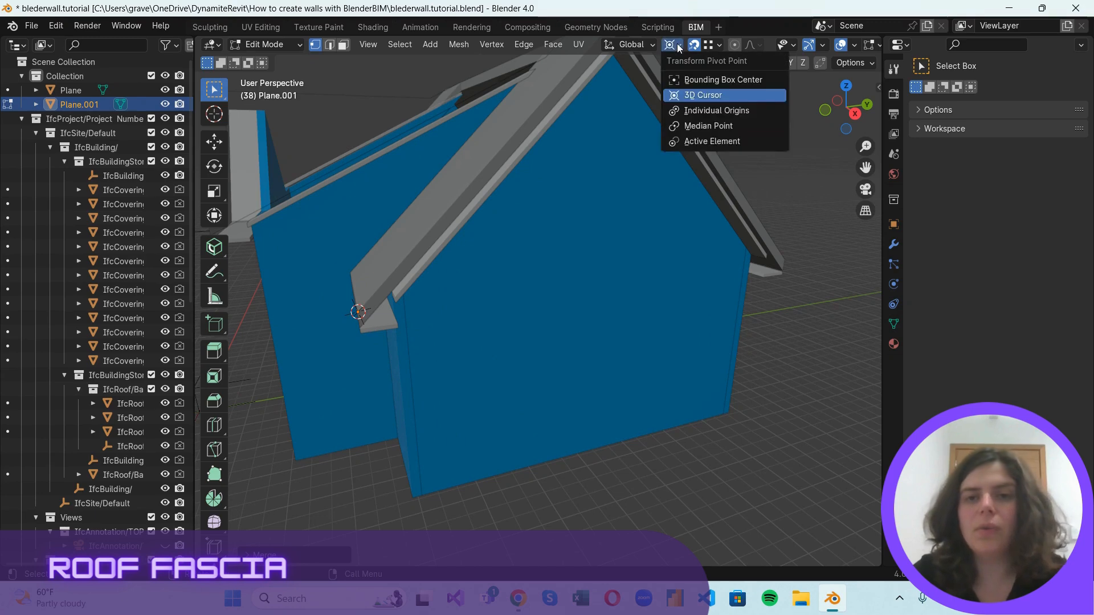
pyautogui.click(709, 47)
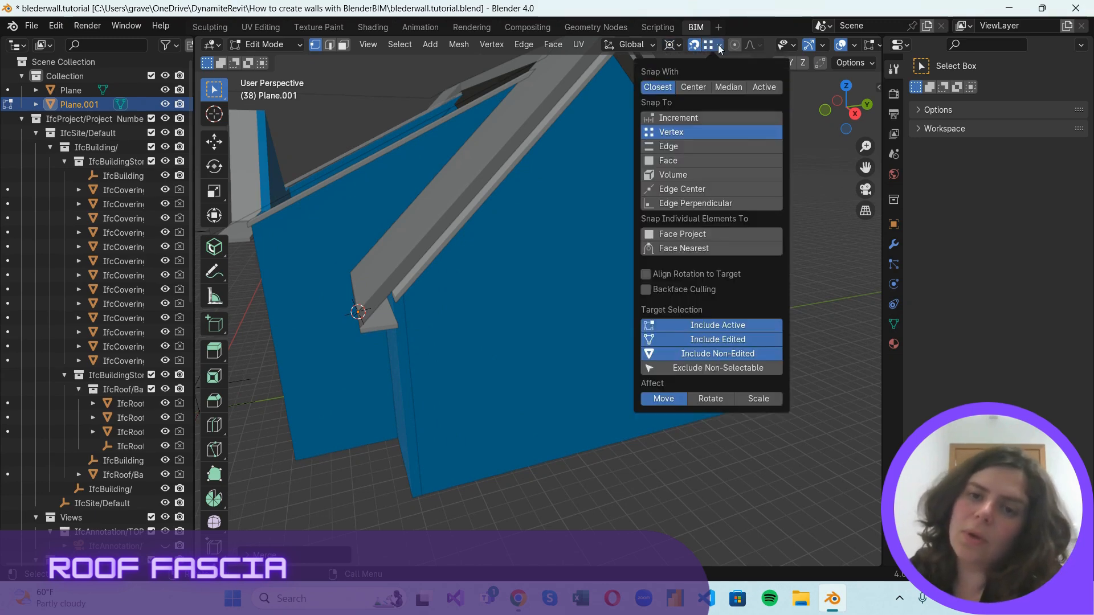
pyautogui.scroll(-2, 445, 525)
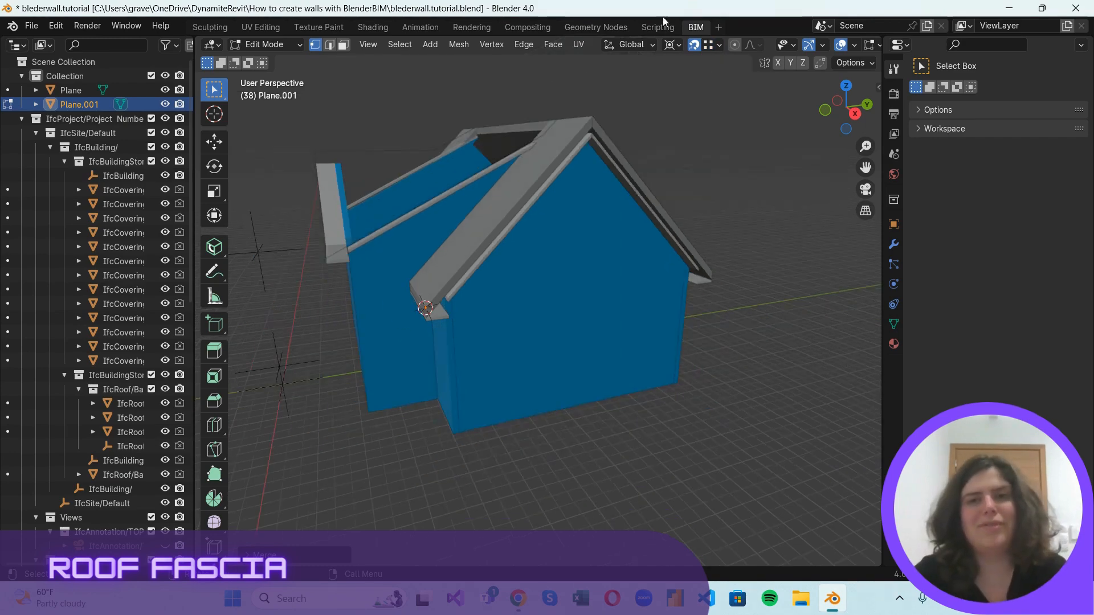
pyautogui.click(719, 44)
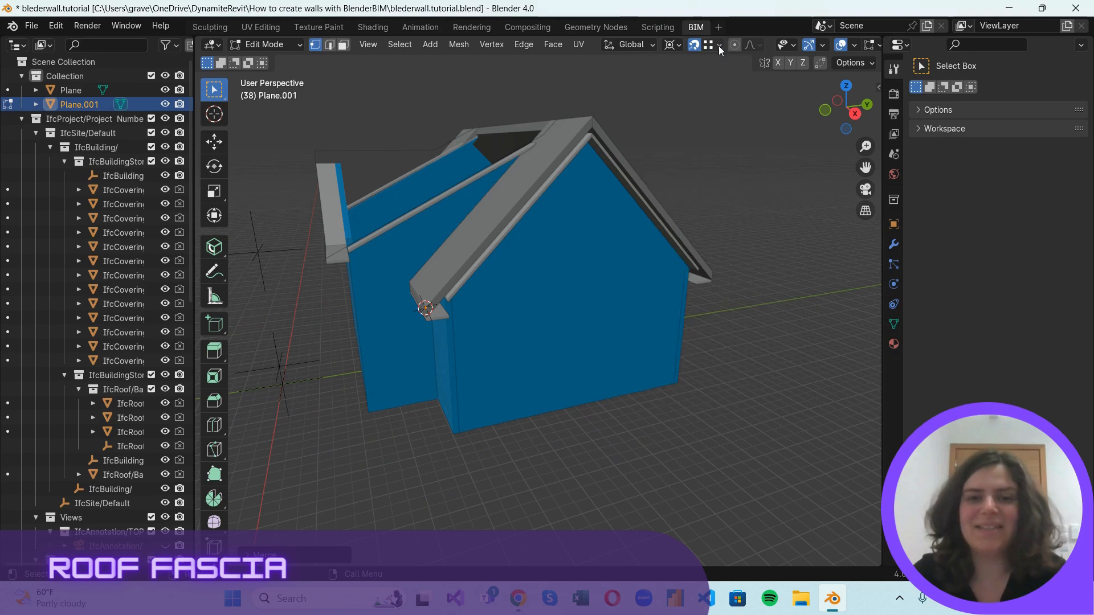
pyautogui.scroll(3, 382, 438)
pyautogui.click(718, 46)
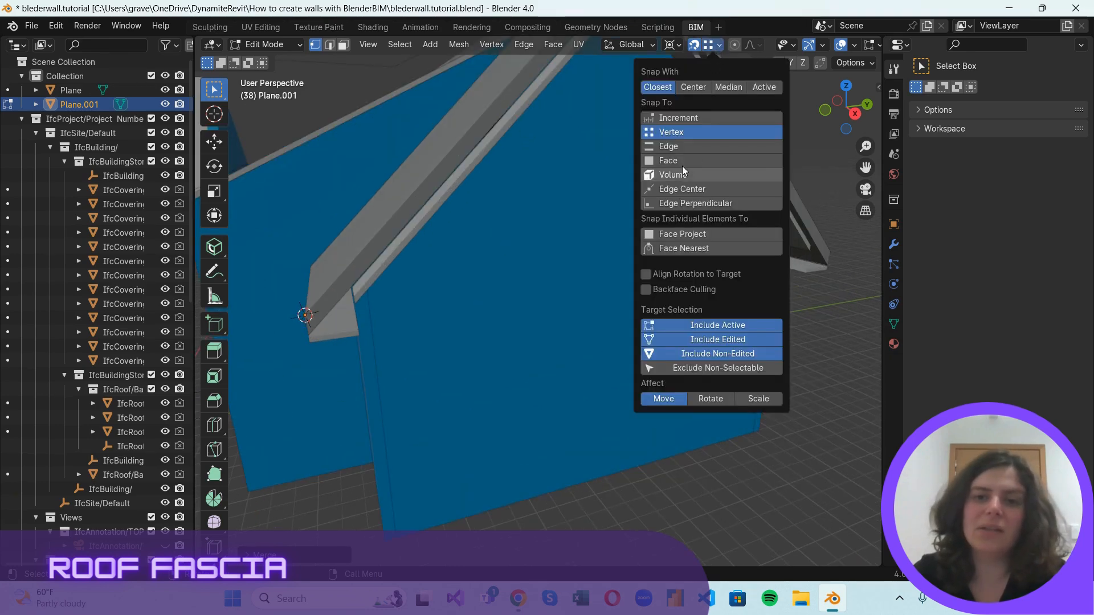
pyautogui.scroll(-4, 385, 353)
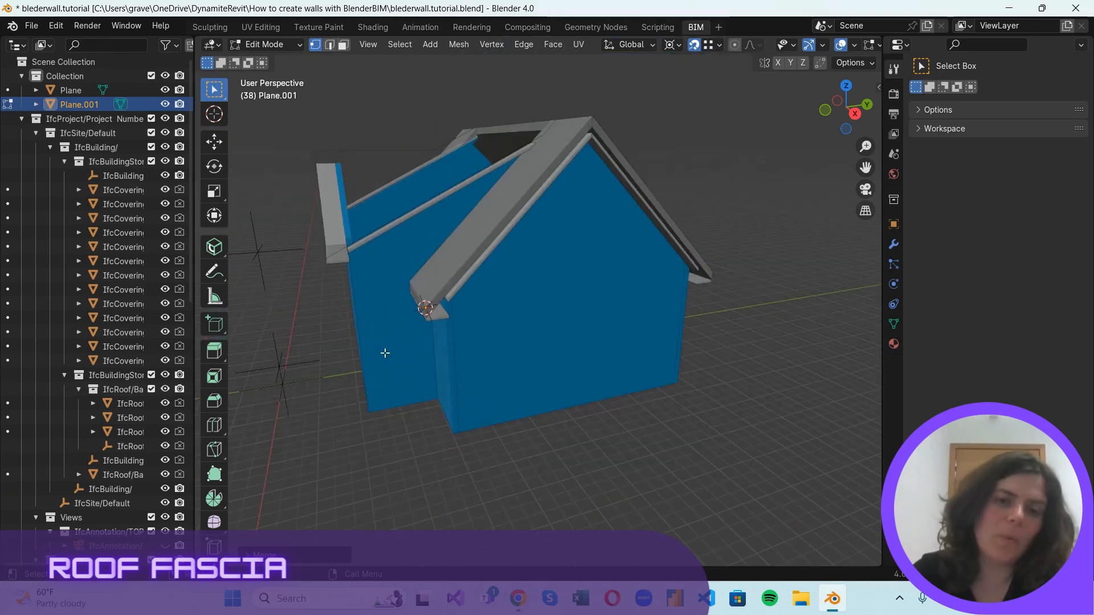
# Duplicate the vertex to the roof's outer peak at the gable, and duplicate it again to the outer corner of the opposite eave.
pyautogui.press('g')
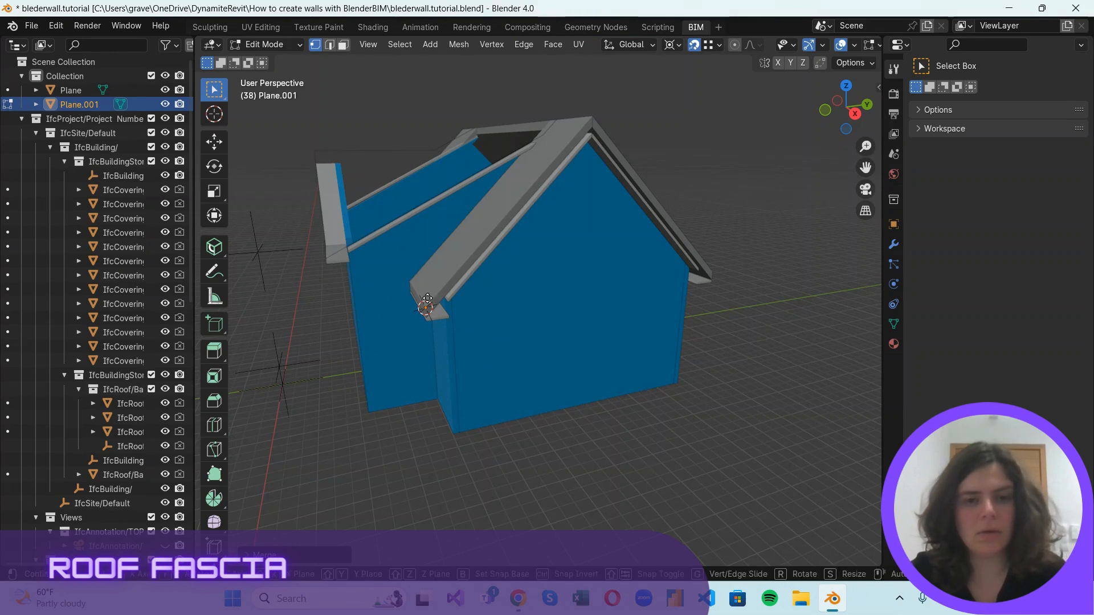
pyautogui.click(594, 109)
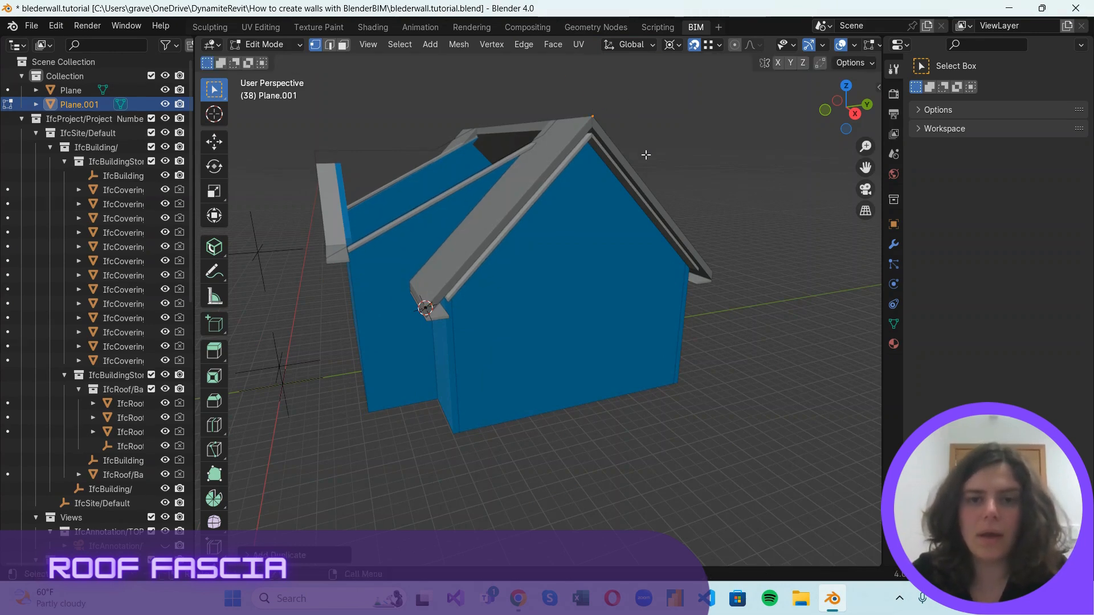
pyautogui.moveTo(647, 154); pyautogui.dragTo(519, 162, button='middle')
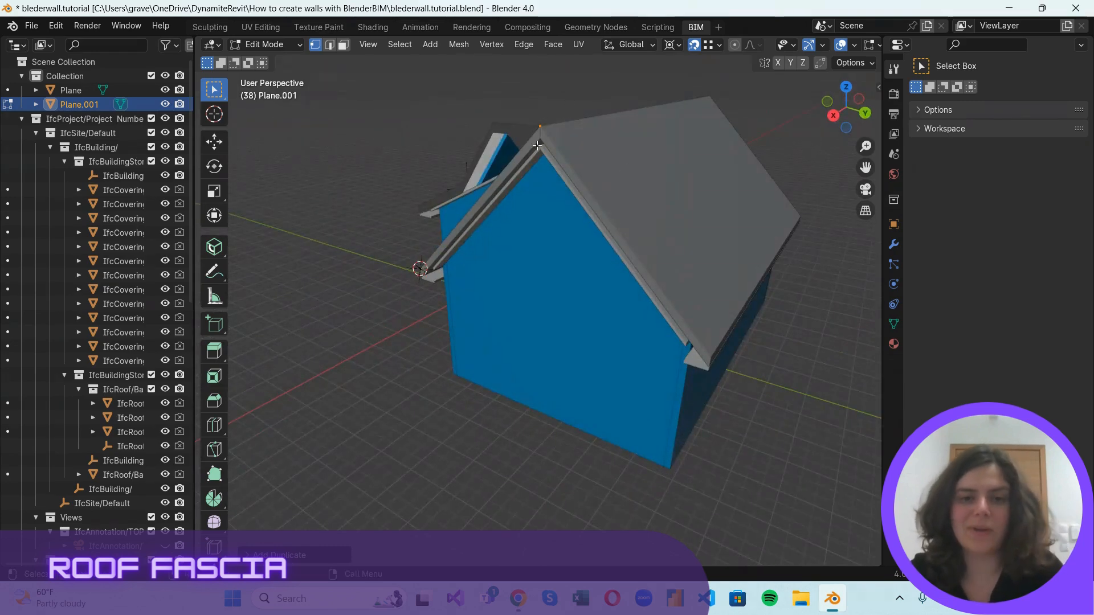
pyautogui.scroll(1, 546, 131)
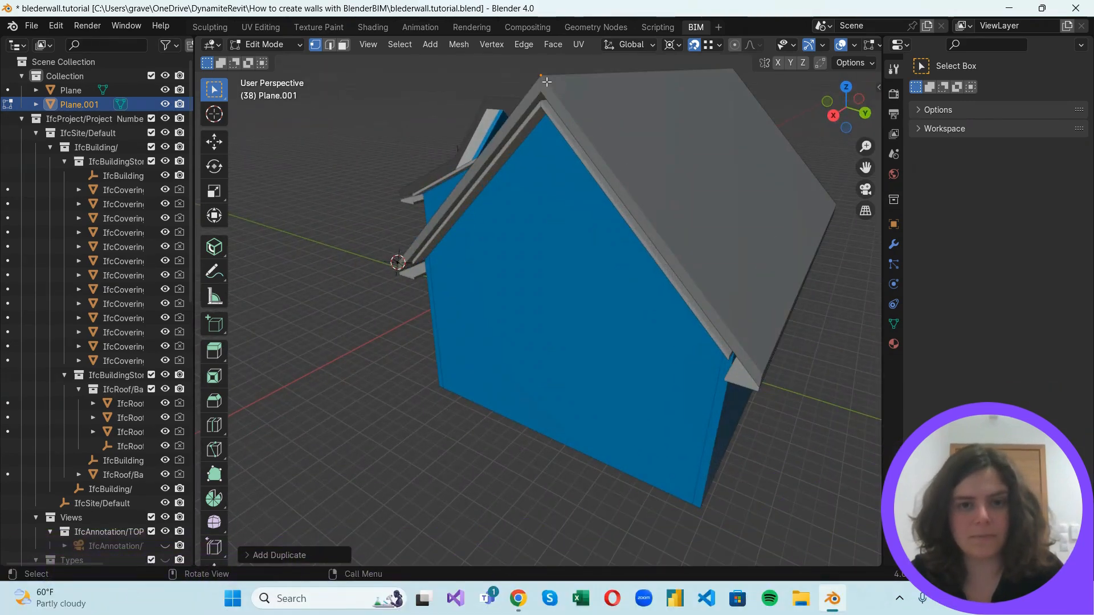
pyautogui.hotkey('shift', 'd')
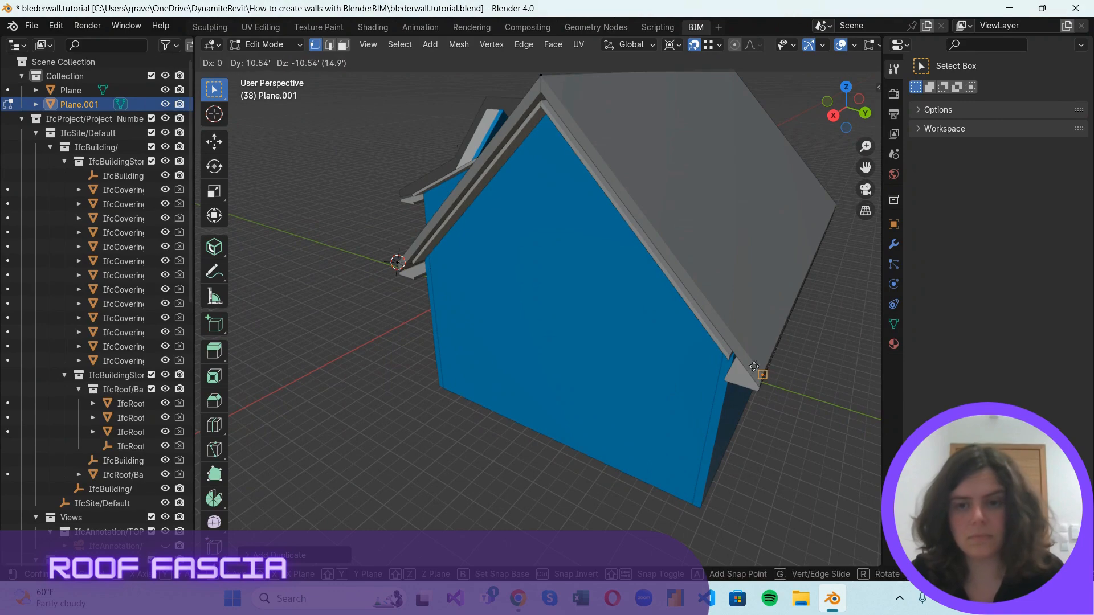
pyautogui.click(762, 376)
# Duplicate the vertex to the inner upper corner and the two lower soffit corners of the opposite eave end.
pyautogui.moveTo(776, 392); pyautogui.dragTo(682, 272, button='middle')
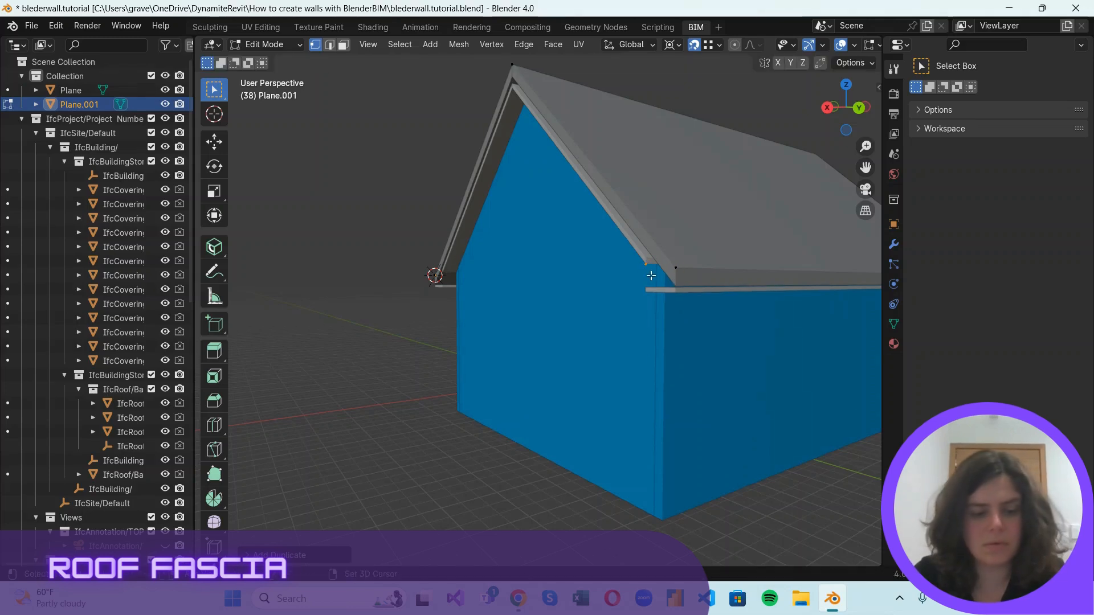
pyautogui.hotkey('shift', 'd')
pyautogui.click(646, 291)
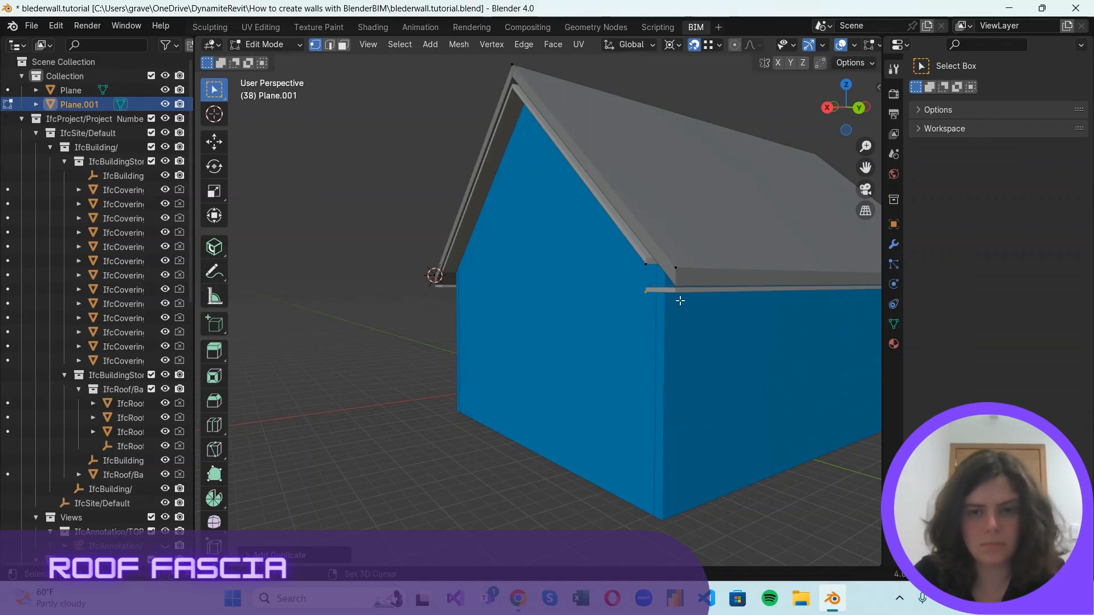
pyautogui.hotkey('shift', 'd')
pyautogui.click(729, 323)
# Duplicate the vertex to the inner upper corner and the two lower soffit corners of the eave end at the 3D cursor.
pyautogui.moveTo(730, 323); pyautogui.dragTo(412, 261, button='middle')
pyautogui.scroll(2, 377, 271)
pyautogui.hotkey('shift', 'd')
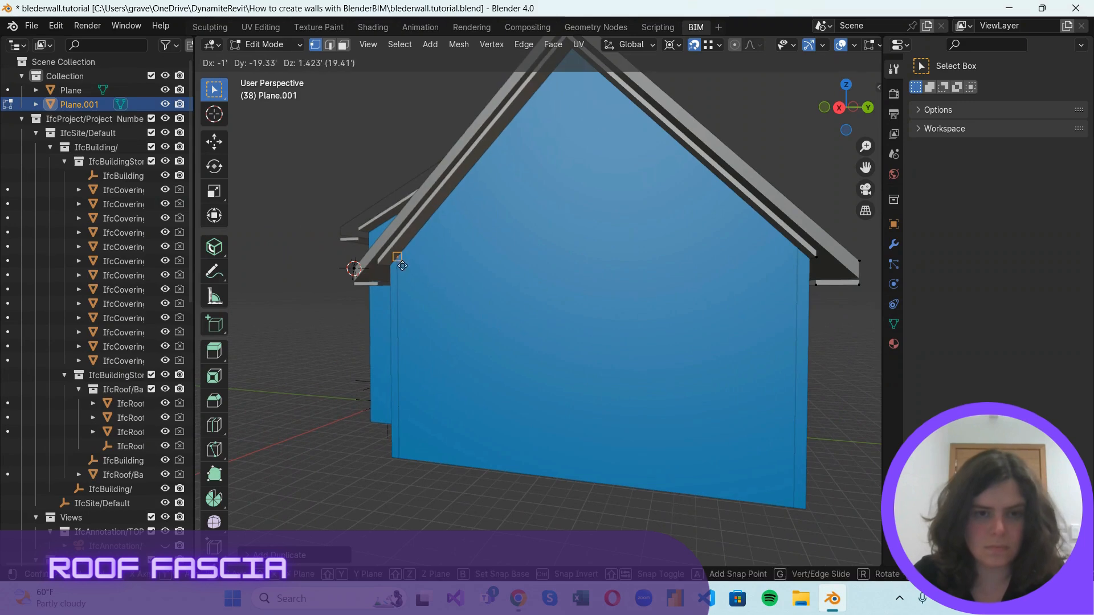
pyautogui.click(376, 276)
pyautogui.scroll(2, 300, 279)
pyautogui.hotkey('shift', 'd')
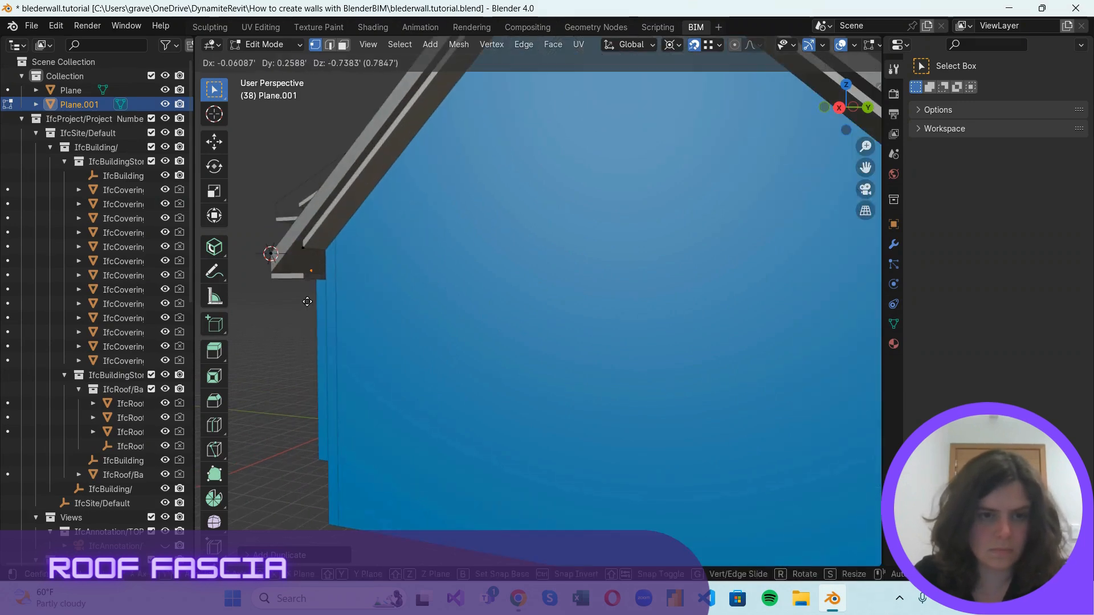
pyautogui.click(292, 284)
pyautogui.hotkey('shift', 'd')
pyautogui.click(260, 285)
pyautogui.scroll(-2, 567, 220)
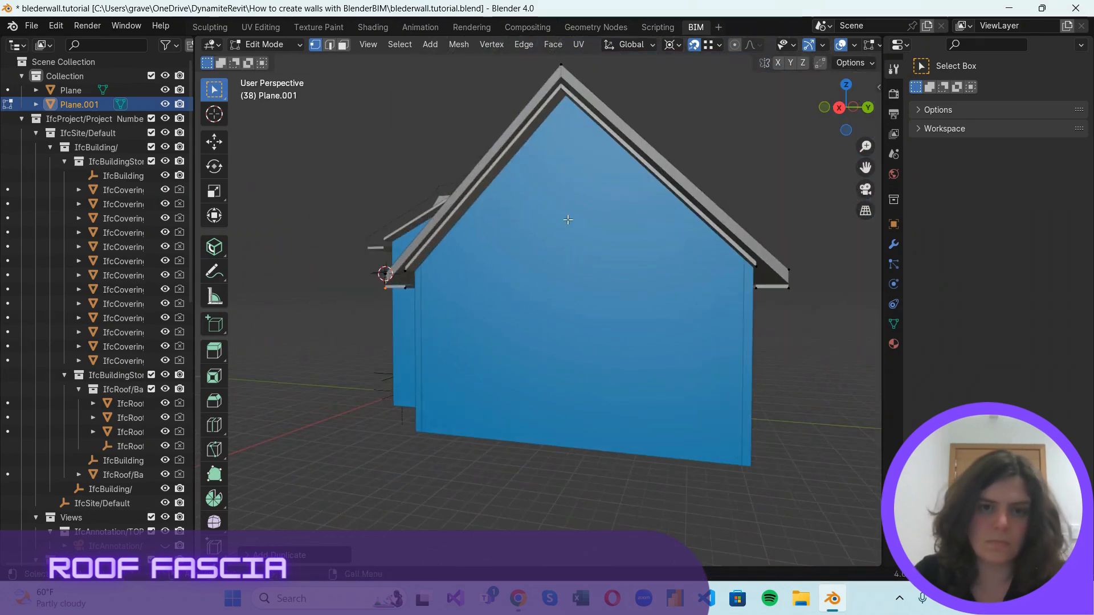
# Duplicate a vertex to the gable's inner peak and fill the fascia face along the roof slope opposite the 3D cursor.
pyautogui.moveTo(793, 123); pyautogui.dragTo(773, 289, button='middle')
pyautogui.moveTo(708, 297); pyautogui.dragTo(798, 371)
pyautogui.moveTo(539, 60); pyautogui.dragTo(736, 327)
pyautogui.hotkey('shift', 'd')
pyautogui.click(545, 108)
pyautogui.scroll(-1, 574, 183)
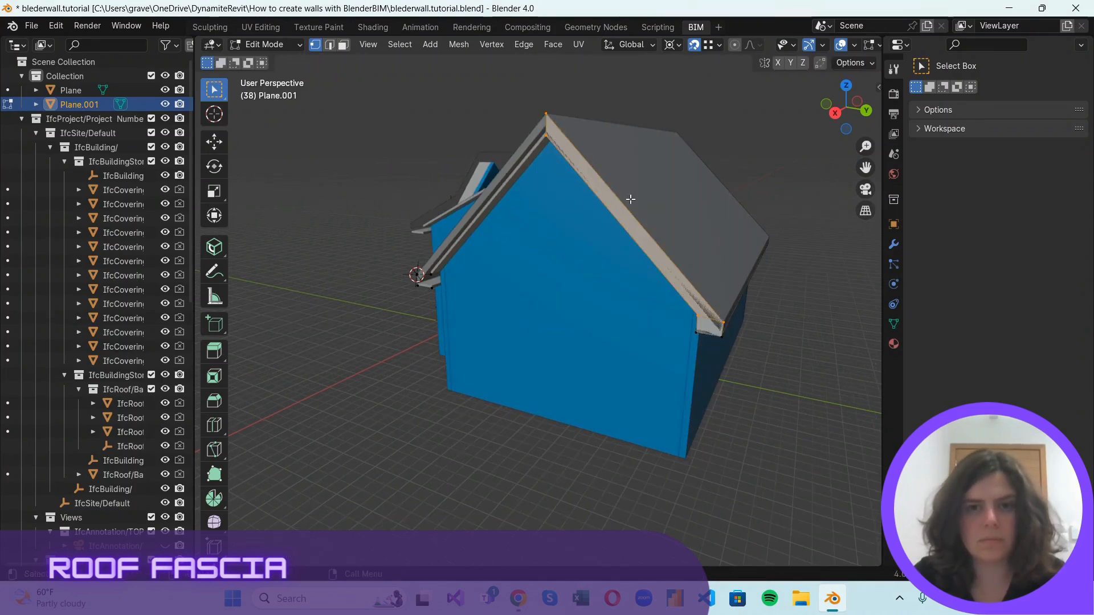
# Try to fill the fascia face between the gable's peak and the eave vertices beside the 3D cursor.
pyautogui.keyDown('shift'); pyautogui.moveTo(490, 291); pyautogui.dragTo(612, 293, button='middle'); pyautogui.keyUp('shift')
pyautogui.scroll(3, 541, 262)
pyautogui.keyDown('shift'); pyautogui.moveTo(495, 239); pyautogui.dragTo(578, 266); pyautogui.keyUp('shift')
pyautogui.scroll(-3, 581, 272)
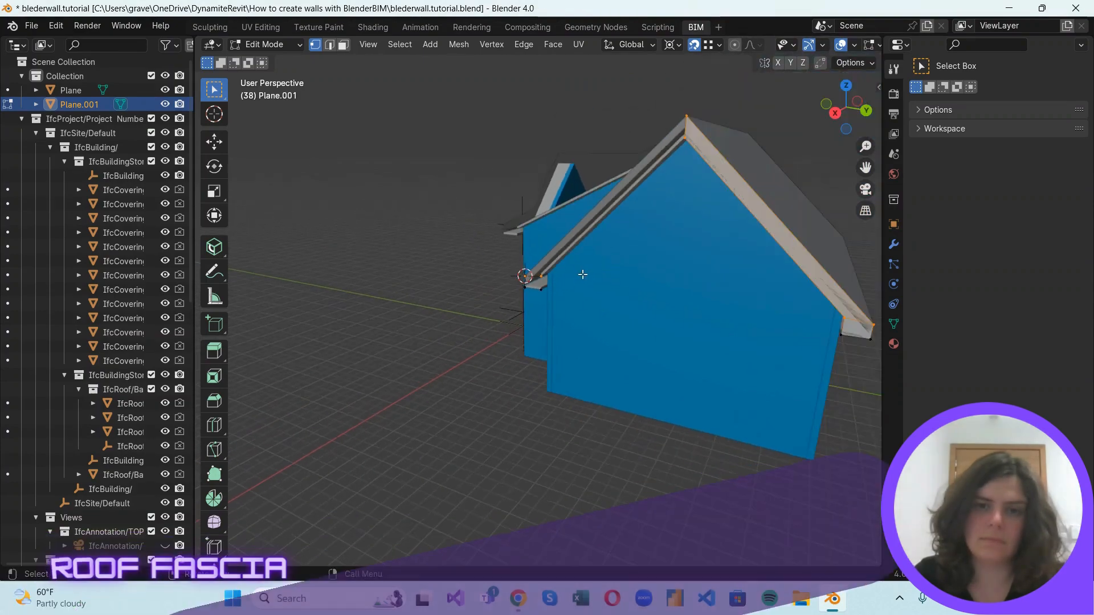
pyautogui.keyDown('shift'); pyautogui.moveTo(676, 100); pyautogui.dragTo(699, 167); pyautogui.keyUp('shift')
pyautogui.press('f')
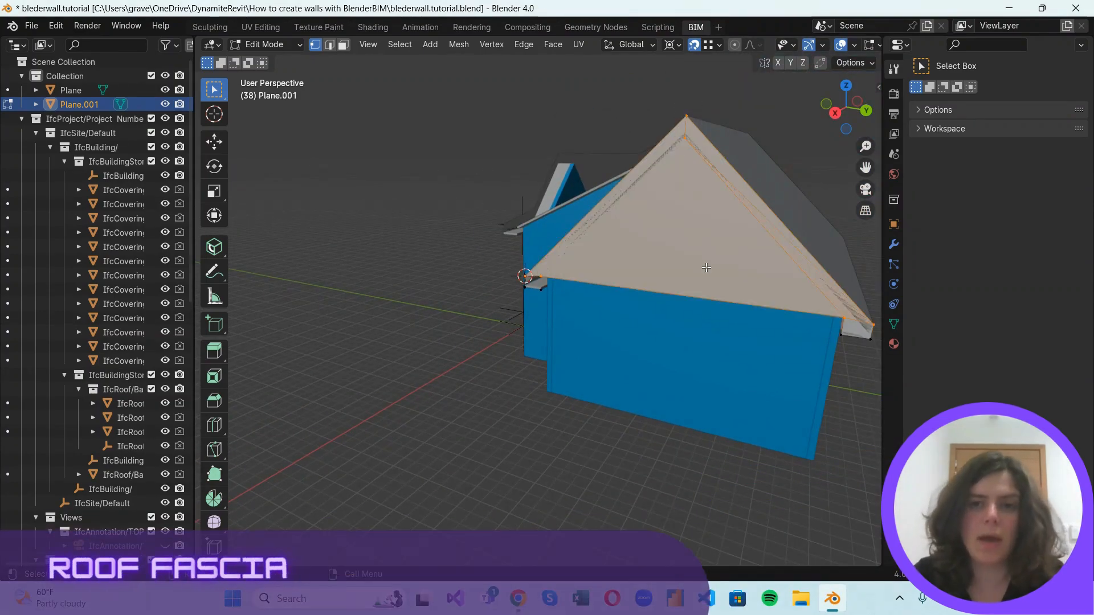
pyautogui.hotkey('ctrl', 'z')
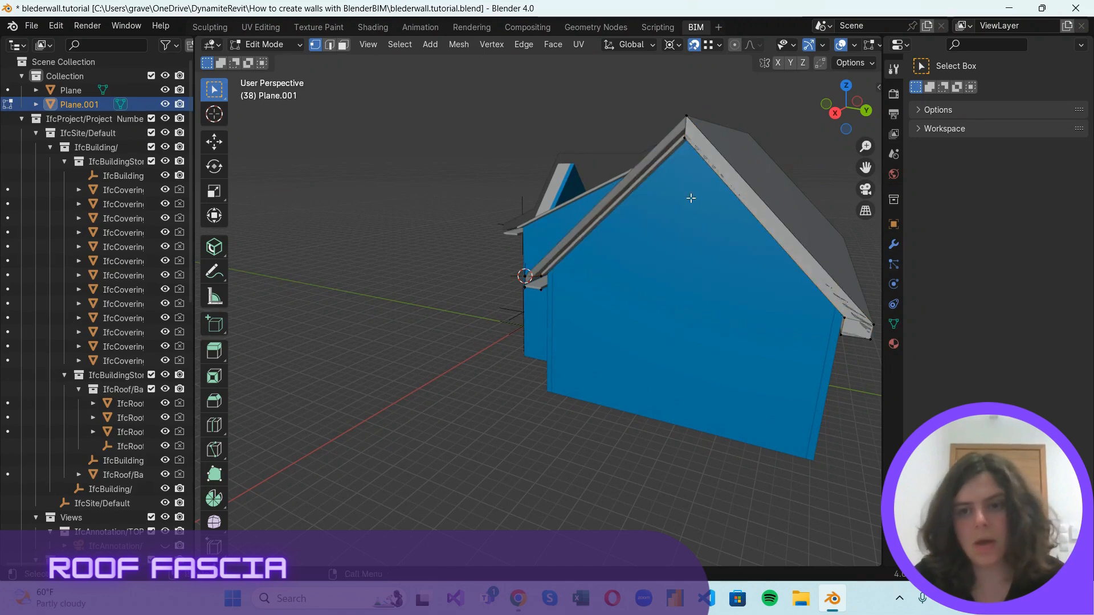
# Fill a face between the two peak vertices and the two upper eave vertices along the slope at the 3D cursor.
pyautogui.keyDown('shift'); pyautogui.moveTo(670, 100); pyautogui.dragTo(676, 189); pyautogui.keyUp('shift')
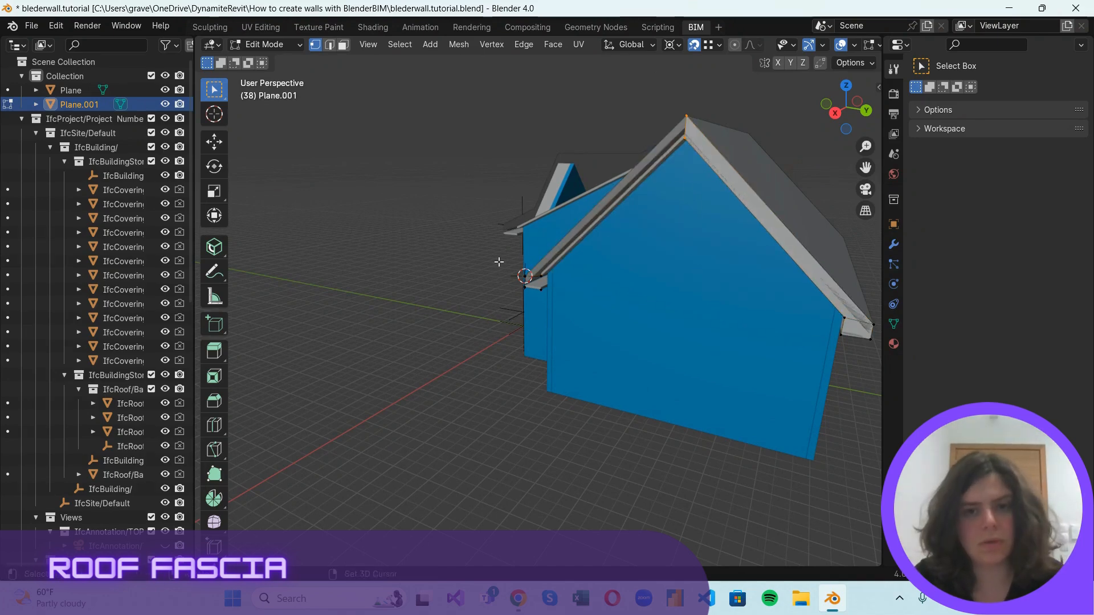
pyautogui.keyDown('shift'); pyautogui.moveTo(499, 262); pyautogui.dragTo(557, 279); pyautogui.keyUp('shift')
pyautogui.press('f')
# Fill the end face between the four corner vertices of the eave beside the 3D cursor.
pyautogui.scroll(2, 531, 308)
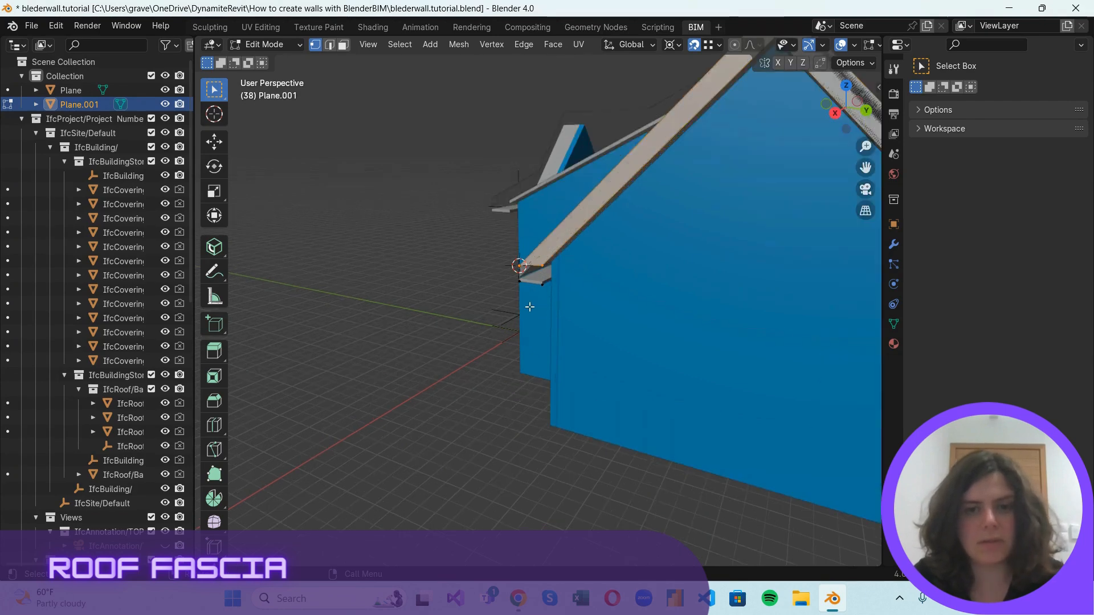
pyautogui.scroll(2, 530, 308)
pyautogui.keyDown('shift'); pyautogui.moveTo(469, 231); pyautogui.dragTo(565, 300); pyautogui.keyUp('shift')
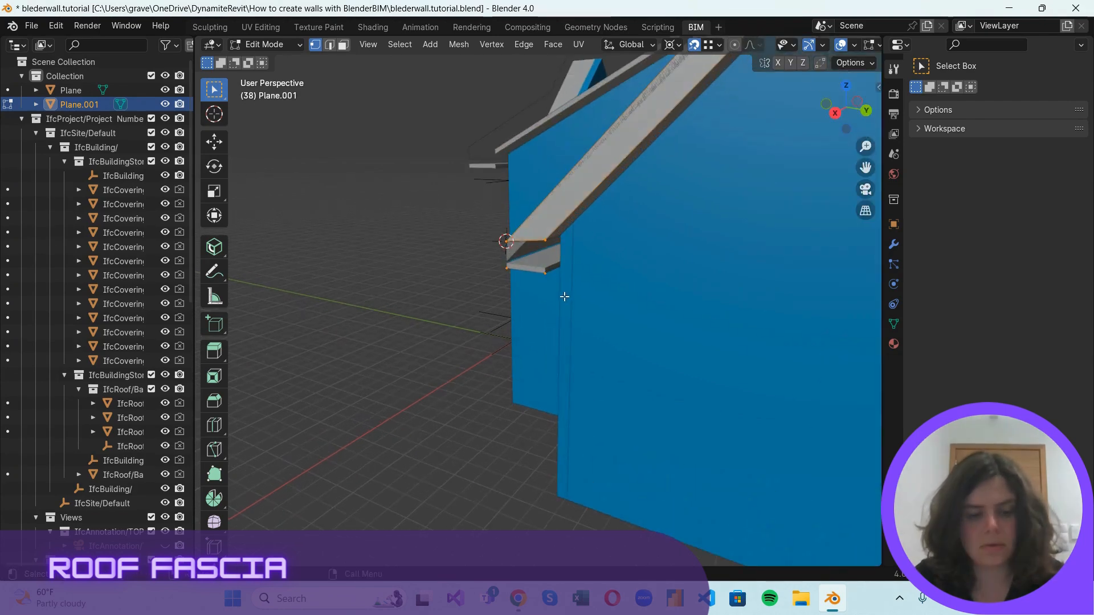
pyautogui.press('f')
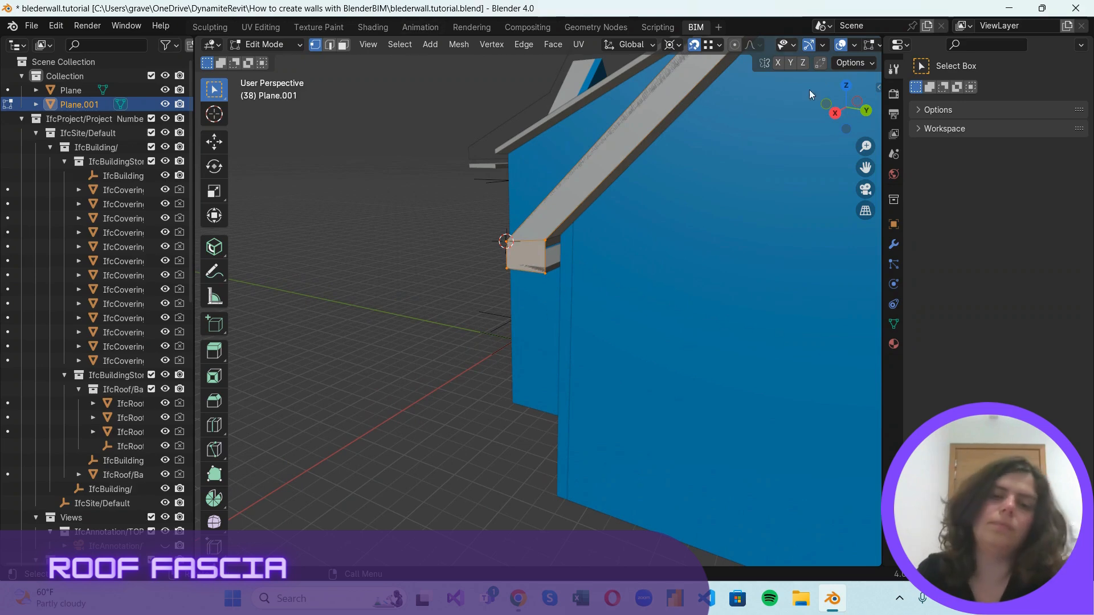
pyautogui.scroll(3, 474, 203)
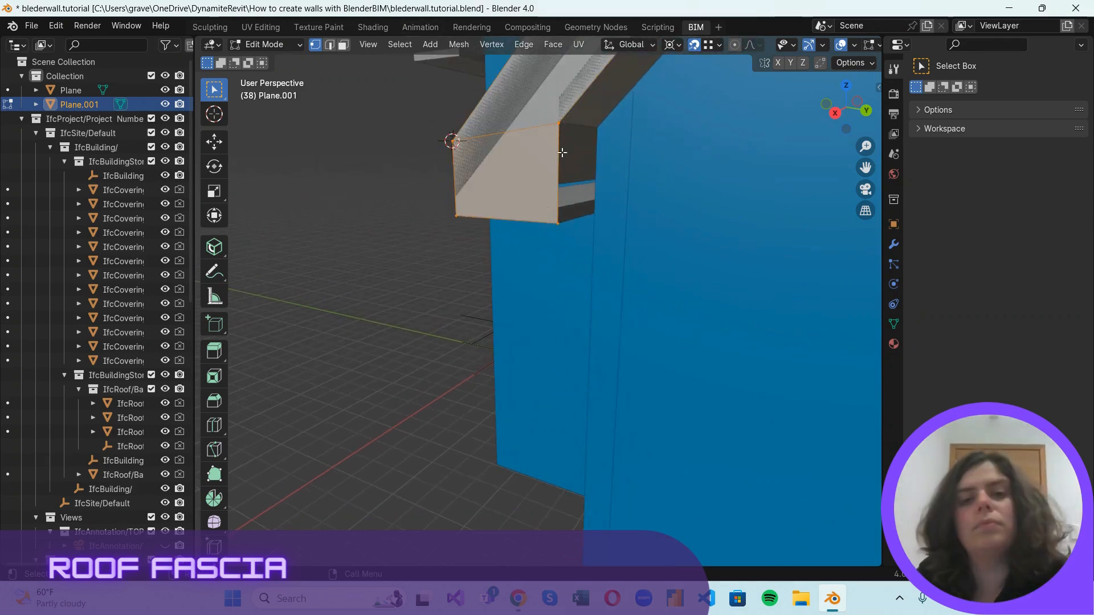
pyautogui.scroll(-6, 473, 188)
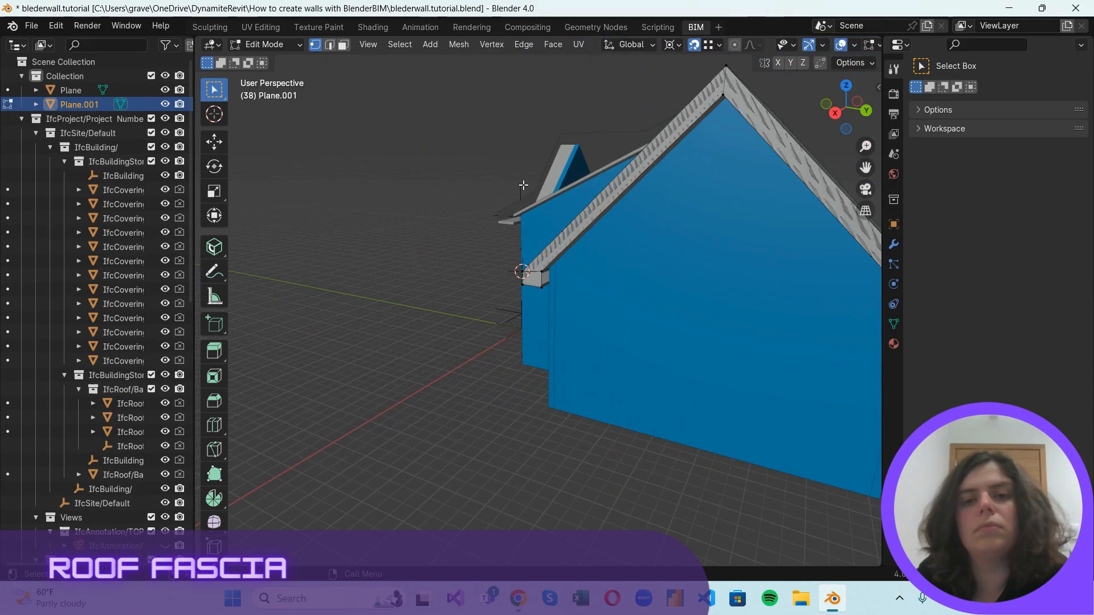
# Extrude the fascia's vertical end edge along the long eave to the roof's far end.
pyautogui.moveTo(680, 190); pyautogui.dragTo(742, 293, button='middle')
pyautogui.scroll(4, 654, 260)
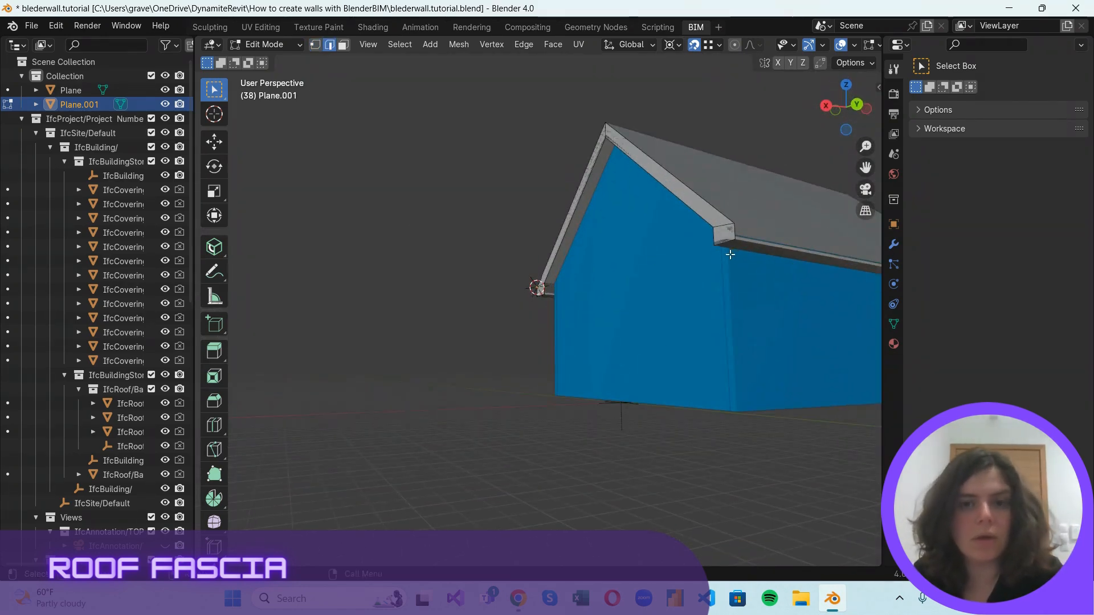
pyautogui.scroll(2, 736, 227)
pyautogui.scroll(-2, 738, 227)
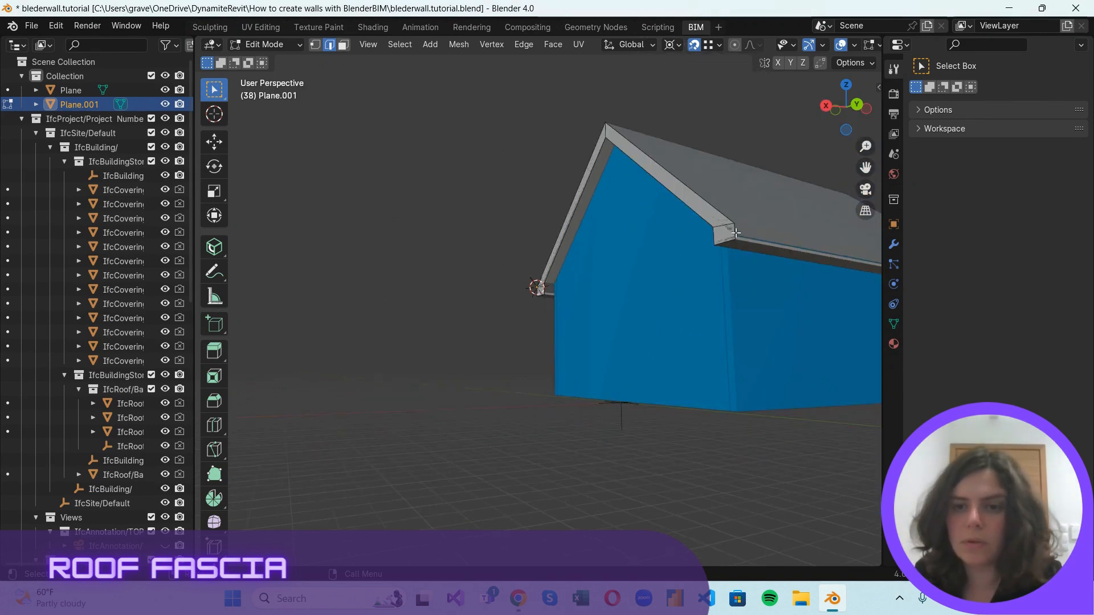
pyautogui.moveTo(774, 249); pyautogui.dragTo(586, 282, button='middle')
pyautogui.press('g')
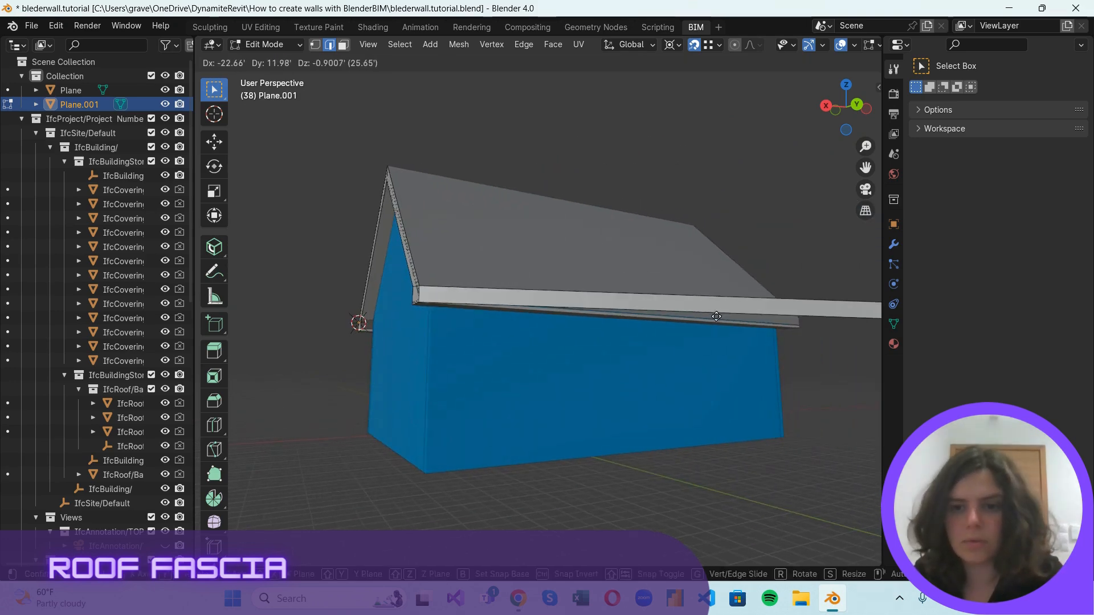
pyautogui.click(800, 329)
pyautogui.scroll(1, 814, 336)
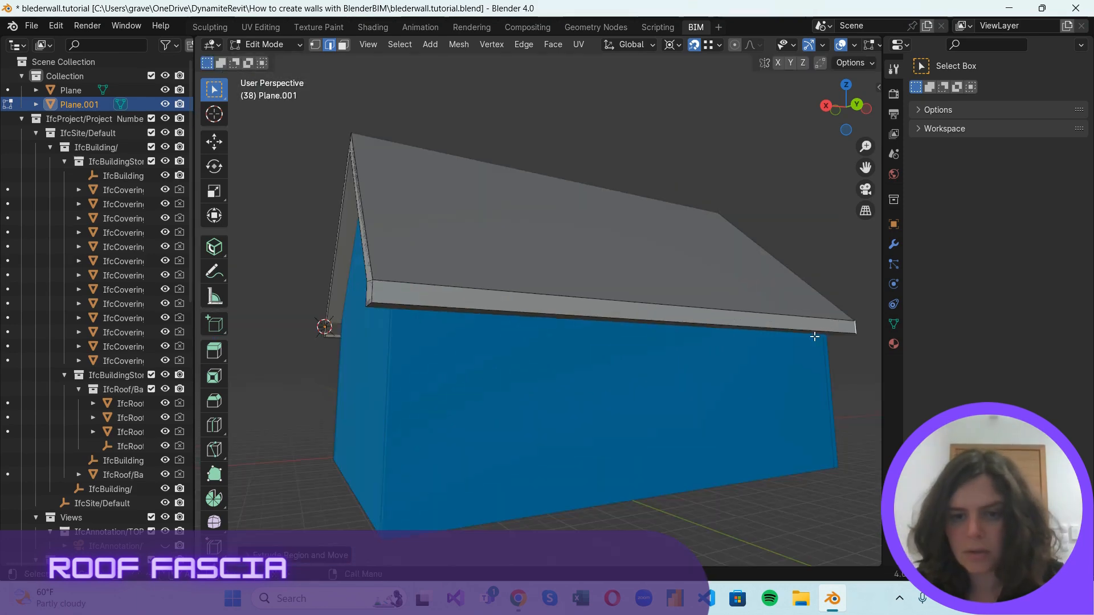
pyautogui.scroll(-2, 456, 196)
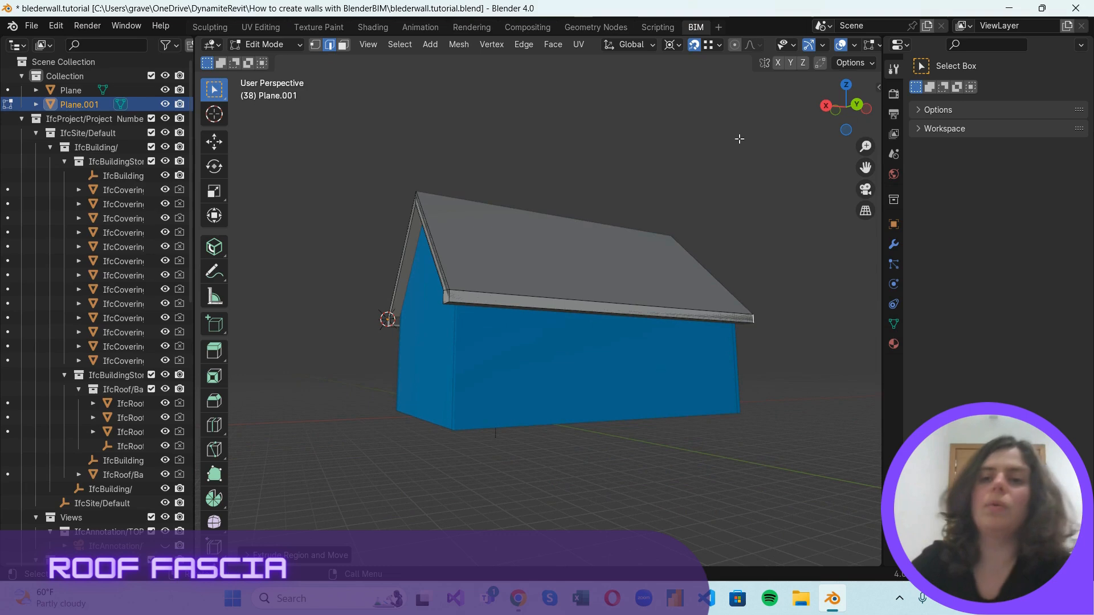
# Extrude the vertical fascia edge at the 3D cursor along the short eave to its far end.
pyautogui.moveTo(349, 328); pyautogui.dragTo(424, 255, button='middle')
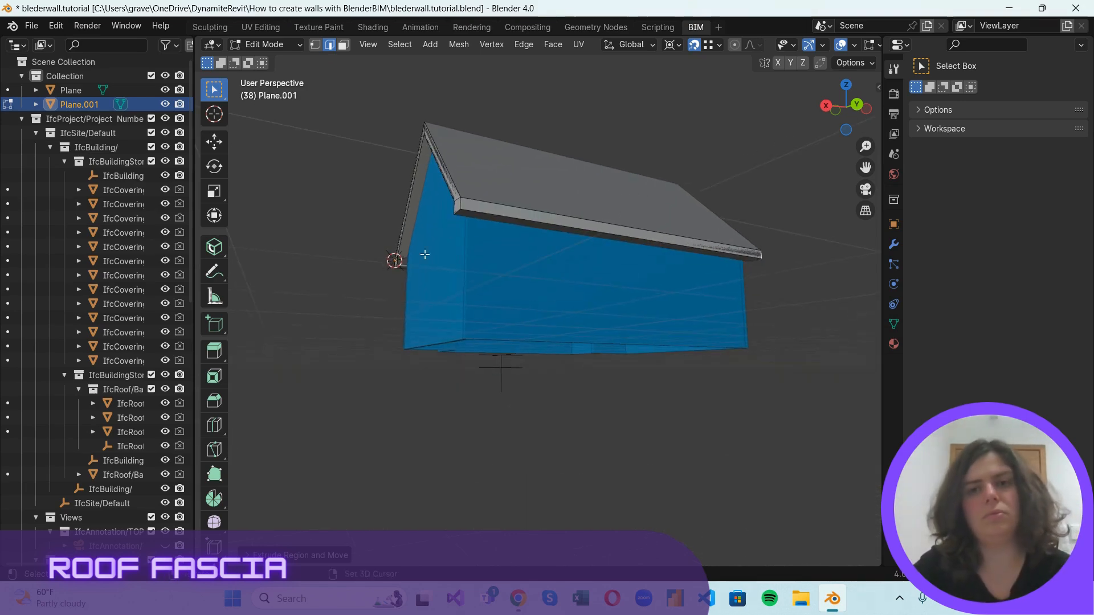
pyautogui.moveTo(829, 118); pyautogui.dragTo(328, 132)
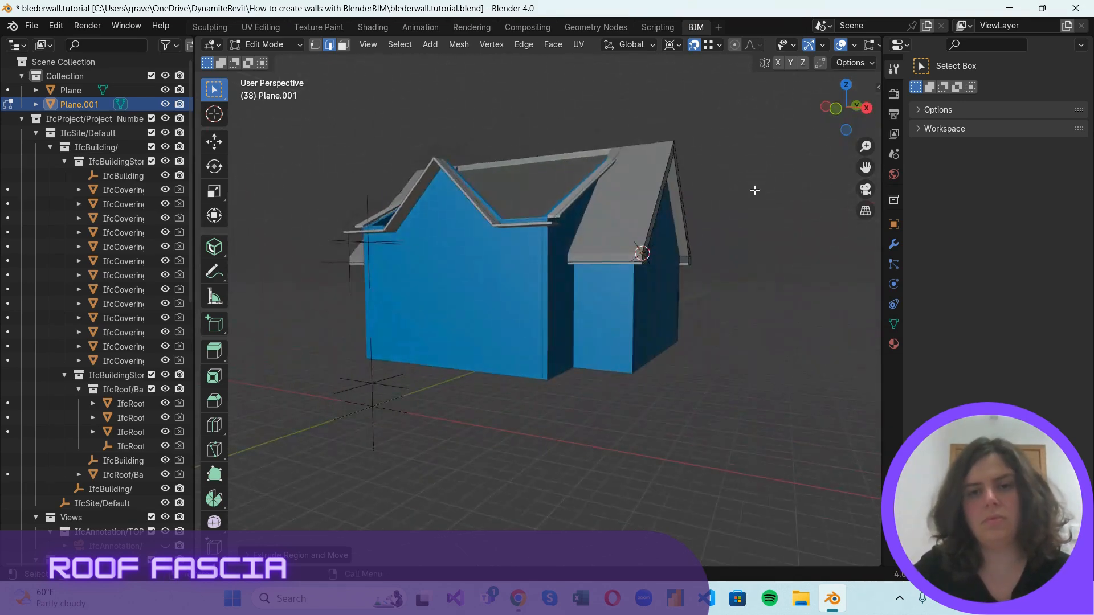
pyautogui.scroll(2, 713, 302)
pyautogui.moveTo(721, 227); pyautogui.dragTo(677, 183, button='middle')
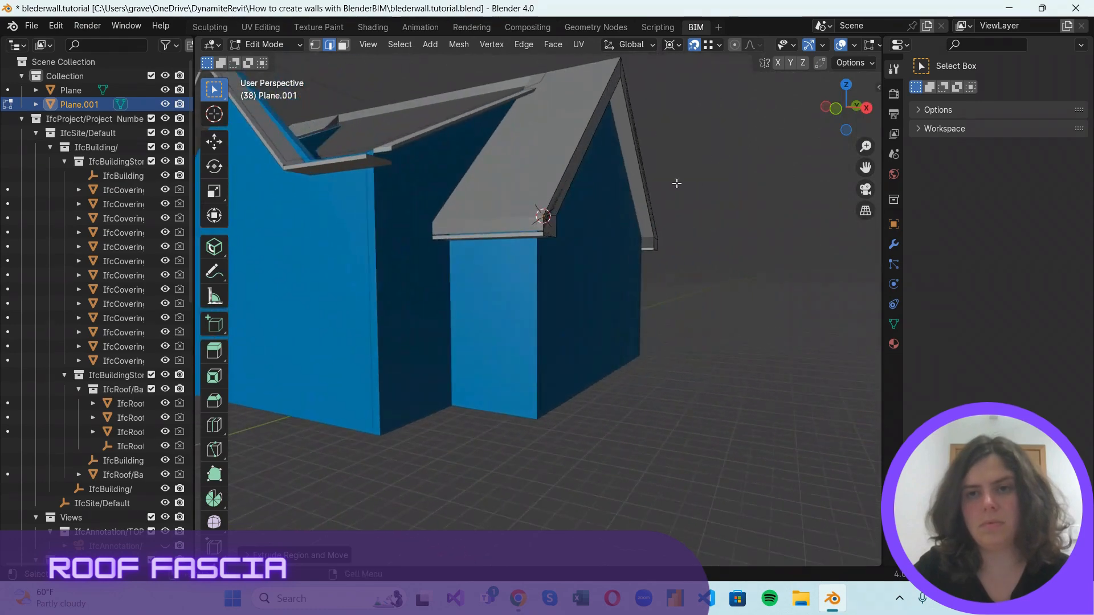
pyautogui.keyDown('shift'); pyautogui.moveTo(762, 129); pyautogui.dragTo(667, 166, button='middle'); pyautogui.keyUp('shift')
pyautogui.moveTo(862, 110); pyautogui.dragTo(788, 137)
pyautogui.scroll(-2, 347, 298)
pyautogui.scroll(2, 346, 295)
pyautogui.keyDown('shift'); pyautogui.moveTo(328, 251); pyautogui.dragTo(472, 330, button='middle'); pyautogui.keyUp('shift')
pyautogui.scroll(2, 439, 375)
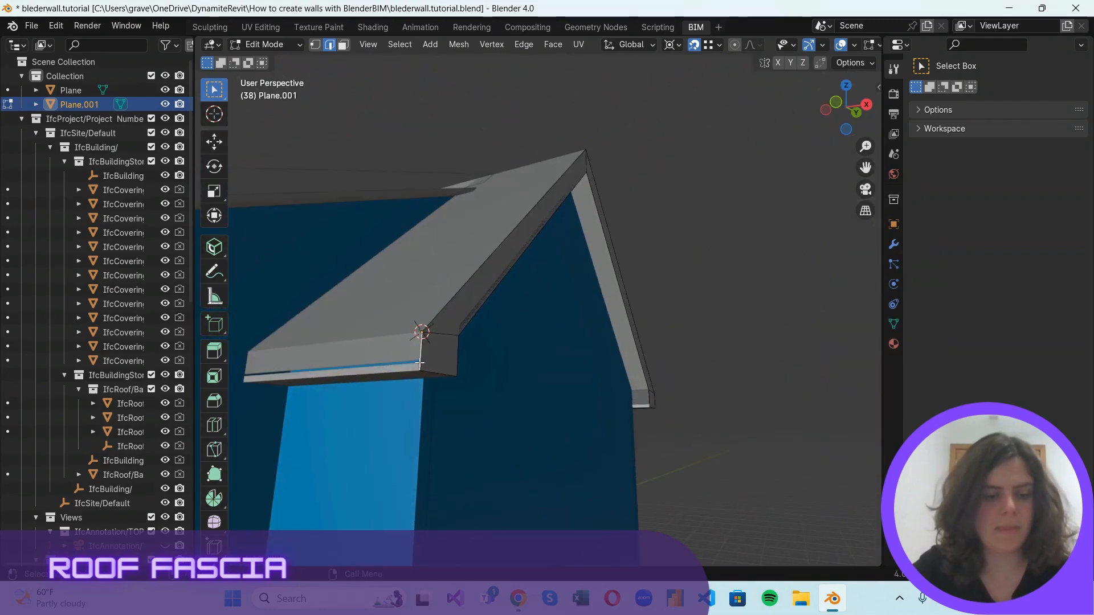
pyautogui.press('g')
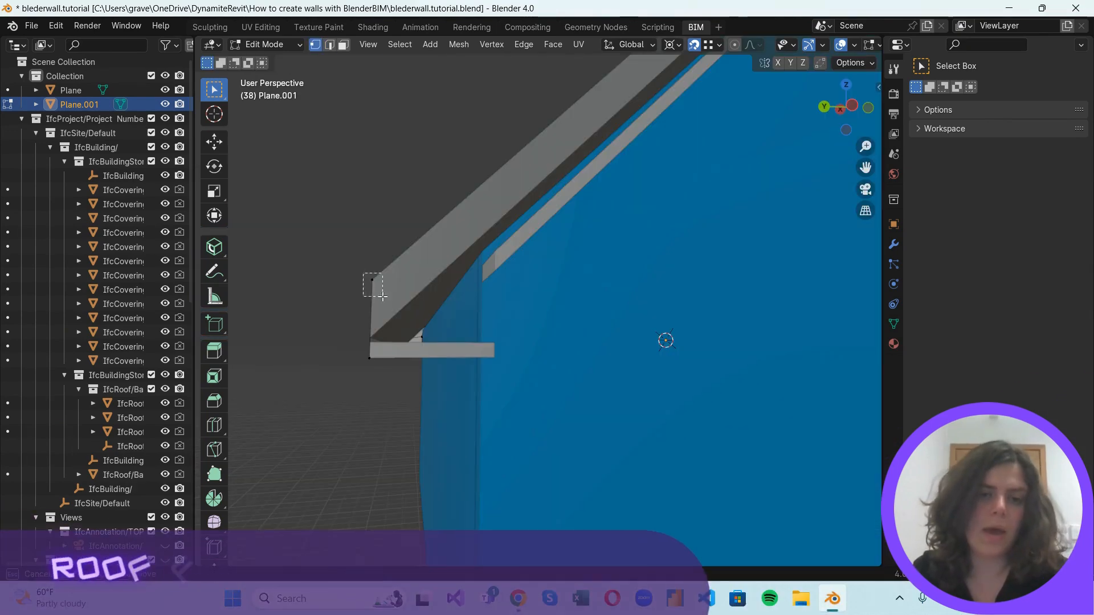
# Duplicate the long eave's end vertices to the inner fascia corners beside the rear gable wall.
pyautogui.scroll(-3, 493, 246)
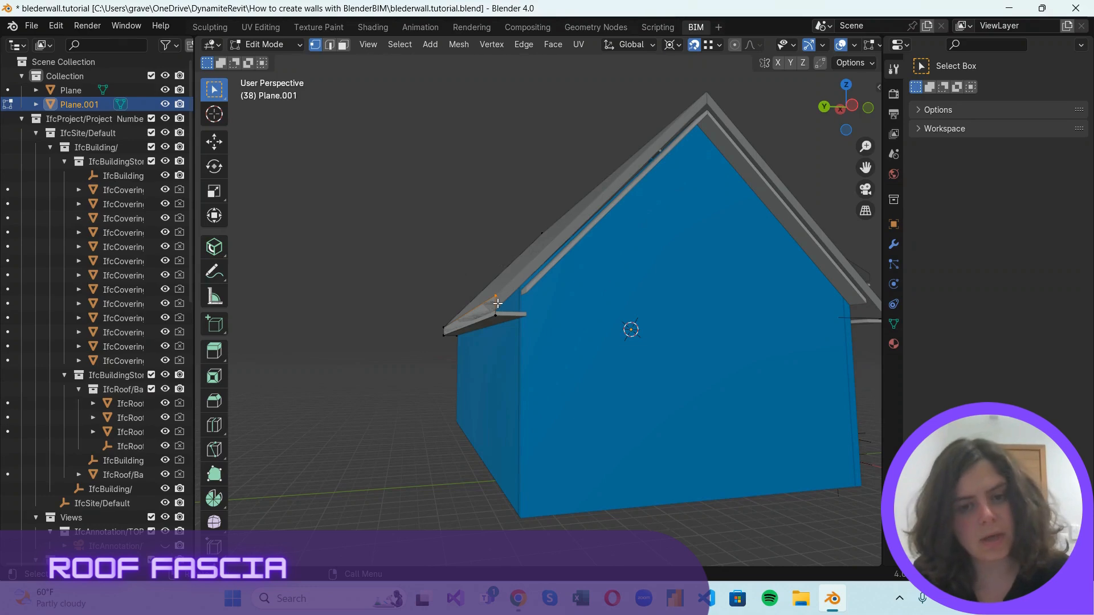
pyautogui.hotkey('shift', 'd')
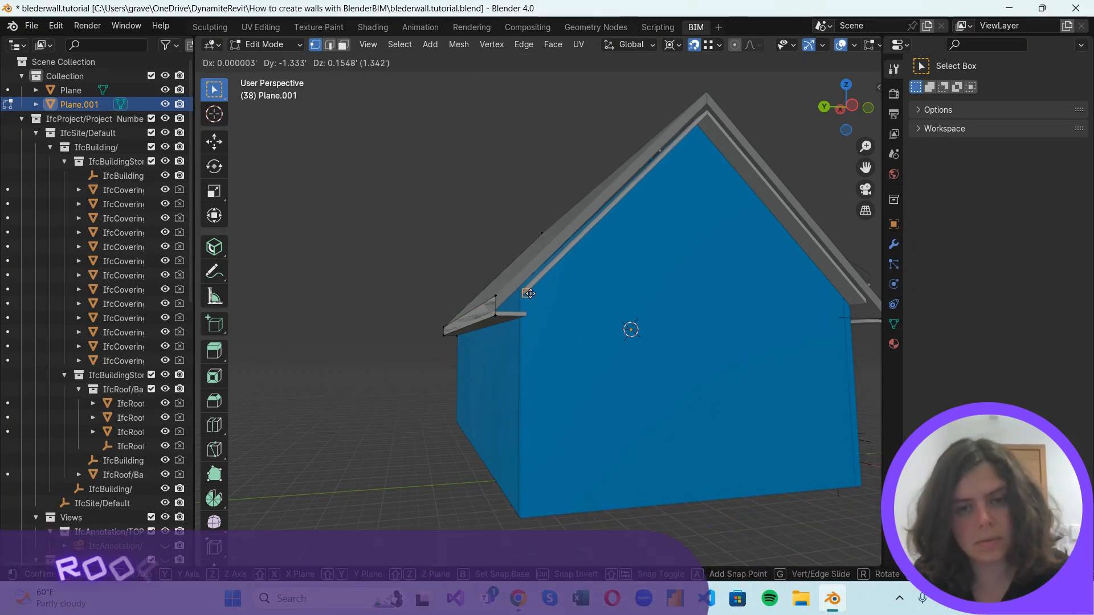
pyautogui.click(529, 293)
pyautogui.scroll(2, 541, 298)
pyautogui.scroll(-4, 573, 243)
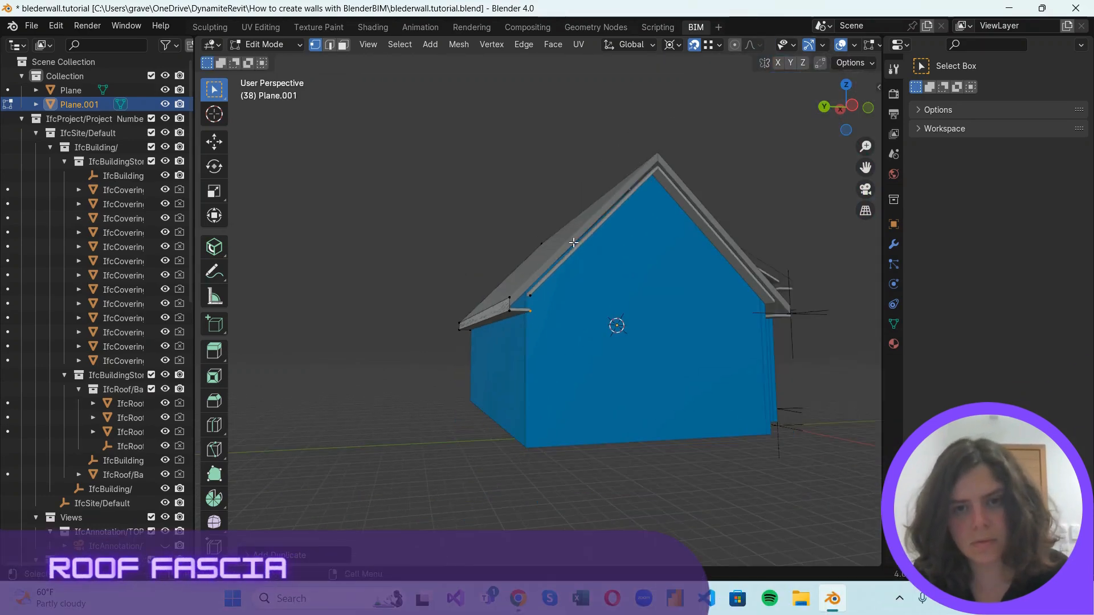
# Duplicate vertices to the outer and inner peaks of the rear gable.
pyautogui.hotkey('shift', 'd')
pyautogui.click(662, 154)
pyautogui.scroll(2, 662, 153)
pyautogui.hotkey('shift', 'd')
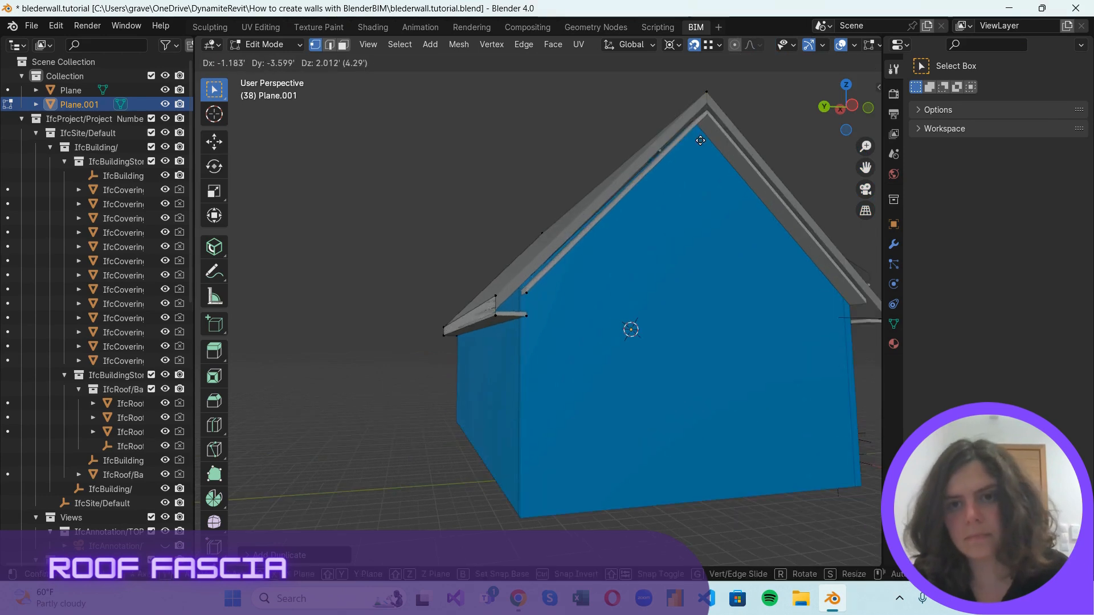
pyautogui.click(713, 112)
pyautogui.scroll(-2, 778, 210)
pyautogui.scroll(5, 732, 228)
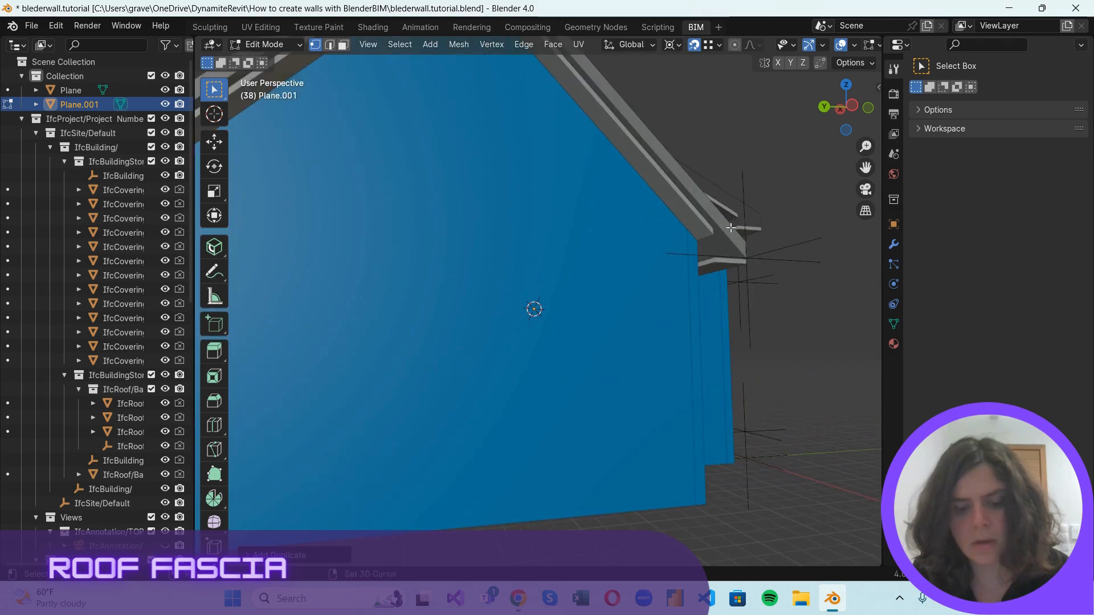
# Duplicate vertices to the four fascia corners at the rear gable's opposite eave.
pyautogui.hotkey('shift', 'd')
pyautogui.click(716, 237)
pyautogui.hotkey('shift', 'd')
pyautogui.click(718, 266)
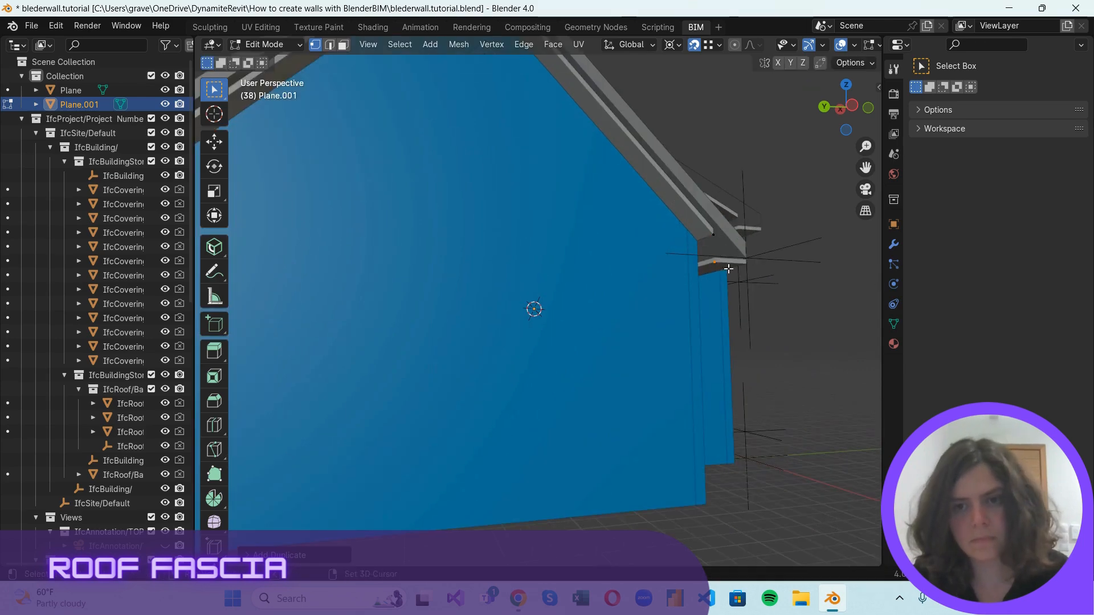
pyautogui.hotkey('shift', 'd')
pyautogui.click(748, 243)
pyautogui.hotkey('shift', 'd')
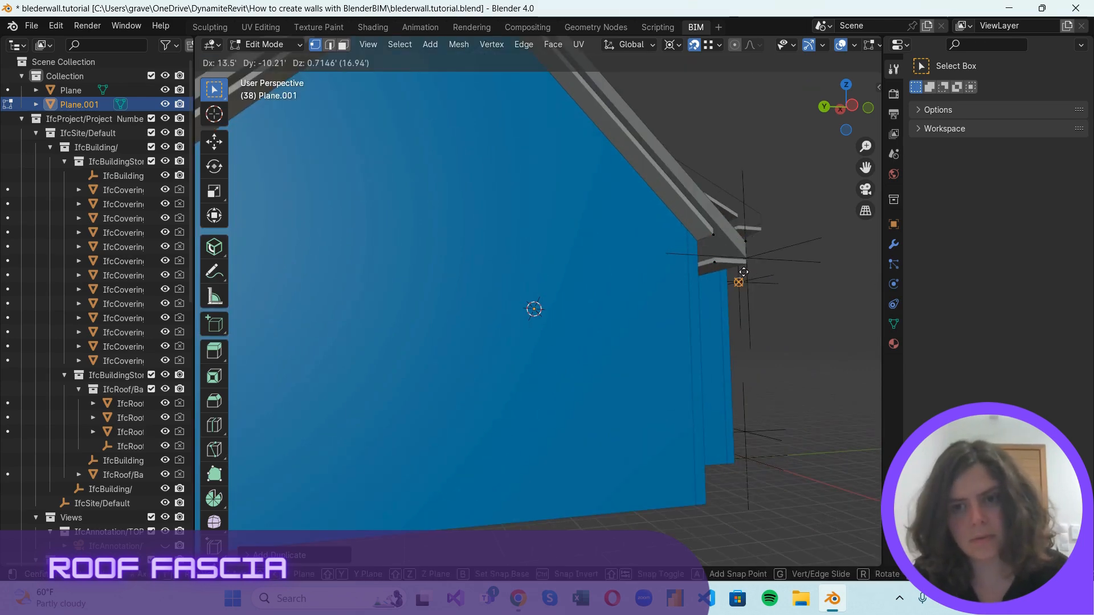
pyautogui.click(748, 265)
# Fill the end face at the rear gable's long eave and the fascia face up that slope to the peak.
pyautogui.scroll(-3, 783, 320)
pyautogui.moveTo(782, 321); pyautogui.dragTo(724, 263, button='middle')
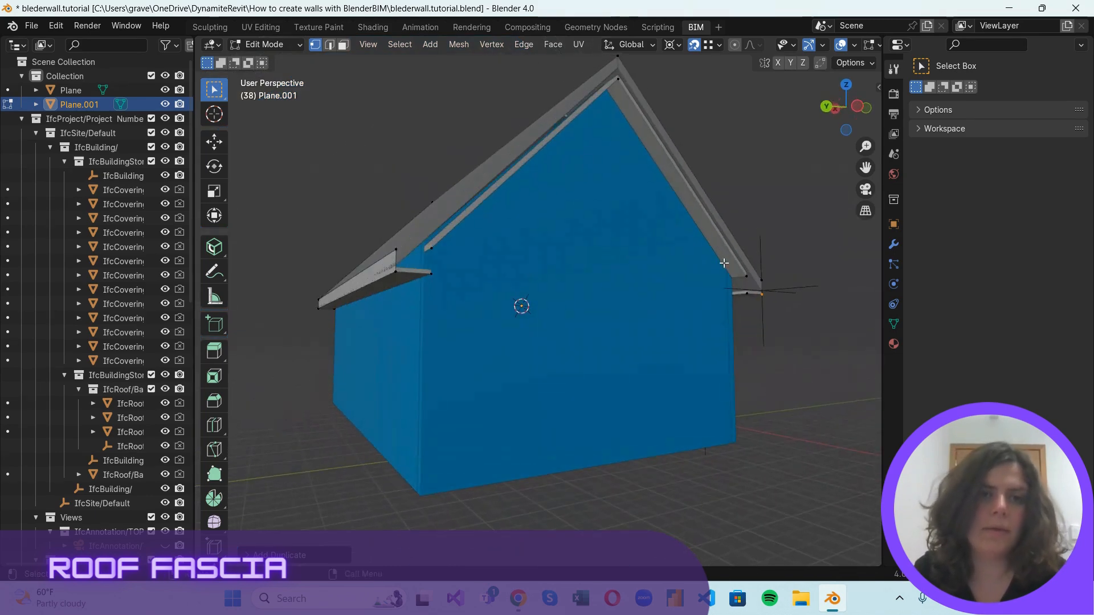
pyautogui.moveTo(383, 234); pyautogui.dragTo(448, 299)
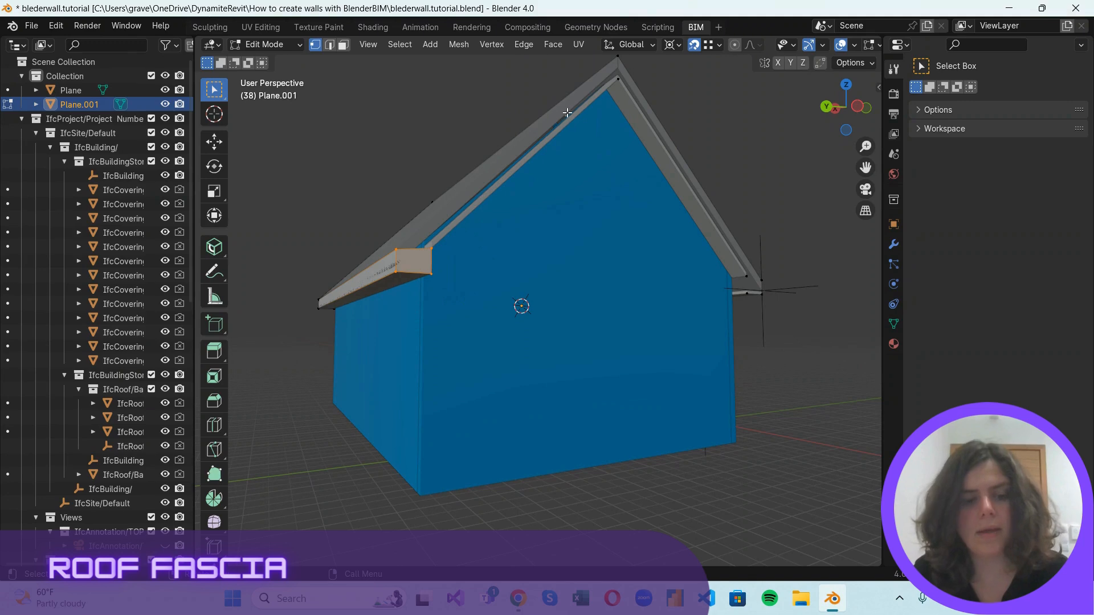
pyautogui.moveTo(632, 81); pyautogui.dragTo(635, 95, button='middle')
pyautogui.keyDown('shift'); pyautogui.moveTo(617, 80); pyautogui.dragTo(643, 146); pyautogui.keyUp('shift')
pyautogui.press('f')
# Fill the fascia face along the rear gable's opposite slope and the end face at that slope's eave.
pyautogui.moveTo(661, 149); pyautogui.dragTo(390, 102, button='middle')
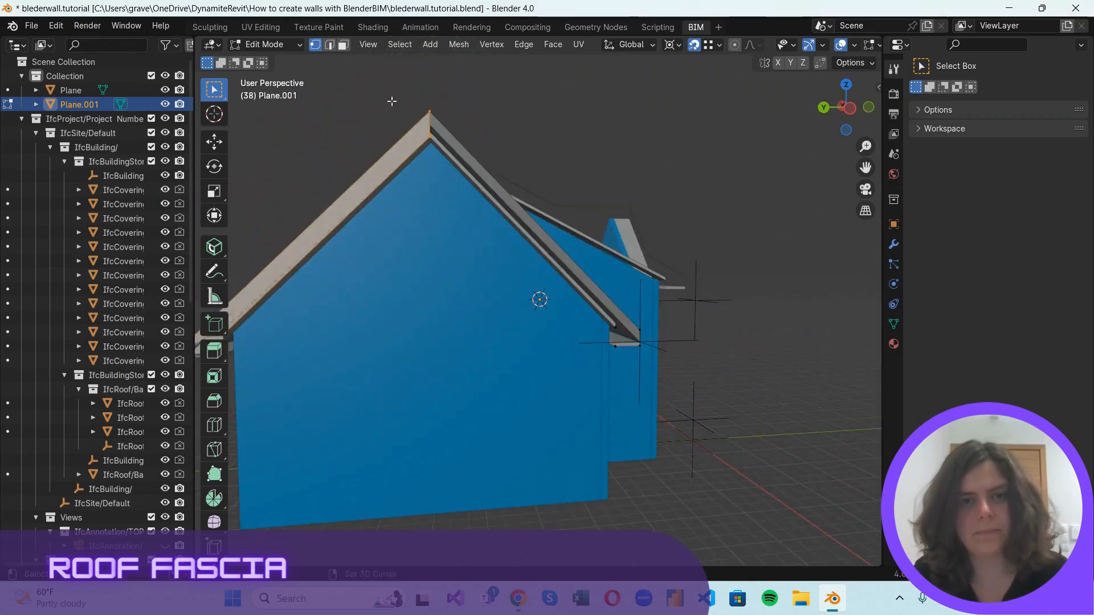
pyautogui.keyDown('shift'); pyautogui.moveTo(582, 296); pyautogui.dragTo(660, 342); pyautogui.keyUp('shift')
pyautogui.press('f')
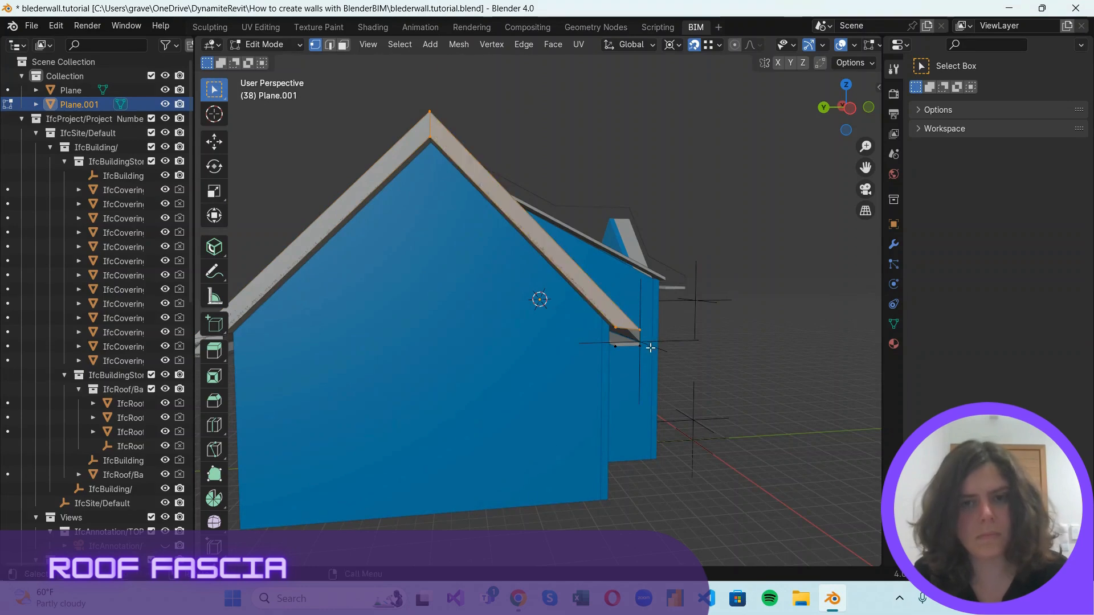
pyautogui.press('f')
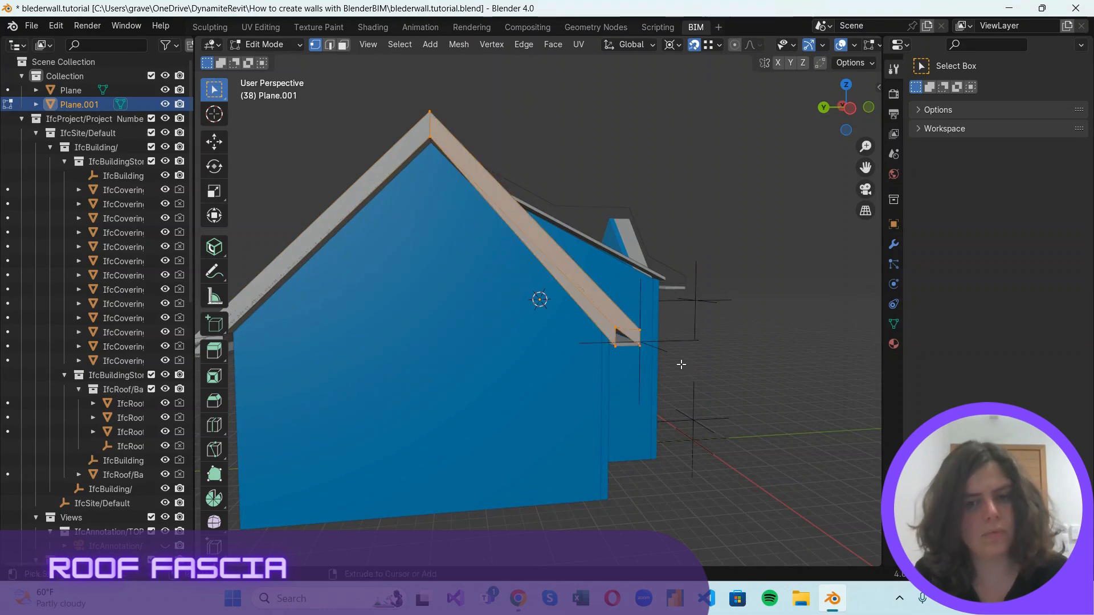
pyautogui.click(653, 363)
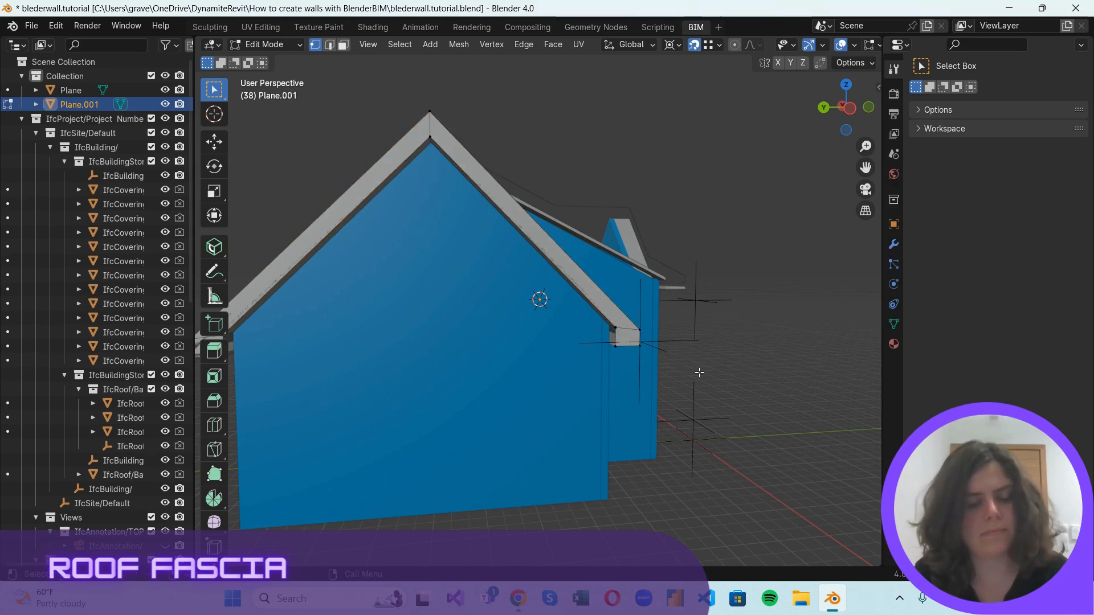
# Extrude the end face's outer vertical edge along the X axis to the end of the rear gable's short eave.
pyautogui.moveTo(869, 118); pyautogui.dragTo(653, 171)
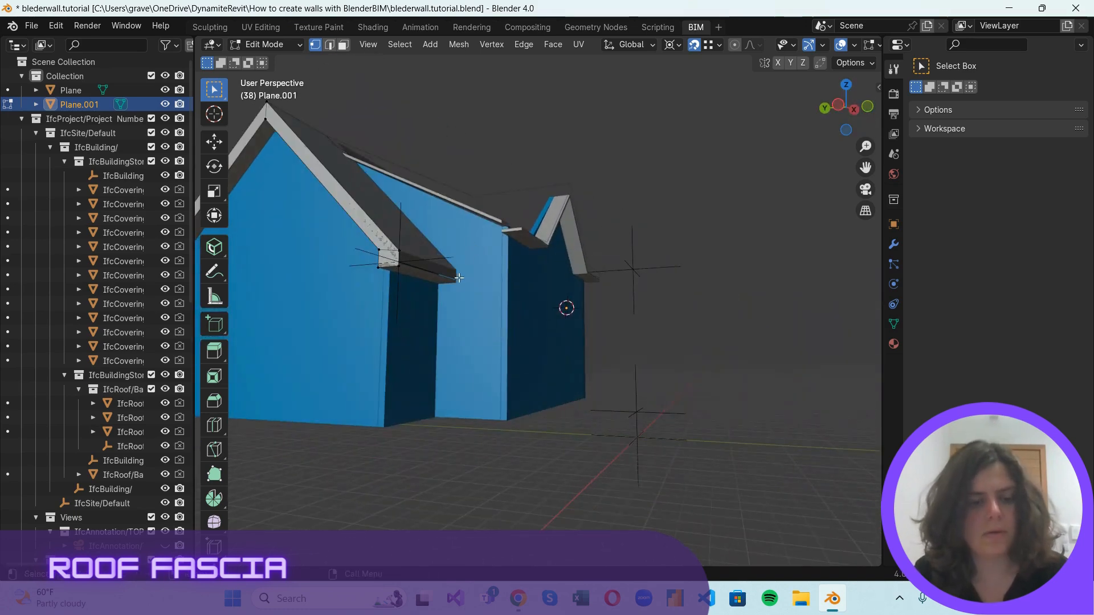
pyautogui.scroll(2, 398, 253)
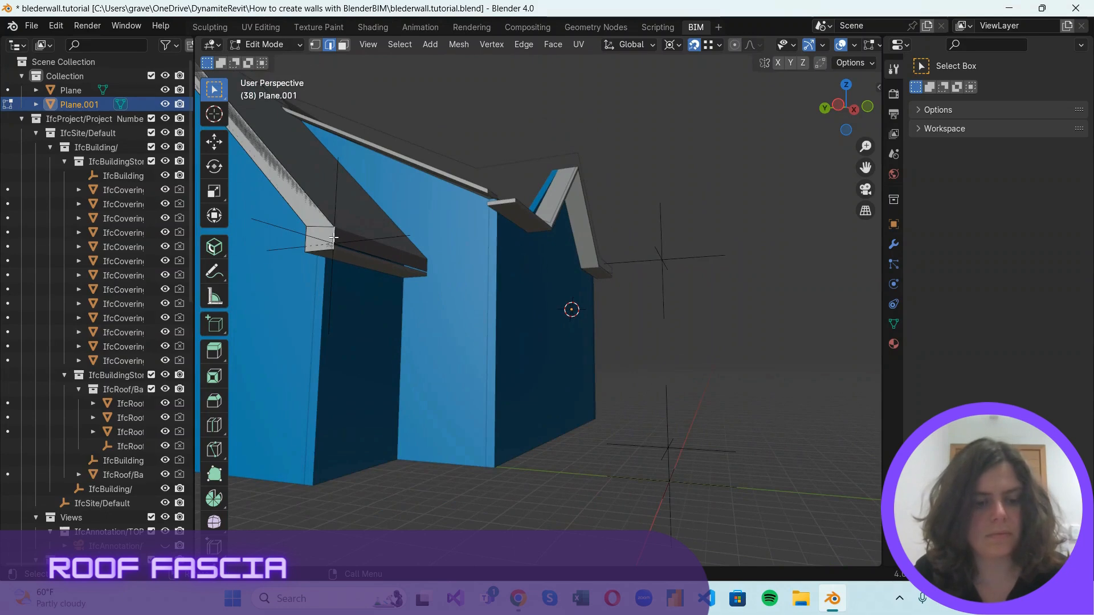
pyautogui.press('e')
pyautogui.press('x')
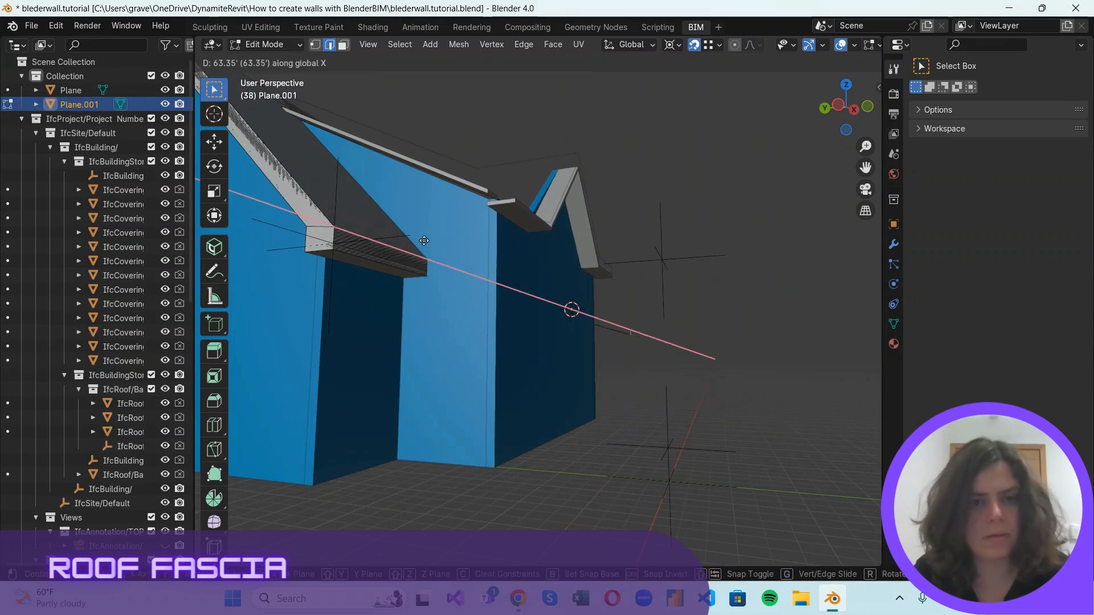
pyautogui.click(422, 276)
pyautogui.click(669, 340)
# Extrude the inner vertical edge of the long eave's end face back to the rear gable wall.
pyautogui.scroll(-2, 513, 307)
pyautogui.moveTo(513, 308); pyautogui.dragTo(756, 287, button='middle')
pyautogui.scroll(2, 755, 287)
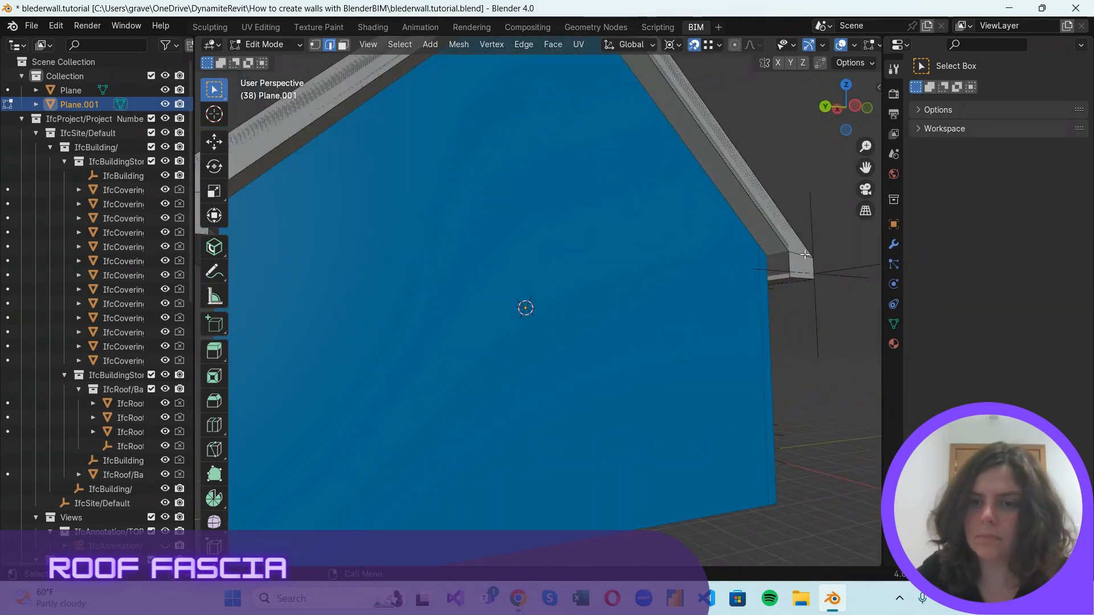
pyautogui.scroll(2, 791, 257)
pyautogui.scroll(-2, 805, 281)
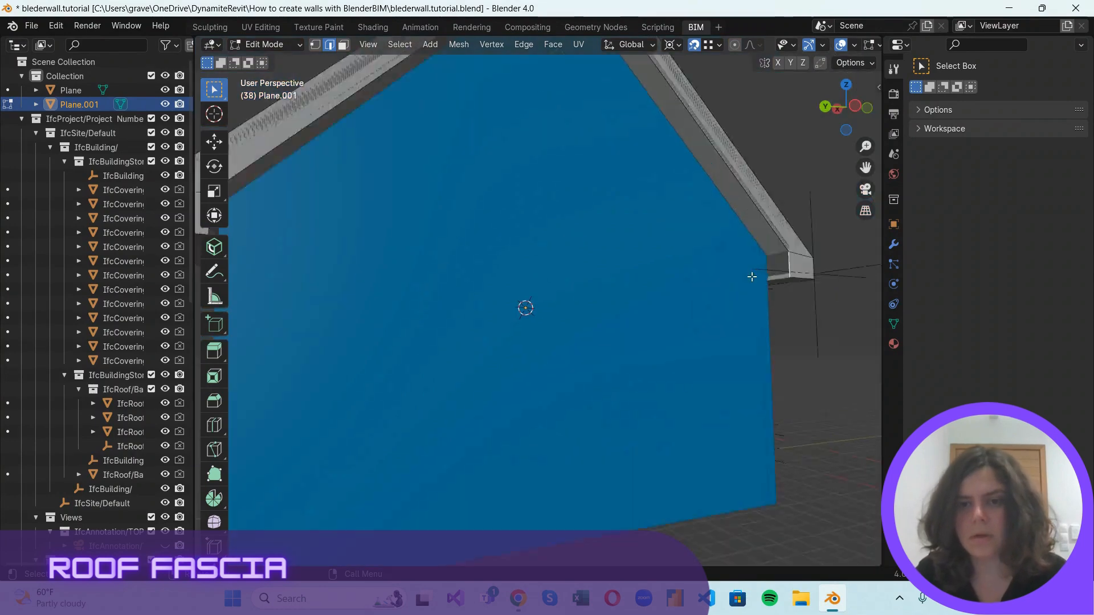
pyautogui.press('g')
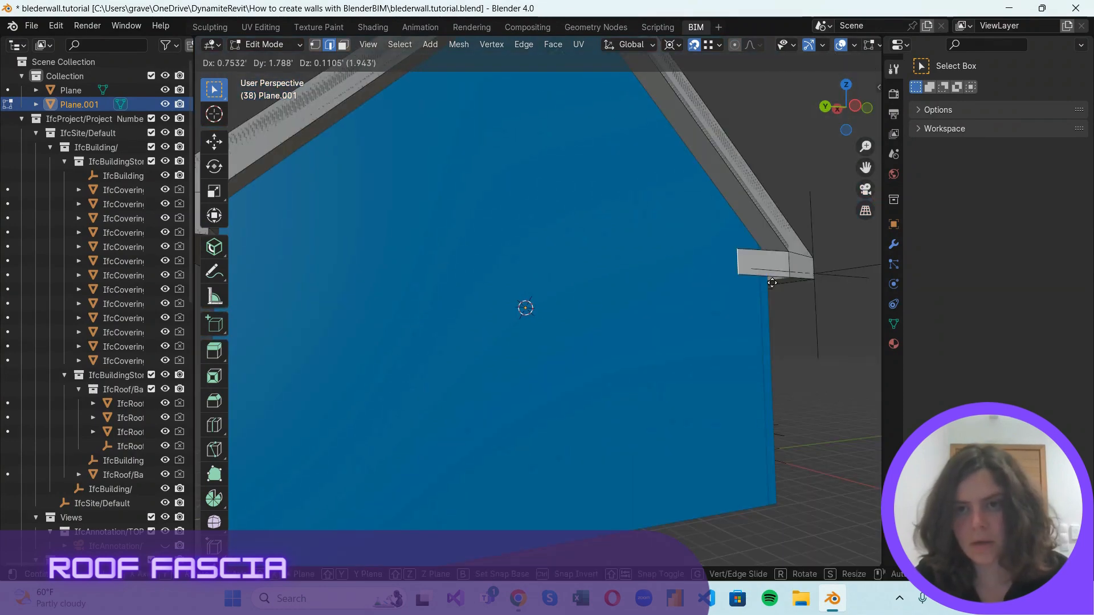
pyautogui.press('x')
pyautogui.click(769, 281)
pyautogui.scroll(-6, 769, 281)
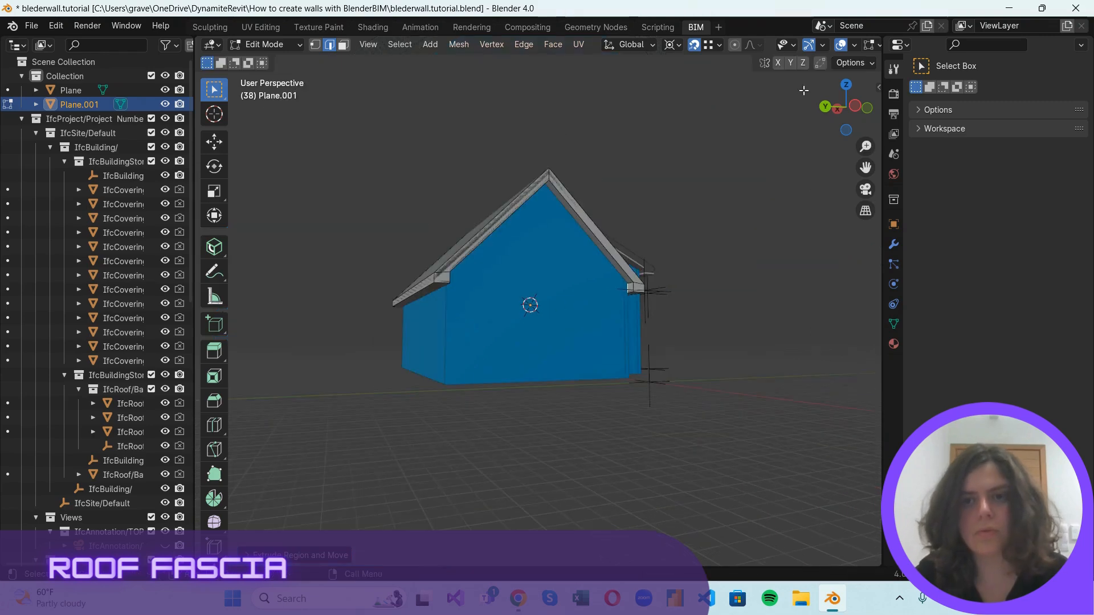
# Extrude the inner vertical edge of the eave's end face back to the wall on the other side of the rear gable.
pyautogui.moveTo(837, 114); pyautogui.dragTo(793, 99)
pyautogui.scroll(2, 843, 149)
pyautogui.moveTo(865, 167); pyautogui.dragTo(1080, 180)
pyautogui.moveTo(865, 111); pyautogui.dragTo(829, 91)
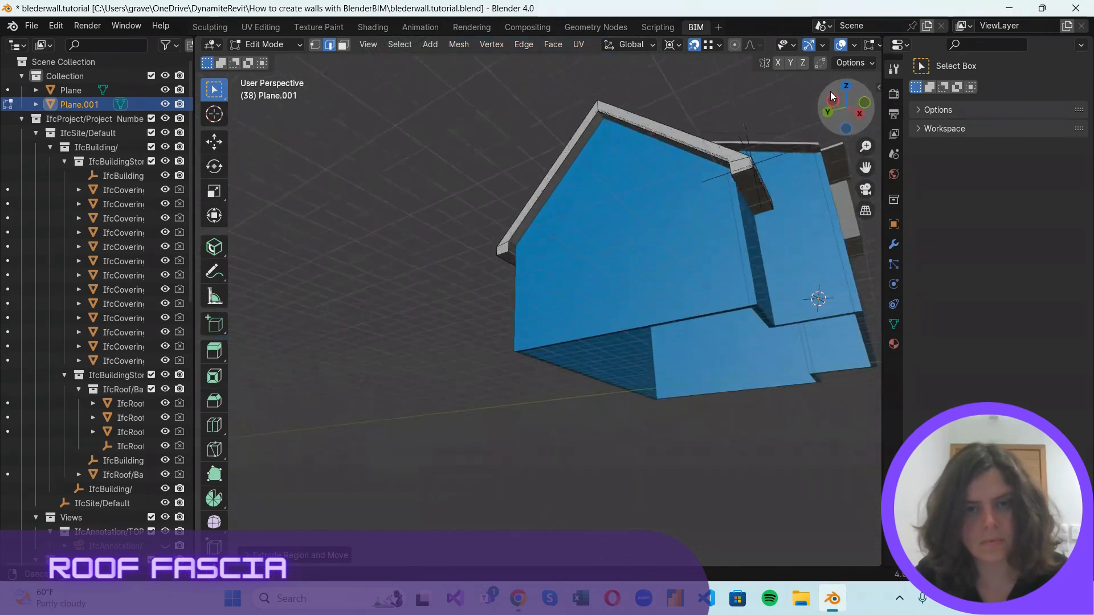
pyautogui.scroll(6, 481, 227)
pyautogui.moveTo(436, 148); pyautogui.dragTo(440, 165, button='middle')
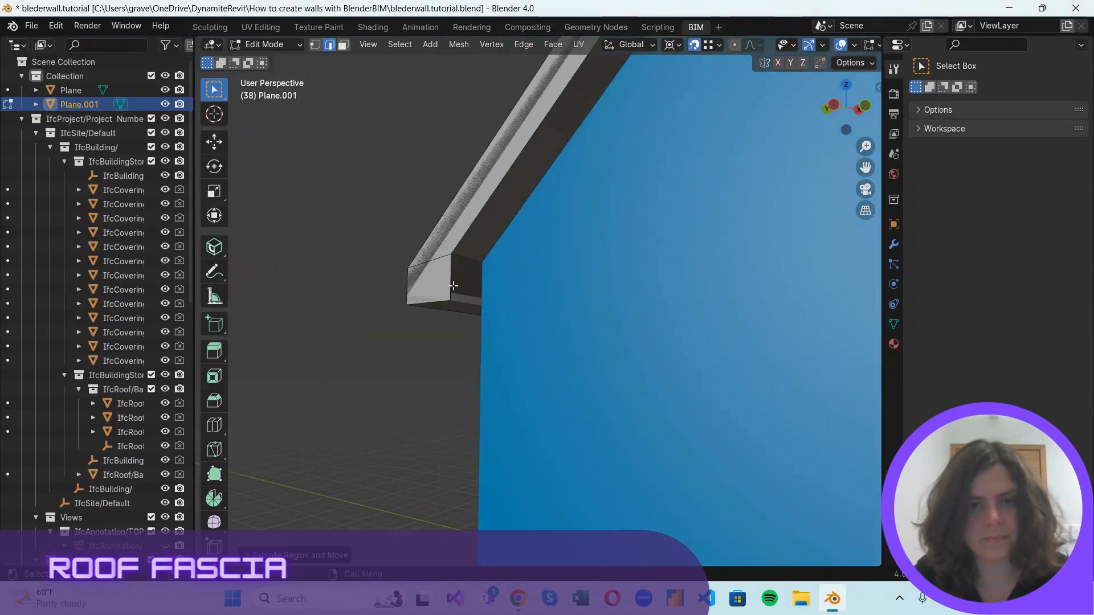
pyautogui.click(450, 273)
pyautogui.press('e')
pyautogui.press('x')
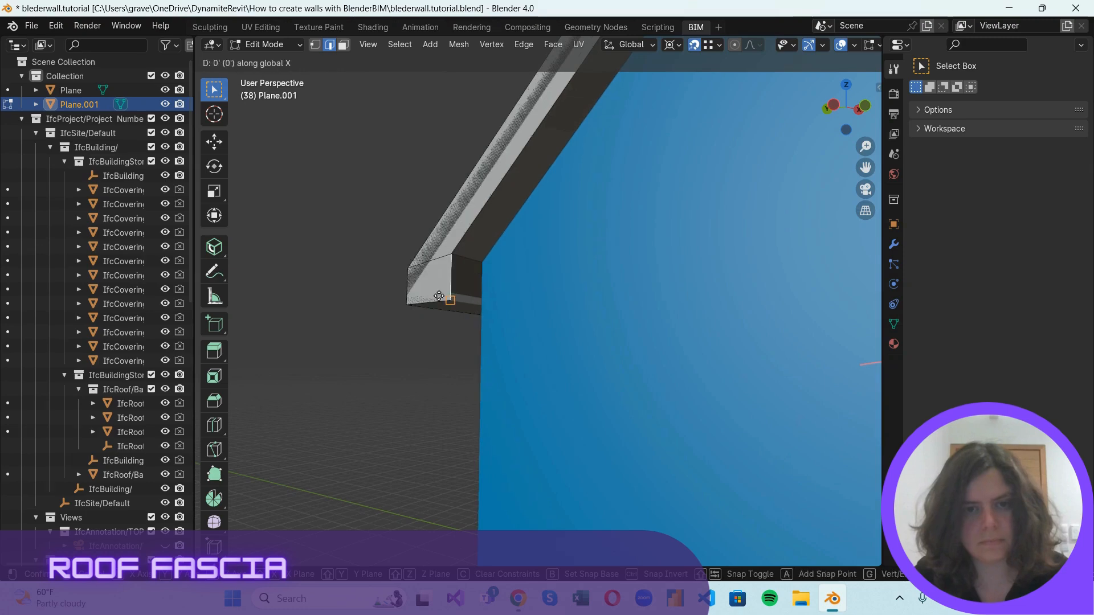
pyautogui.press('y')
pyautogui.click(481, 254)
pyautogui.scroll(-7, 445, 315)
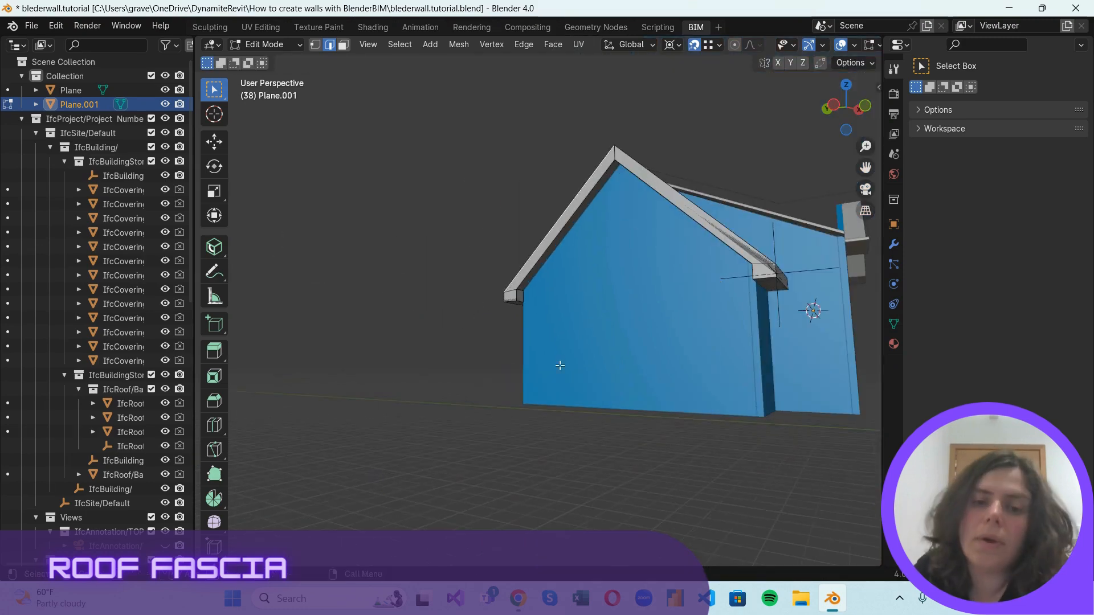
pyautogui.moveTo(858, 110); pyautogui.dragTo(567, 115)
pyautogui.scroll(4, 386, 340)
pyautogui.moveTo(604, 355); pyautogui.dragTo(259, 303, button='middle')
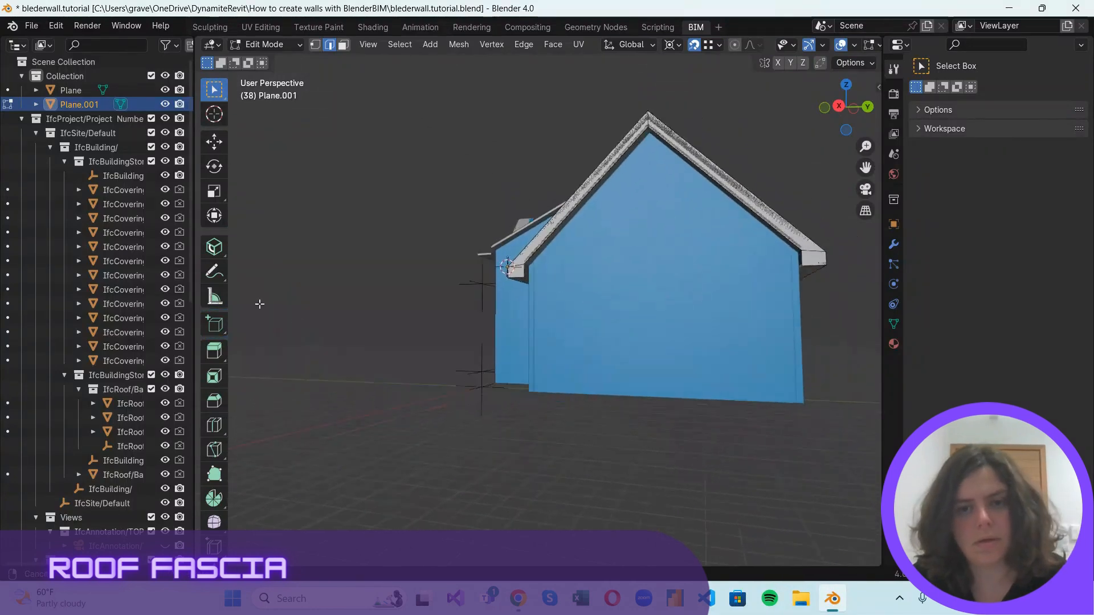
# Extrude the inner vertical edge of the eave's end face back to the wall on one side of the wide gable.
pyautogui.scroll(5, 501, 246)
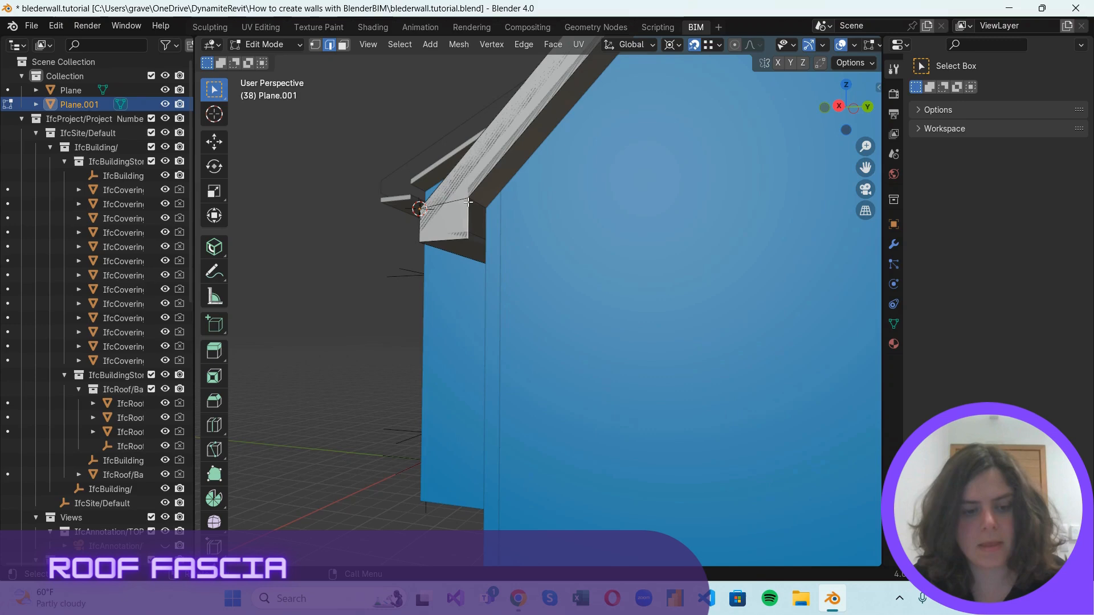
pyautogui.press('e')
pyautogui.click(487, 208)
pyautogui.scroll(-5, 425, 237)
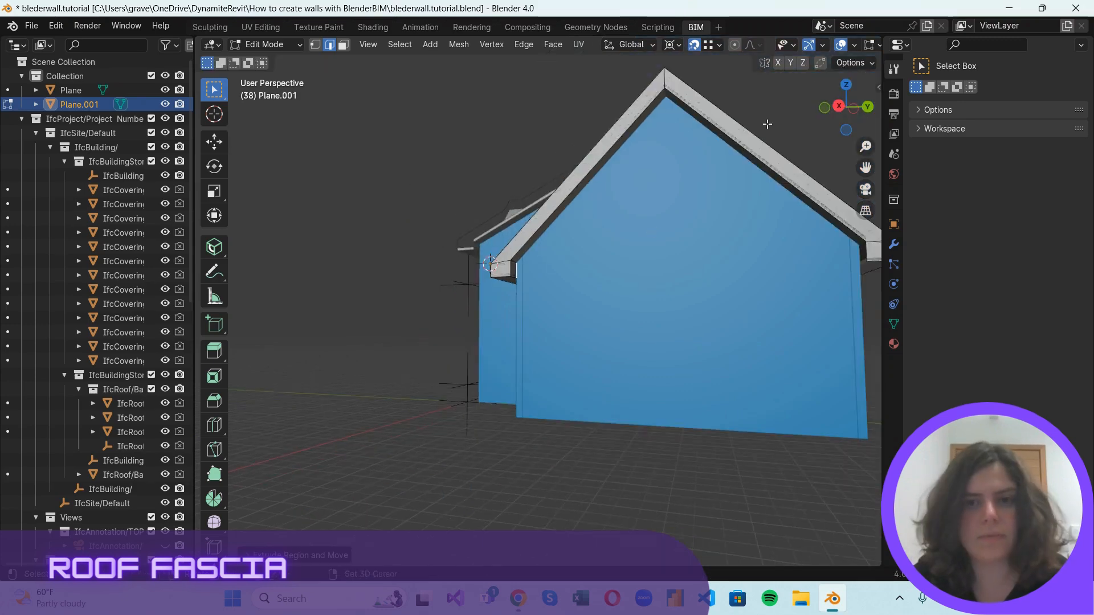
# Extrude the inner vertical edge of the opposite eave's end face back to the same gable's wall.
pyautogui.moveTo(767, 124); pyautogui.dragTo(532, 383, button='middle')
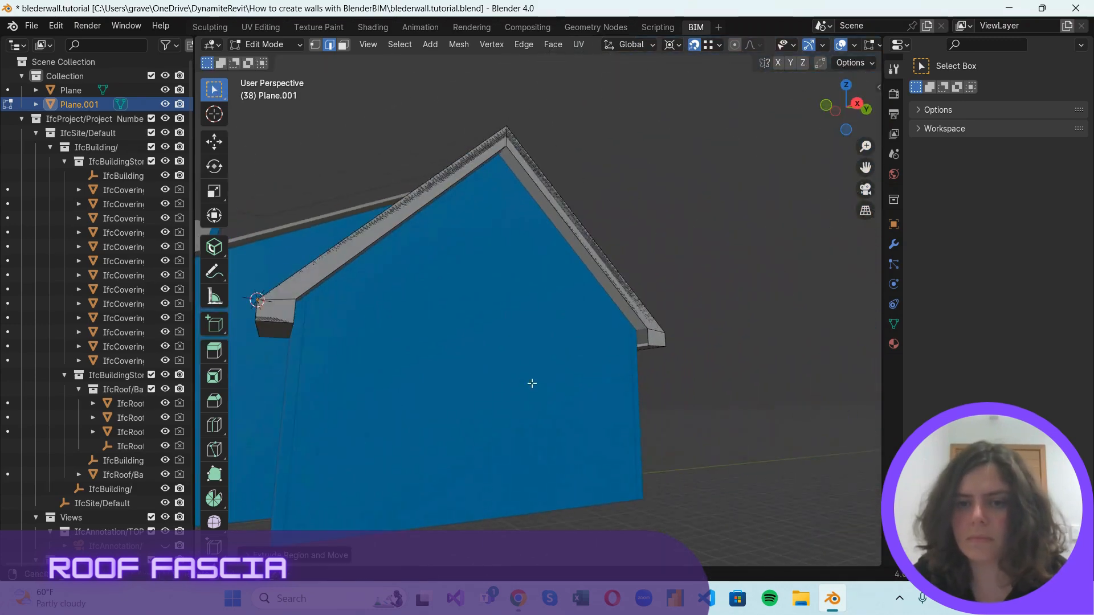
pyautogui.scroll(2, 723, 356)
pyautogui.click(710, 355)
pyautogui.press('e')
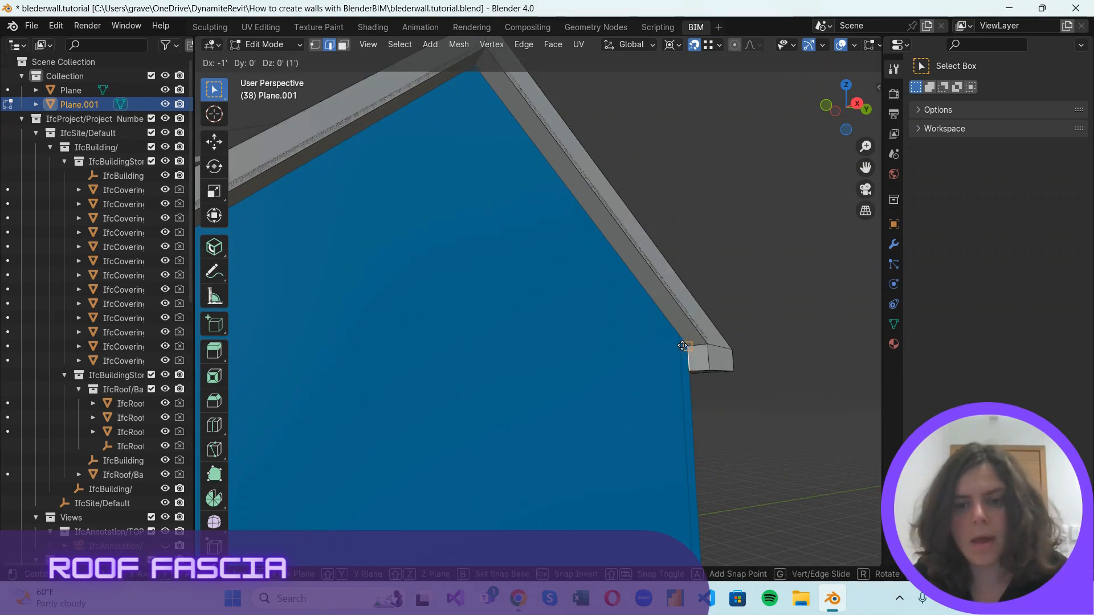
pyautogui.click(682, 345)
pyautogui.click(756, 330)
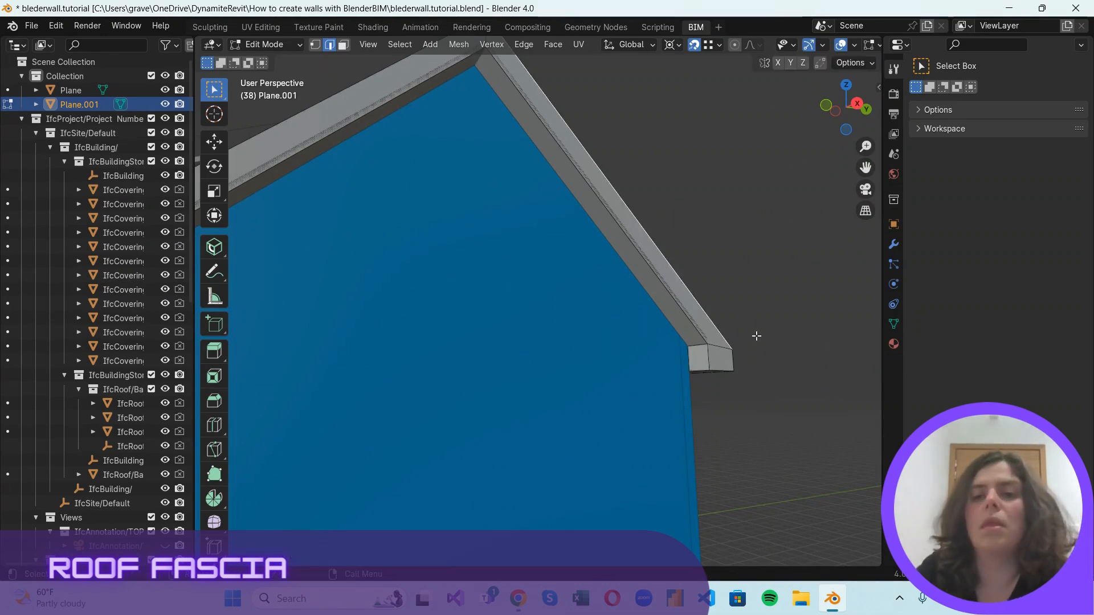
pyautogui.scroll(-2, 756, 334)
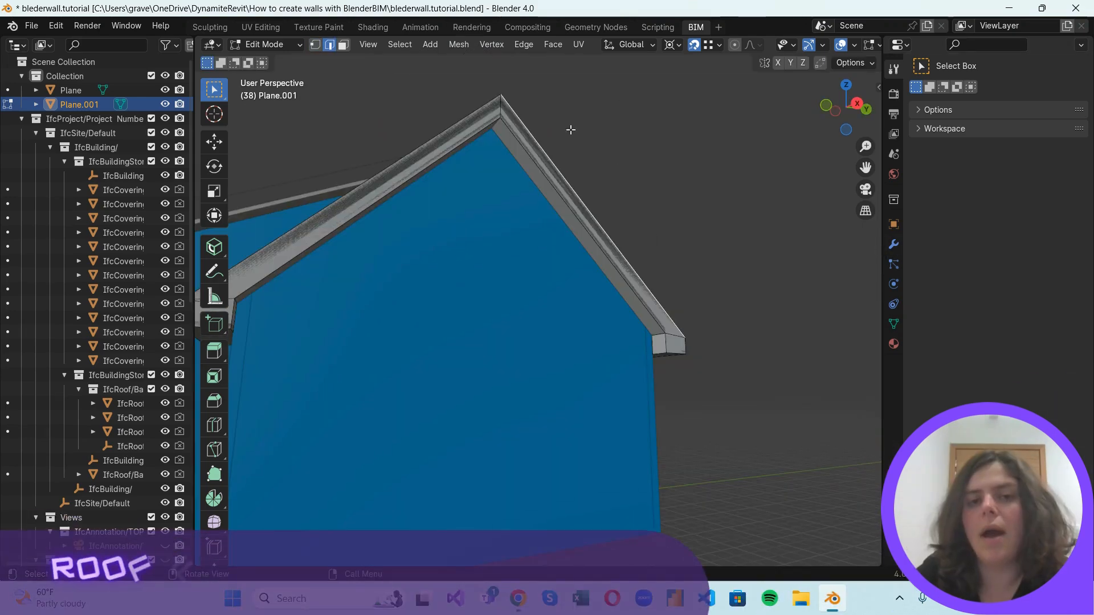
pyautogui.moveTo(873, 109); pyautogui.dragTo(326, 155)
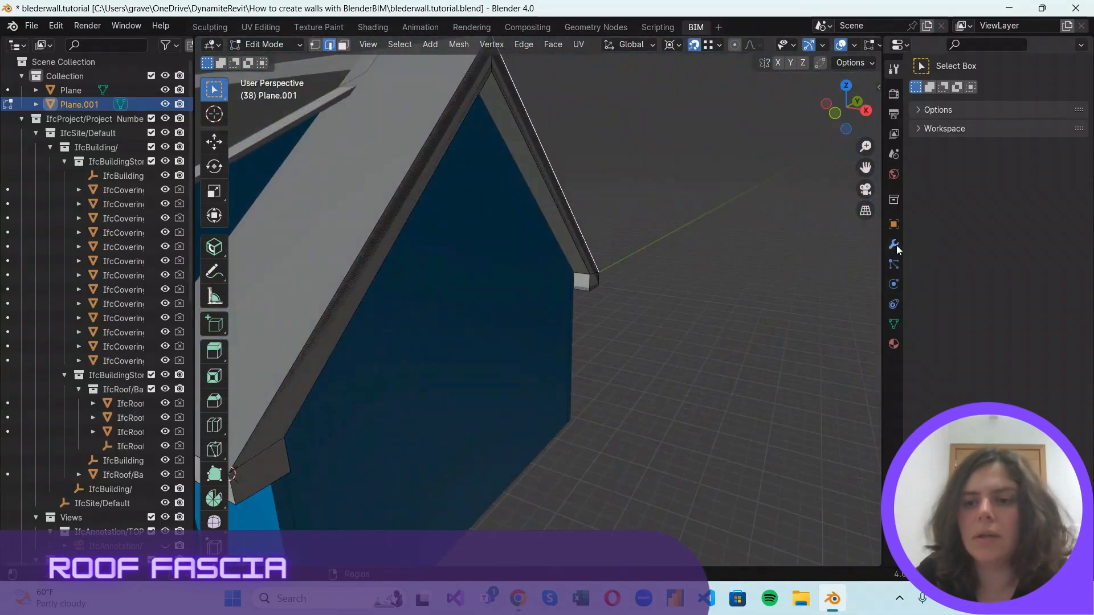
# Add a Solidify modifier to the fascia mesh with a thickness of 0.125'.
pyautogui.click(892, 247)
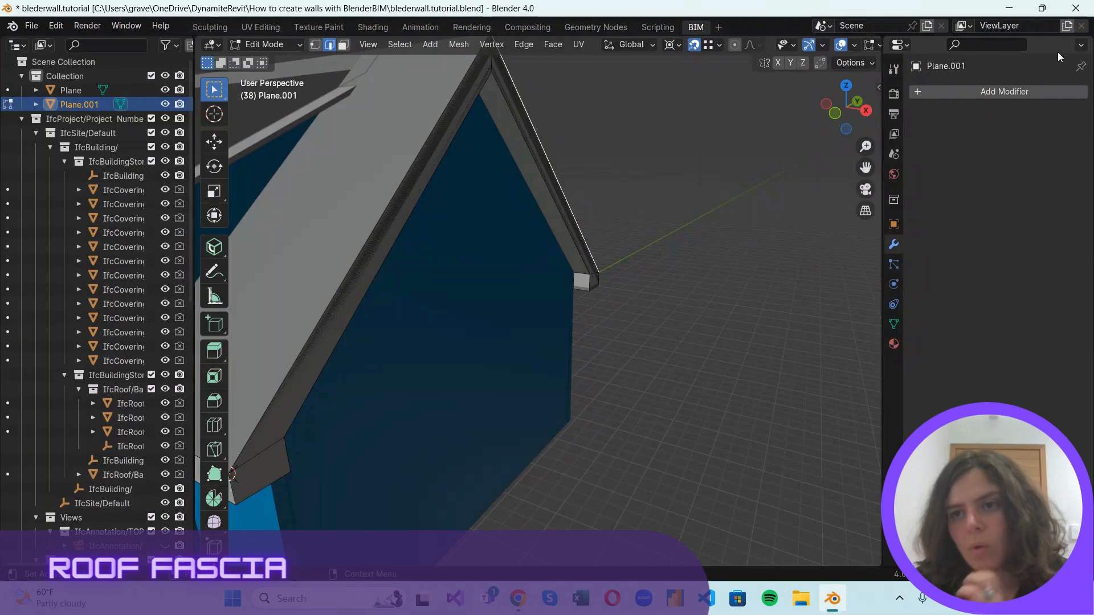
pyautogui.click(1023, 92)
pyautogui.click(997, 91)
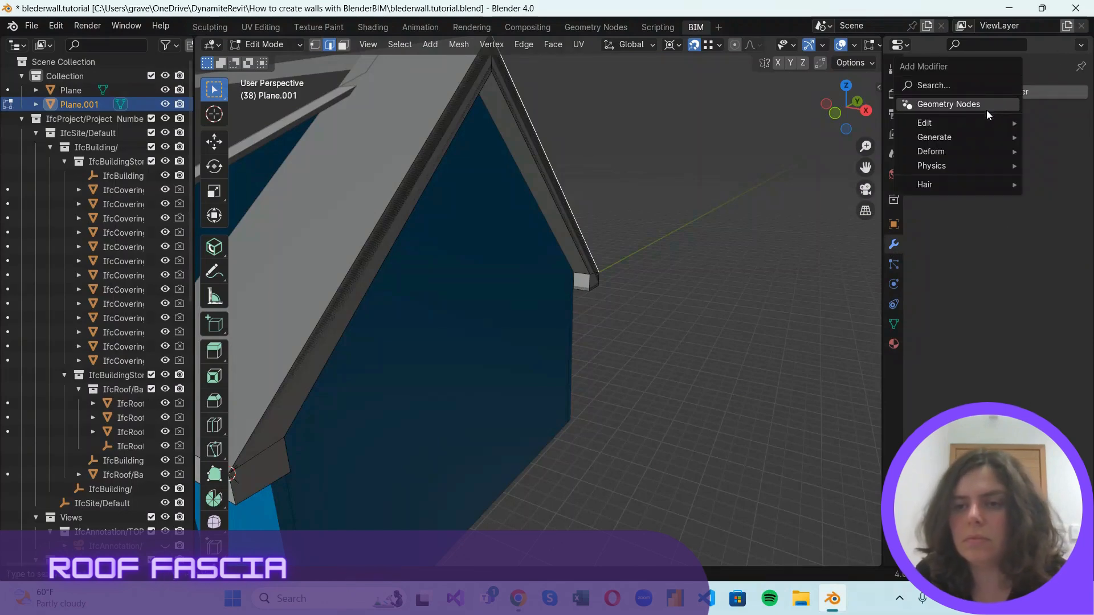
pyautogui.moveTo(969, 125)
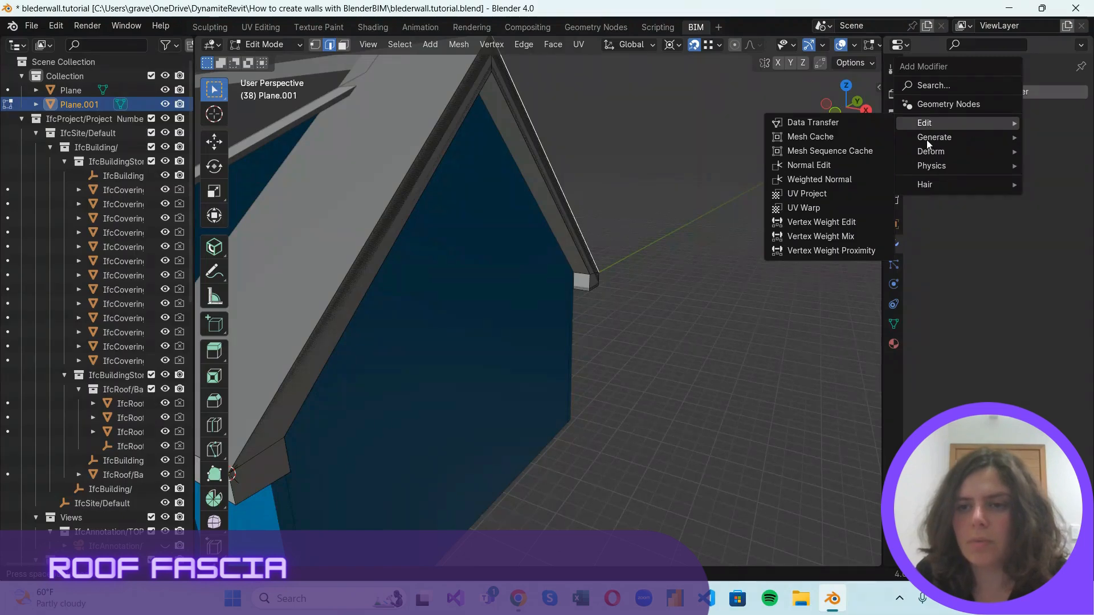
pyautogui.moveTo(924, 139)
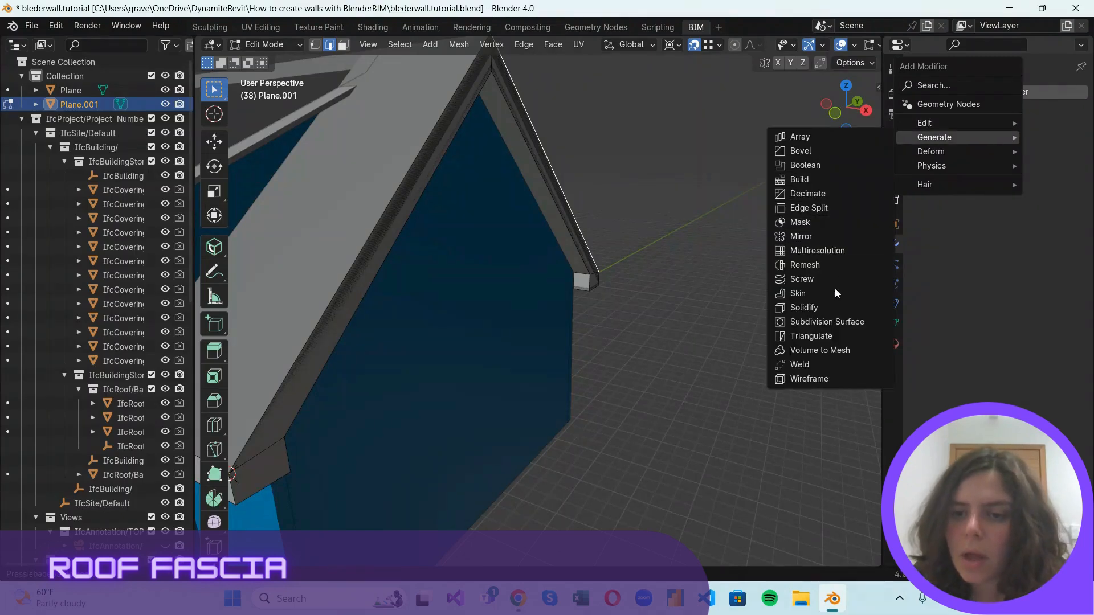
pyautogui.click(827, 306)
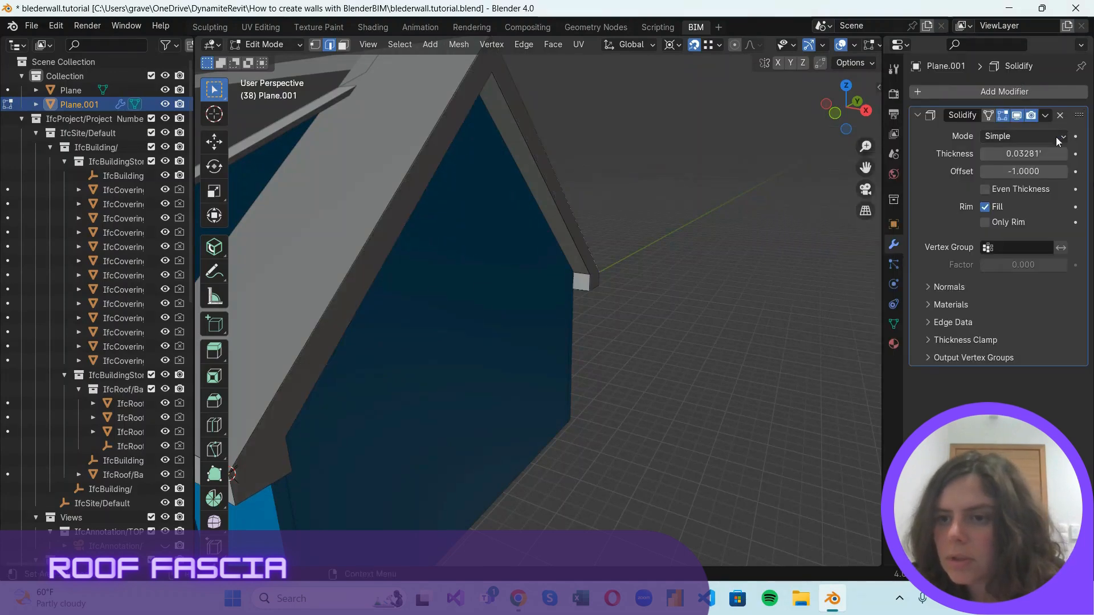
pyautogui.click(1040, 159)
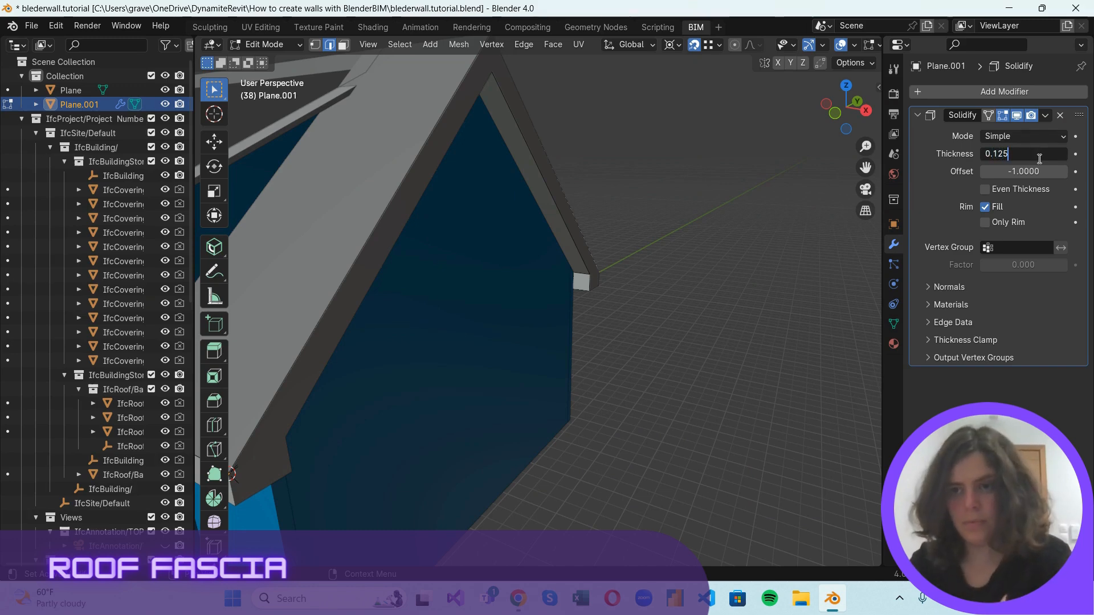
pyautogui.press('Return')
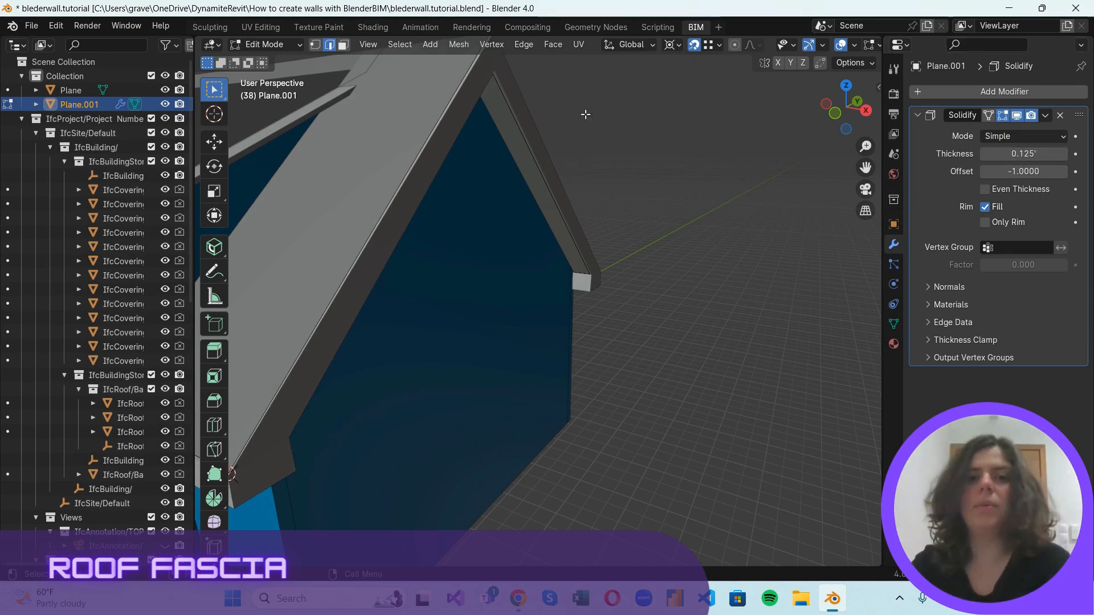
# Examine the thickened fascia around the gables and eaves, including the return faces against the walls.
pyautogui.scroll(-1, 666, 349)
pyautogui.moveTo(867, 111); pyautogui.dragTo(626, 128)
pyautogui.scroll(2, 776, 496)
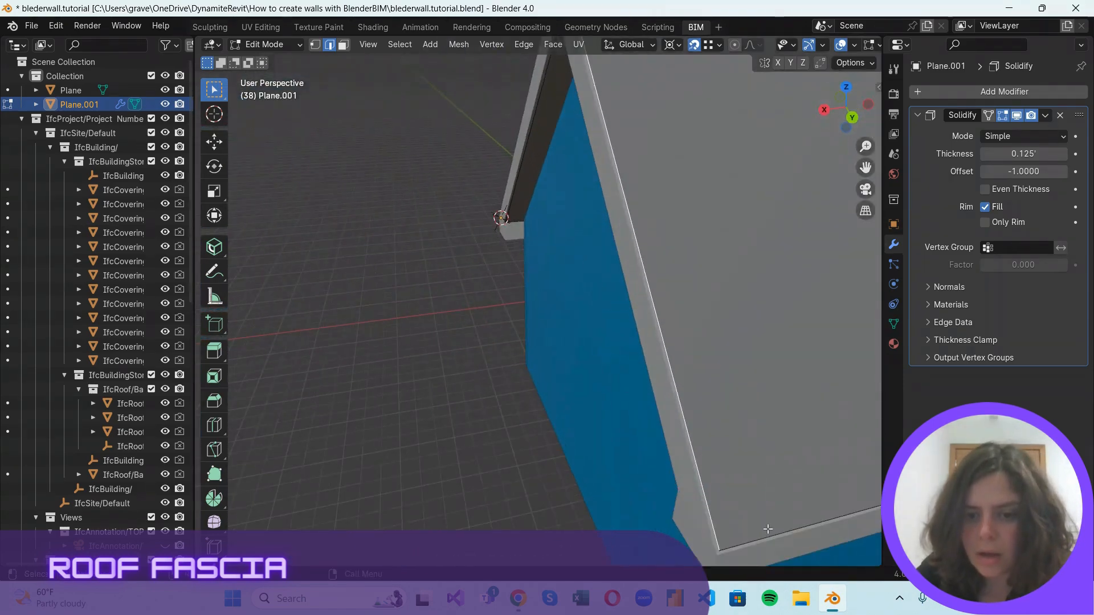
pyautogui.scroll(-5, 678, 409)
pyautogui.moveTo(848, 110); pyautogui.dragTo(655, 48)
pyautogui.scroll(-5, 847, 272)
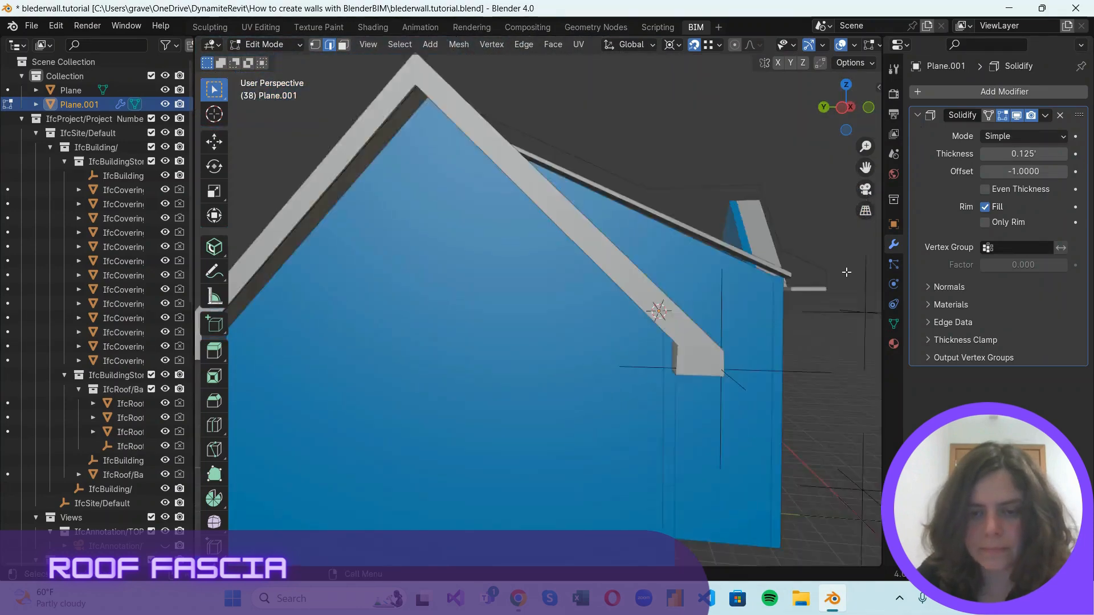
pyautogui.scroll(2, 341, 341)
pyautogui.scroll(-2, 318, 339)
pyautogui.scroll(2, 323, 326)
pyautogui.moveTo(323, 325); pyautogui.dragTo(342, 308, button='middle')
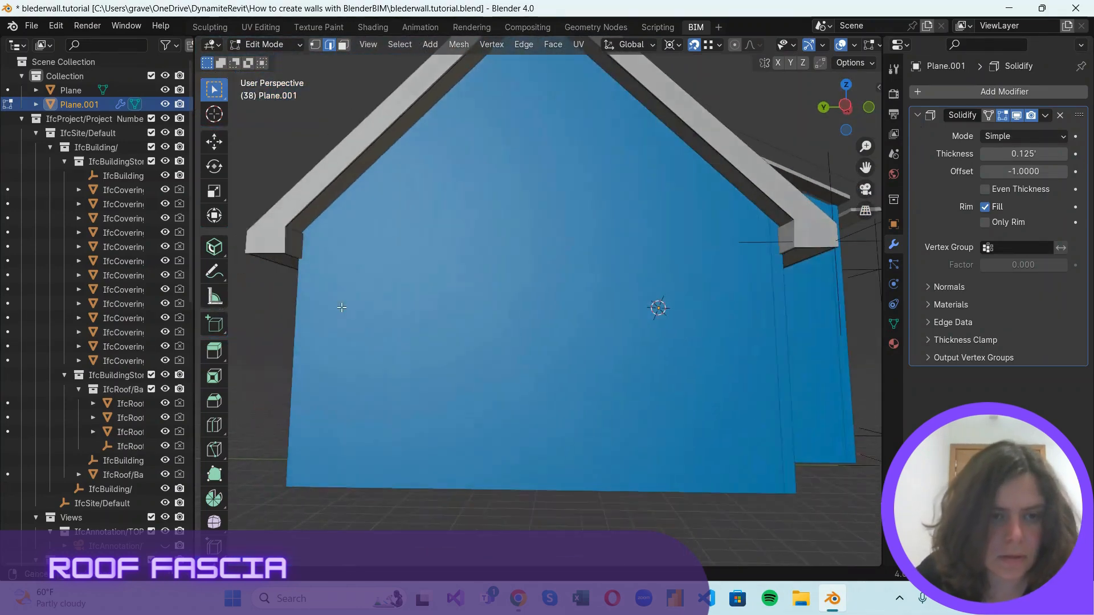
pyautogui.scroll(1, 282, 212)
pyautogui.scroll(-1, 282, 213)
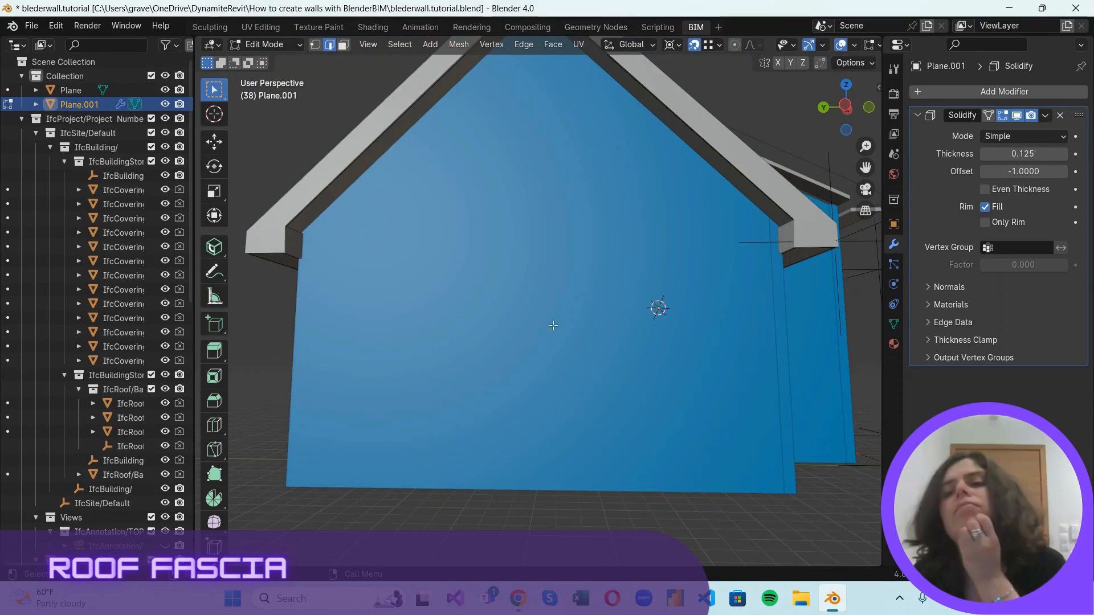
# Flip the normals of the two inner return faces beside the gable wall, hiding the Solidify modifier in the viewport only during the edit.
pyautogui.click(1014, 116)
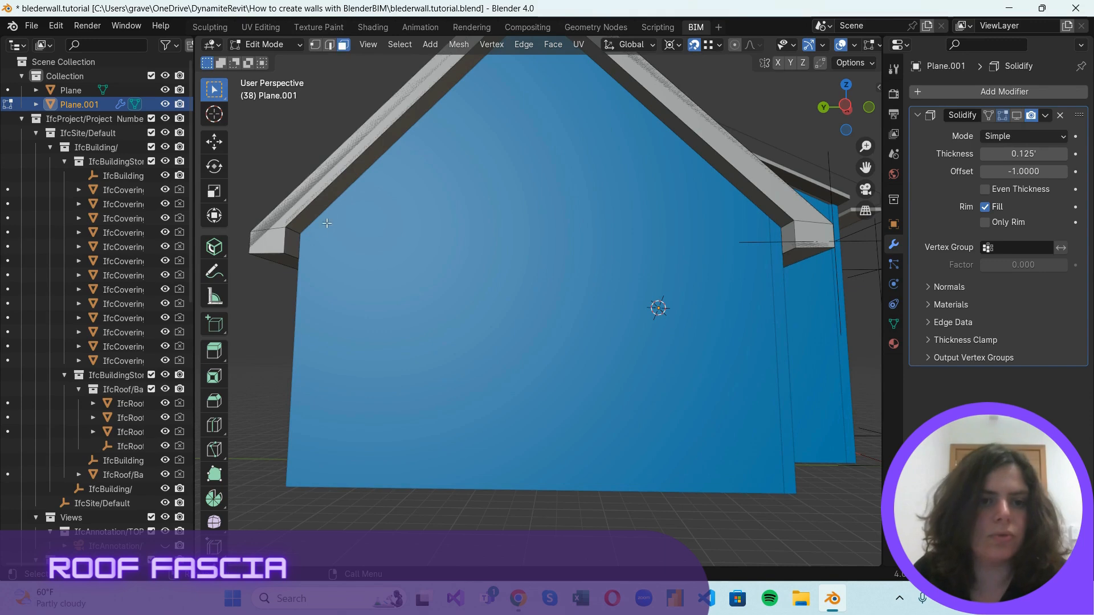
pyautogui.keyDown('shift'); pyautogui.click(792, 237); pyautogui.keyUp('shift')
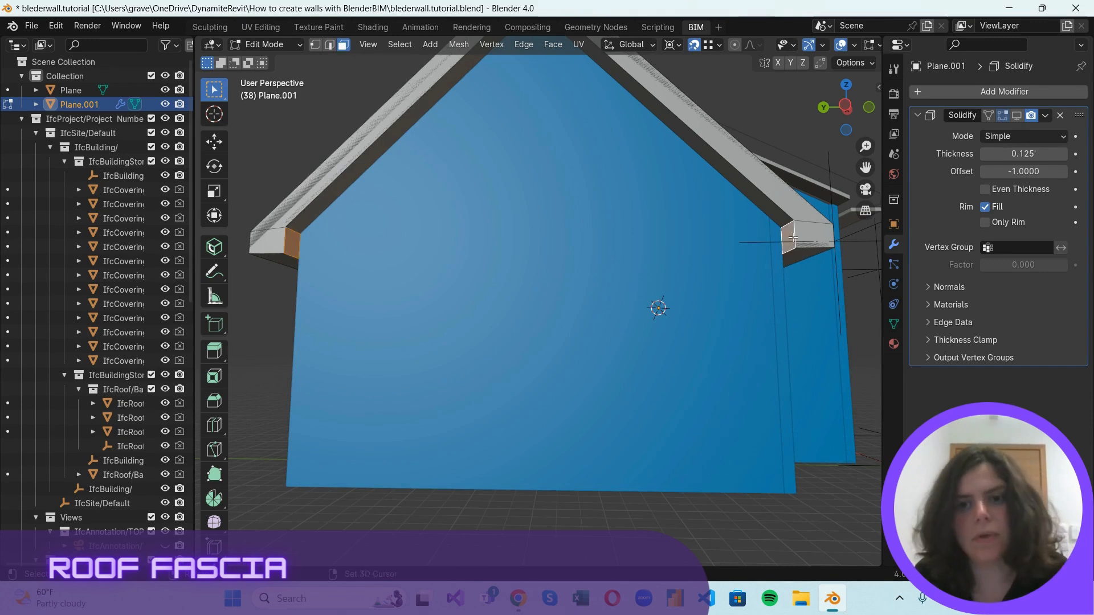
pyautogui.click(458, 44)
pyautogui.moveTo(513, 122)
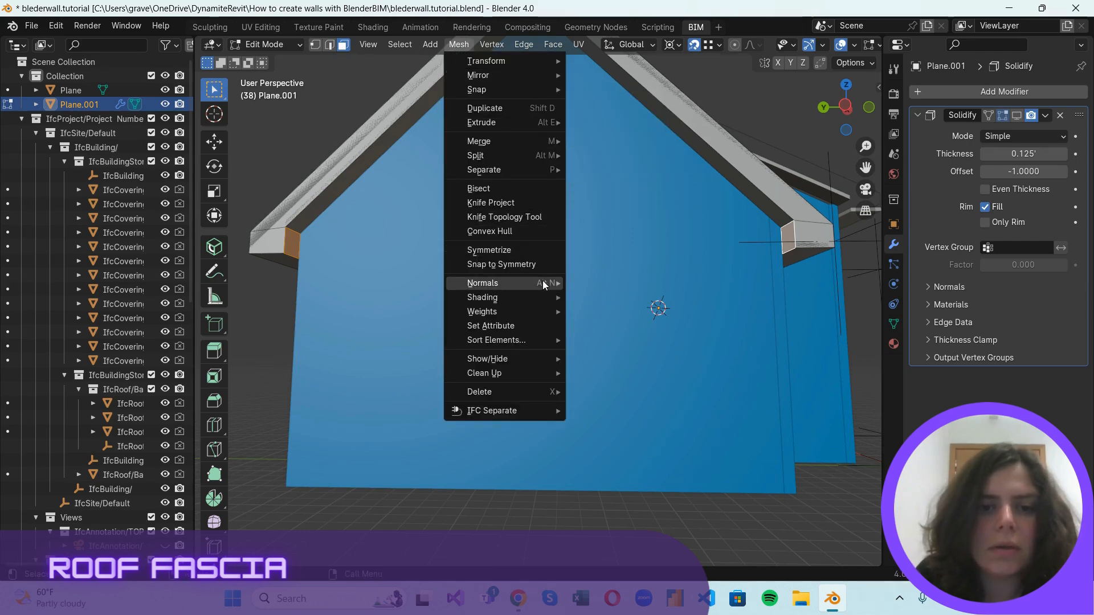
pyautogui.moveTo(541, 282)
pyautogui.click(612, 282)
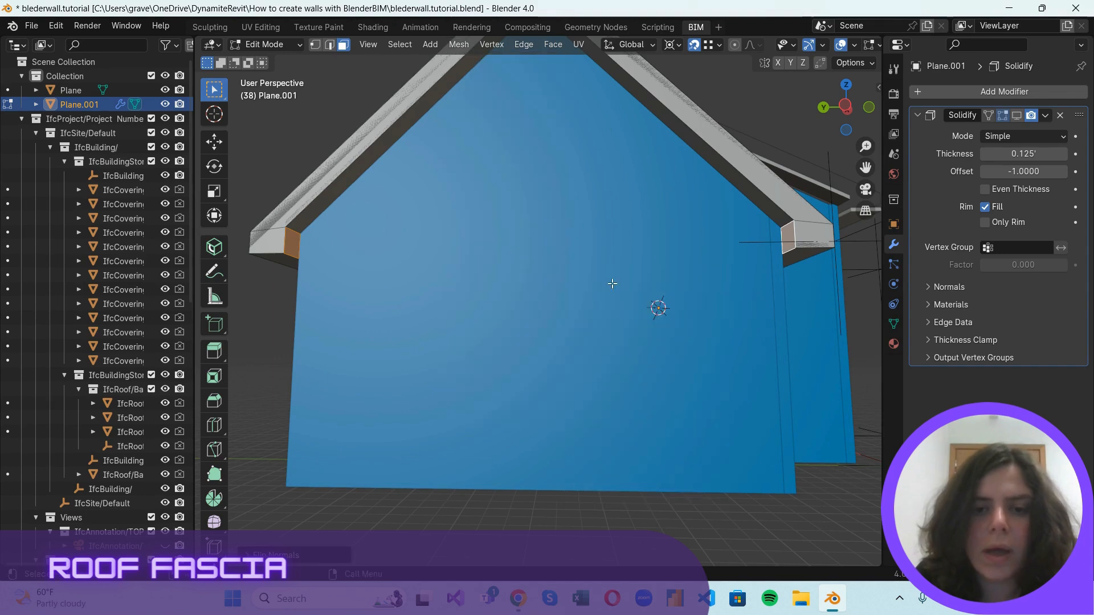
pyautogui.click(494, 111)
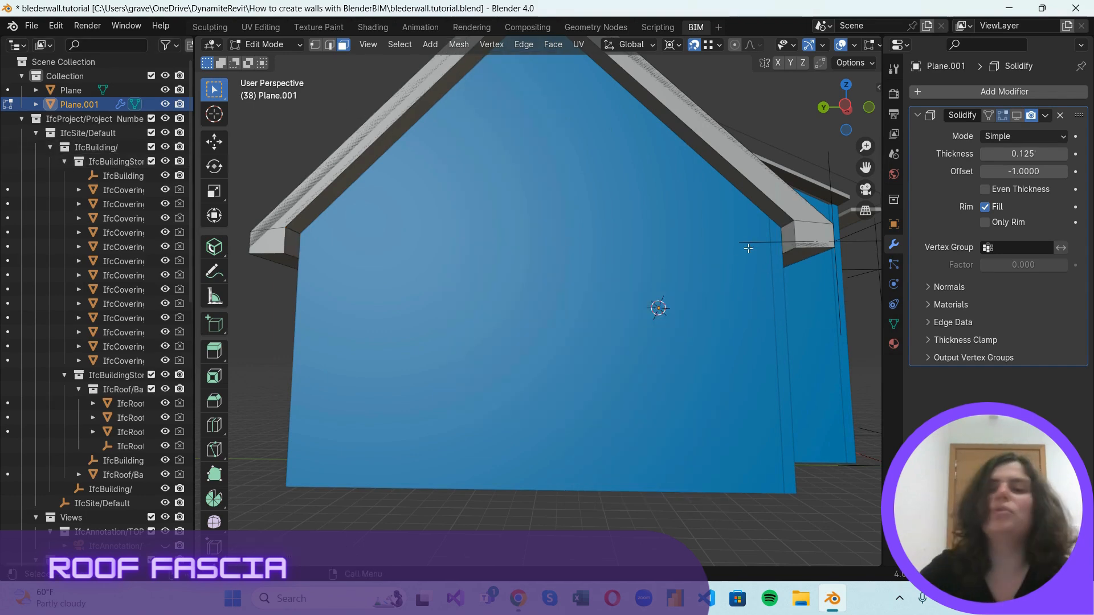
pyautogui.click(1017, 117)
pyautogui.click(1017, 117)
pyautogui.click(1017, 117)
# Examine the solidified fascia's corners and return faces at both gable eaves, from the front and from below.
pyautogui.scroll(3, 266, 274)
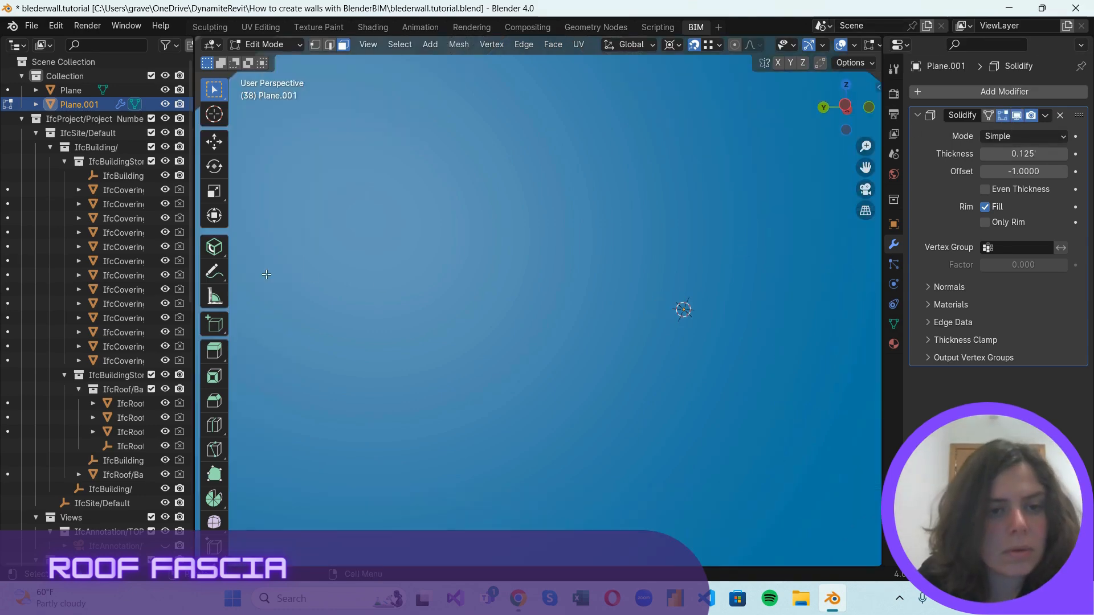
pyautogui.scroll(-5, 267, 270)
pyautogui.scroll(3, 312, 281)
pyautogui.scroll(-2, 501, 376)
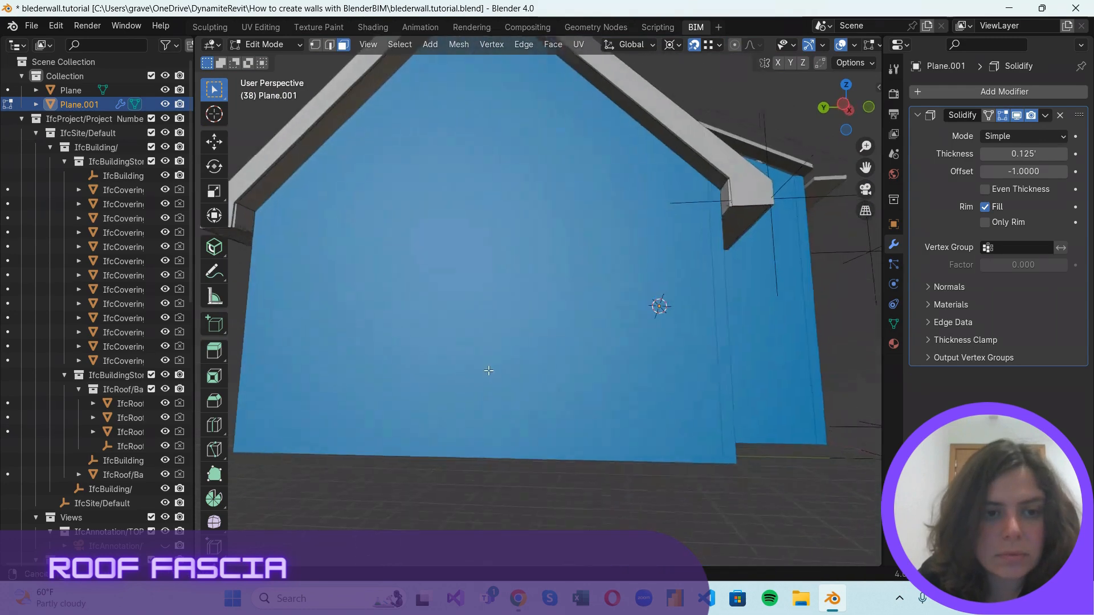
pyautogui.scroll(-2, 488, 371)
pyautogui.scroll(4, 230, 226)
pyautogui.scroll(-4, 274, 215)
pyautogui.scroll(3, 352, 212)
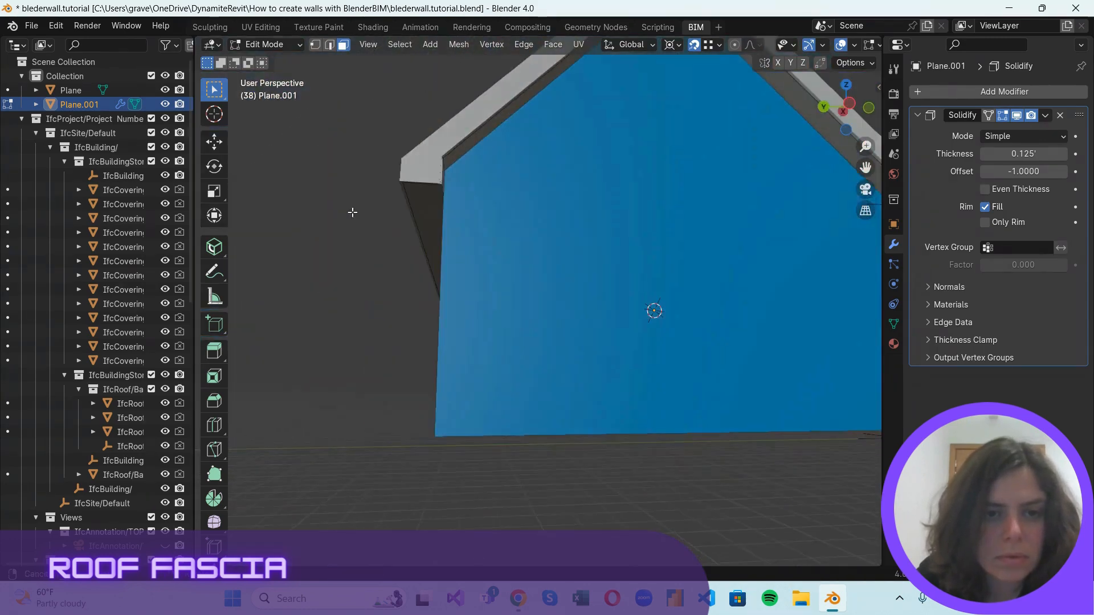
pyautogui.scroll(-3, 357, 252)
pyautogui.scroll(3, 385, 324)
pyautogui.scroll(2, 262, 320)
pyautogui.scroll(-1, 311, 302)
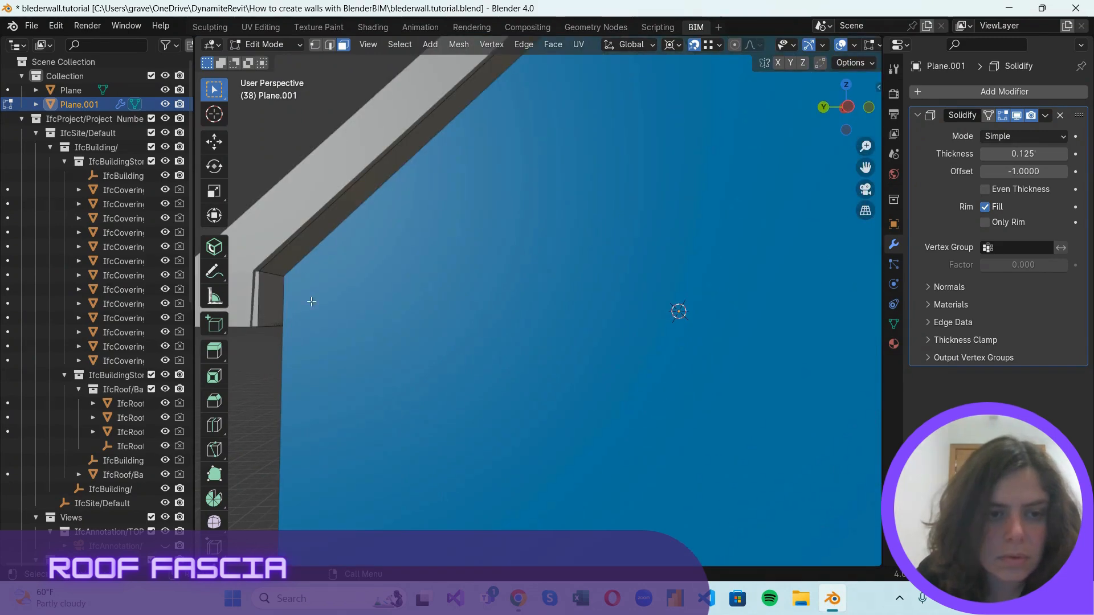
pyautogui.moveTo(864, 114); pyautogui.dragTo(750, 214)
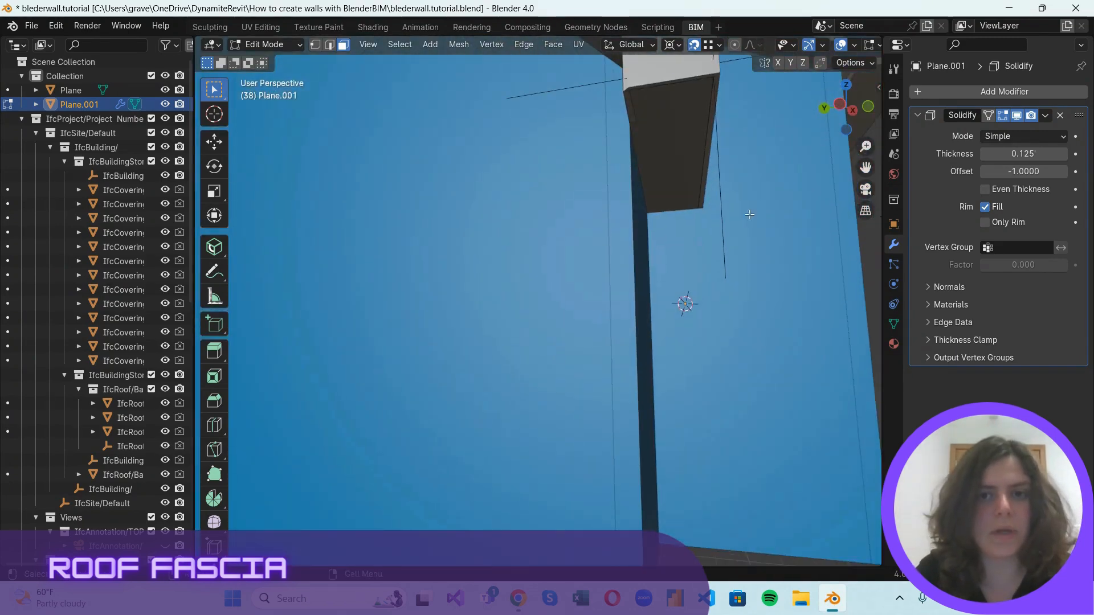
pyautogui.scroll(-5, 647, 215)
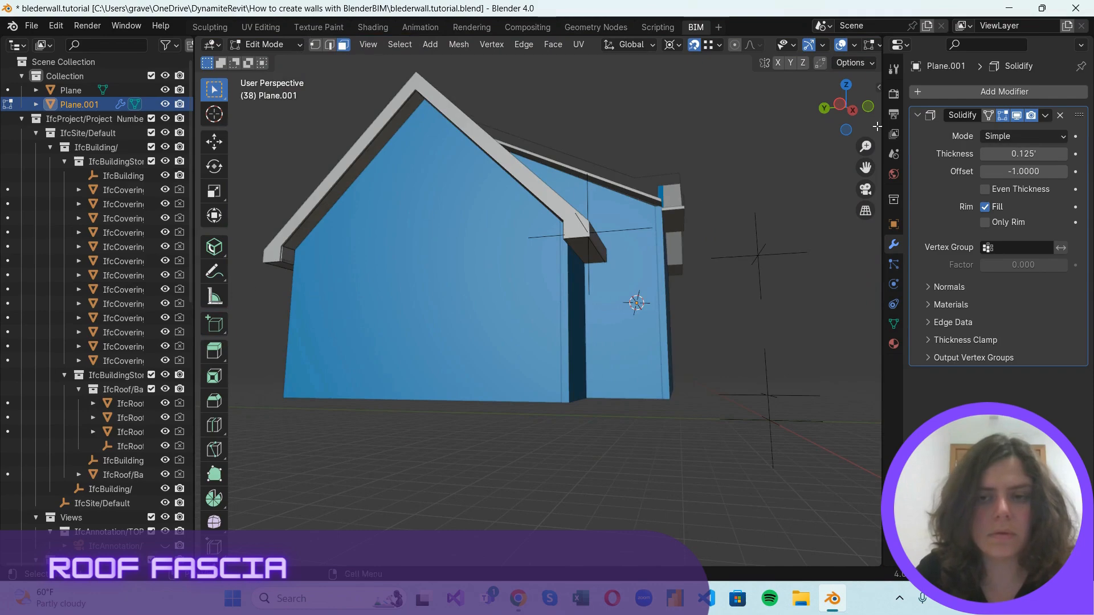
pyautogui.moveTo(855, 117); pyautogui.dragTo(881, 93)
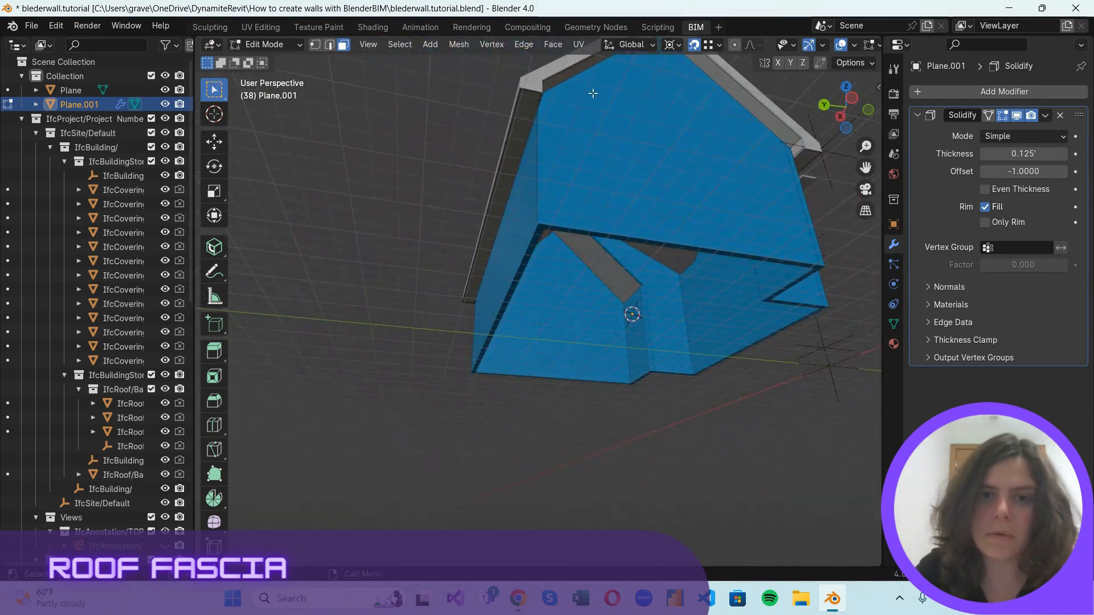
pyautogui.scroll(5, 810, 155)
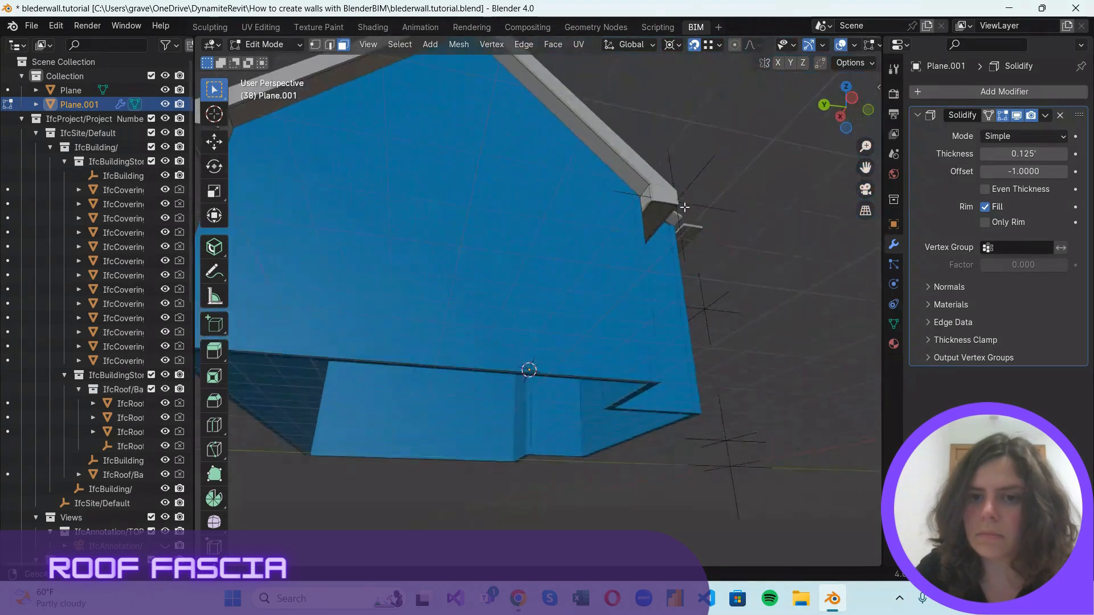
pyautogui.scroll(2, 686, 202)
pyautogui.scroll(2, 746, 101)
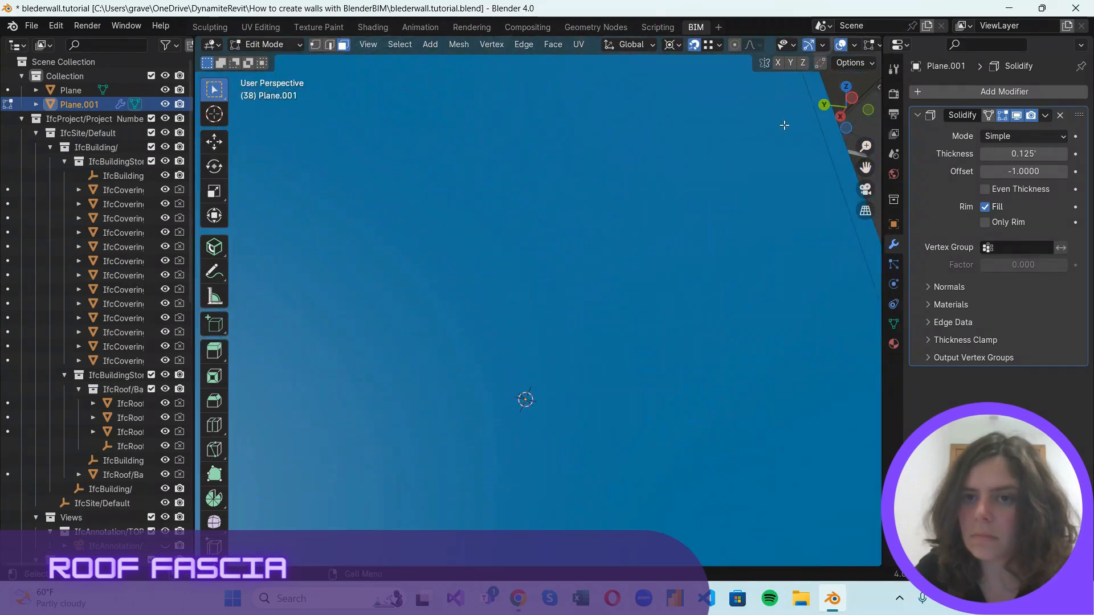
pyautogui.scroll(-2, 787, 127)
pyautogui.moveTo(741, 121)
pyautogui.mouseDown(button='middle')
pyautogui.moveTo(701, 200)
pyautogui.moveTo(720, 139)
pyautogui.moveTo(746, 133)
pyautogui.mouseUp(button='middle')
pyautogui.scroll(2, 744, 170)
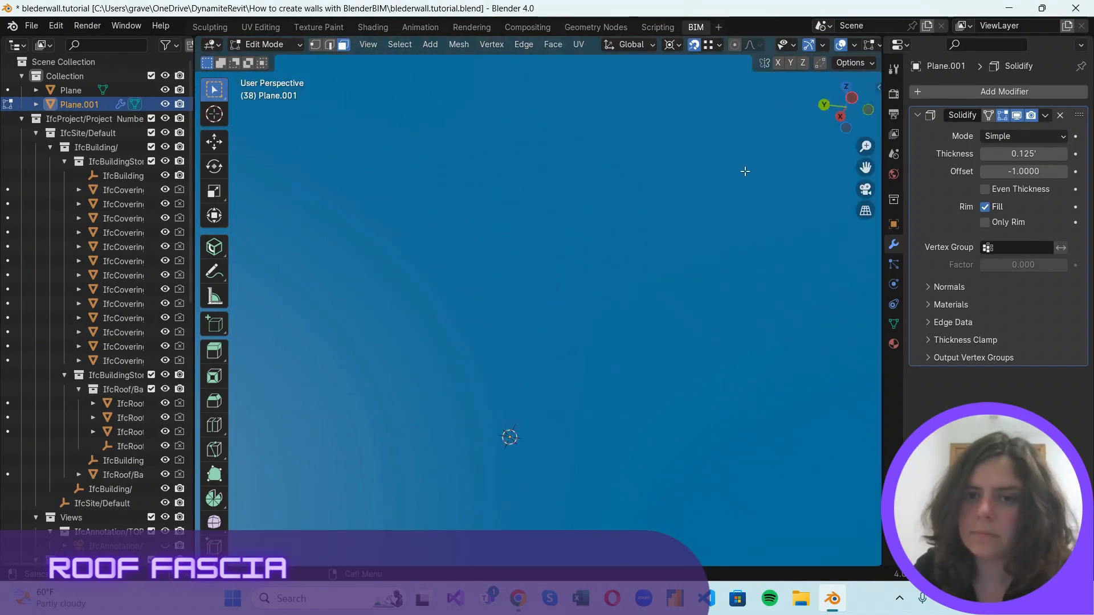
pyautogui.scroll(-2, 744, 172)
# Set the Solidify modifier's mode to Complex and check the fascia's eave corner.
pyautogui.click(1013, 138)
pyautogui.click(1017, 164)
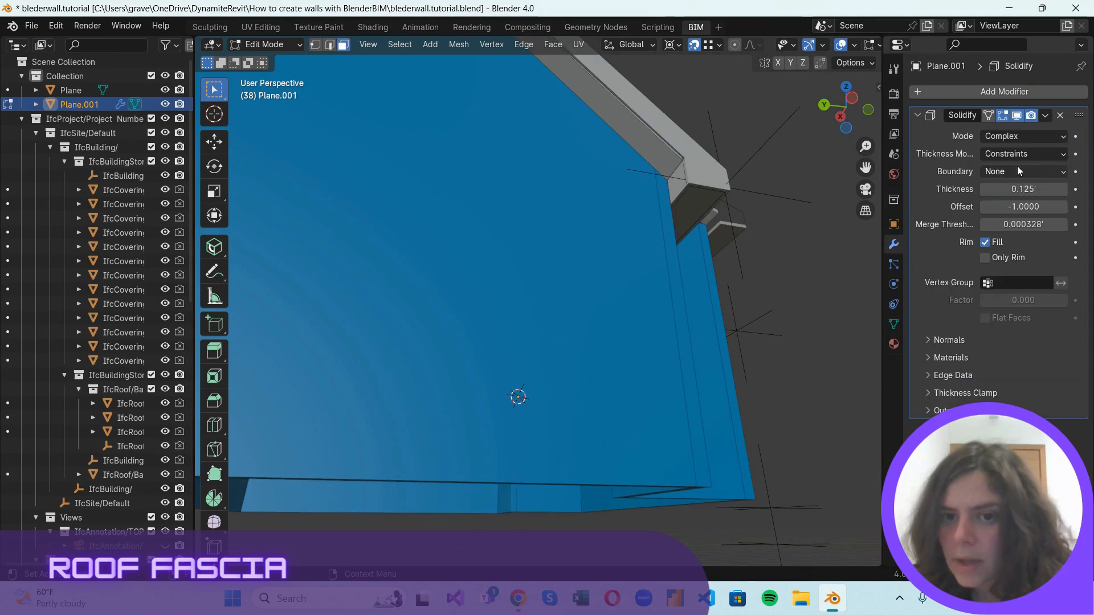
pyautogui.scroll(2, 716, 140)
pyautogui.scroll(-2, 724, 147)
pyautogui.scroll(1, 716, 162)
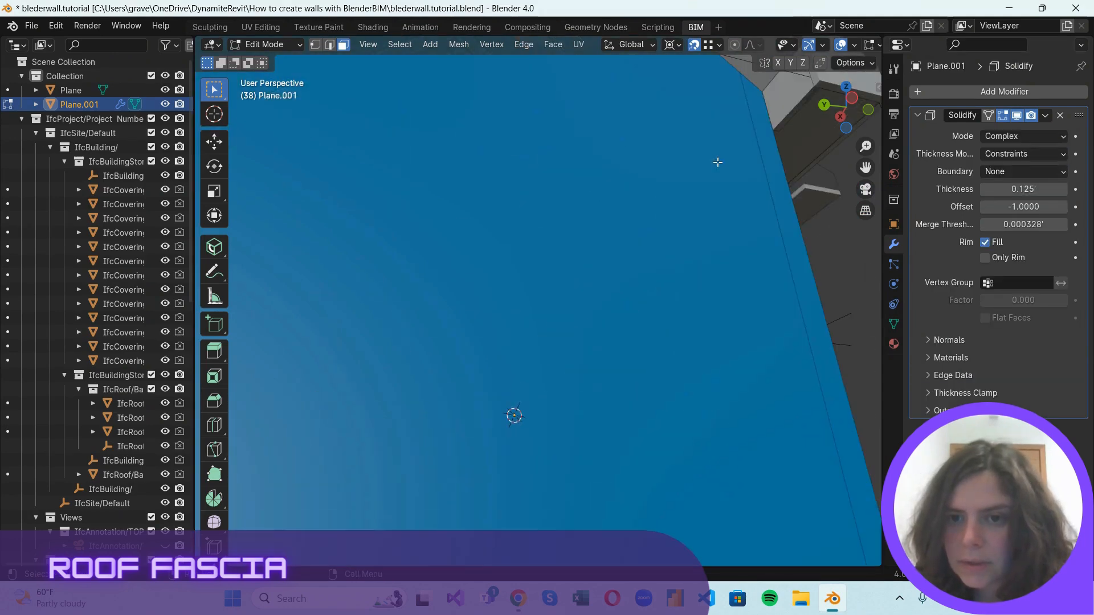
# Examine the fascia's eave corner with the Solidify modifier shown and hidden in the viewport.
pyautogui.scroll(-5, 773, 212)
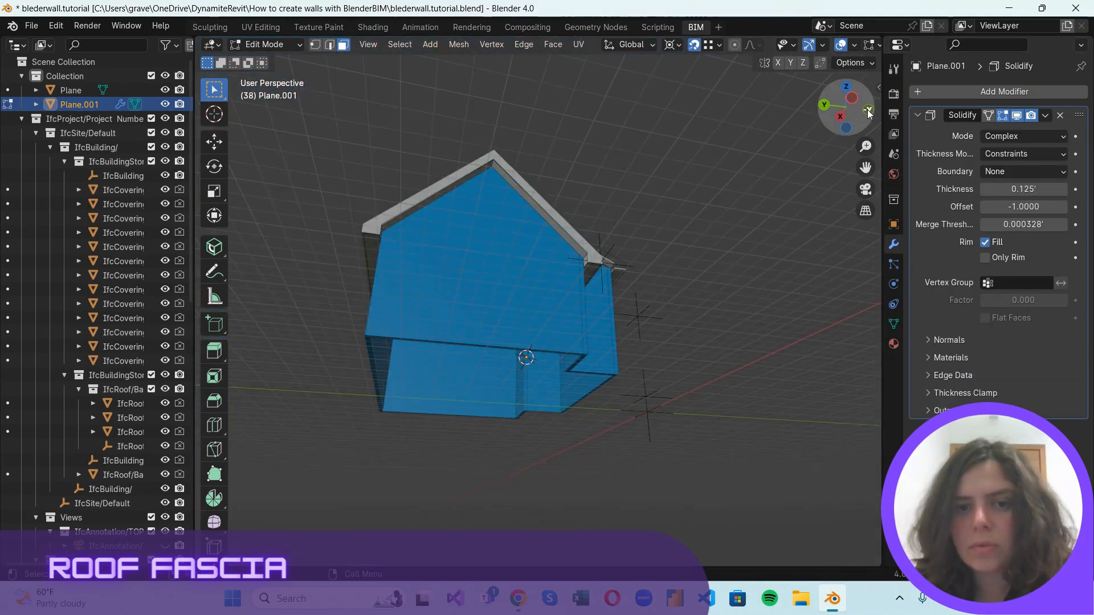
pyautogui.moveTo(857, 106); pyautogui.dragTo(473, 98)
pyautogui.scroll(4, 531, 338)
pyautogui.scroll(4, 531, 339)
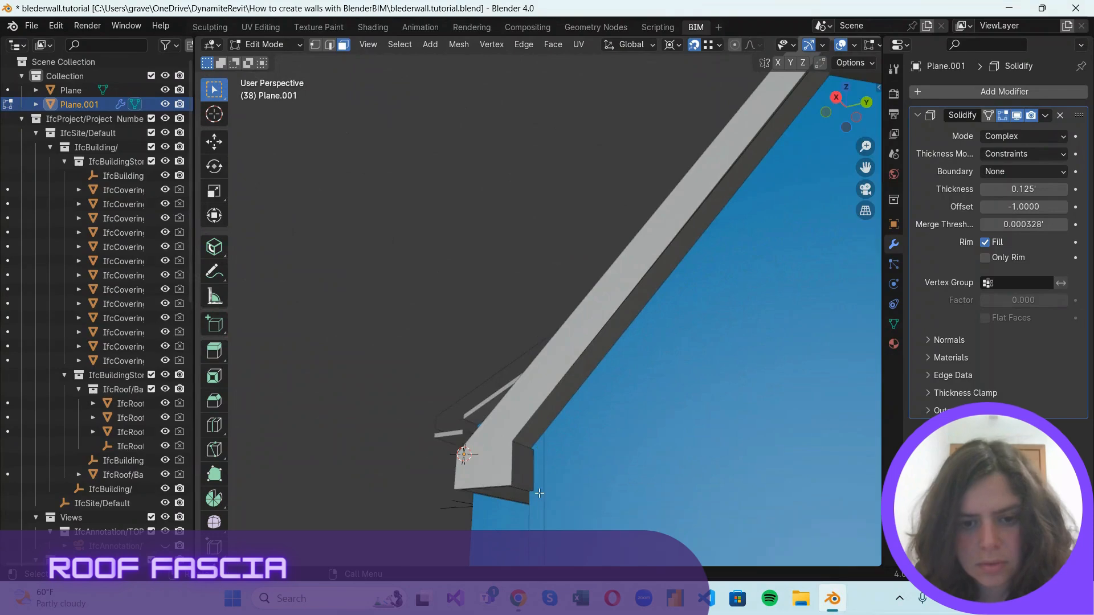
pyautogui.scroll(-1, 513, 398)
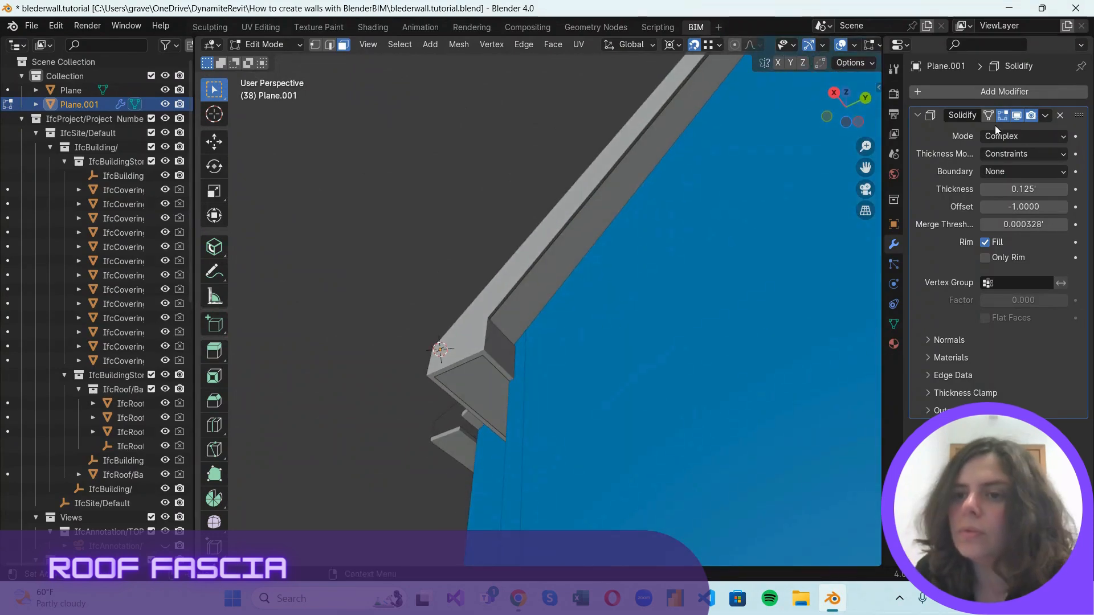
pyautogui.click(1013, 119)
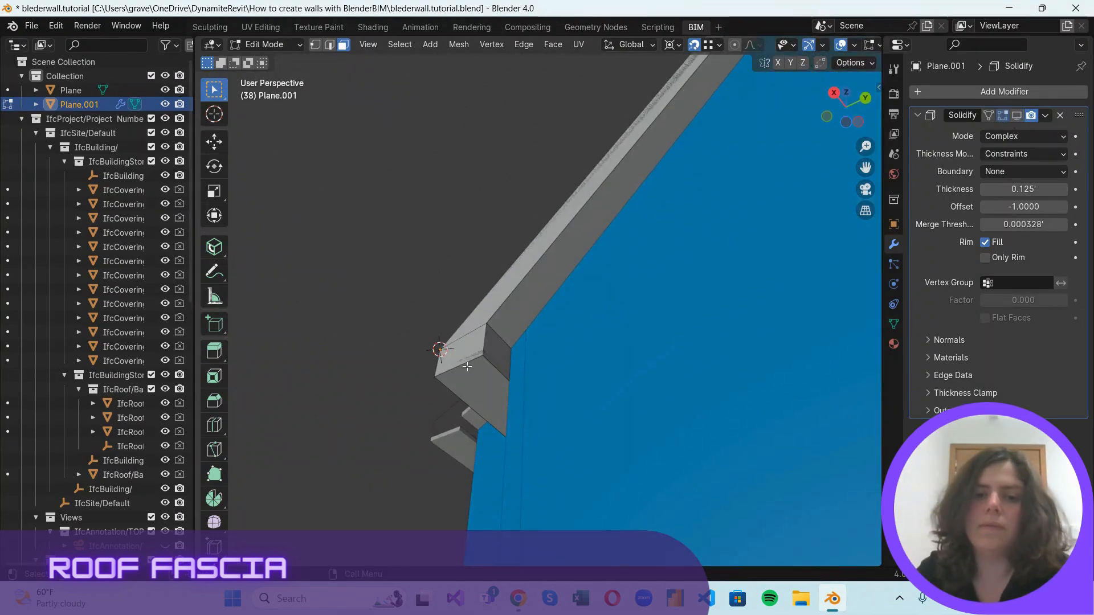
pyautogui.scroll(-5, 467, 366)
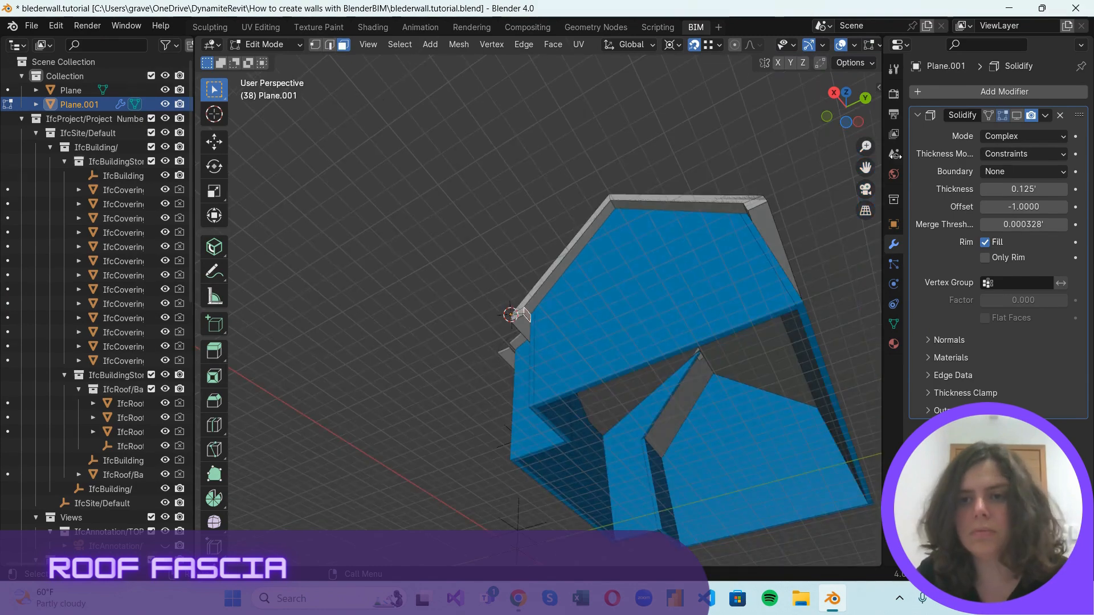
pyautogui.click(1017, 116)
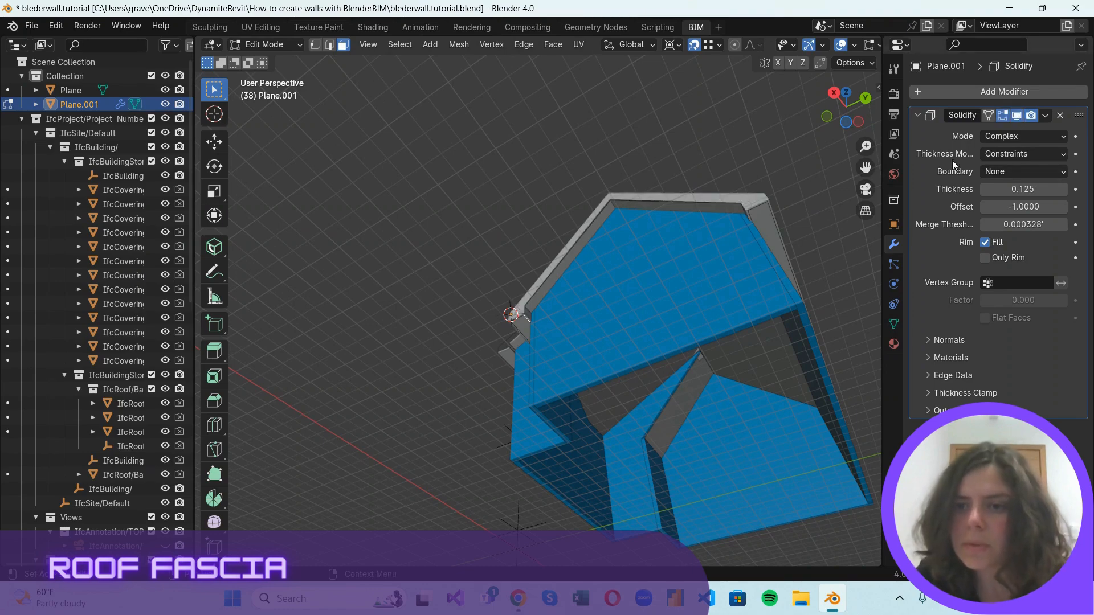
# Flip the normals of the fascia's two inner return faces at the gable eaves with Solidify hidden, and display the modifier again.
pyautogui.click(1018, 116)
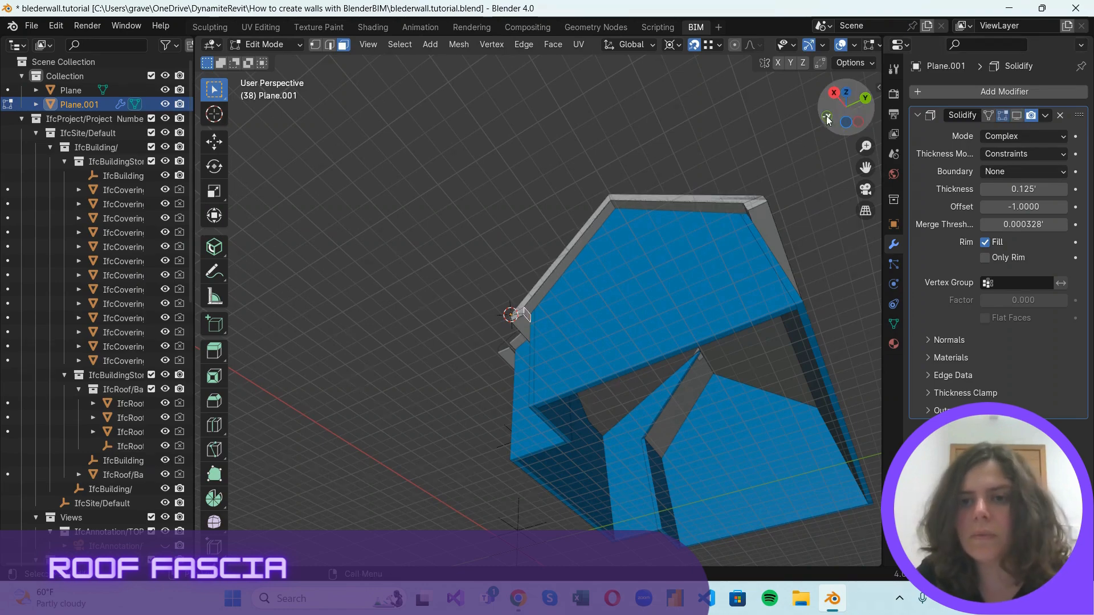
pyautogui.moveTo(833, 94); pyautogui.dragTo(884, 84)
pyautogui.scroll(2, 796, 348)
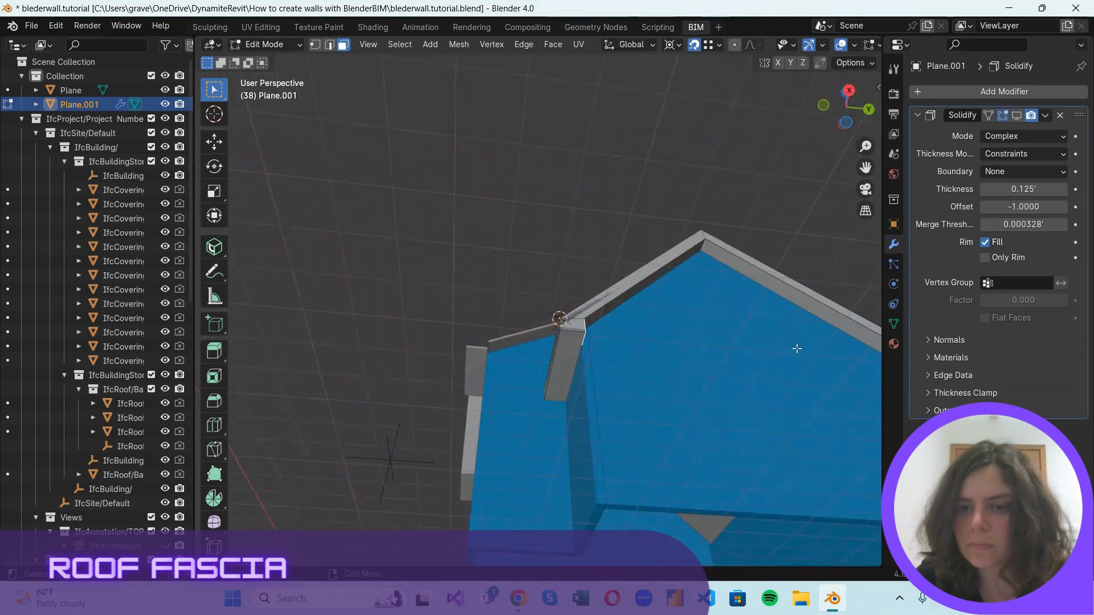
pyautogui.moveTo(797, 348); pyautogui.dragTo(757, 334, button='middle')
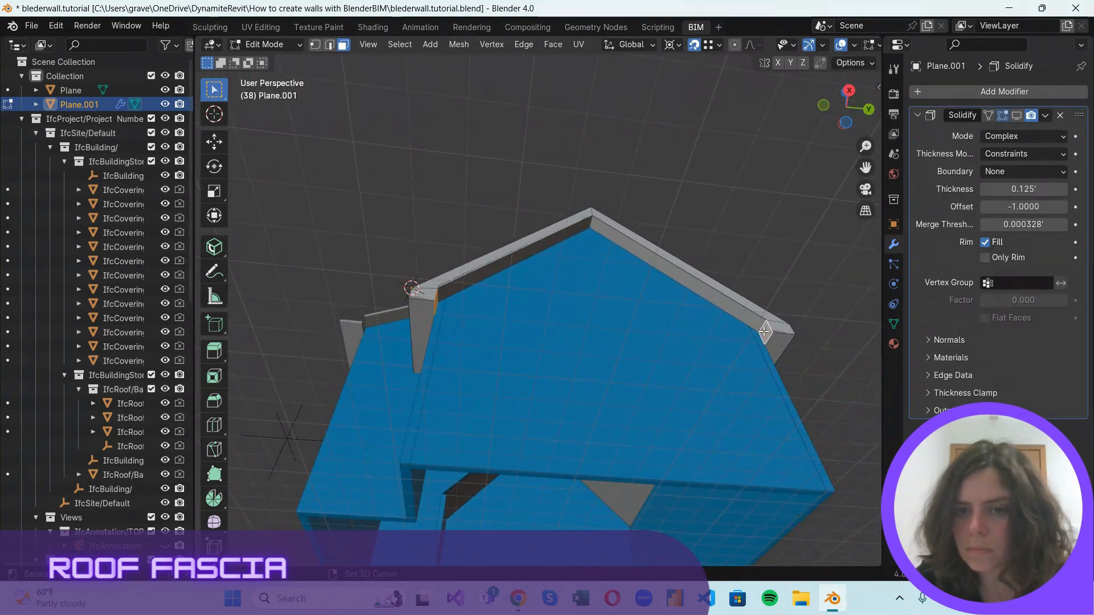
pyautogui.click(459, 40)
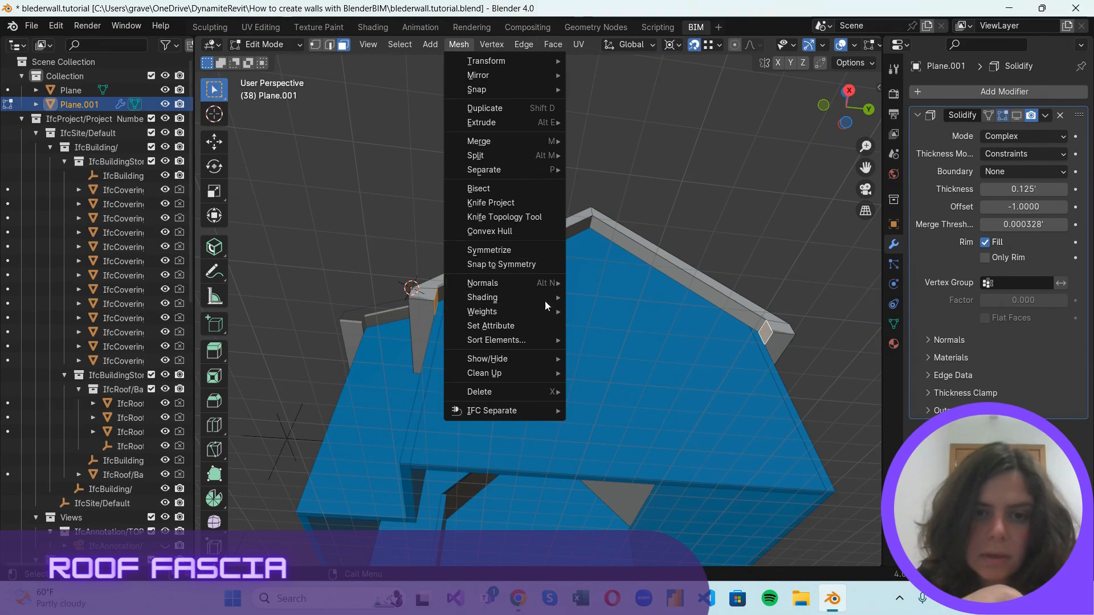
pyautogui.moveTo(553, 283)
pyautogui.click(586, 282)
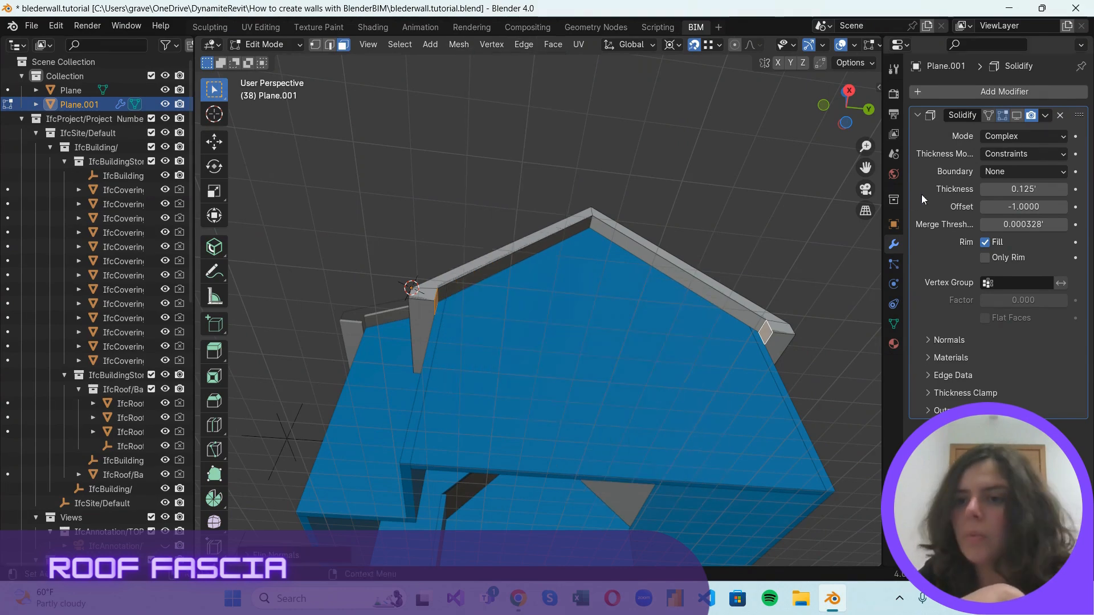
pyautogui.click(1018, 115)
# Examine the thickened fascia's return faces, eave ends and mitred corners around both gables, from below and above, with all faces deselected.
pyautogui.scroll(2, 813, 360)
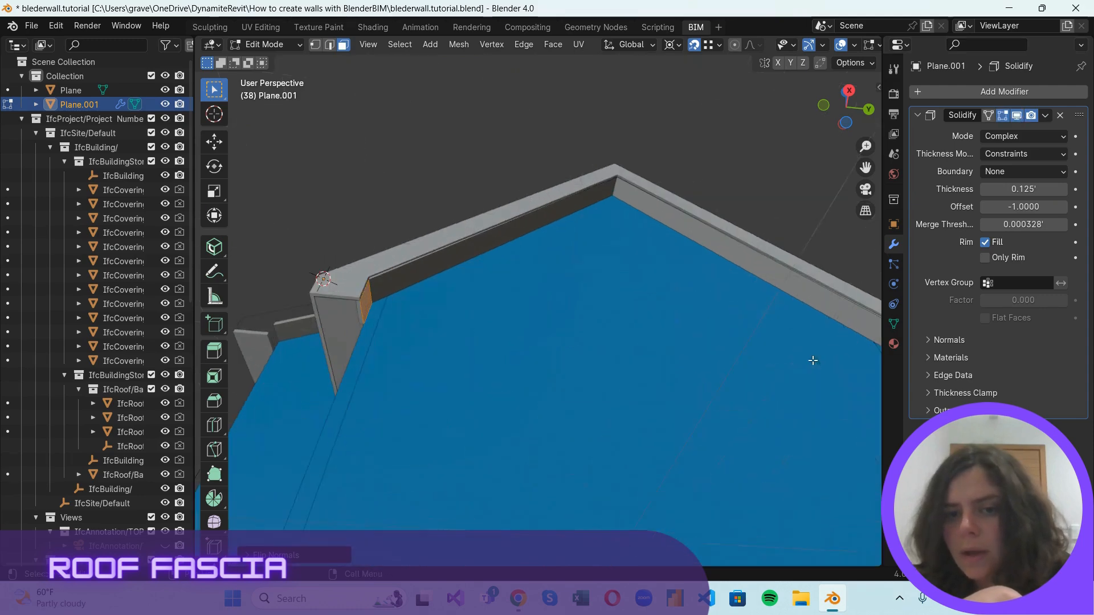
pyautogui.scroll(2, 346, 273)
pyautogui.scroll(-1, 395, 284)
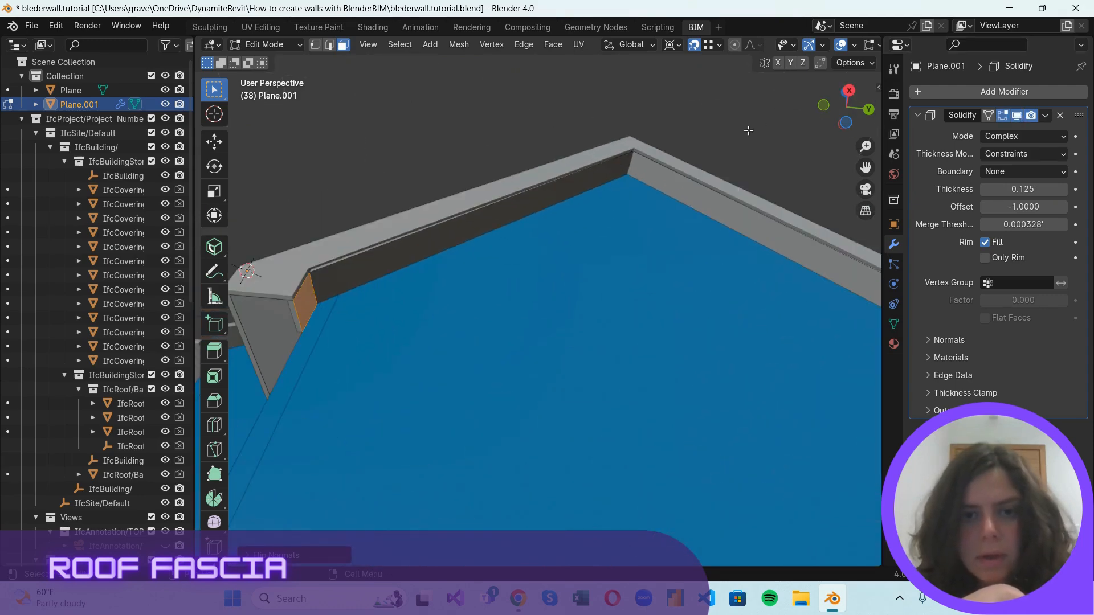
pyautogui.scroll(1, 291, 287)
pyautogui.scroll(-1, 290, 287)
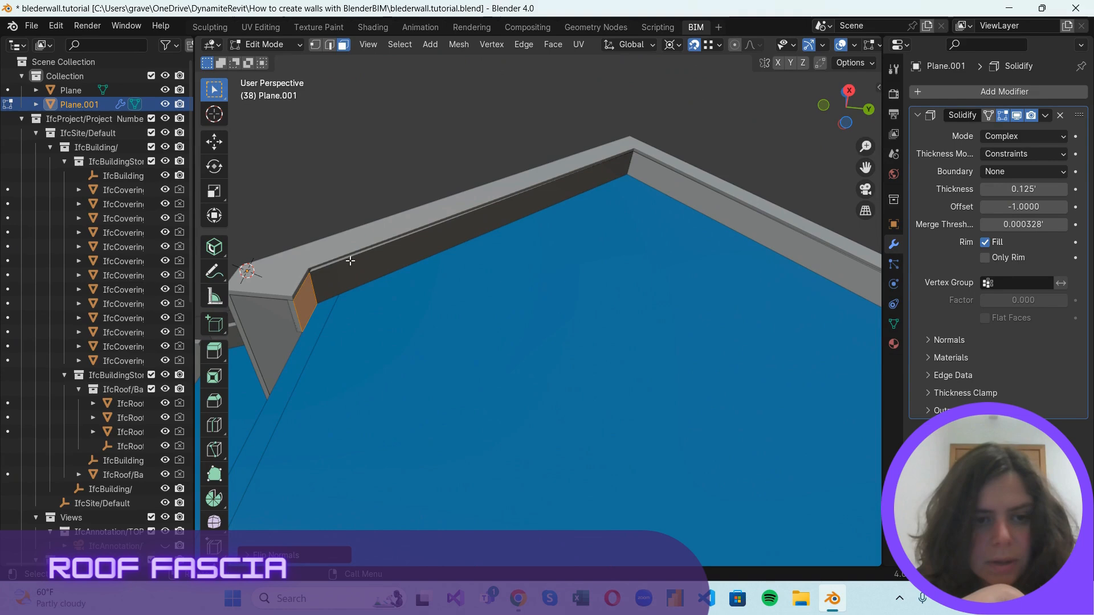
pyautogui.click(346, 200)
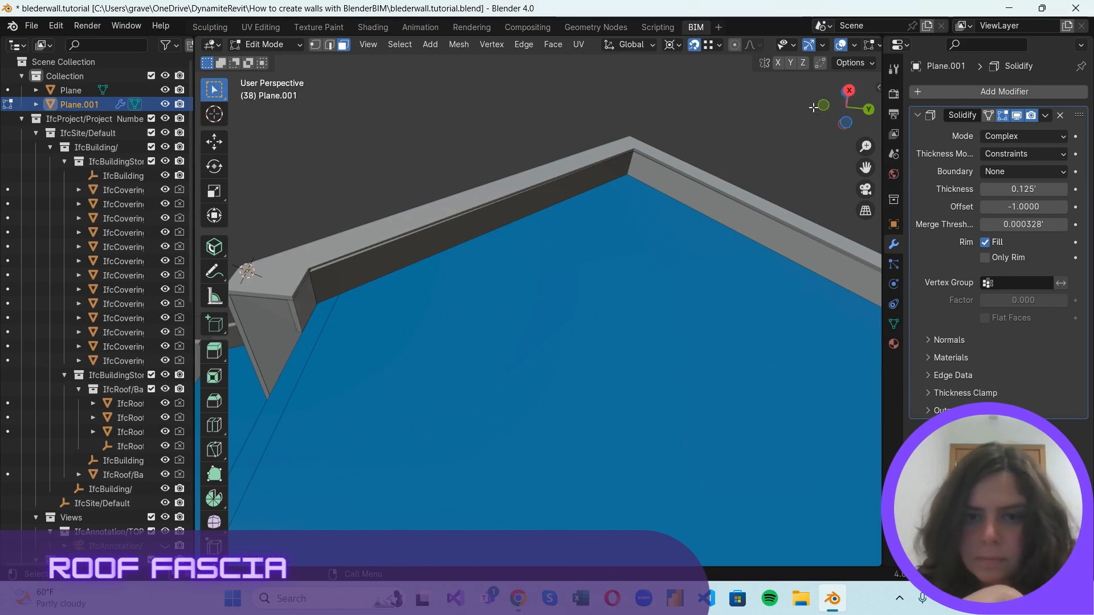
pyautogui.moveTo(823, 111); pyautogui.dragTo(228, 256)
pyautogui.scroll(-6, 727, 269)
pyautogui.moveTo(838, 107); pyautogui.dragTo(378, 518)
pyautogui.scroll(5, 760, 158)
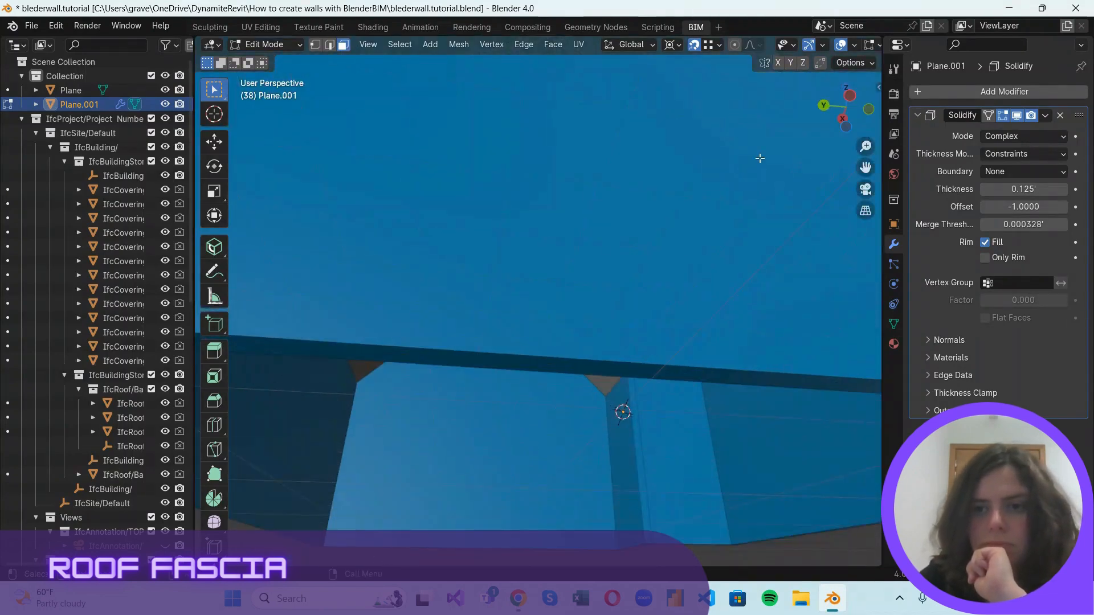
pyautogui.moveTo(760, 158); pyautogui.dragTo(711, 181, button='middle')
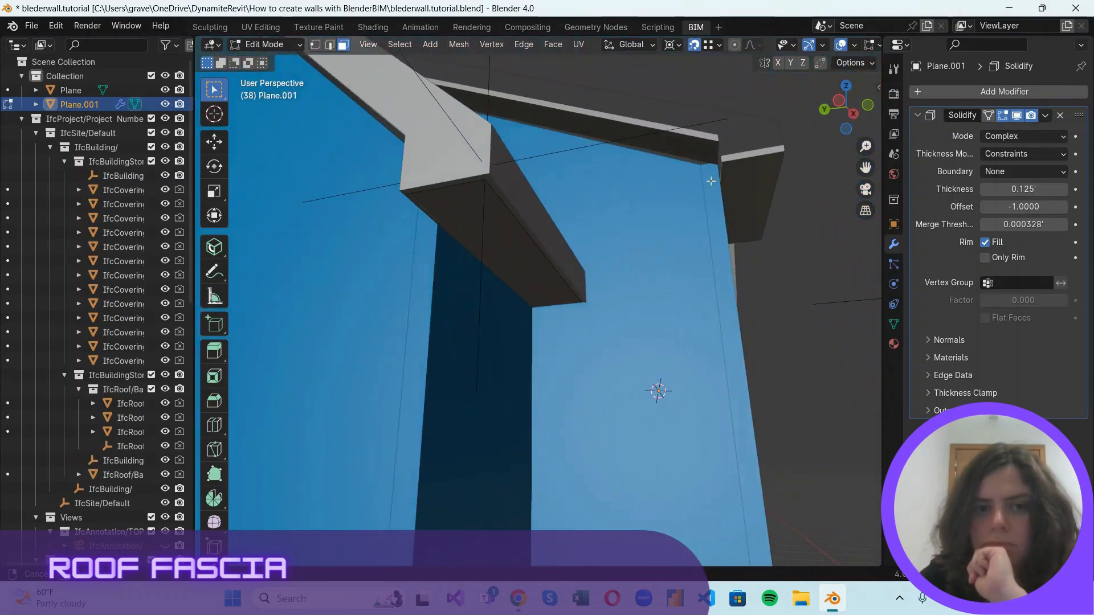
pyautogui.scroll(-5, 672, 263)
pyautogui.scroll(3, 351, 268)
pyautogui.scroll(-3, 345, 246)
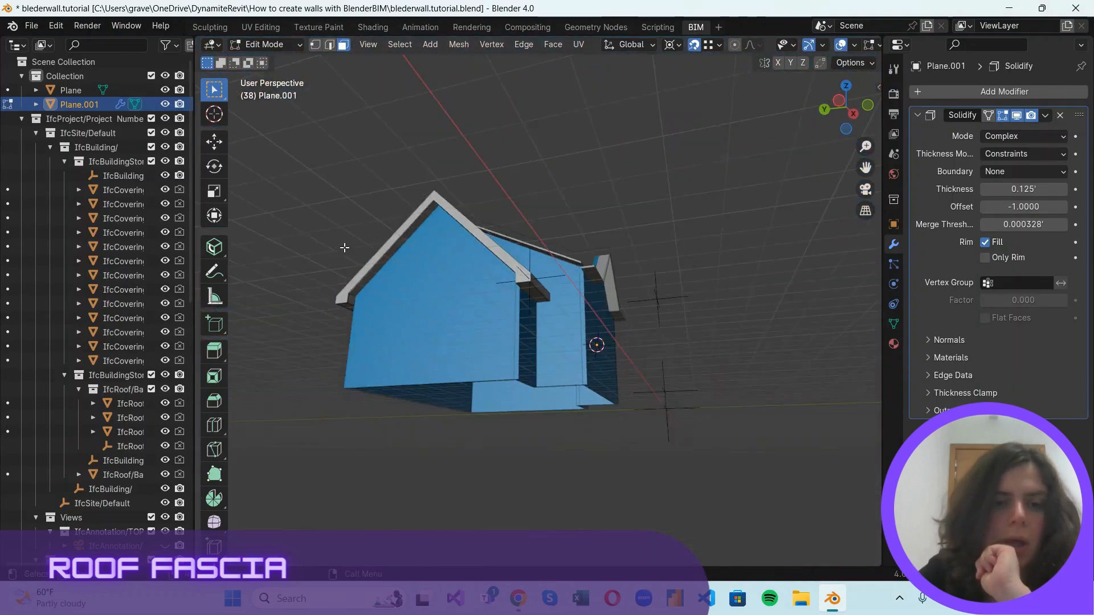
pyautogui.scroll(3, 345, 247)
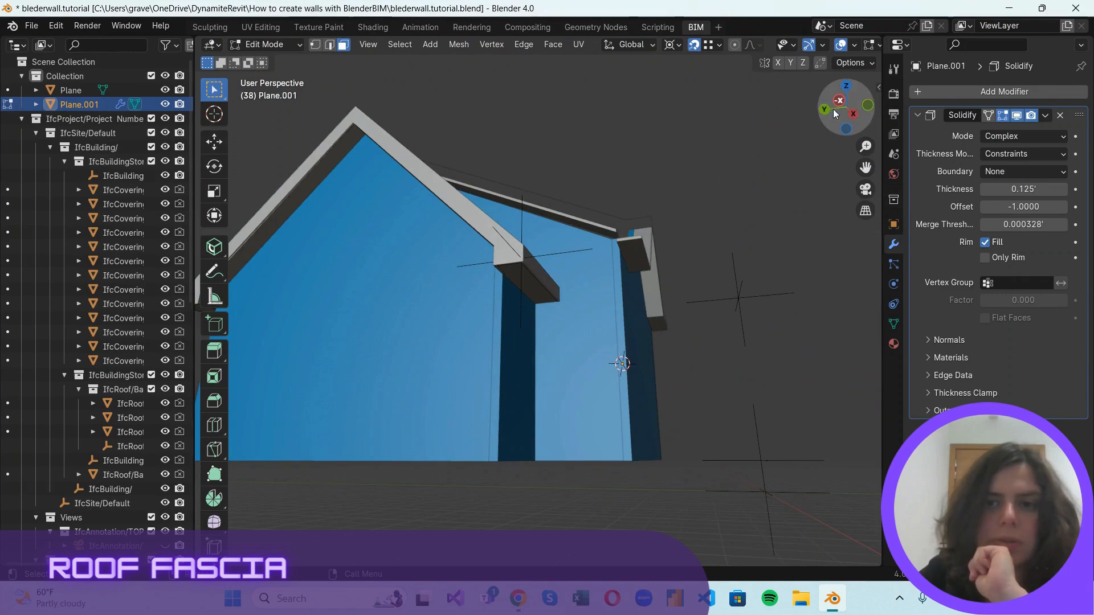
pyautogui.moveTo(832, 108); pyautogui.dragTo(1078, 46)
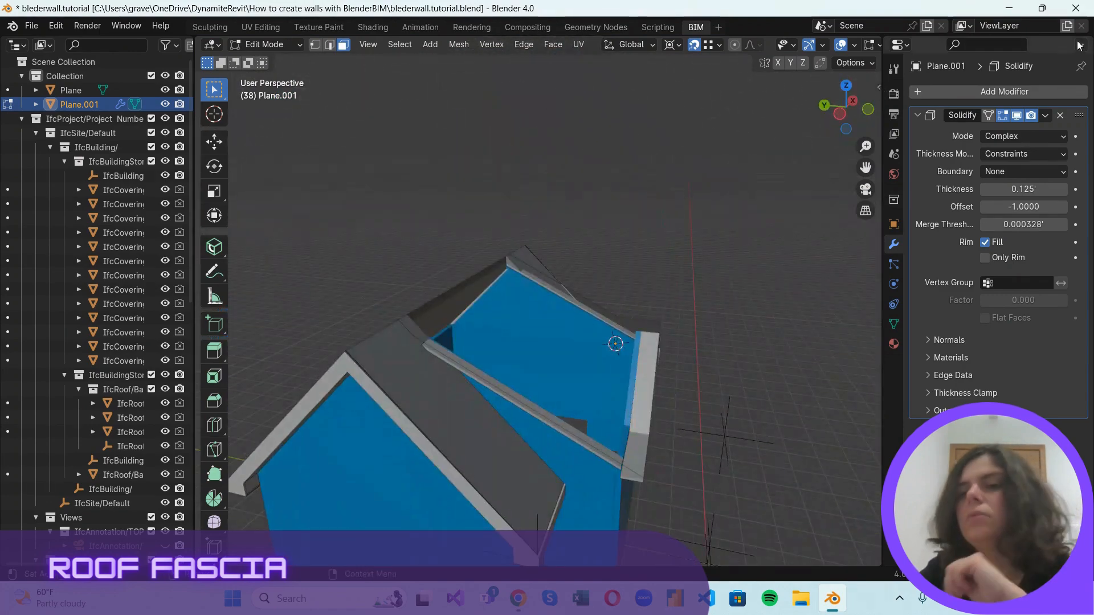
# Switch the fascia mesh to Object Mode and inspect its eave corner and its fit against the walls and roof.
pyautogui.click(254, 47)
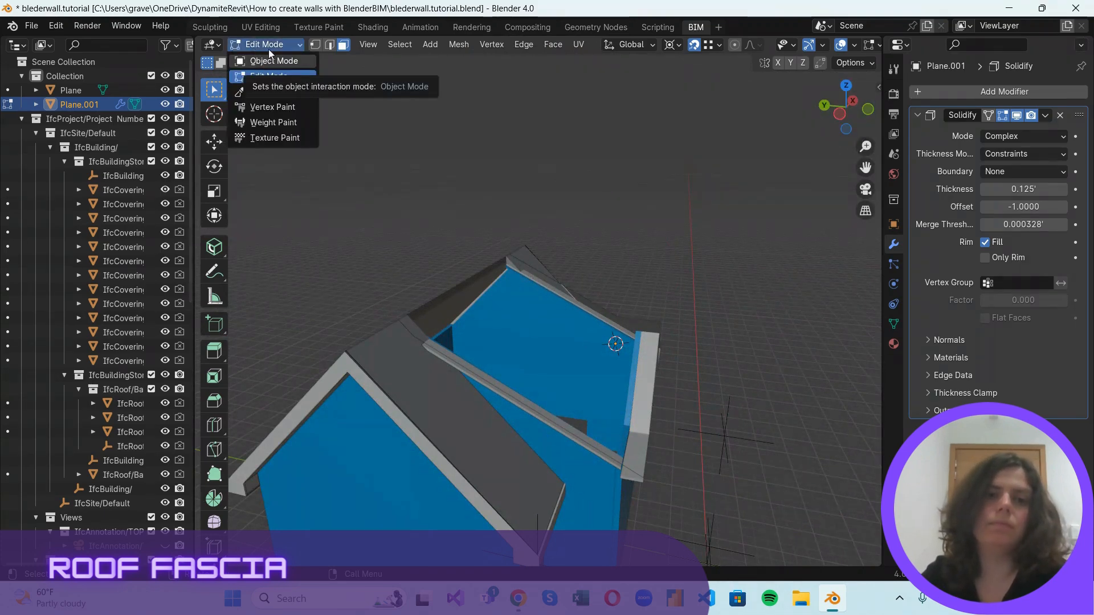
pyautogui.click(263, 61)
pyautogui.scroll(-4, 707, 465)
pyautogui.scroll(4, 706, 465)
pyautogui.moveTo(686, 422); pyautogui.dragTo(675, 365, button='middle')
pyautogui.scroll(5, 501, 333)
pyautogui.scroll(-3, 502, 334)
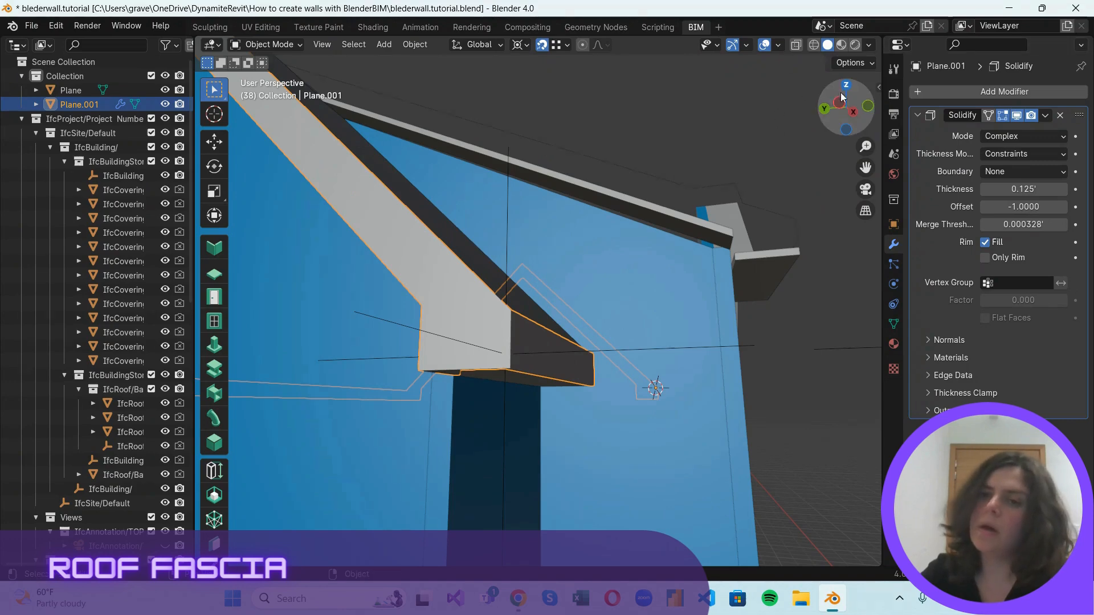
pyautogui.moveTo(840, 92)
pyautogui.mouseDown()
pyautogui.moveTo(853, 98)
pyautogui.moveTo(778, 132)
pyautogui.moveTo(845, 107)
pyautogui.mouseUp()
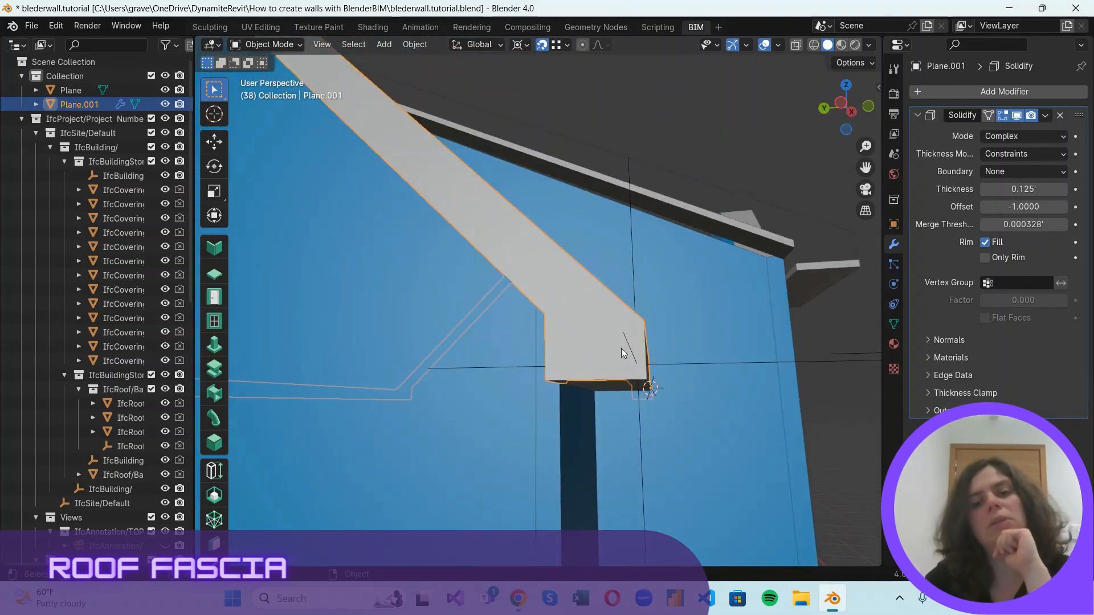
pyautogui.scroll(-5, 668, 323)
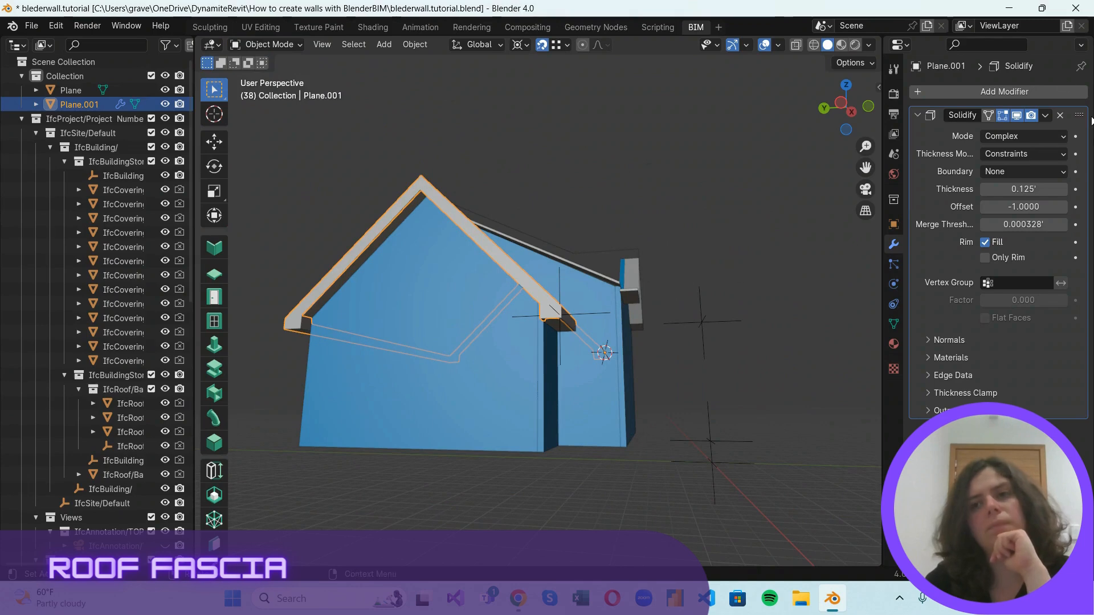
pyautogui.scroll(3, 615, 367)
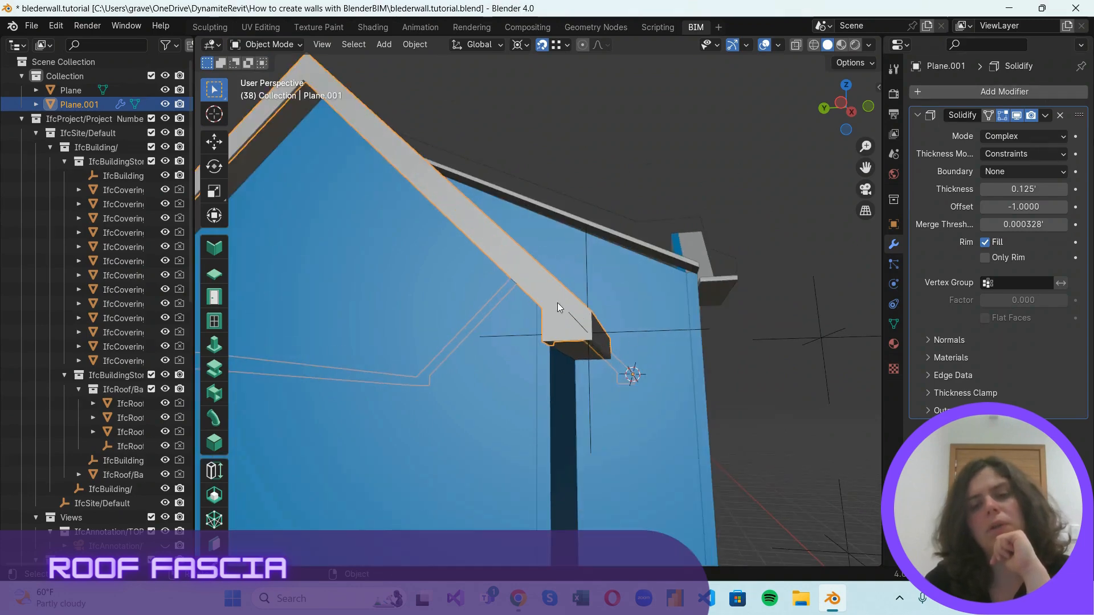
pyautogui.moveTo(866, 104); pyautogui.dragTo(827, 145)
pyautogui.scroll(-2, 627, 440)
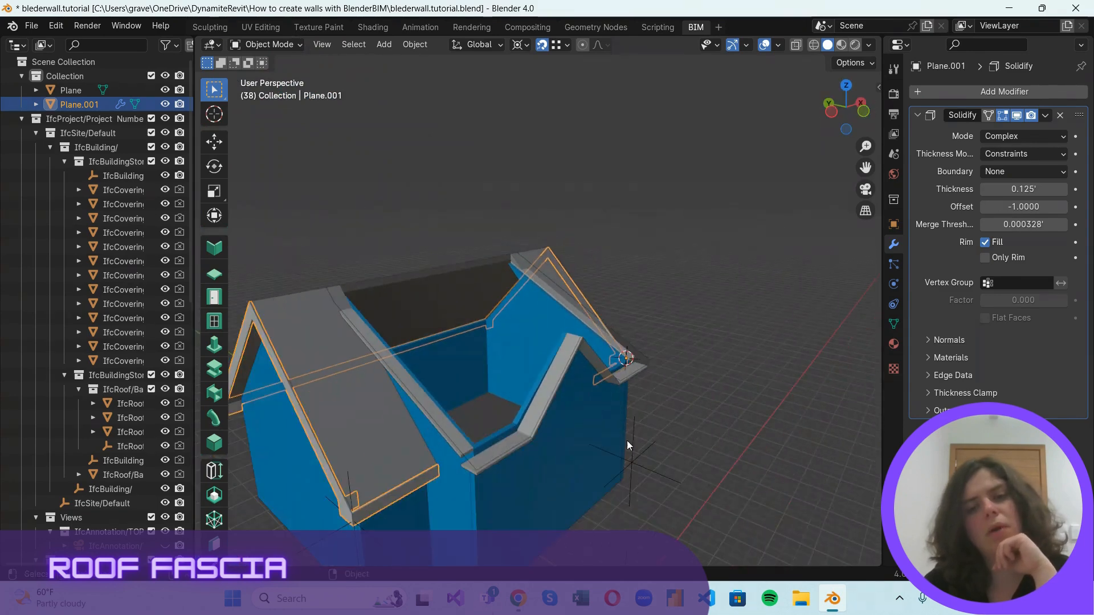
# Add the adjoining wall, the roof behind the fascia and the two soffits meeting at the near eave to the selection.
pyautogui.click(446, 483)
pyautogui.click(403, 494)
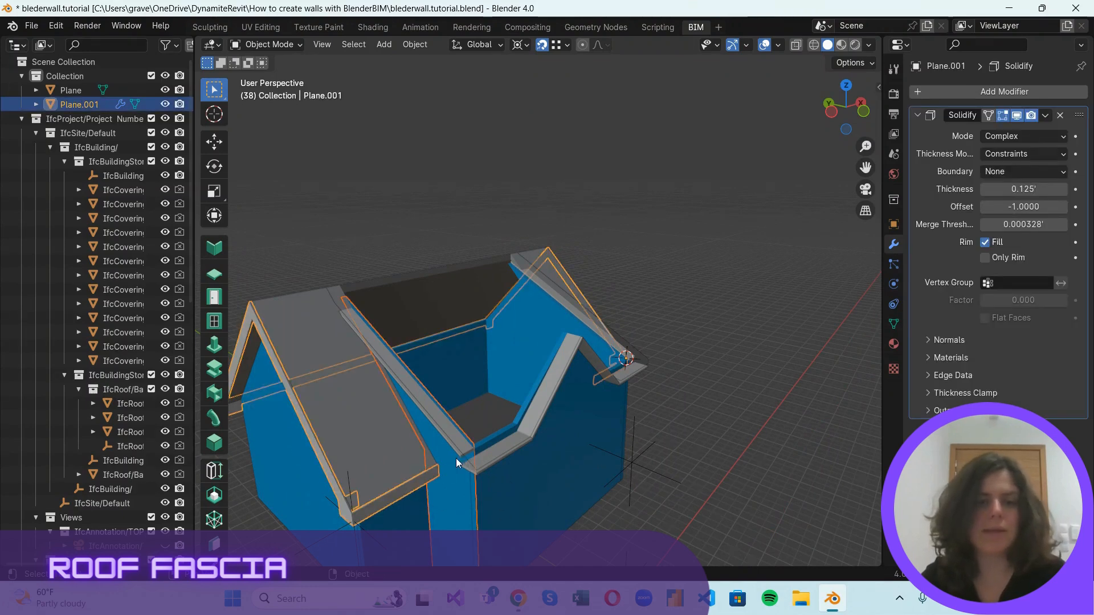
pyautogui.scroll(2, 459, 492)
pyautogui.click(428, 521)
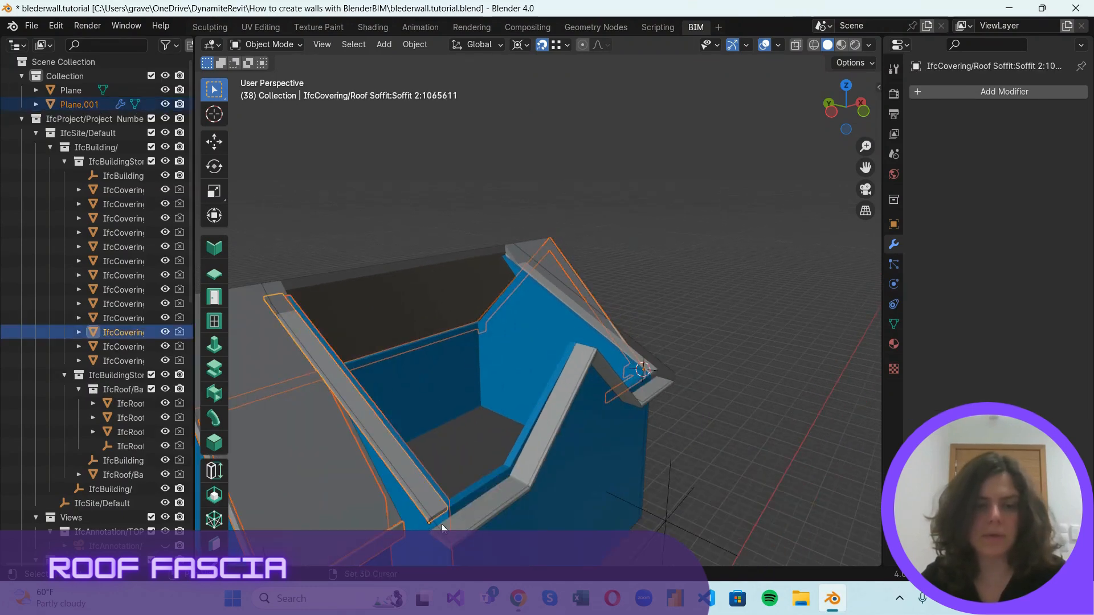
pyautogui.keyDown('shift'); pyautogui.click(443, 524); pyautogui.keyUp('shift')
pyautogui.keyDown('shift'); pyautogui.click(449, 545); pyautogui.keyUp('shift')
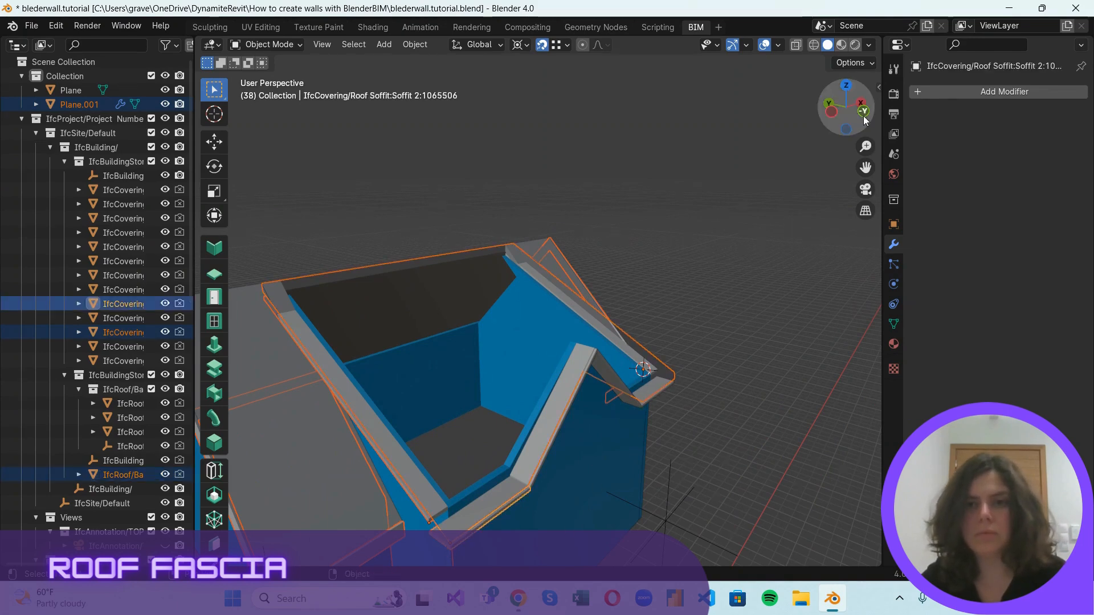
# Add the four remaining soffits along the small gable's slopes, its far eave and the adjoining roof edge to the selection.
pyautogui.moveTo(848, 109); pyautogui.dragTo(708, 61)
pyautogui.scroll(2, 452, 290)
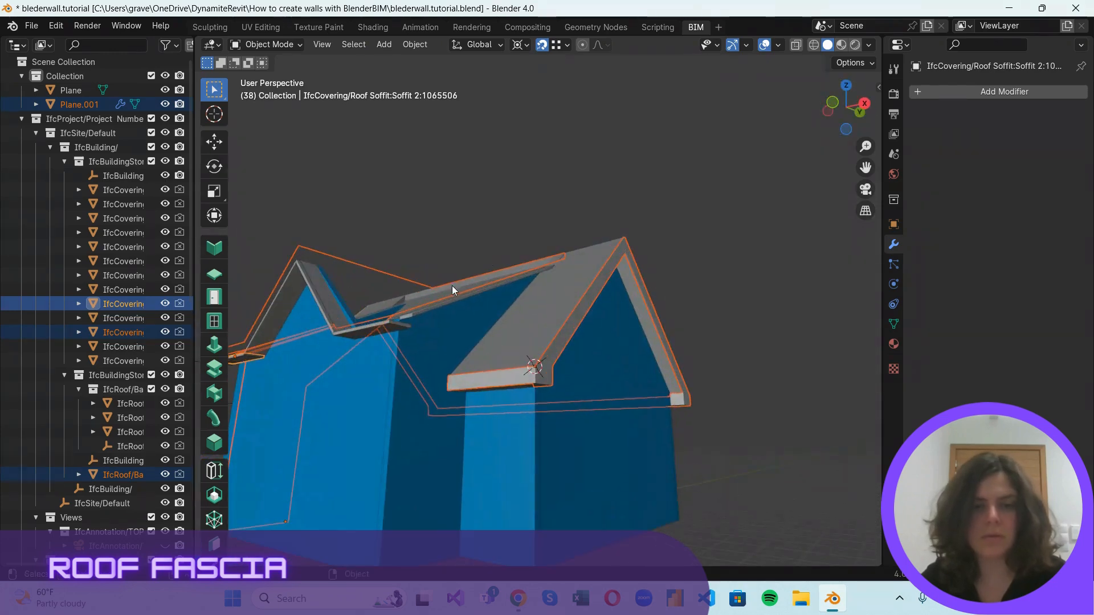
pyautogui.keyDown('shift'); pyautogui.click(455, 303); pyautogui.keyUp('shift')
pyautogui.scroll(1, 359, 335)
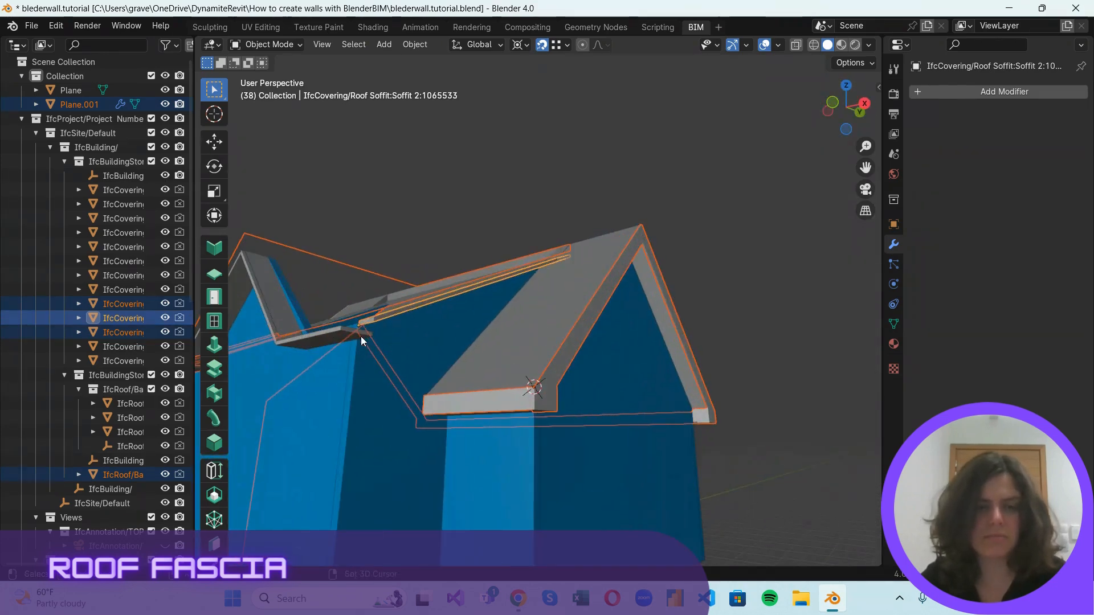
pyautogui.keyDown('shift'); pyautogui.click(338, 327); pyautogui.keyUp('shift')
pyautogui.moveTo(347, 339); pyautogui.dragTo(502, 228, button='middle')
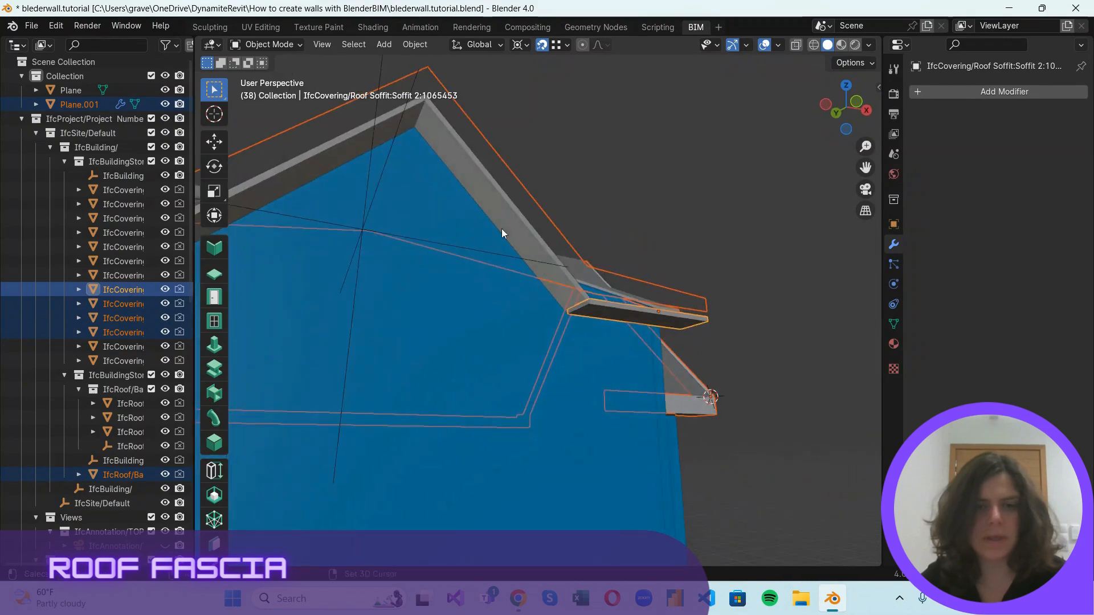
pyautogui.keyDown('shift'); pyautogui.click(487, 185); pyautogui.keyUp('shift')
pyautogui.scroll(-3, 487, 186)
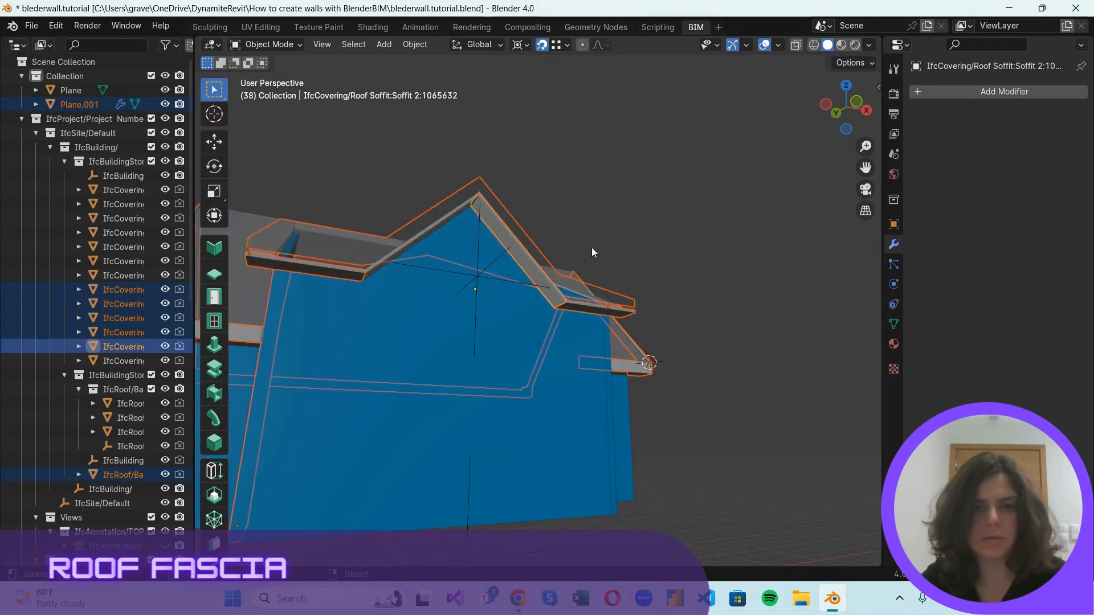
pyautogui.keyDown('shift'); pyautogui.click(463, 208); pyautogui.keyUp('shift')
pyautogui.moveTo(844, 107); pyautogui.dragTo(715, 291)
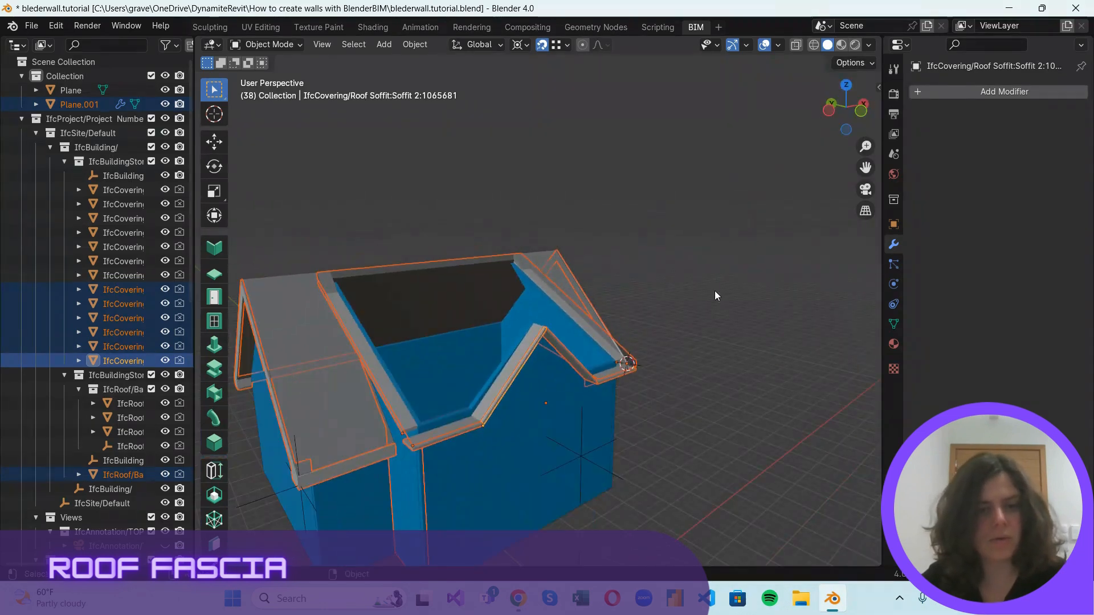
pyautogui.scroll(1, 392, 515)
pyautogui.scroll(-2, 480, 371)
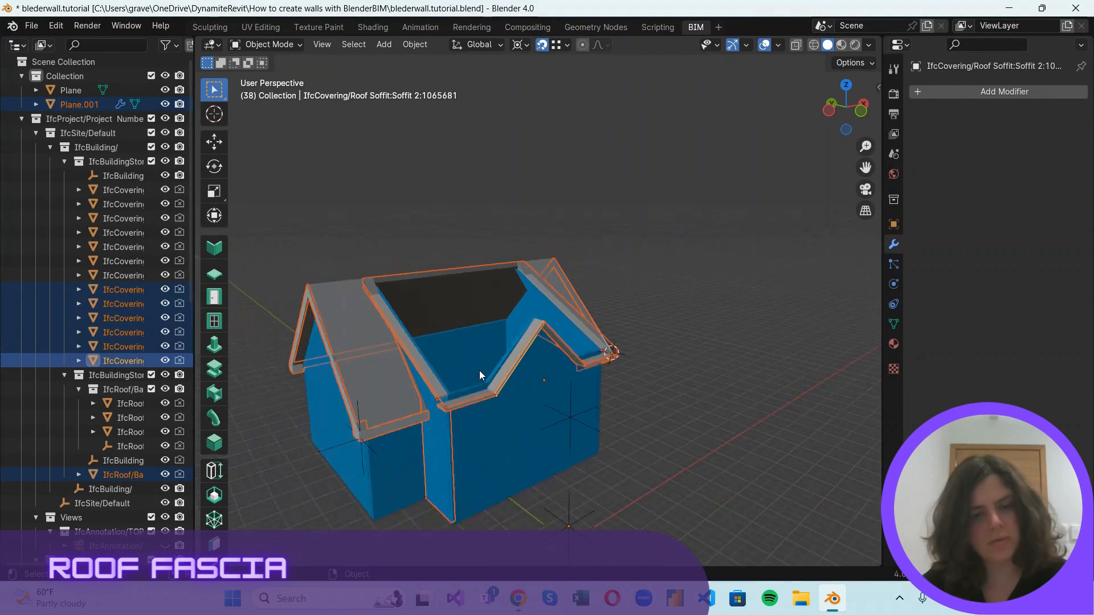
# Restart the selection with the fascia mesh, the roof behind it and the two soffits meeting at the near eave.
pyautogui.click(440, 466)
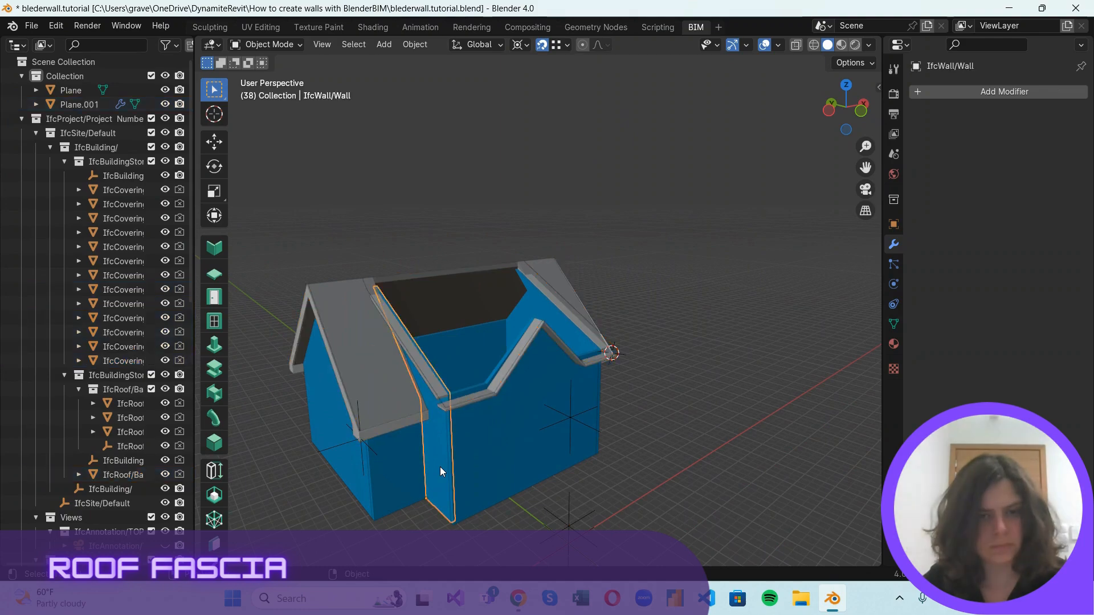
pyautogui.click(409, 419)
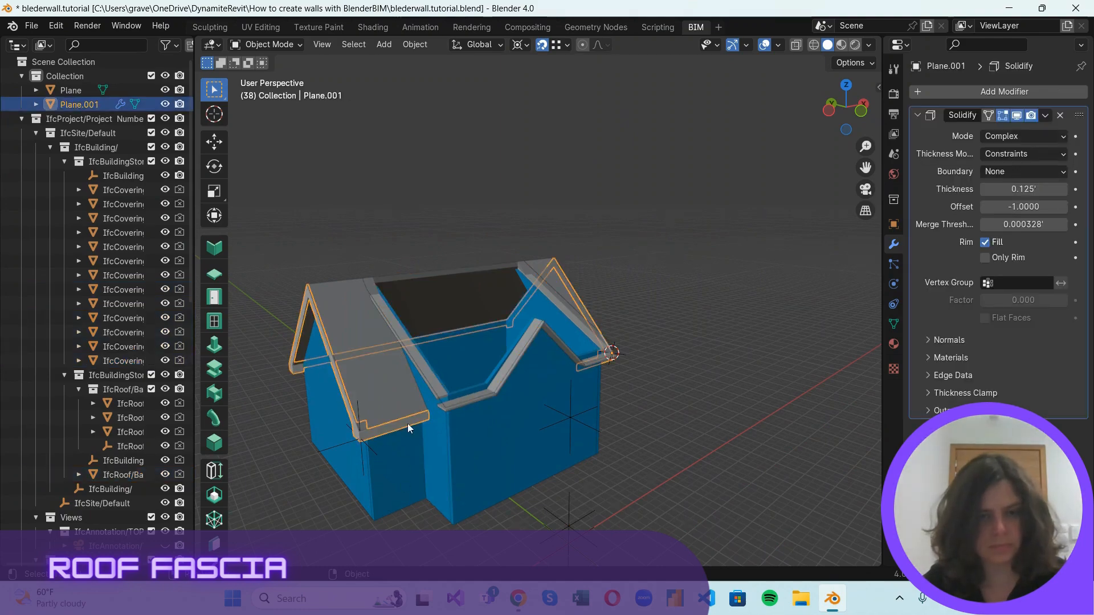
pyautogui.scroll(1, 437, 399)
pyautogui.scroll(1, 393, 436)
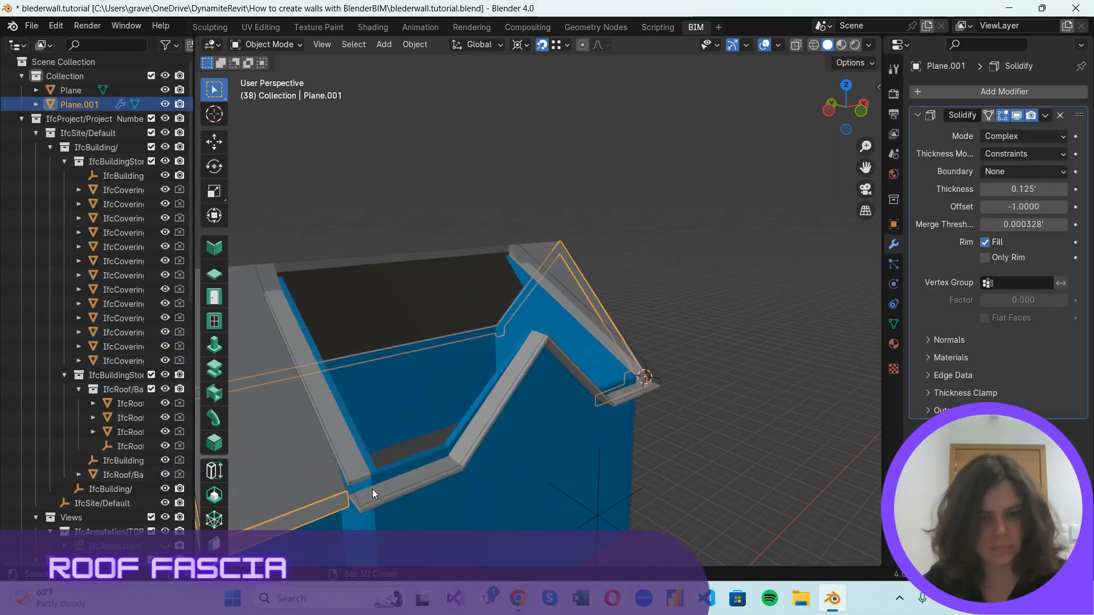
pyautogui.click(367, 493)
pyautogui.scroll(2, 335, 477)
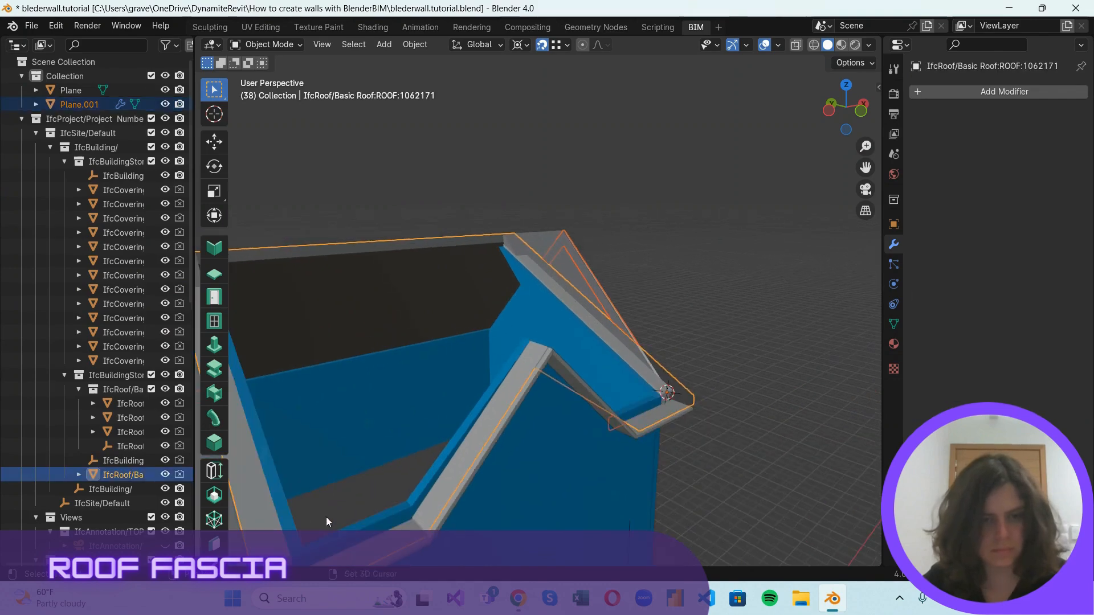
pyautogui.scroll(-5, 410, 467)
pyautogui.keyDown('shift'); pyautogui.click(605, 391); pyautogui.keyUp('shift')
pyautogui.keyDown('shift'); pyautogui.click(641, 408); pyautogui.keyUp('shift')
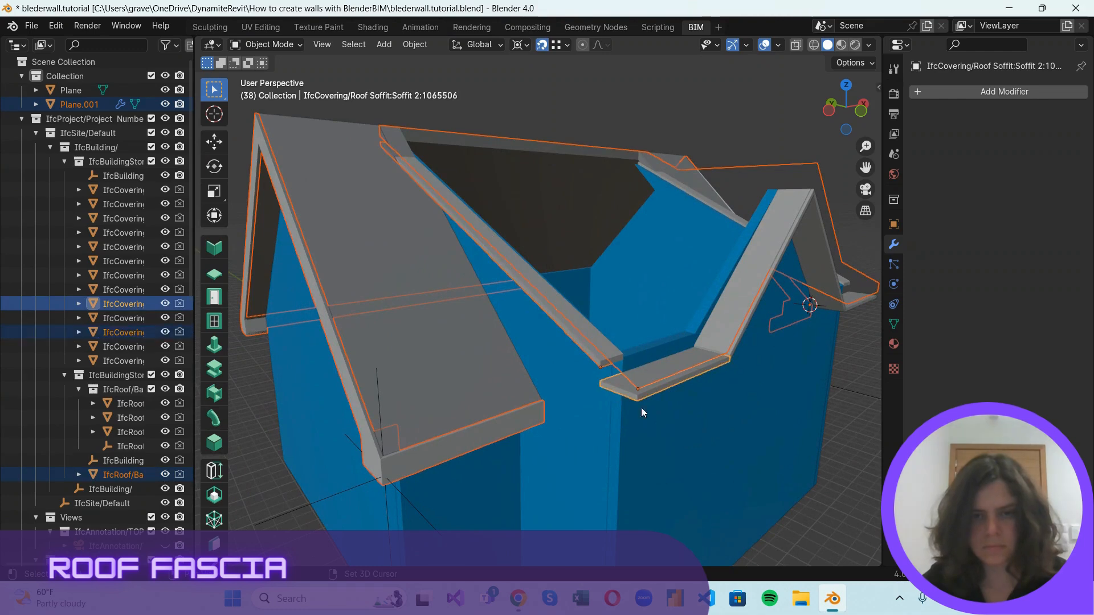
# Add the four remaining soffits around the small gable, its far eave and the adjoining roof edge, and hide all unselected objects.
pyautogui.moveTo(777, 334); pyautogui.dragTo(316, 298, button='middle')
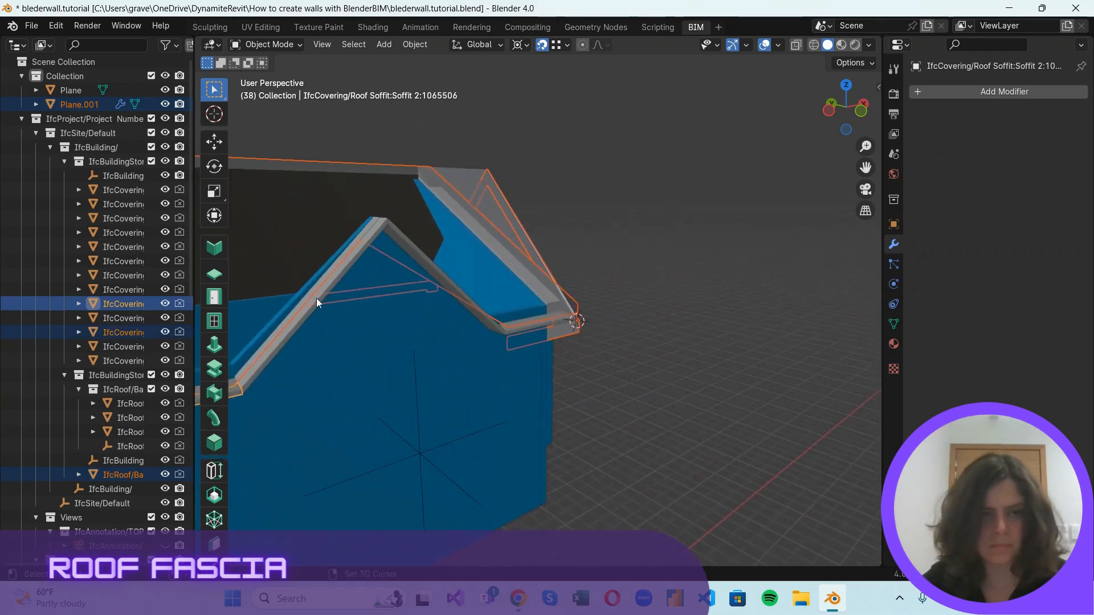
pyautogui.keyDown('shift'); pyautogui.click(382, 233); pyautogui.keyUp('shift')
pyautogui.keyDown('shift'); pyautogui.click(395, 237); pyautogui.keyUp('shift')
pyautogui.scroll(3, 575, 337)
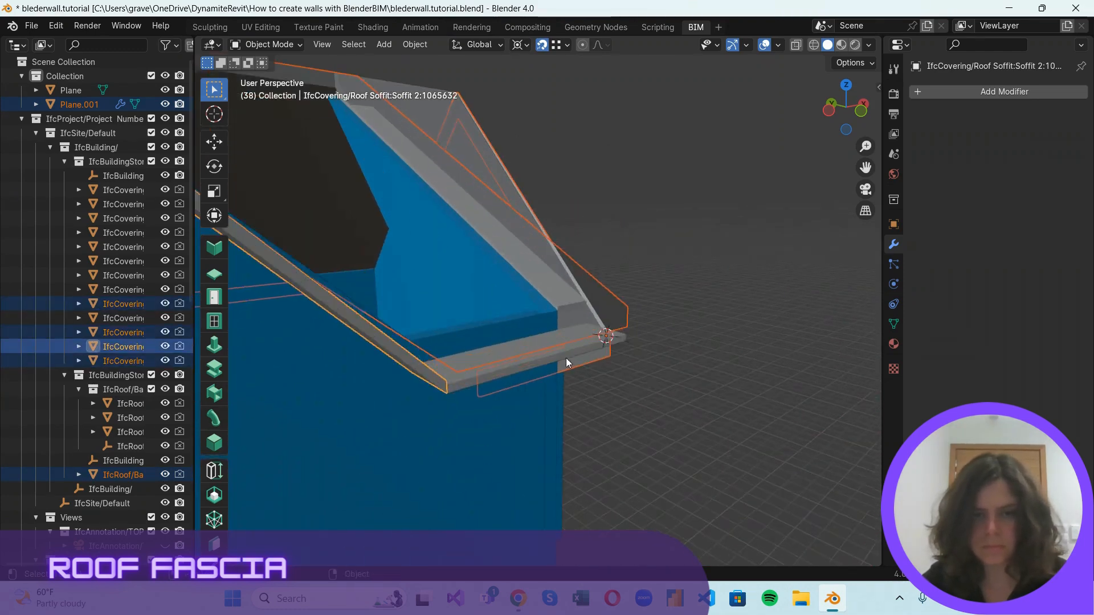
pyautogui.scroll(-2, 566, 361)
pyautogui.keyDown('shift'); pyautogui.click(489, 422); pyautogui.keyUp('shift')
pyautogui.moveTo(489, 422); pyautogui.dragTo(391, 255, button='middle')
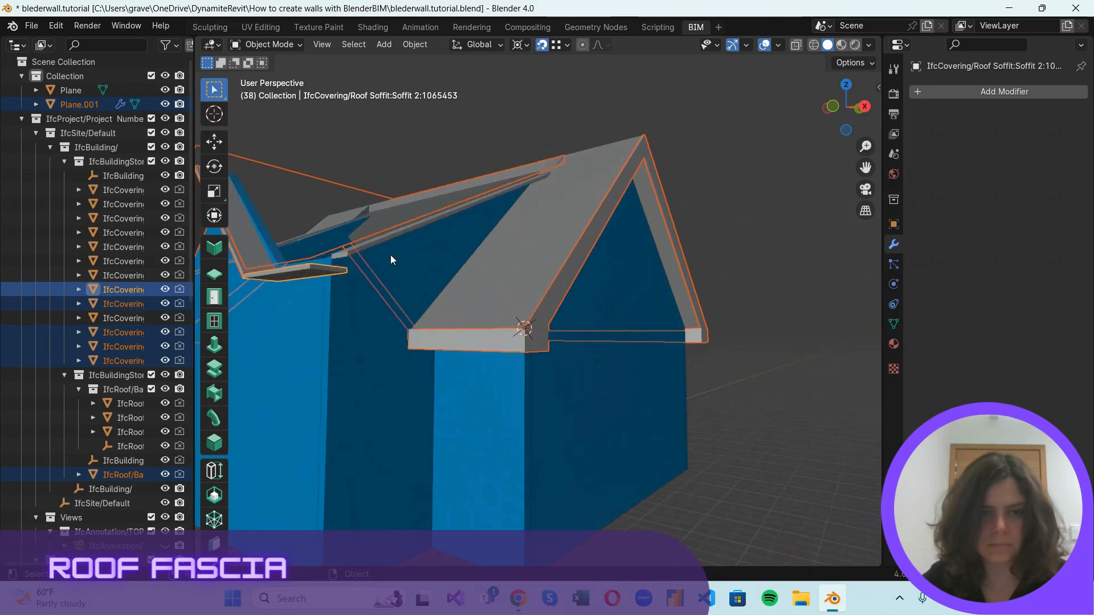
pyautogui.keyDown('shift'); pyautogui.click(374, 244); pyautogui.keyUp('shift')
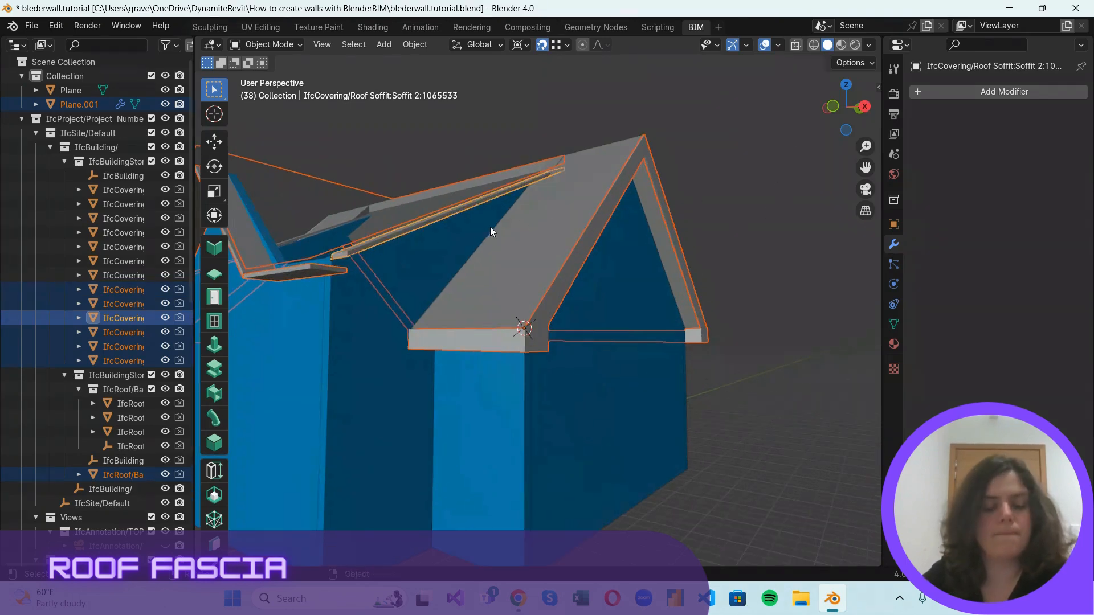
pyautogui.hotkey('shift', 'h')
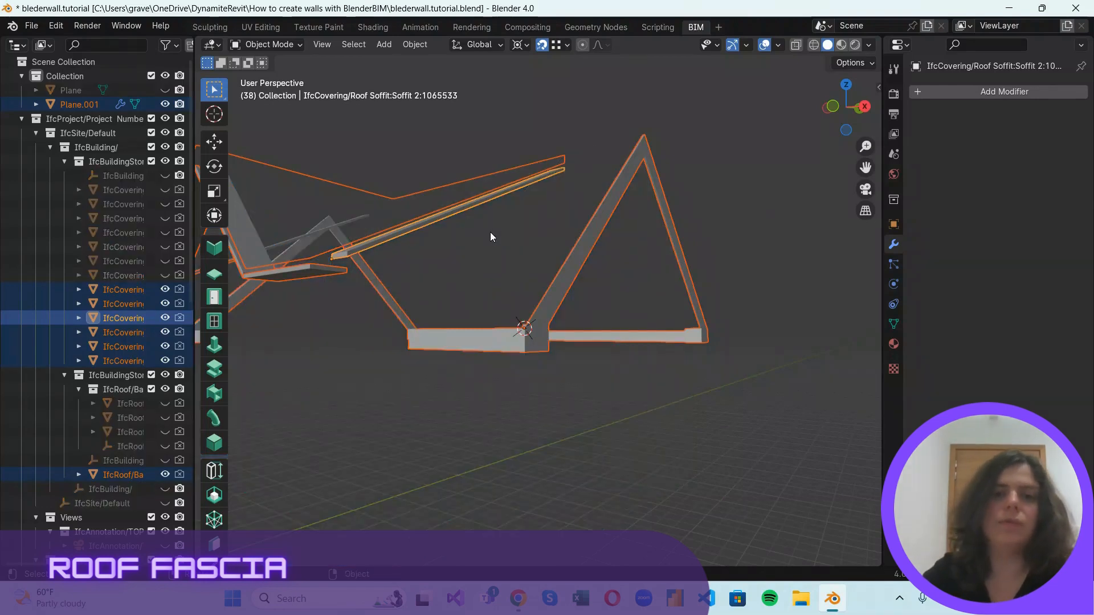
# Make the fascia mesh Plane.001 the only selected object and switch it to Edit Mode.
pyautogui.click(819, 200)
pyautogui.click(610, 213)
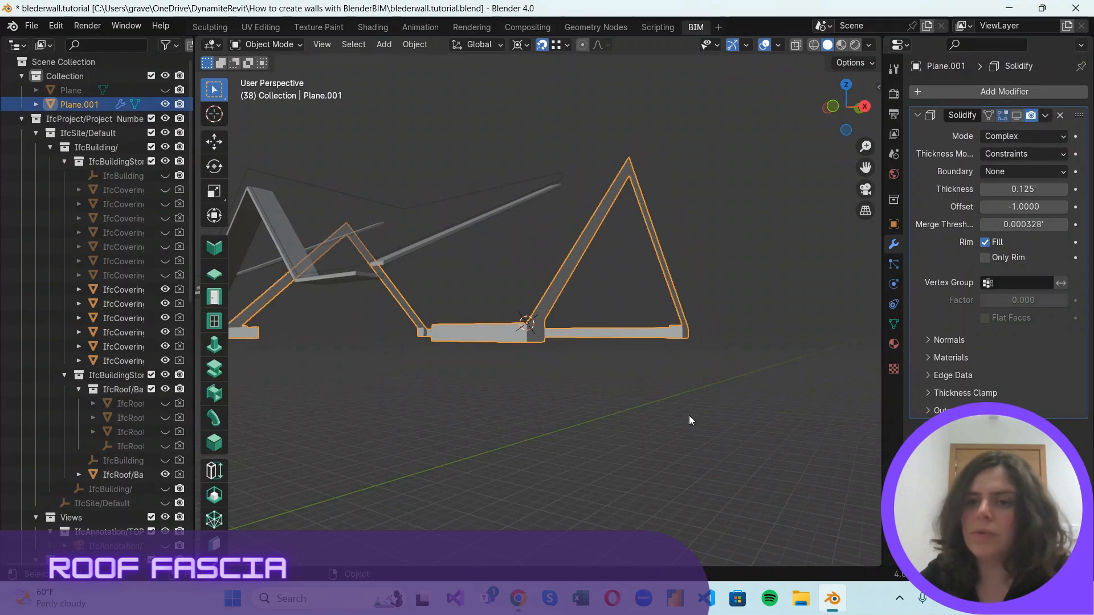
pyautogui.moveTo(689, 415); pyautogui.dragTo(627, 372, button='middle')
pyautogui.scroll(4, 624, 361)
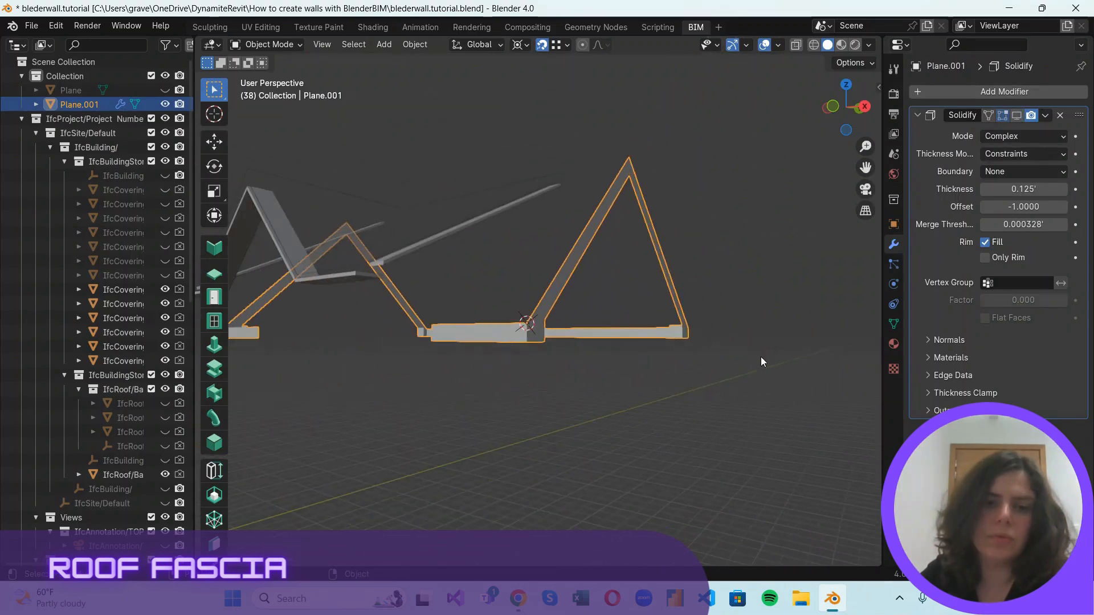
pyautogui.click(459, 262)
pyautogui.moveTo(459, 261); pyautogui.dragTo(326, 350, button='middle')
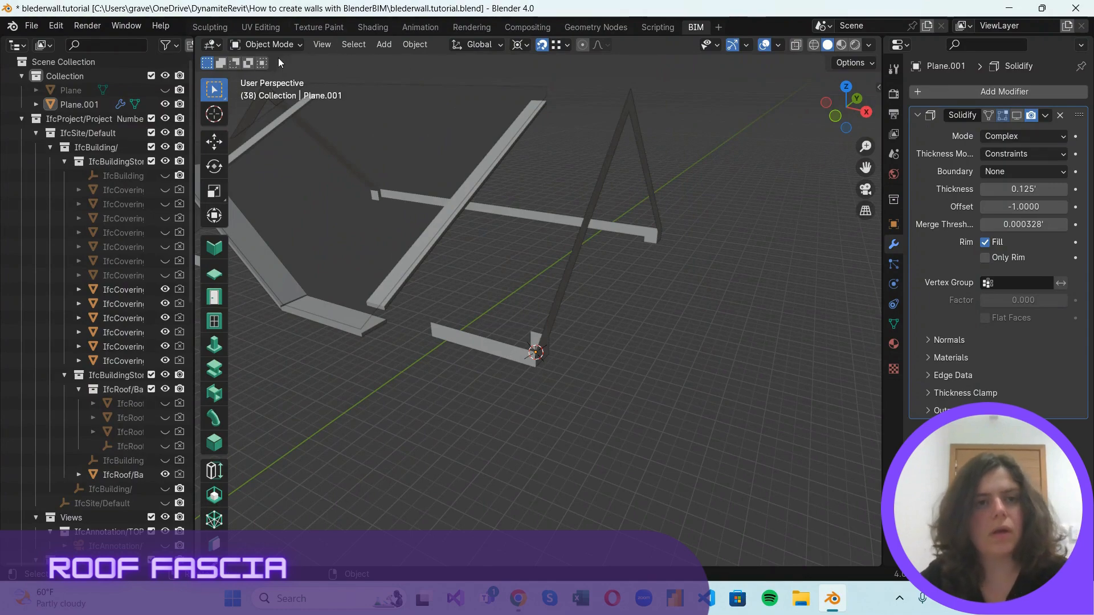
pyautogui.click(267, 44)
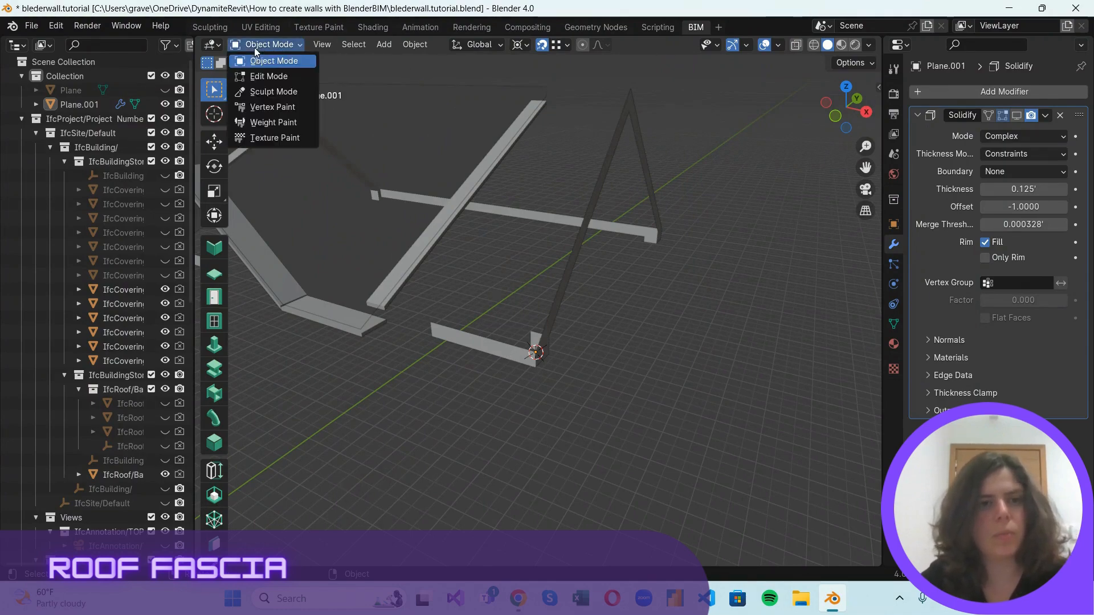
pyautogui.click(256, 60)
# Duplicate a fascia end vertex onto the upper and lower corners at both ends of the near eave soffit's short side.
pyautogui.scroll(2, 545, 399)
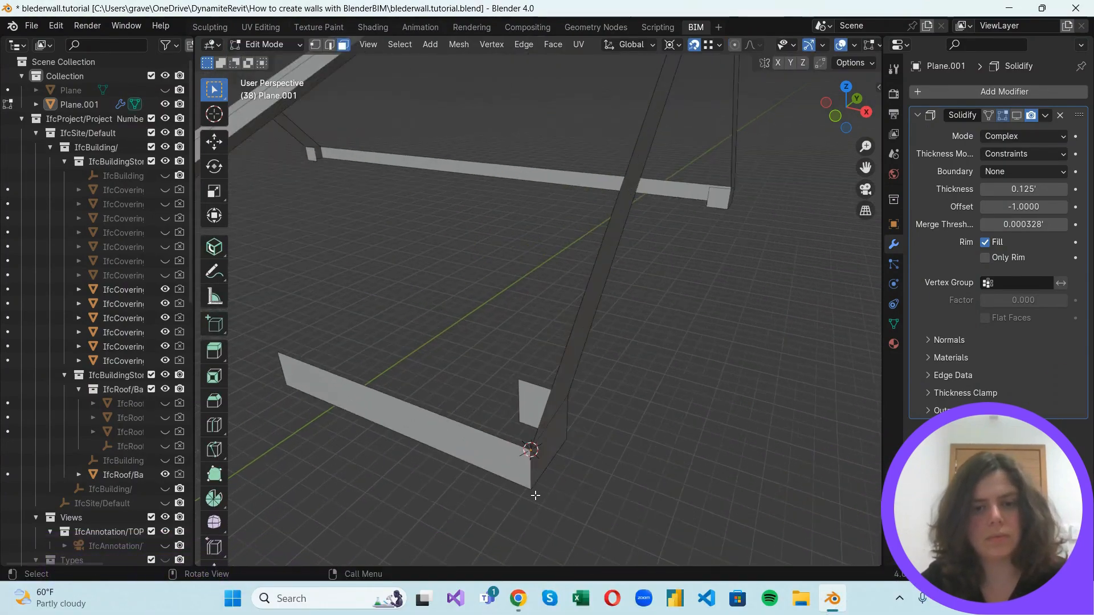
pyautogui.scroll(2, 530, 433)
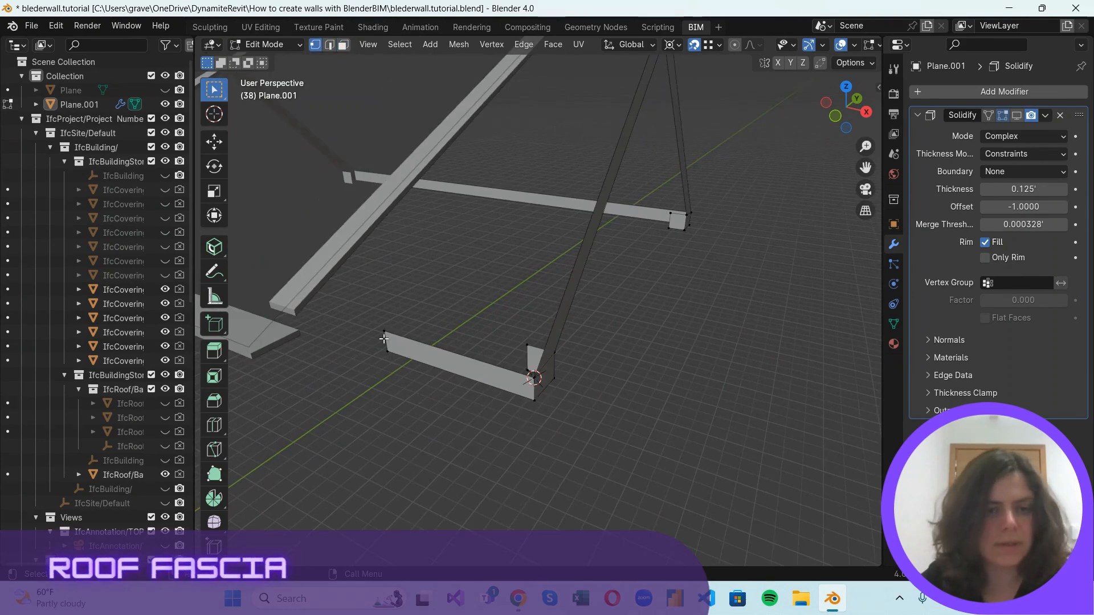
pyautogui.moveTo(390, 343); pyautogui.dragTo(391, 344)
pyautogui.press('g')
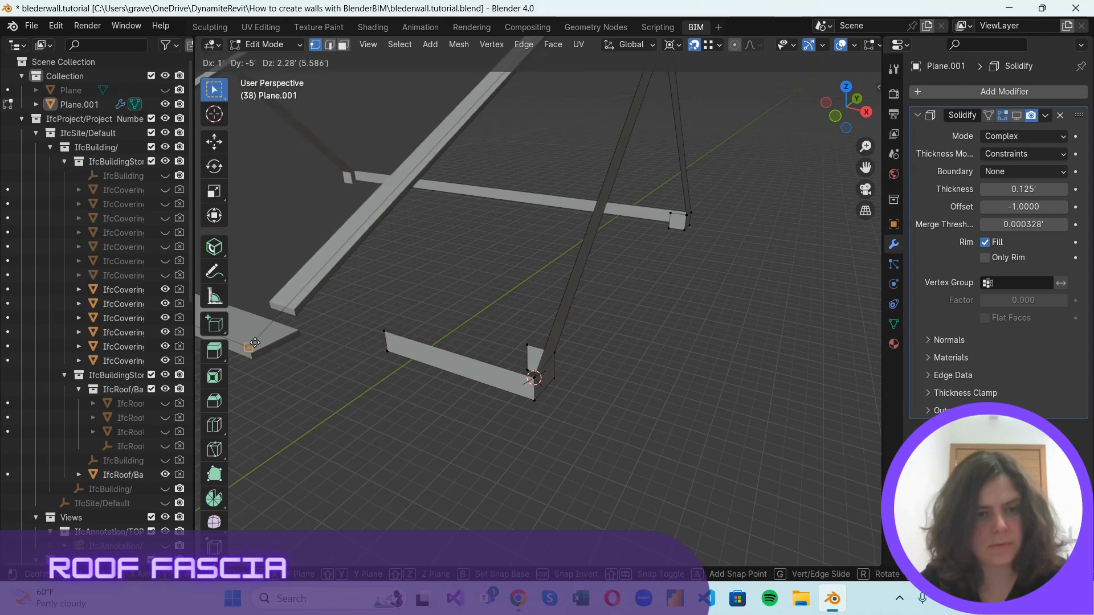
pyautogui.click(255, 340)
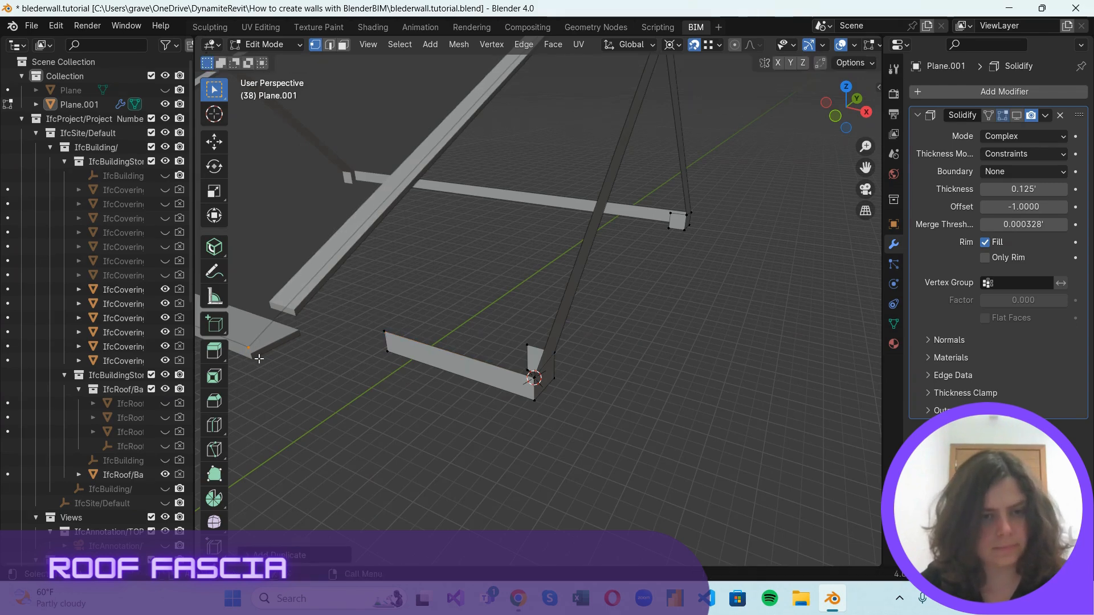
pyautogui.hotkey('shift', 'd')
pyautogui.click(258, 375)
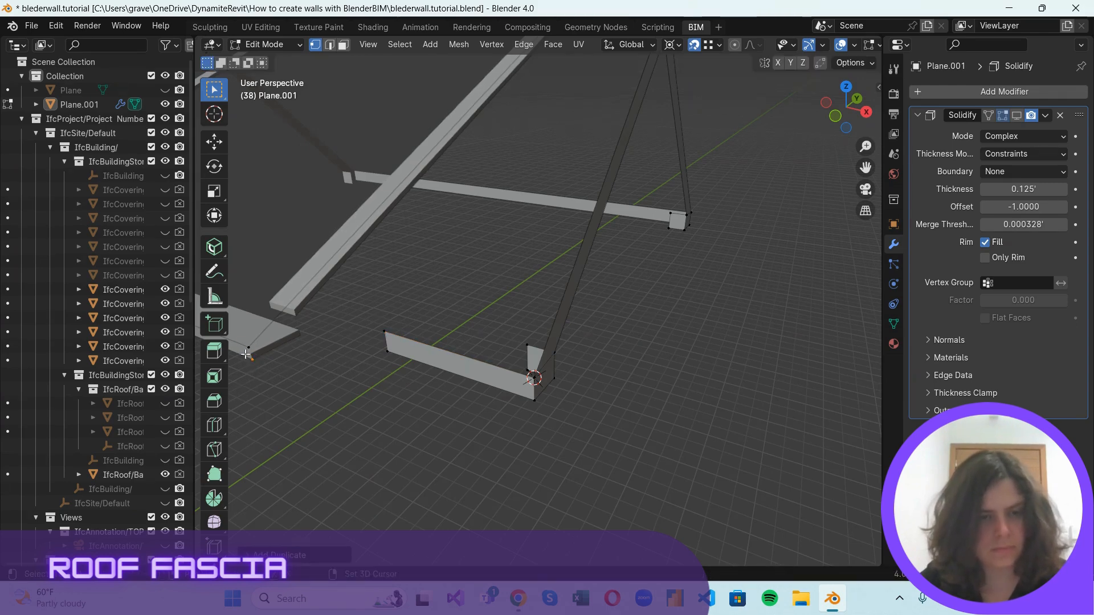
pyautogui.hotkey('shift', 'd')
pyautogui.click(304, 321)
pyautogui.hotkey('shift', 'd')
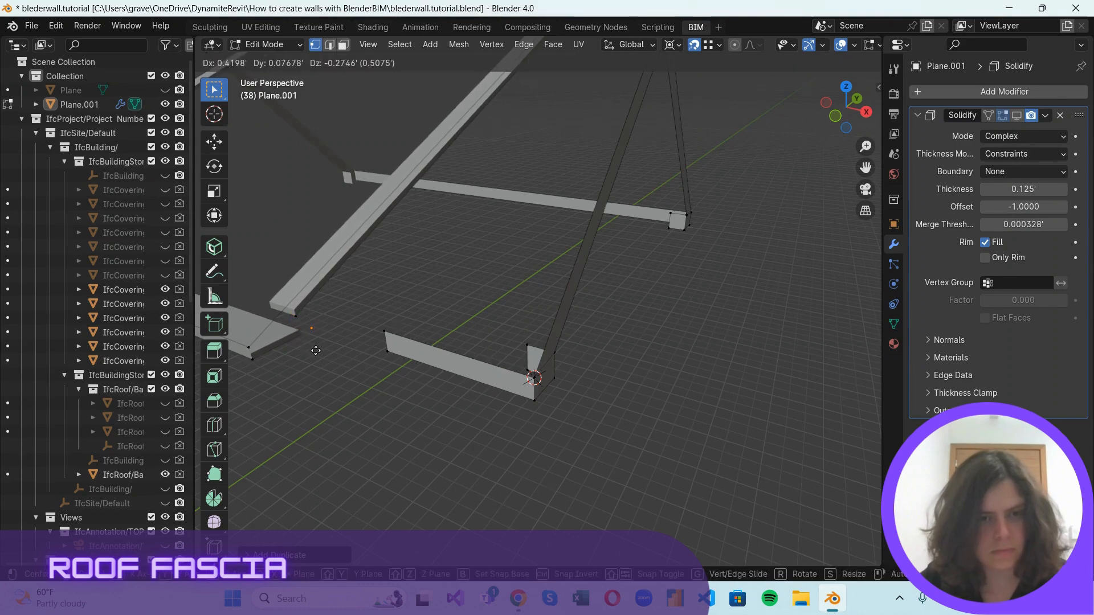
pyautogui.click(303, 341)
# Duplicate the vertex onto the roof's ridge end and the soffit corner below it at the top of the long slope.
pyautogui.scroll(-2, 577, 110)
pyautogui.scroll(1, 577, 110)
pyautogui.scroll(-1, 560, 114)
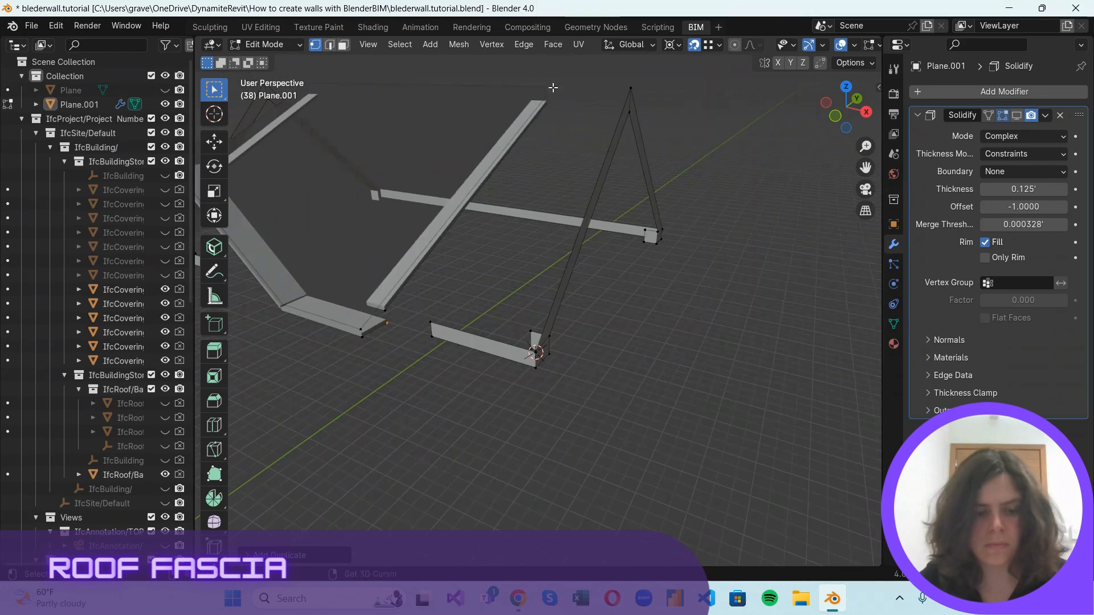
pyautogui.hotkey('shift', 'd')
pyautogui.click(546, 87)
pyautogui.scroll(1, 554, 91)
pyautogui.scroll(1, 554, 91)
pyautogui.keyDown('shift'); pyautogui.moveTo(554, 90); pyautogui.dragTo(472, 198, button='middle'); pyautogui.keyUp('shift')
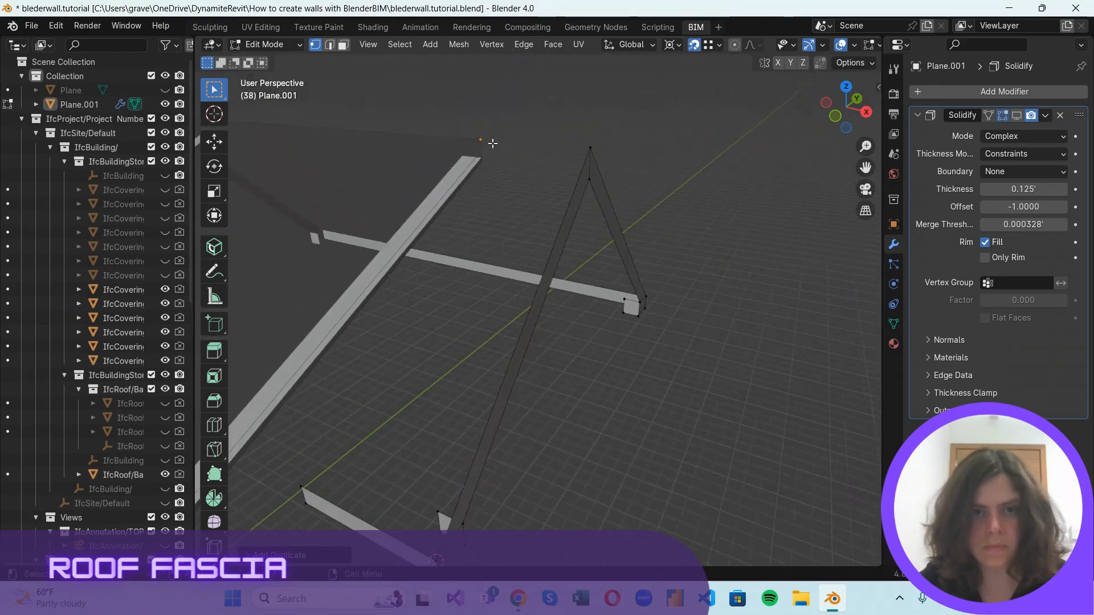
pyautogui.scroll(1, 491, 143)
pyautogui.hotkey('shift', 'd')
pyautogui.click(480, 143)
pyautogui.scroll(-1, 508, 142)
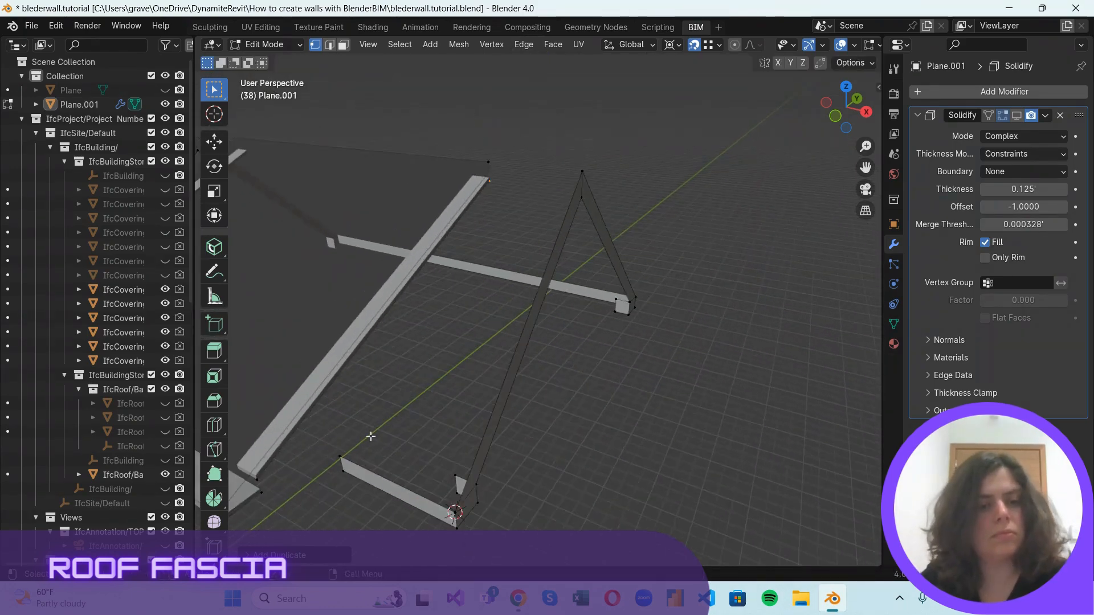
# Fill fascia faces across the near eave's short return and up the roof's long slope to the ridge, and clear the selection.
pyautogui.moveTo(371, 436); pyautogui.dragTo(378, 403, button='middle')
pyautogui.moveTo(254, 389); pyautogui.dragTo(311, 472)
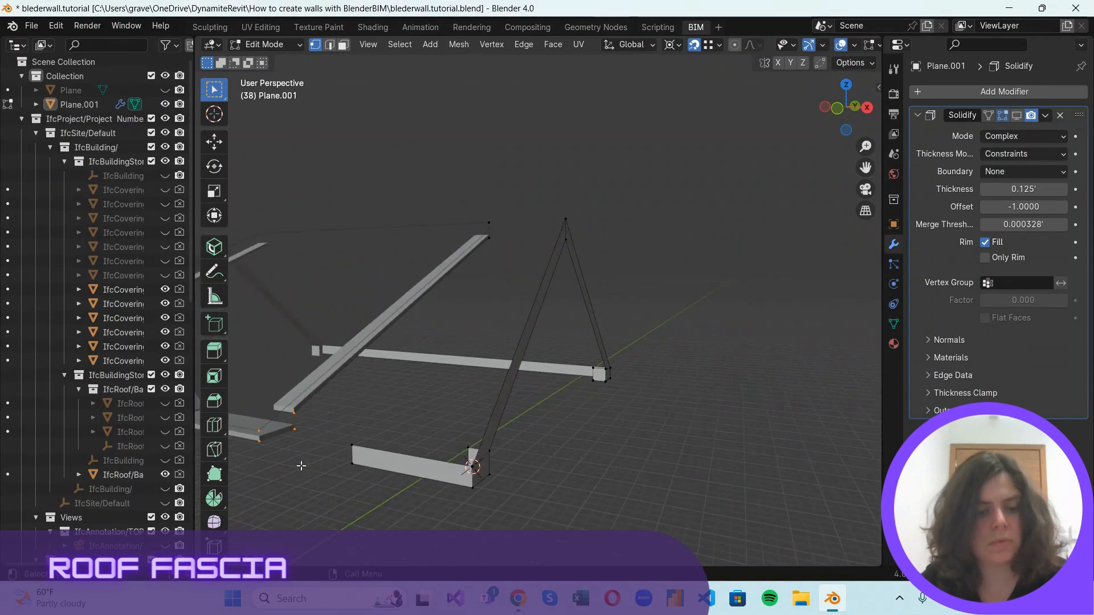
pyautogui.press('f')
pyautogui.moveTo(252, 401); pyautogui.dragTo(301, 435)
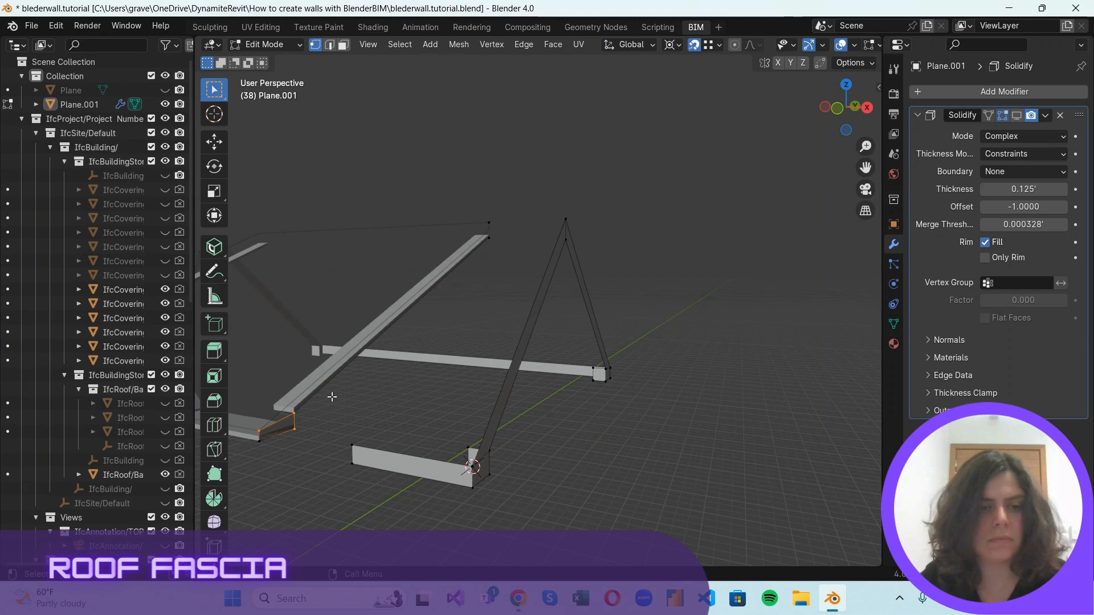
pyautogui.keyDown('shift'); pyautogui.moveTo(476, 191); pyautogui.dragTo(501, 274); pyautogui.keyUp('shift')
pyautogui.press('f')
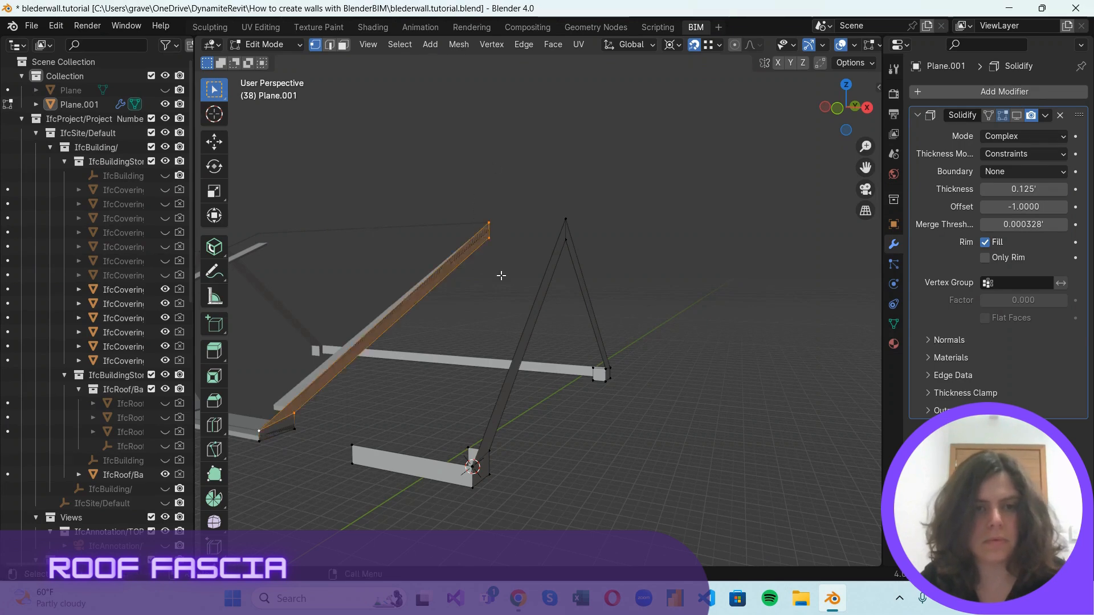
pyautogui.click(544, 173)
# Place duplicated fascia vertices at the roof and soffit corners of the small gable's far eave and at its apex.
pyautogui.scroll(-3, 537, 218)
pyautogui.scroll(1, 604, 279)
pyautogui.moveTo(810, 108); pyautogui.dragTo(670, 416)
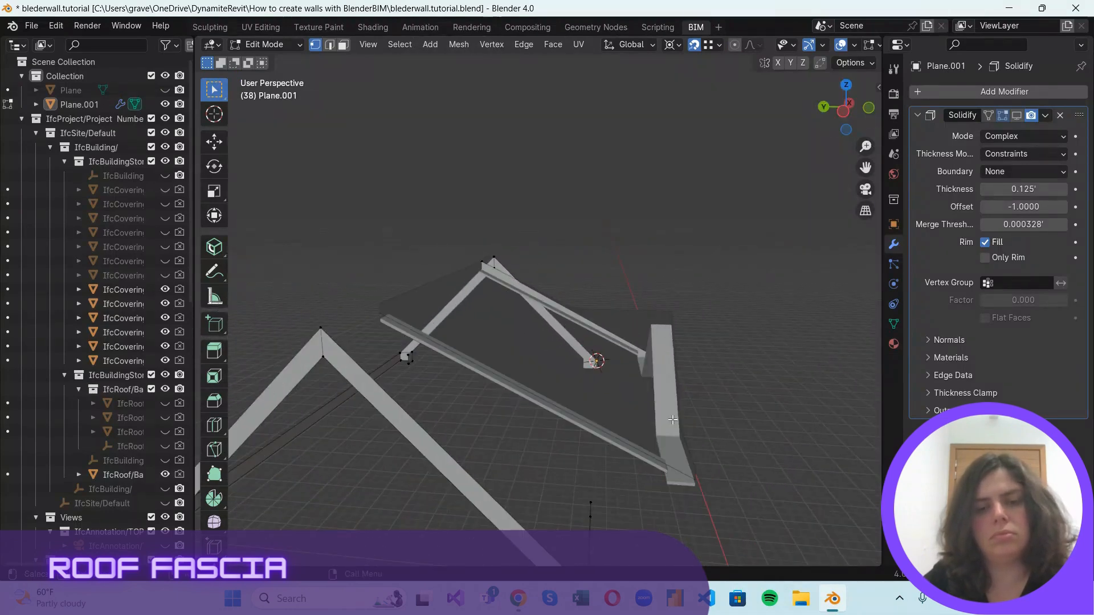
pyautogui.moveTo(860, 106); pyautogui.dragTo(540, 440)
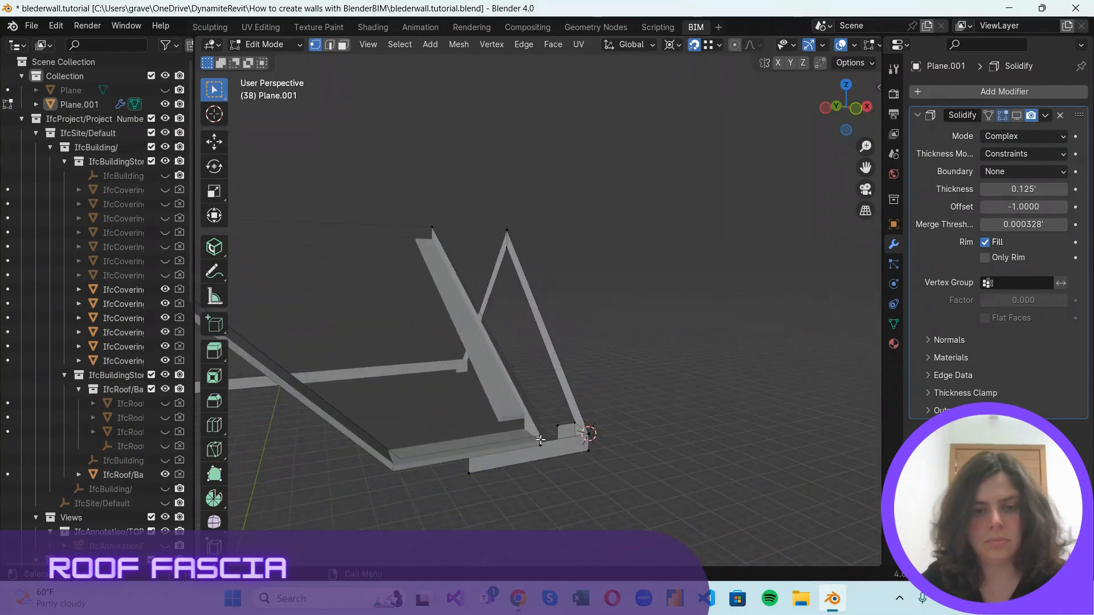
pyautogui.hotkey('shift', 'd')
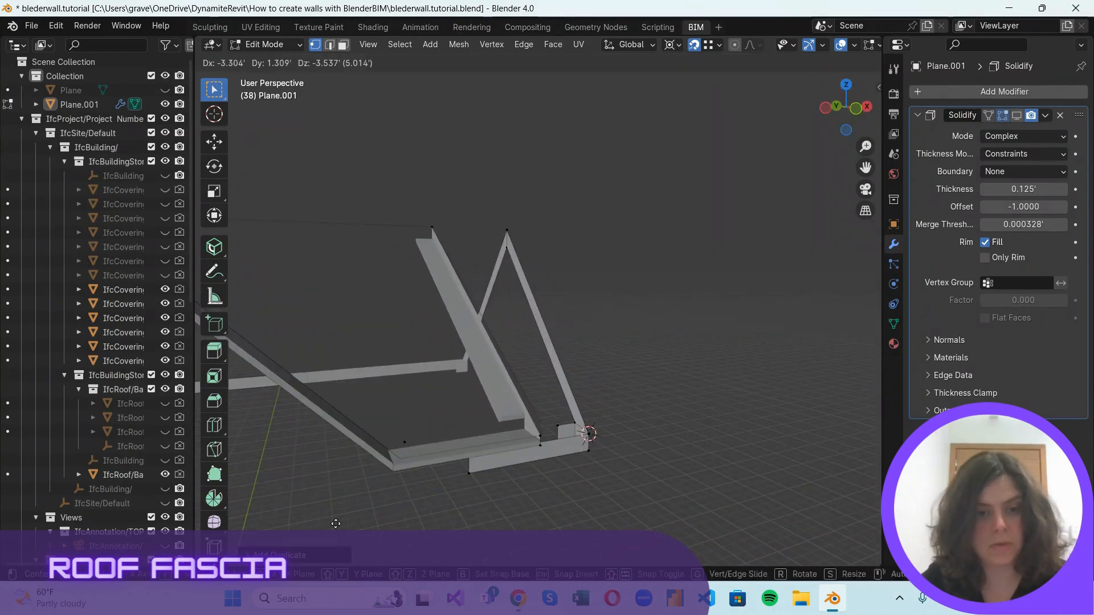
pyautogui.click(389, 484)
pyautogui.scroll(-1, 469, 435)
pyautogui.click(445, 398)
pyautogui.hotkey('shift', 'd')
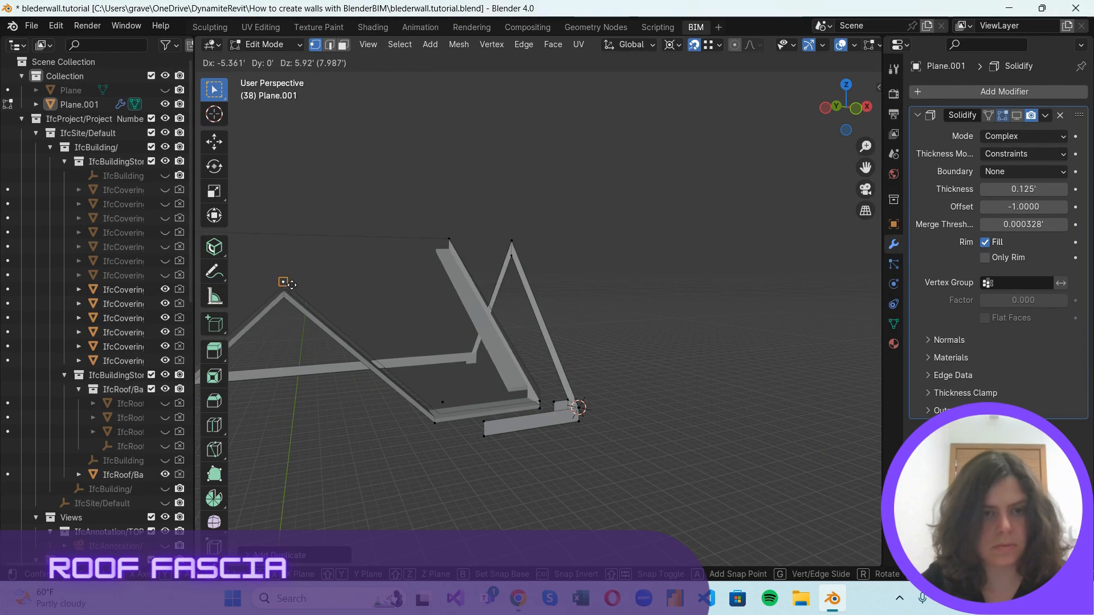
pyautogui.click(288, 281)
pyautogui.hotkey('shift', 'd')
pyautogui.click(280, 300)
# Place duplicated vertex pairs where the small gable's slope meets the near eave and at that eave's outer end.
pyautogui.moveTo(279, 300)
pyautogui.mouseDown(button='middle')
pyautogui.moveTo(394, 354)
pyautogui.moveTo(536, 303)
pyautogui.mouseUp(button='middle')
pyautogui.scroll(3, 530, 307)
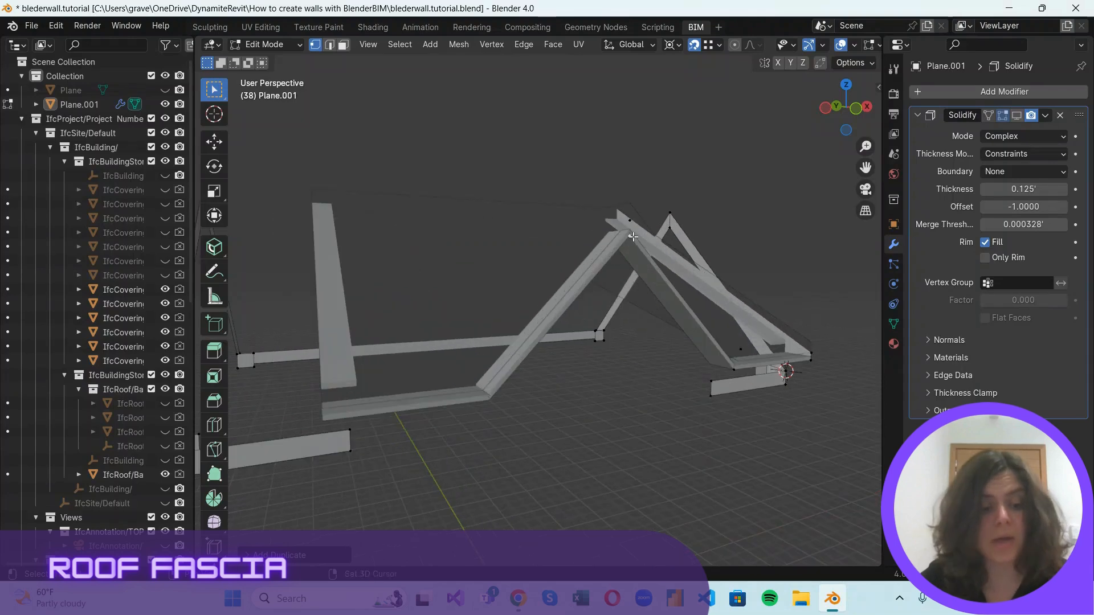
pyautogui.hotkey('shift', 'd')
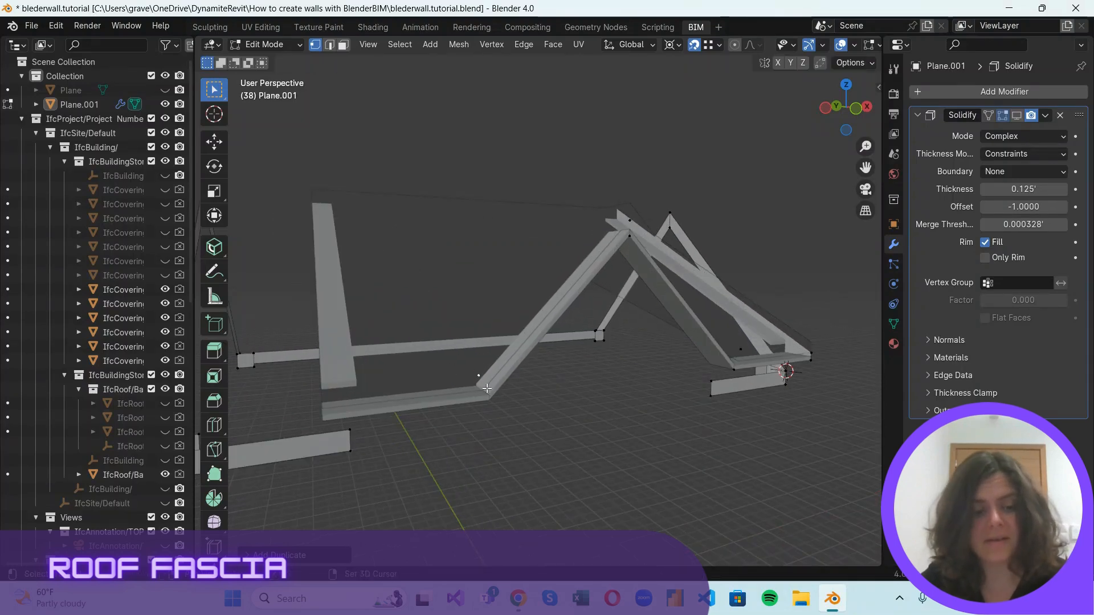
pyautogui.click(323, 390)
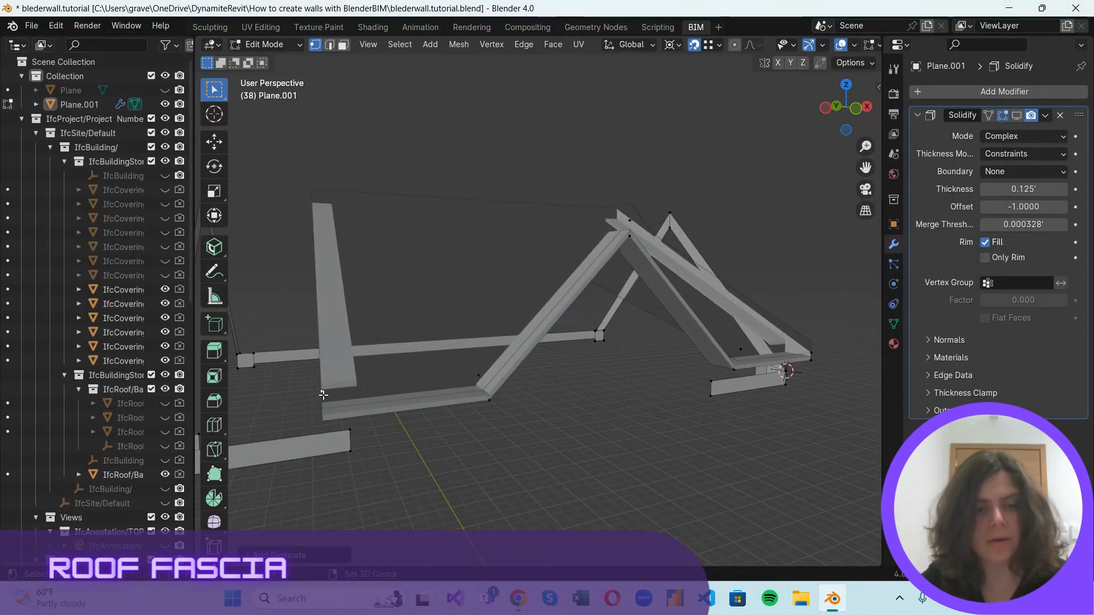
pyautogui.hotkey('shift', 'd')
pyautogui.click(323, 419)
# Fill the fascia faces between the vertex pairs along the near eave and up the small gable's adjoining slope.
pyautogui.scroll(-2, 586, 362)
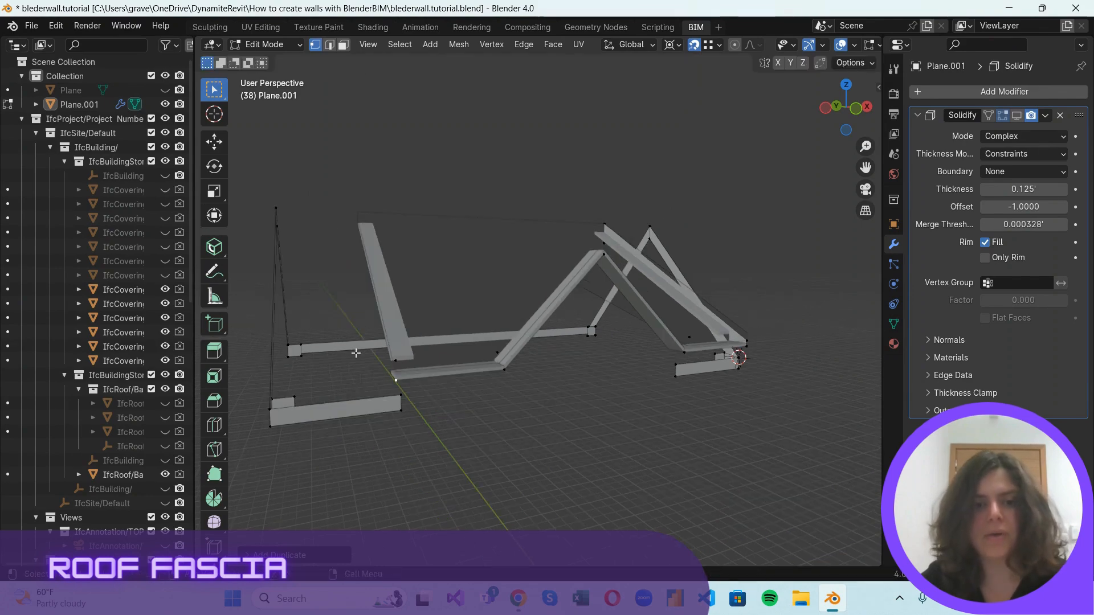
pyautogui.moveTo(361, 345); pyautogui.dragTo(522, 392)
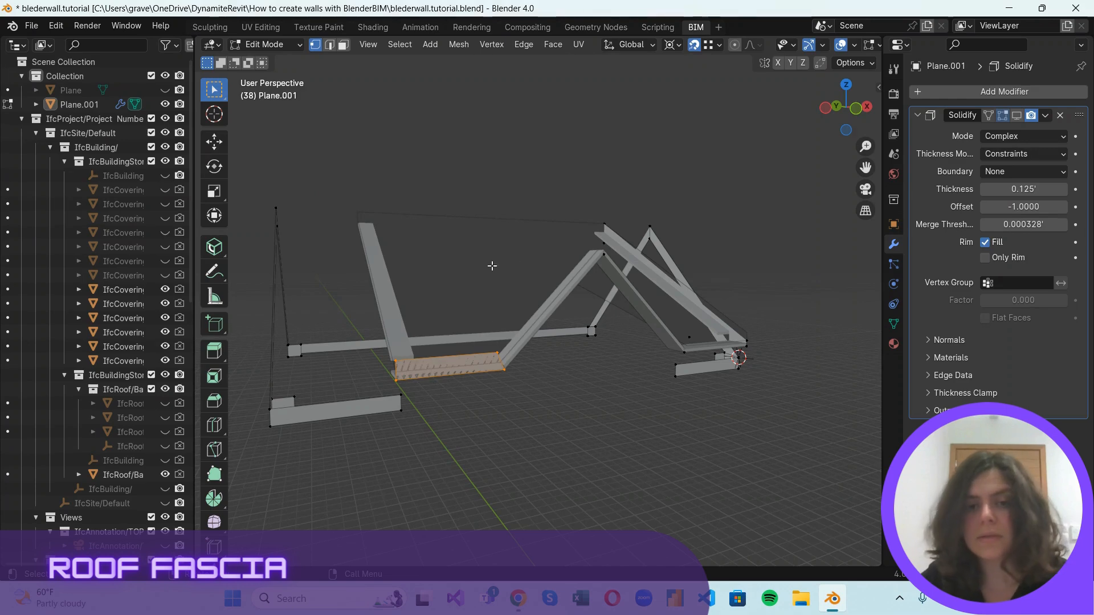
pyautogui.moveTo(479, 285); pyautogui.dragTo(564, 399)
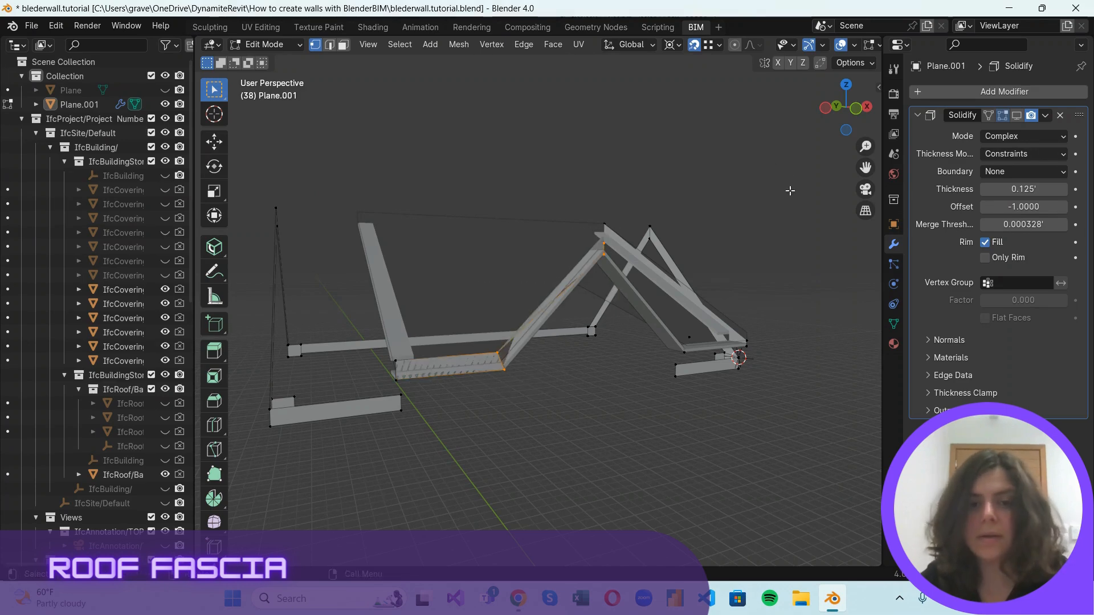
# Raise the fascia's top vertex at the small gable's apex to the roof apex height in the front view.
pyautogui.moveTo(847, 108)
pyautogui.mouseDown()
pyautogui.moveTo(838, 78)
pyautogui.moveTo(837, 119)
pyautogui.mouseUp()
pyautogui.hotkey('ctrl', 'z')
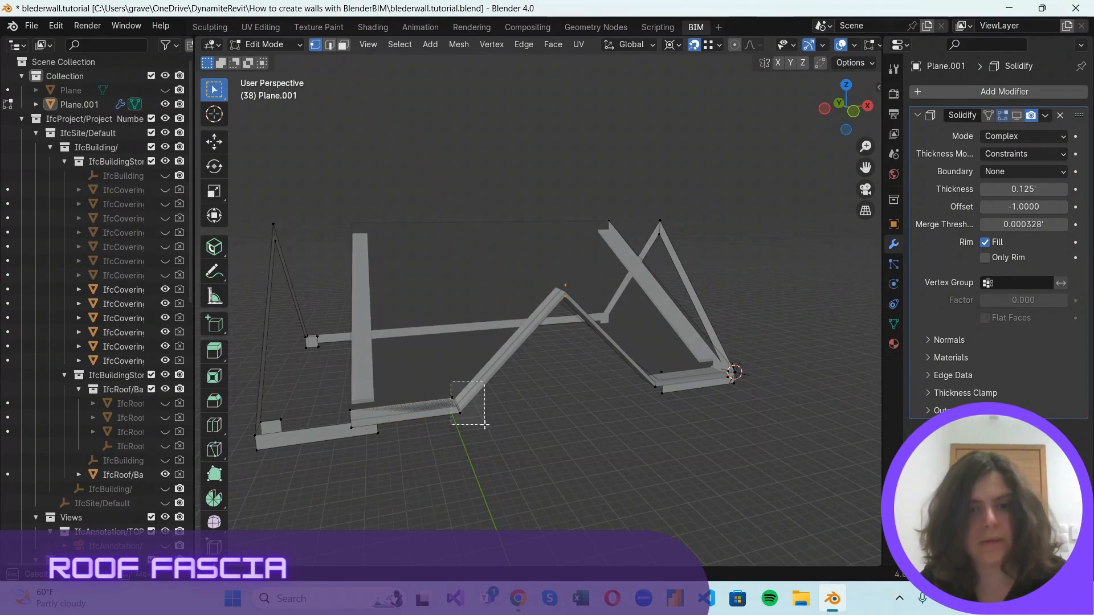
pyautogui.click(854, 112)
pyautogui.scroll(4, 420, 185)
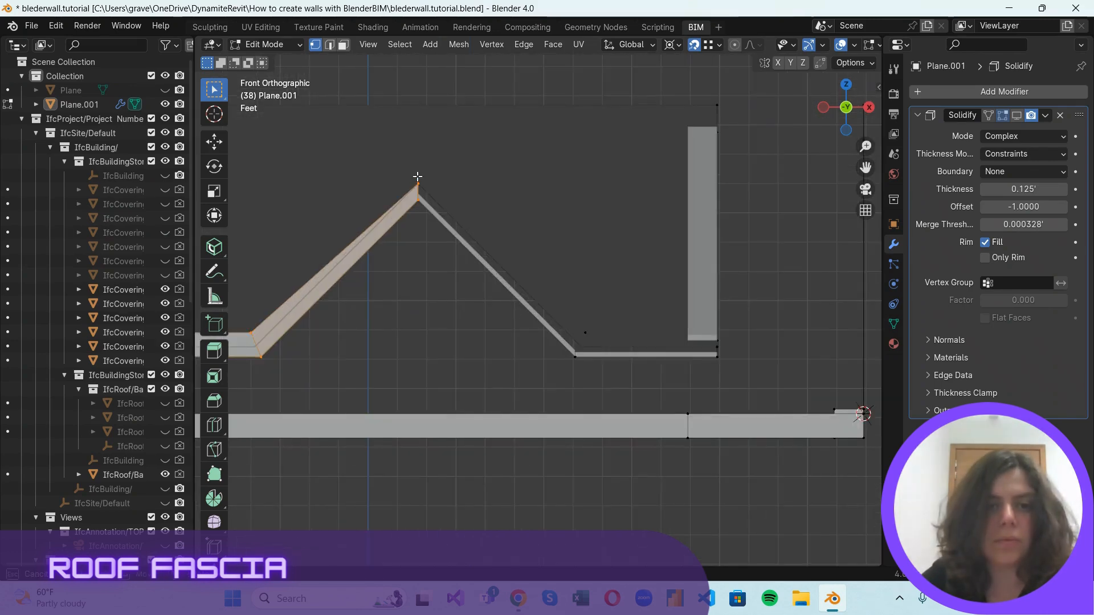
pyautogui.press('g')
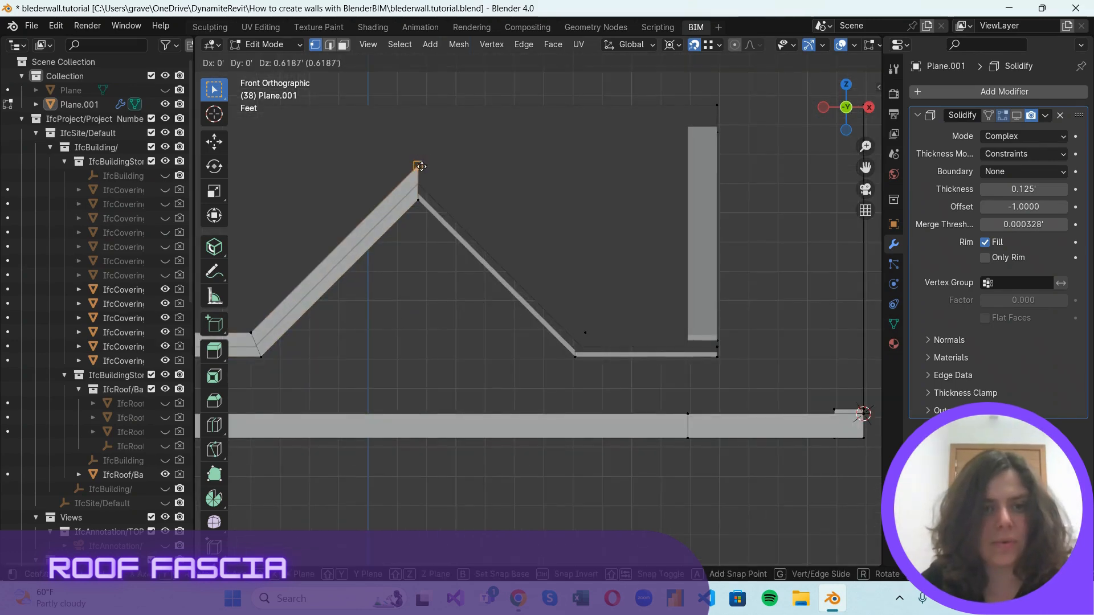
pyautogui.click(421, 165)
# Snap the misplaced top fascia vertex onto the roof's near apex point at the small gable.
pyautogui.moveTo(532, 164); pyautogui.dragTo(400, 92, button='middle')
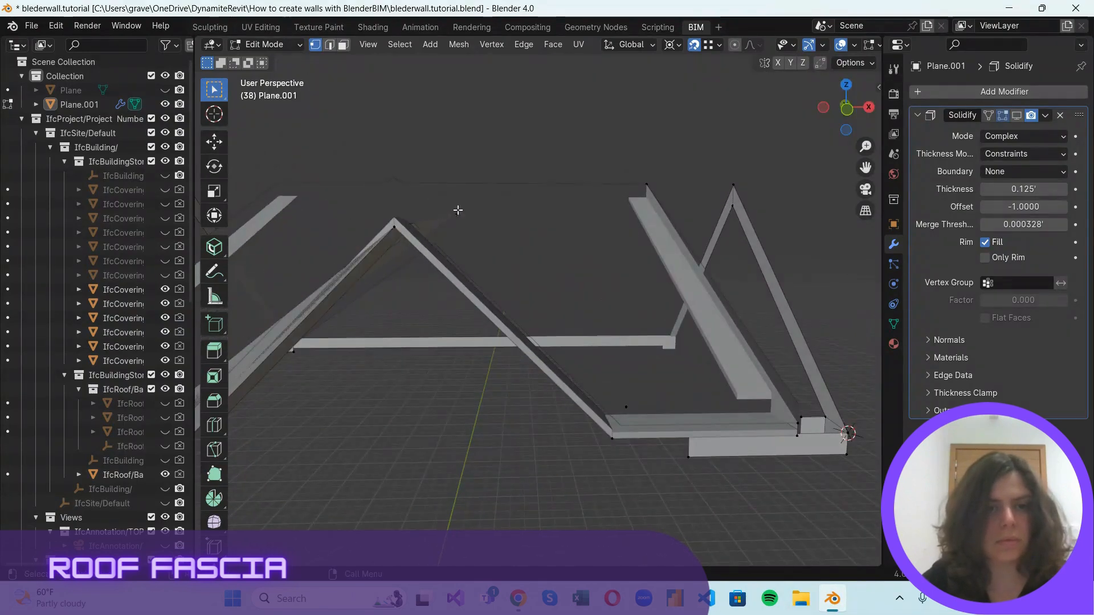
pyautogui.scroll(-3, 752, 252)
pyautogui.moveTo(849, 110)
pyautogui.mouseDown()
pyautogui.moveTo(872, 118)
pyautogui.moveTo(863, 124)
pyautogui.mouseUp()
pyautogui.press('g')
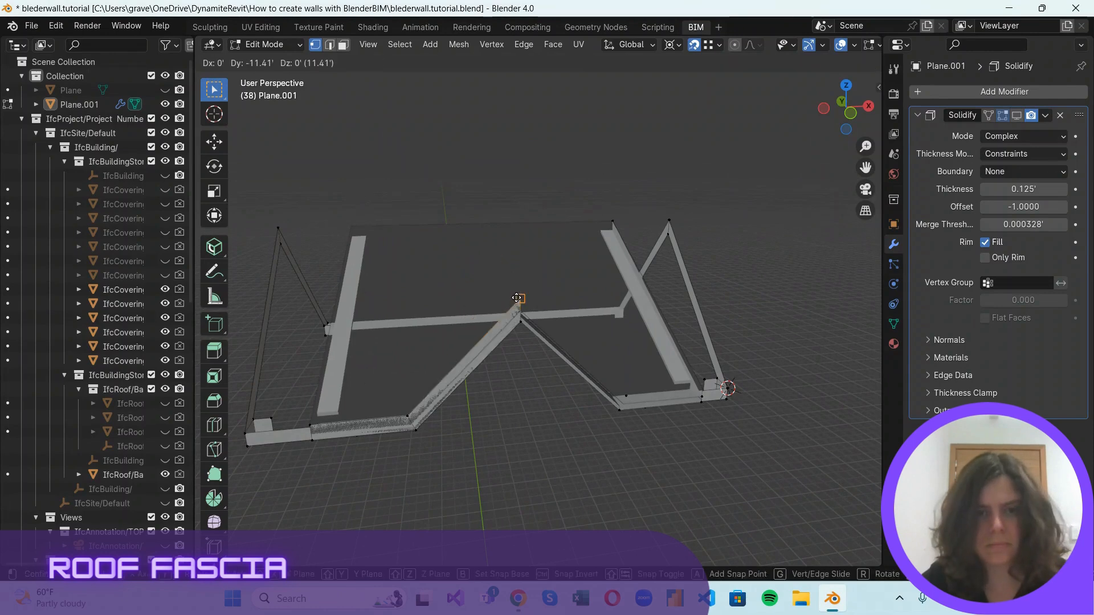
pyautogui.press('z')
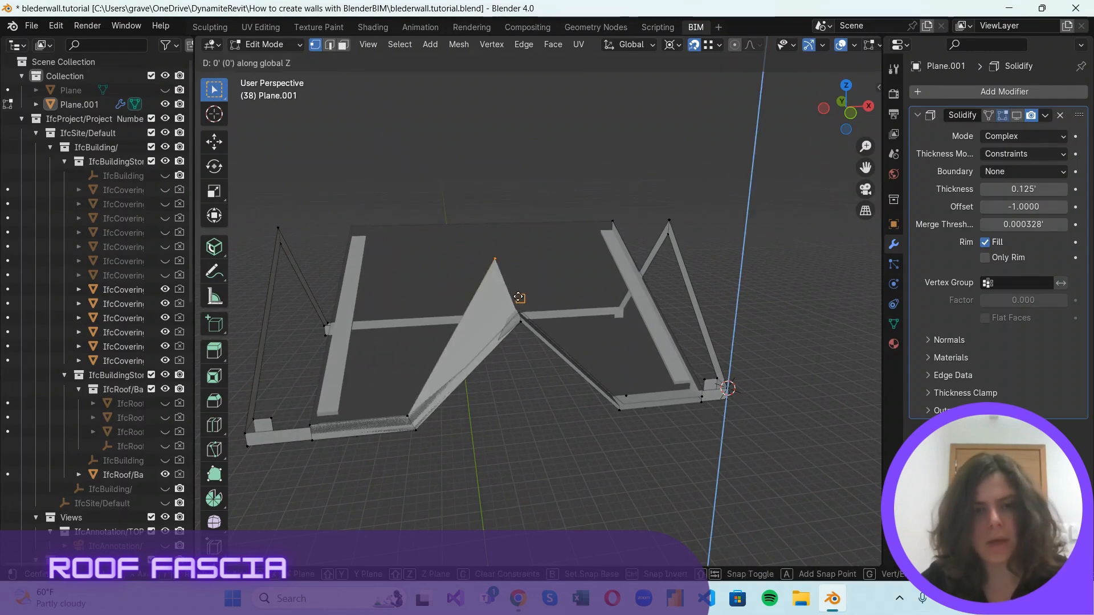
pyautogui.click(523, 297)
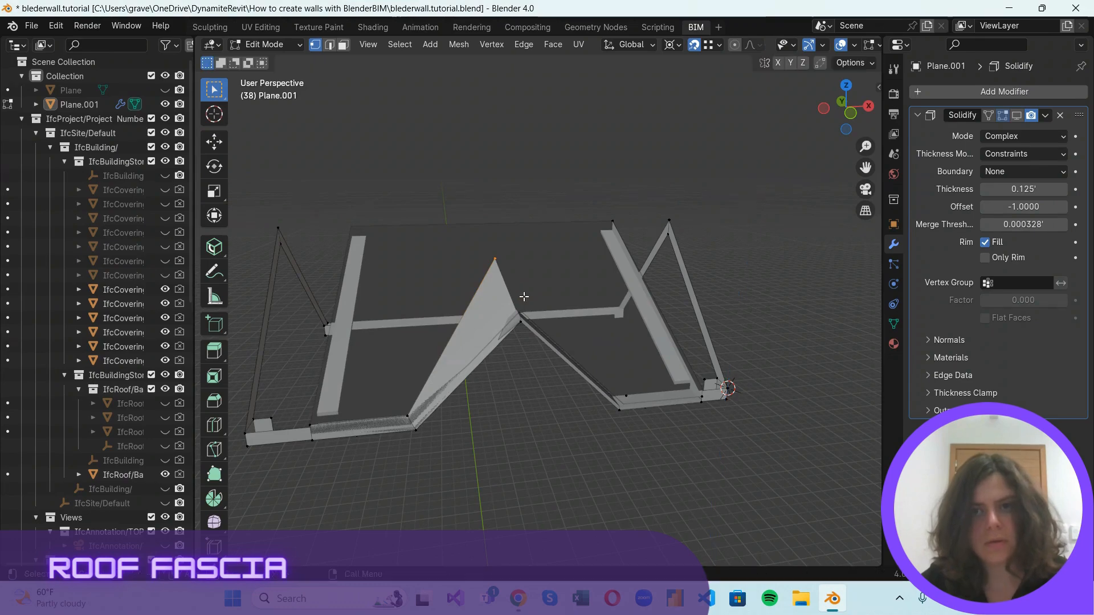
pyautogui.press('g')
pyautogui.click(520, 303)
pyautogui.scroll(2, 507, 336)
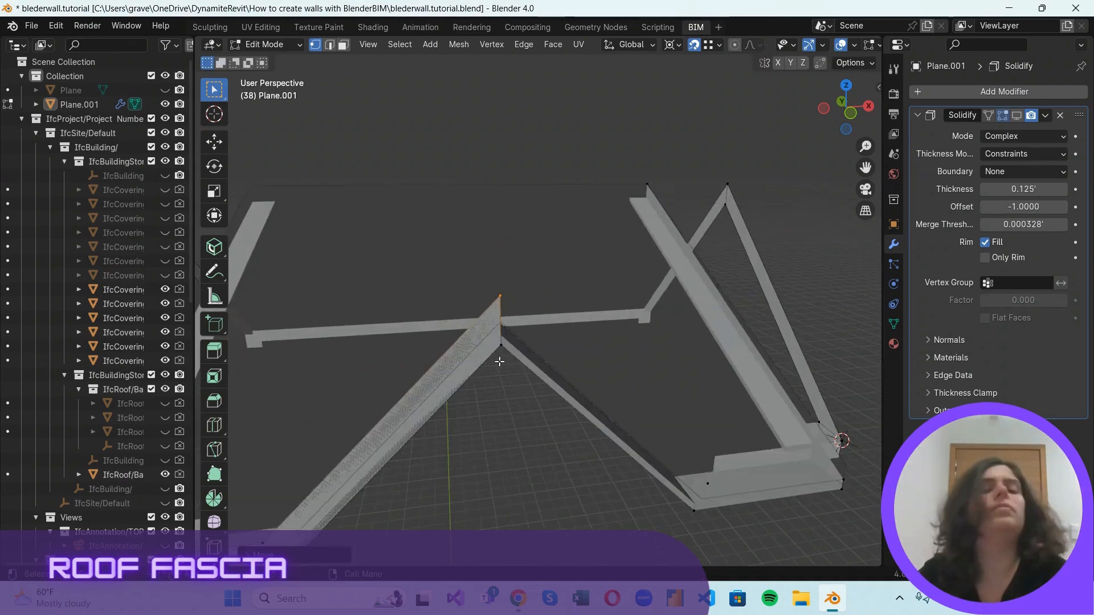
# Fill the fascia face from the small gable's apex down its other slope to the near eave.
pyautogui.scroll(-2, 498, 376)
pyautogui.scroll(2, 487, 422)
pyautogui.moveTo(494, 413); pyautogui.dragTo(515, 382, button='middle')
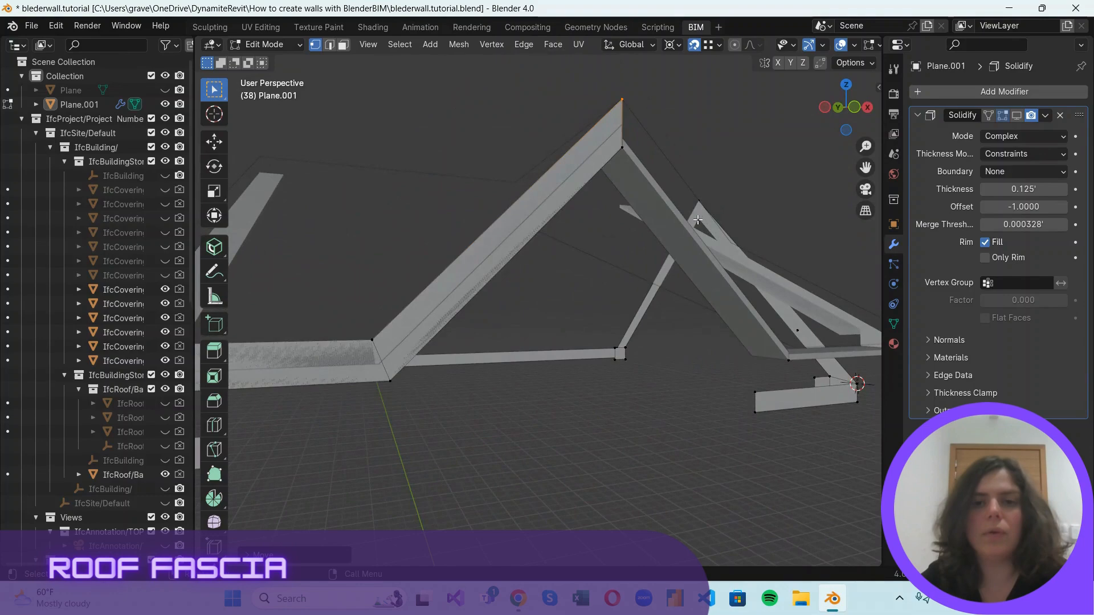
pyautogui.scroll(-3, 667, 270)
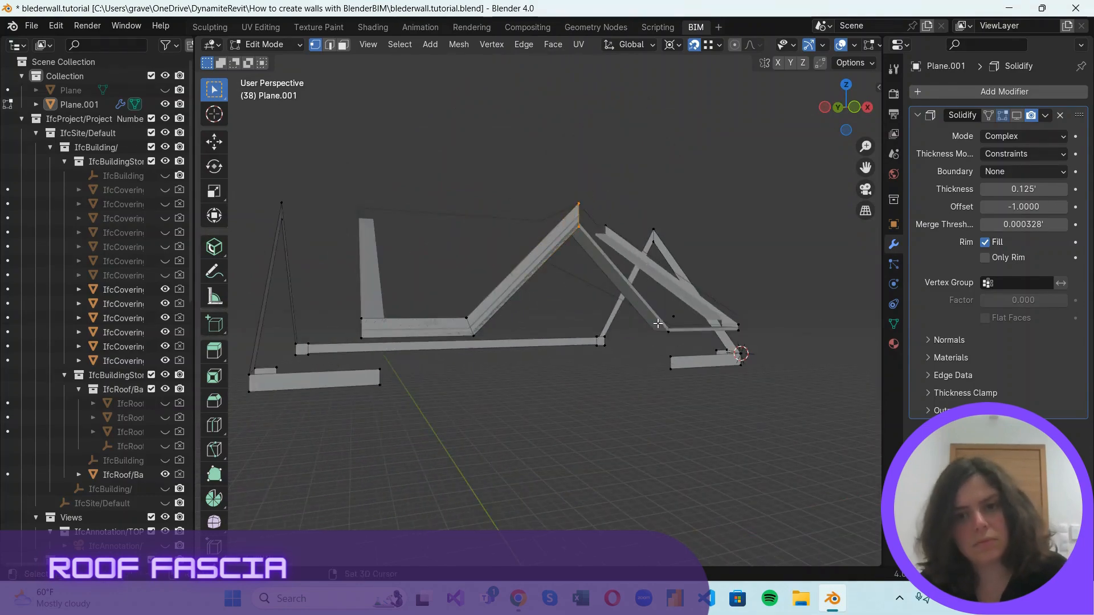
pyautogui.moveTo(675, 345); pyautogui.dragTo(486, 201, button='middle')
# Raise the top fascia vertex at the near eave's outer end to the roof corner above it.
pyautogui.scroll(2, 525, 218)
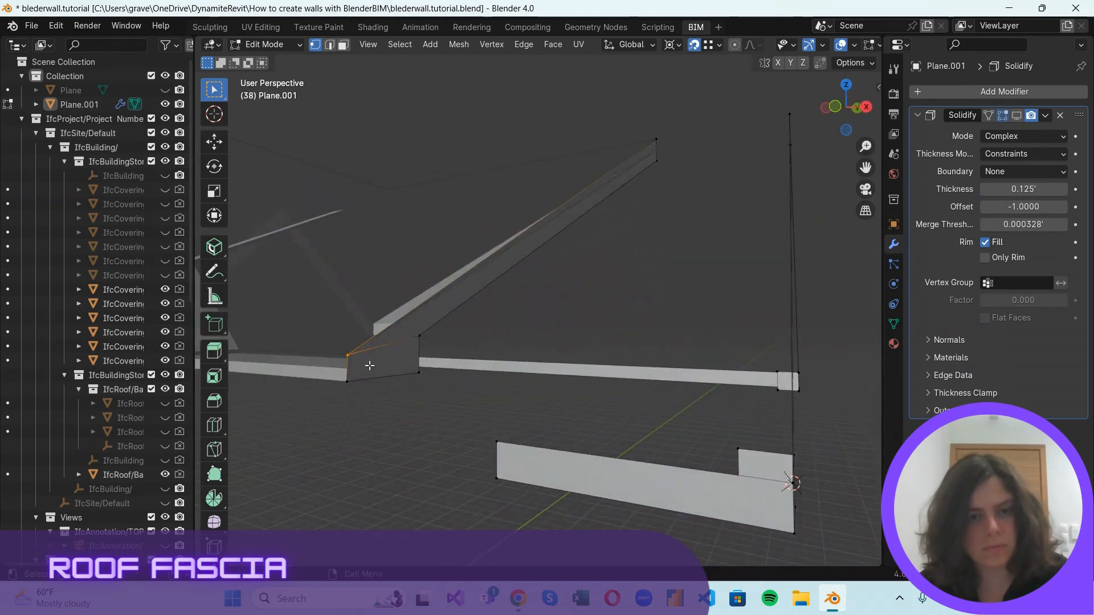
pyautogui.press('g')
pyautogui.press('z')
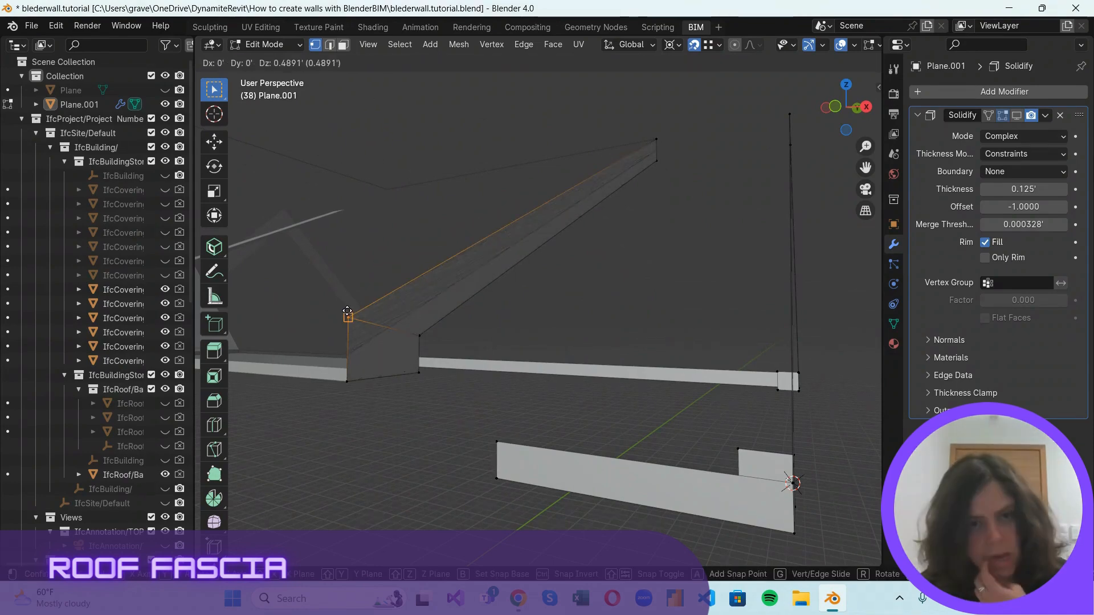
pyautogui.click(348, 313)
pyautogui.scroll(-4, 541, 303)
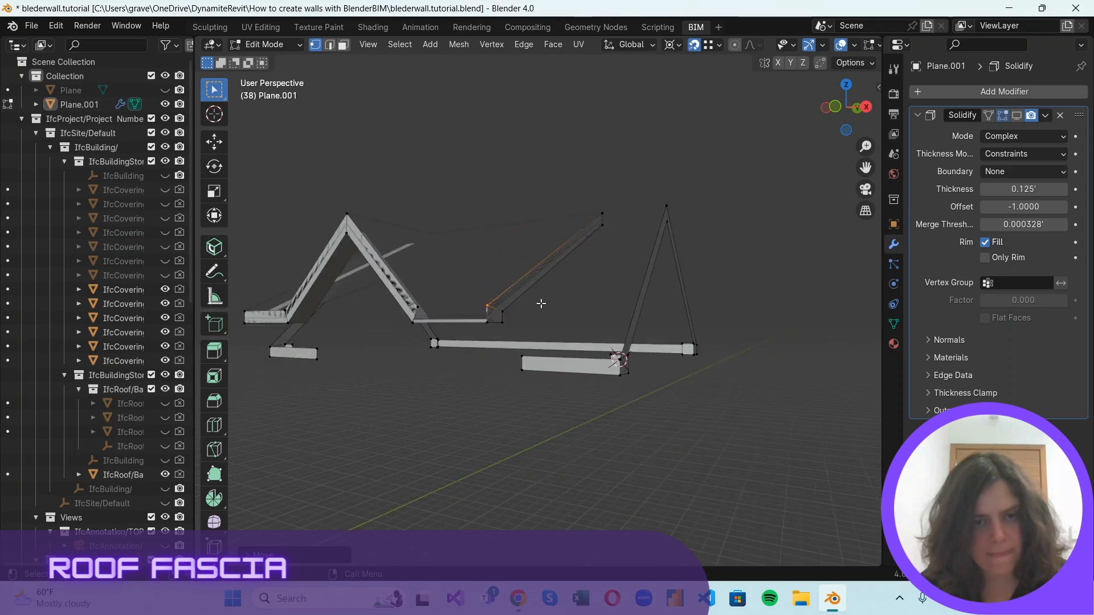
# Fill the fascia face along the near eave between the small gable's slope and the outer return.
pyautogui.scroll(3, 541, 303)
pyautogui.click(835, 107)
pyautogui.scroll(2, 676, 355)
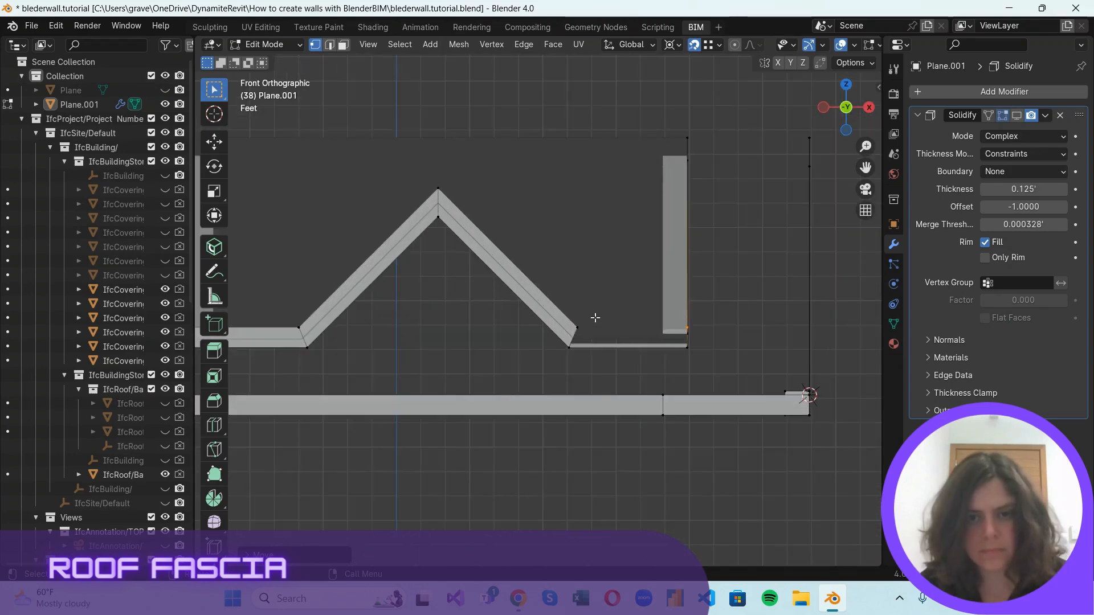
pyautogui.scroll(-1, 595, 318)
pyautogui.moveTo(575, 340); pyautogui.dragTo(576, 341)
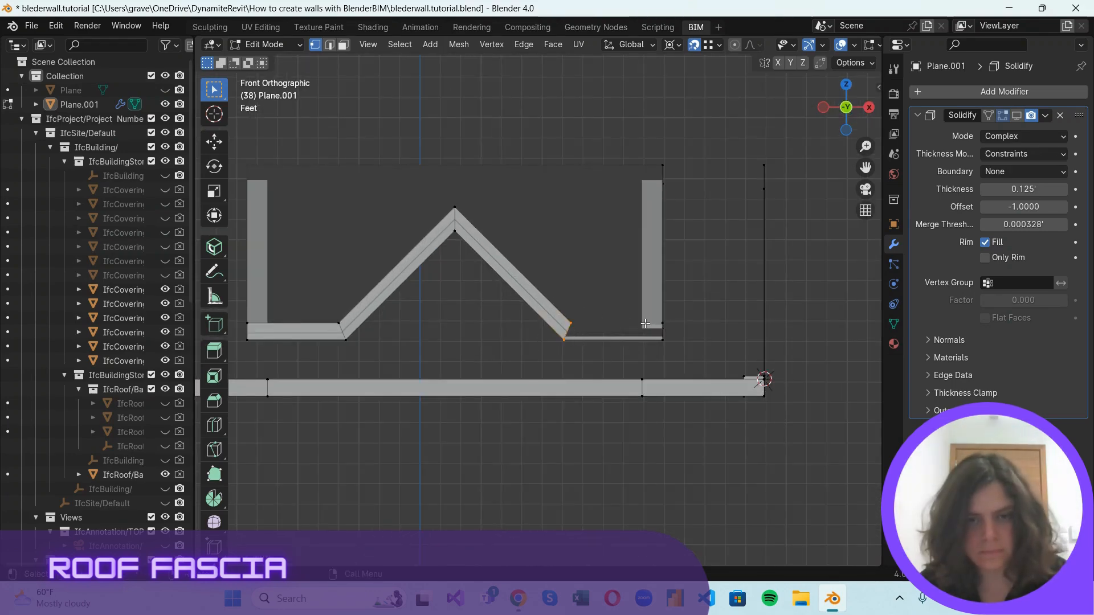
pyautogui.moveTo(861, 108); pyautogui.dragTo(827, 108)
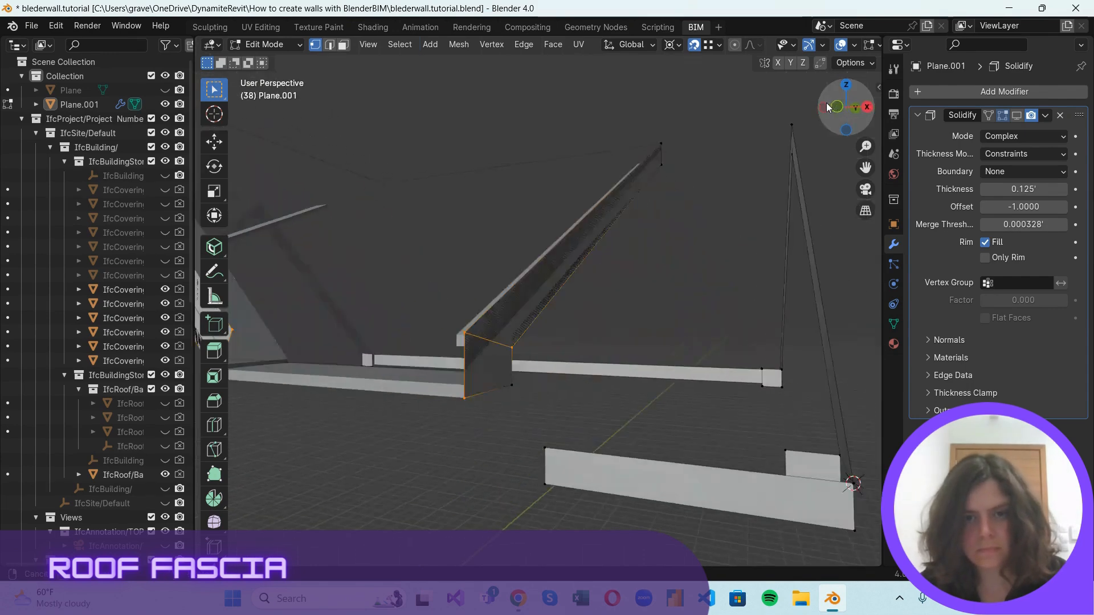
pyautogui.click(505, 369)
pyautogui.scroll(-4, 540, 422)
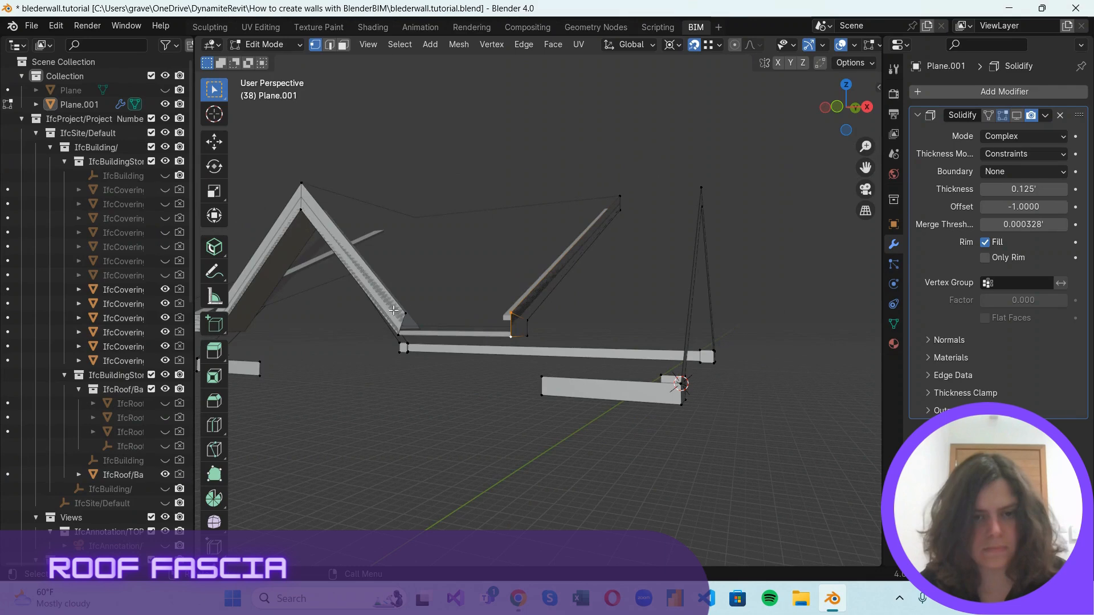
pyautogui.press('f')
pyautogui.scroll(2, 597, 280)
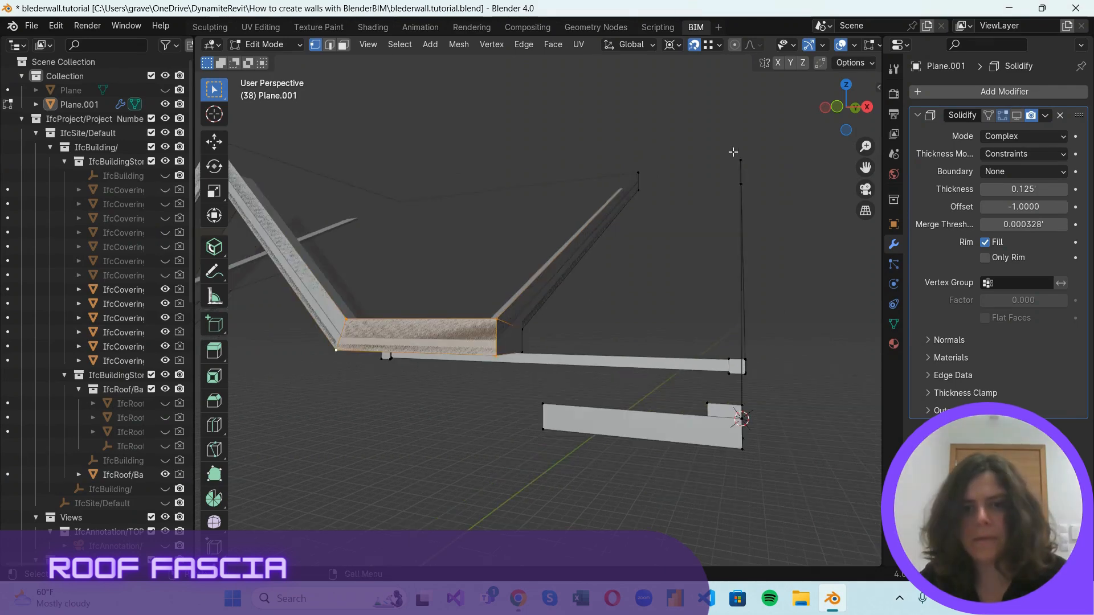
# Place duplicated fascia vertices at the upper and lower outer corners of the near eave's opposite return.
pyautogui.moveTo(733, 153); pyautogui.dragTo(579, 147, button='middle')
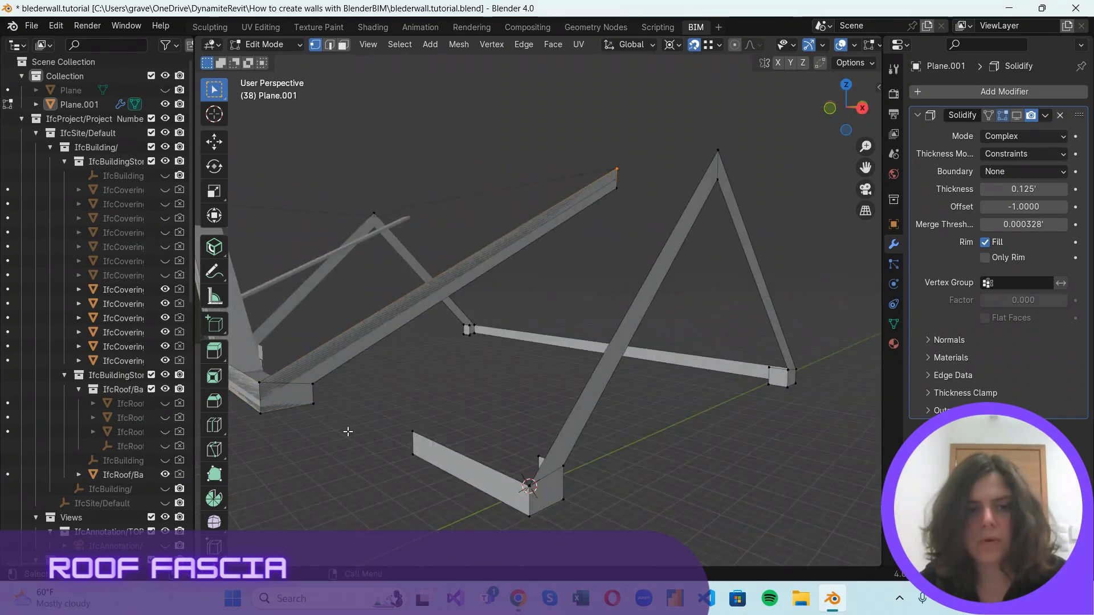
pyautogui.moveTo(860, 100); pyautogui.dragTo(603, 184)
pyautogui.moveTo(603, 184); pyautogui.dragTo(539, 212, button='middle')
pyautogui.click(847, 116)
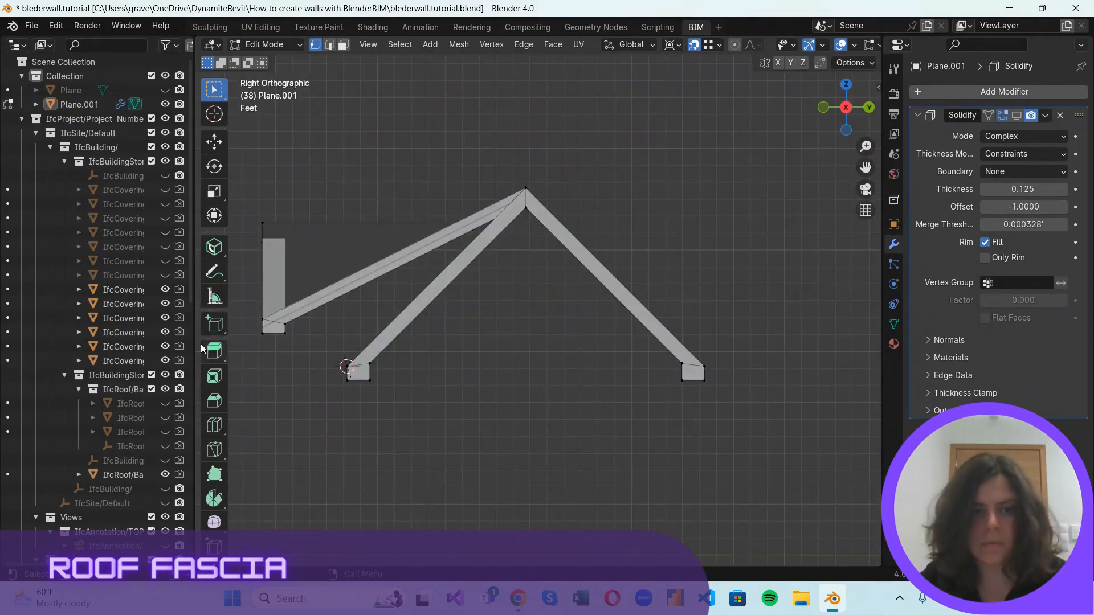
pyautogui.click(819, 111)
pyautogui.moveTo(819, 111)
pyautogui.mouseDown()
pyautogui.moveTo(876, 119)
pyautogui.moveTo(818, 124)
pyautogui.mouseUp()
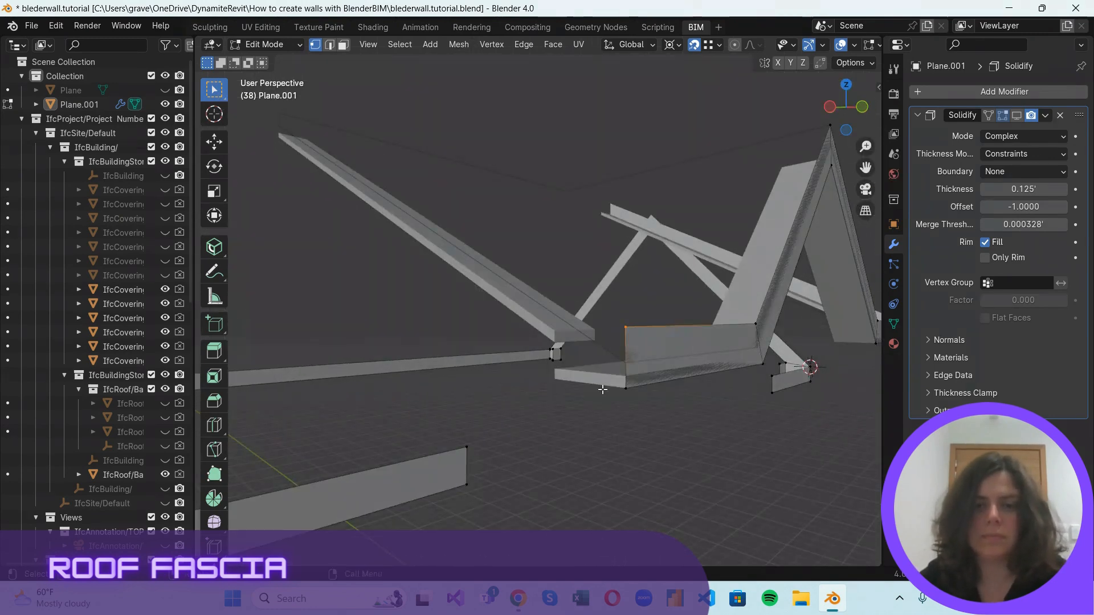
pyautogui.press('g')
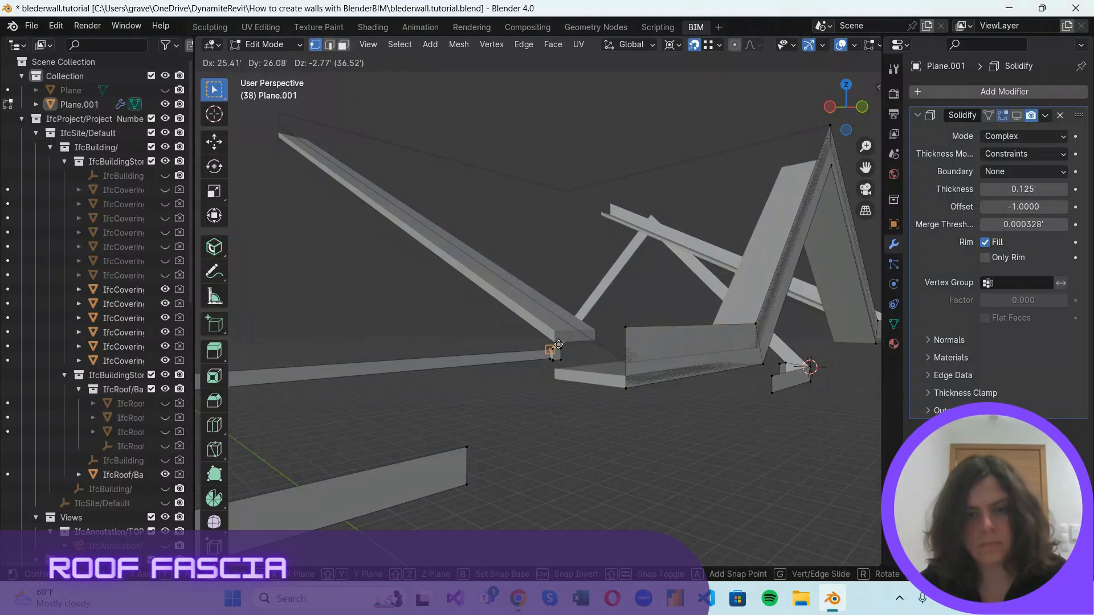
pyautogui.click(560, 339)
pyautogui.hotkey('shift', 'd')
pyautogui.click(555, 384)
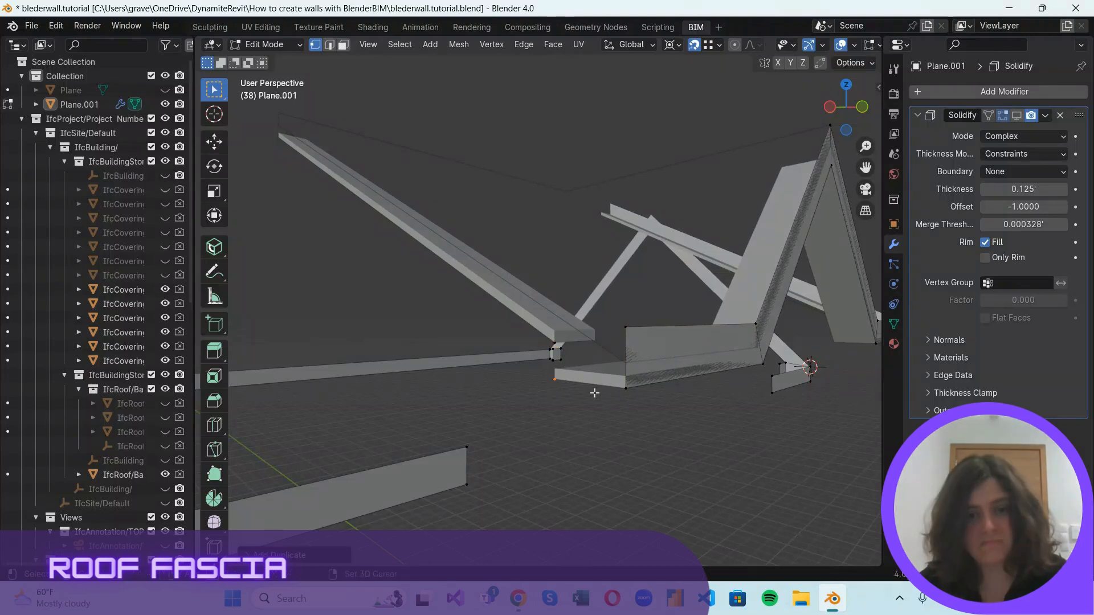
# Place a fascia vertex at the ridge end and fill the face down the adjoining long slope to the near eave.
pyautogui.scroll(-3, 593, 391)
pyautogui.press('g')
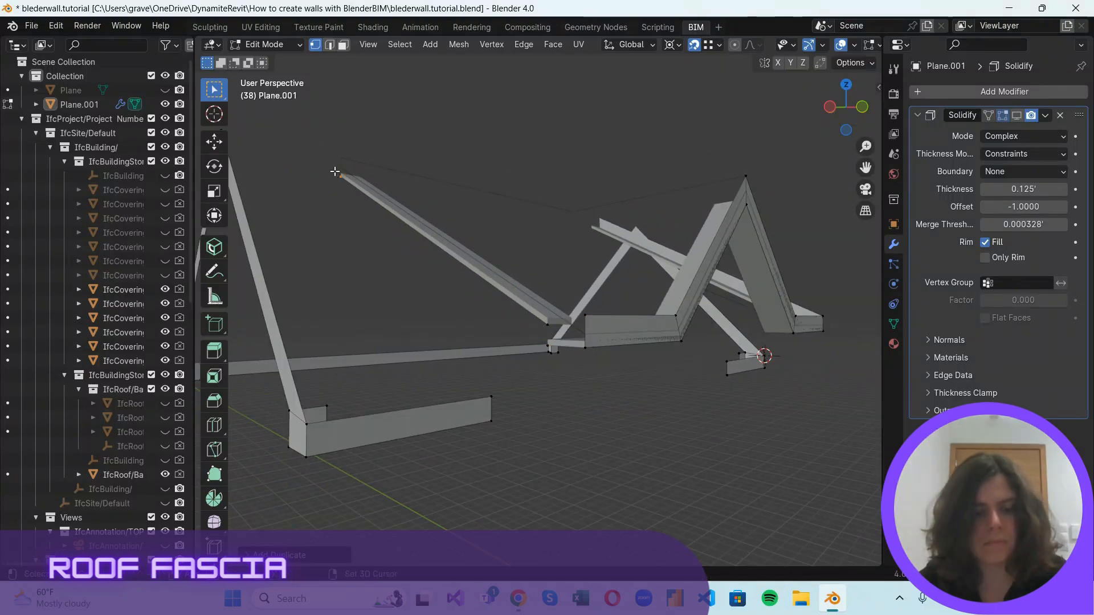
pyautogui.click(339, 156)
pyautogui.moveTo(306, 133); pyautogui.dragTo(598, 324)
pyautogui.press('f')
pyautogui.hotkey('ctrl', 'z')
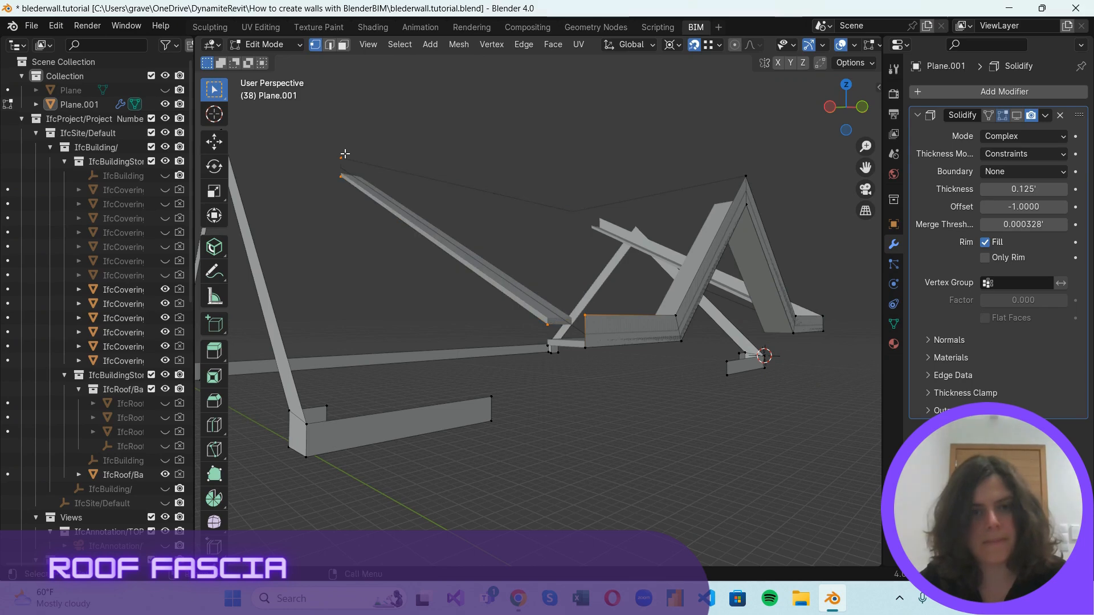
pyautogui.press('f')
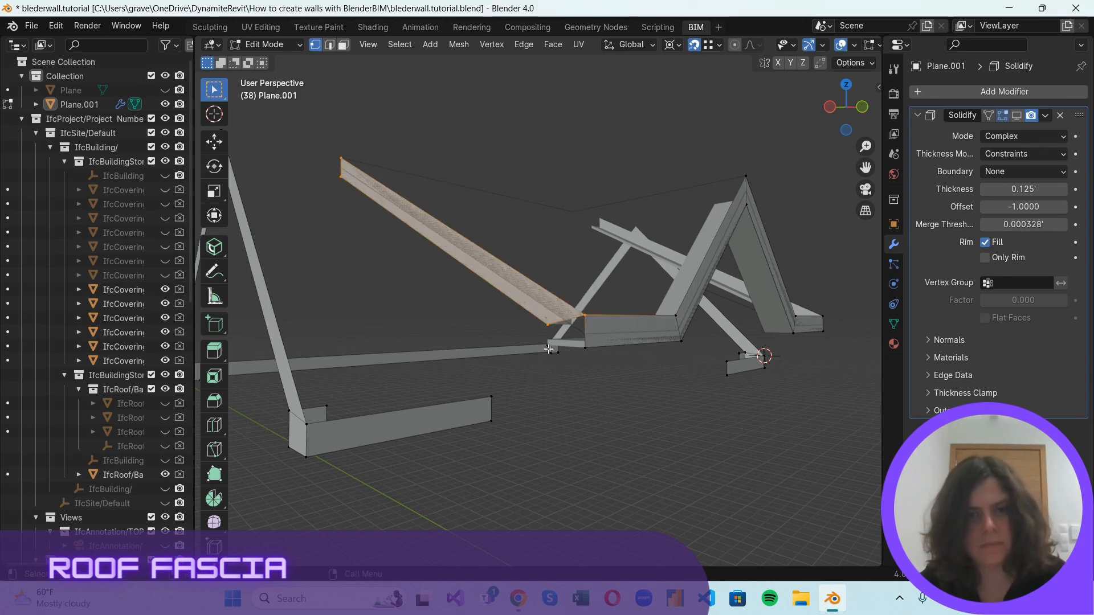
# Fill the short return face joining that long slope's fascia to the near eave's end, and clear the selection.
pyautogui.keyDown('shift'); pyautogui.click(551, 349); pyautogui.keyUp('shift')
pyautogui.click(595, 388)
pyautogui.scroll(3, 580, 380)
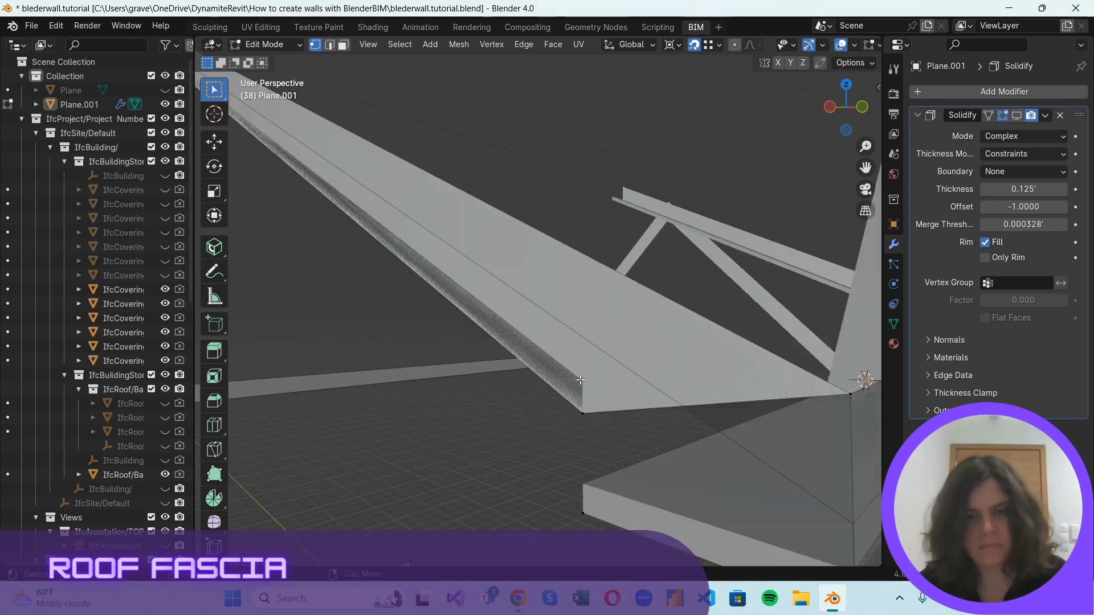
pyautogui.scroll(-1, 580, 379)
pyautogui.moveTo(549, 366); pyautogui.dragTo(634, 422)
pyautogui.keyDown('shift'); pyautogui.moveTo(568, 327); pyautogui.dragTo(704, 245, button='middle'); pyautogui.keyUp('shift')
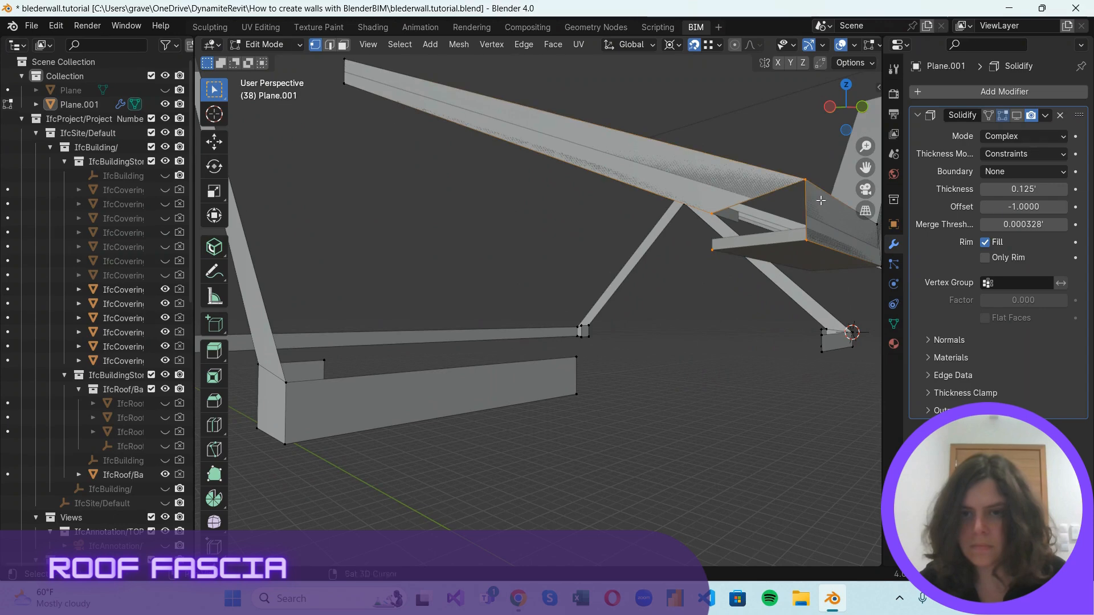
pyautogui.moveTo(775, 231); pyautogui.dragTo(743, 189, button='middle')
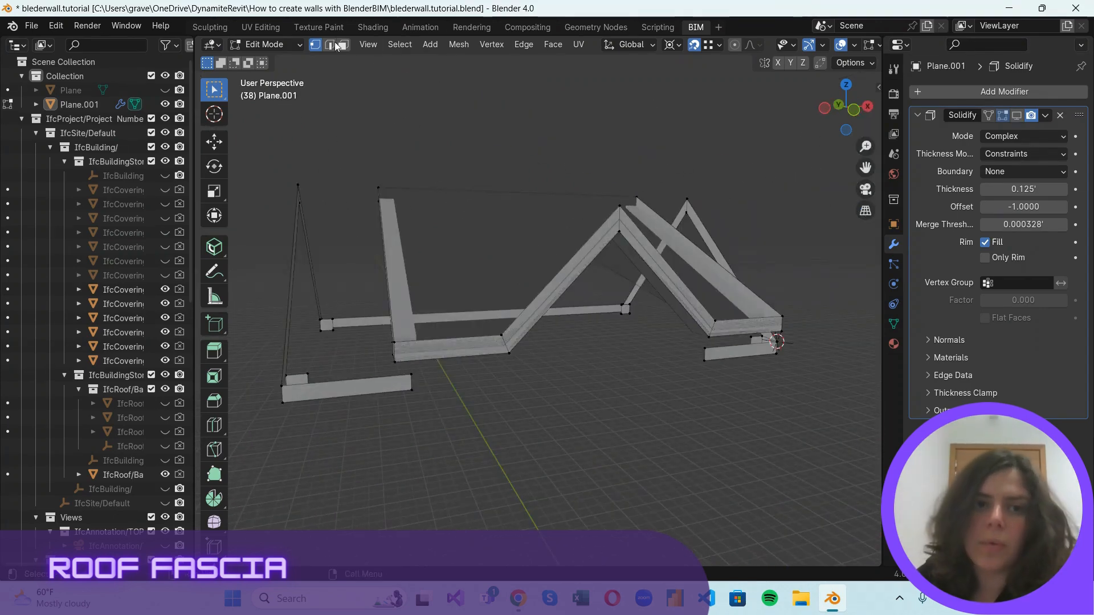
# Preview the Solidify thickness on the fascia in the viewport and turn its display back off.
pyautogui.click(1017, 116)
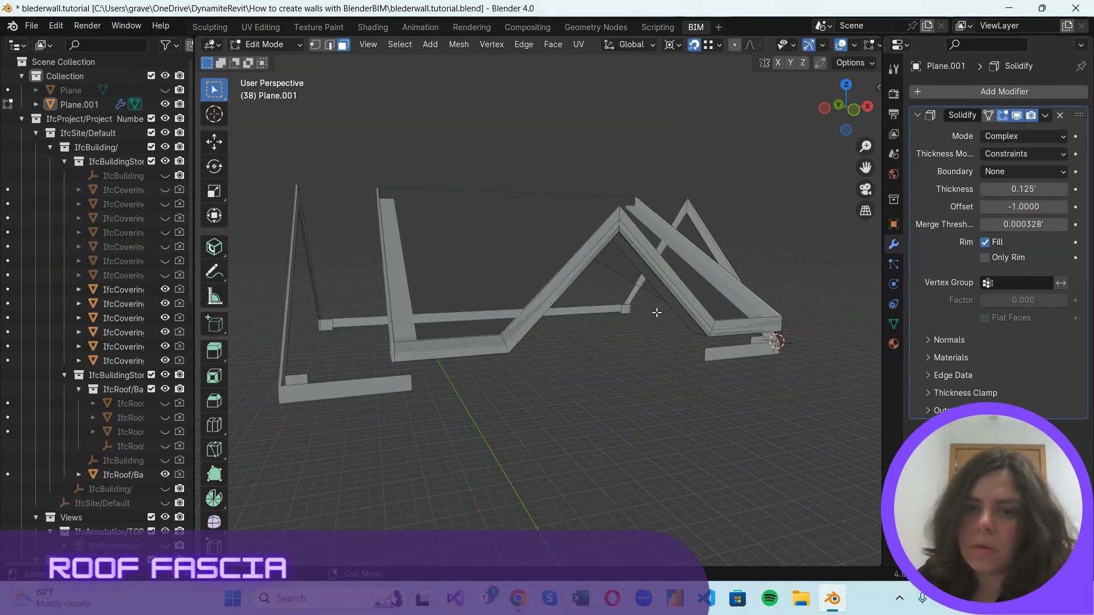
pyautogui.scroll(2, 657, 313)
pyautogui.moveTo(824, 110); pyautogui.dragTo(854, 114)
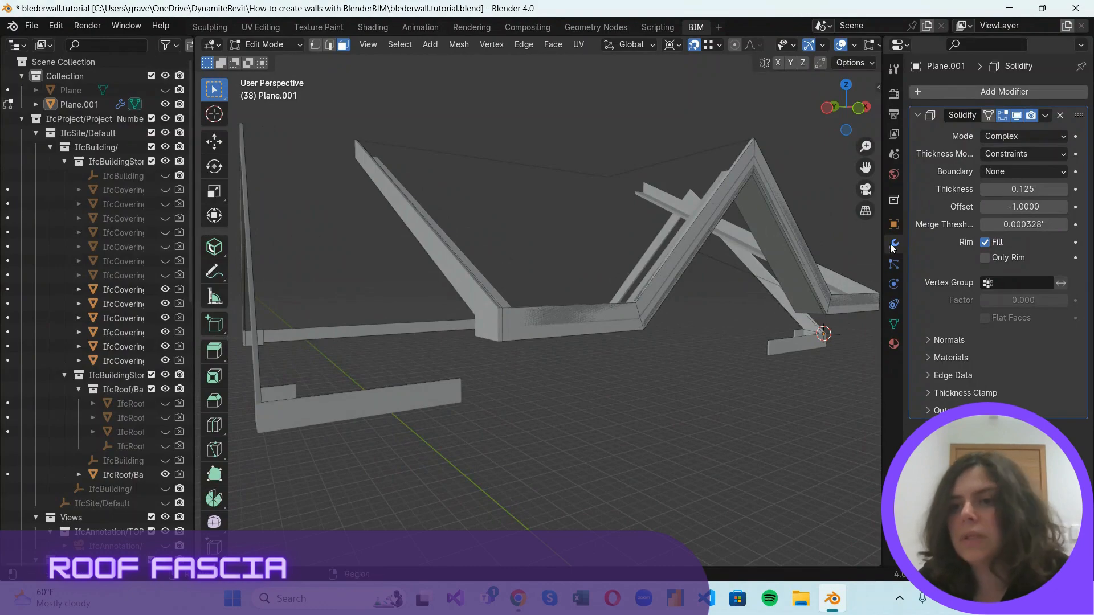
pyautogui.click(1016, 116)
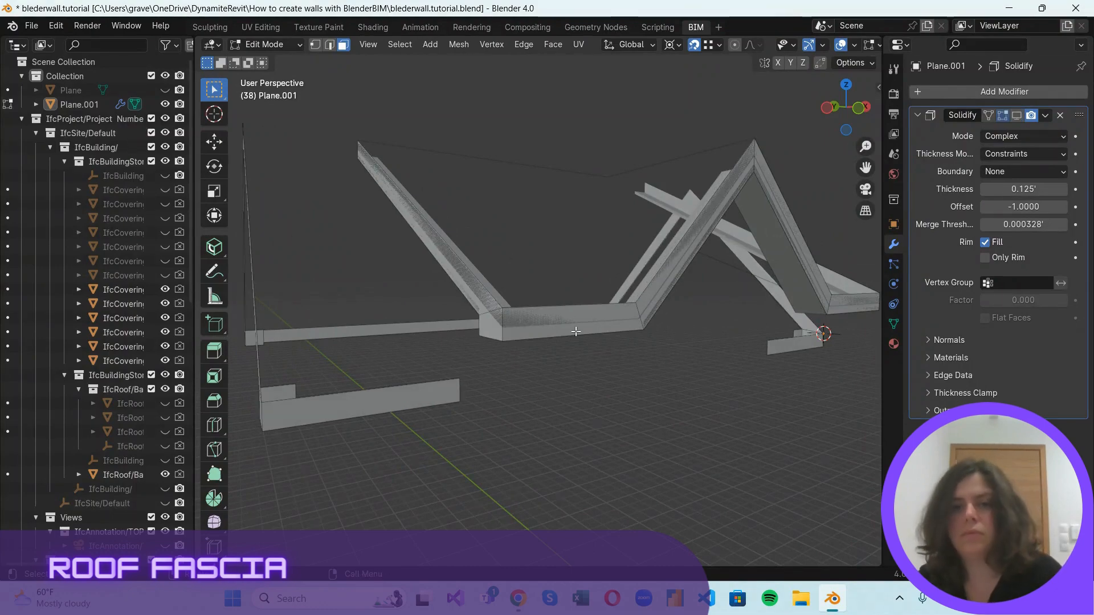
# Select the fascia faces along the near eave, its gable slopes and the adjoining long slope, and flip their normals.
pyautogui.click(552, 285)
pyautogui.keyDown('shift'); pyautogui.click(656, 294); pyautogui.keyUp('shift')
pyautogui.keyDown('shift'); pyautogui.click(789, 214); pyautogui.keyUp('shift')
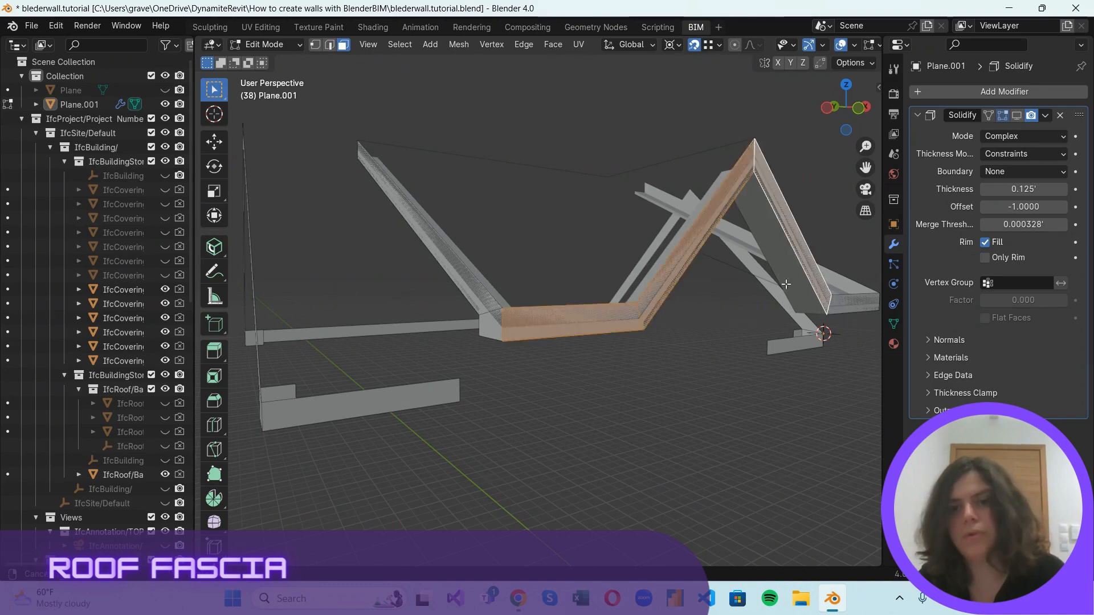
pyautogui.moveTo(786, 283); pyautogui.dragTo(716, 302, button='middle')
pyautogui.keyDown('shift'); pyautogui.click(578, 422); pyautogui.keyUp('shift')
pyautogui.moveTo(662, 364); pyautogui.dragTo(337, 425, button='middle')
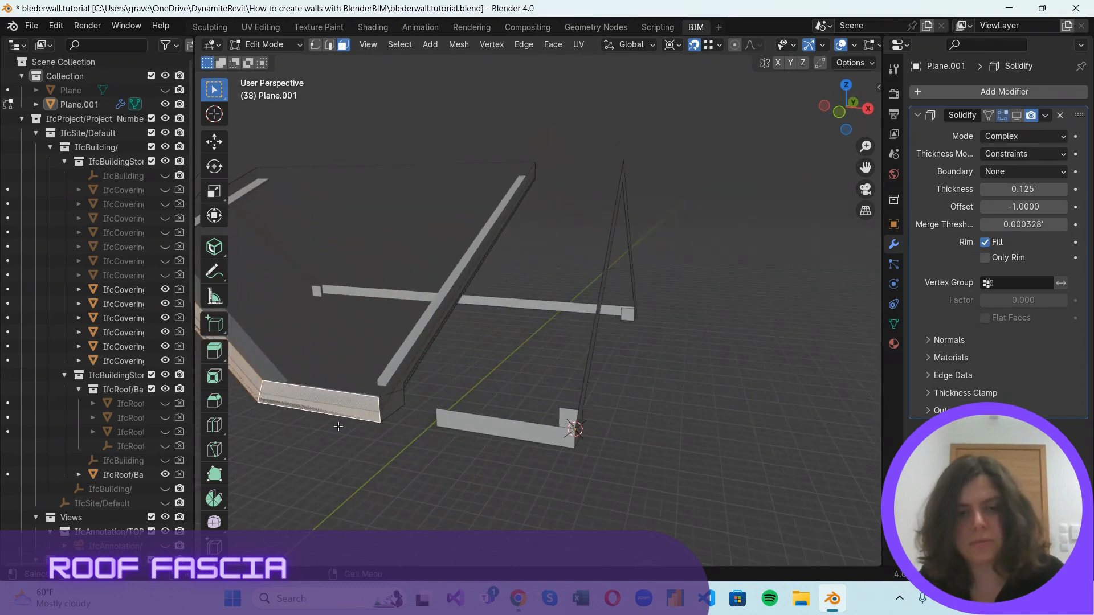
pyautogui.keyDown('shift'); pyautogui.click(403, 375); pyautogui.keyUp('shift')
pyautogui.click(456, 46)
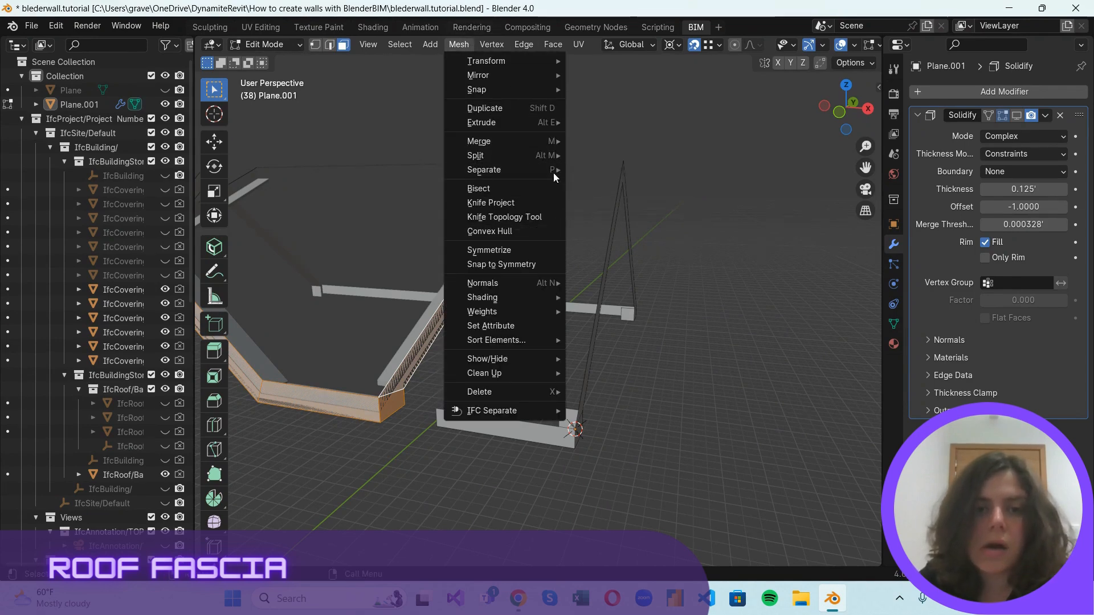
pyautogui.moveTo(543, 281)
pyautogui.click(623, 283)
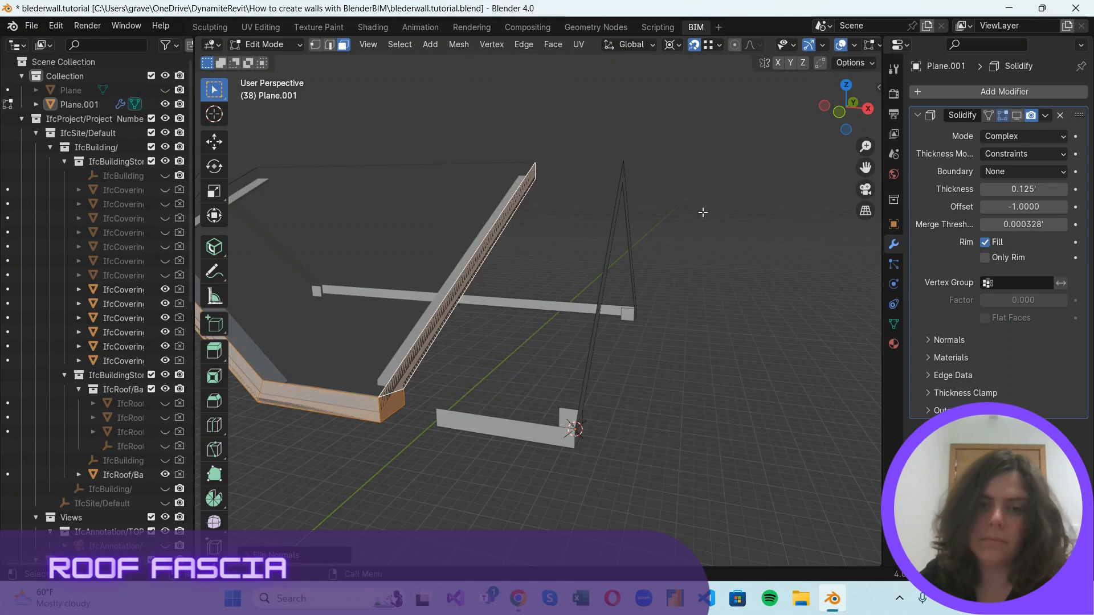
# Return to Object Mode, unhide all the building's objects and clear the selection.
pyautogui.click(838, 331)
pyautogui.moveTo(839, 331); pyautogui.dragTo(574, 363, button='middle')
pyautogui.click(265, 45)
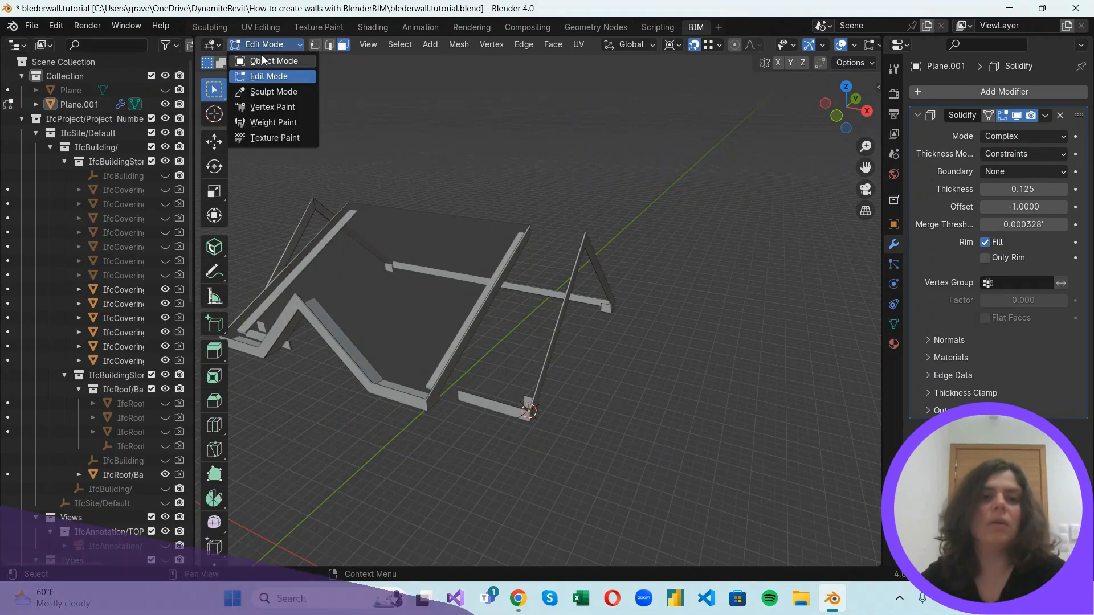
pyautogui.click(266, 60)
pyautogui.scroll(-3, 648, 210)
pyautogui.moveTo(648, 210); pyautogui.dragTo(639, 342, button='middle')
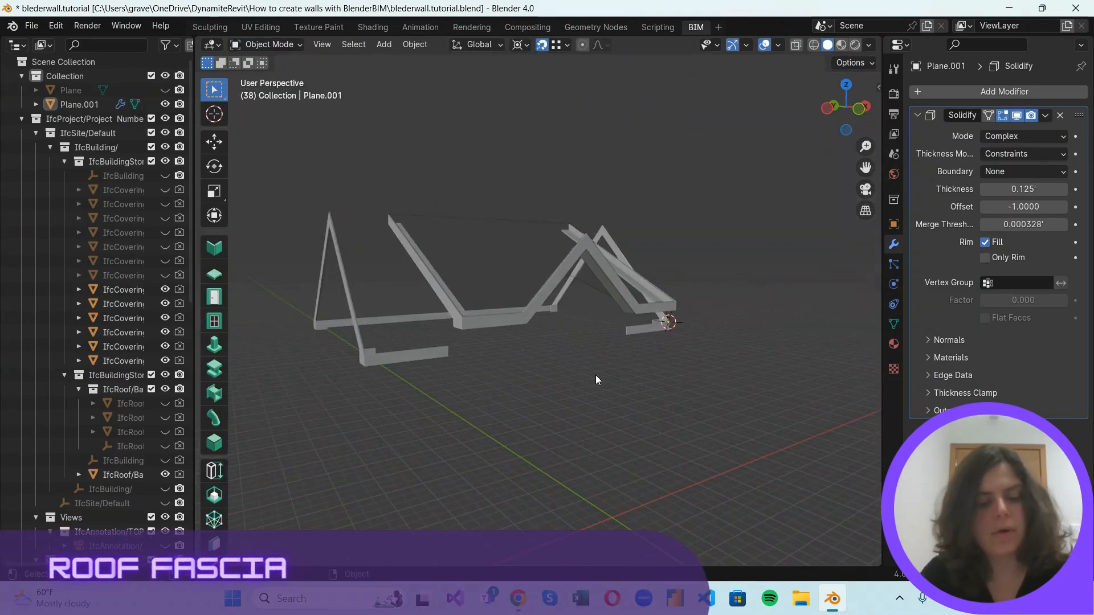
pyautogui.hotkey('alt', 'h')
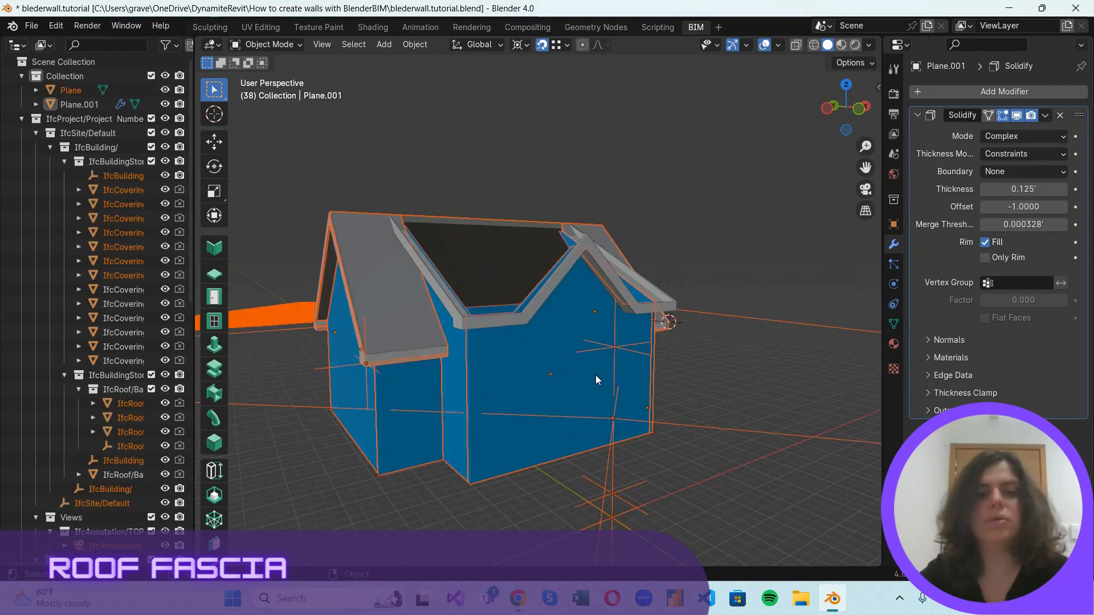
pyautogui.click(739, 313)
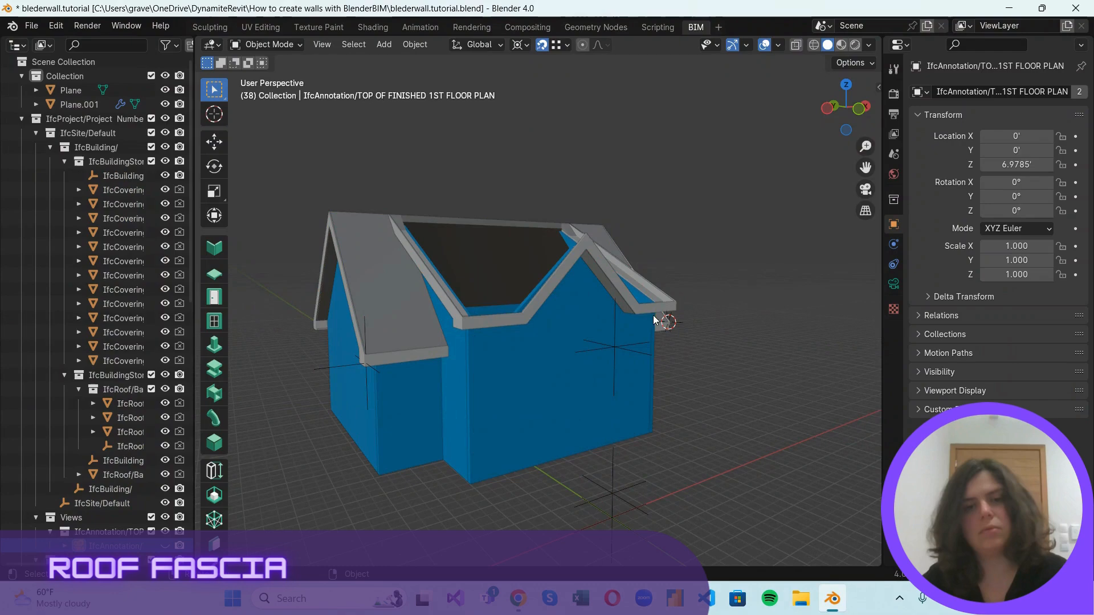
# Examine the solidified fascia's corners, eave returns and fit against the walls and roof from several sides.
pyautogui.moveTo(740, 312); pyautogui.dragTo(724, 483, button='middle')
pyautogui.scroll(4, 683, 453)
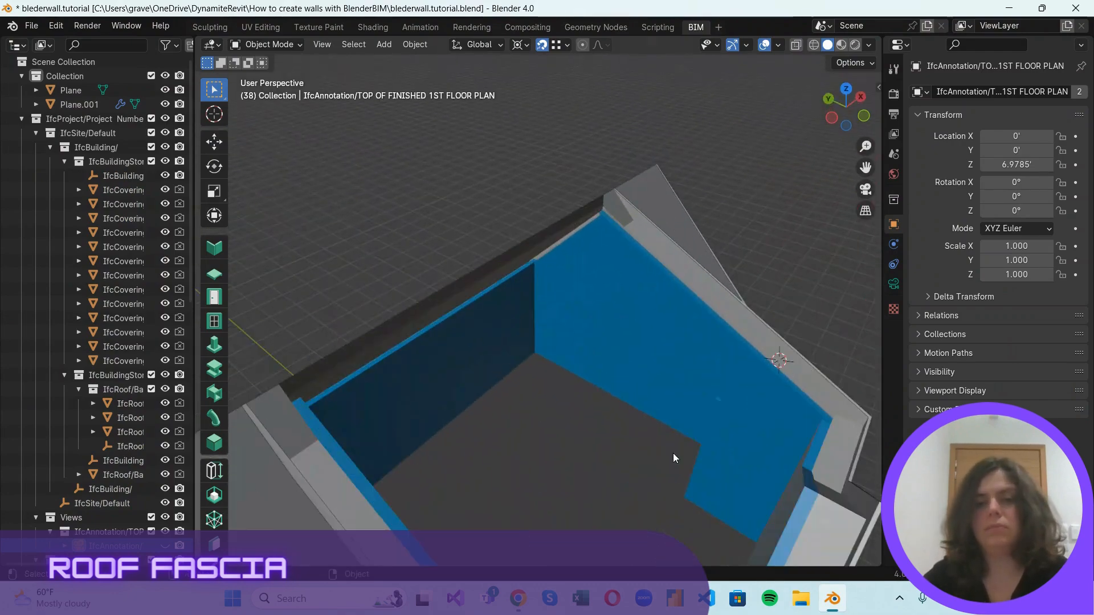
pyautogui.scroll(-1, 702, 234)
pyautogui.scroll(2, 603, 300)
pyautogui.scroll(-5, 768, 403)
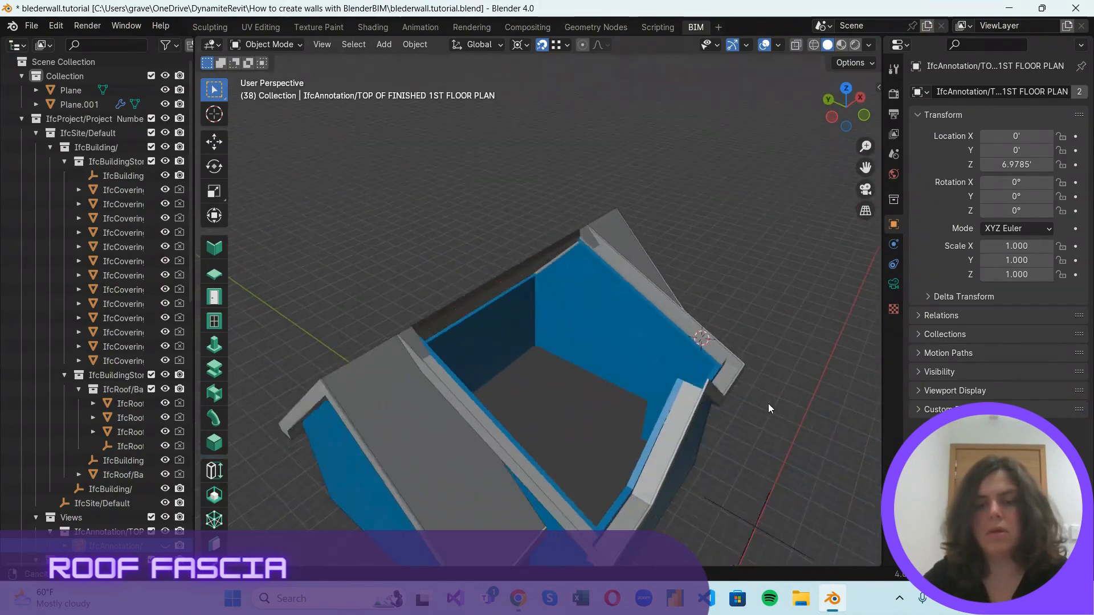
pyautogui.moveTo(768, 403); pyautogui.dragTo(795, 352, button='middle')
pyautogui.scroll(5, 794, 353)
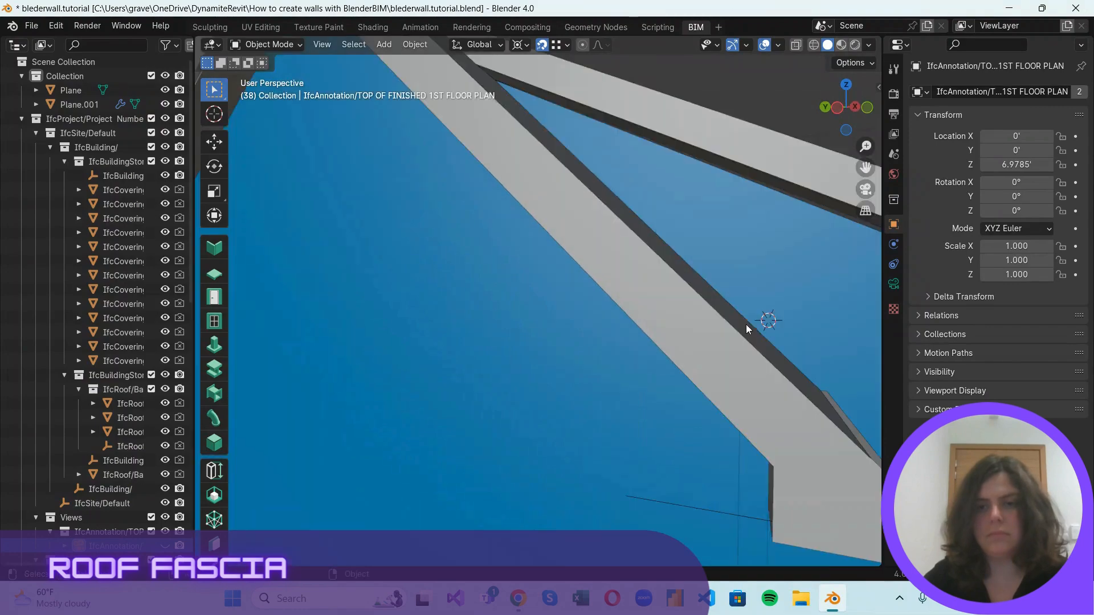
pyautogui.scroll(-4, 746, 324)
pyautogui.scroll(3, 788, 288)
pyautogui.scroll(-4, 791, 268)
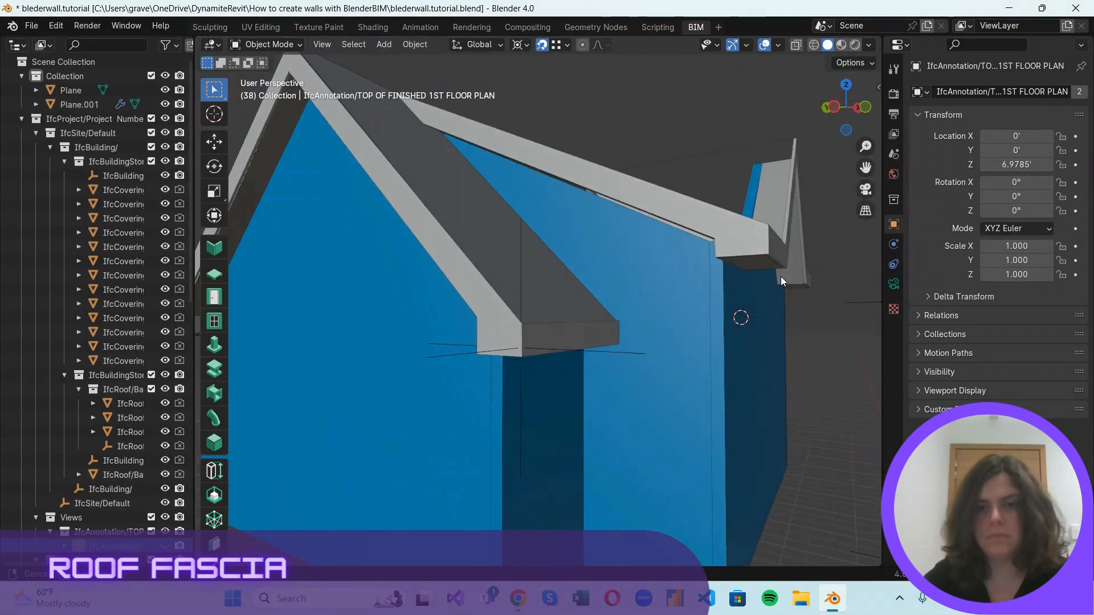
pyautogui.moveTo(781, 276); pyautogui.dragTo(556, 265, button='middle')
pyautogui.scroll(5, 757, 264)
pyautogui.scroll(-2, 768, 281)
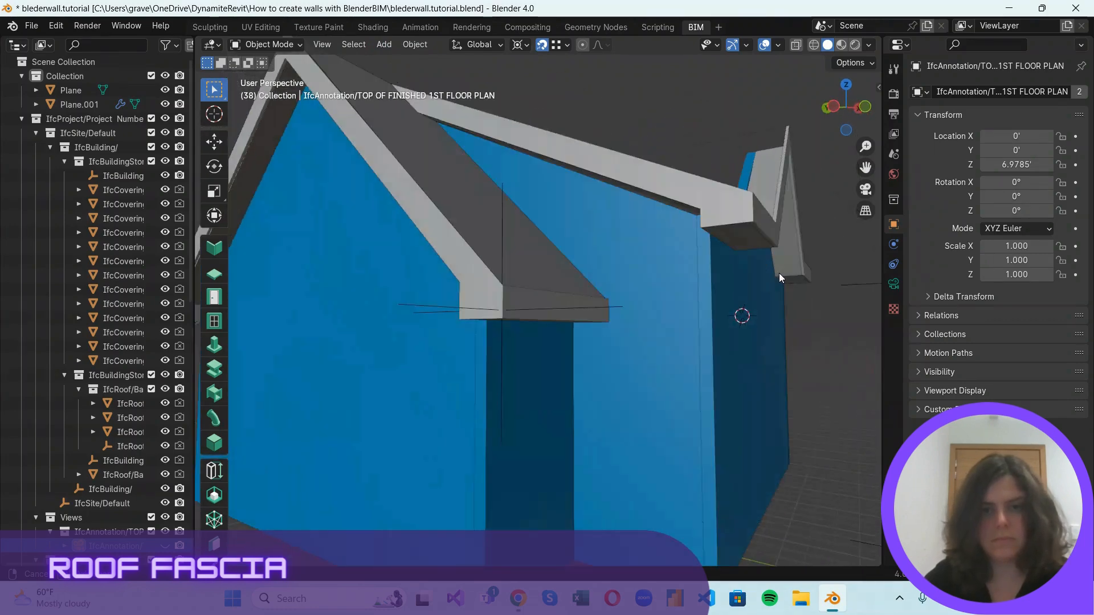
pyautogui.moveTo(778, 272); pyautogui.dragTo(752, 301, button='middle')
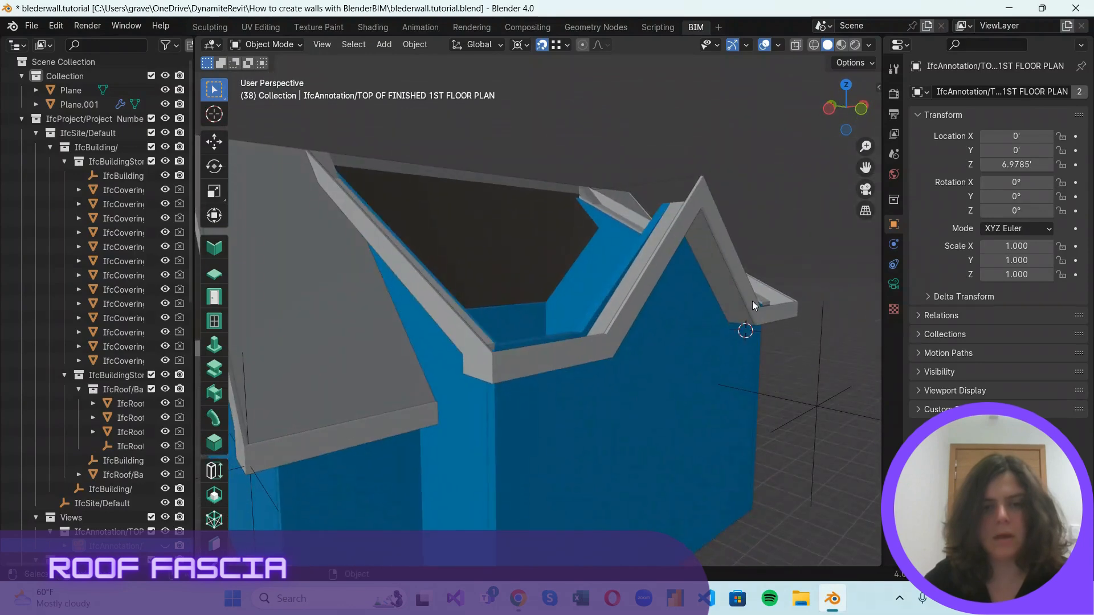
# Select the fascia and apply its Solidify modifier to the mesh.
pyautogui.click(621, 330)
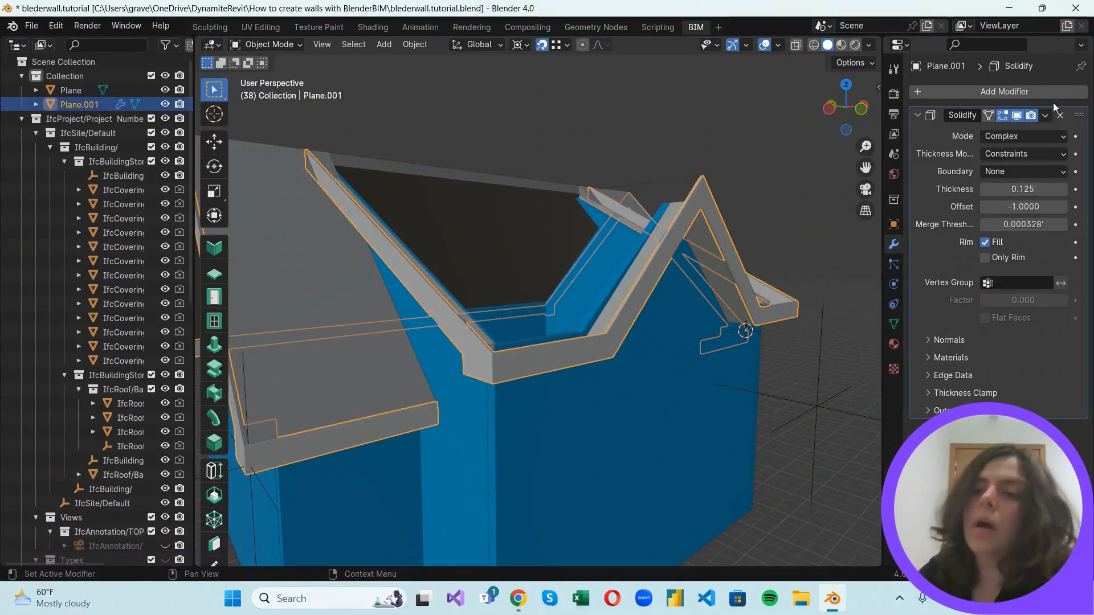
pyautogui.click(814, 188)
pyautogui.click(1007, 91)
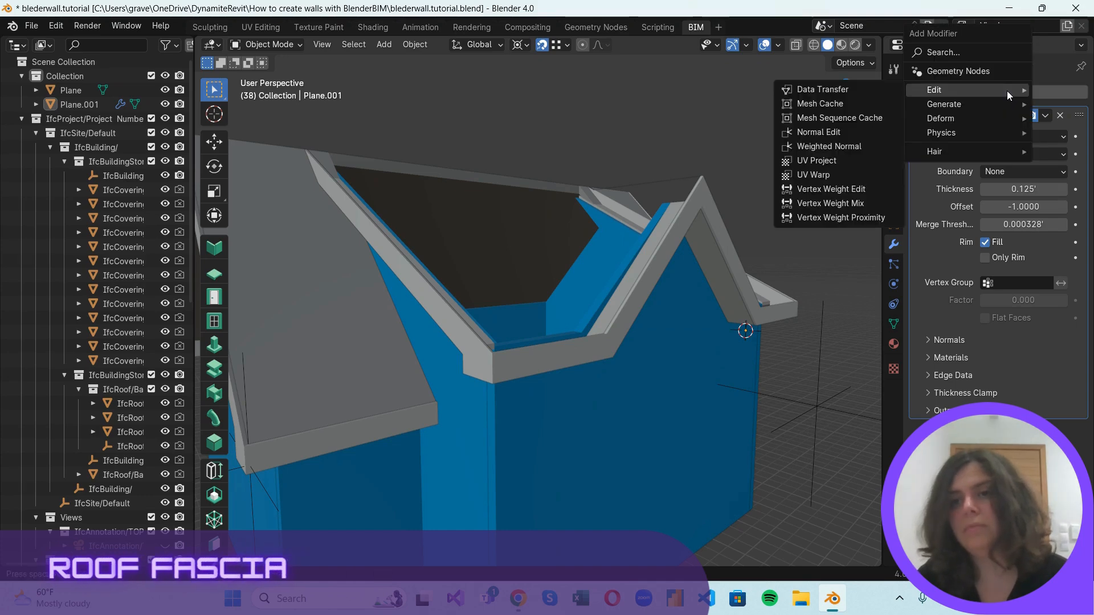
pyautogui.press('Escape')
pyautogui.click(1045, 116)
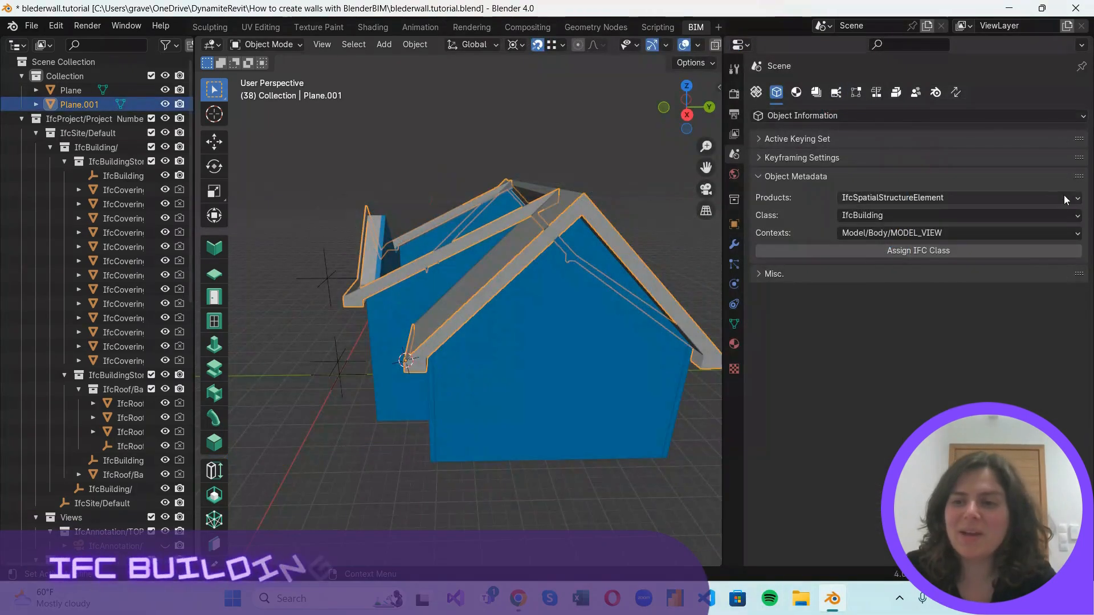
# Assign the fascia the IfcElement class IfcBuildingElementProxy in the Model/Body/MODEL_VIEW context.
pyautogui.click(911, 197)
pyautogui.click(907, 227)
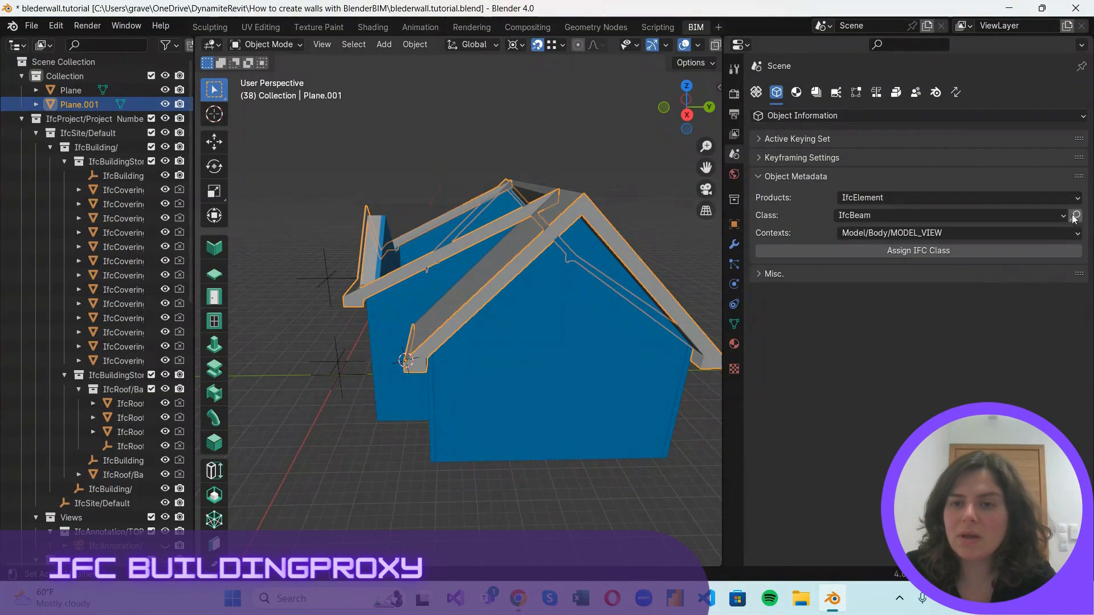
pyautogui.click(1075, 216)
pyautogui.press('Escape')
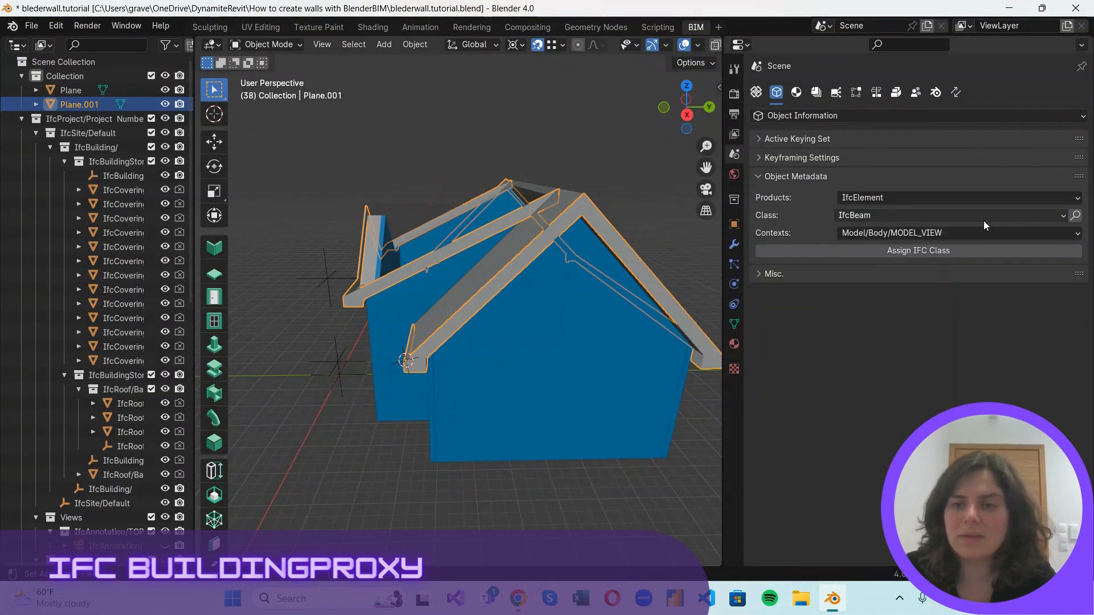
pyautogui.click(1064, 216)
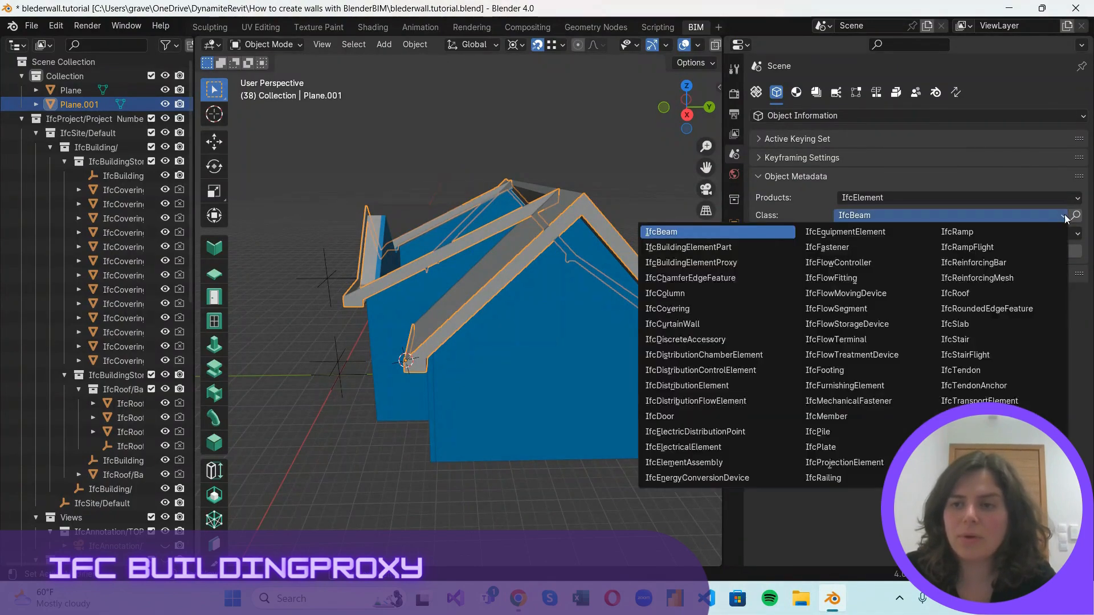
pyautogui.click(709, 267)
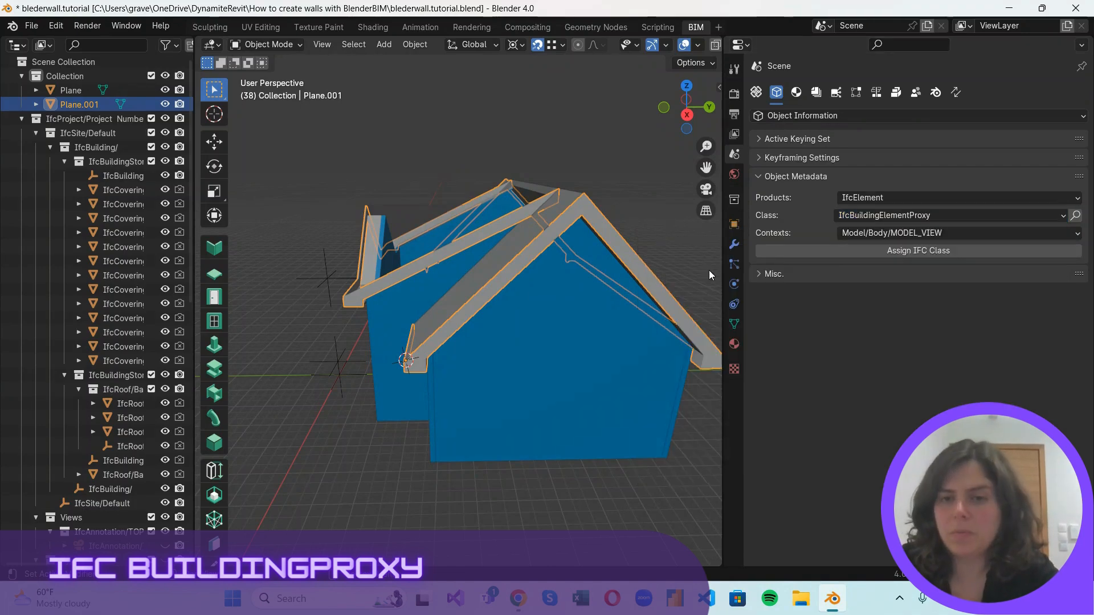
pyautogui.click(937, 255)
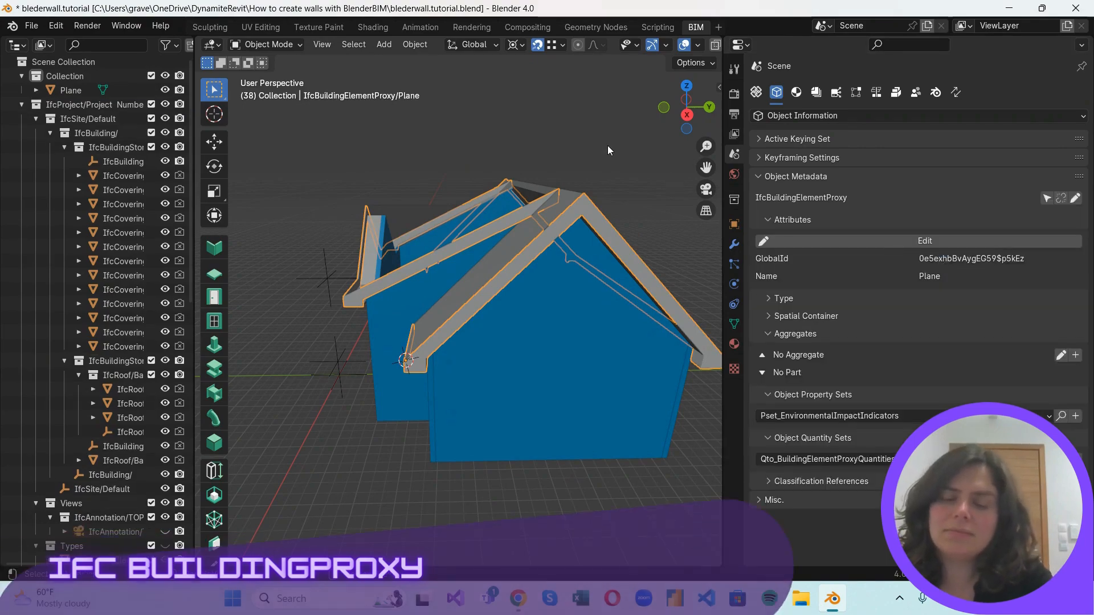
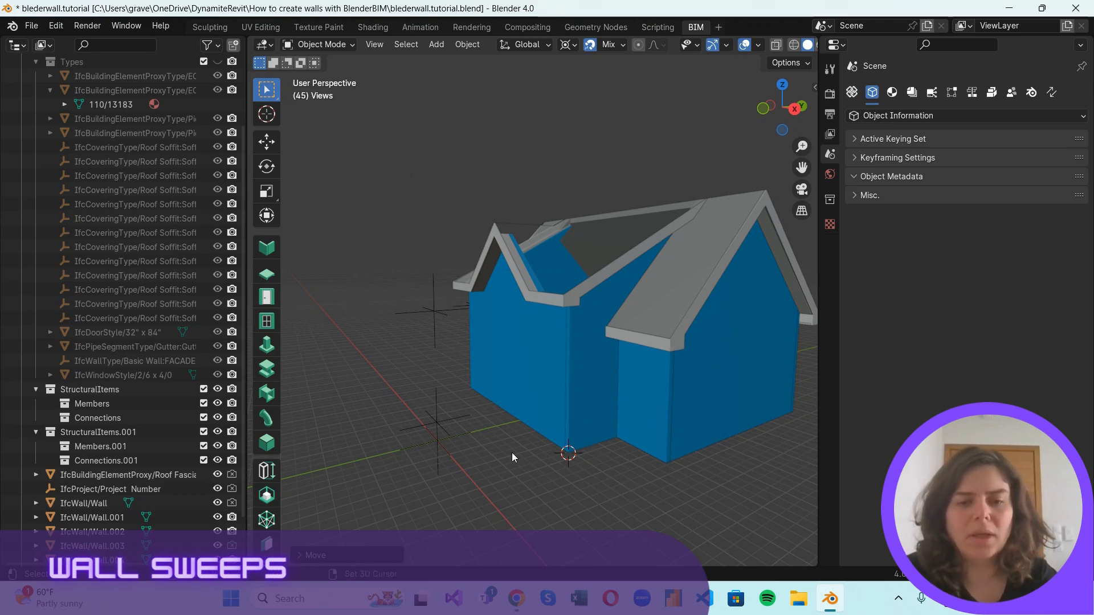
# Add a plane mesh at the 3D cursor on the wall's base corner and merge its vertices into a single vertex.
pyautogui.hotkey('shift', 'a')
pyautogui.moveTo(473, 290)
pyautogui.click(565, 295)
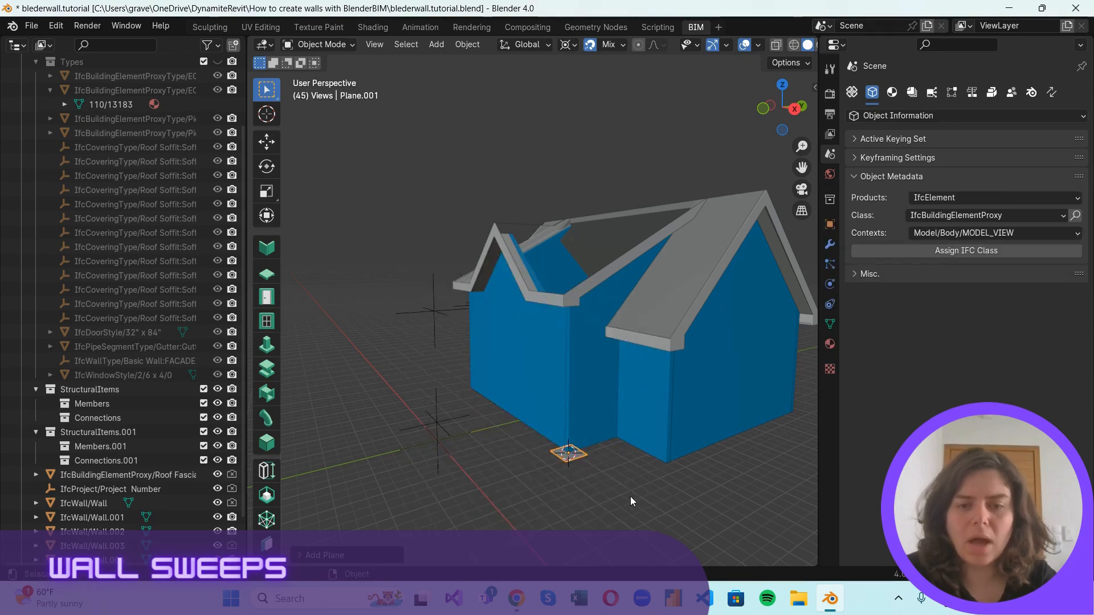
pyautogui.scroll(5, 589, 444)
pyautogui.scroll(-4, 568, 403)
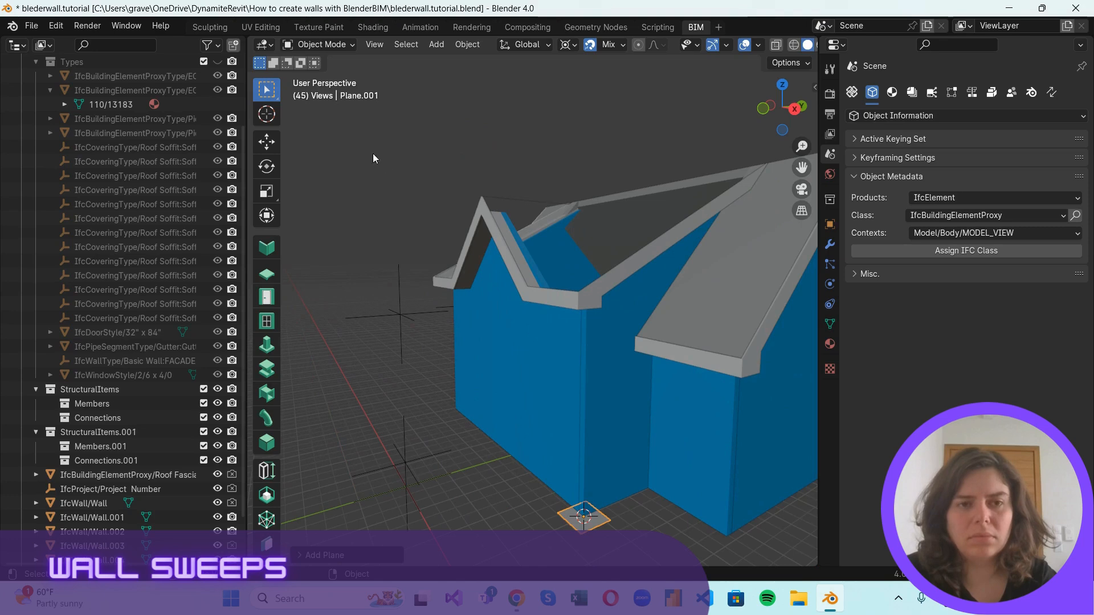
pyautogui.press('Tab')
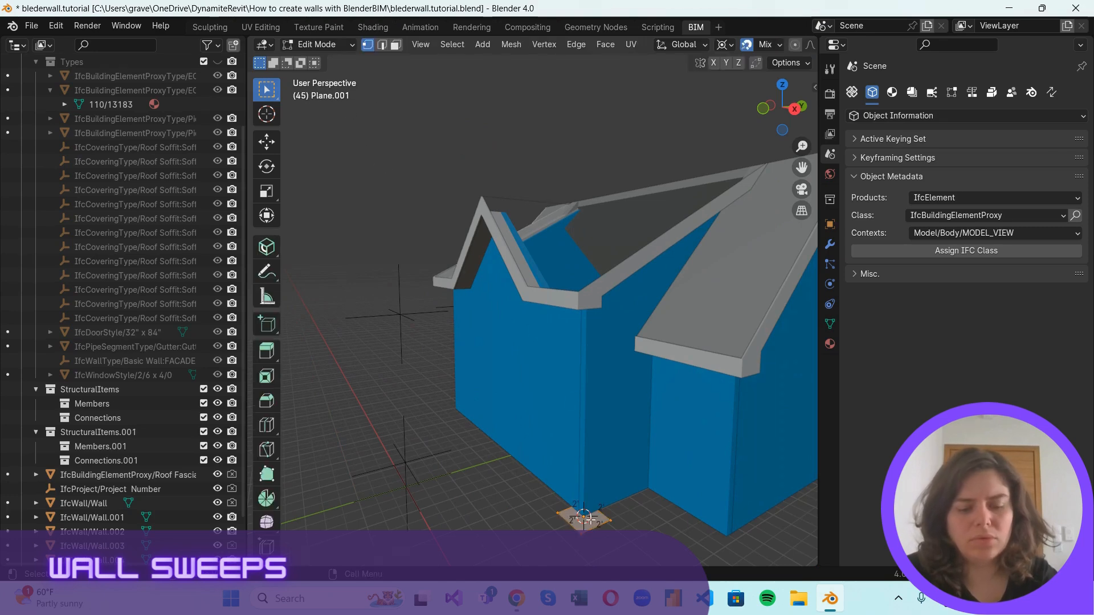
pyautogui.press('m')
pyautogui.click(594, 525)
# Extrude the vertex along the wall bases, snapping to the recess corner, the wing's near corner and its gable wall's far corner.
pyautogui.press('e')
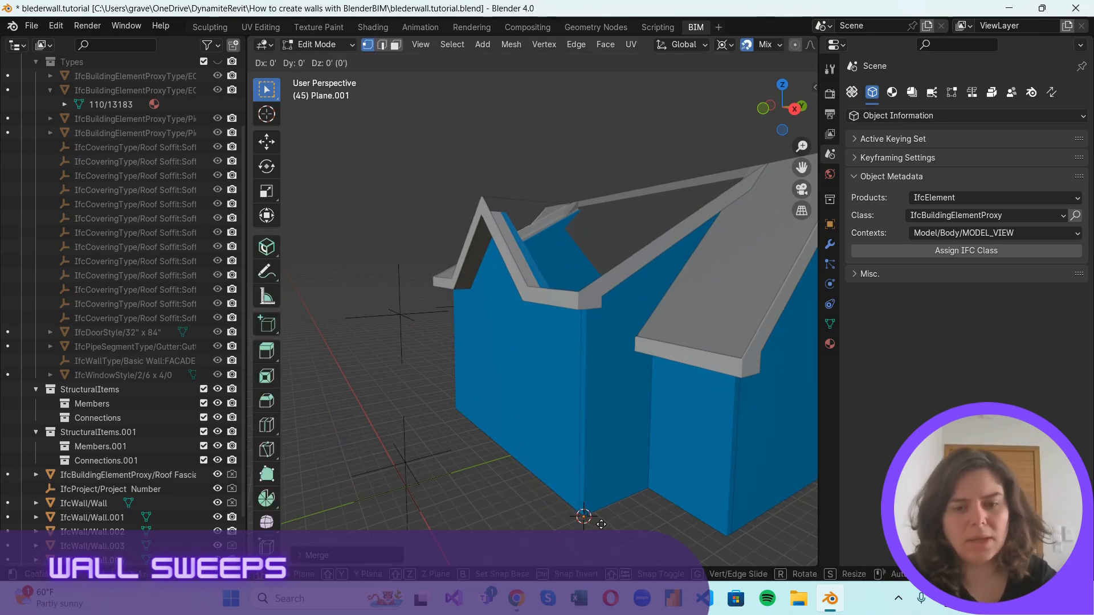
pyautogui.click(646, 501)
pyautogui.press('e')
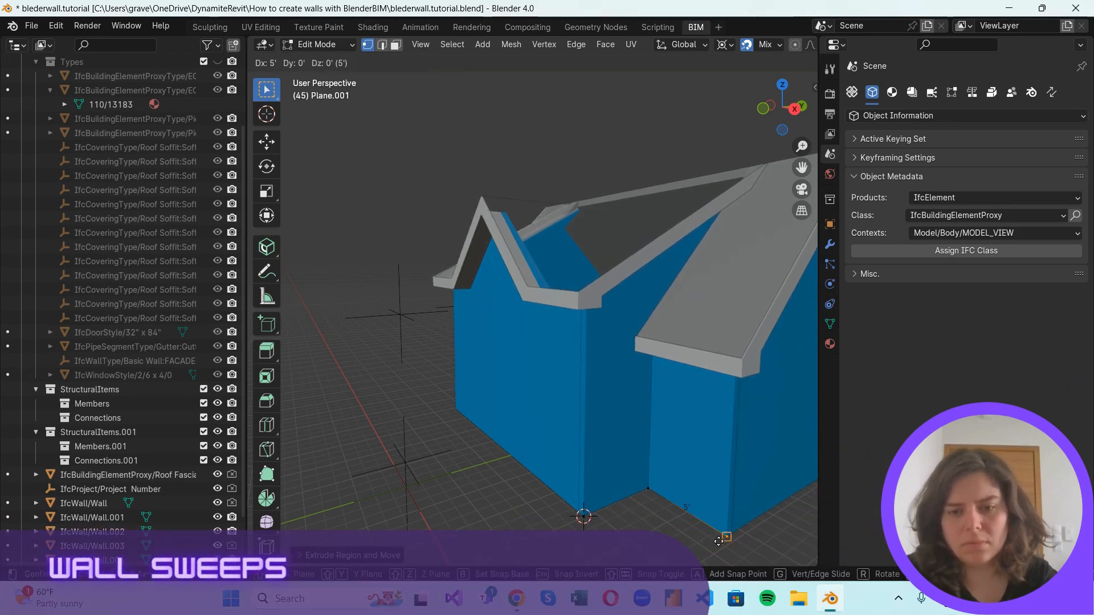
pyautogui.click(732, 536)
pyautogui.scroll(-4, 740, 532)
pyautogui.scroll(2, 763, 454)
pyautogui.keyDown('shift'); pyautogui.moveTo(787, 452); pyautogui.dragTo(530, 434, button='middle'); pyautogui.keyUp('shift')
pyautogui.scroll(3, 503, 439)
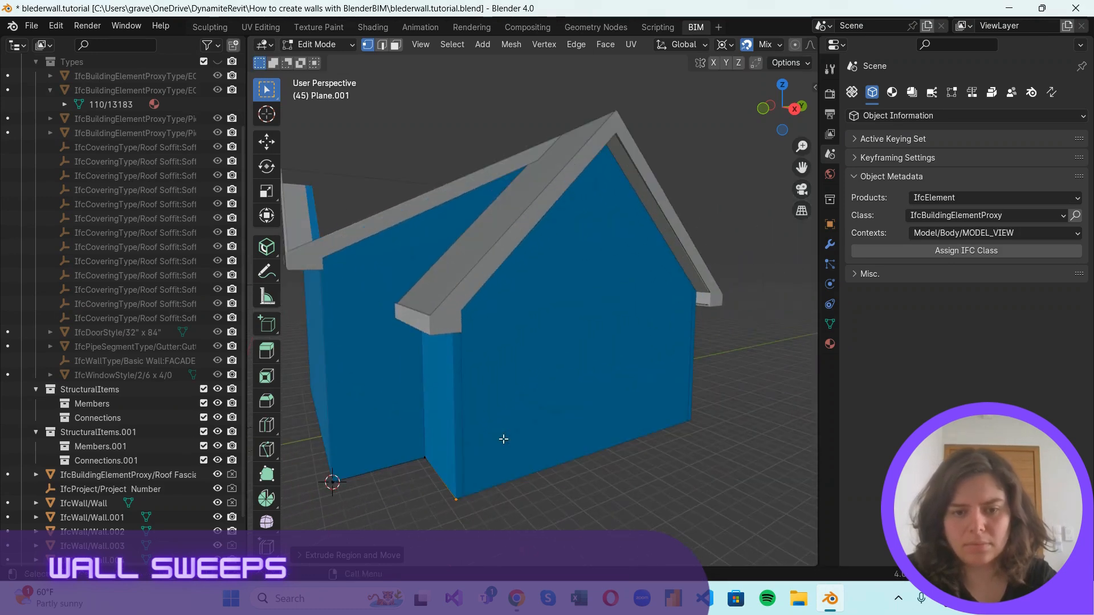
pyautogui.press('e')
pyautogui.click(695, 419)
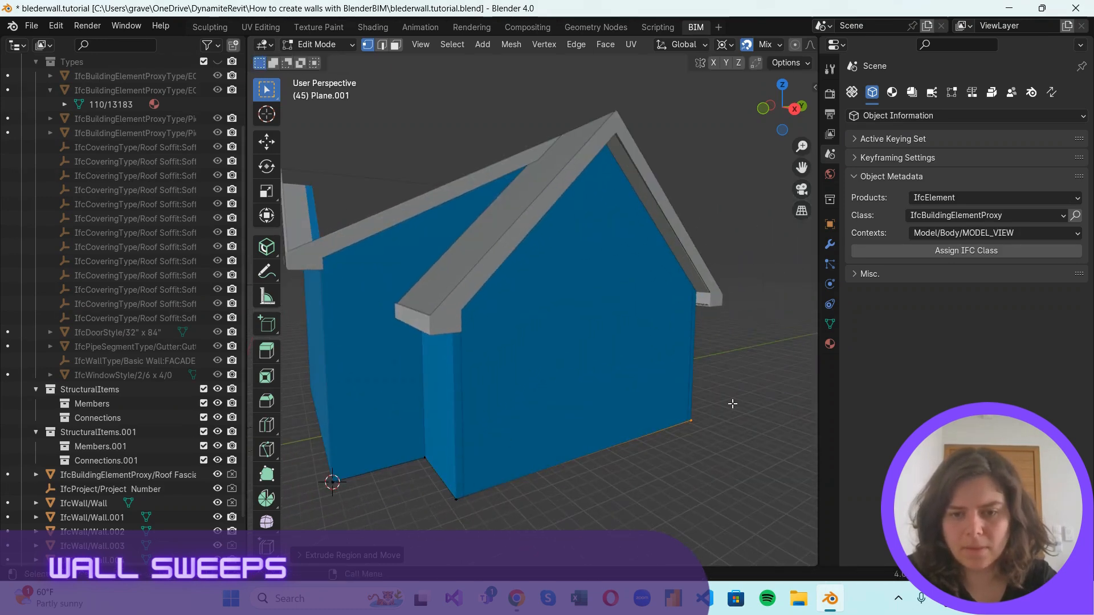
# Extrude the base outline about 28.41' along the long rear wall, snapping to its far corner.
pyautogui.keyDown('shift'); pyautogui.moveTo(764, 343); pyautogui.dragTo(804, 279, button='middle'); pyautogui.keyUp('shift')
pyautogui.moveTo(793, 108); pyautogui.dragTo(662, 137)
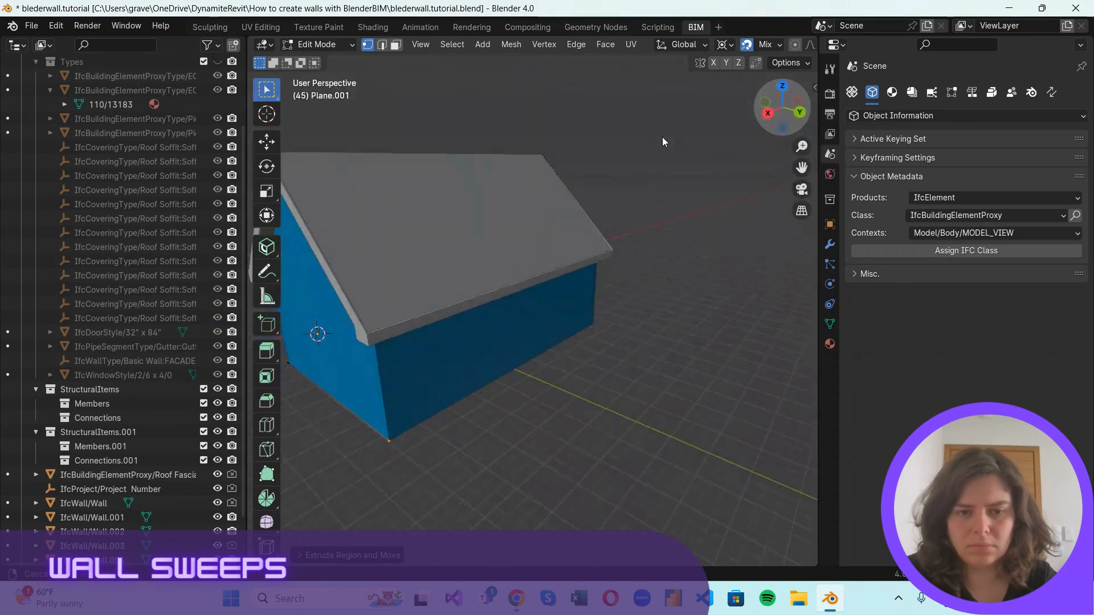
pyautogui.scroll(2, 442, 433)
pyautogui.moveTo(247, 364); pyautogui.dragTo(124, 343)
pyautogui.scroll(-2, 477, 383)
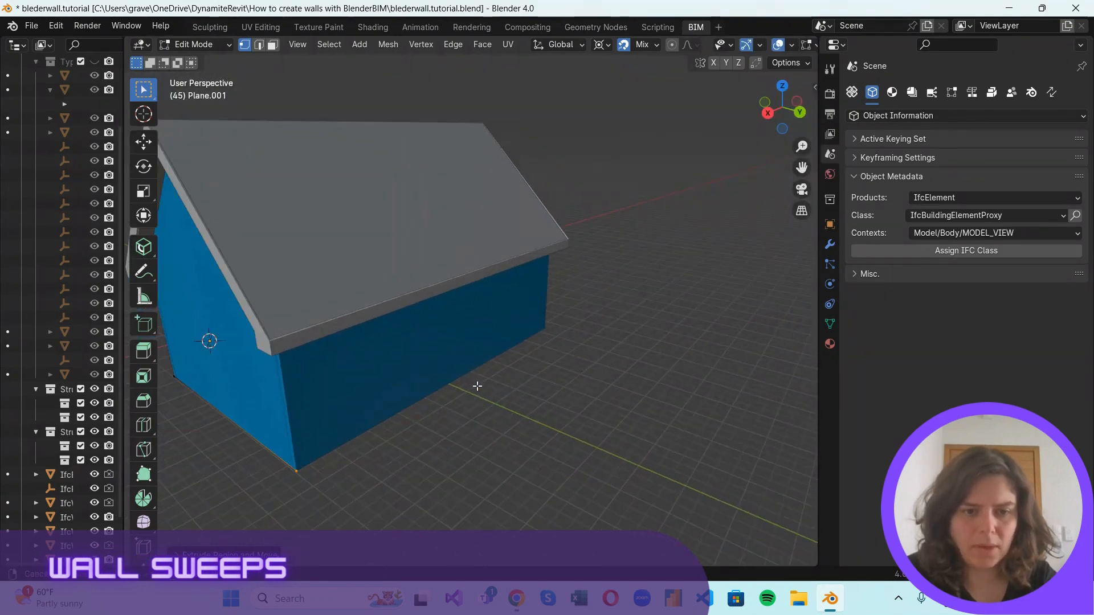
pyautogui.keyDown('shift'); pyautogui.moveTo(476, 383); pyautogui.dragTo(521, 372, button='middle'); pyautogui.keyUp('shift')
pyautogui.press('e')
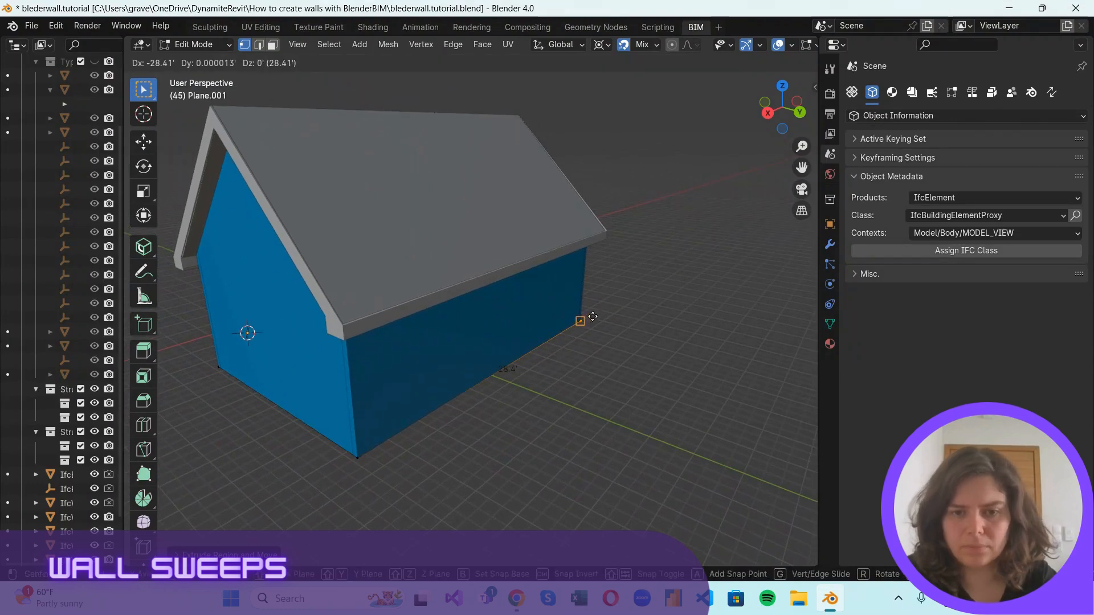
pyautogui.click(598, 315)
# Extrude the base outline across the opposite gable wall and around the 5' setback corners.
pyautogui.keyDown('shift'); pyautogui.moveTo(767, 155); pyautogui.dragTo(779, 153, button='middle'); pyautogui.keyUp('shift')
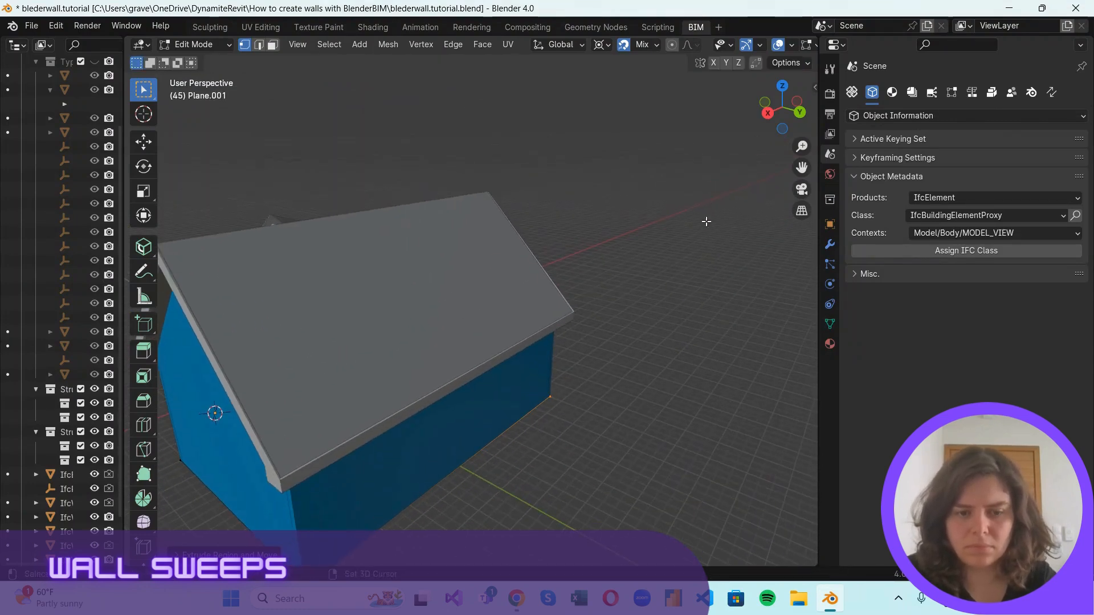
pyautogui.moveTo(706, 222); pyautogui.dragTo(462, 470, button='middle')
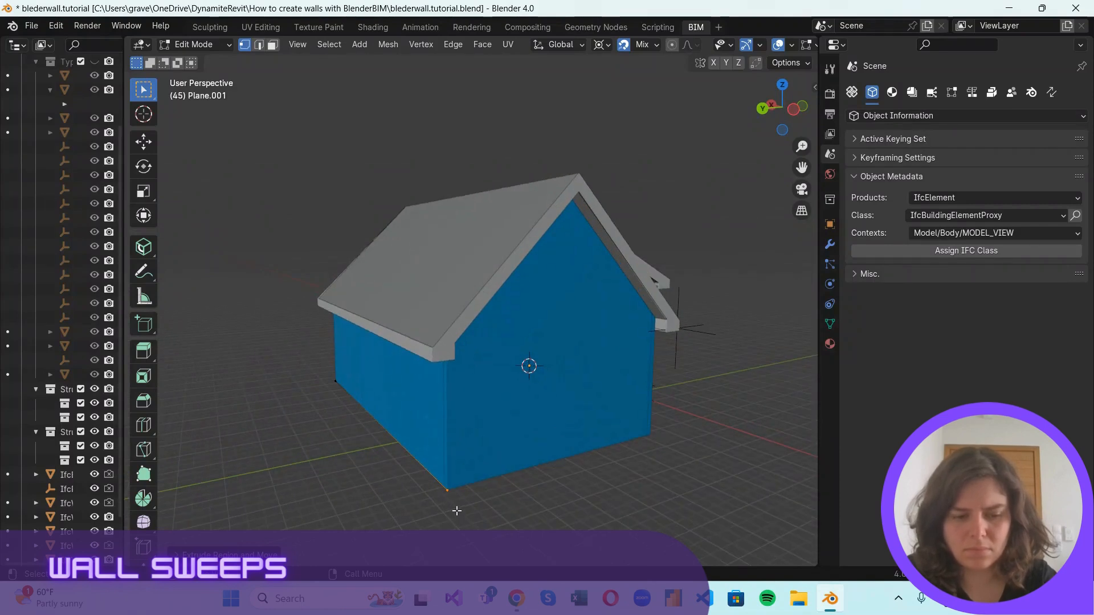
pyautogui.keyDown('shift'); pyautogui.moveTo(660, 415); pyautogui.dragTo(554, 456, button='middle'); pyautogui.keyUp('shift')
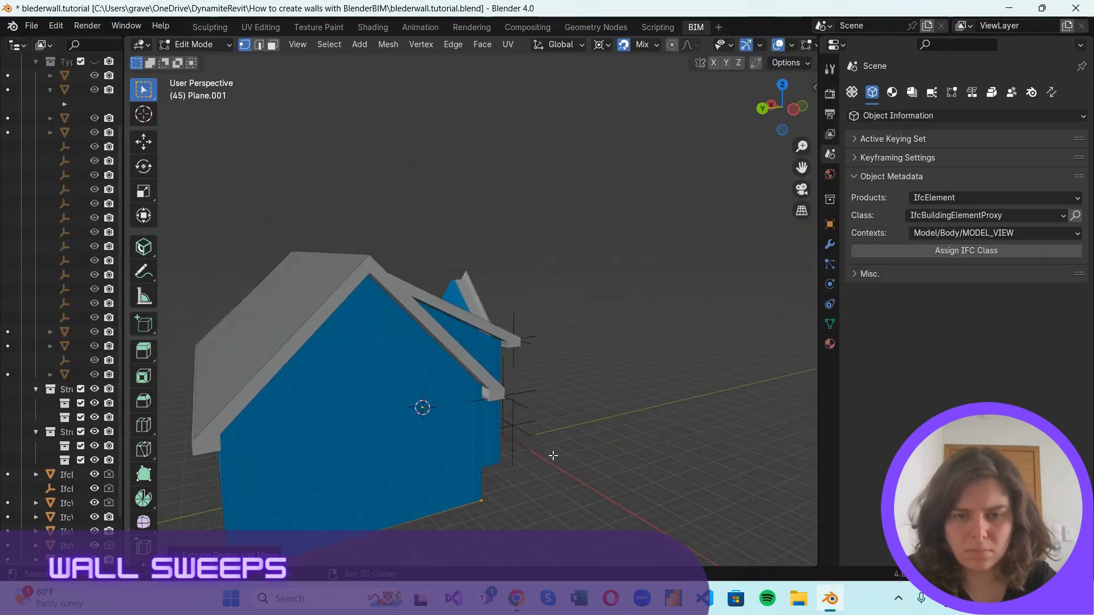
pyautogui.keyDown('shift'); pyautogui.moveTo(645, 271); pyautogui.dragTo(615, 249, button='middle'); pyautogui.keyUp('shift')
pyautogui.moveTo(431, 213); pyautogui.dragTo(559, 518, button='middle')
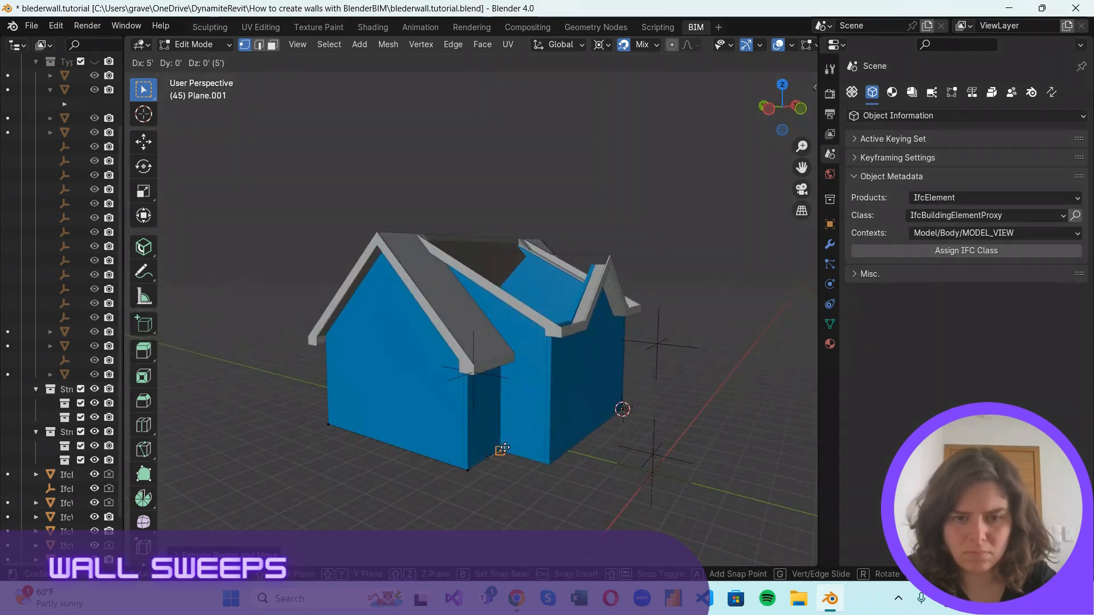
pyautogui.click(553, 466)
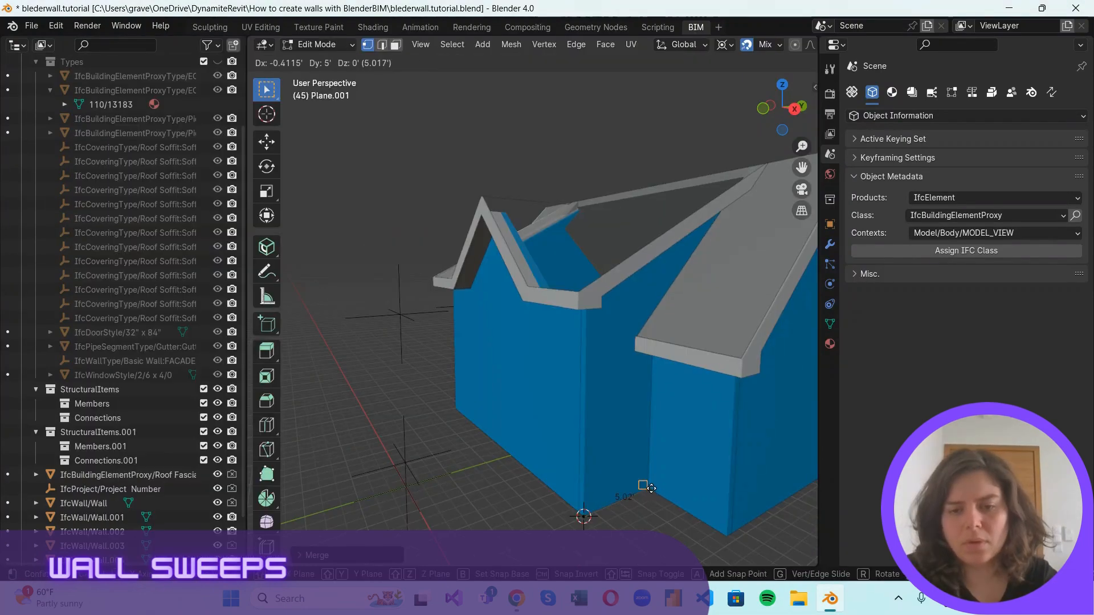
# Trace the base outline by extruding from the starting vertex 5' to the recess corner, 5' to the wing corner and across the gable wall.
pyautogui.press('e')
pyautogui.click(648, 491)
pyautogui.press('e')
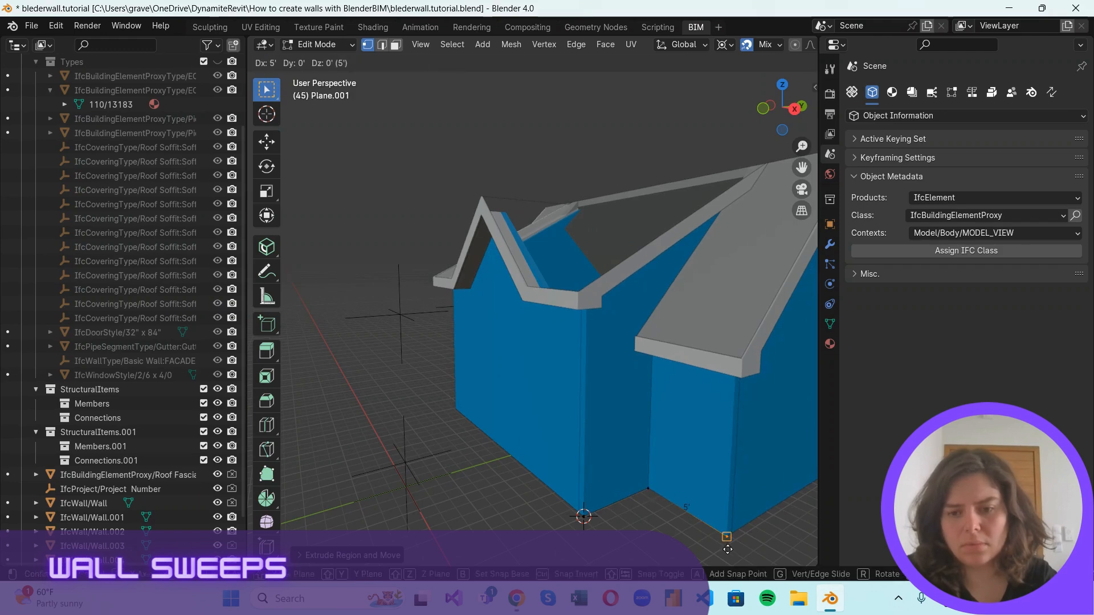
pyautogui.click(727, 544)
pyautogui.scroll(-4, 741, 532)
pyautogui.scroll(4, 750, 433)
pyautogui.scroll(-2, 751, 401)
pyautogui.keyDown('shift'); pyautogui.moveTo(798, 461); pyautogui.dragTo(665, 441, button='middle'); pyautogui.keyUp('shift')
pyautogui.scroll(2, 587, 440)
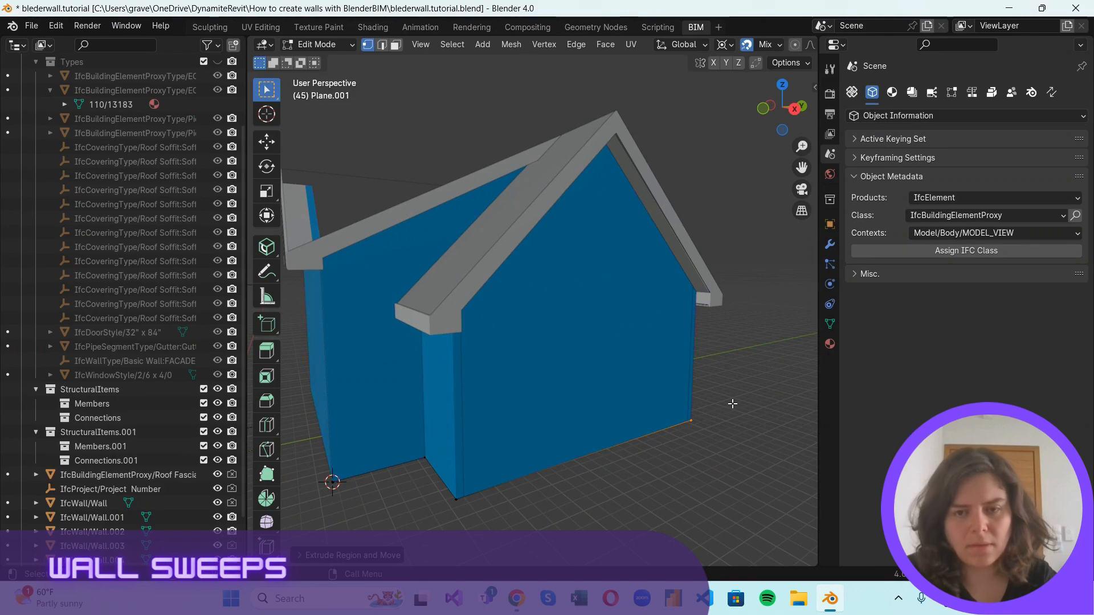
# Continue extruding the base outline along the long rear wall, across the opposite gable and around the setback to the 3D cursor corner.
pyautogui.keyDown('shift'); pyautogui.moveTo(733, 405); pyautogui.dragTo(789, 319, button='middle'); pyautogui.keyUp('shift')
pyautogui.moveTo(794, 110); pyautogui.dragTo(595, 156)
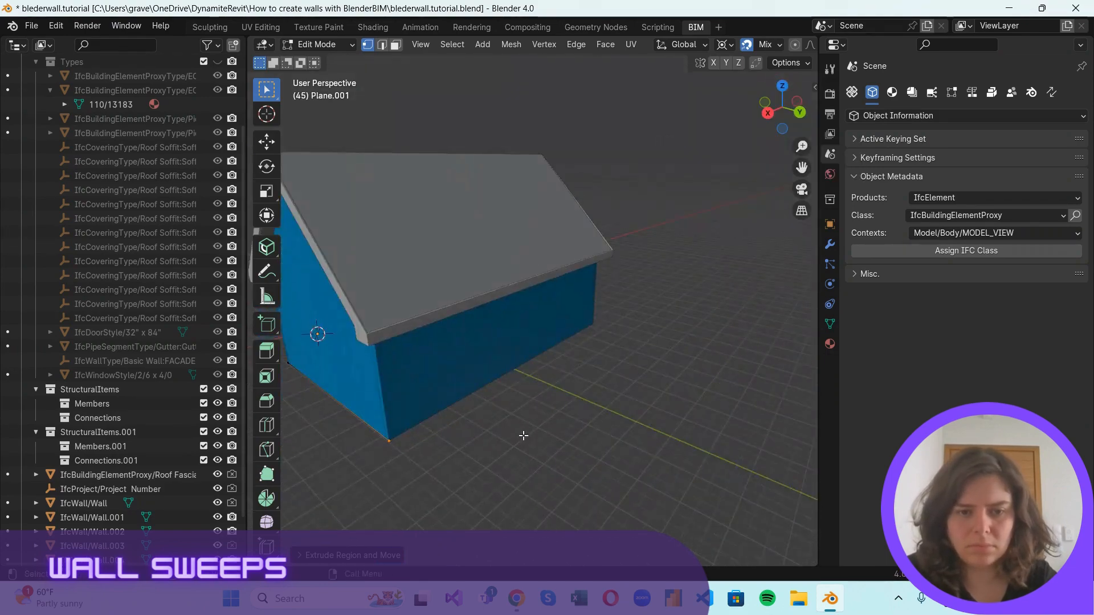
pyautogui.scroll(2, 523, 435)
pyautogui.moveTo(251, 361); pyautogui.dragTo(125, 361)
pyautogui.moveTo(477, 383); pyautogui.dragTo(515, 373, button='middle')
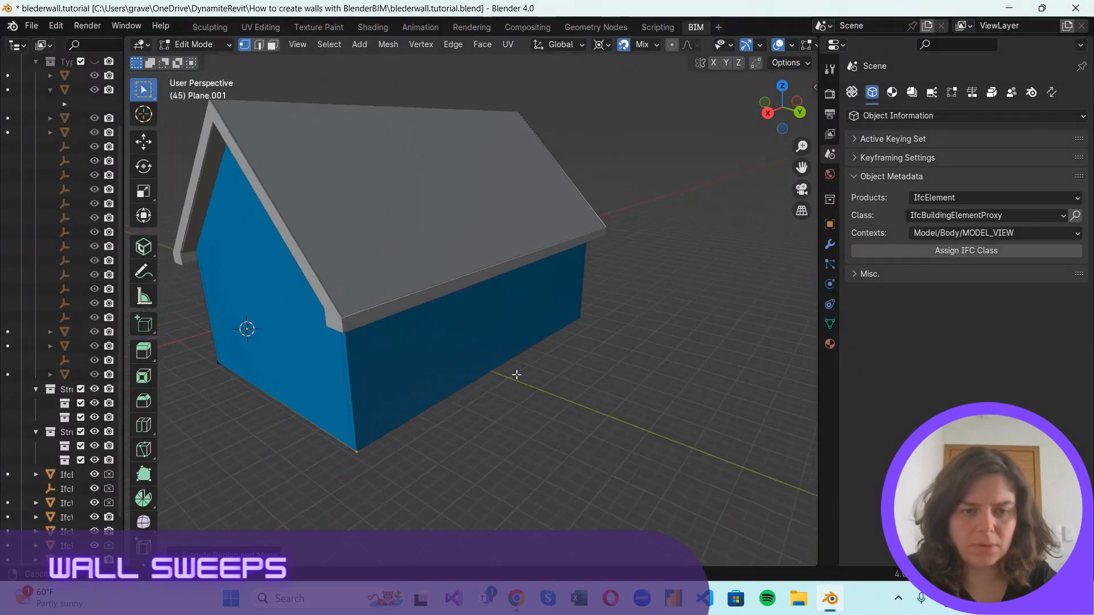
pyautogui.click(593, 317)
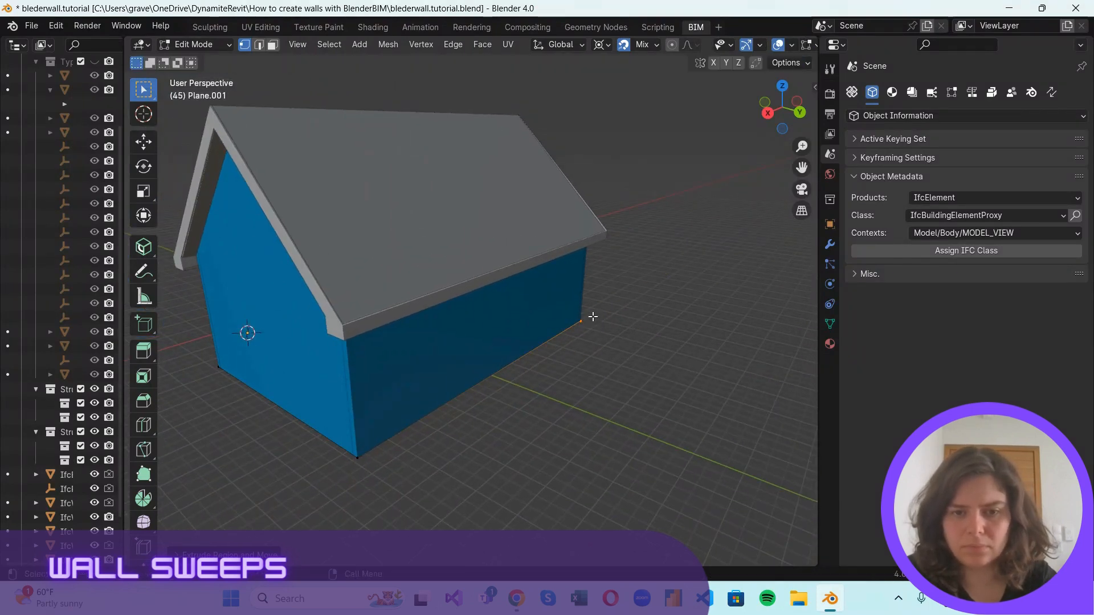
pyautogui.moveTo(787, 112); pyautogui.dragTo(743, 234)
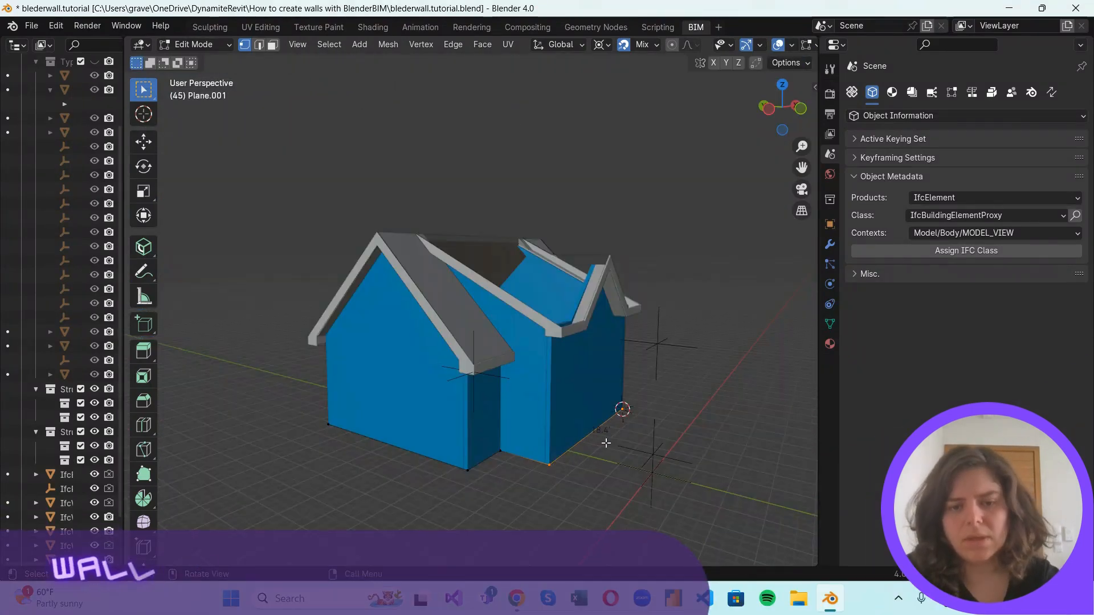
# Select the whole base outline and extrude it upward along global Z into a low band.
pyautogui.click(632, 475)
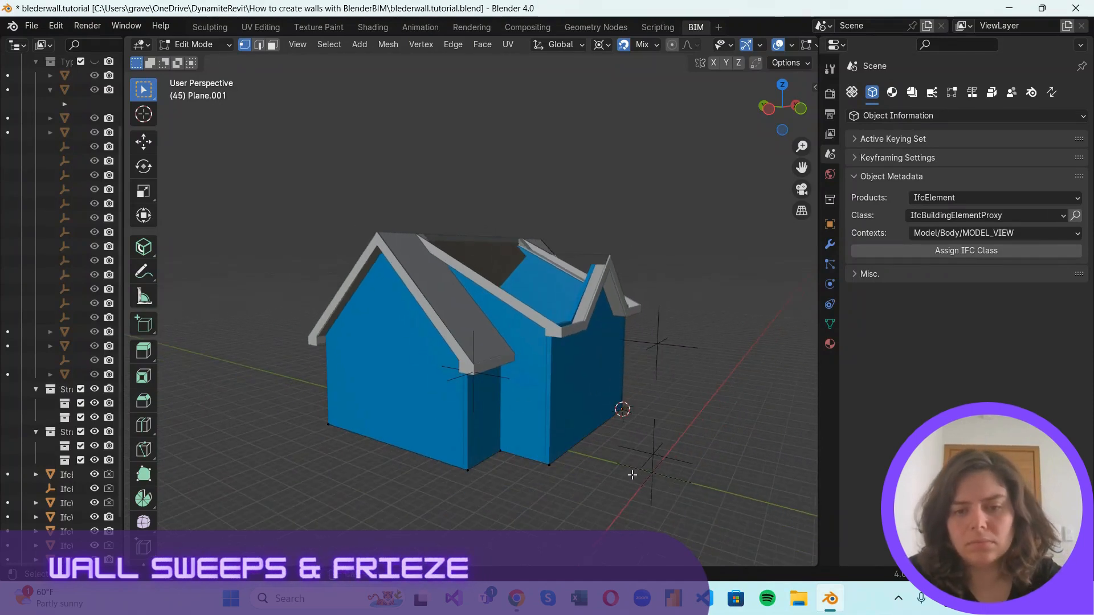
pyautogui.keyDown('alt'); pyautogui.click(486, 457); pyautogui.keyUp('alt')
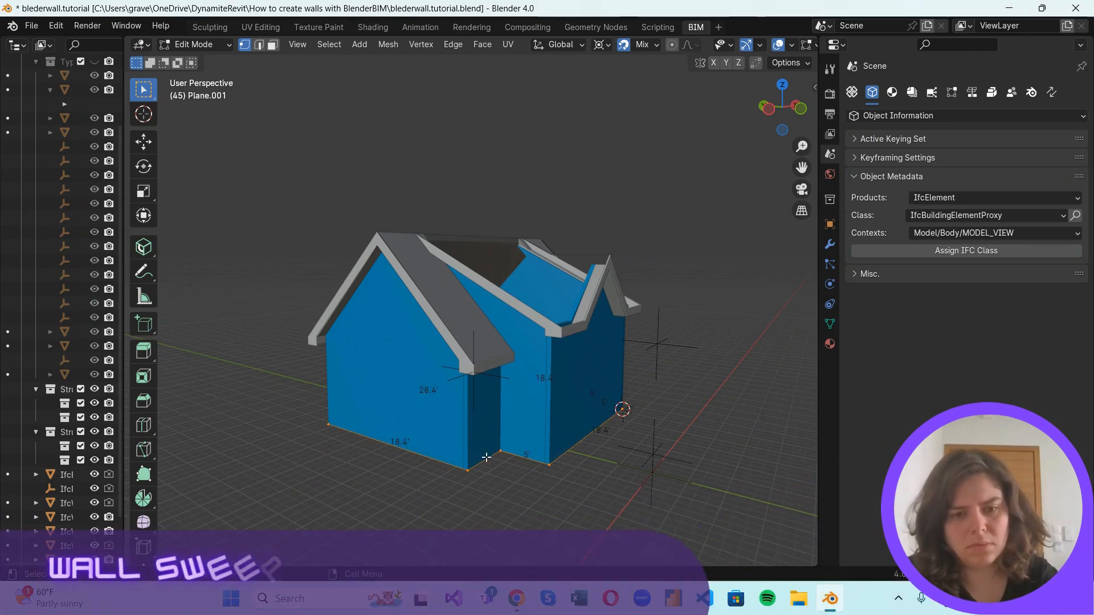
pyautogui.press('e')
pyautogui.press('z')
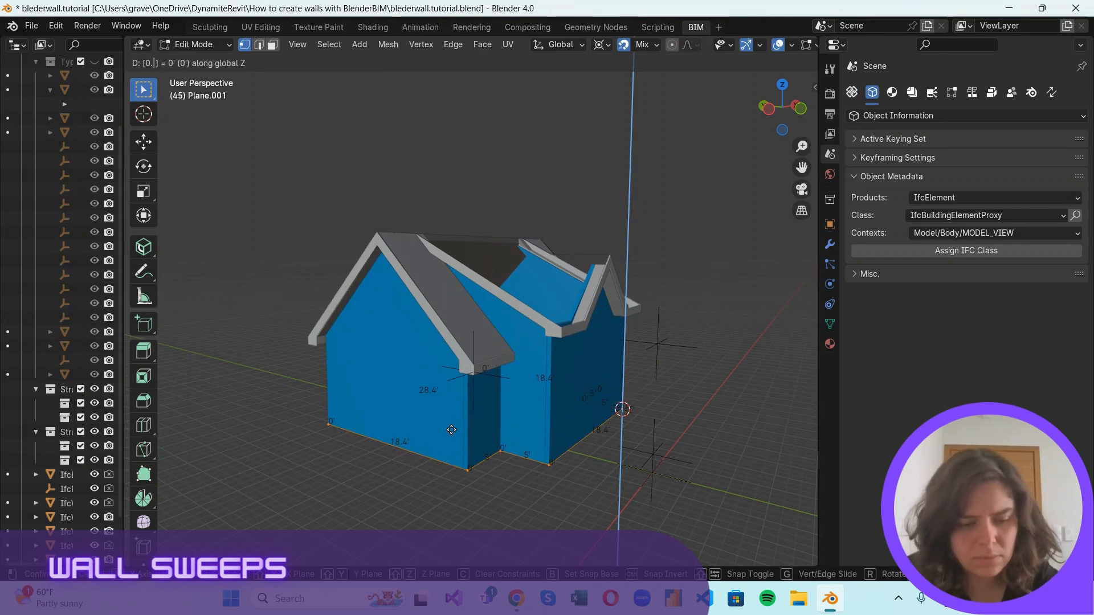
pyautogui.press('Escape')
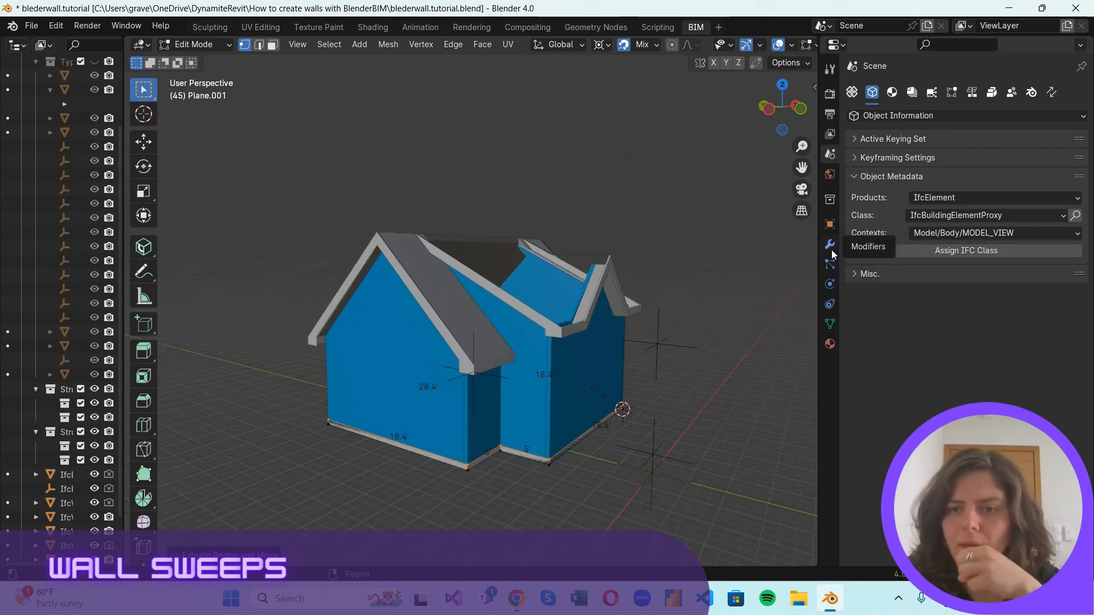
# Add a Solidify modifier to the base band with a thickness of 0.125'.
pyautogui.click(829, 244)
pyautogui.click(898, 94)
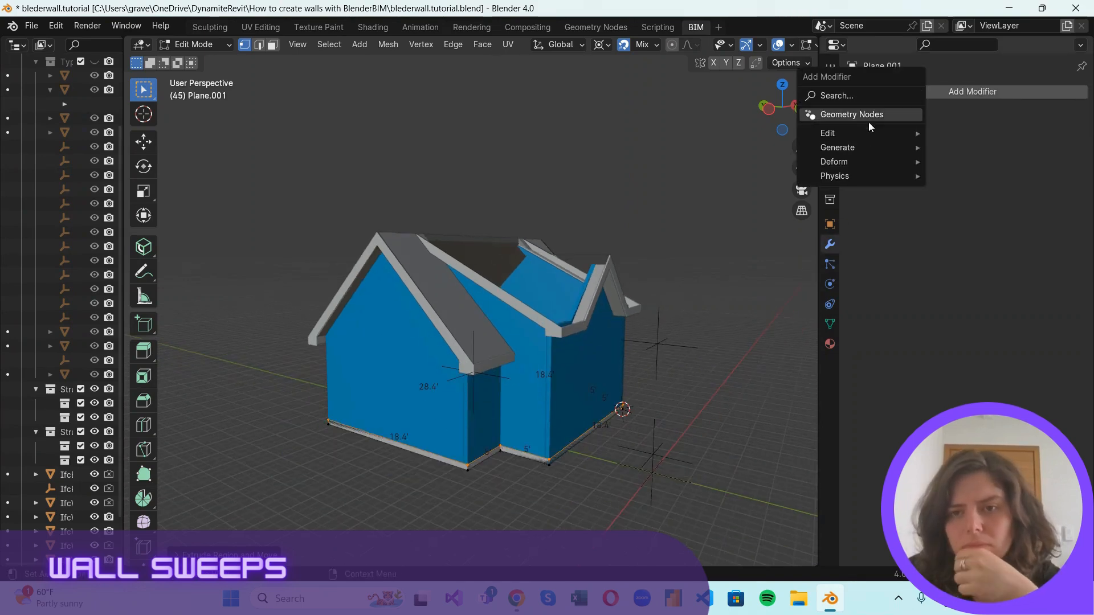
pyautogui.moveTo(868, 134)
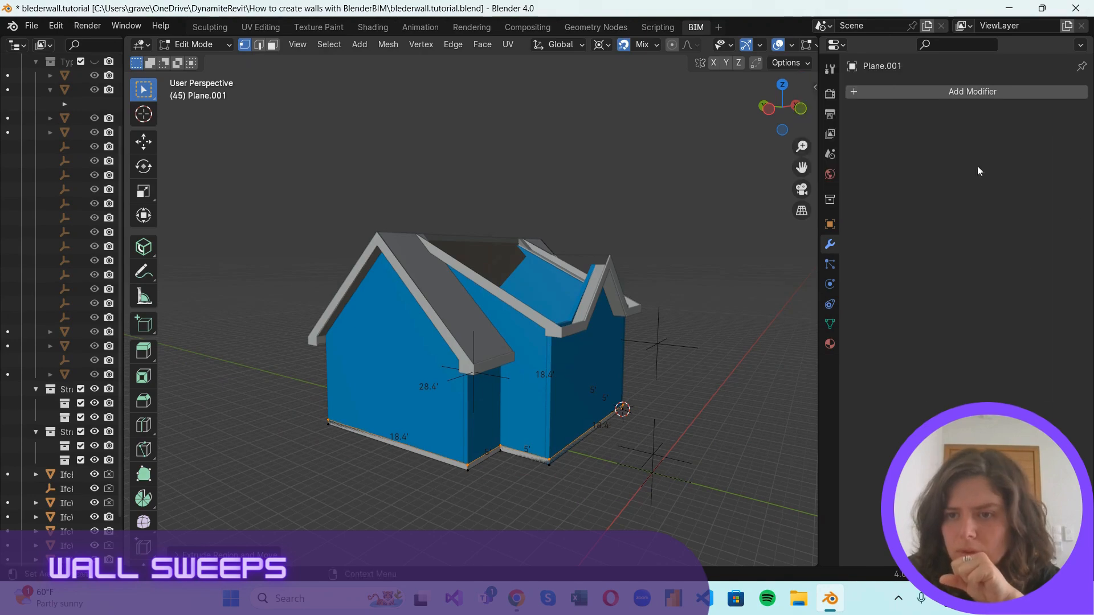
pyautogui.click(879, 93)
pyautogui.moveTo(888, 143)
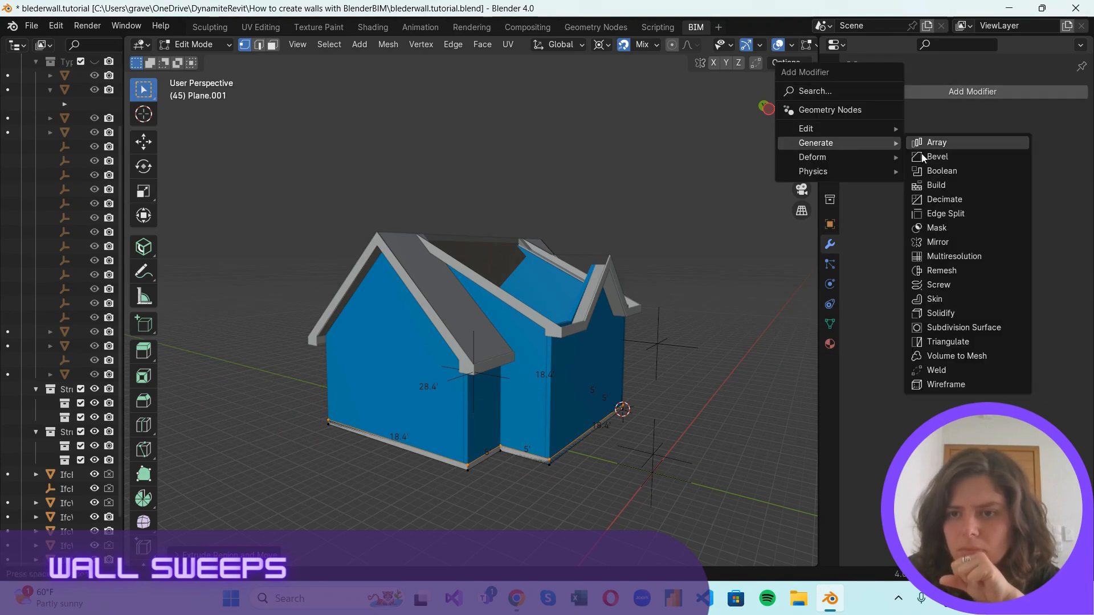
pyautogui.click(966, 305)
pyautogui.click(1018, 154)
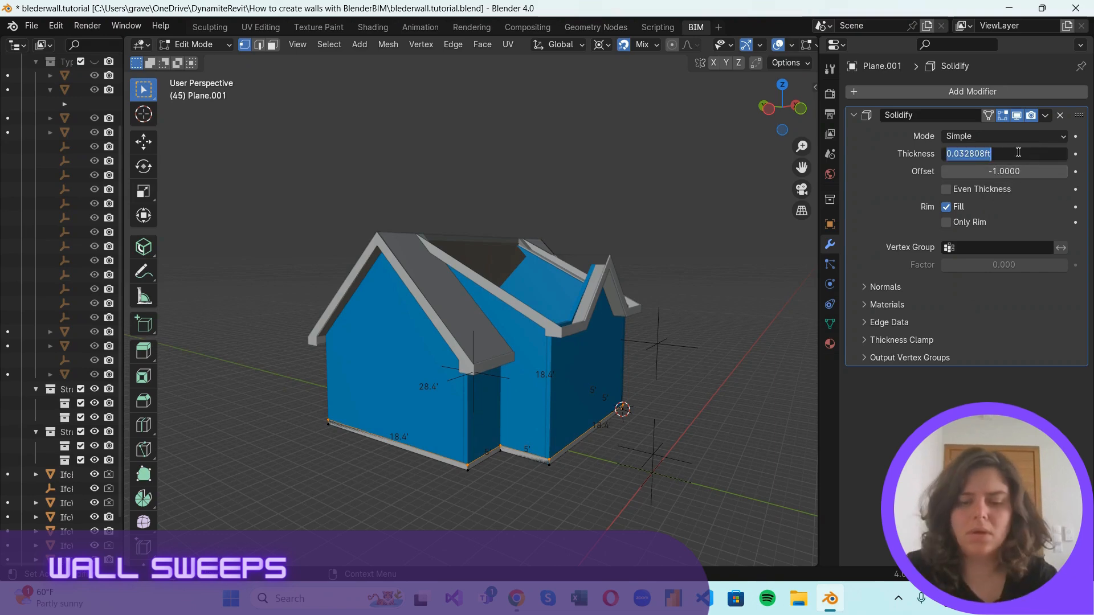
pyautogui.write('0.125')
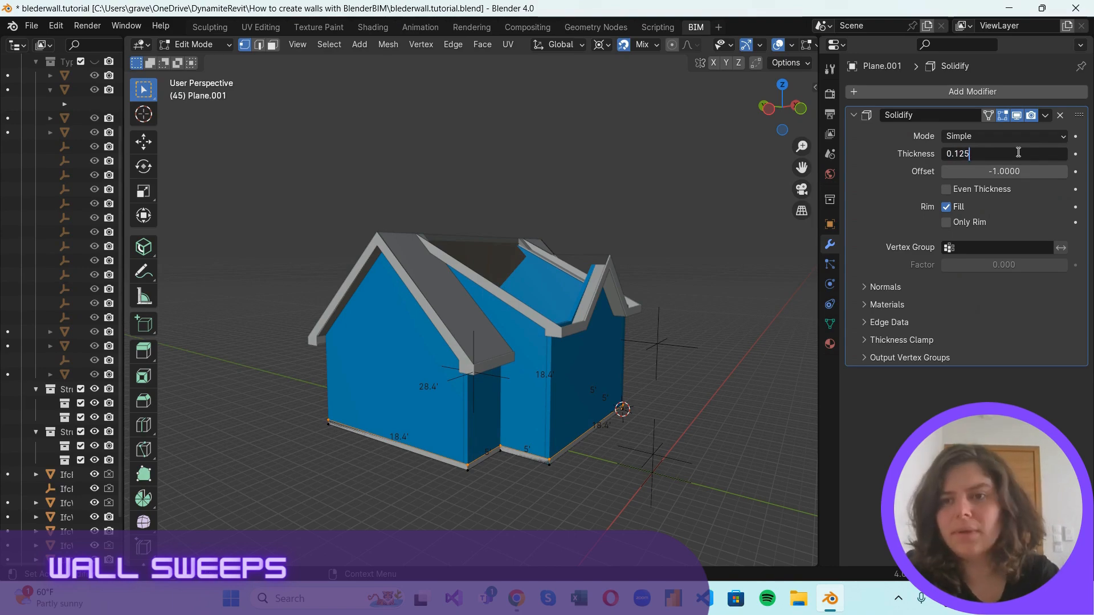
pyautogui.press('Return')
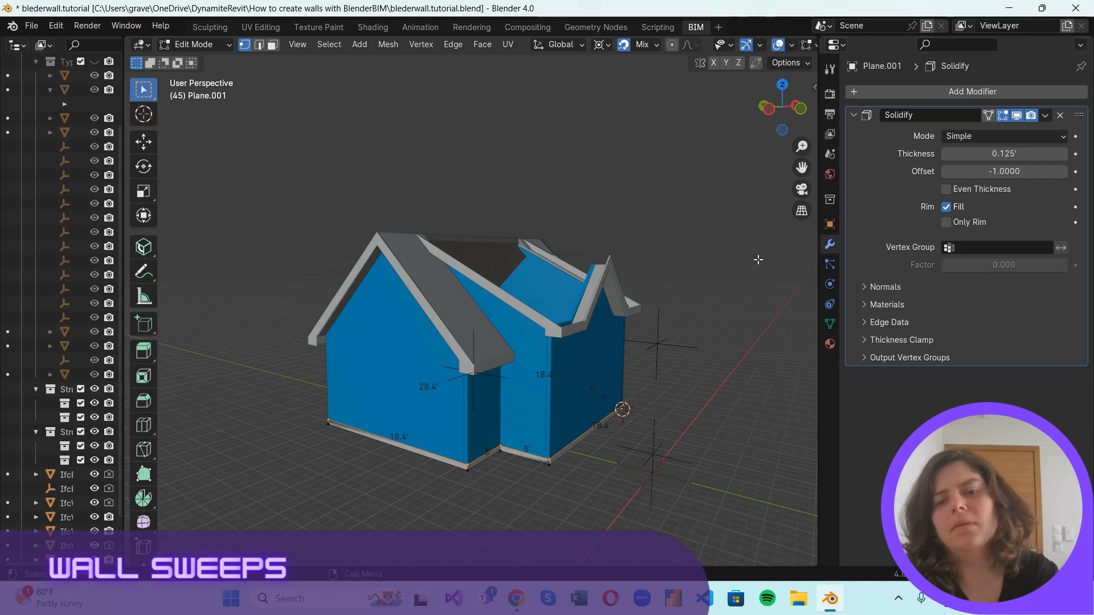
# Set the Solidify offset to 1.0 so the band thickens toward the other side.
pyautogui.scroll(2, 667, 462)
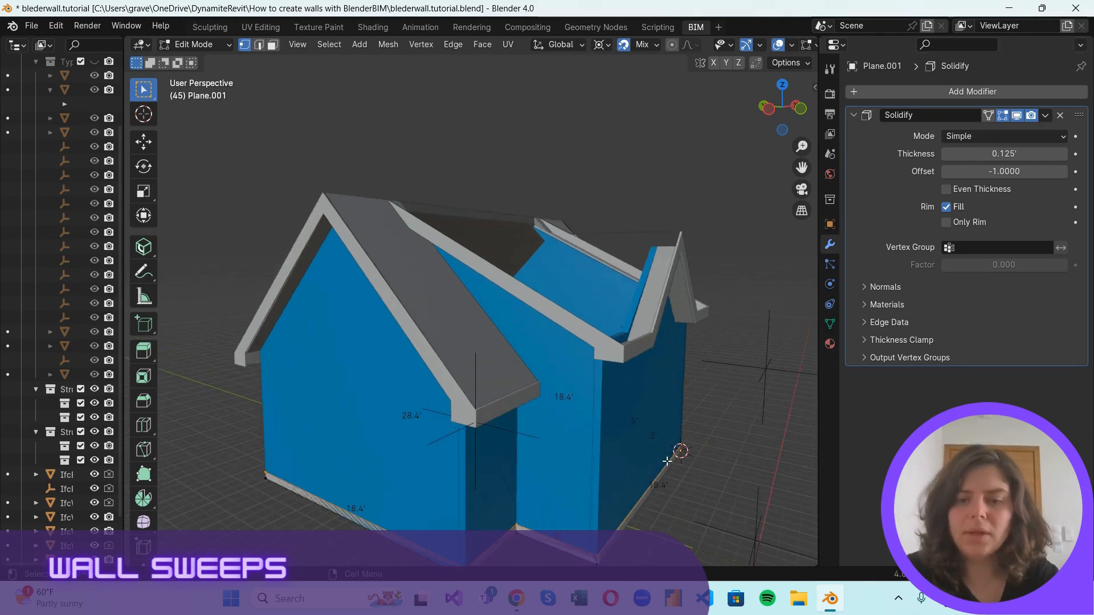
pyautogui.click(1009, 171)
pyautogui.write('1')
pyautogui.press('Return')
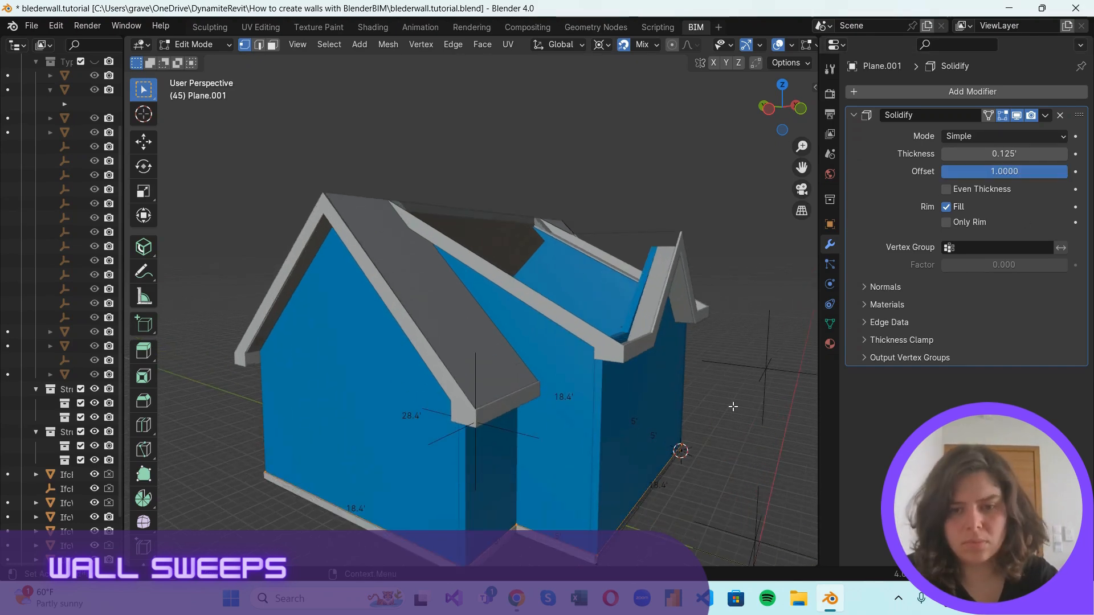
# Flip the normals of the base band face that runs from the 3D cursor corner along the front gable wall.
pyautogui.scroll(-1, 686, 455)
pyautogui.moveTo(685, 455); pyautogui.dragTo(555, 402, button='middle')
pyautogui.press('3')
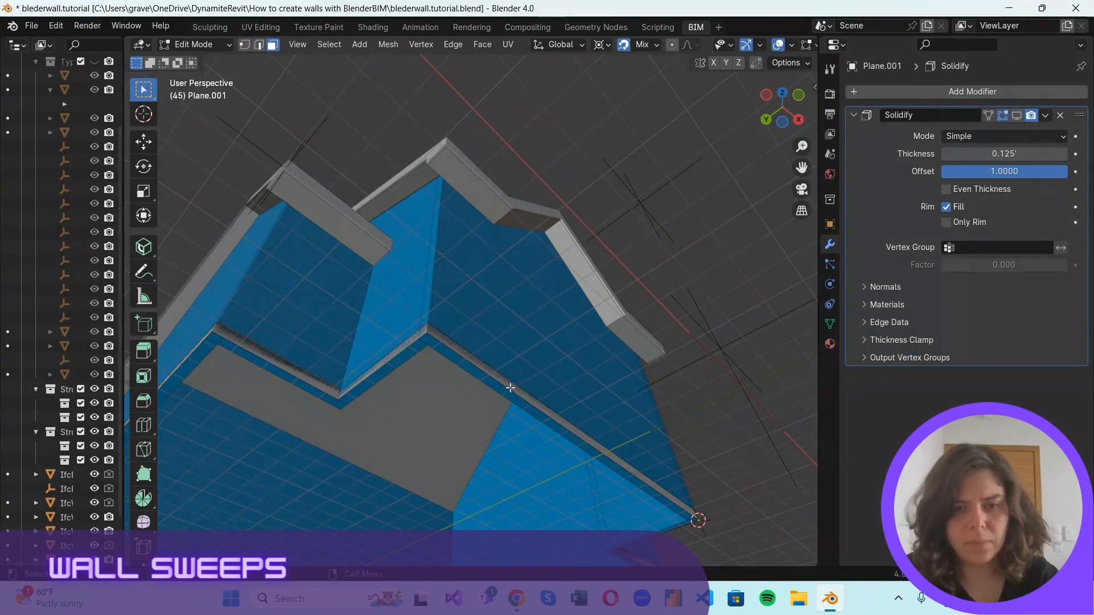
pyautogui.click(505, 379)
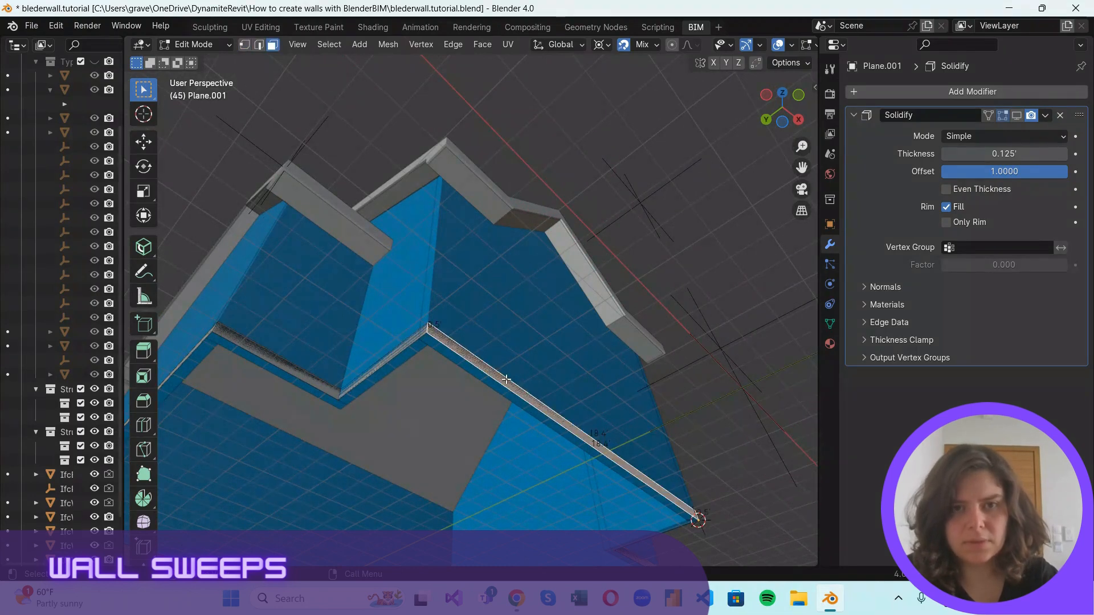
pyautogui.click(382, 45)
pyautogui.moveTo(488, 290)
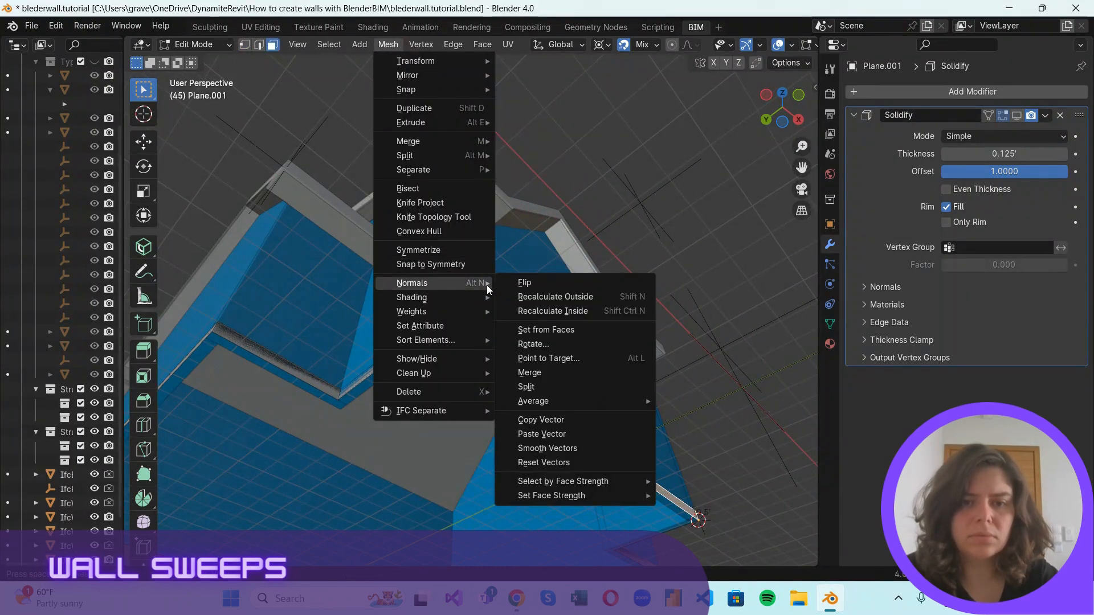
pyautogui.click(524, 283)
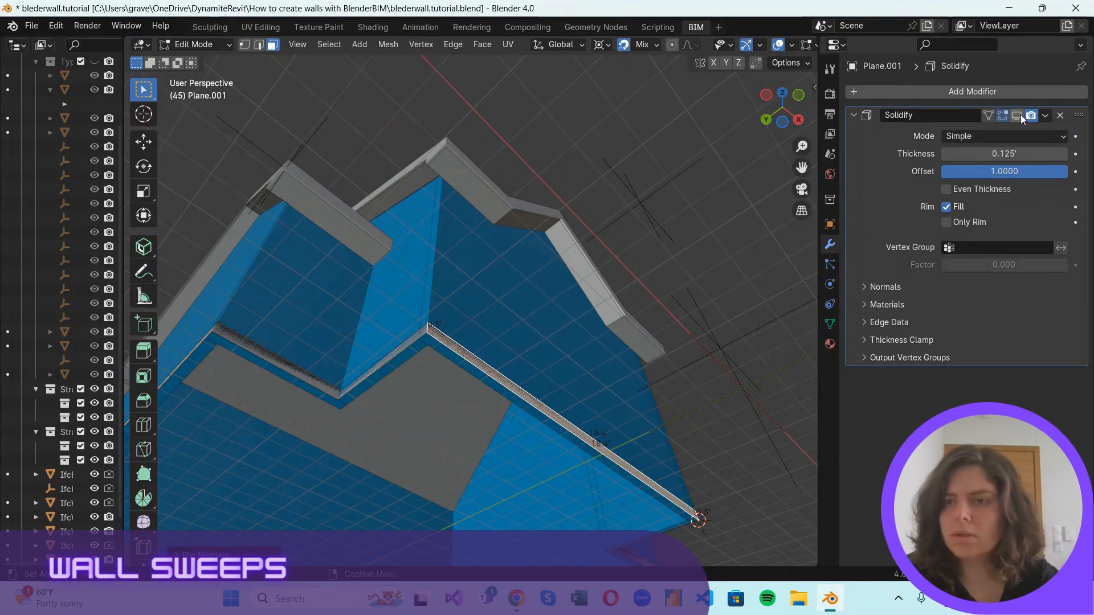
# Turn the Solidify modifier's viewport display back on and set its mode to Complex, checking the band around the house.
pyautogui.scroll(1, 560, 371)
pyautogui.click(1000, 136)
pyautogui.click(999, 168)
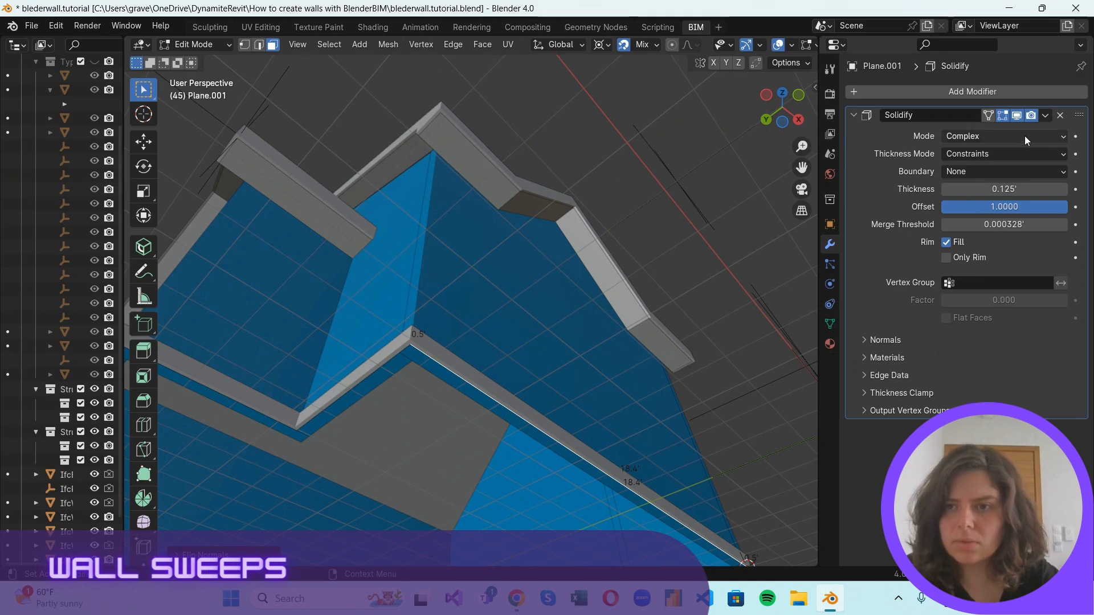
pyautogui.scroll(1, 647, 443)
pyautogui.scroll(-4, 760, 228)
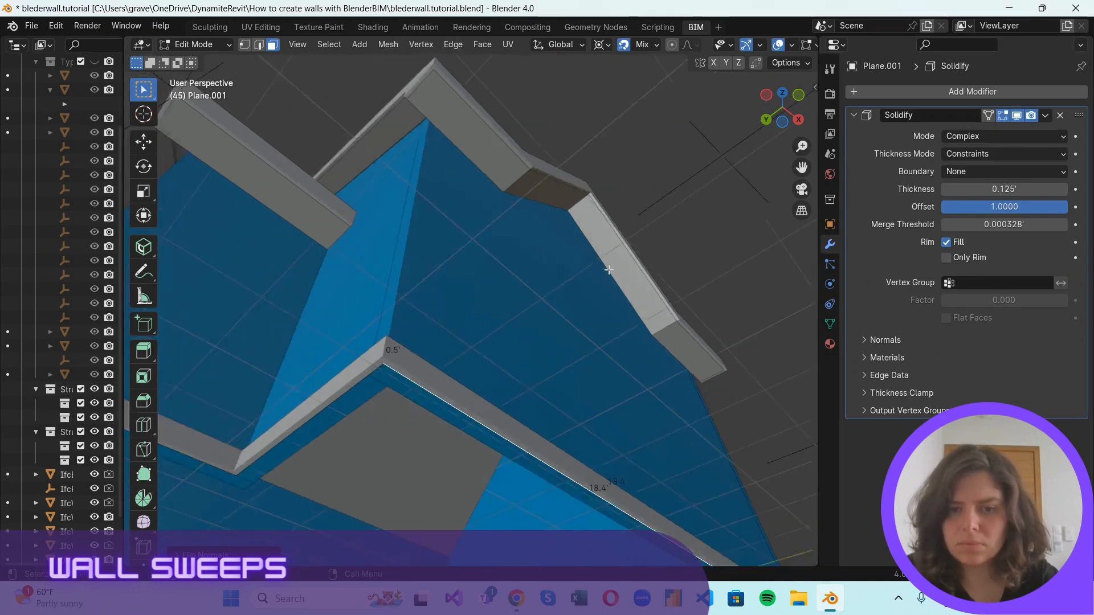
pyautogui.moveTo(784, 103); pyautogui.dragTo(459, 172)
pyautogui.scroll(-6, 542, 256)
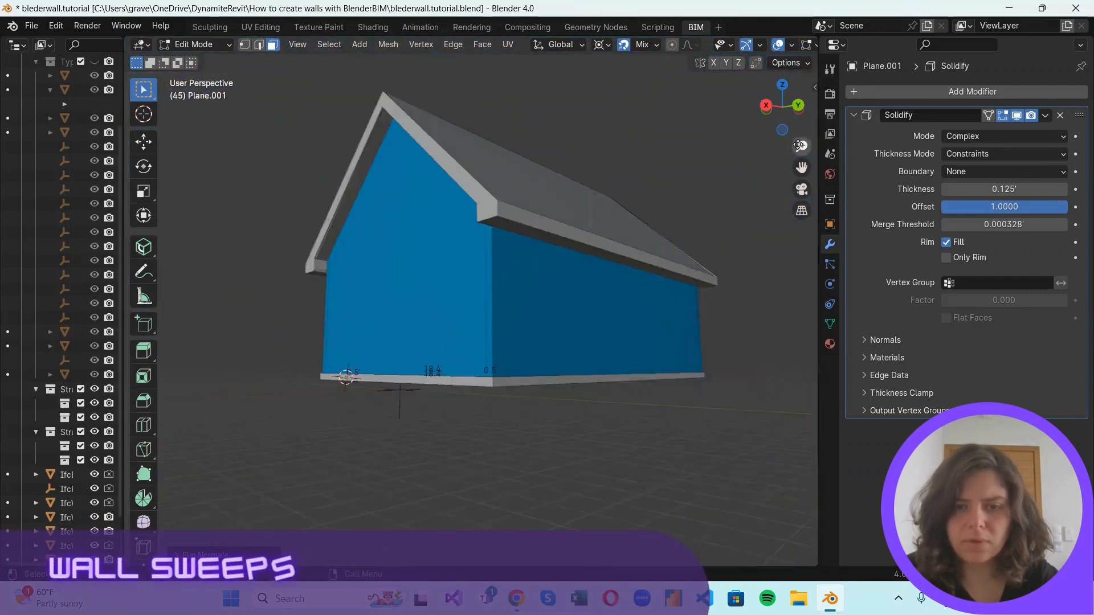
pyautogui.scroll(3, 577, 345)
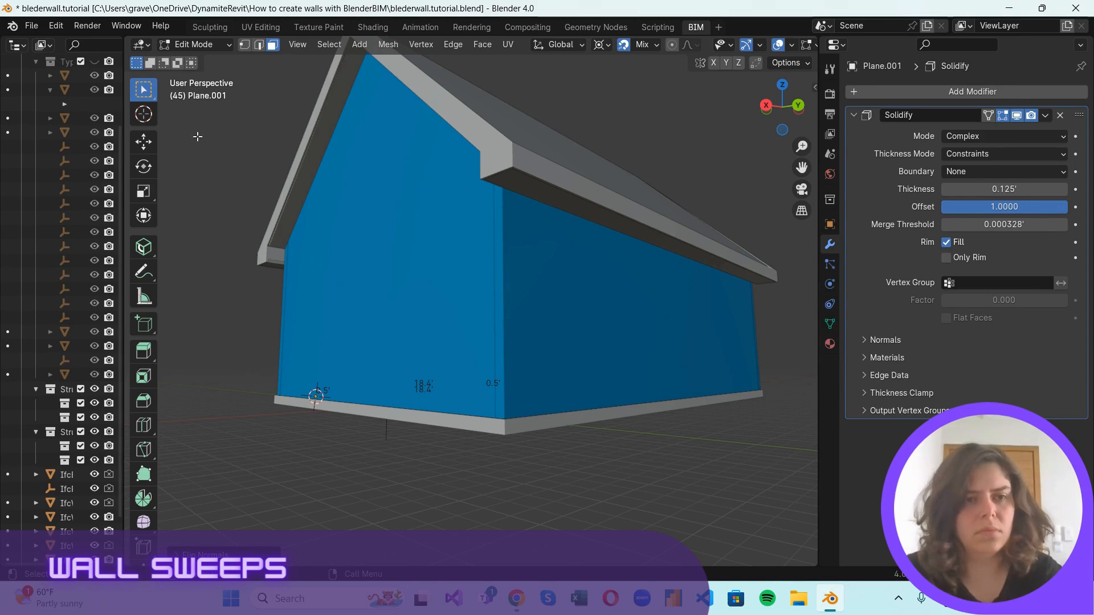
# Return to Object Mode and rename the base band object to SW 0.5.
pyautogui.press('Tab')
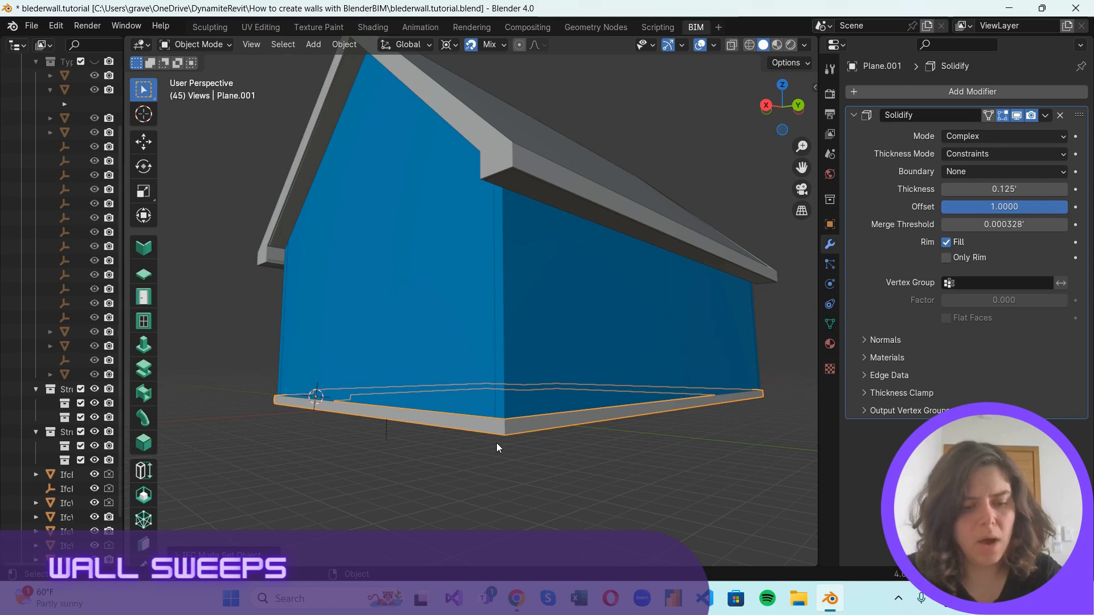
pyautogui.press('F2')
pyautogui.write('S')
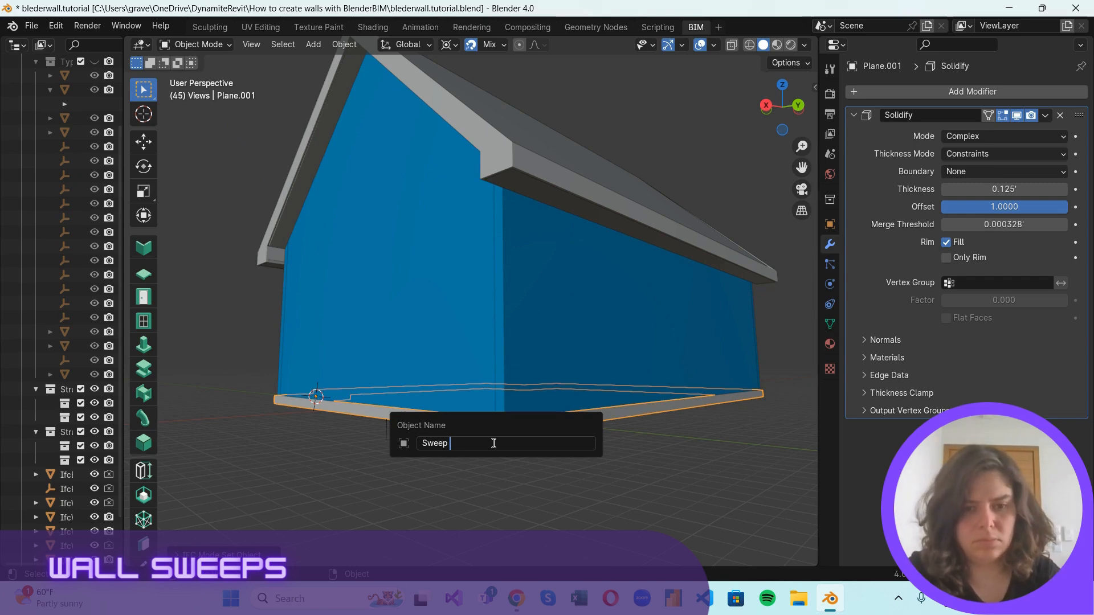
pyautogui.write('we')
pyautogui.press('BackSpace')
pyautogui.press('BackSpace')
pyautogui.write('W 0.5')
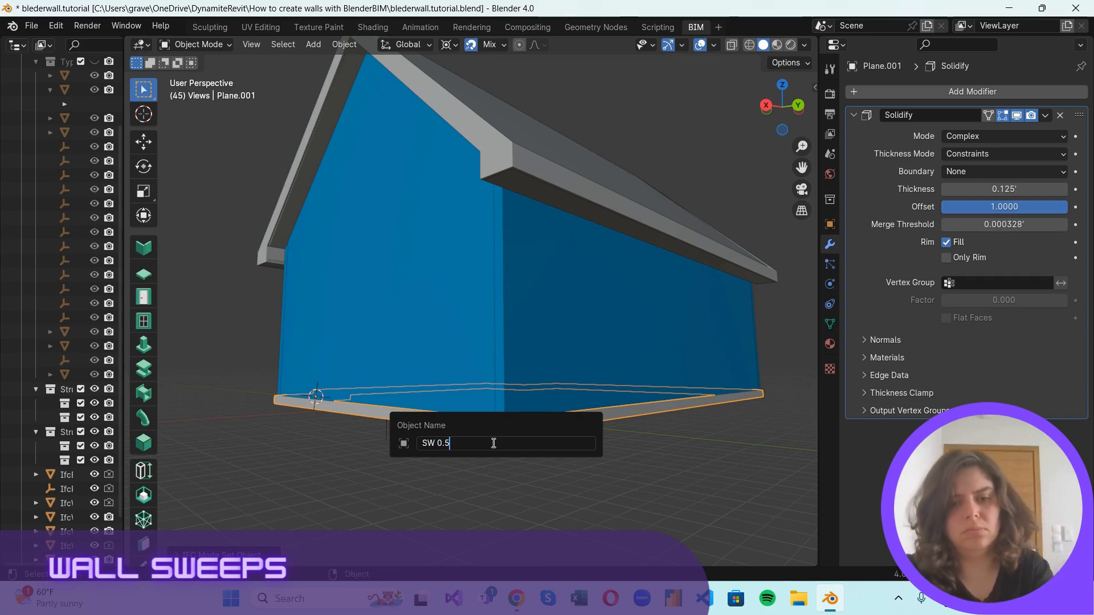
pyautogui.press('Return')
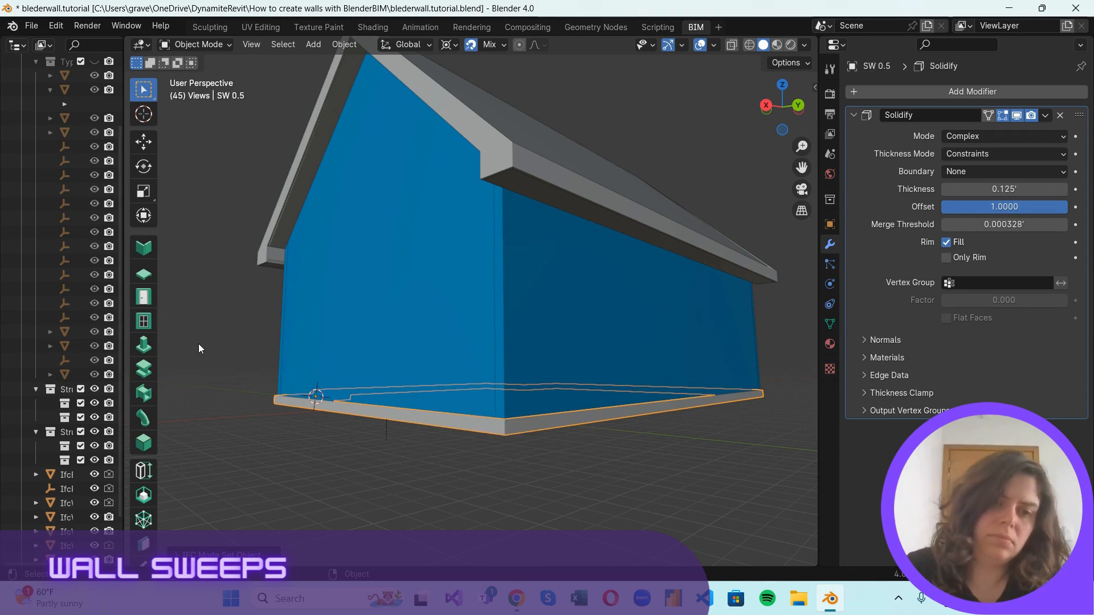
# Select the wall sweep and apply its Solidify modifier.
pyautogui.scroll(-3, 694, 230)
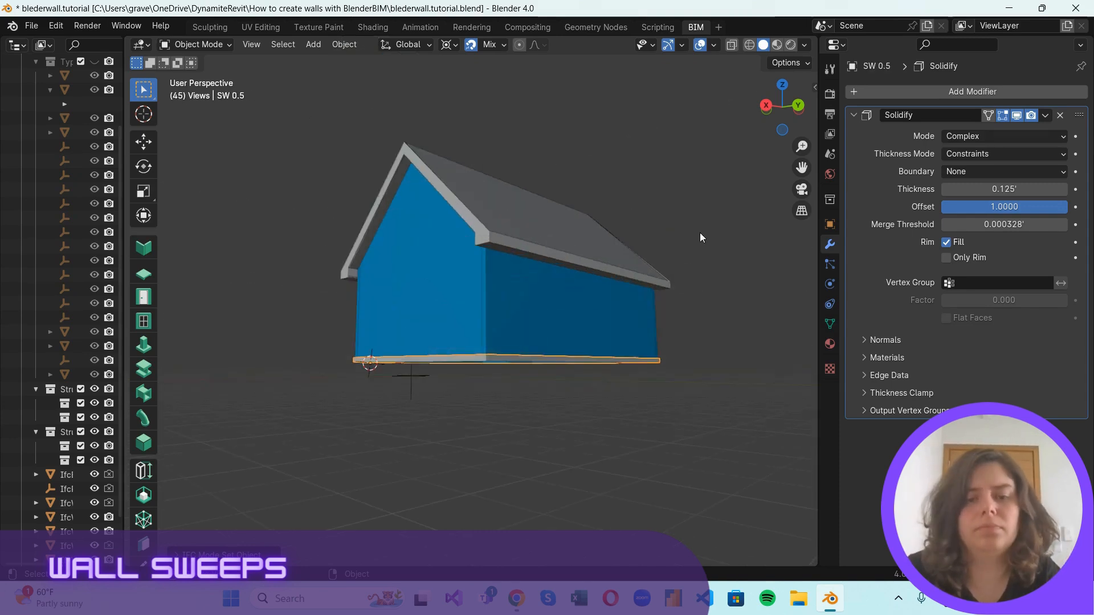
pyautogui.click(574, 366)
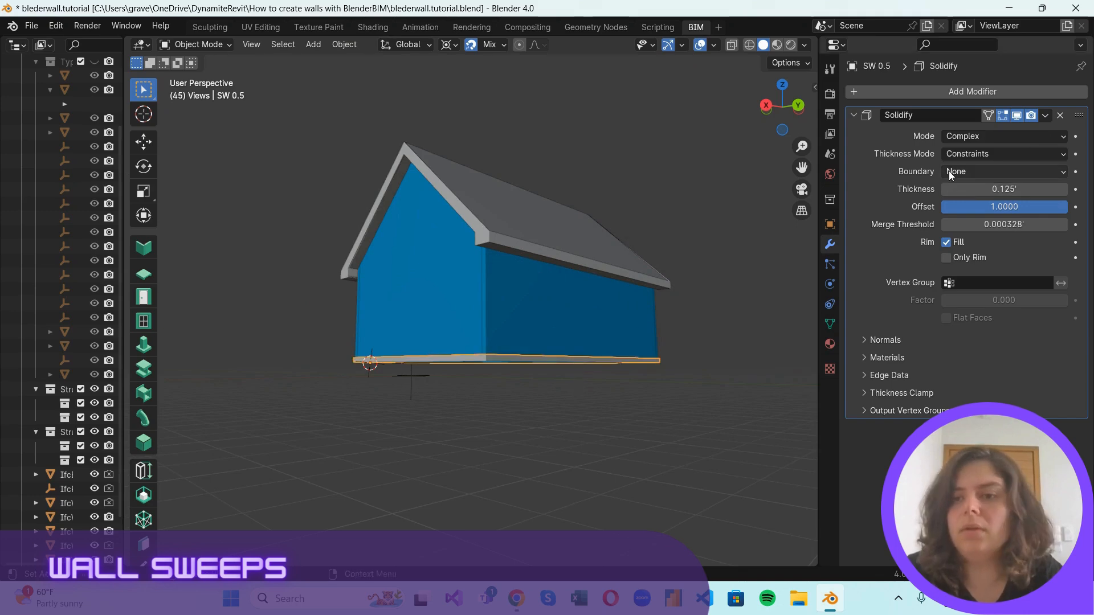
pyautogui.click(1042, 116)
pyautogui.click(1041, 134)
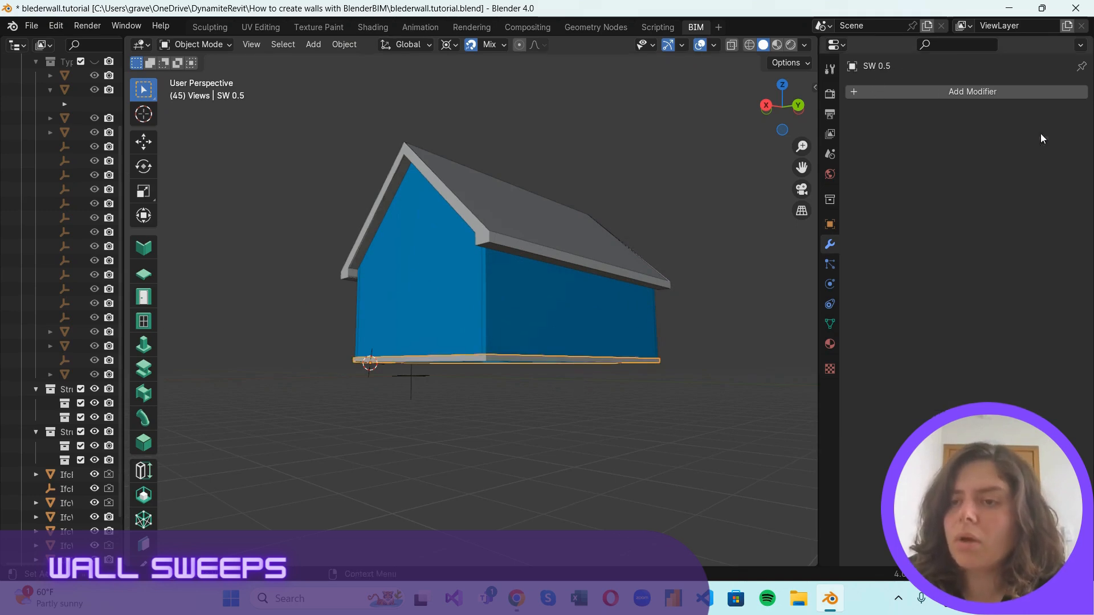
# Assign the wall sweep the IFC class IfcBuildingElementProxy with the Model/Body/MODEL_VIEW context.
pyautogui.click(830, 133)
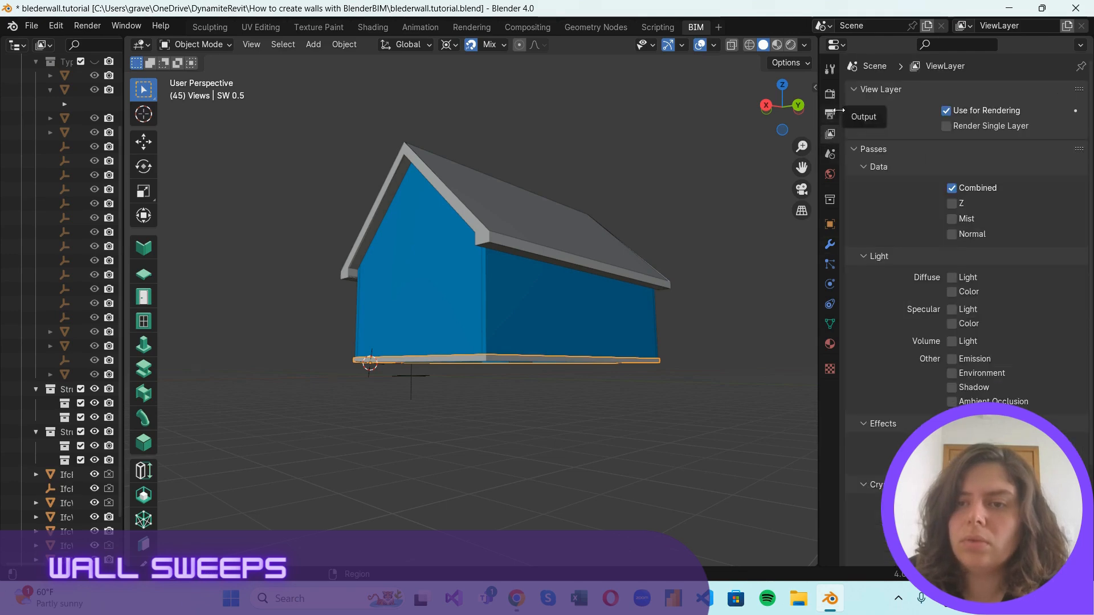
pyautogui.click(830, 154)
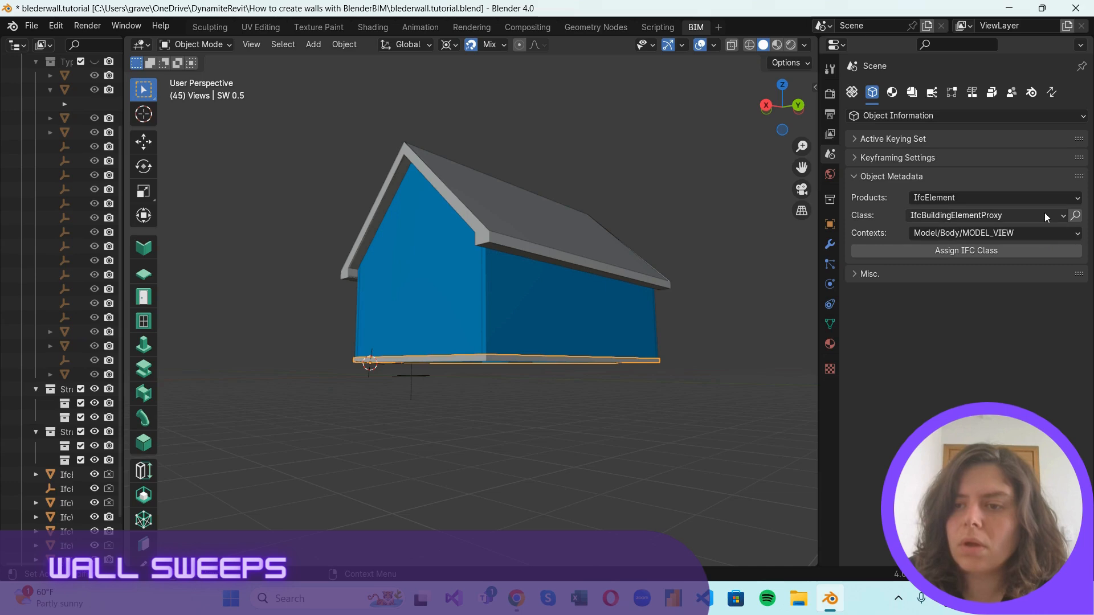
pyautogui.click(987, 251)
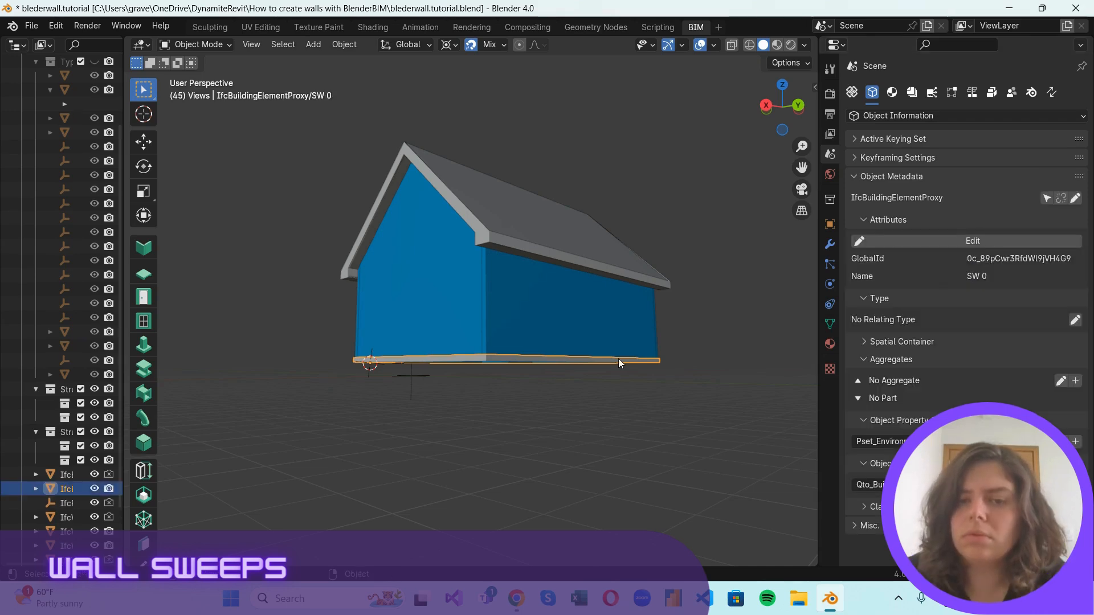
# Move the 3D cursor from the wall base up to the fascia's lower inner corner at the foot of the front gable.
pyautogui.scroll(2, 652, 242)
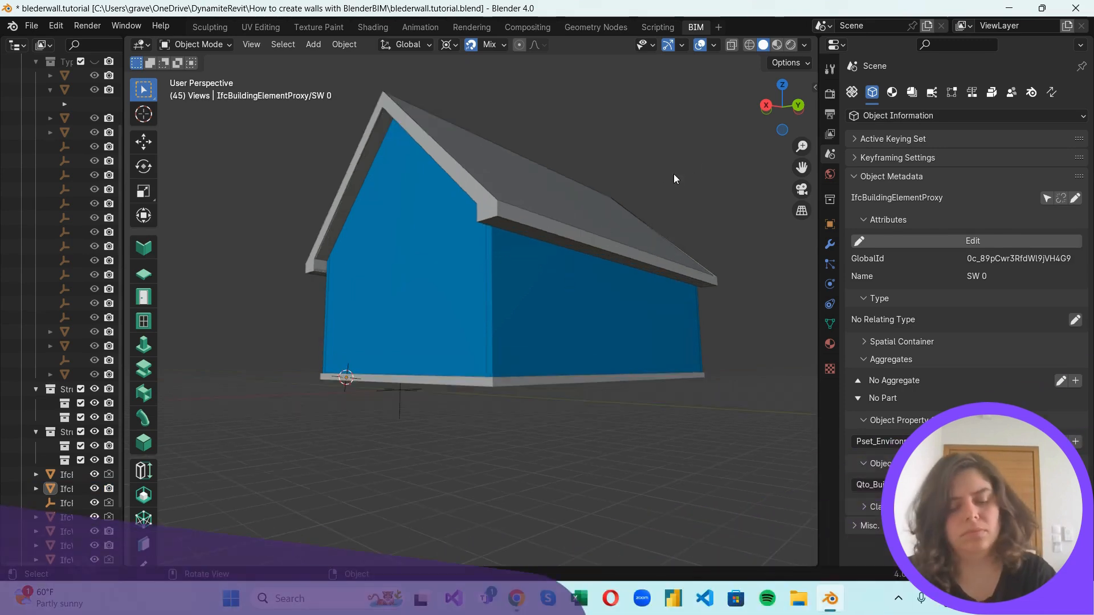
pyautogui.moveTo(773, 106); pyautogui.dragTo(463, 147)
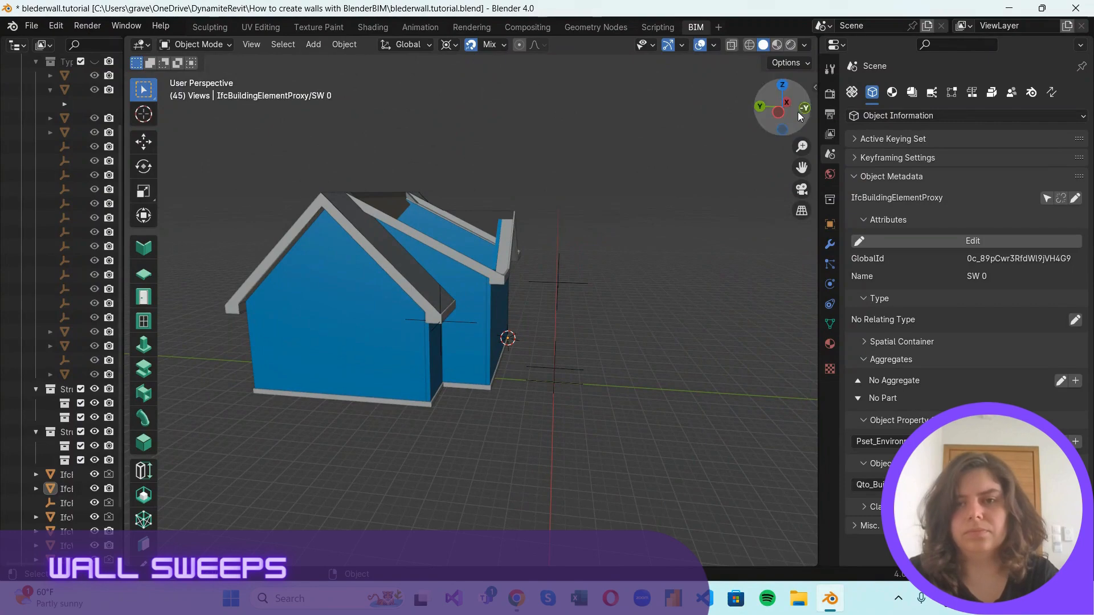
pyautogui.moveTo(796, 113); pyautogui.dragTo(650, 408)
pyautogui.scroll(1, 648, 405)
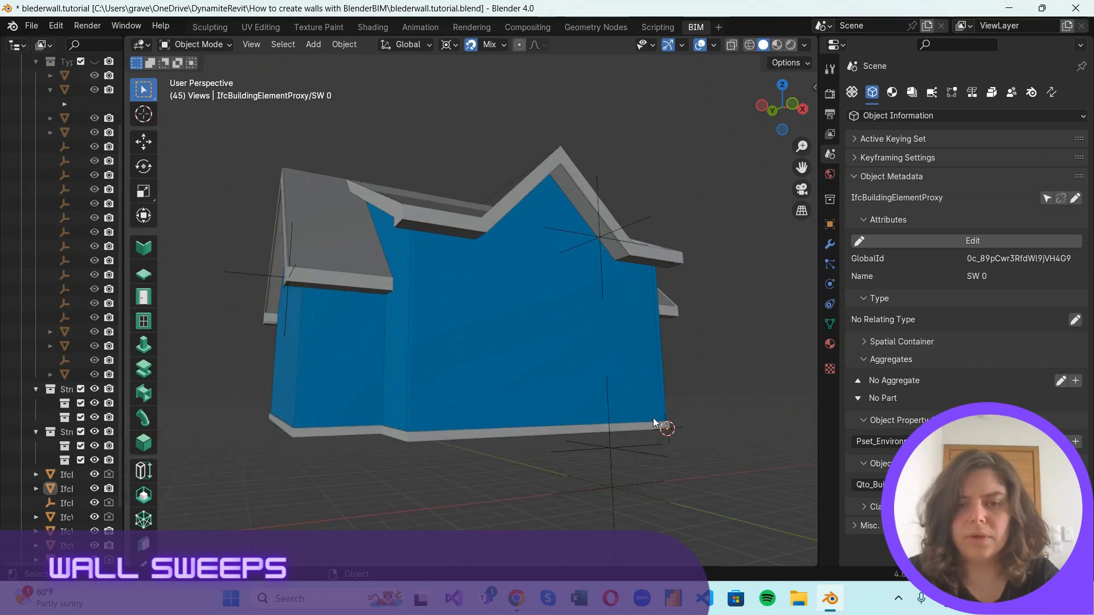
pyautogui.press('g')
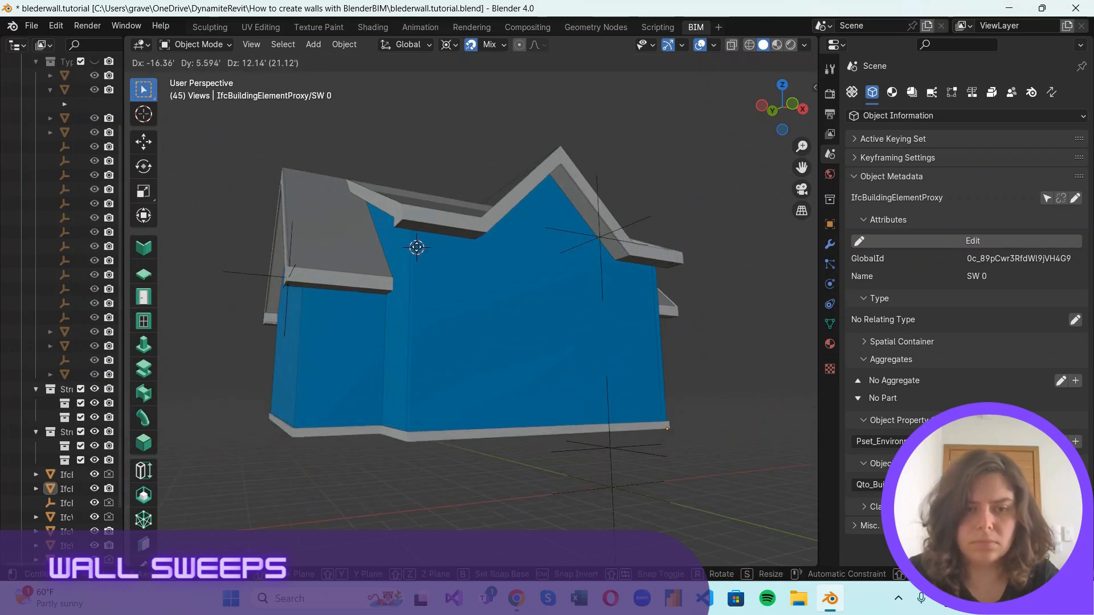
pyautogui.click(413, 232)
pyautogui.scroll(4, 409, 222)
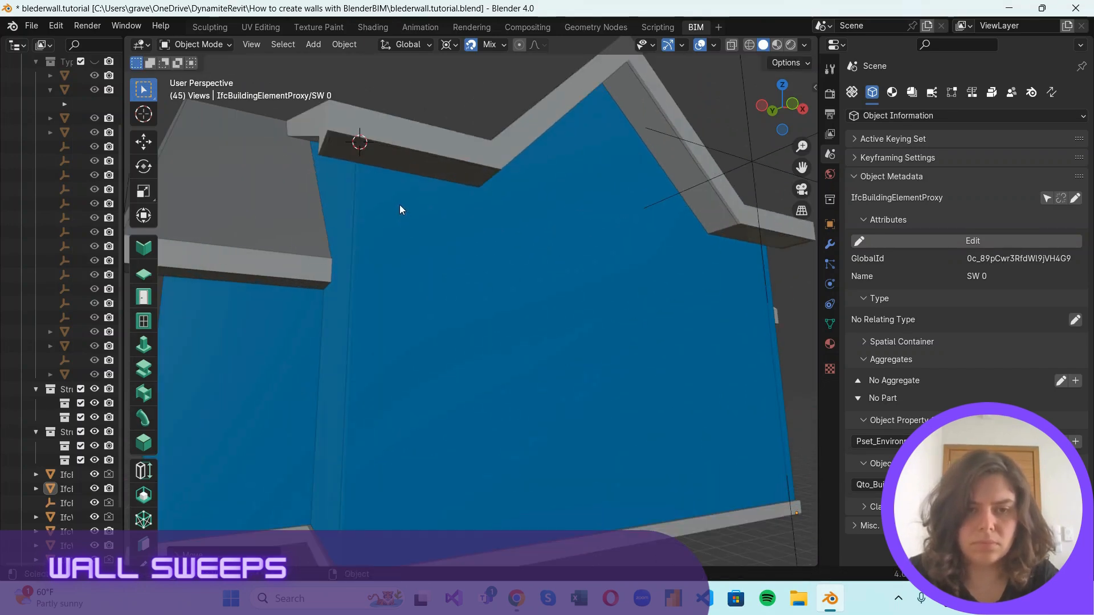
pyautogui.scroll(-4, 380, 195)
pyautogui.moveTo(510, 213); pyautogui.dragTo(729, 138, button='middle')
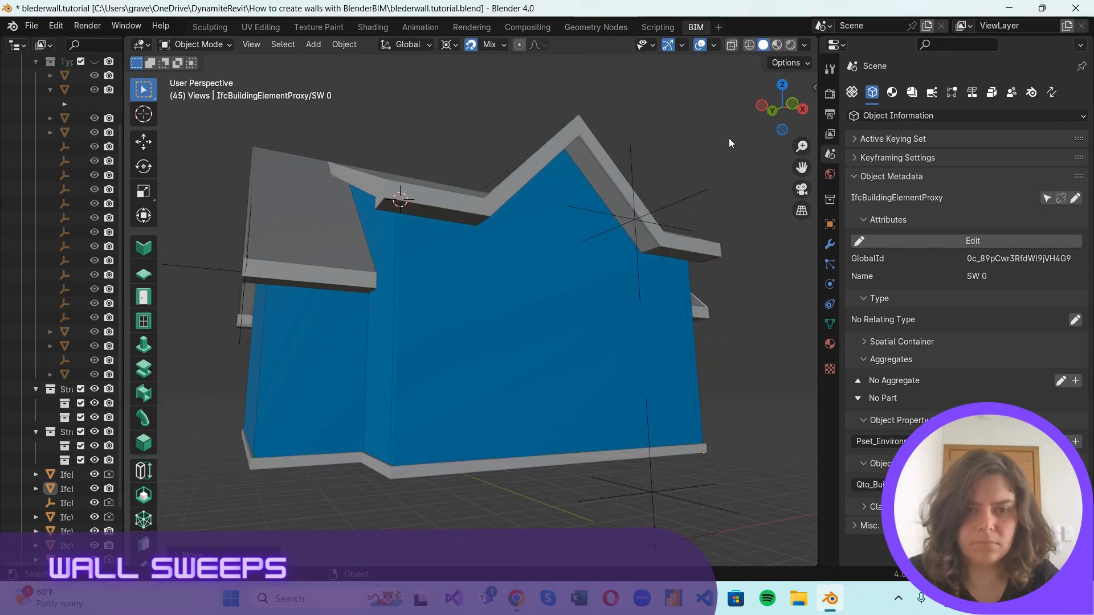
pyautogui.click(402, 202)
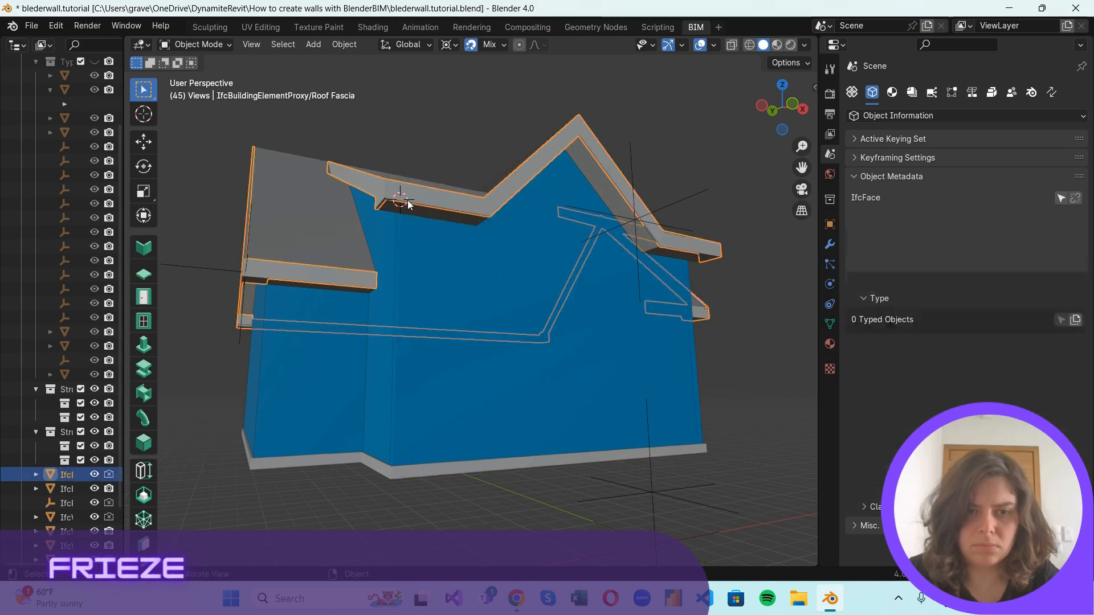
pyautogui.press('g')
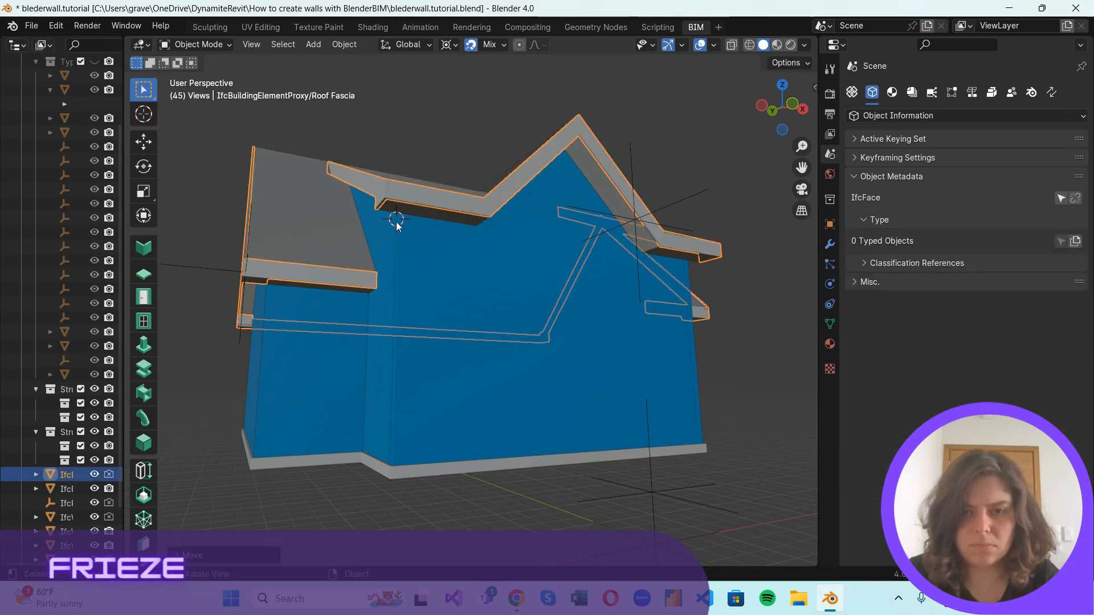
pyautogui.click(401, 228)
pyautogui.scroll(3, 413, 250)
pyautogui.scroll(-5, 414, 254)
pyautogui.click(433, 169)
pyautogui.scroll(2, 440, 219)
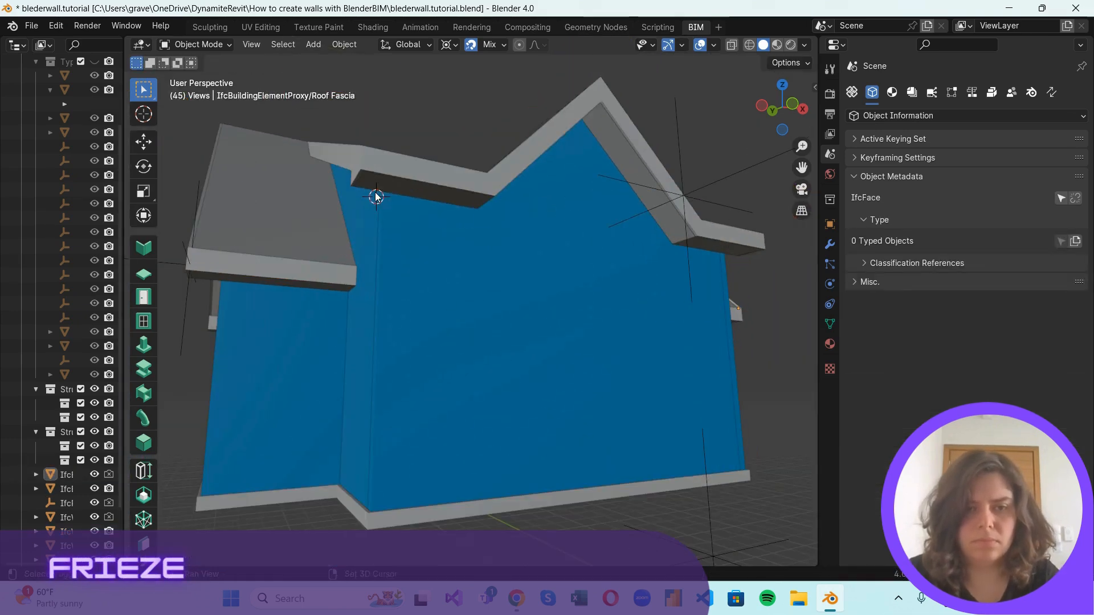
# Add a plane at the 3D cursor and merge its vertices at the center into a single point.
pyautogui.click(792, 104)
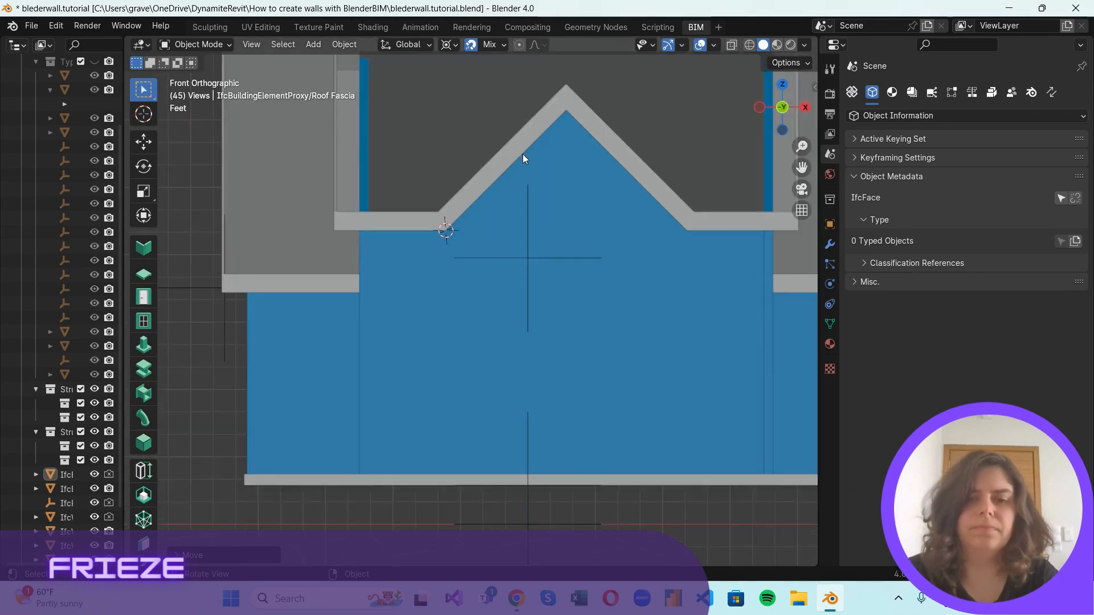
pyautogui.scroll(2, 502, 183)
pyautogui.scroll(-1, 483, 205)
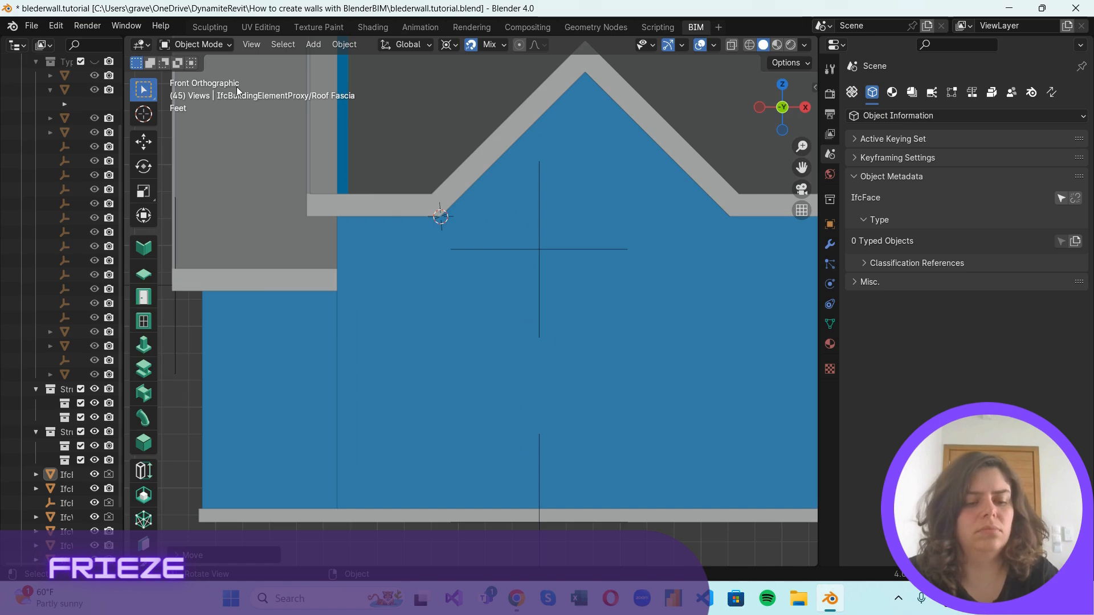
pyautogui.hotkey('shift', 'a')
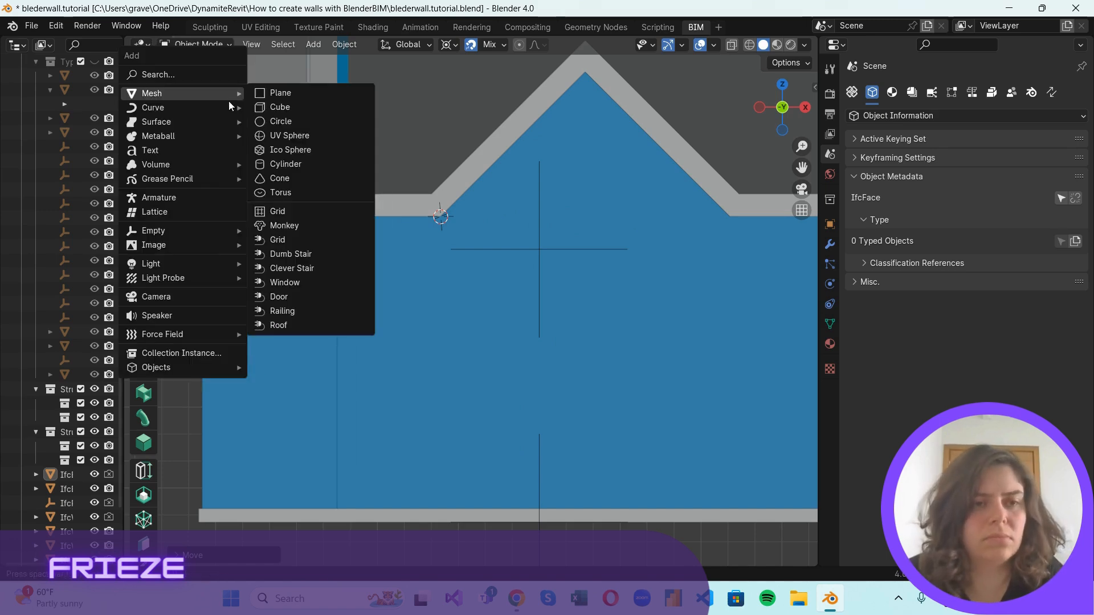
pyautogui.click(276, 92)
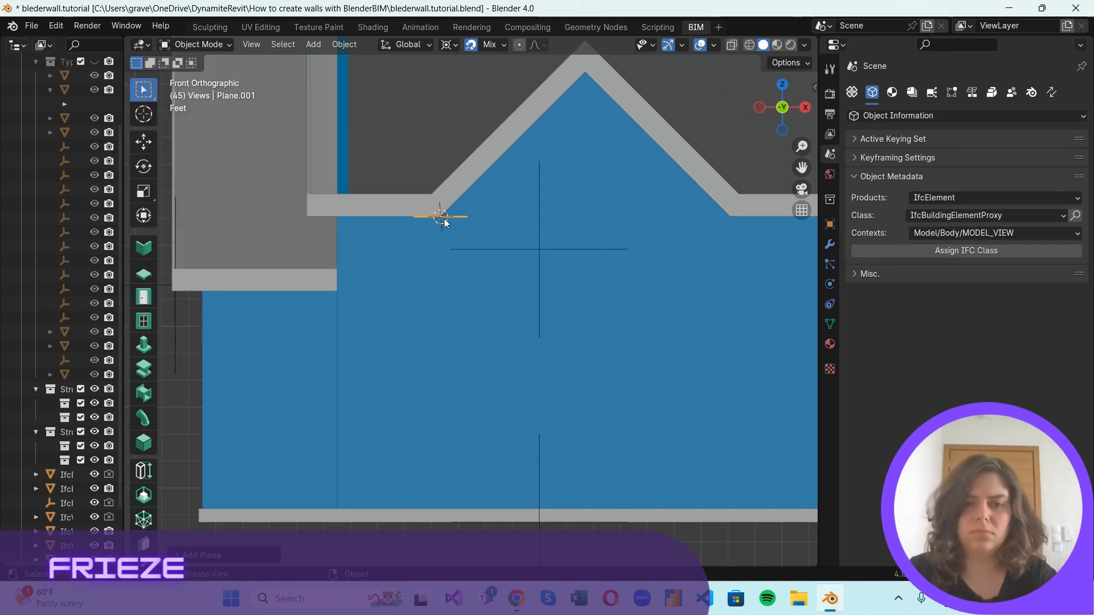
pyautogui.press('Tab')
pyautogui.press('m')
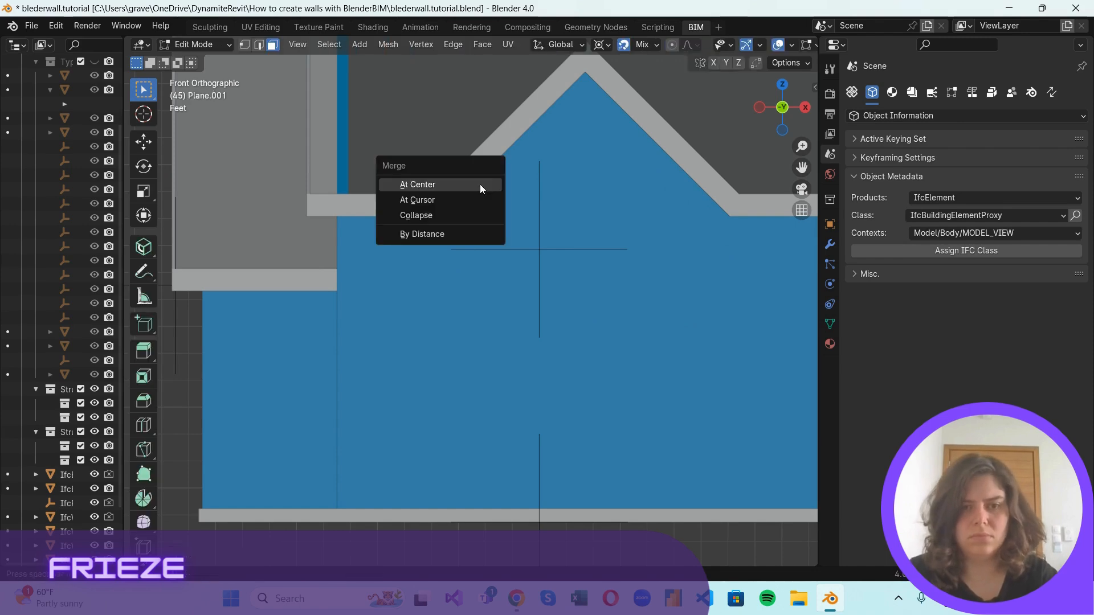
pyautogui.click(479, 183)
# Extrude the point along the fascia's lower edge up to the front gable's apex and down to its opposite foot.
pyautogui.moveTo(761, 108); pyautogui.dragTo(744, 131)
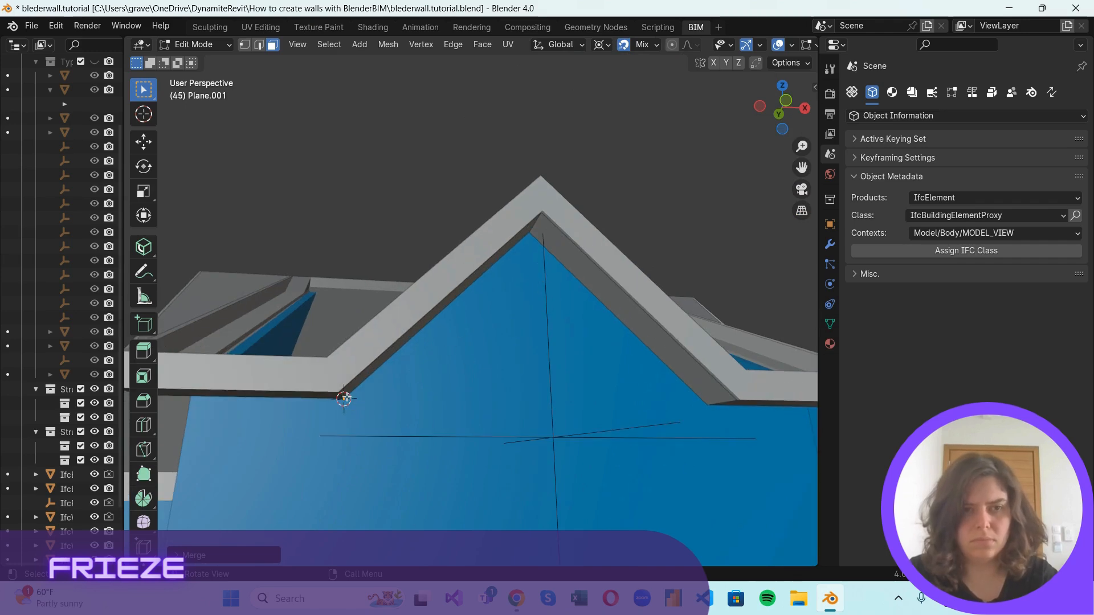
pyautogui.press('1')
pyautogui.press('e')
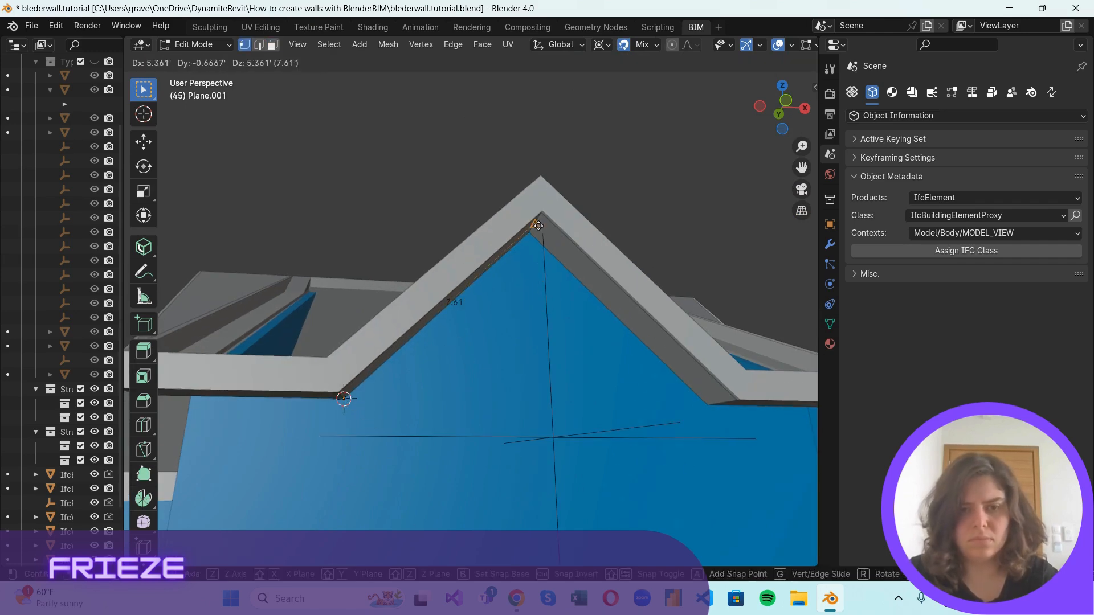
pyautogui.click(702, 412)
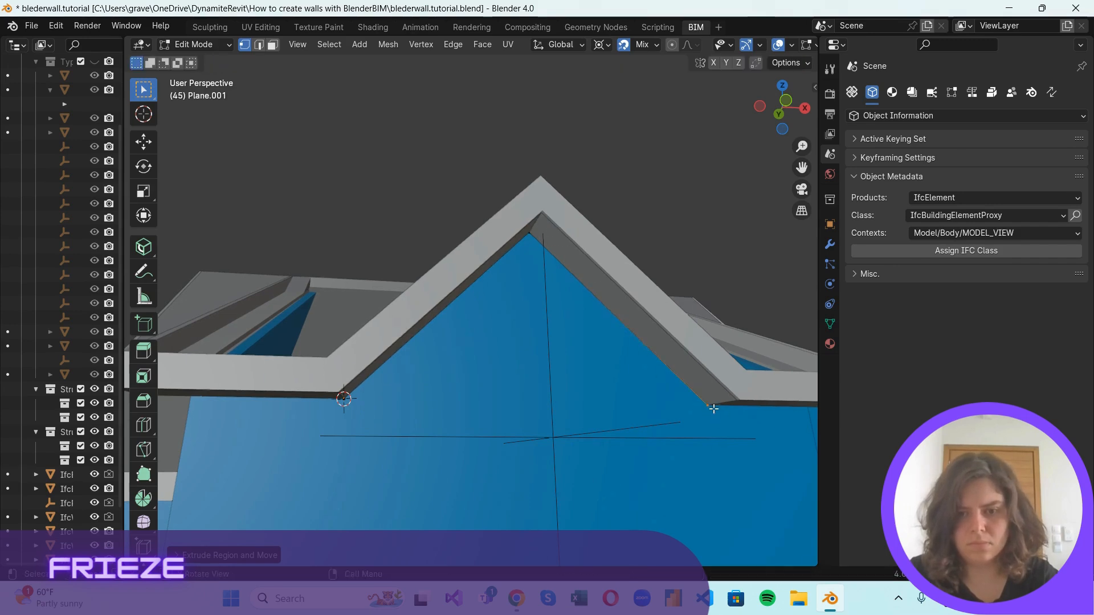
pyautogui.moveTo(707, 408); pyautogui.dragTo(633, 320, button='middle')
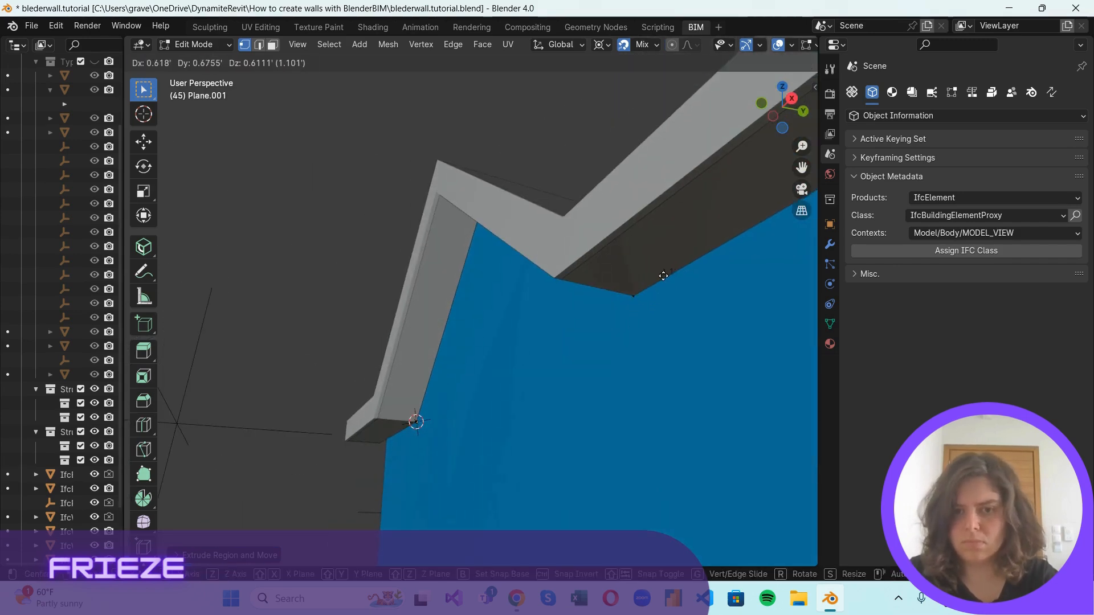
pyautogui.click(615, 303)
pyautogui.scroll(-4, 616, 303)
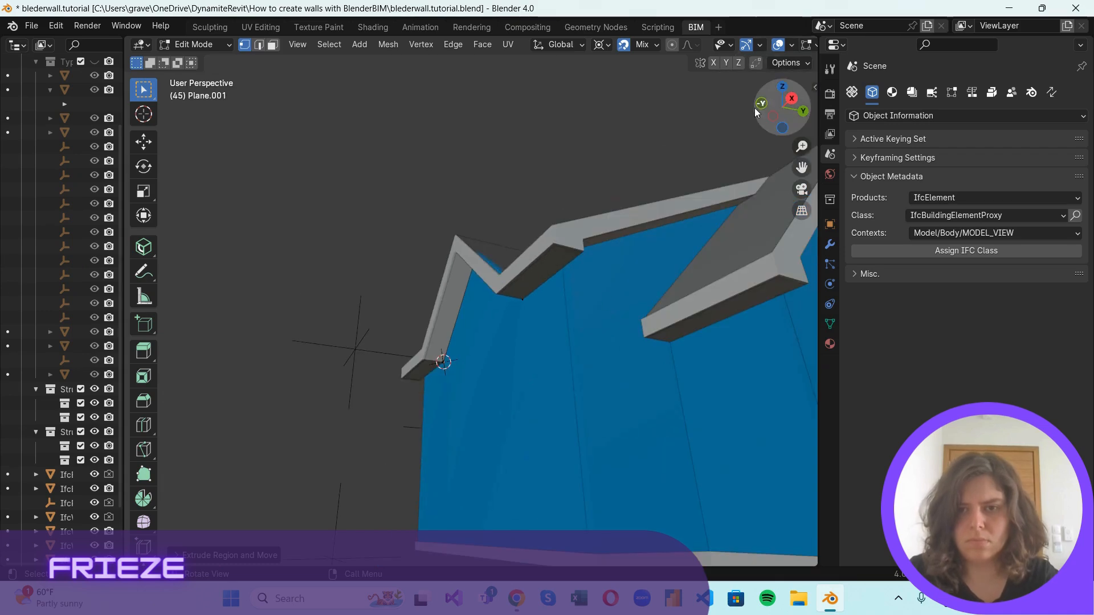
pyautogui.moveTo(643, 168); pyautogui.dragTo(642, 237, button='middle')
pyautogui.click(609, 282)
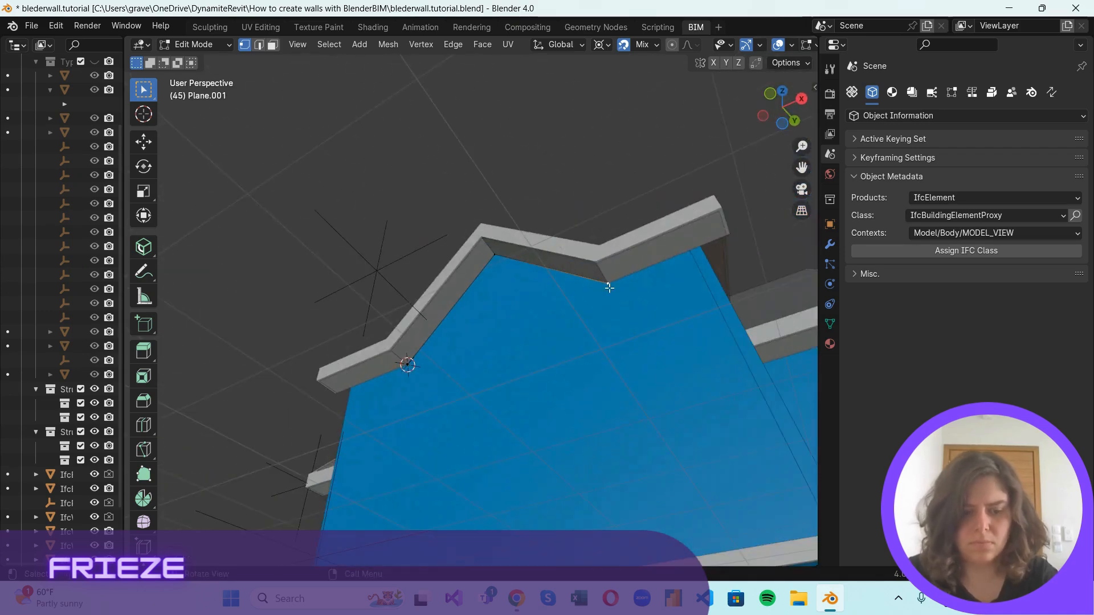
pyautogui.press('e')
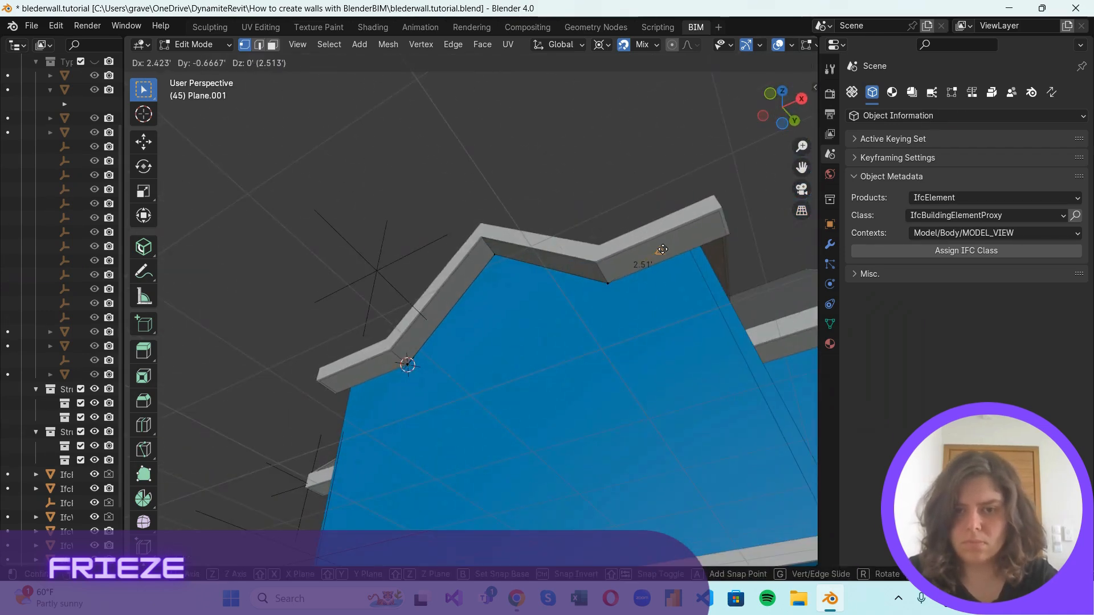
pyautogui.click(717, 230)
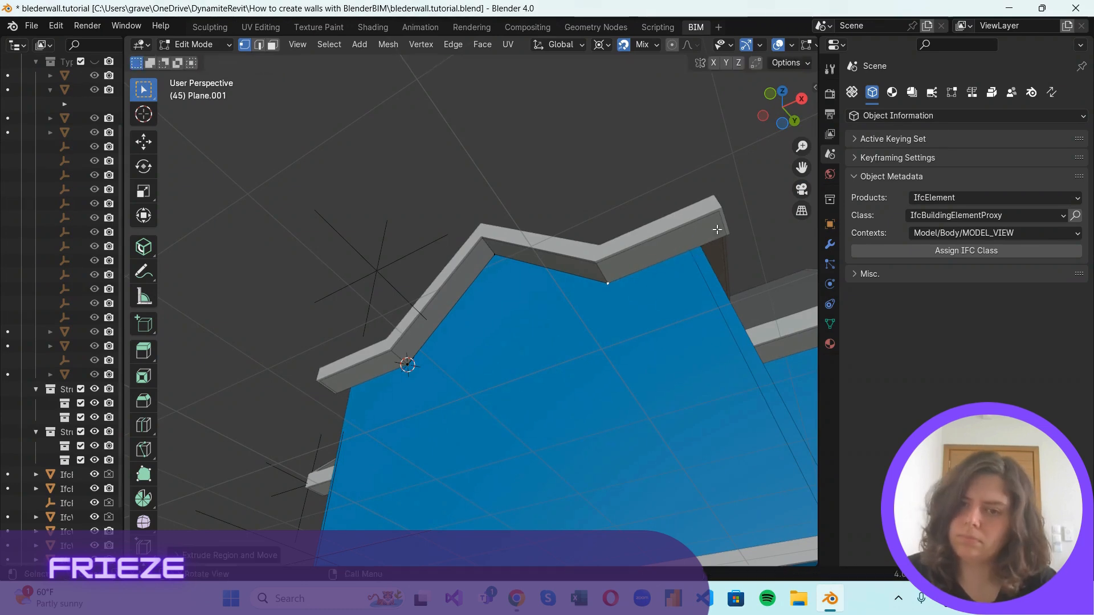
pyautogui.click(768, 96)
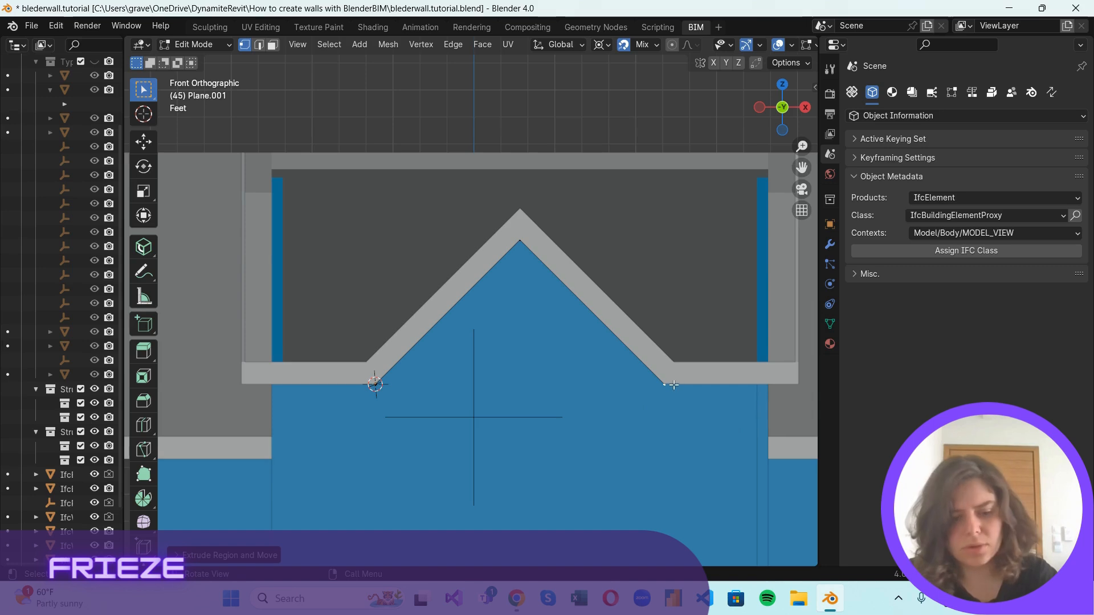
pyautogui.press('g')
pyautogui.press('x')
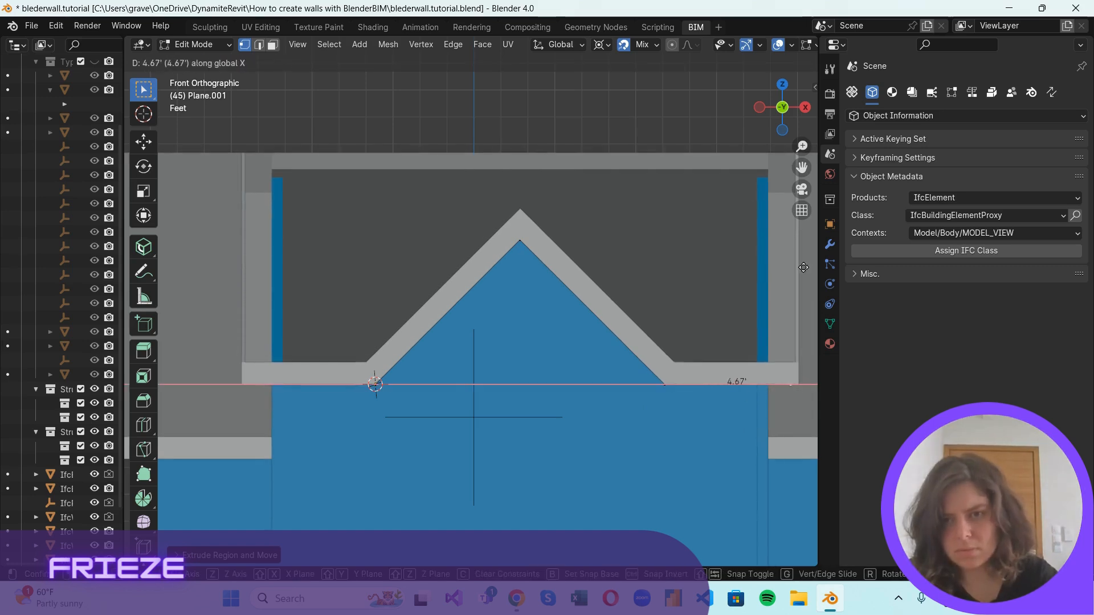
pyautogui.press('Escape')
pyautogui.scroll(-3, 722, 326)
pyautogui.scroll(1, 648, 511)
pyautogui.keyDown('shift'); pyautogui.moveTo(647, 511); pyautogui.dragTo(569, 386, button='middle'); pyautogui.keyUp('shift')
pyautogui.scroll(1, 579, 207)
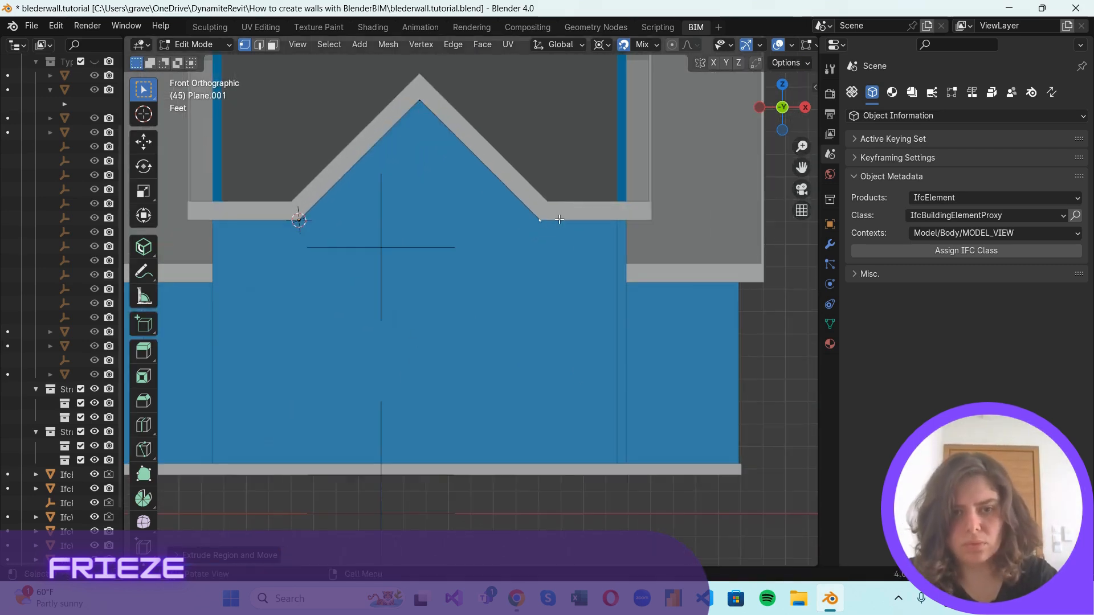
pyautogui.press('g')
pyautogui.press('x')
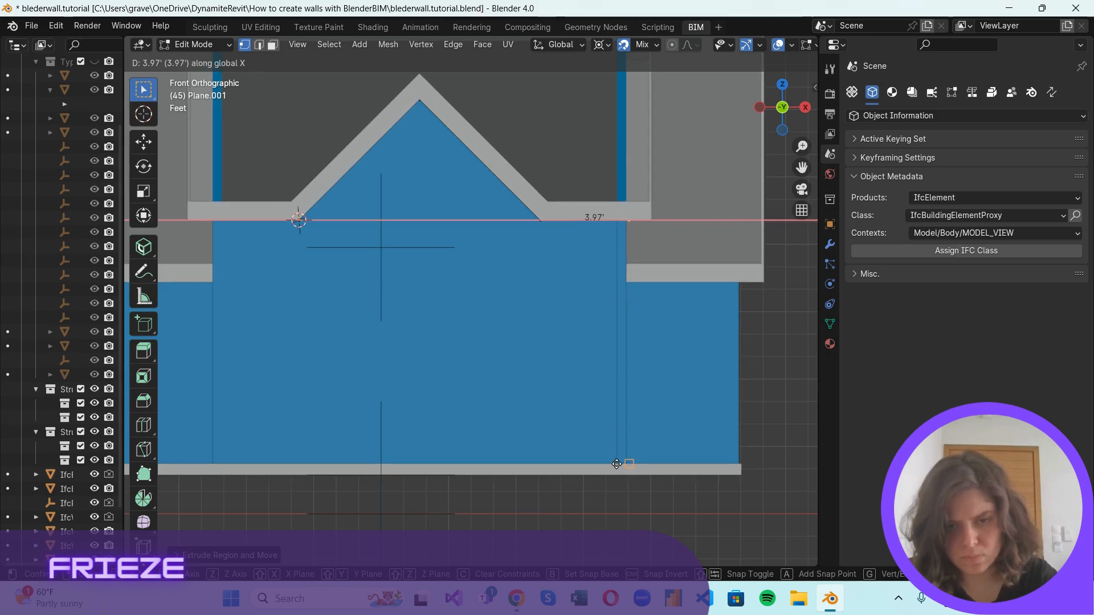
pyautogui.press('Escape')
# Extrude the end vertex at the foot of the front gable along the X axis to align with the front wall's nearer outer corner.
pyautogui.scroll(1, 640, 477)
pyautogui.keyDown('shift'); pyautogui.moveTo(640, 479); pyautogui.dragTo(576, 437, button='middle'); pyautogui.keyUp('shift')
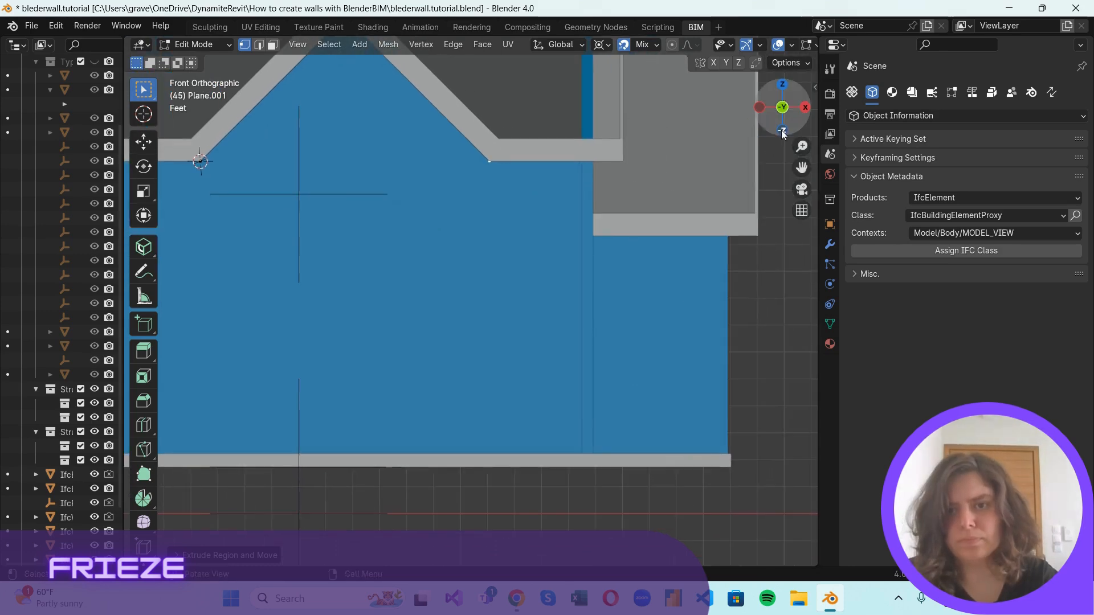
pyautogui.moveTo(782, 133); pyautogui.dragTo(717, 146)
pyautogui.press('g')
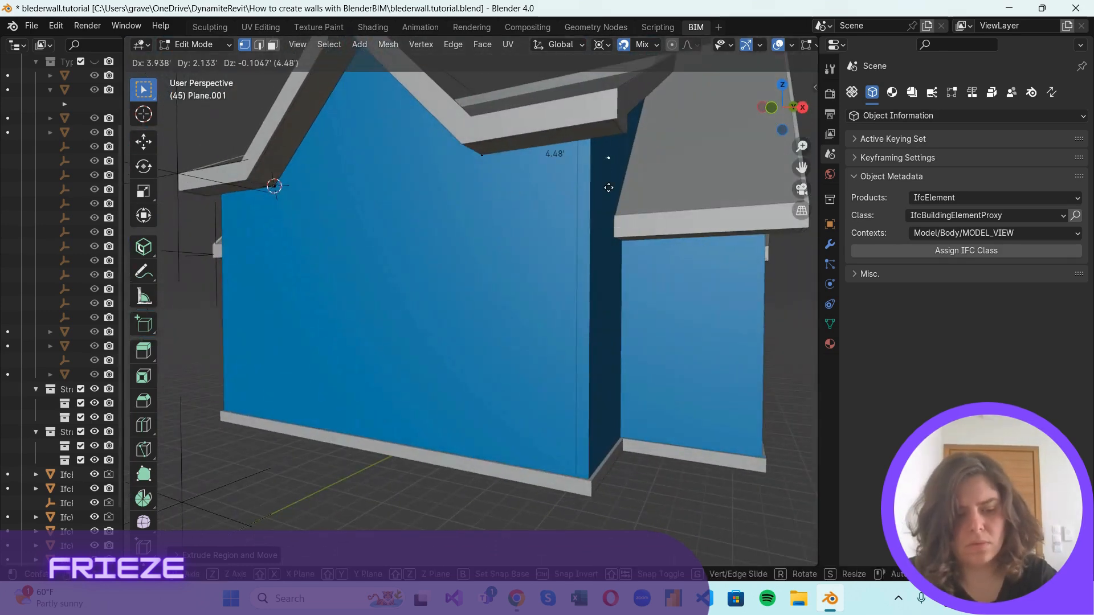
pyautogui.press('x')
pyautogui.click(588, 475)
pyautogui.scroll(-1, 606, 270)
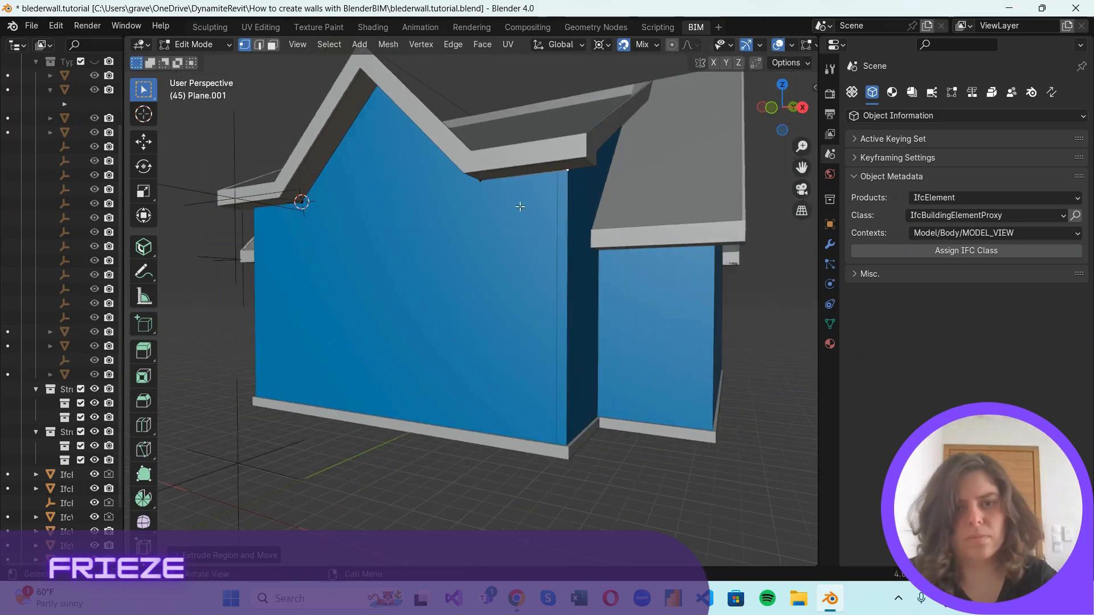
# Extrude the vertex at the 3D cursor along the X axis to align with the front wall's opposite outer corner.
pyautogui.keyDown('shift'); pyautogui.moveTo(479, 259); pyautogui.dragTo(740, 246, button='middle'); pyautogui.keyUp('shift')
pyautogui.scroll(2, 438, 198)
pyautogui.click(560, 143)
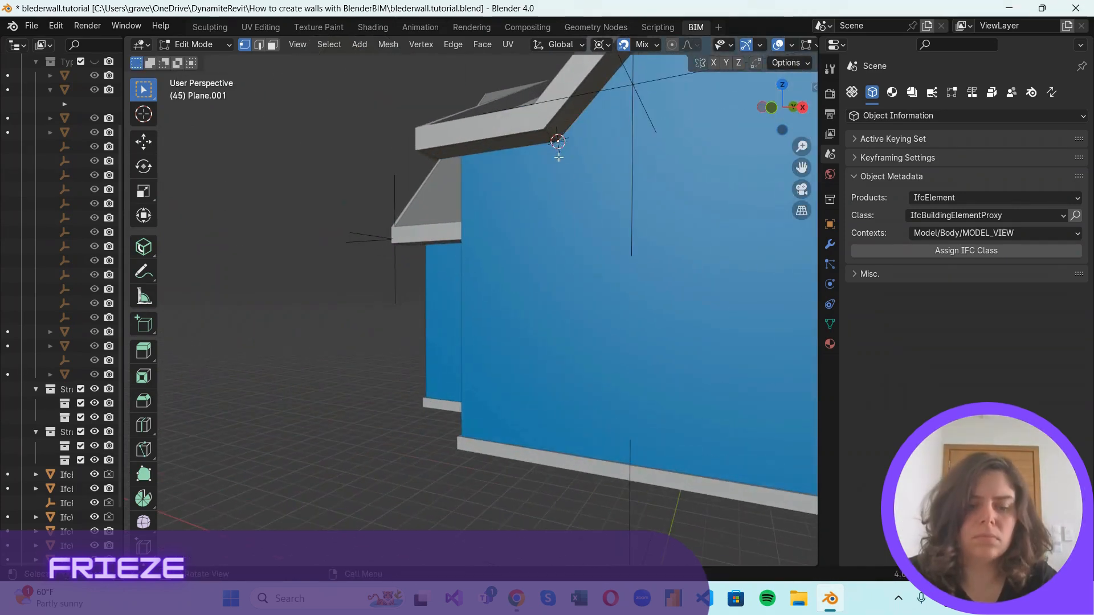
pyautogui.press('g')
pyautogui.press('x')
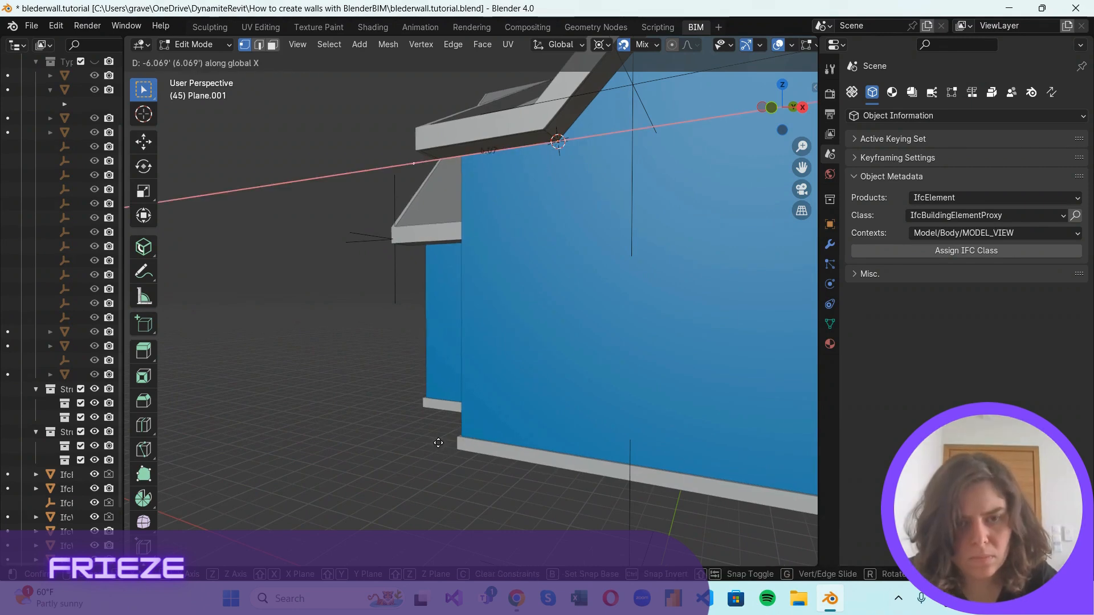
pyautogui.click(468, 436)
pyautogui.scroll(2, 462, 464)
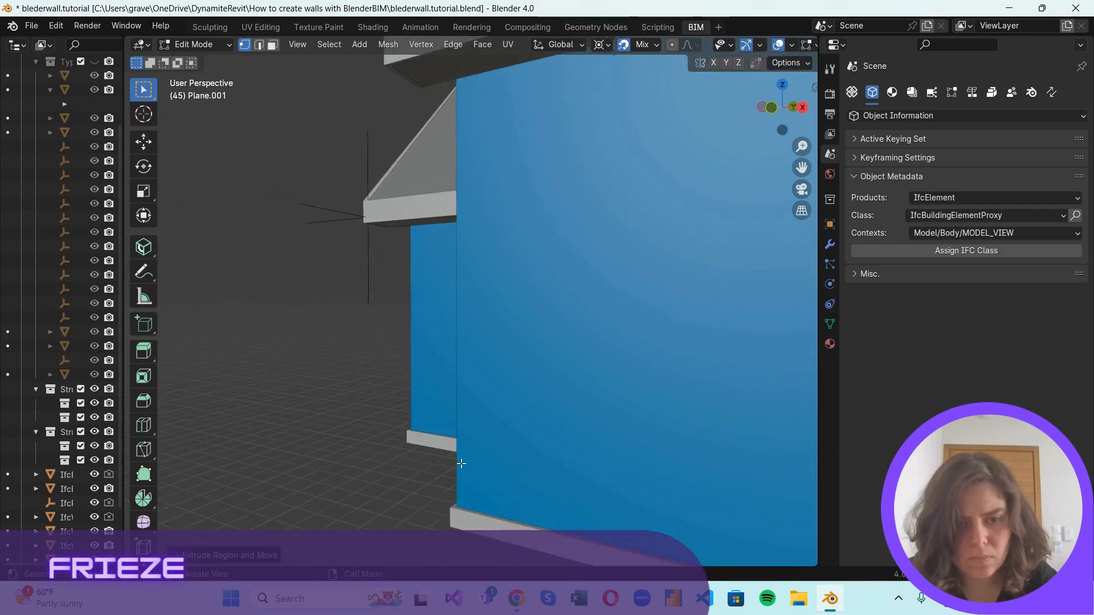
pyautogui.press('g')
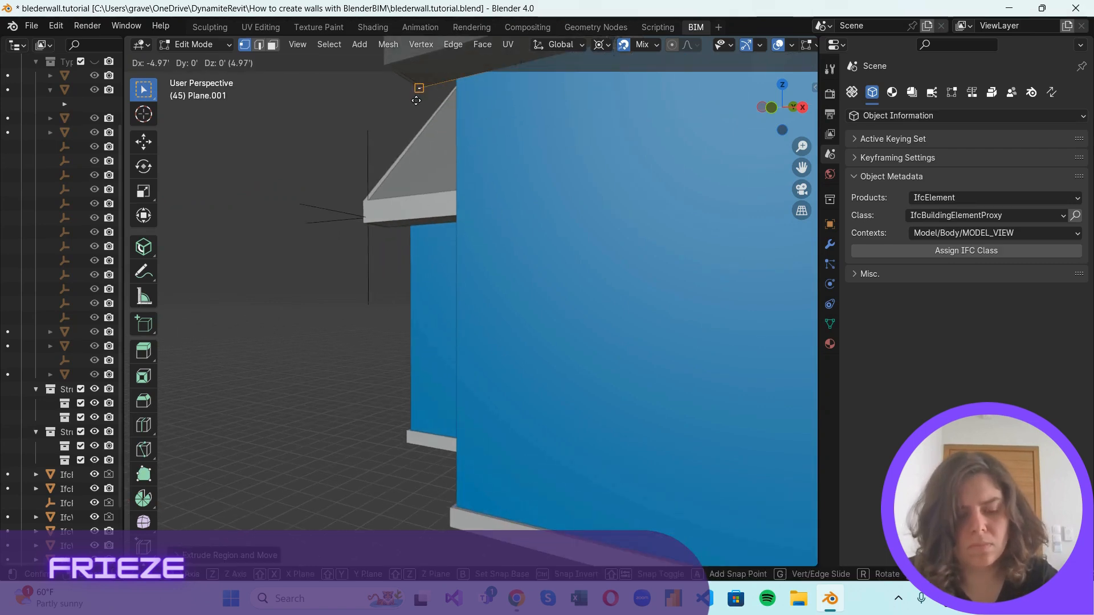
pyautogui.press('x')
pyautogui.click(462, 506)
pyautogui.scroll(-5, 436, 419)
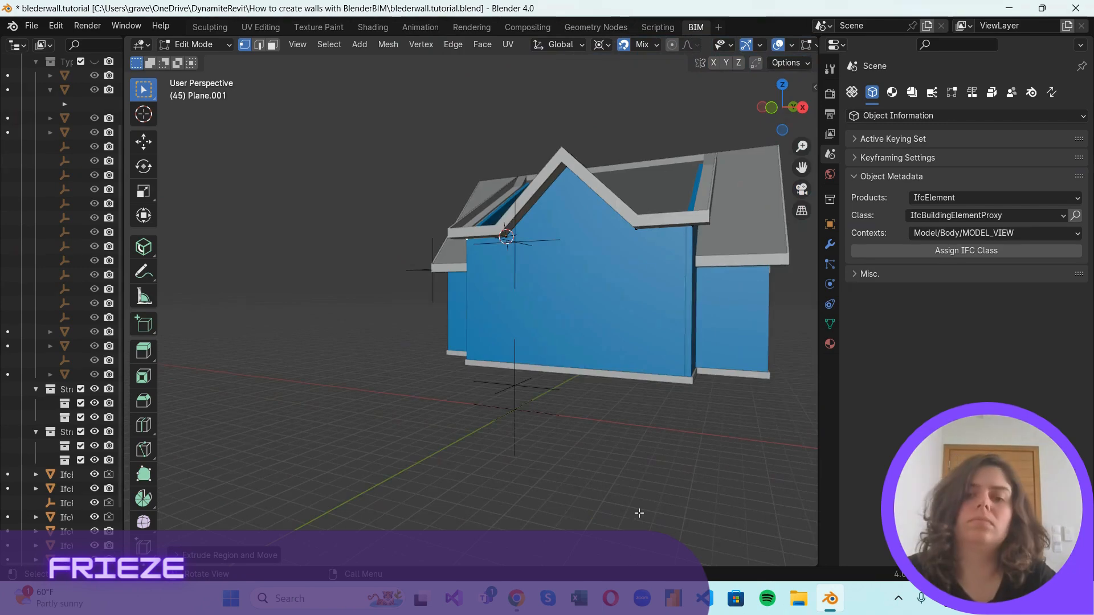
# Duplicate the frieze's end vertex and snap the copy to the wall corner under the sloped side fascia.
pyautogui.click(639, 512)
pyautogui.moveTo(678, 285); pyautogui.dragTo(581, 277, button='middle')
pyautogui.moveTo(582, 311); pyautogui.dragTo(469, 175, button='middle')
pyautogui.moveTo(461, 119); pyautogui.dragTo(570, 196, button='middle')
pyautogui.scroll(2, 545, 209)
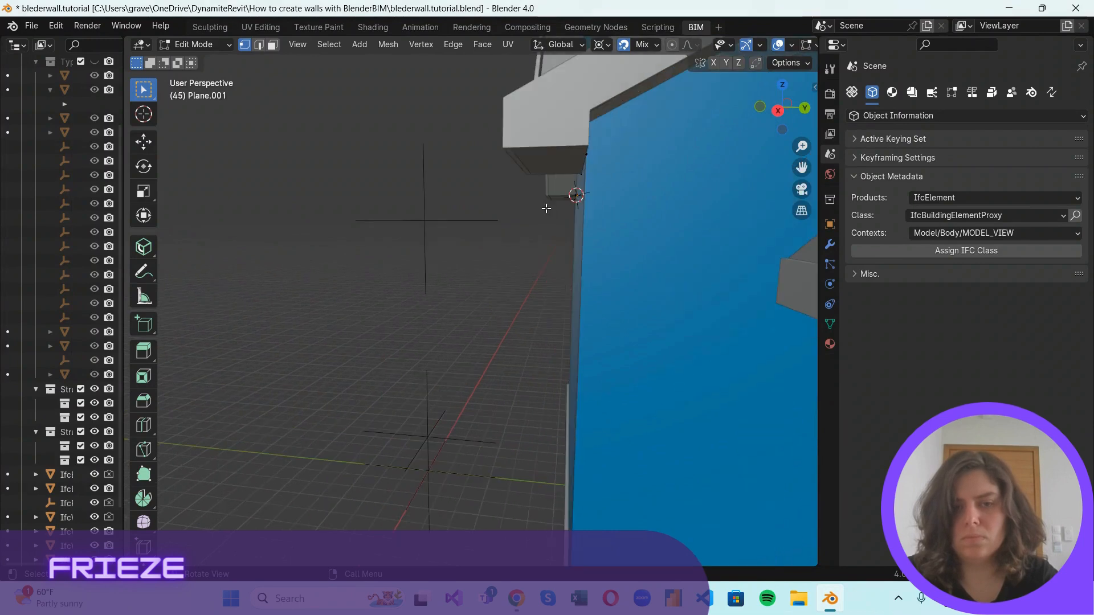
pyautogui.hotkey('shift', 'd')
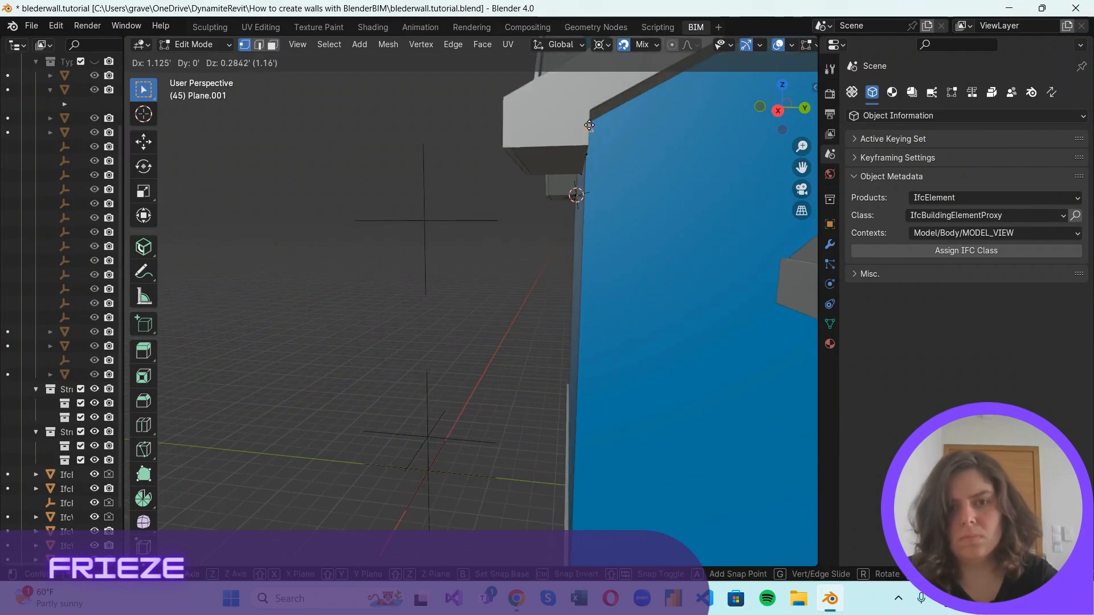
pyautogui.click(589, 122)
pyautogui.moveTo(599, 140); pyautogui.dragTo(584, 153, button='middle')
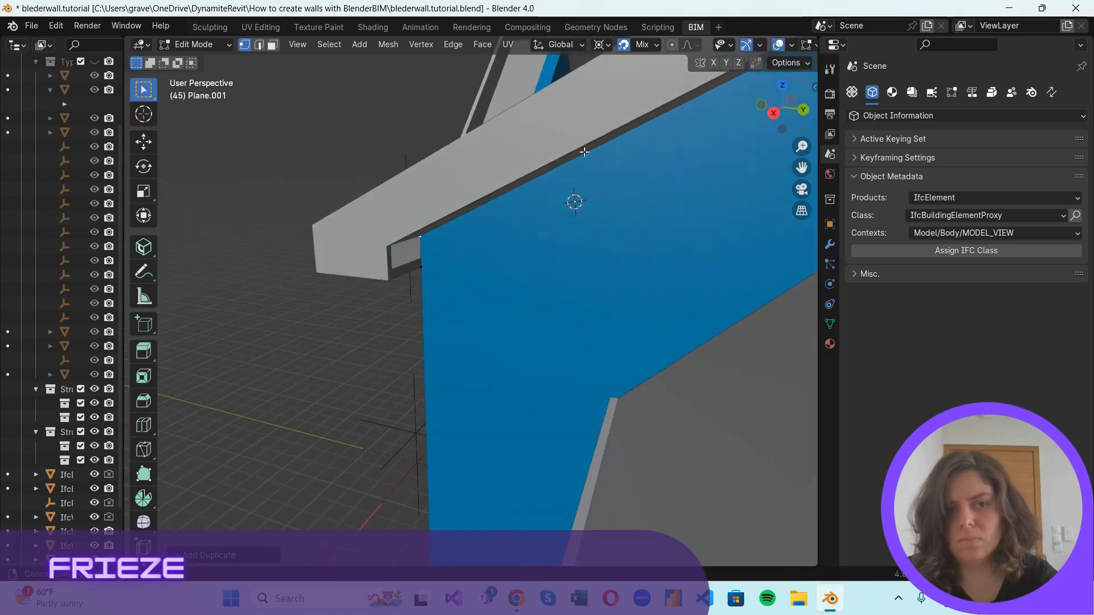
pyautogui.click(772, 111)
pyautogui.scroll(1, 515, 308)
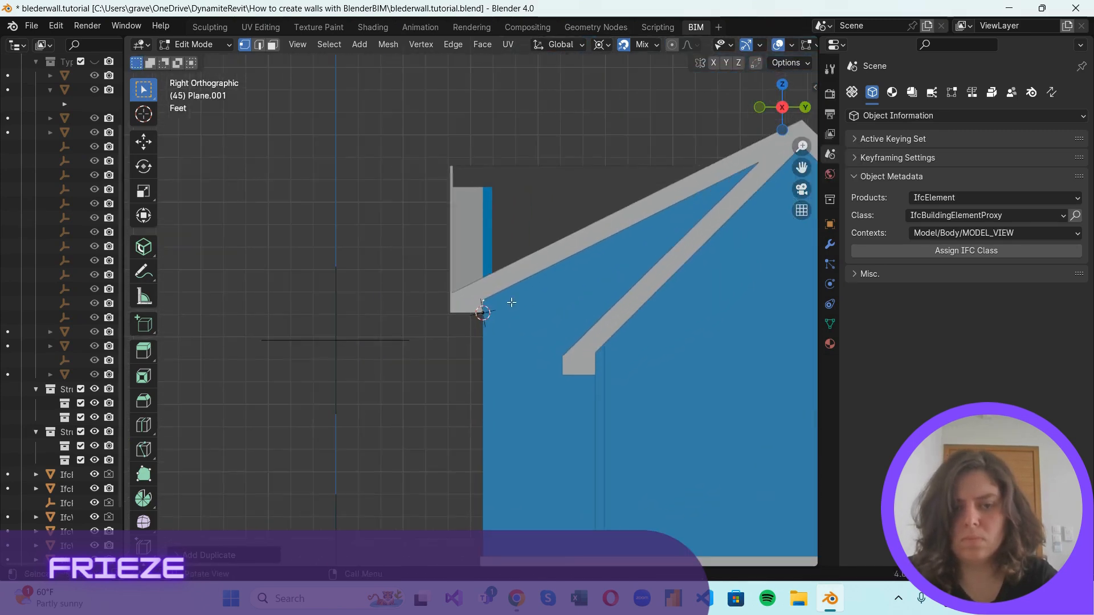
pyautogui.press('e')
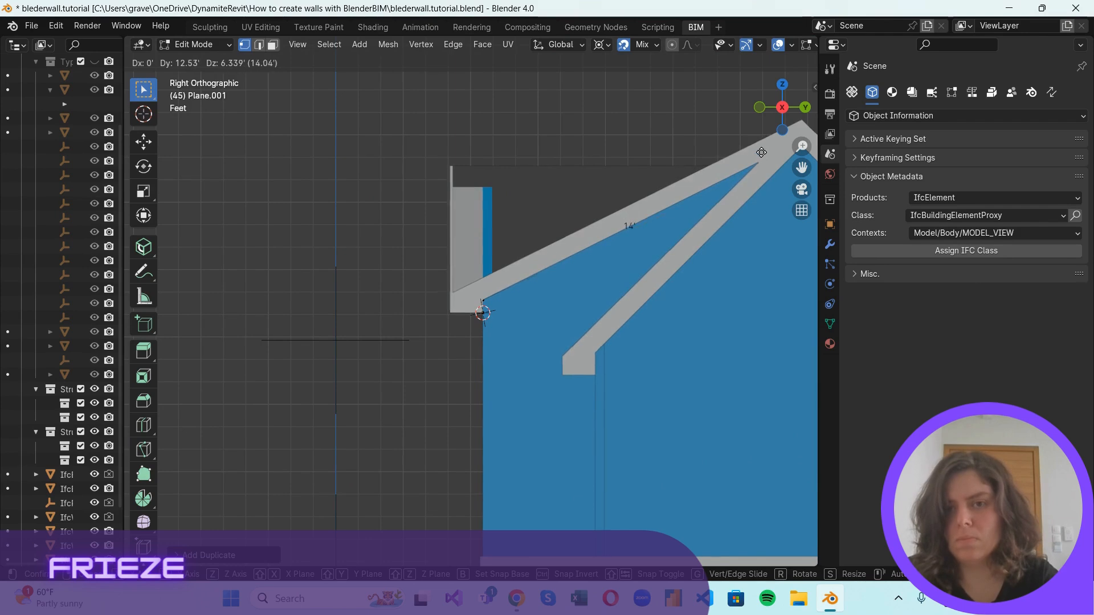
pyautogui.press('Escape')
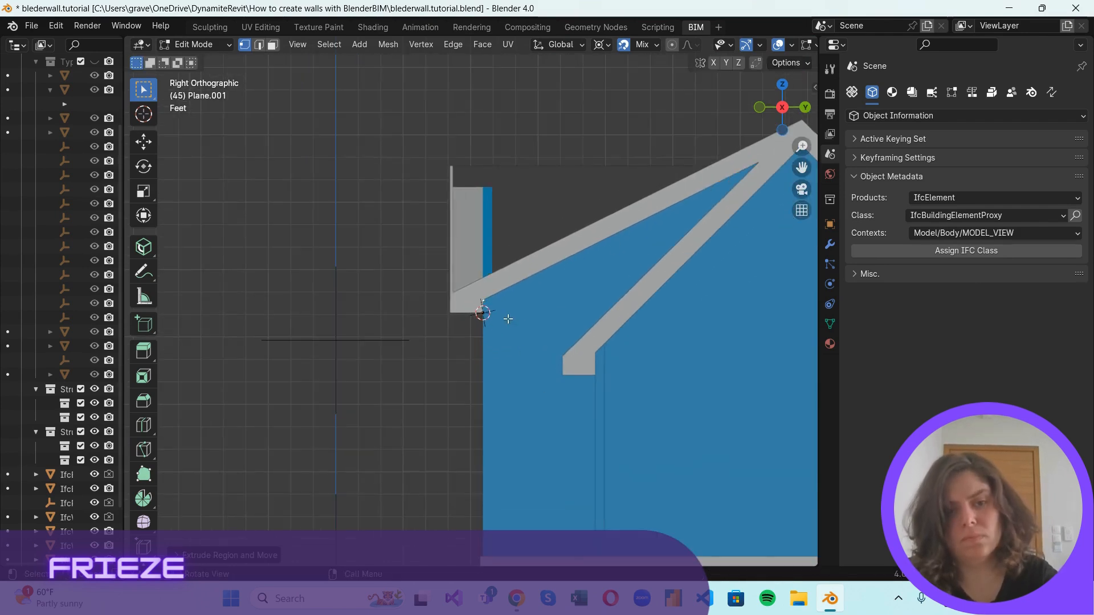
pyautogui.moveTo(819, 108); pyautogui.dragTo(932, 112)
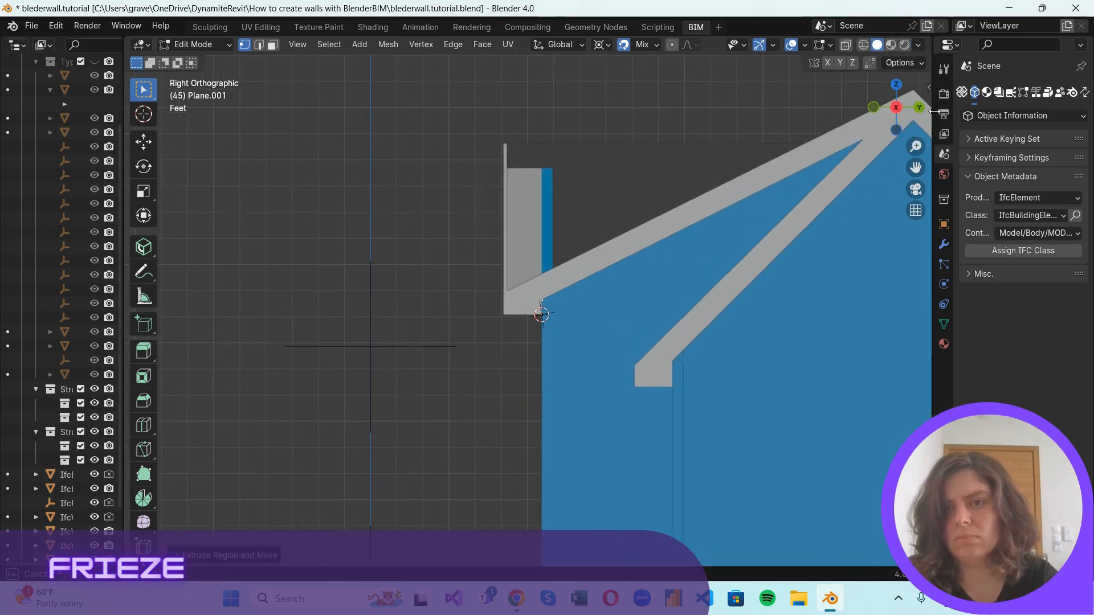
pyautogui.click(862, 46)
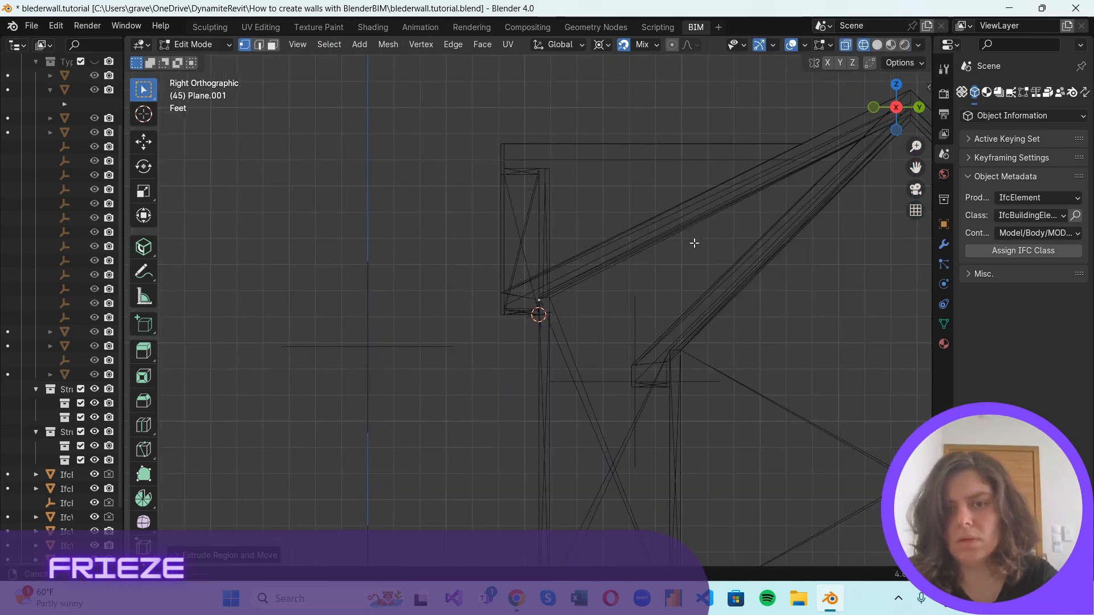
pyautogui.scroll(1, 821, 148)
pyautogui.keyDown('shift'); pyautogui.moveTo(820, 149); pyautogui.dragTo(701, 166, button='middle'); pyautogui.keyUp('shift')
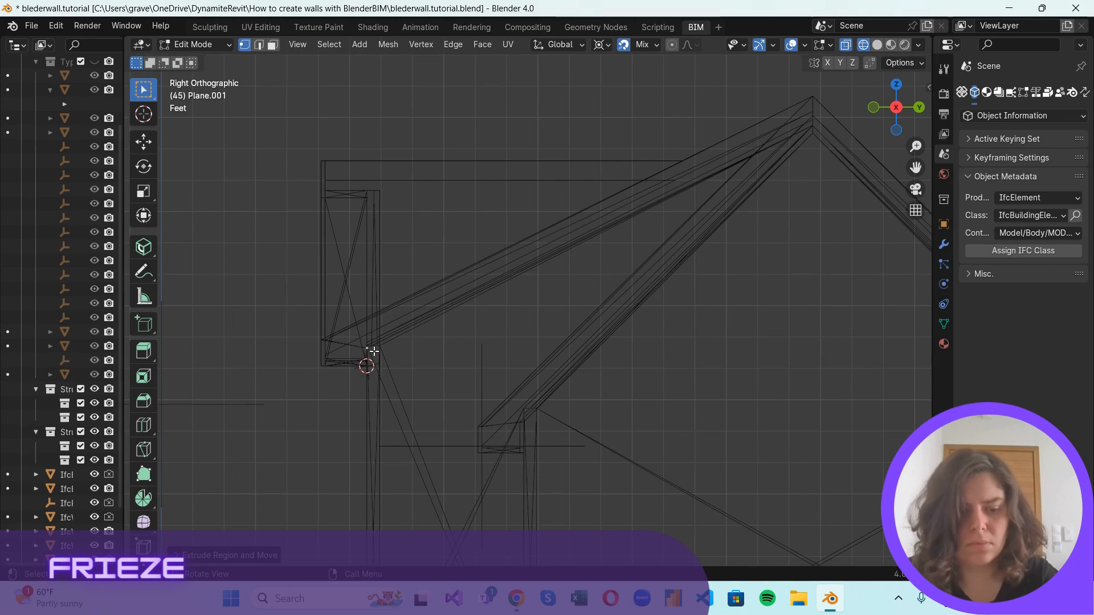
pyautogui.press('e')
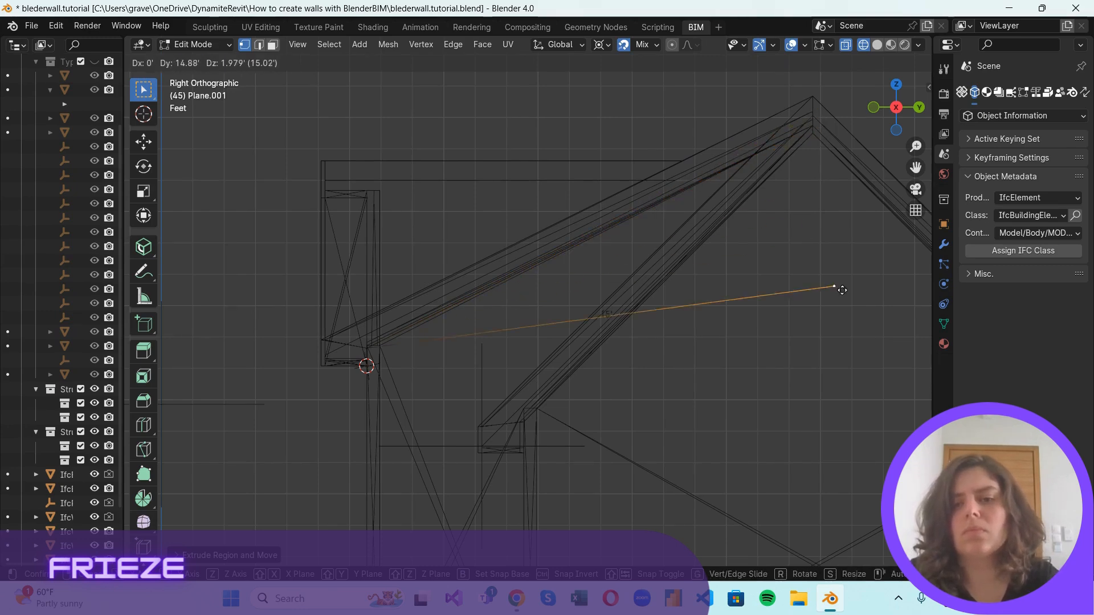
pyautogui.press('Escape')
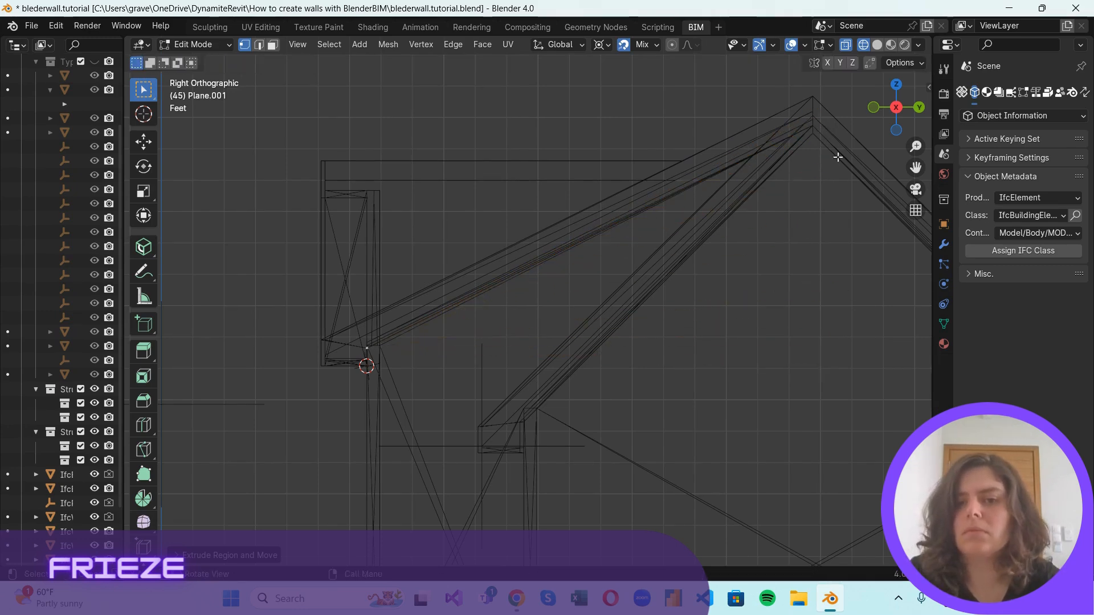
pyautogui.moveTo(896, 133); pyautogui.dragTo(788, 188)
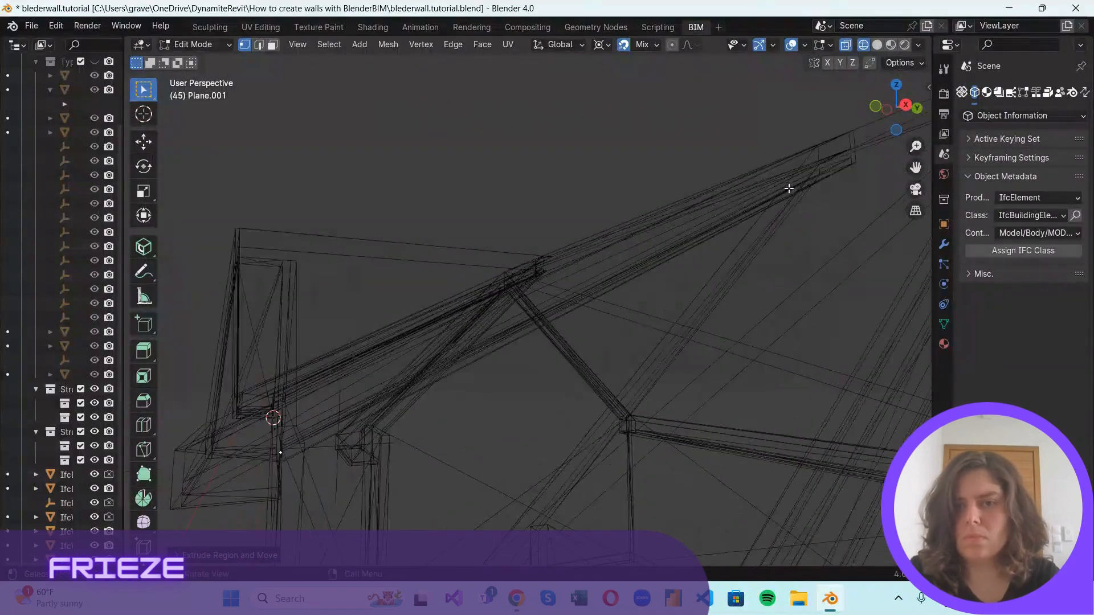
pyautogui.moveTo(903, 129); pyautogui.dragTo(851, 71)
pyautogui.hotkey('alt', 'z')
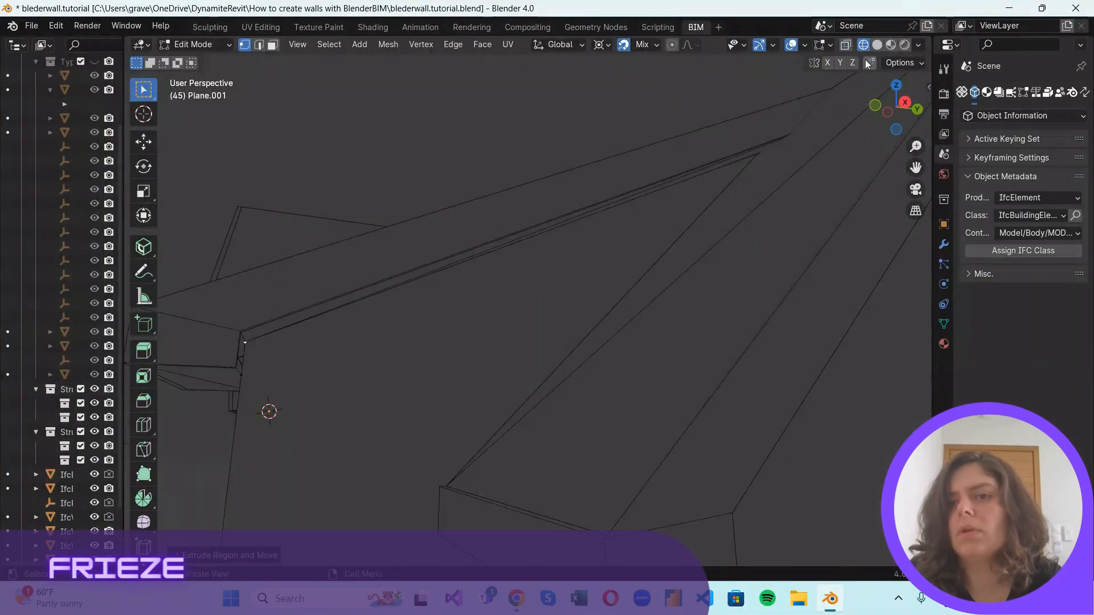
# Show the model in solid shading with X-ray and extrude the duplicated vertex up along the sloped side fascia's lower edge to its upper end.
pyautogui.click(877, 45)
pyautogui.click(846, 46)
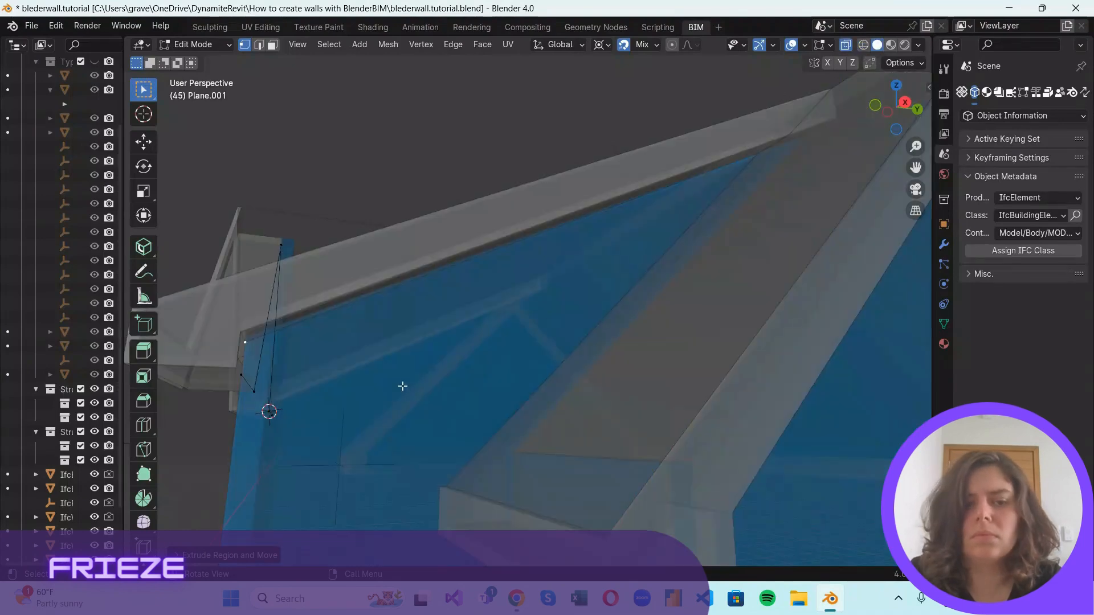
pyautogui.scroll(-4, 880, 144)
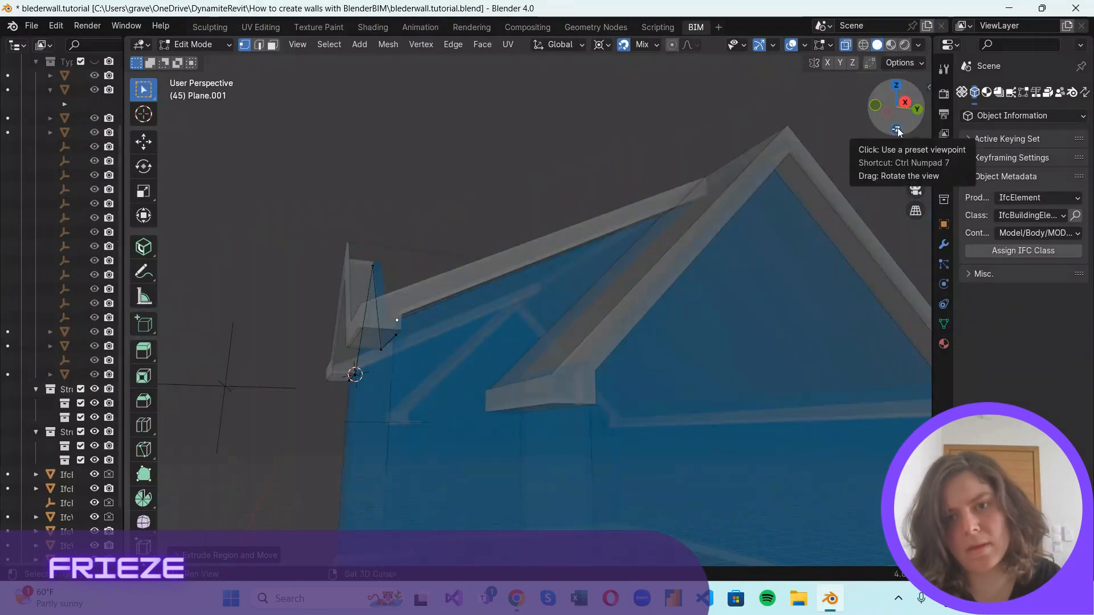
pyautogui.moveTo(895, 123); pyautogui.dragTo(900, 100)
pyautogui.scroll(2, 602, 185)
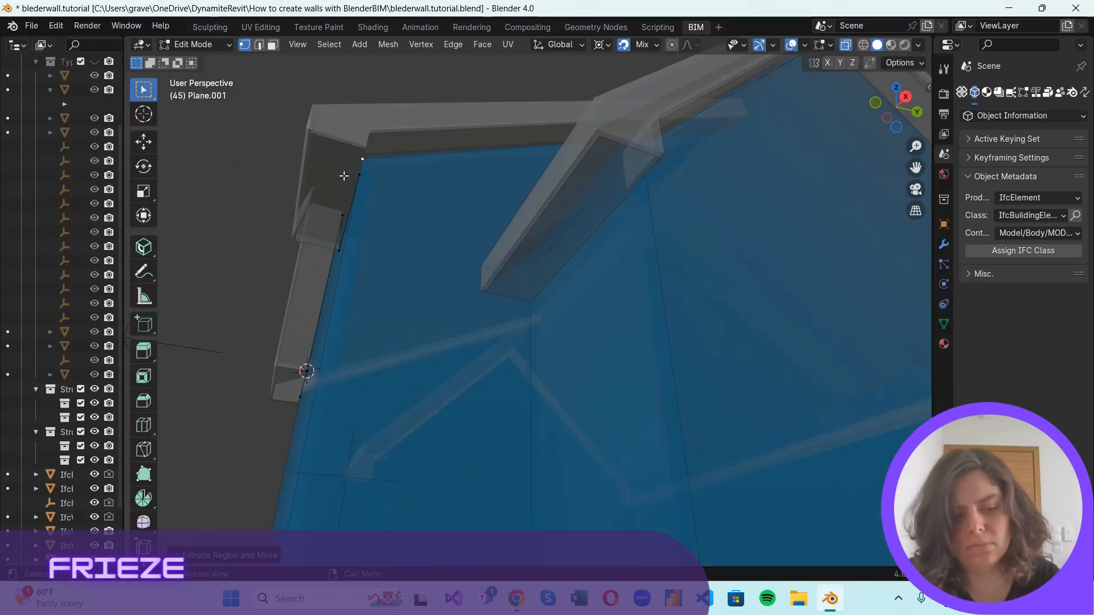
pyautogui.press('e')
pyautogui.click(728, 133)
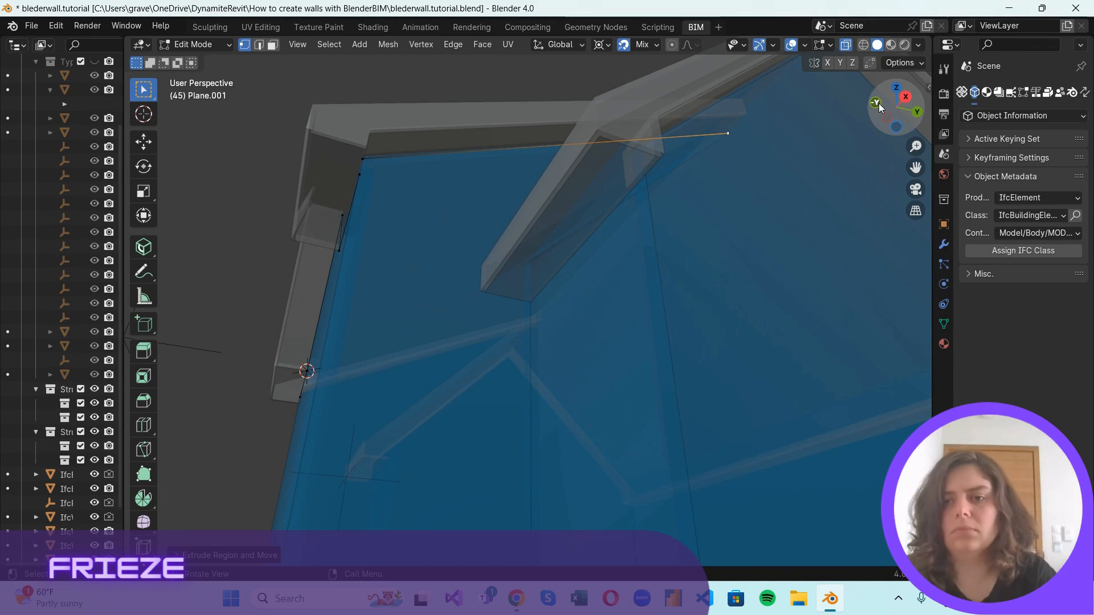
pyautogui.moveTo(880, 107); pyautogui.dragTo(865, 107)
pyautogui.moveTo(289, 203); pyautogui.dragTo(265, 210)
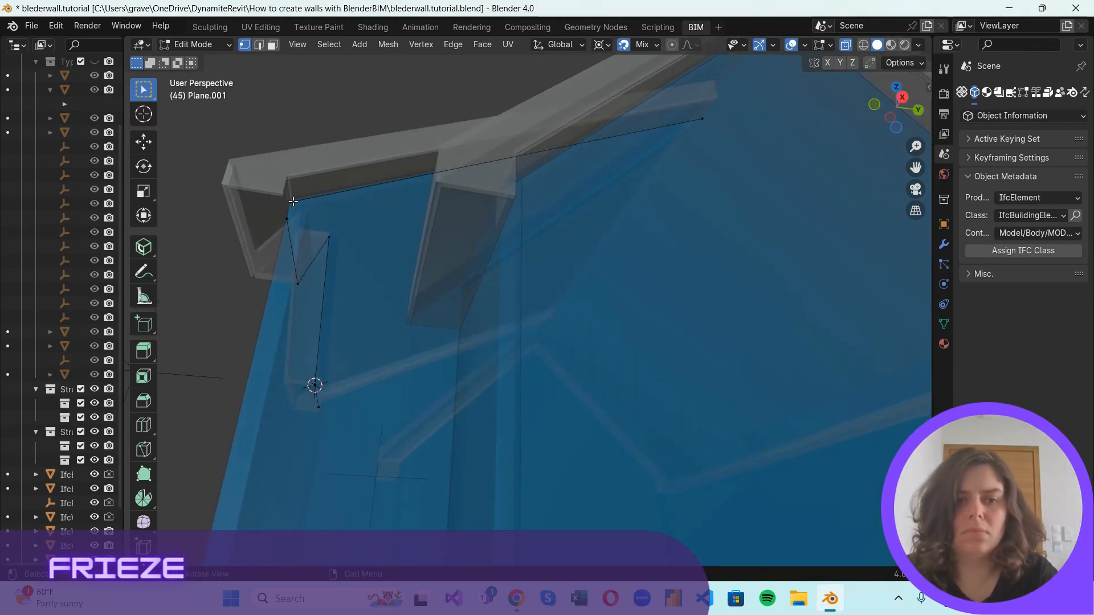
# Duplicate the frieze vertex, snap the copy to the wall corner under the large side gable's fascia, and turn off X-ray display.
pyautogui.press('g')
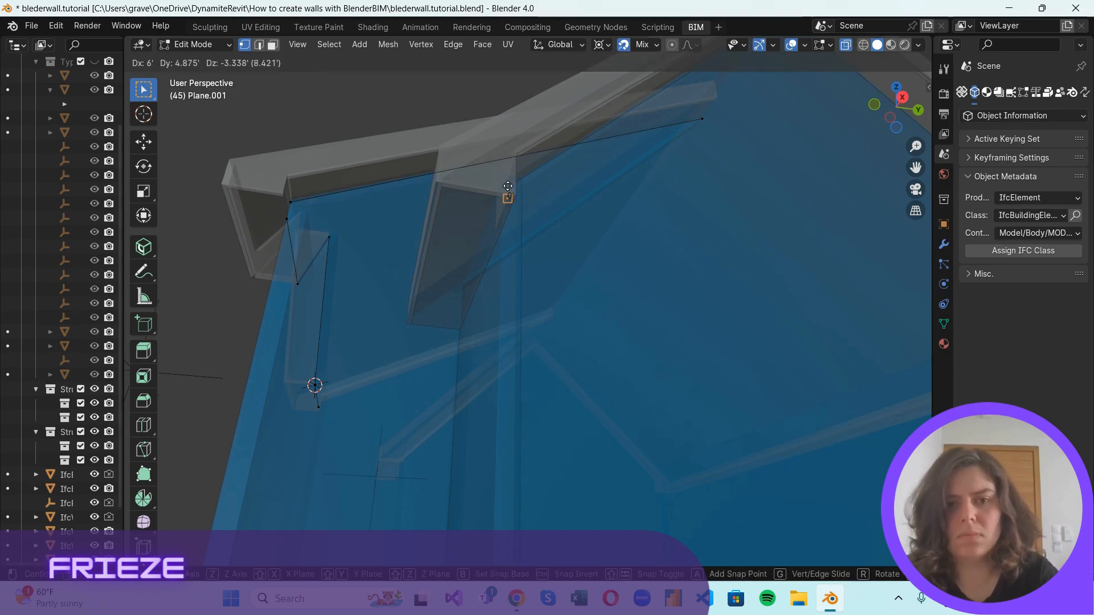
pyautogui.click(507, 190)
pyautogui.scroll(-4, 584, 228)
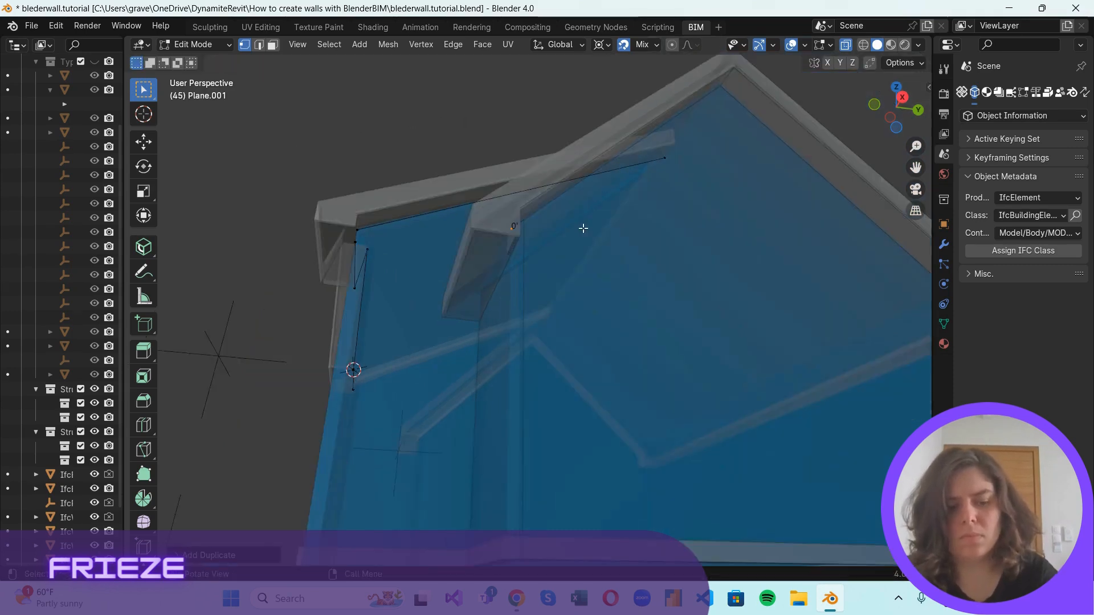
pyautogui.moveTo(897, 121); pyautogui.dragTo(881, 97)
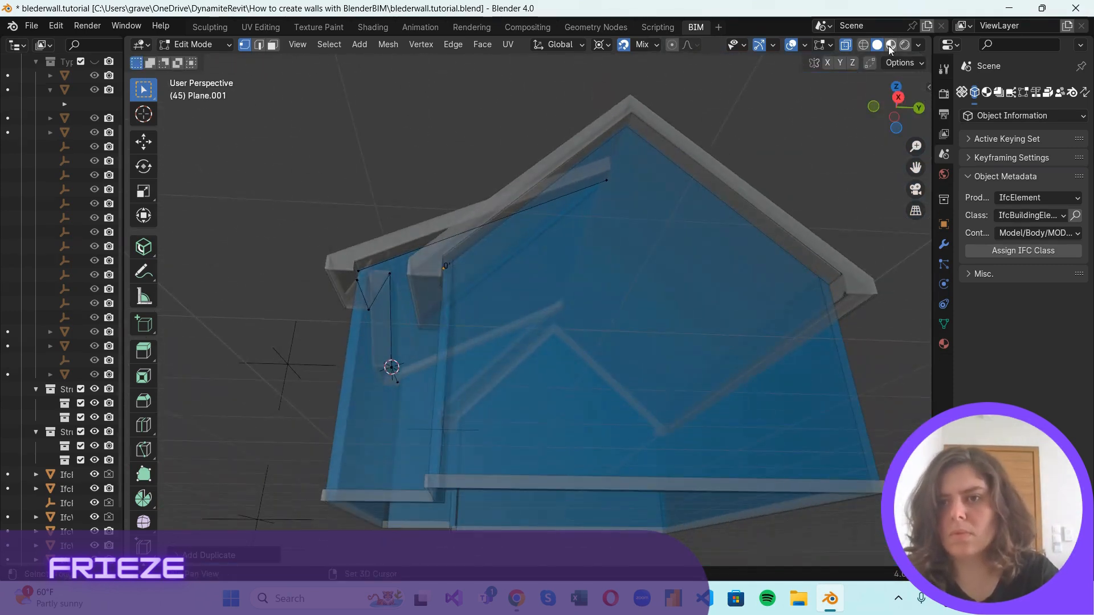
pyautogui.click(846, 44)
pyautogui.scroll(5, 481, 257)
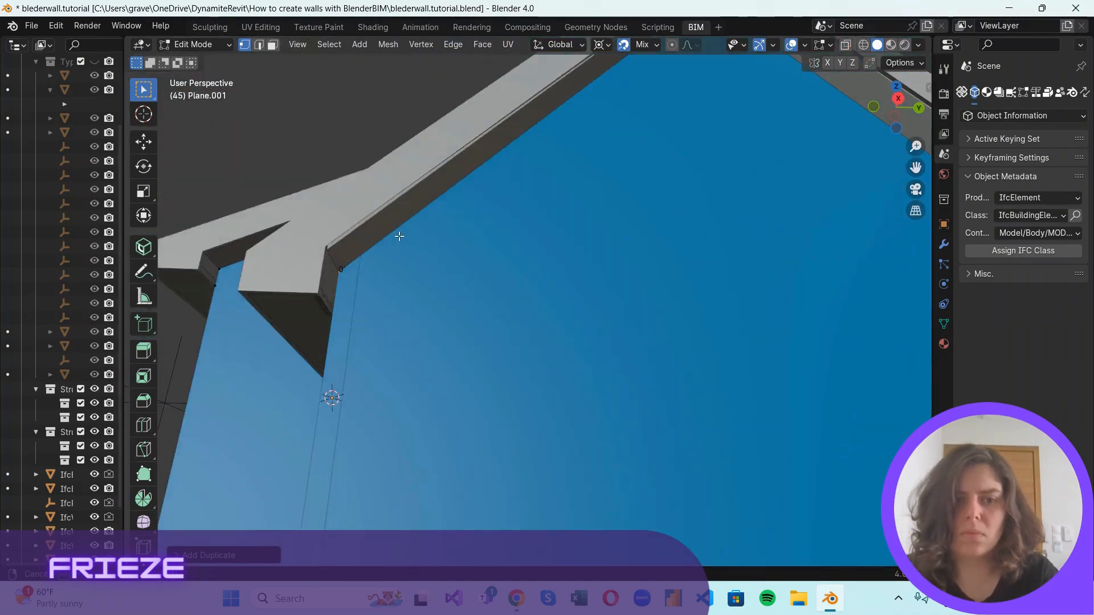
pyautogui.moveTo(498, 382); pyautogui.dragTo(486, 381, button='middle')
pyautogui.press('e')
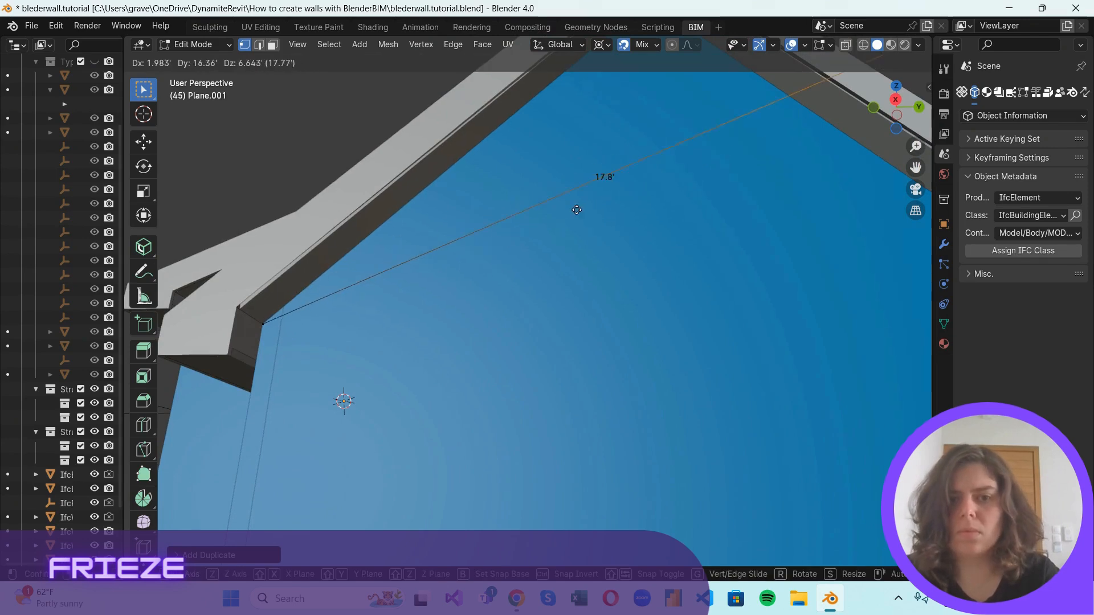
pyautogui.moveTo(694, 201); pyautogui.dragTo(655, 225, button='middle')
pyautogui.press('Escape')
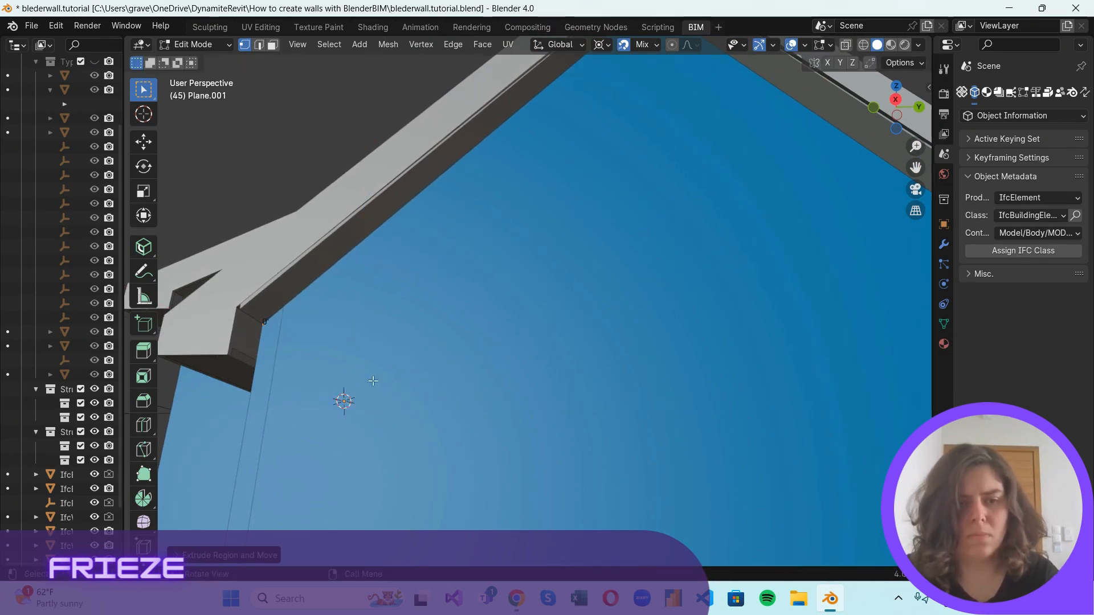
pyautogui.press('ctrl')
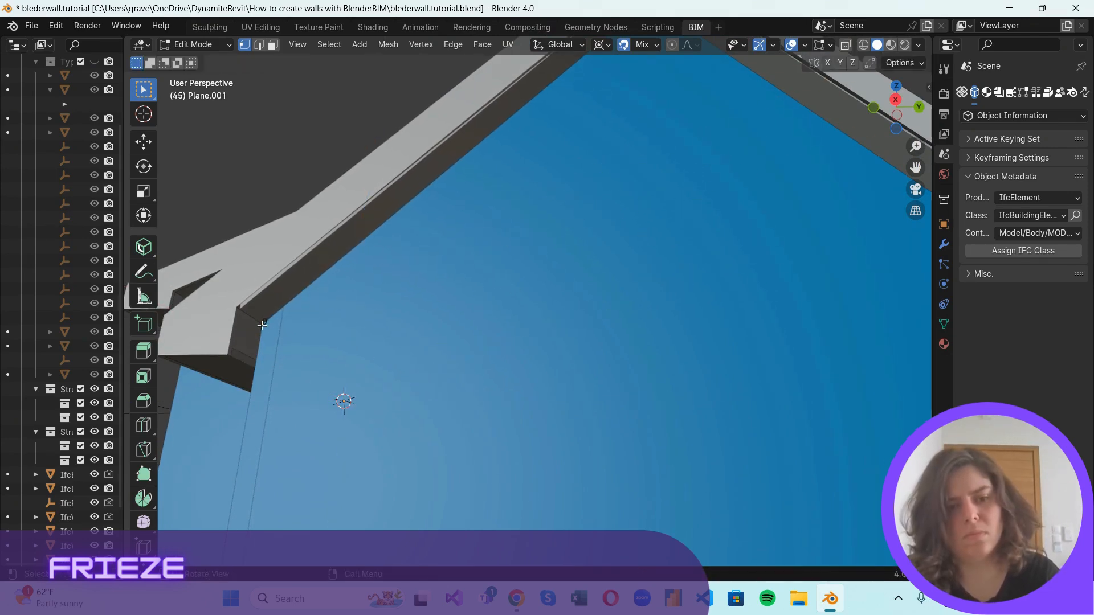
# Extrude the vertex to the large side gable's apex and, with snapping set to Vertex, down to the gable's opposite wall corner.
pyautogui.scroll(-6, 296, 361)
pyautogui.press('e')
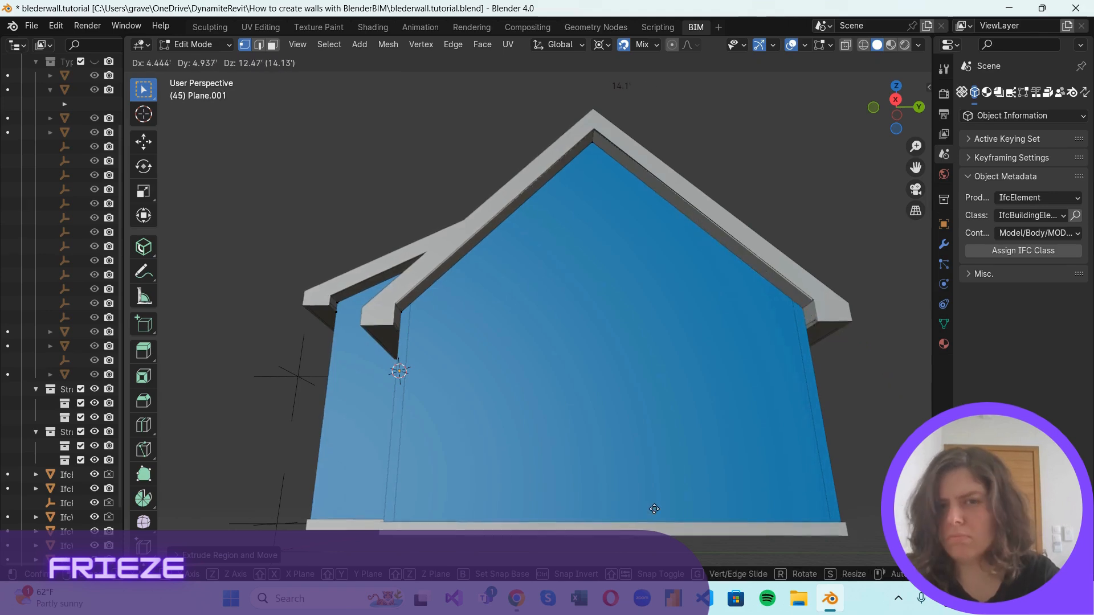
pyautogui.click(805, 315)
pyautogui.click(649, 45)
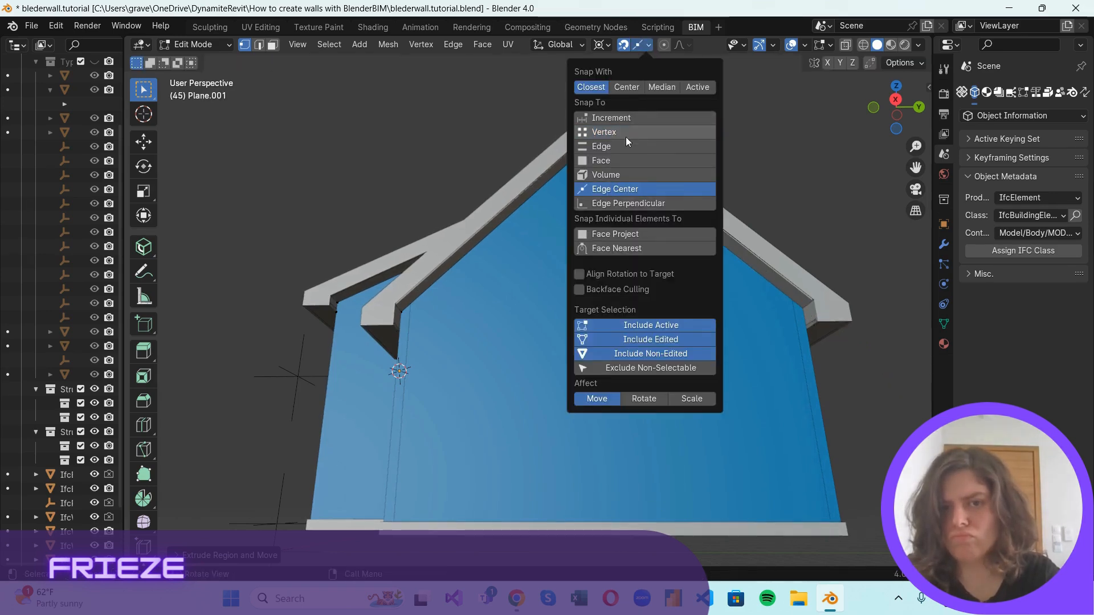
pyautogui.click(625, 135)
pyautogui.press('g')
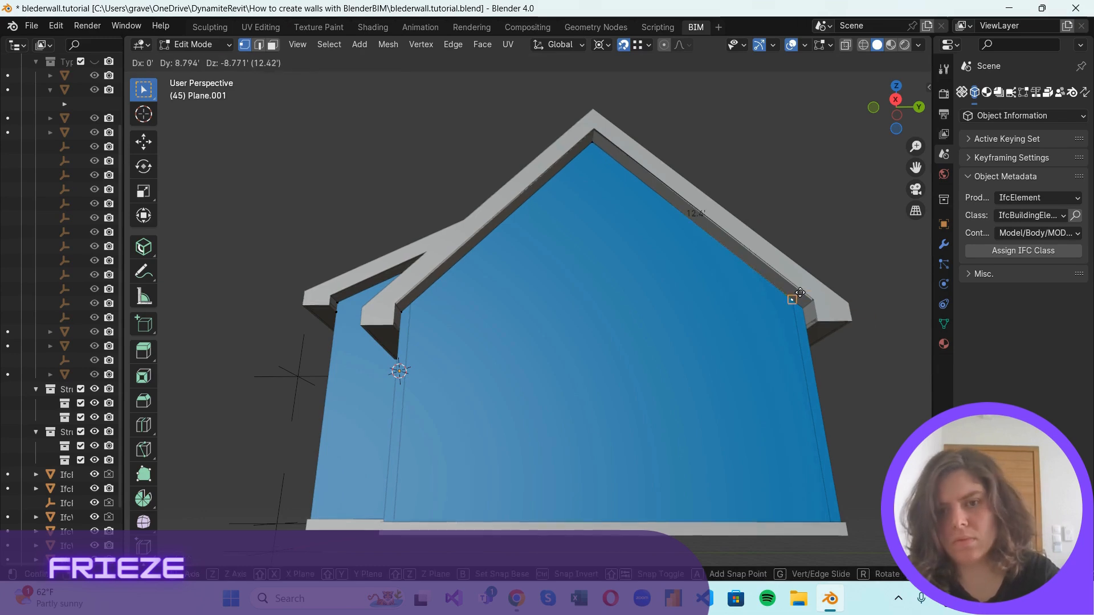
pyautogui.click(804, 313)
# On the opposite side of the house, duplicate the frieze vertex and snap the copy to the wall corner under the sloped side fascia.
pyautogui.scroll(-2, 706, 268)
pyautogui.moveTo(878, 108); pyautogui.dragTo(349, 96)
pyautogui.scroll(4, 730, 291)
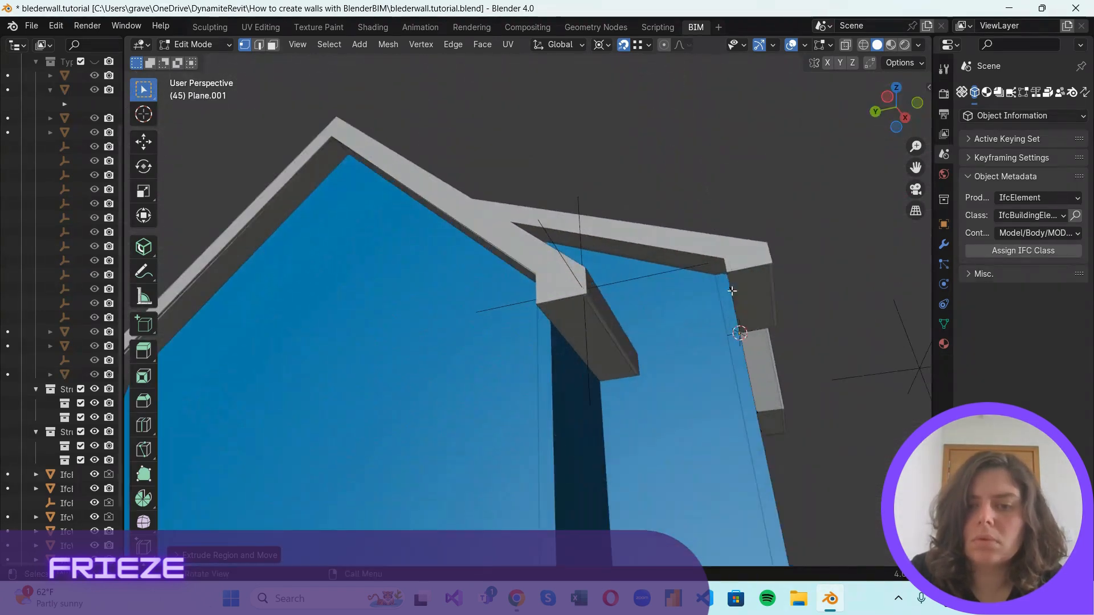
pyautogui.moveTo(824, 293); pyautogui.dragTo(799, 314, button='middle')
pyautogui.scroll(3, 887, 343)
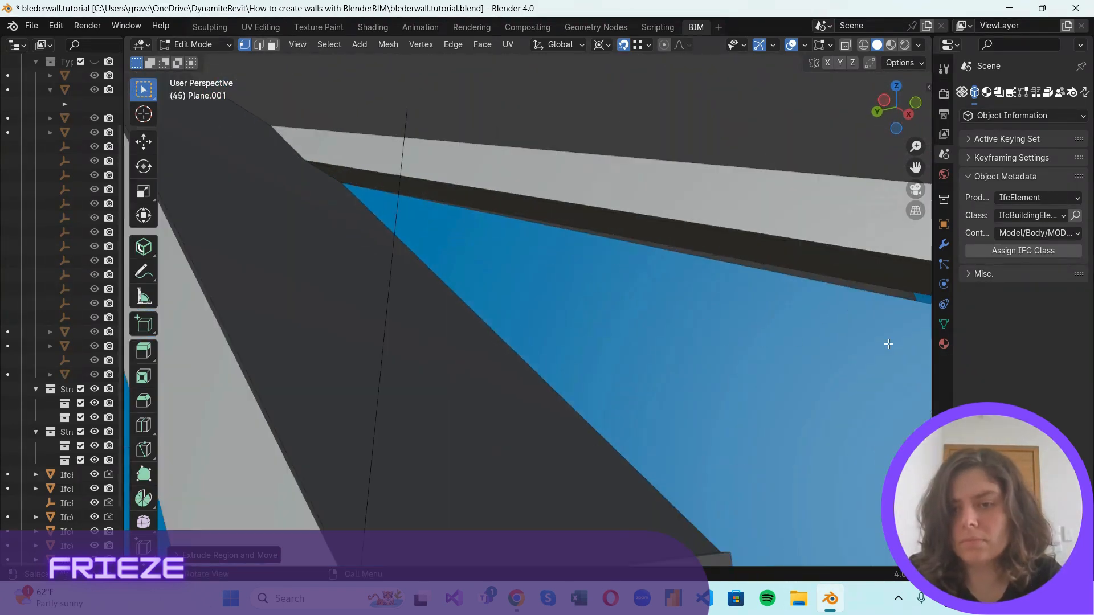
pyautogui.scroll(-1, 863, 347)
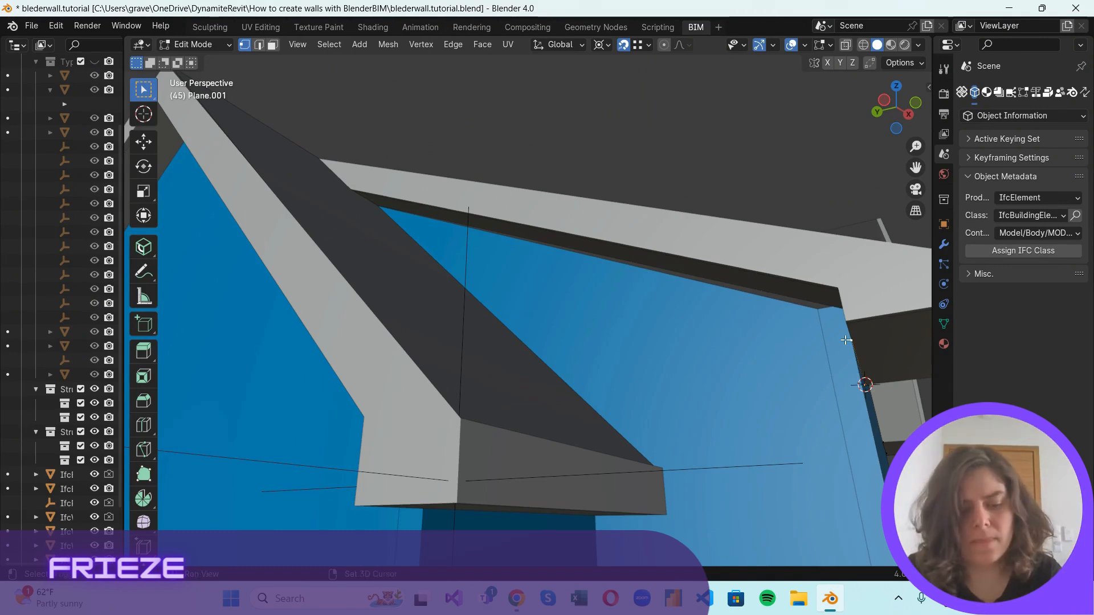
pyautogui.press('g')
pyautogui.click(841, 308)
# With X-ray display on, extrude the duplicated vertex up along the opposite side's sloped fascia to its upper end.
pyautogui.moveTo(883, 111); pyautogui.dragTo(748, 267)
pyautogui.click(845, 45)
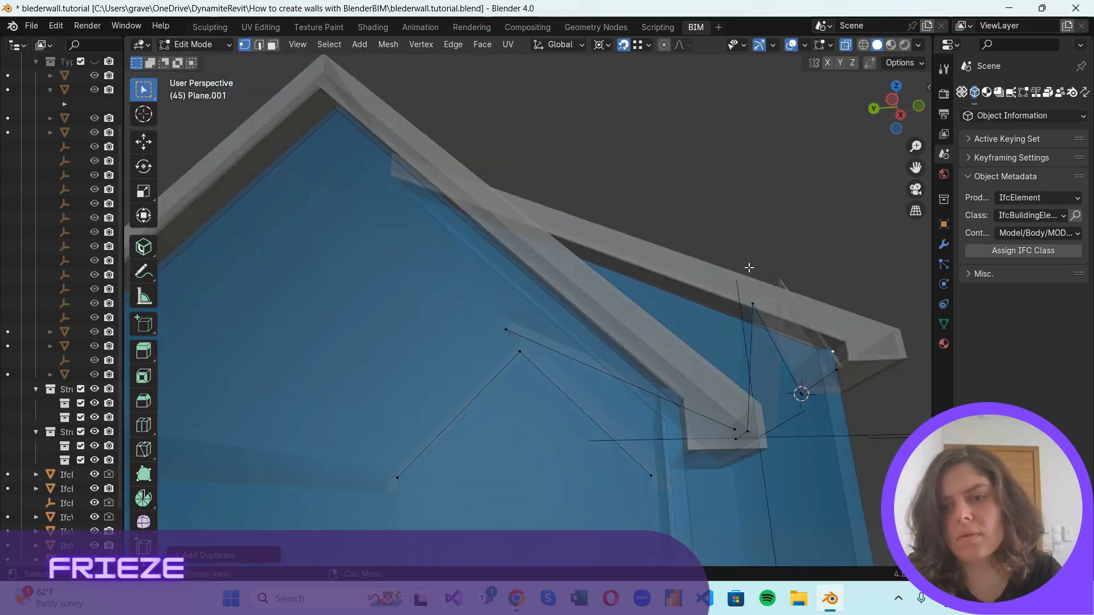
pyautogui.click(834, 355)
pyautogui.press('e')
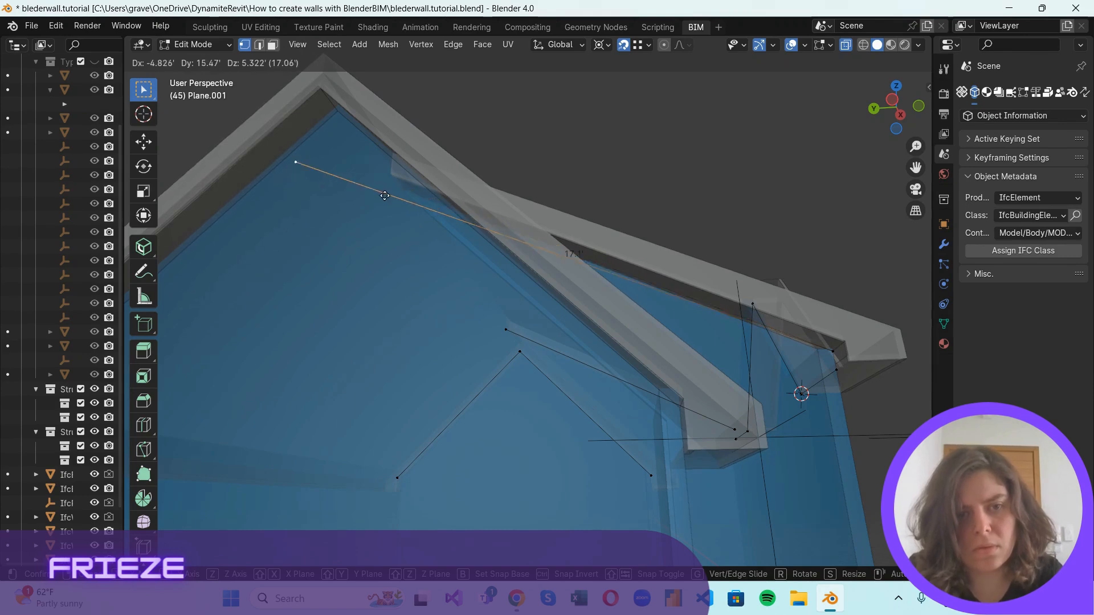
pyautogui.click(460, 249)
pyautogui.scroll(4, 639, 313)
pyautogui.scroll(-8, 641, 312)
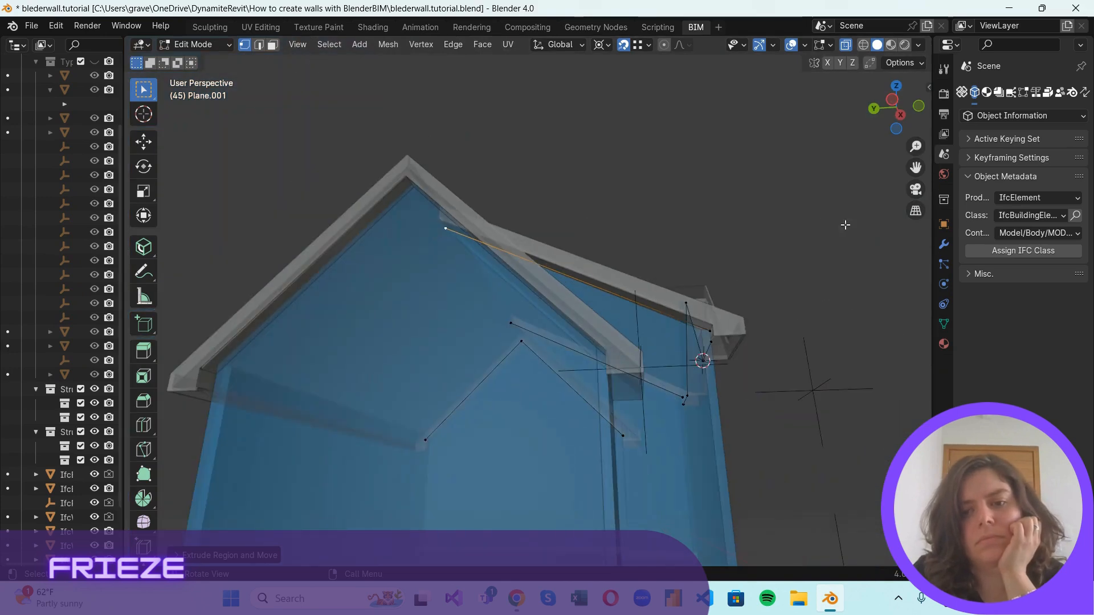
# Return to solid shading without X-ray and snap a duplicate of the frieze vertex to the wall corner under the opposite large gable's fascia.
pyautogui.moveTo(900, 102); pyautogui.dragTo(860, 108)
pyautogui.scroll(2, 657, 221)
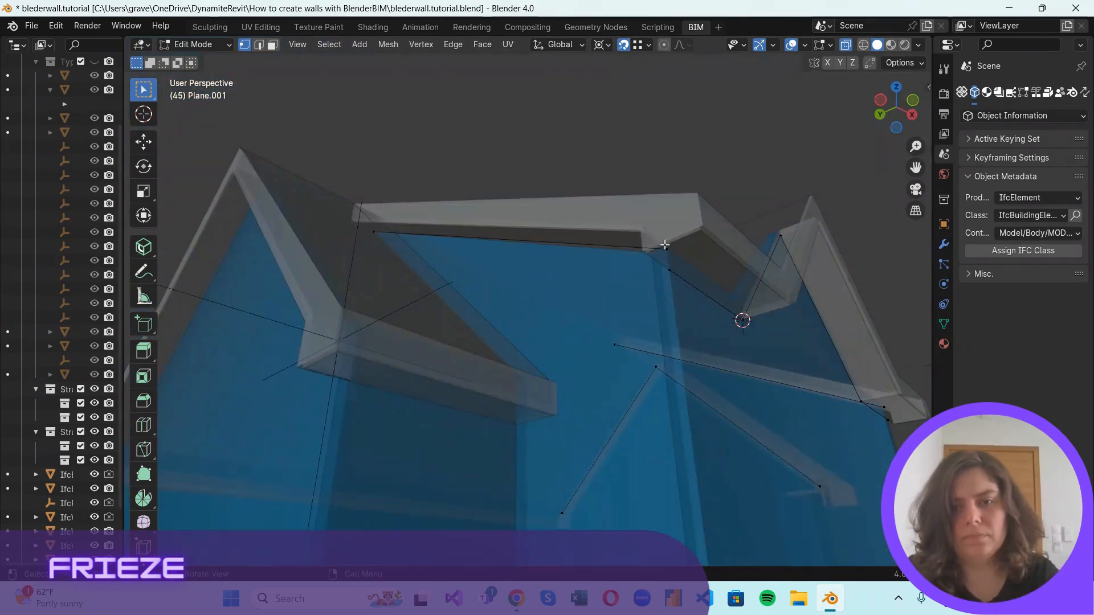
pyautogui.click(863, 45)
pyautogui.click(876, 46)
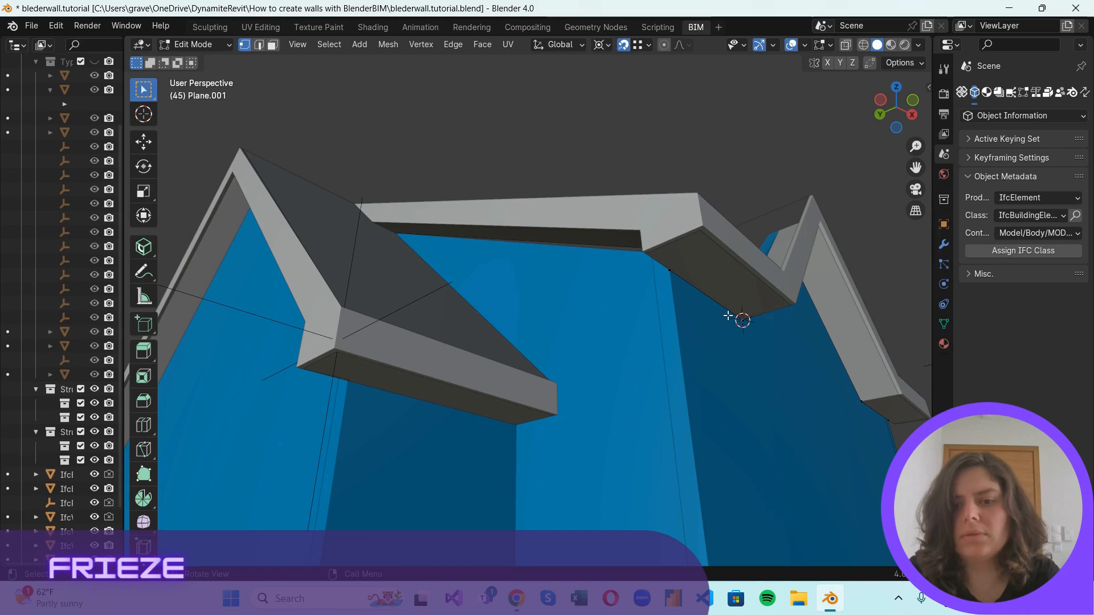
pyautogui.moveTo(885, 107); pyautogui.dragTo(929, 94)
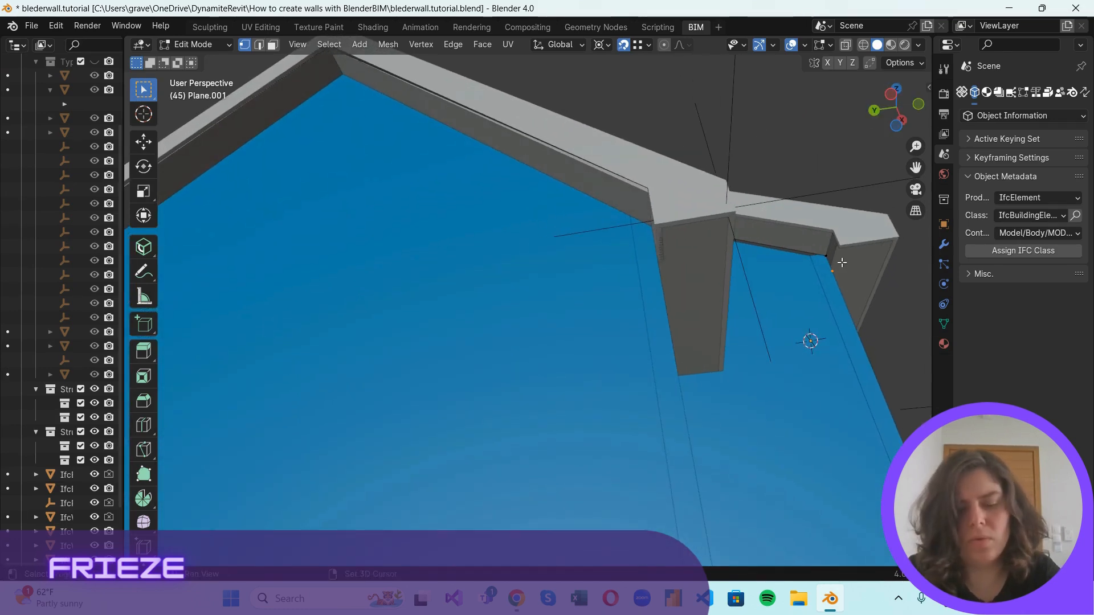
pyautogui.press('g')
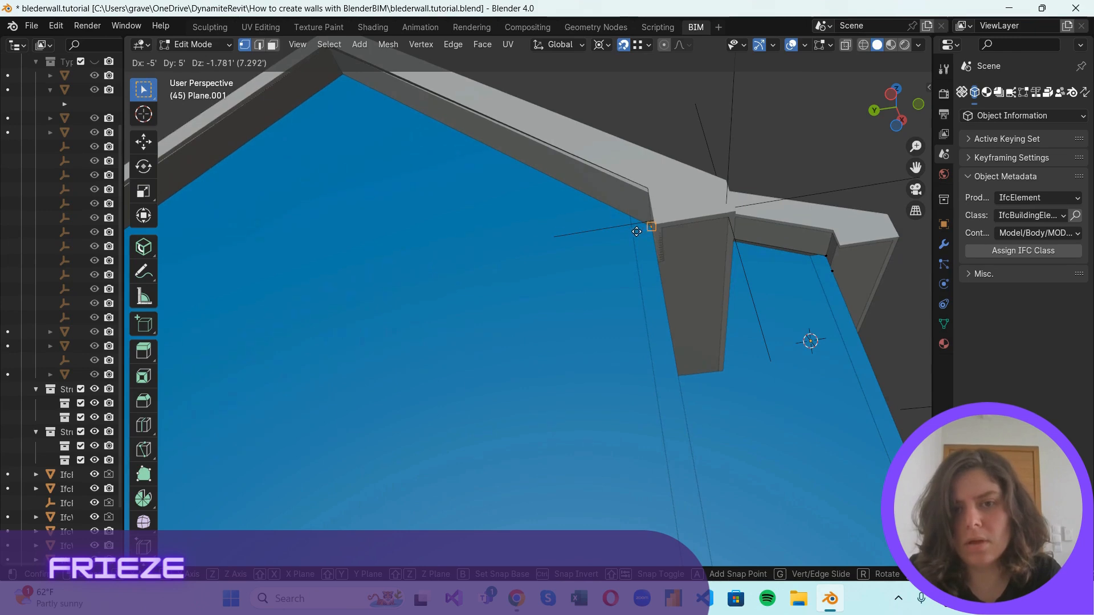
pyautogui.click(636, 231)
# Extrude the duplicated vertex up to the opposite large gable's apex and down to the wall corner at its far end.
pyautogui.moveTo(872, 112); pyautogui.dragTo(890, 126)
pyautogui.scroll(-2, 710, 328)
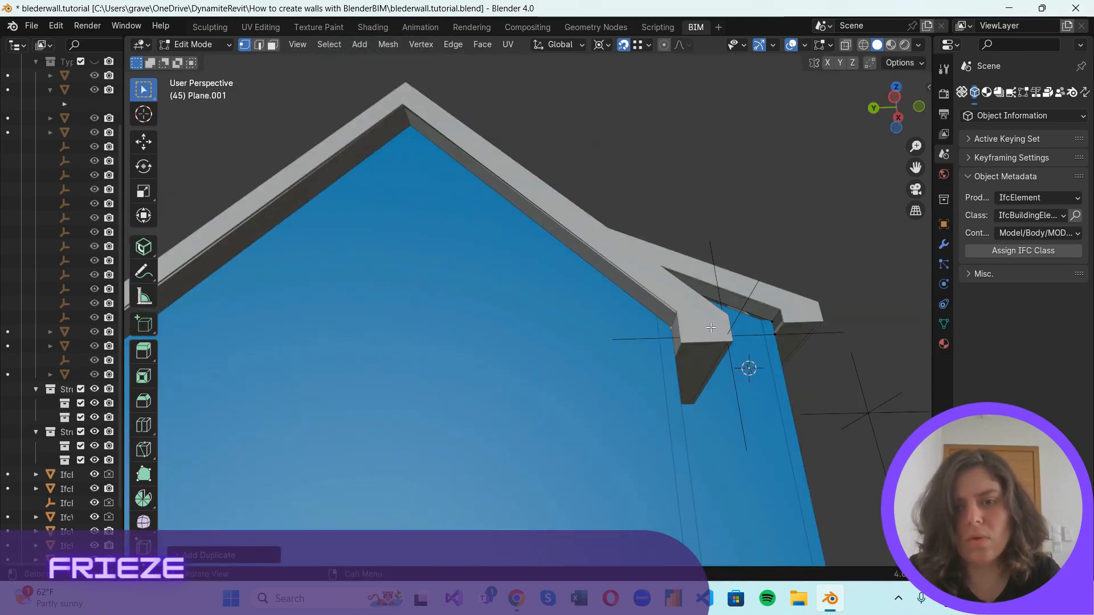
pyautogui.press('e')
pyautogui.click(396, 127)
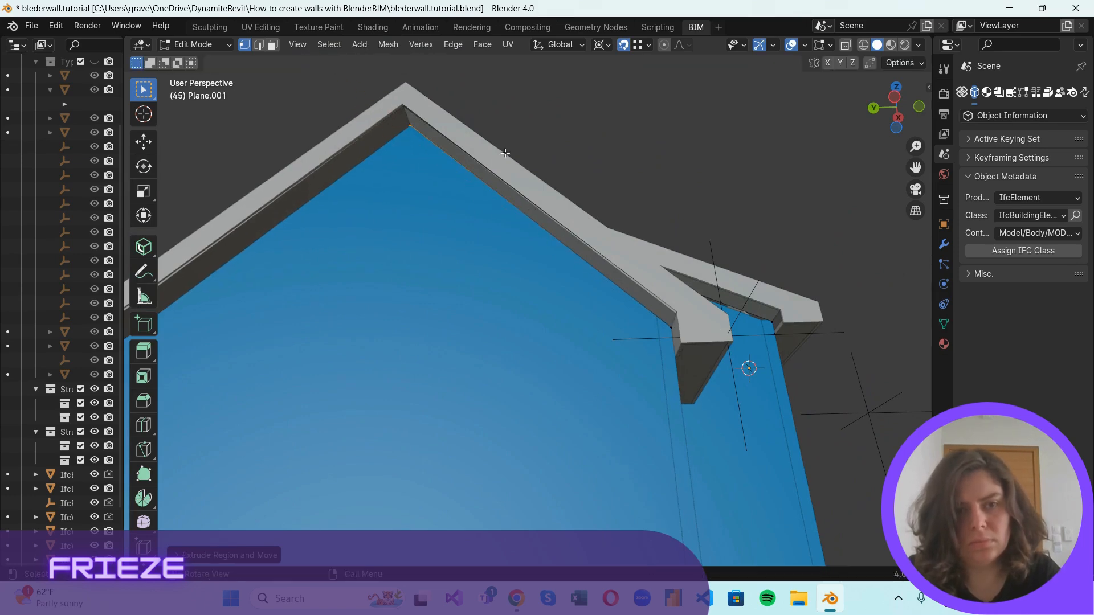
pyautogui.scroll(-2, 415, 249)
pyautogui.press('e')
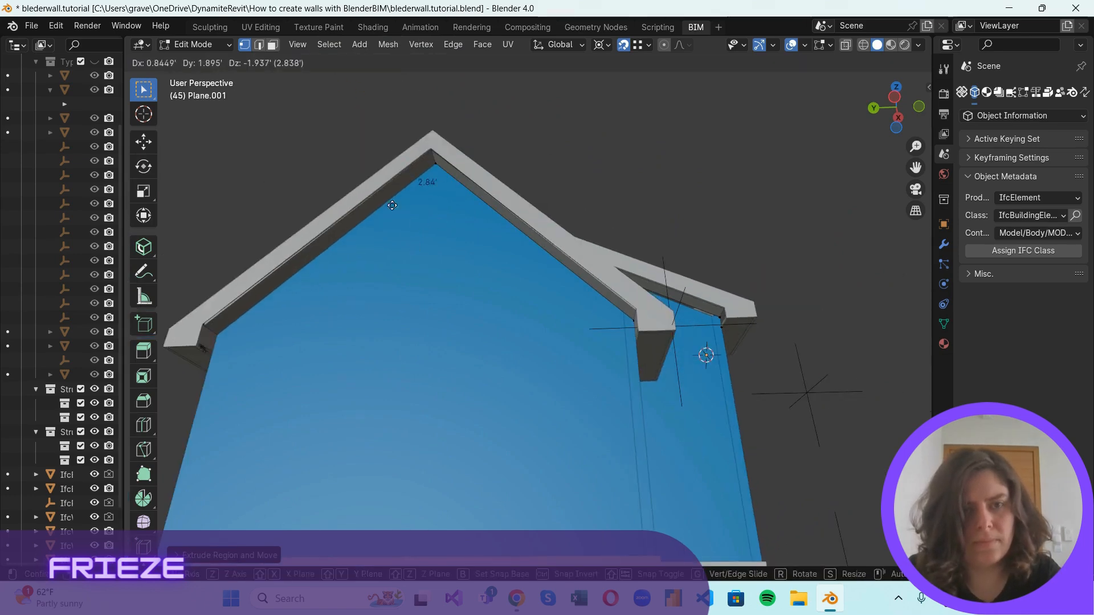
pyautogui.click(216, 335)
# Select all the frieze outline edges in edge select mode and show the model in the front view.
pyautogui.scroll(-1, 680, 285)
pyautogui.scroll(2, 680, 285)
pyautogui.moveTo(791, 313); pyautogui.dragTo(654, 310, button='middle')
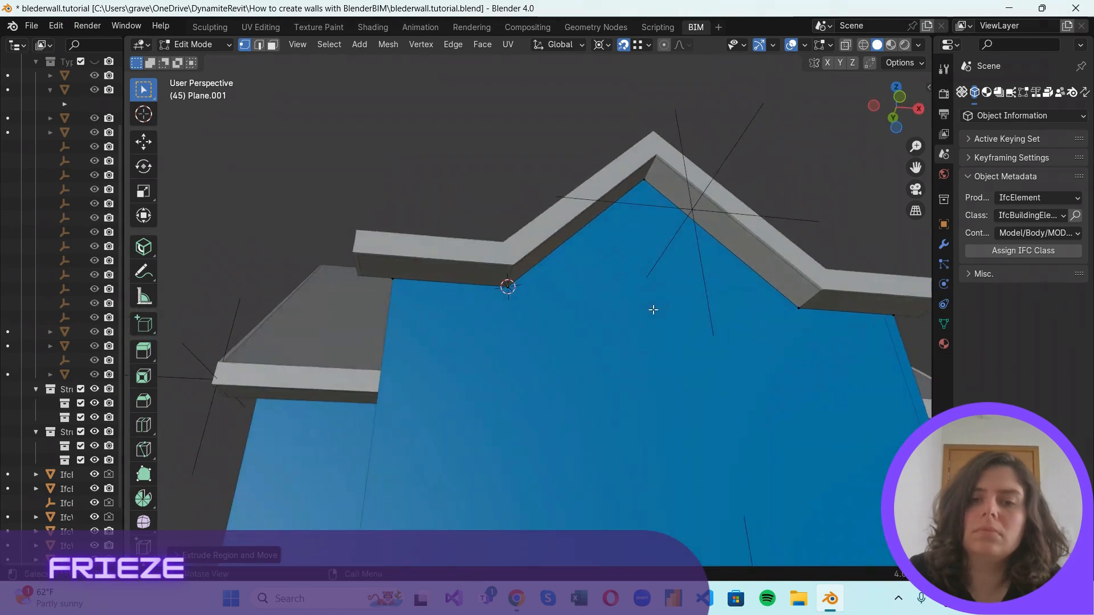
pyautogui.click(259, 44)
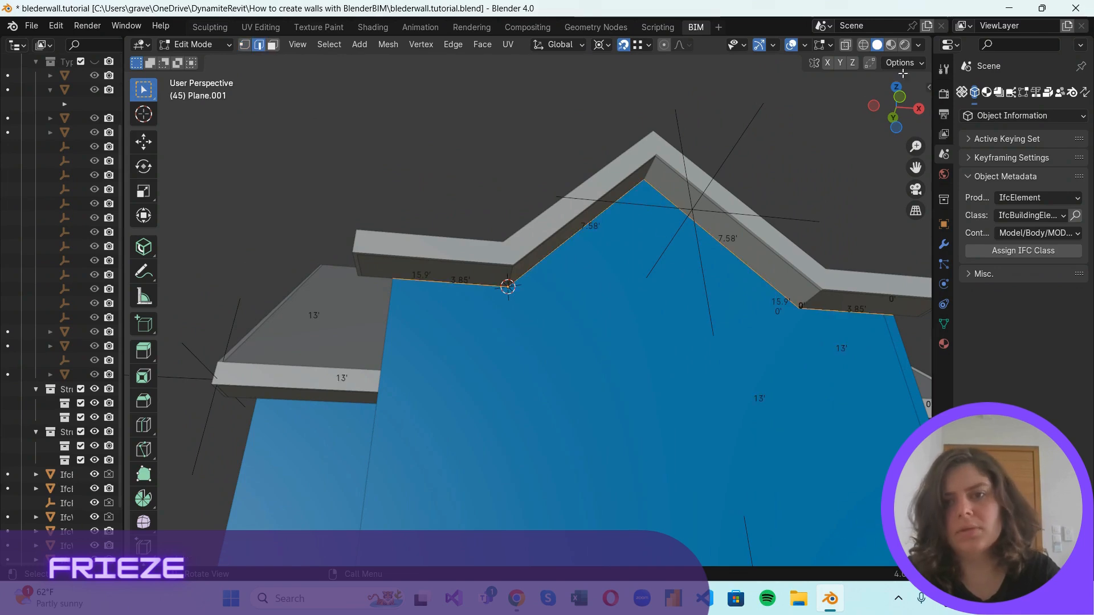
pyautogui.click(900, 96)
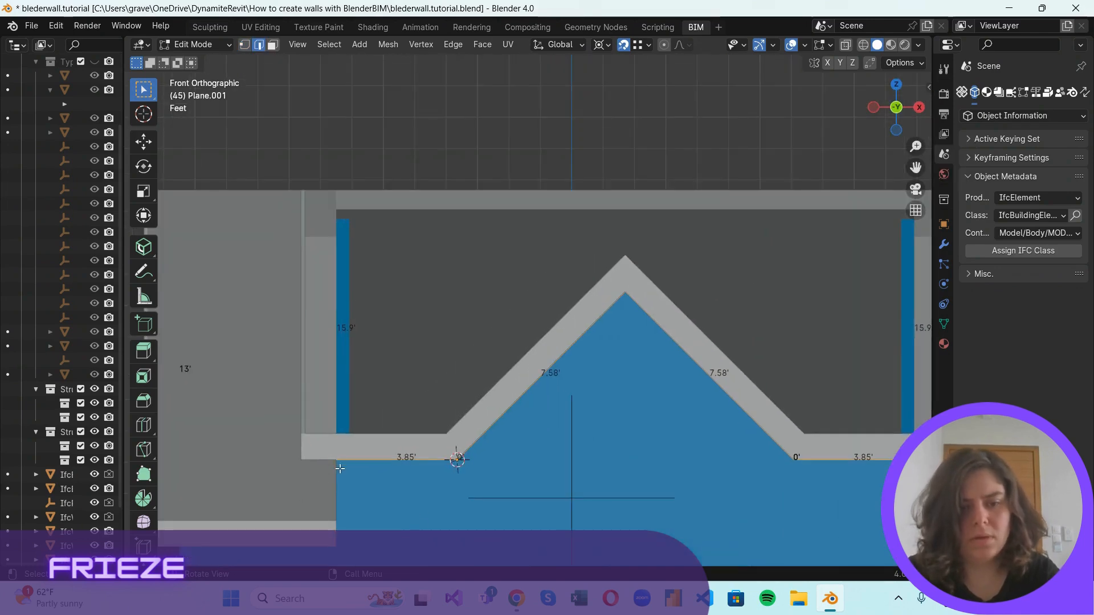
# Try to extrude the frieze outline edges by 0.55 ft along the Z axis.
pyautogui.press('e')
pyautogui.press('z')
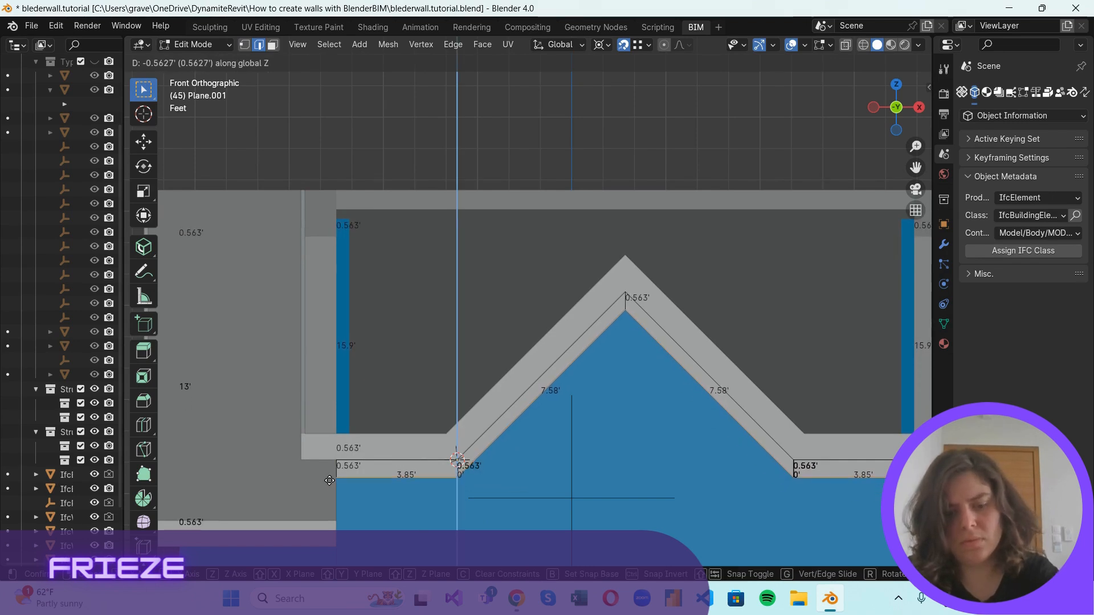
pyautogui.write('0')
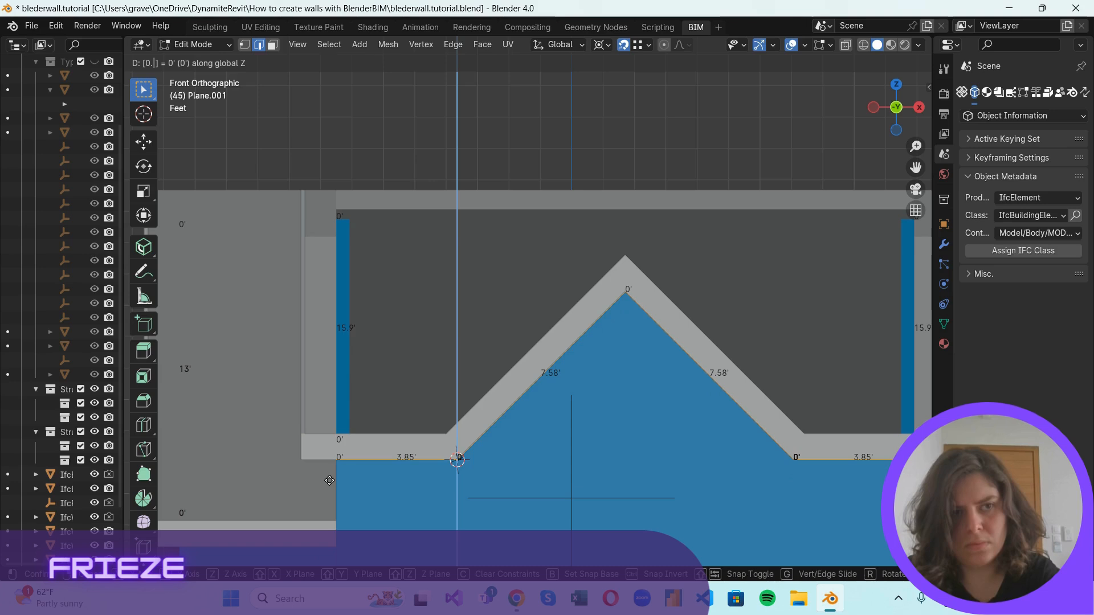
pyautogui.write('.55')
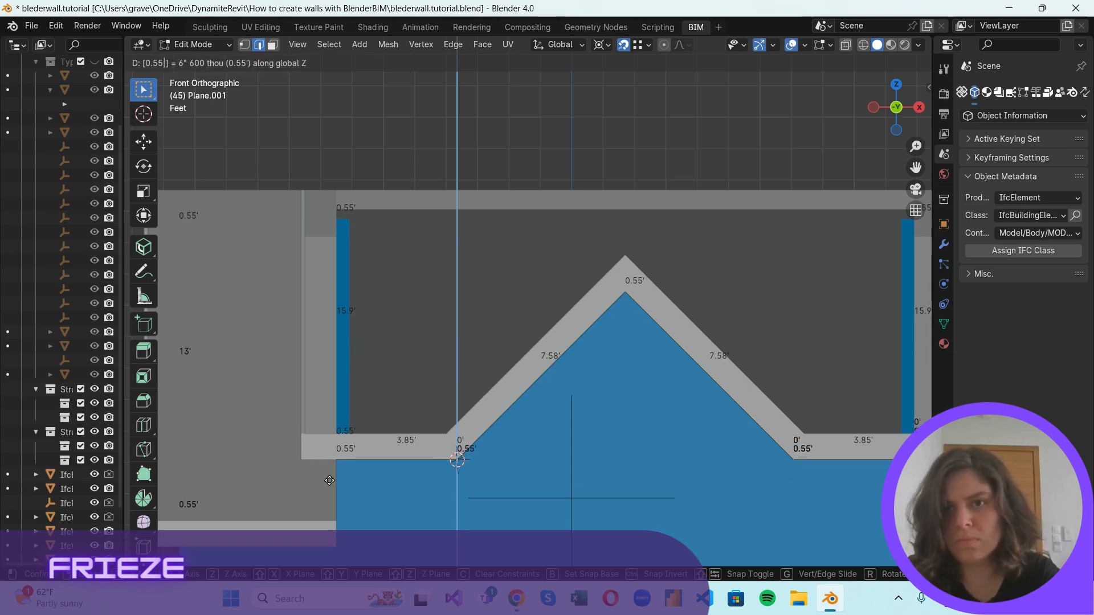
pyautogui.press('Return')
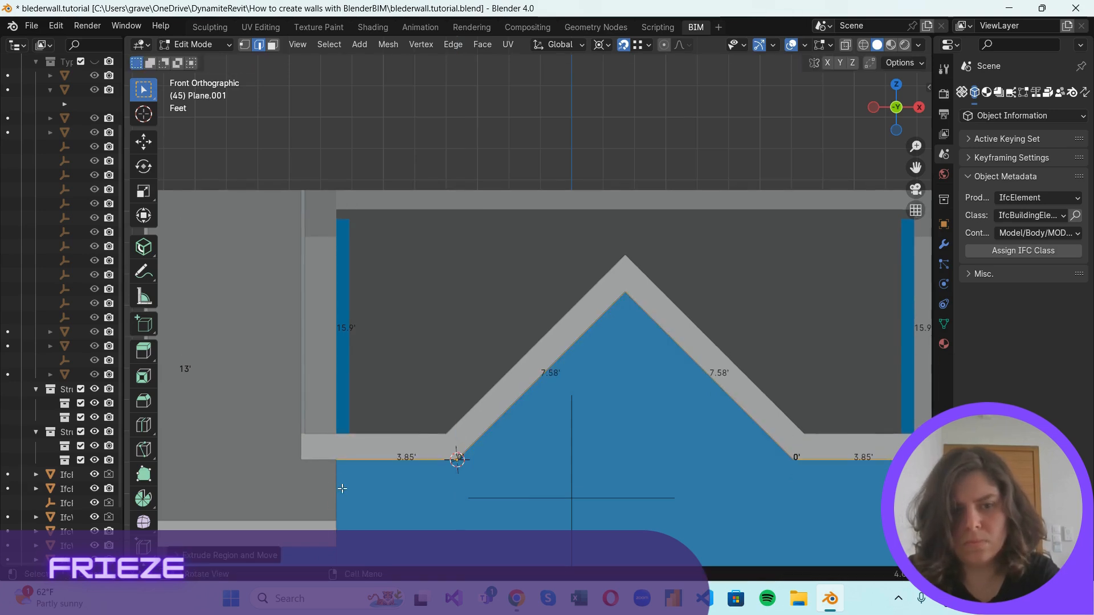
# Extrude the frieze outline edges by -0.55 ft along the Z axis, forming the frieze band below the fascia.
pyautogui.press('e')
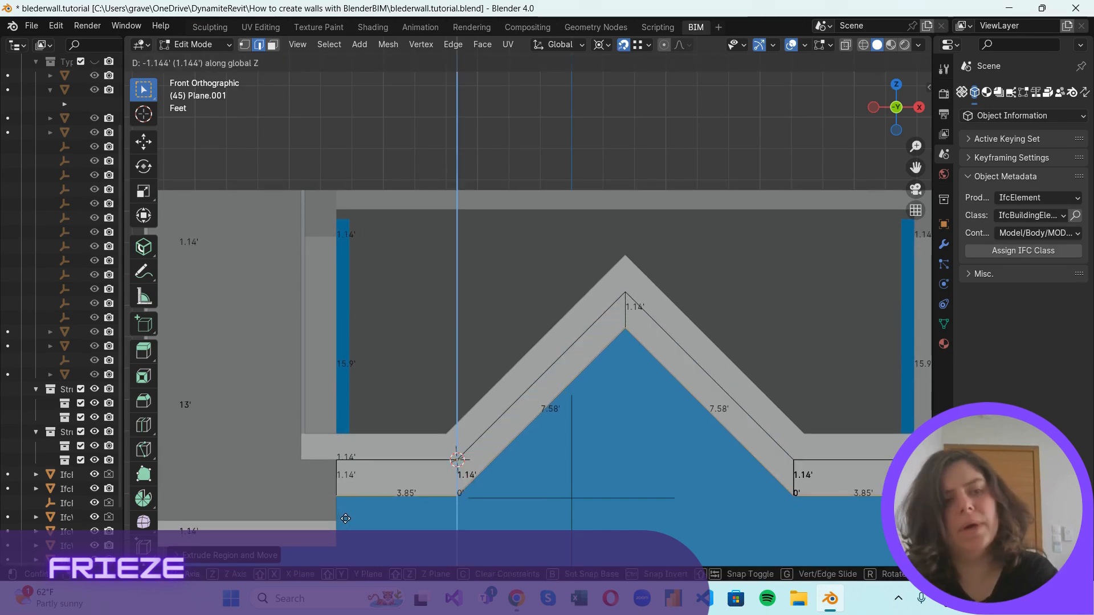
pyautogui.write('-(0.55')
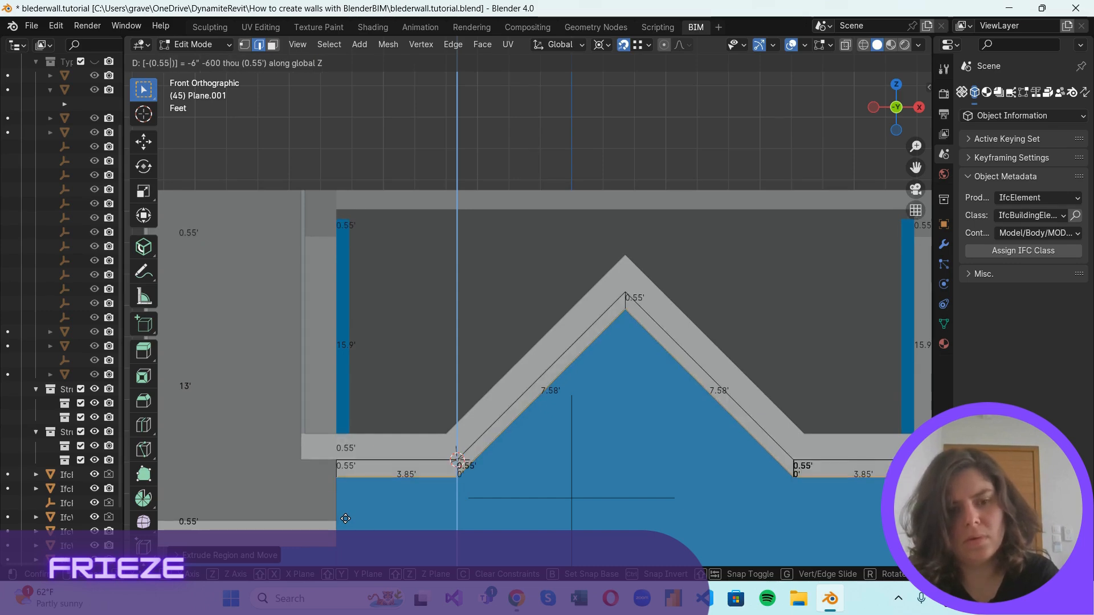
pyautogui.press('Return')
pyautogui.scroll(-3, 639, 427)
pyautogui.scroll(2, 639, 427)
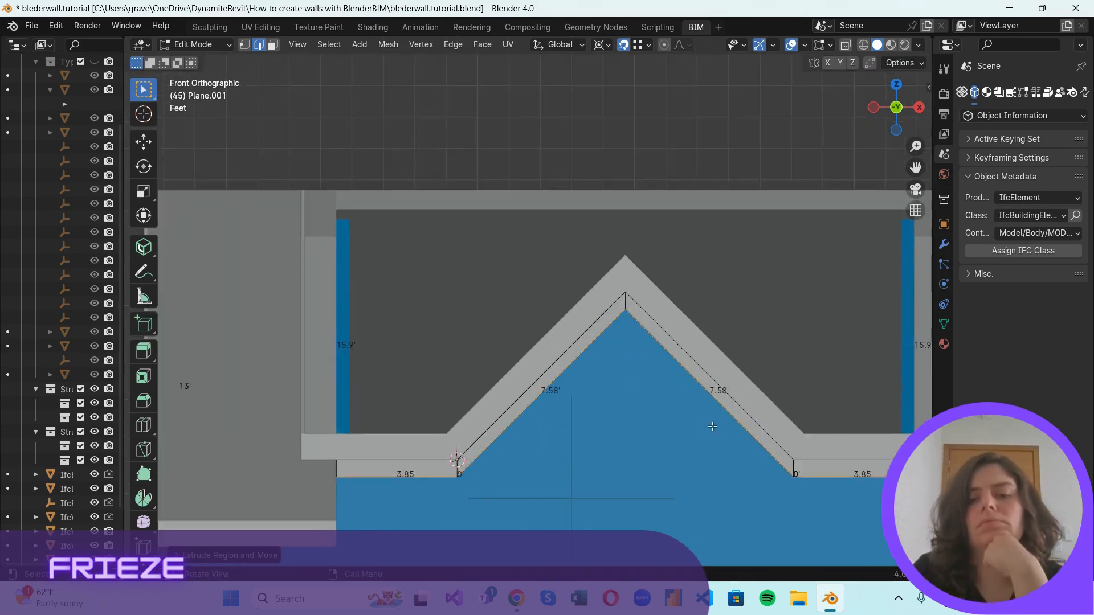
pyautogui.scroll(-1, 665, 431)
pyautogui.moveTo(900, 76); pyautogui.dragTo(740, 183)
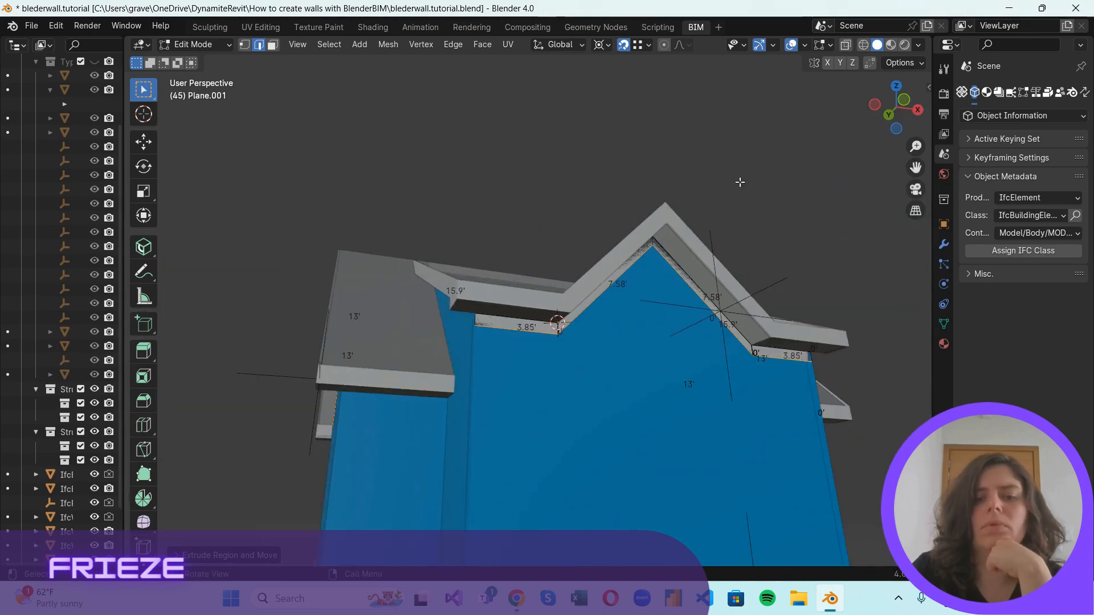
pyautogui.moveTo(874, 107); pyautogui.dragTo(682, 108)
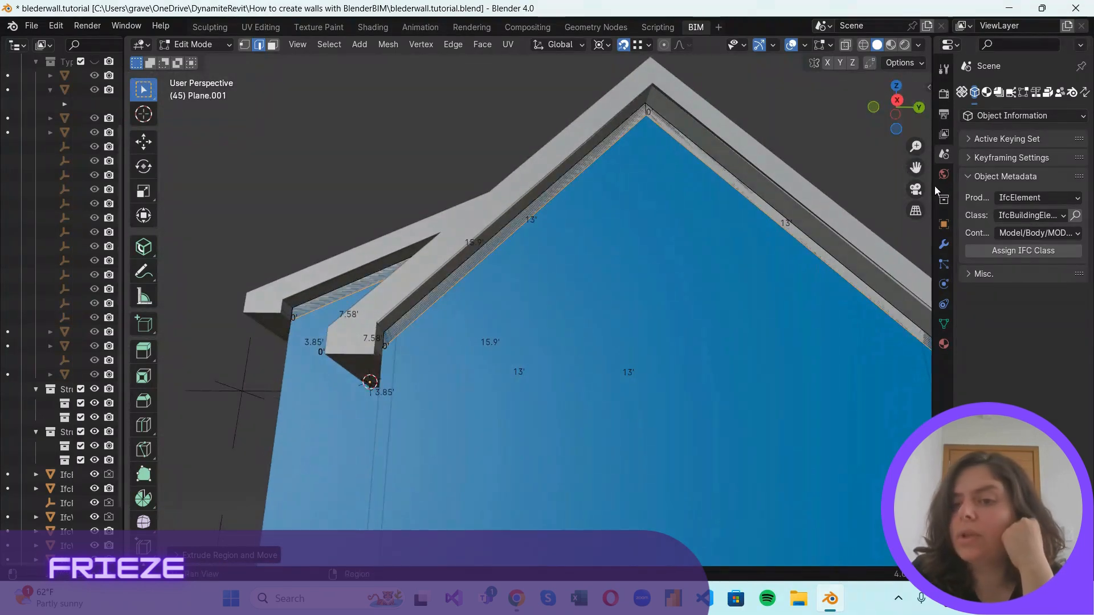
# Add a Solidify modifier to the frieze with a thickness of 0.125 ft.
pyautogui.moveTo(936, 191); pyautogui.dragTo(782, 199)
pyautogui.click(793, 244)
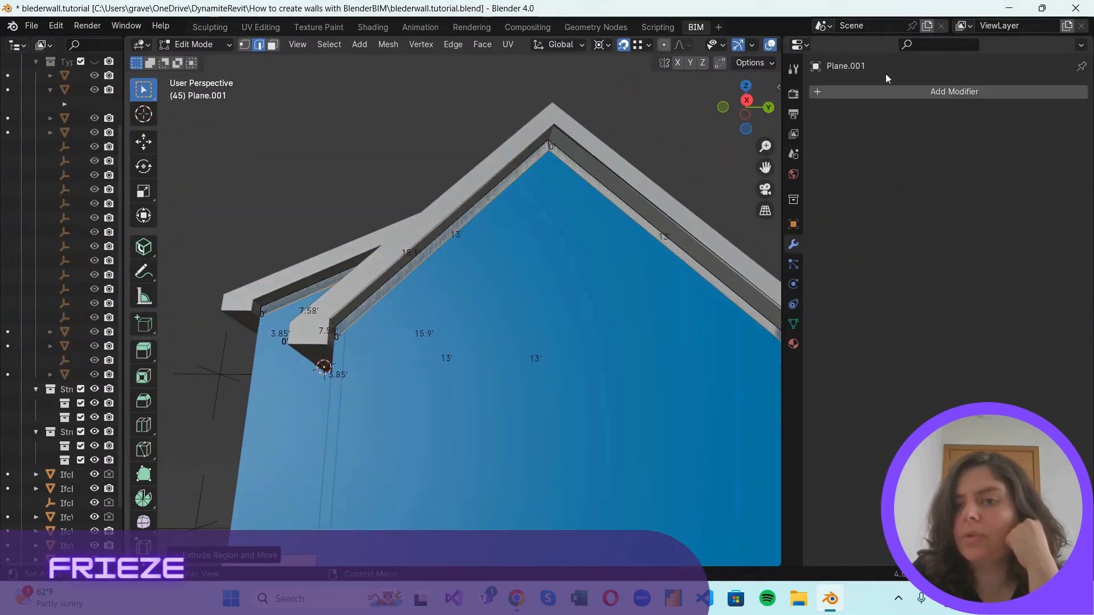
pyautogui.click(890, 92)
pyautogui.moveTo(844, 108)
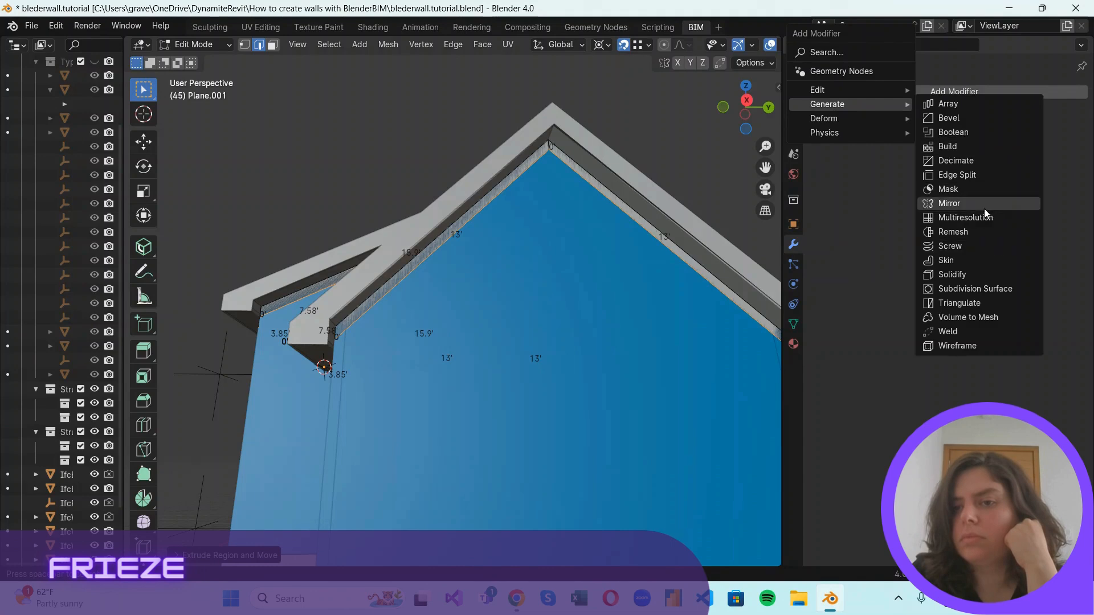
pyautogui.click(977, 275)
pyautogui.click(1009, 154)
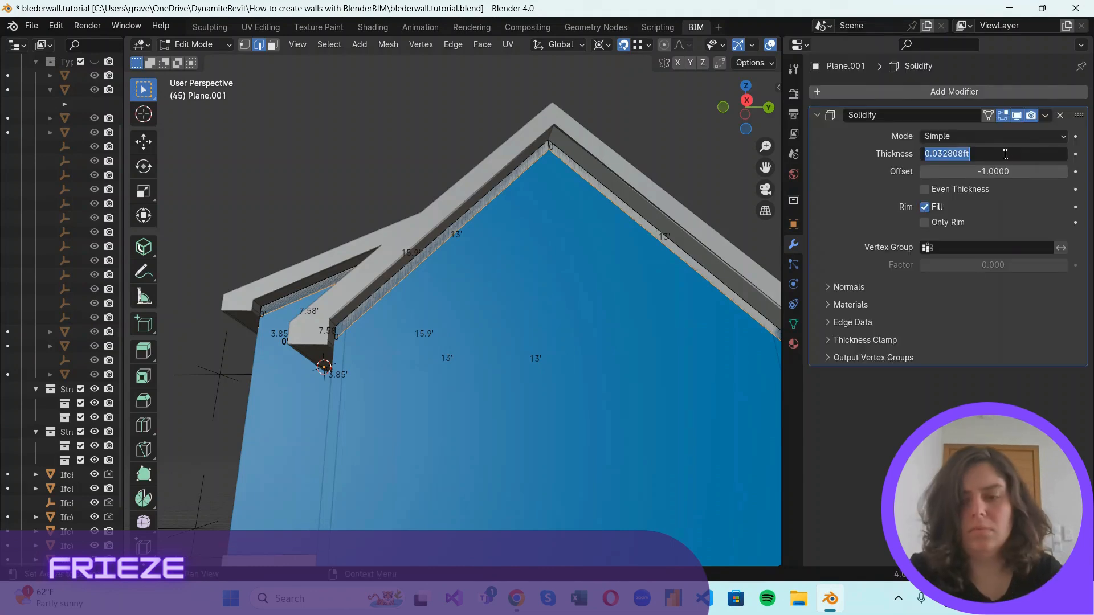
pyautogui.write('0.125')
pyautogui.press('Return')
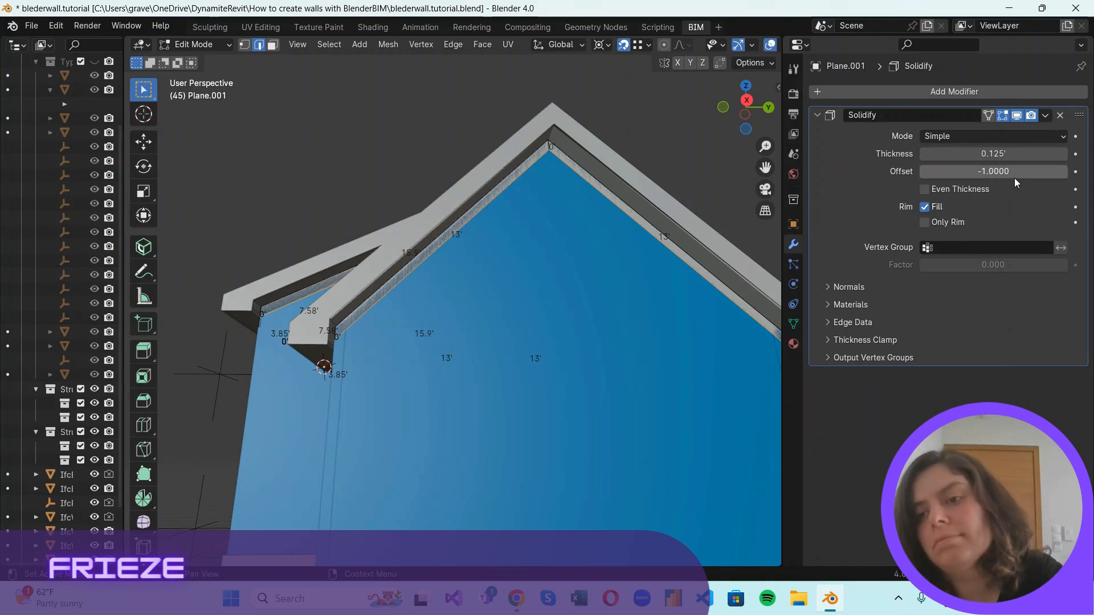
# Set the frieze's Solidify offset to 1 and its mode to Complex.
pyautogui.click(1013, 172)
pyautogui.write('1')
pyautogui.press('Return')
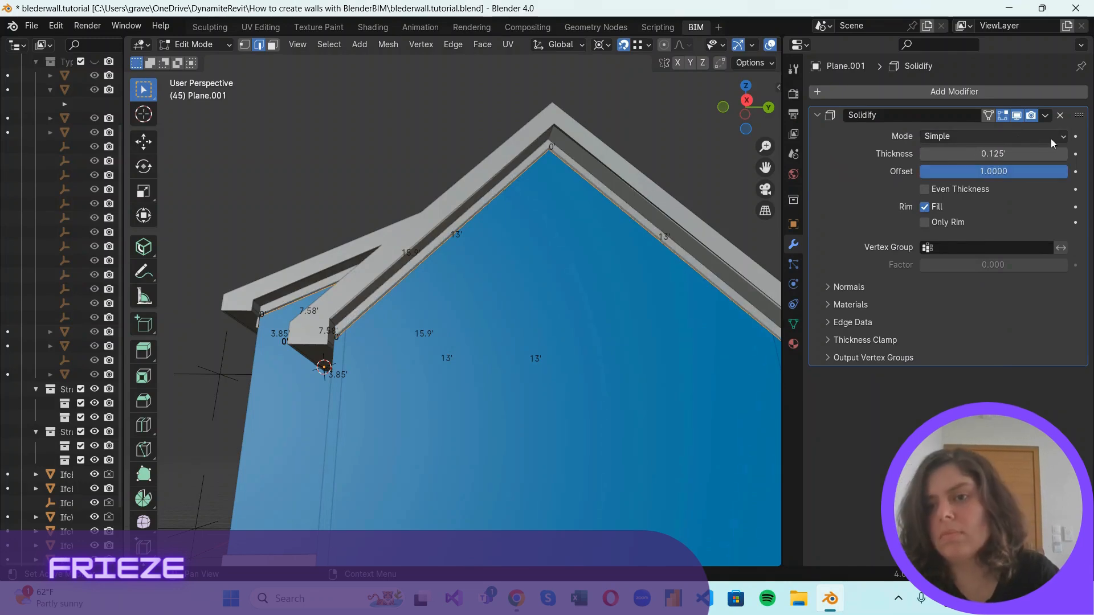
pyautogui.click(994, 136)
pyautogui.click(991, 163)
pyautogui.scroll(1, 502, 286)
pyautogui.scroll(-4, 501, 286)
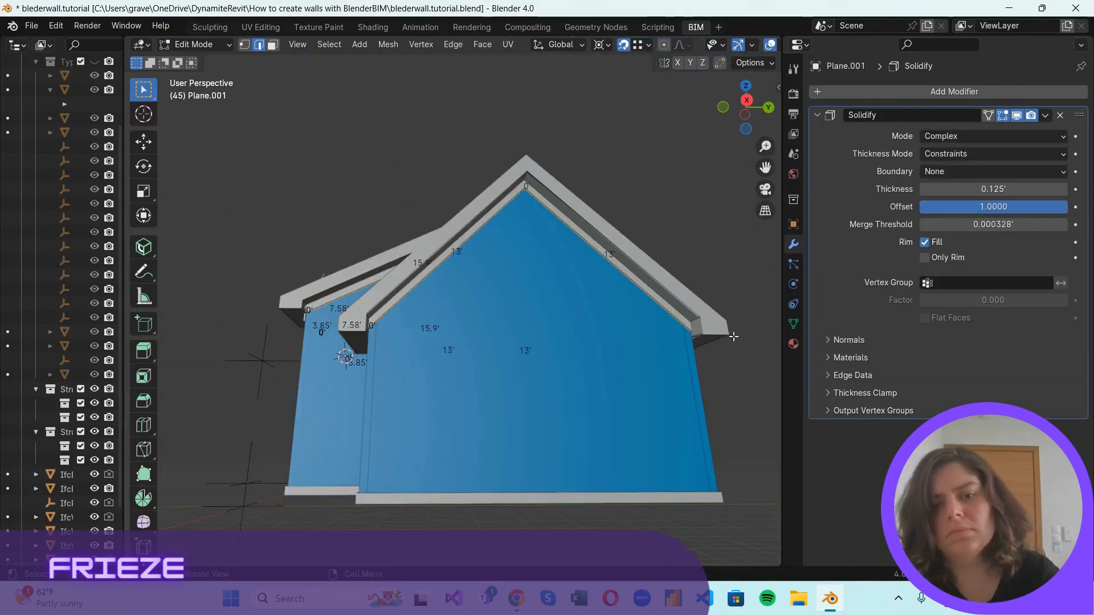
pyautogui.moveTo(727, 106); pyautogui.dragTo(197, 85)
pyautogui.moveTo(552, 192); pyautogui.dragTo(200, 235, button='middle')
# Turn off the Solidify viewport display and flip the normals of the frieze faces on the large gable and the adjoining recessed wall.
pyautogui.click(1017, 116)
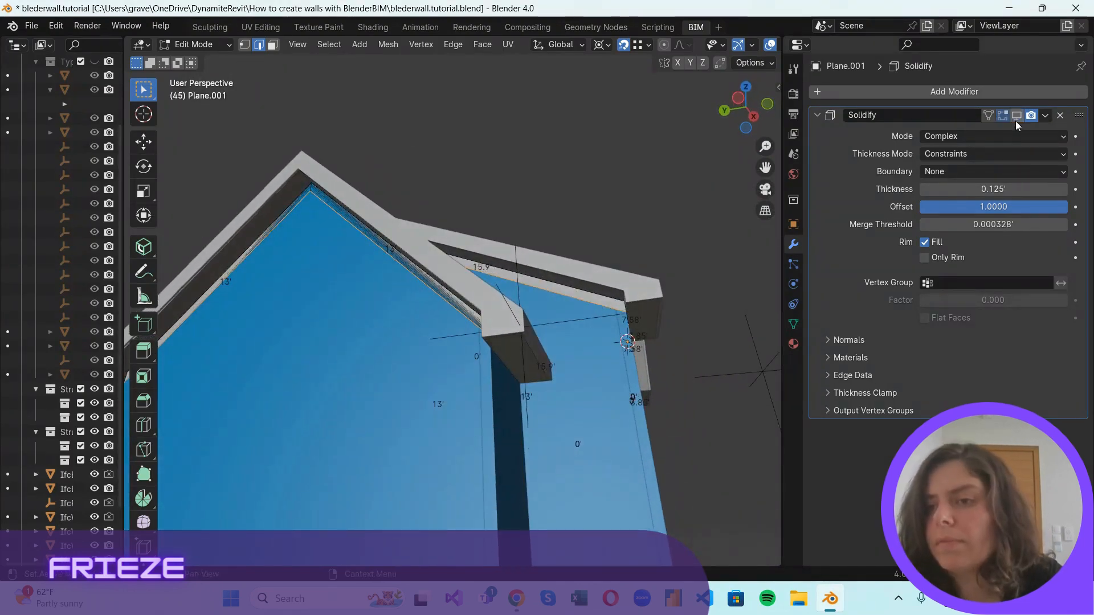
pyautogui.press('3')
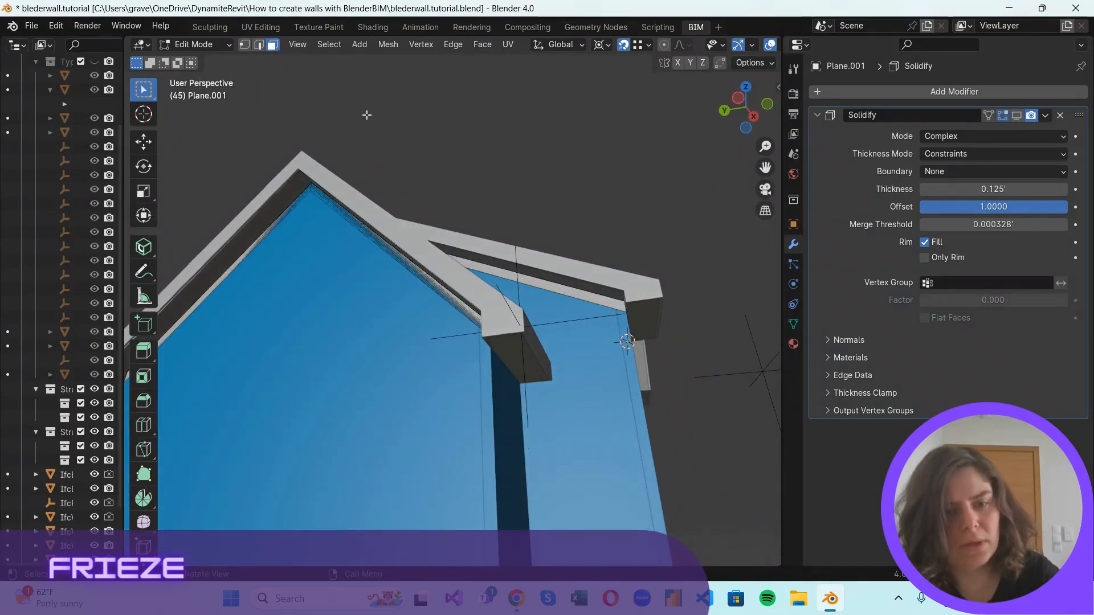
pyautogui.click(600, 301)
pyautogui.scroll(1, 602, 311)
pyautogui.keyDown('shift'); pyautogui.click(471, 314); pyautogui.keyUp('shift')
pyautogui.scroll(2, 262, 163)
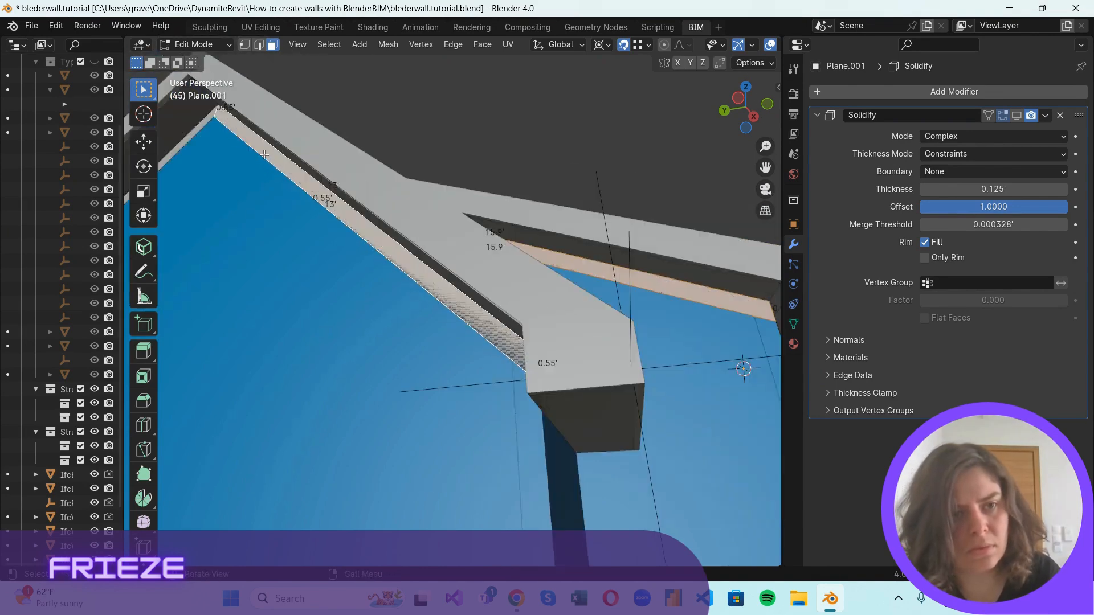
pyautogui.keyDown('shift'); pyautogui.moveTo(262, 162); pyautogui.dragTo(609, 163, button='middle'); pyautogui.keyUp('shift')
pyautogui.scroll(2, 541, 235)
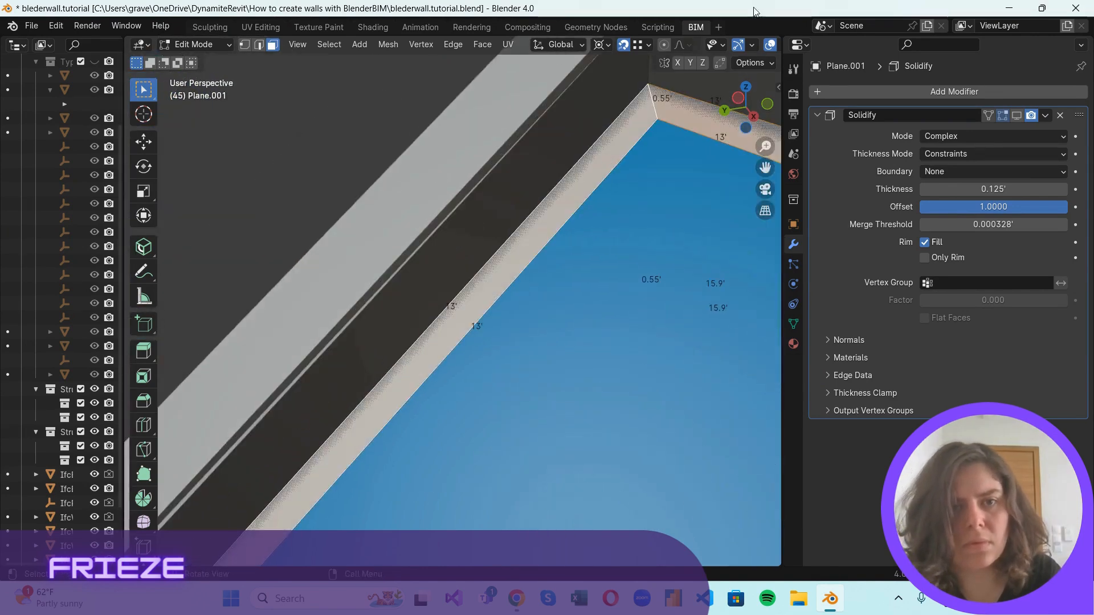
pyautogui.hotkey('alt', 'n')
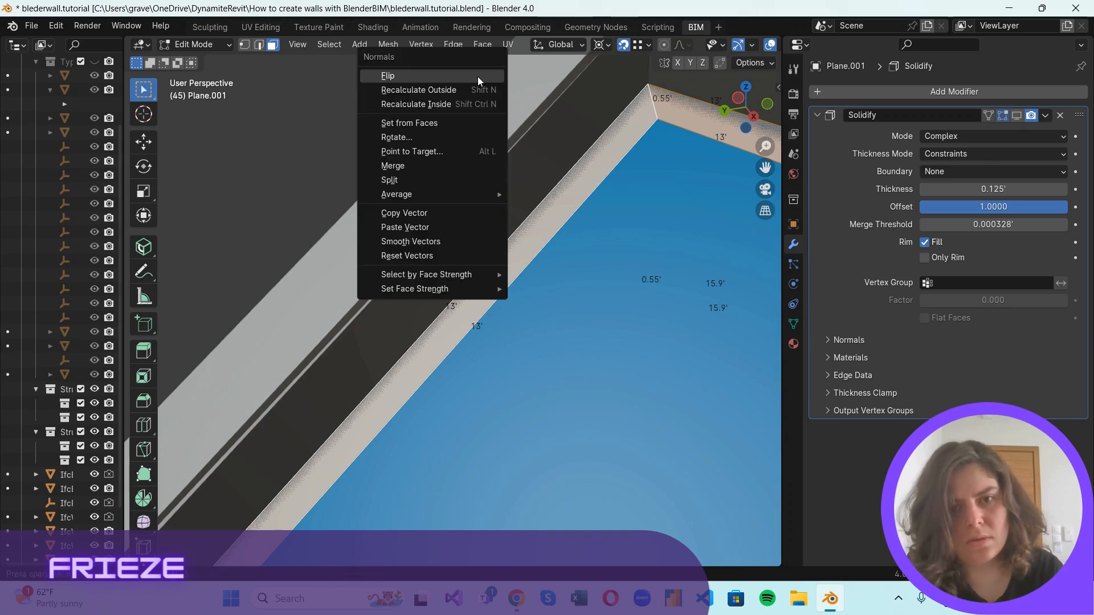
pyautogui.click(477, 76)
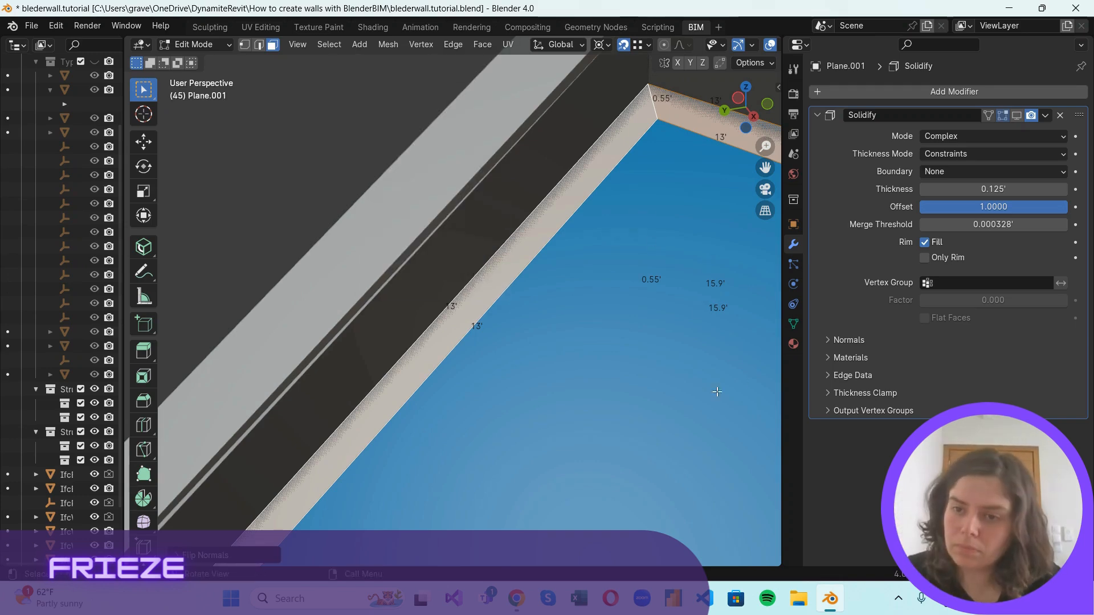
# Turn the Solidify viewport display back on and check the frieze thickness around the gables and corners.
pyautogui.scroll(-9, 717, 392)
pyautogui.scroll(2, 717, 392)
pyautogui.click(1016, 116)
pyautogui.scroll(4, 604, 359)
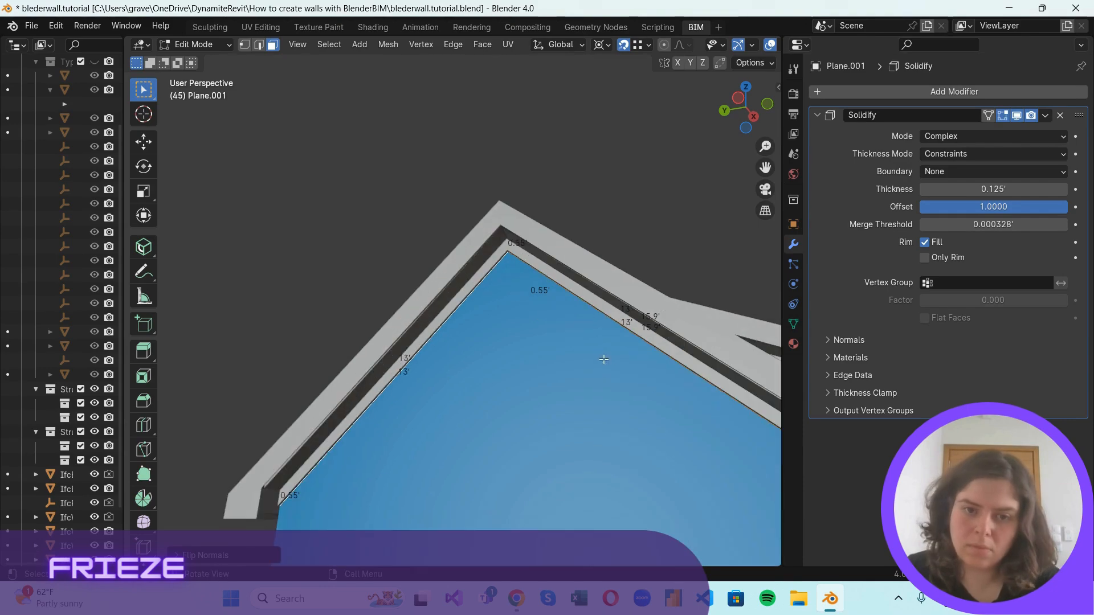
pyautogui.scroll(-4, 604, 359)
pyautogui.moveTo(741, 107); pyautogui.dragTo(737, 300)
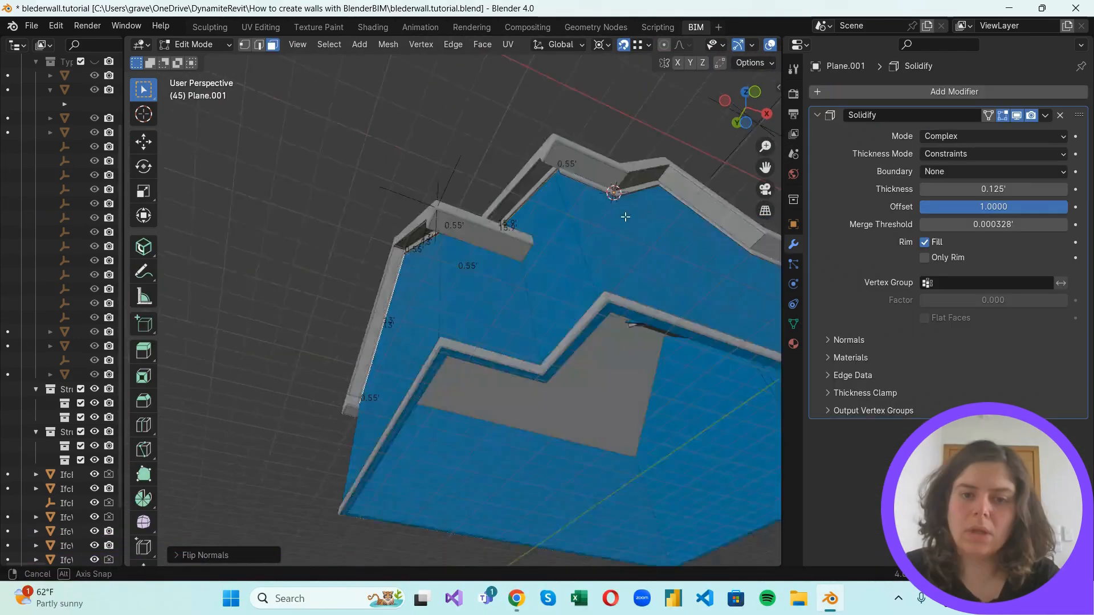
pyautogui.moveTo(623, 215); pyautogui.dragTo(487, 269, button='middle')
pyautogui.scroll(2, 486, 270)
pyautogui.scroll(-1, 498, 304)
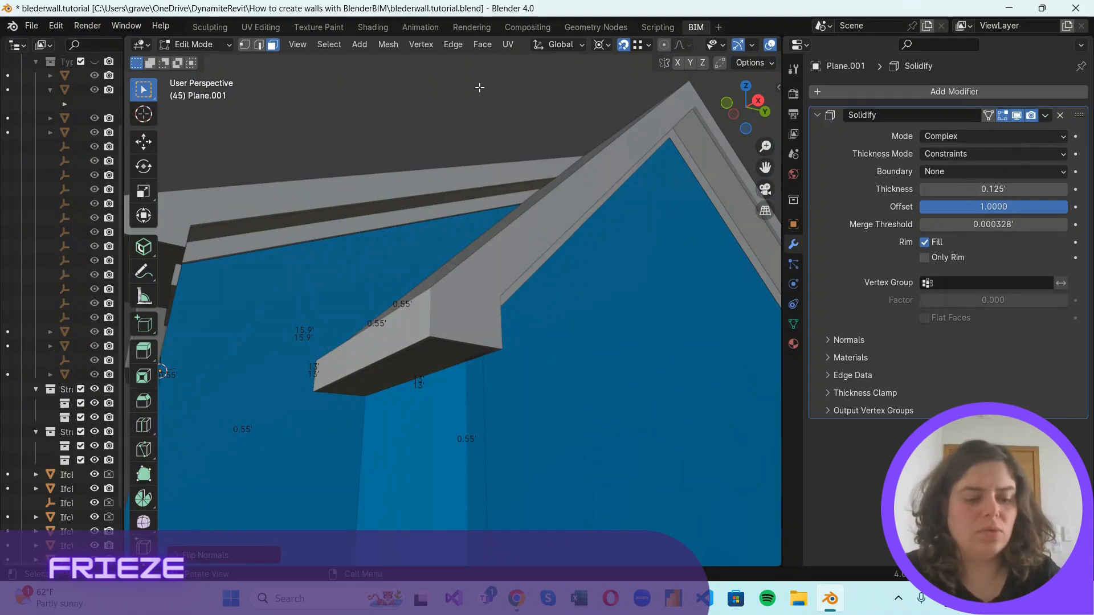
# Return to Object Mode and apply the frieze's Solidify modifier.
pyautogui.press('Tab')
pyautogui.click(1046, 115)
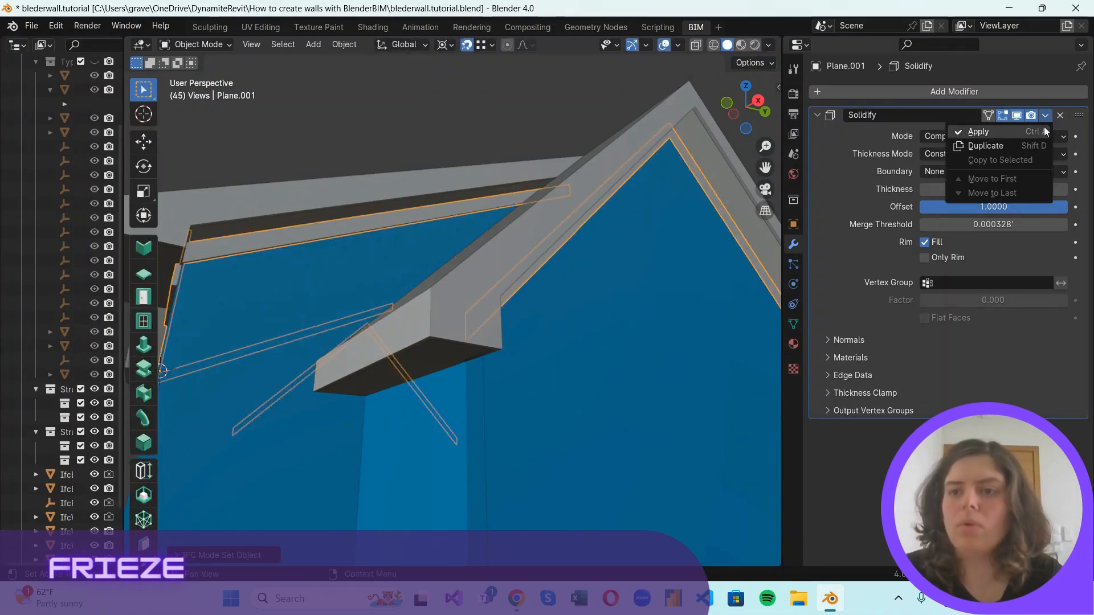
pyautogui.click(1020, 135)
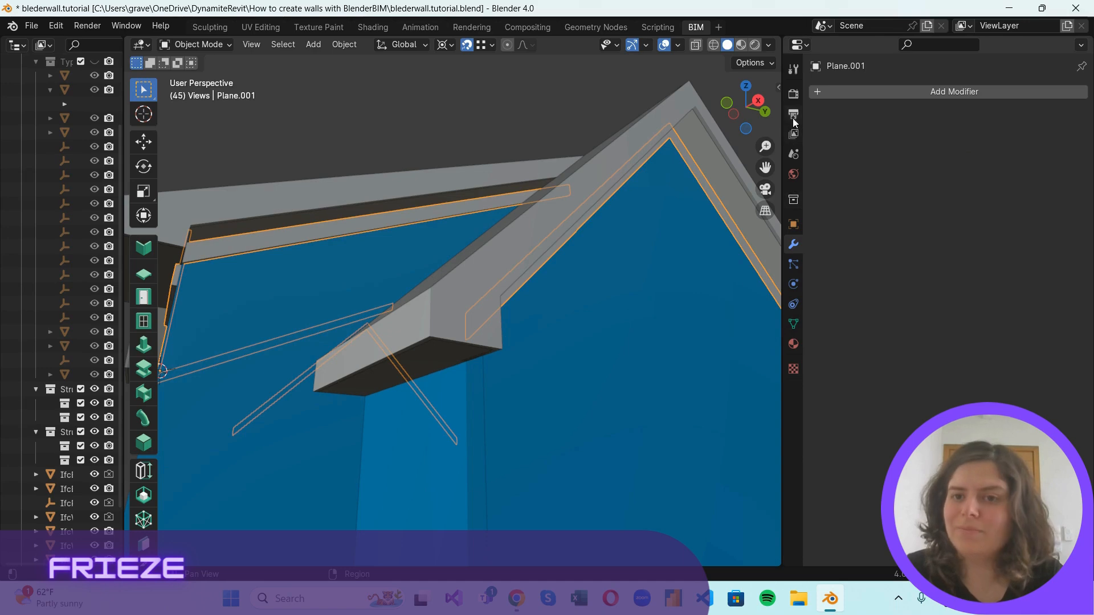
# Rename the frieze object as FB 0.5 and assign it the IfcBuildingElementProxy class.
pyautogui.click(793, 154)
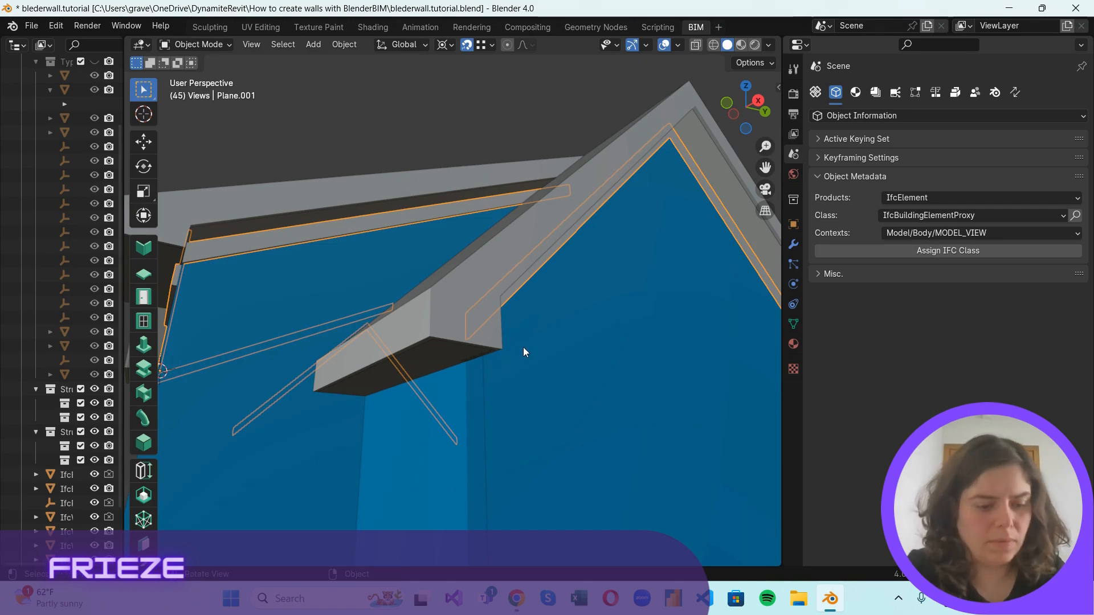
pyautogui.press('F2')
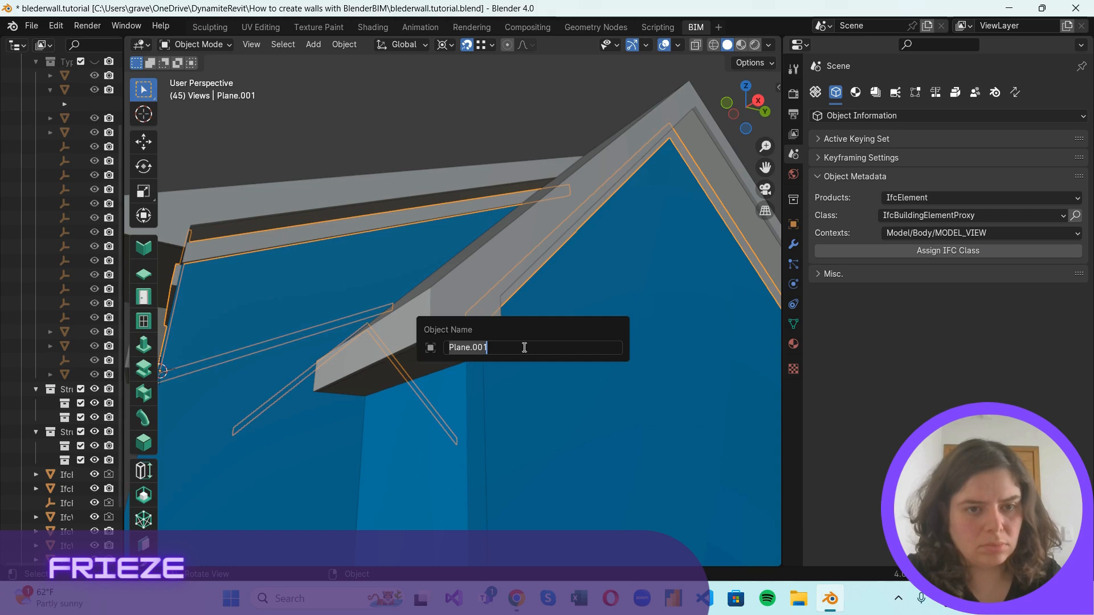
pyautogui.write('FF')
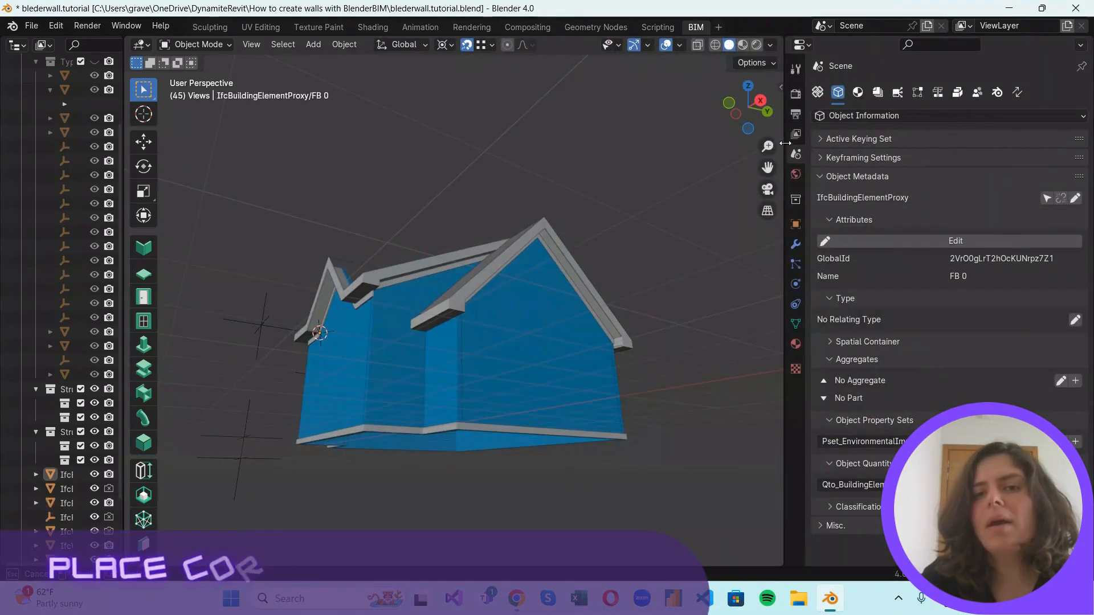
pyautogui.moveTo(784, 140); pyautogui.dragTo(989, 143)
# Place the 3D cursor on the base corner of the projecting gable wall, just above the wall sweep.
pyautogui.scroll(6, 441, 402)
pyautogui.scroll(-5, 487, 322)
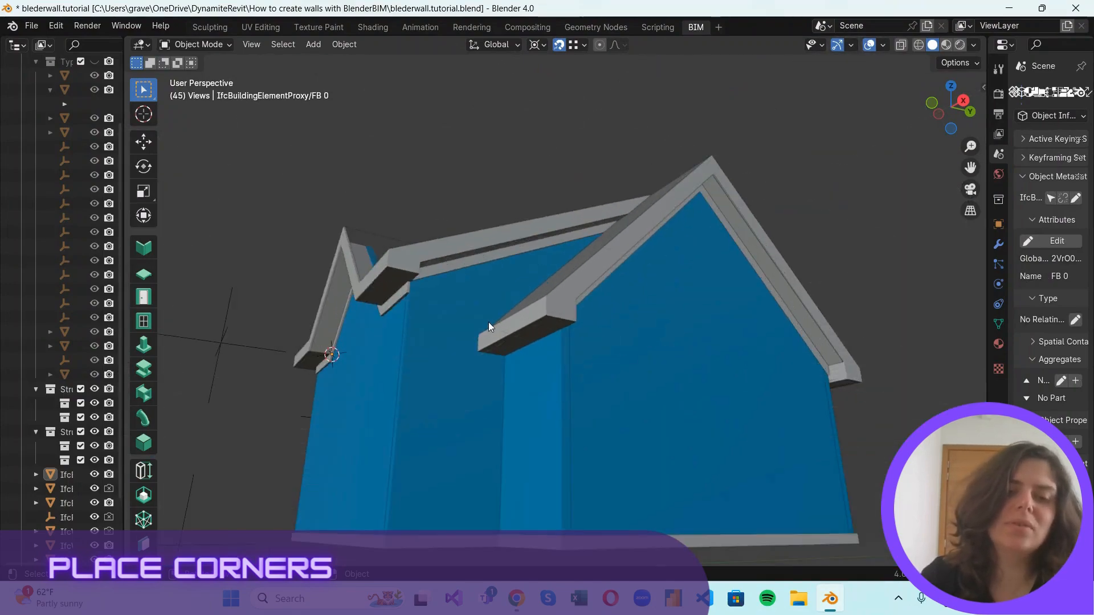
pyautogui.moveTo(487, 323); pyautogui.dragTo(794, 306, button='middle')
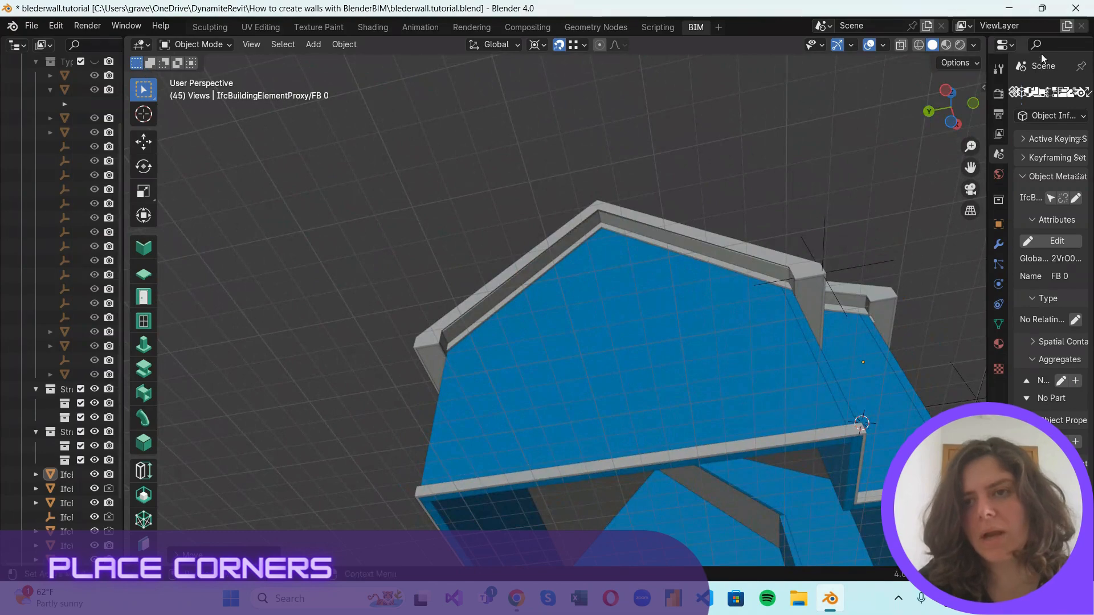
pyautogui.moveTo(947, 93); pyautogui.dragTo(867, 263)
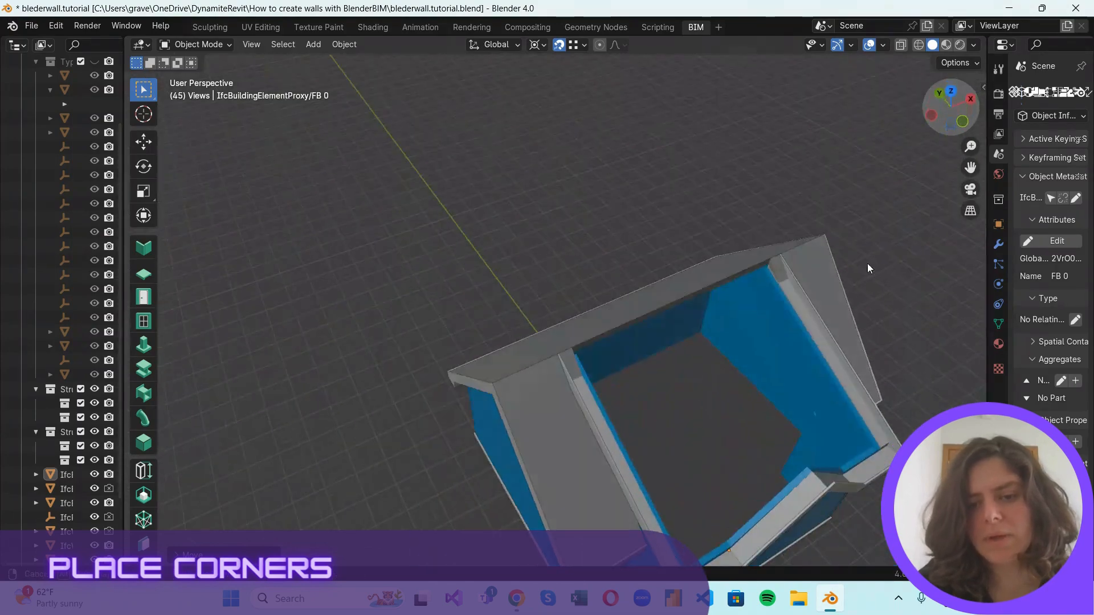
pyautogui.keyDown('shift'); pyautogui.moveTo(712, 442); pyautogui.dragTo(803, 193, button='middle'); pyautogui.keyUp('shift')
pyautogui.scroll(3, 758, 345)
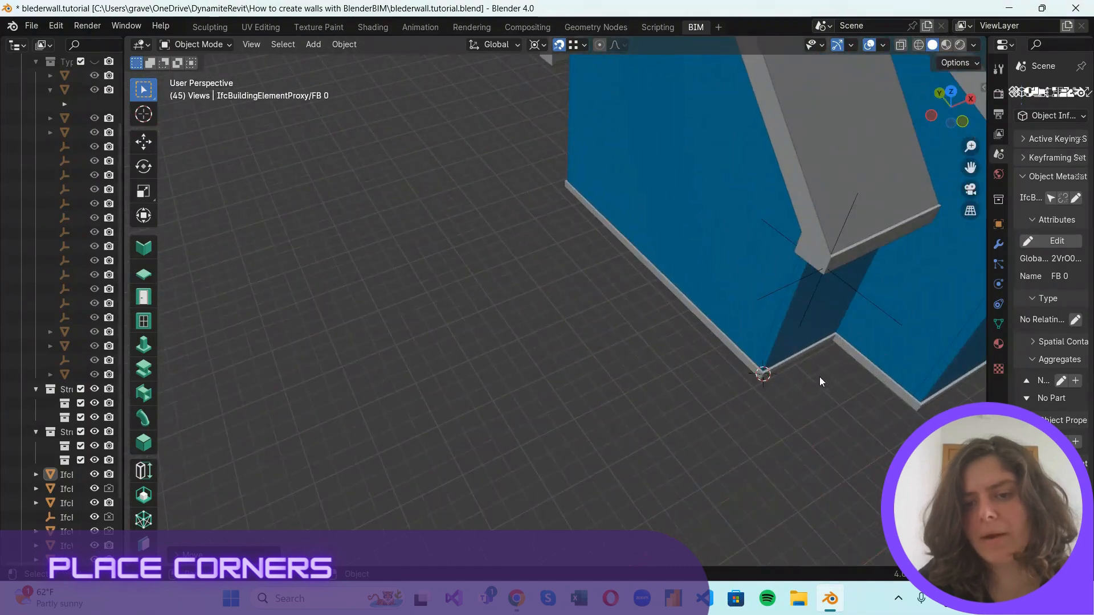
pyautogui.moveTo(819, 377); pyautogui.dragTo(832, 354, button='middle')
pyautogui.scroll(1, 832, 348)
pyautogui.keyDown('shift'); pyautogui.moveTo(895, 341); pyautogui.dragTo(719, 422, button='middle'); pyautogui.keyUp('shift')
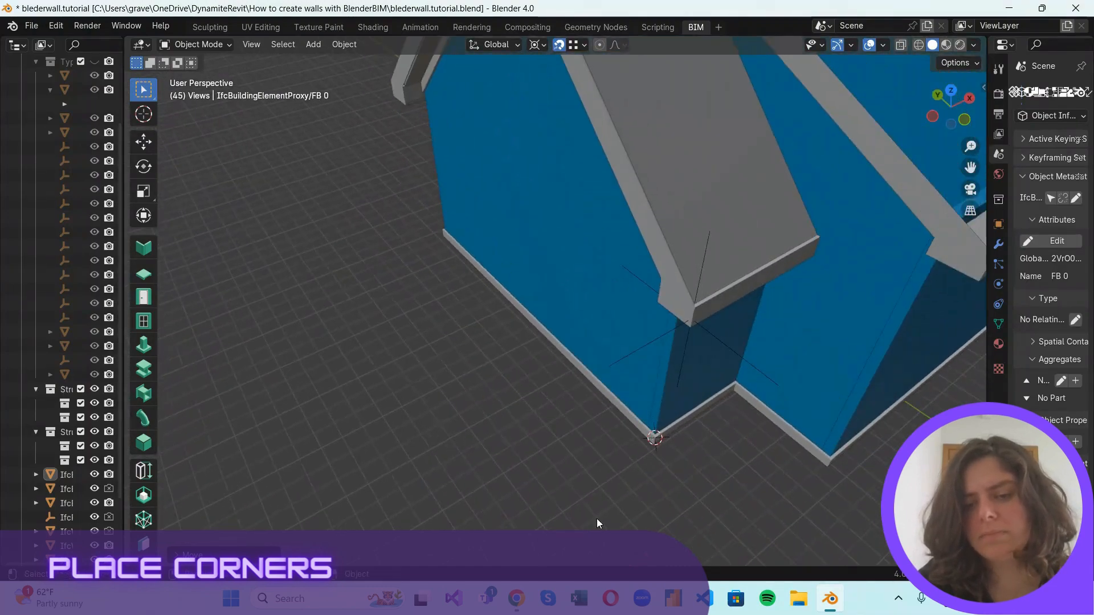
pyautogui.scroll(2, 711, 452)
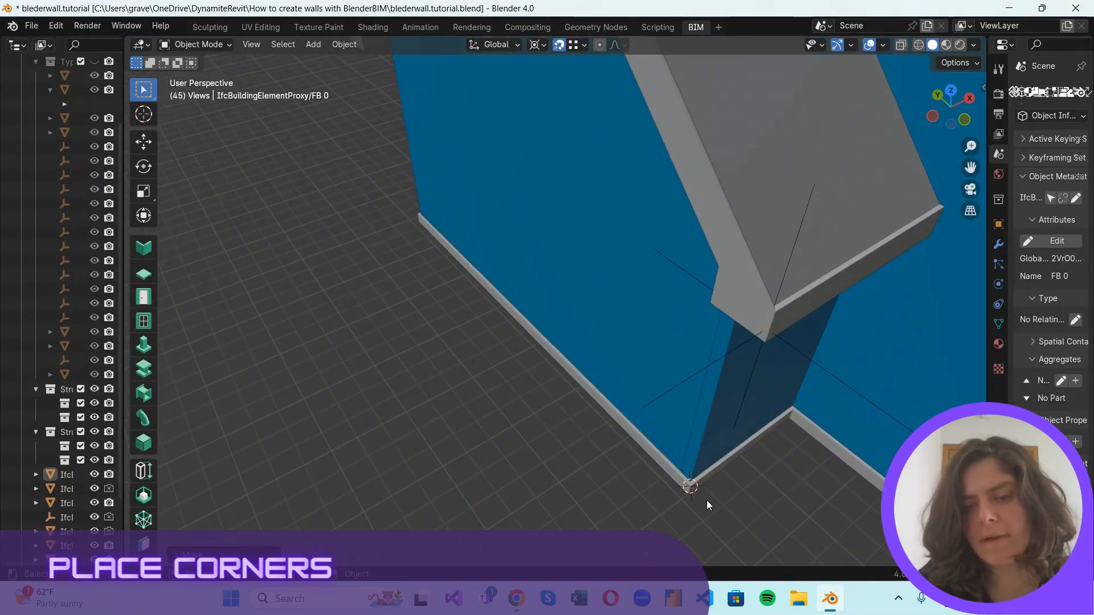
pyautogui.keyDown('shift'); pyautogui.moveTo(696, 482); pyautogui.dragTo(698, 475, button='right'); pyautogui.keyUp('shift')
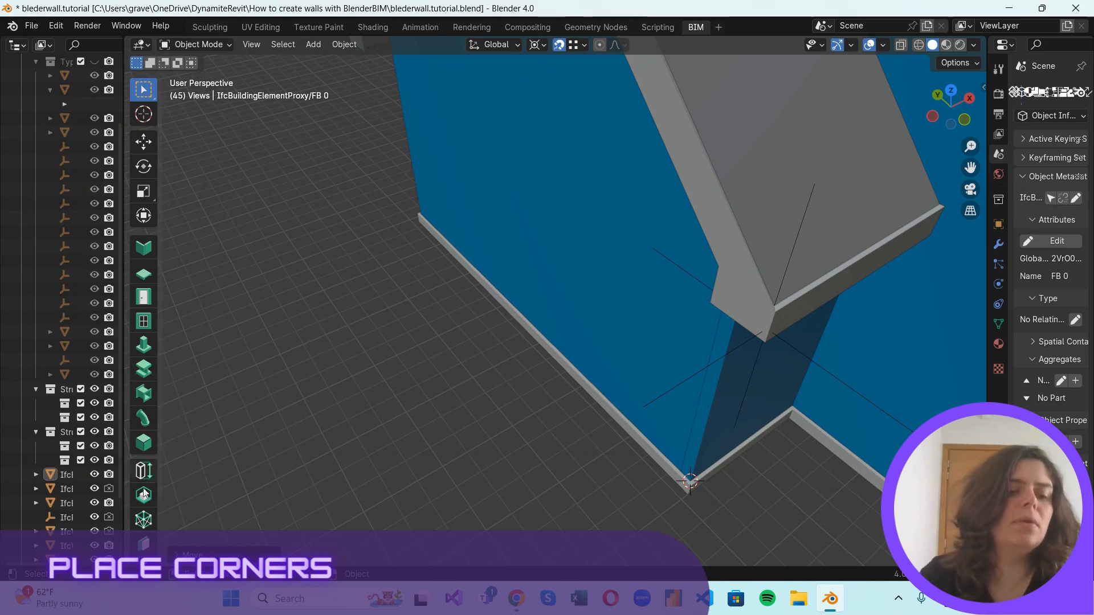
# Create an IfcBuildingElementProxyType element of type EC 10ft at the 3D cursor on the wall corner.
pyautogui.scroll(-3, 144, 493)
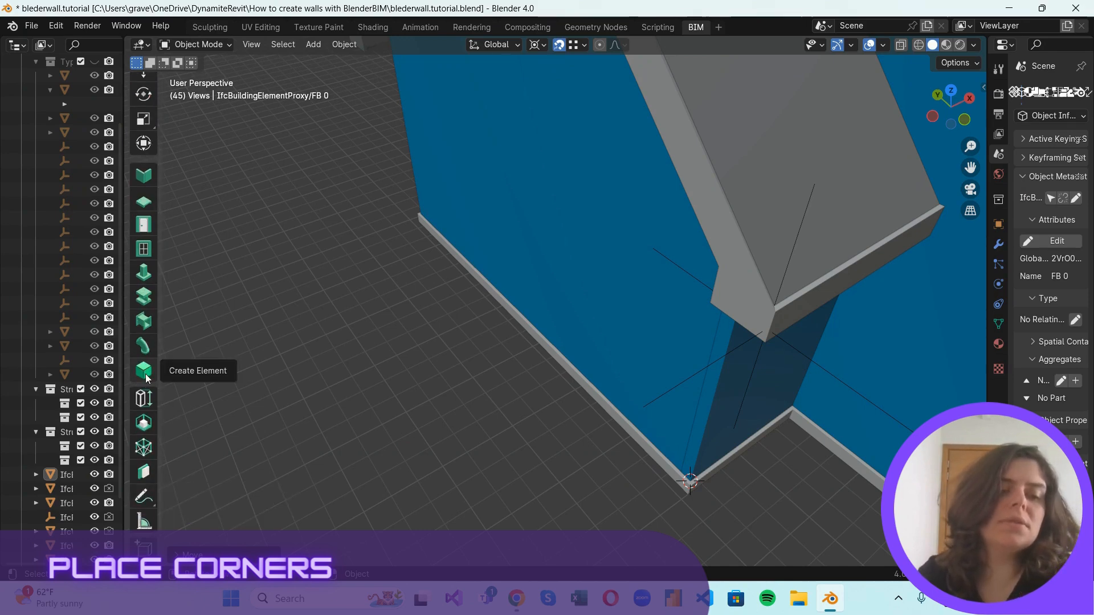
pyautogui.click(144, 371)
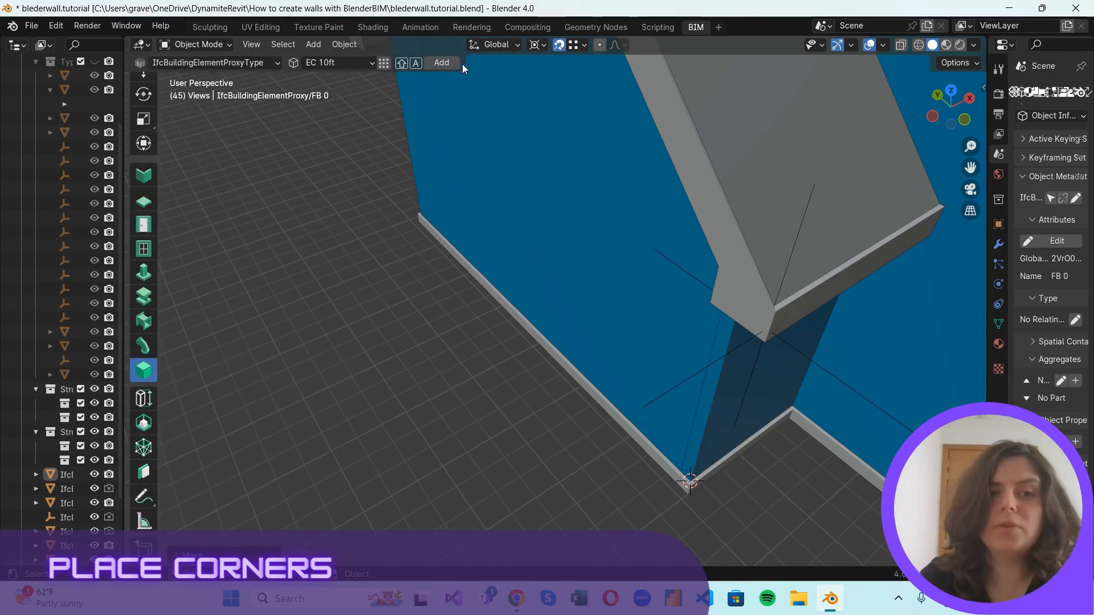
pyautogui.click(225, 63)
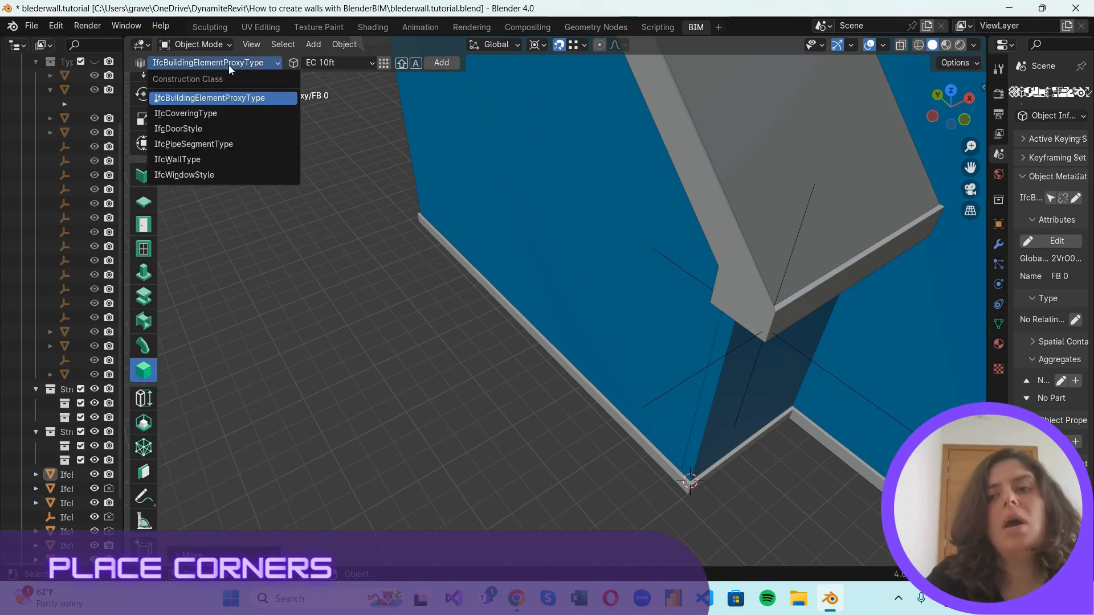
pyautogui.moveTo(989, 178); pyautogui.dragTo(805, 178)
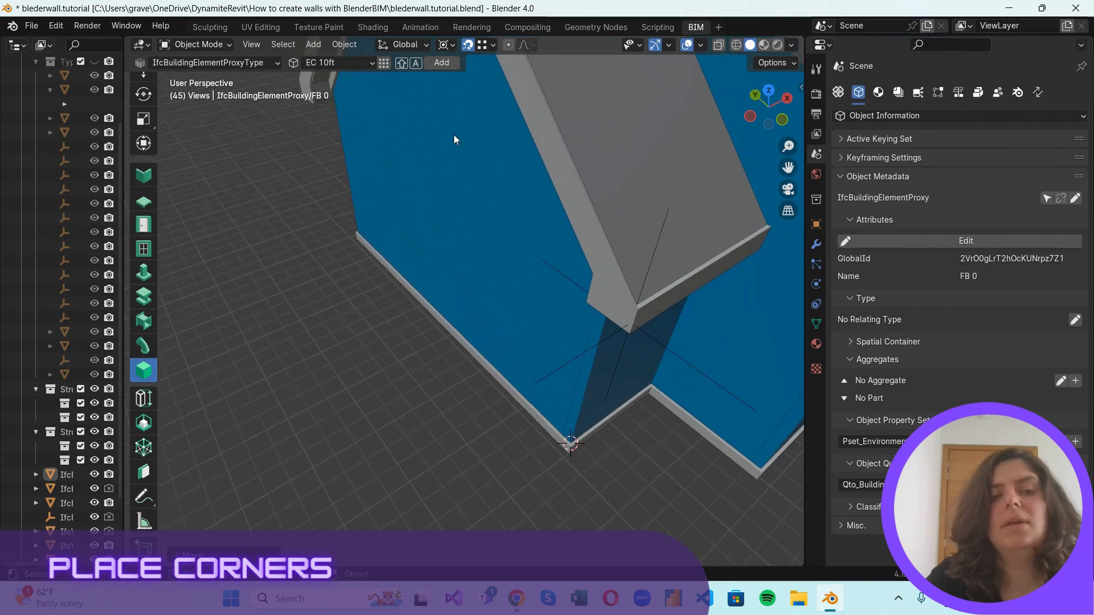
pyautogui.click(259, 67)
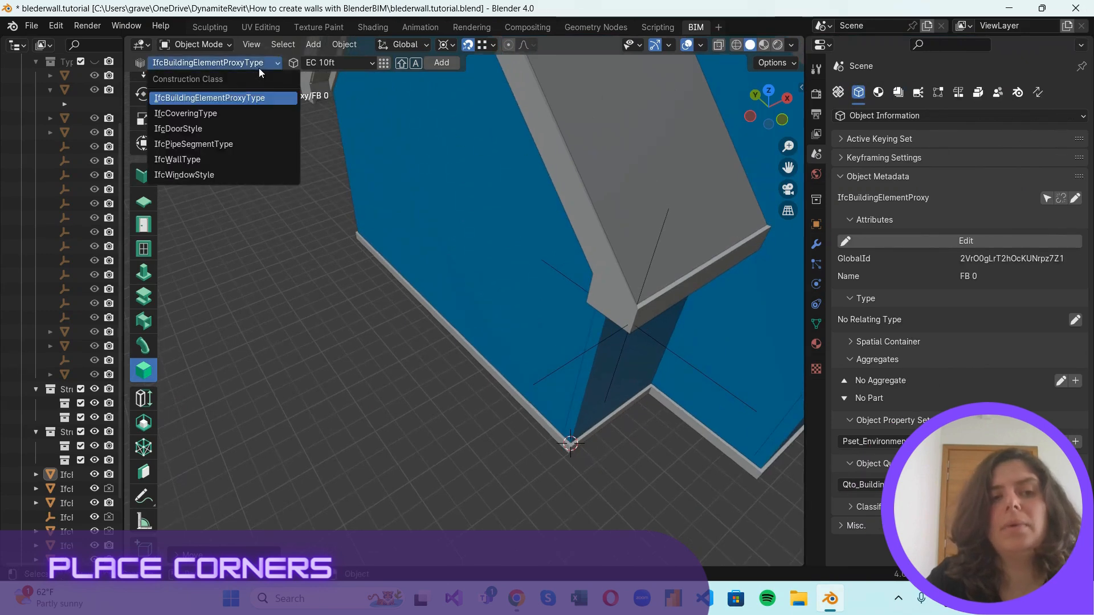
pyautogui.click(246, 98)
pyautogui.click(368, 67)
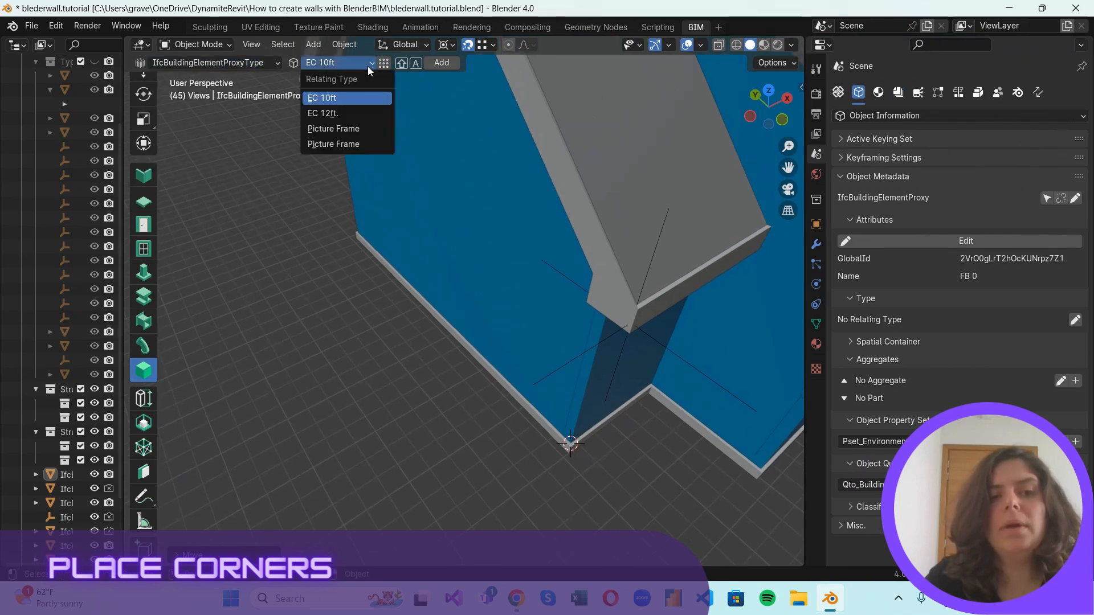
pyautogui.click(375, 98)
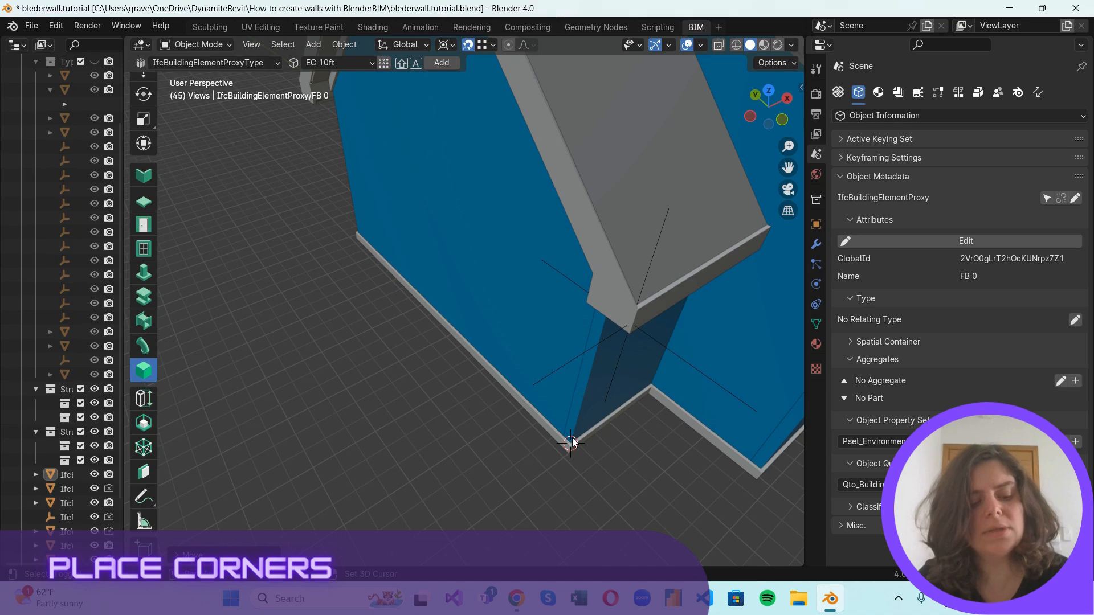
pyautogui.hotkey('shift', 'a')
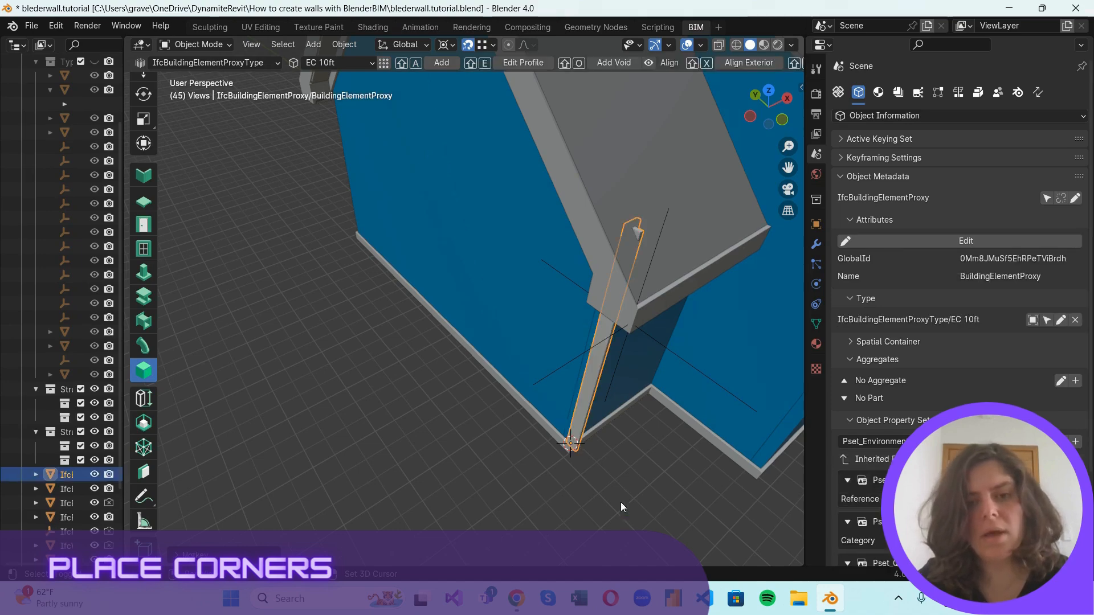
# Add another EC 10ft corner element at the rear base corner of the same gable end wall, just above the wall sweep.
pyautogui.scroll(-1, 621, 418)
pyautogui.moveTo(738, 410); pyautogui.dragTo(217, 350, button='middle')
pyautogui.scroll(-3, 15, 437)
pyautogui.scroll(-4, 573, 398)
pyautogui.scroll(6, 325, 440)
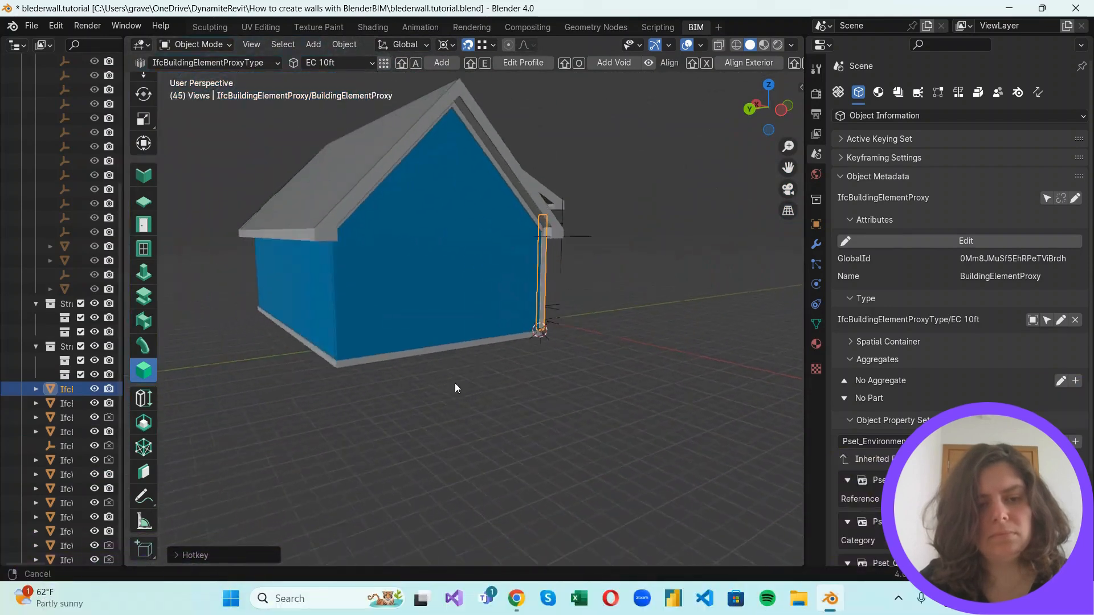
pyautogui.scroll(3, 370, 456)
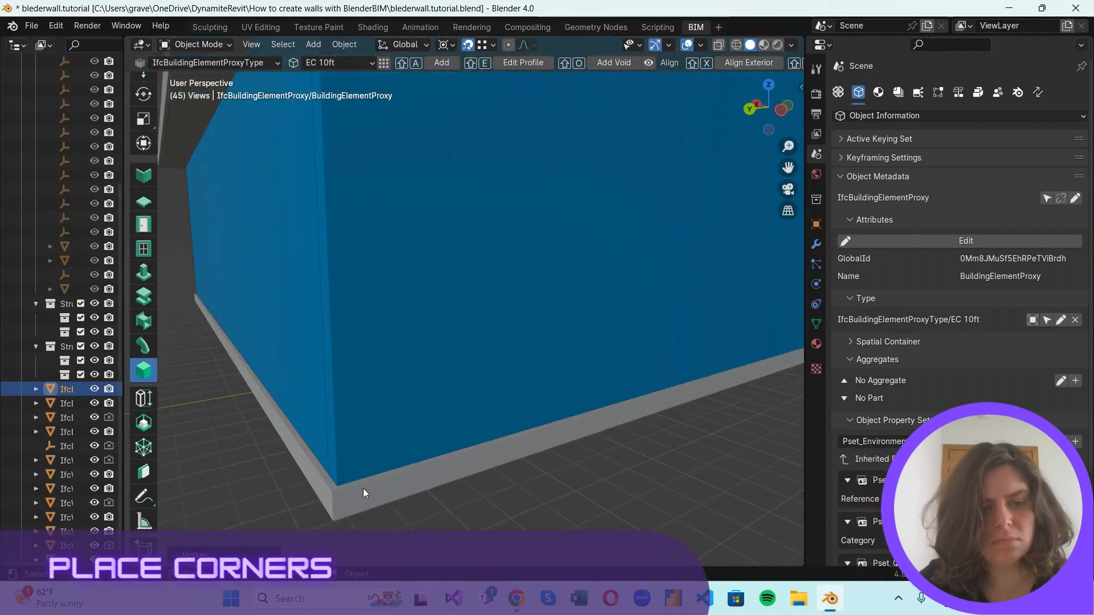
pyautogui.press('g')
pyautogui.click(339, 487)
pyautogui.hotkey('shift', 'a')
# Add an EC 10ft corner element at the rear base corner of the opposite gable end wall.
pyautogui.scroll(-6, 487, 468)
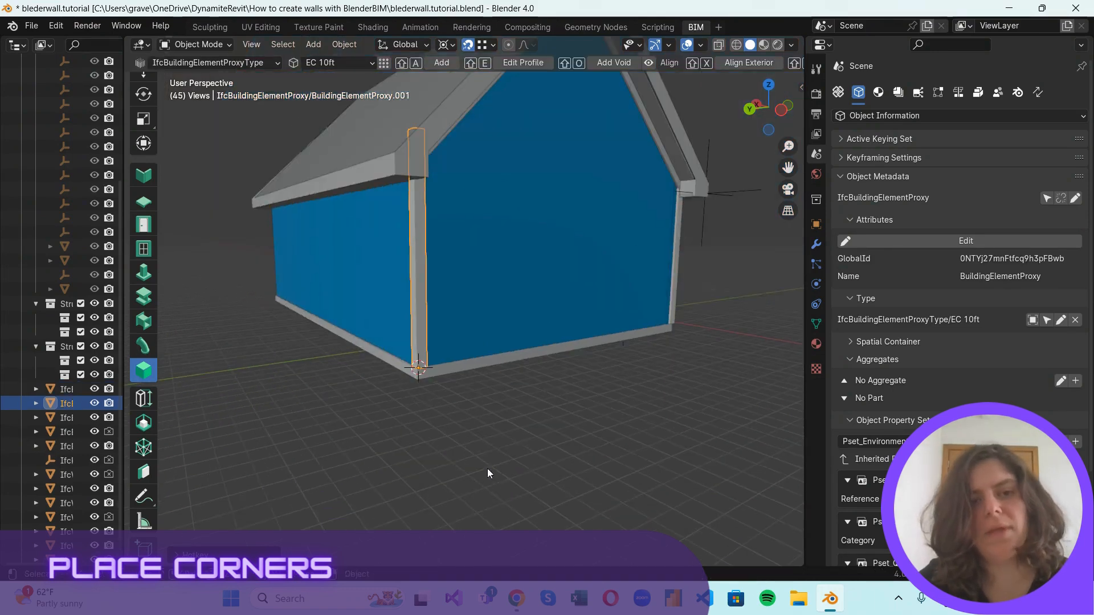
pyautogui.moveTo(763, 99); pyautogui.dragTo(299, 113)
pyautogui.scroll(-3, 424, 438)
pyautogui.scroll(4, 424, 442)
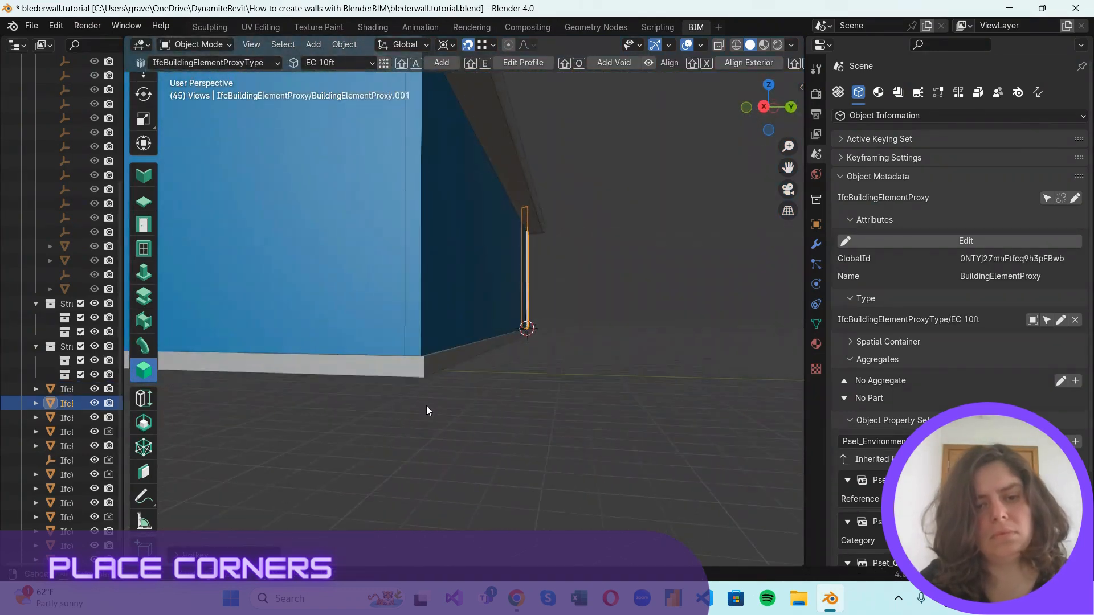
pyautogui.scroll(3, 454, 383)
pyautogui.press('g')
pyautogui.keyDown('shift'); pyautogui.moveTo(384, 510); pyautogui.dragTo(384, 511, button='right'); pyautogui.keyUp('shift')
pyautogui.hotkey('shift', 'a')
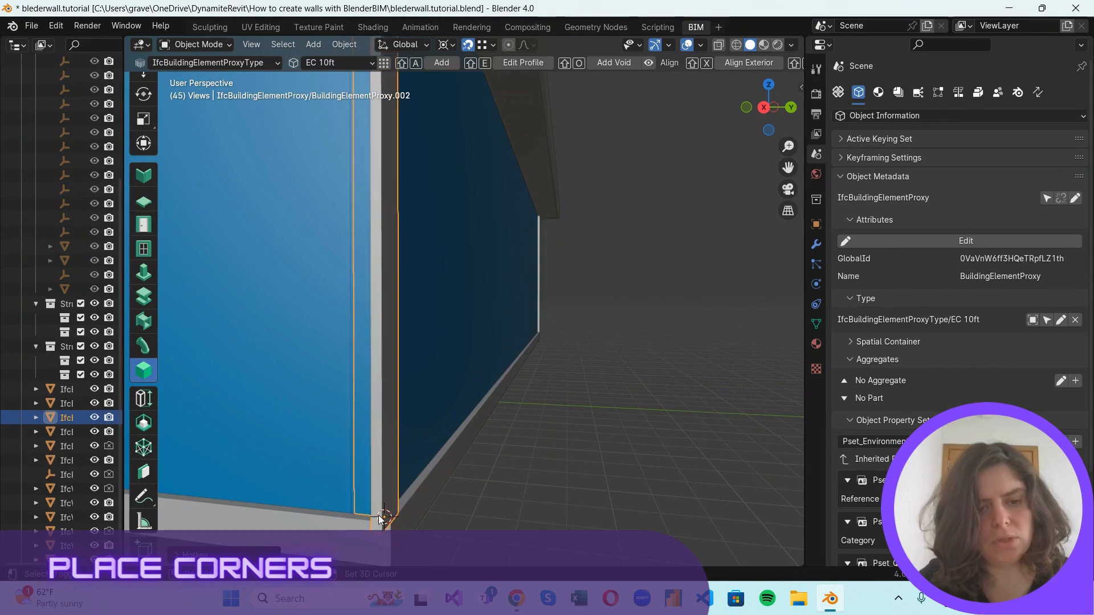
# Add an EC 10ft corner element at the front base corner of that opposite gable end wall, above the wall sweep.
pyautogui.scroll(-8, 483, 450)
pyautogui.moveTo(483, 450); pyautogui.dragTo(498, 415, button='middle')
pyautogui.scroll(6, 513, 444)
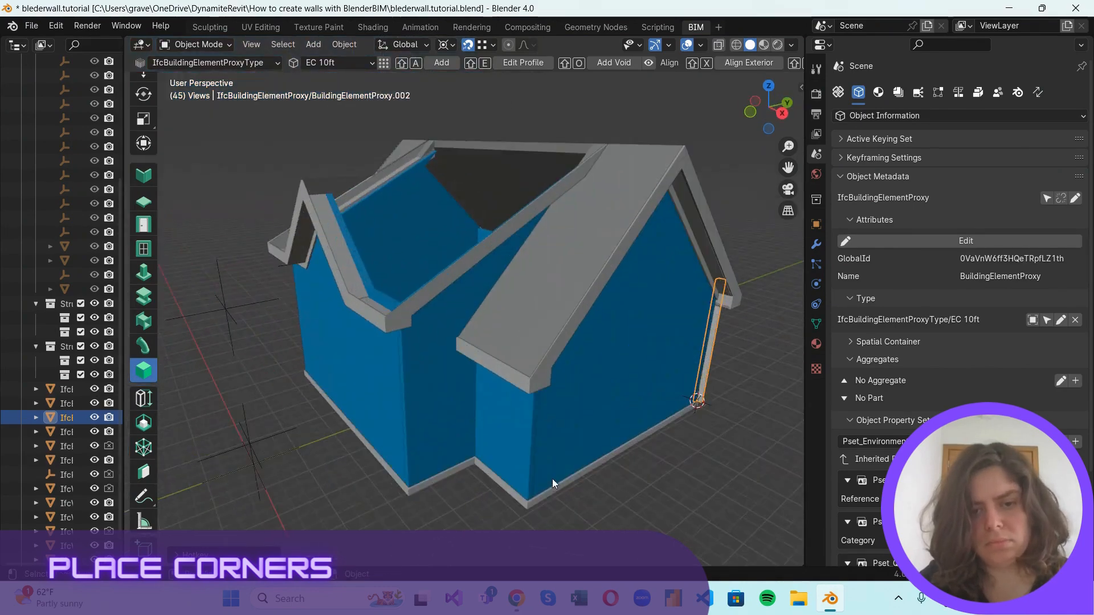
pyautogui.press('g')
pyautogui.click(511, 479)
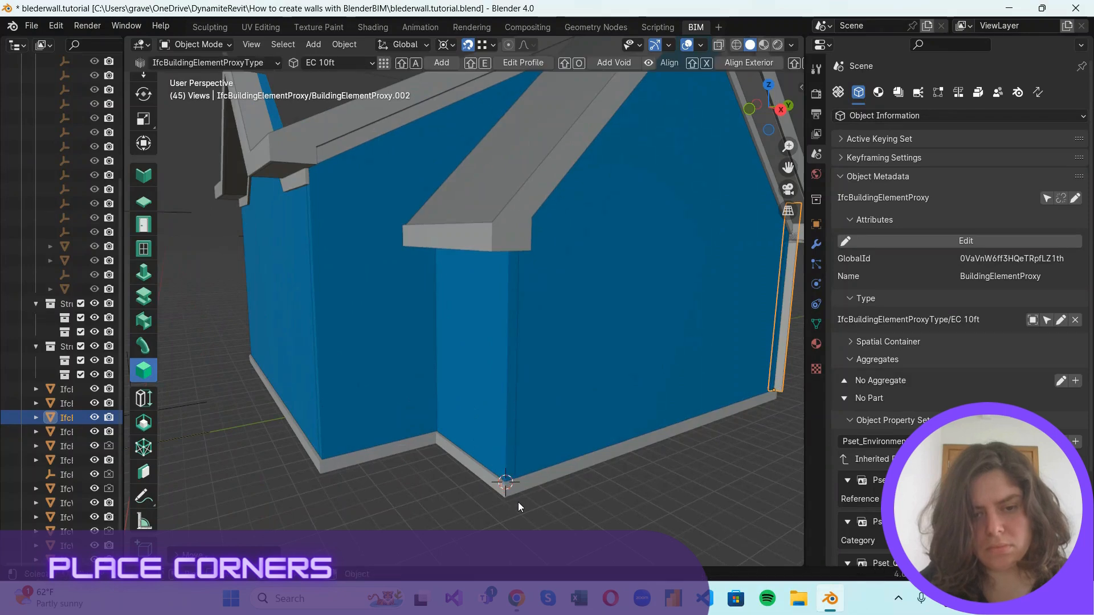
pyautogui.scroll(5, 518, 496)
pyautogui.keyDown('shift'); pyautogui.moveTo(472, 480); pyautogui.dragTo(473, 478, button='right'); pyautogui.keyUp('shift')
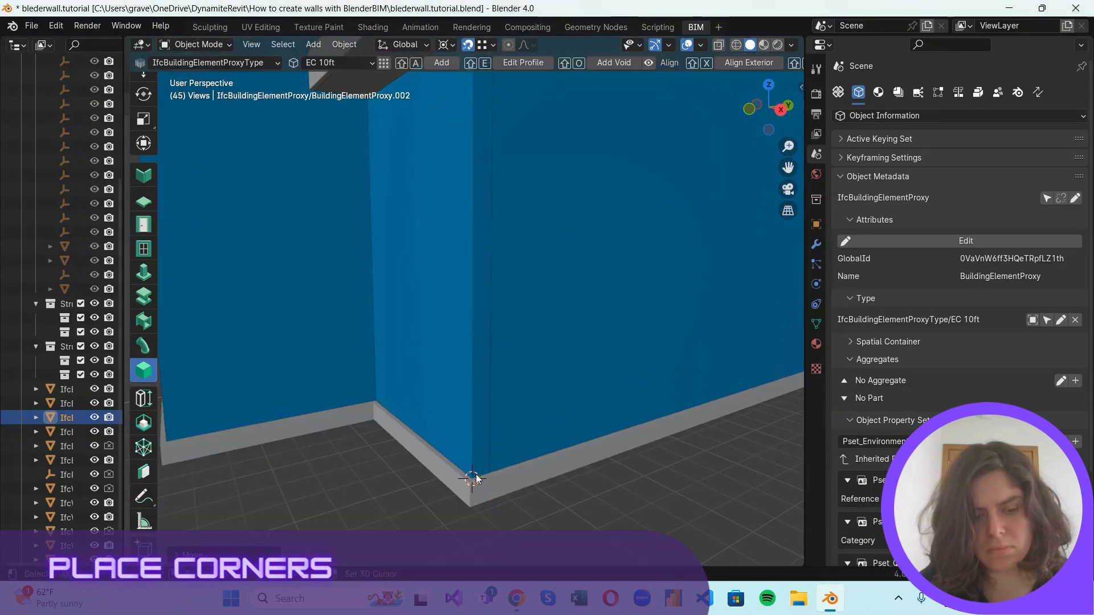
pyautogui.hotkey('shift', 'a')
# Add an EC 12ft. corner element at the near base corner of the taller front wall with the small central gable.
pyautogui.scroll(-8, 562, 479)
pyautogui.moveTo(481, 392); pyautogui.dragTo(564, 365, button='middle')
pyautogui.scroll(4, 567, 363)
pyautogui.scroll(-2, 576, 361)
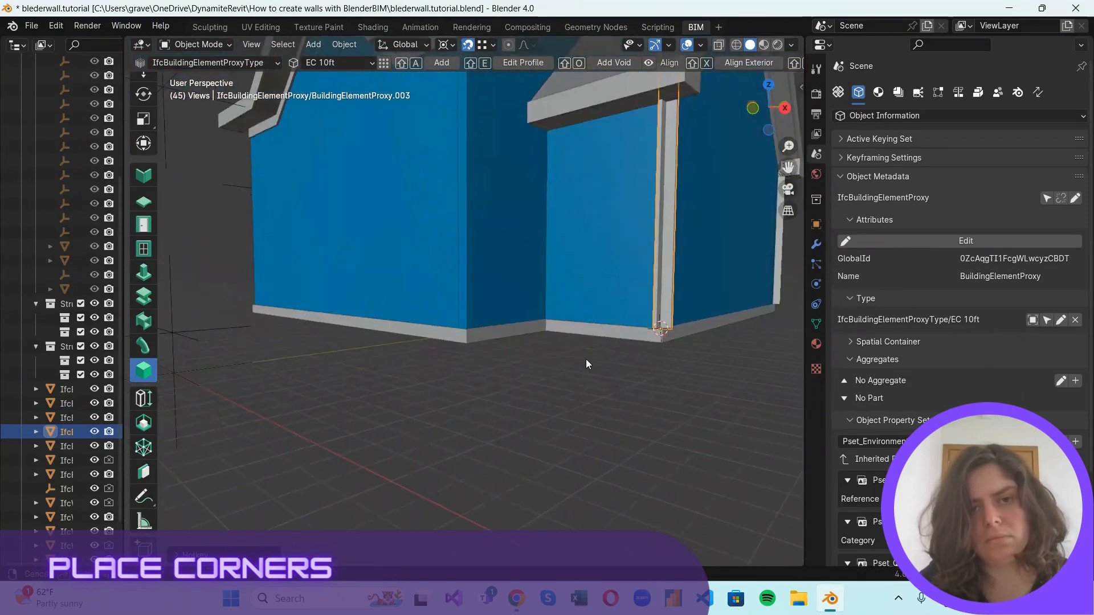
pyautogui.keyDown('shift'); pyautogui.moveTo(482, 381); pyautogui.dragTo(476, 383, button='right'); pyautogui.keyUp('shift')
pyautogui.scroll(-2, 481, 313)
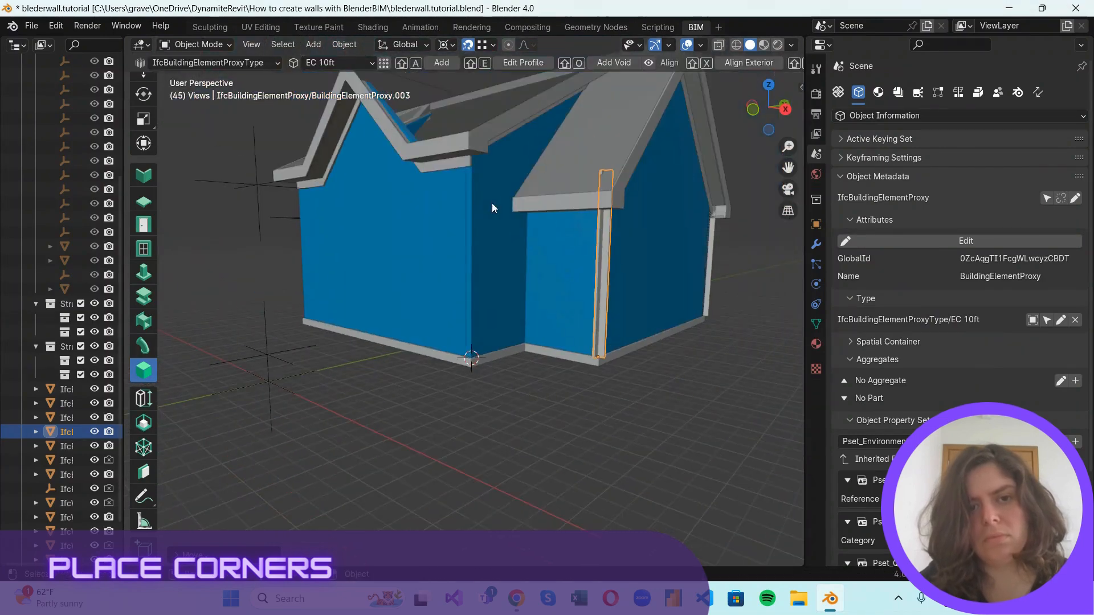
pyautogui.scroll(2, 484, 296)
pyautogui.click(369, 62)
pyautogui.click(364, 114)
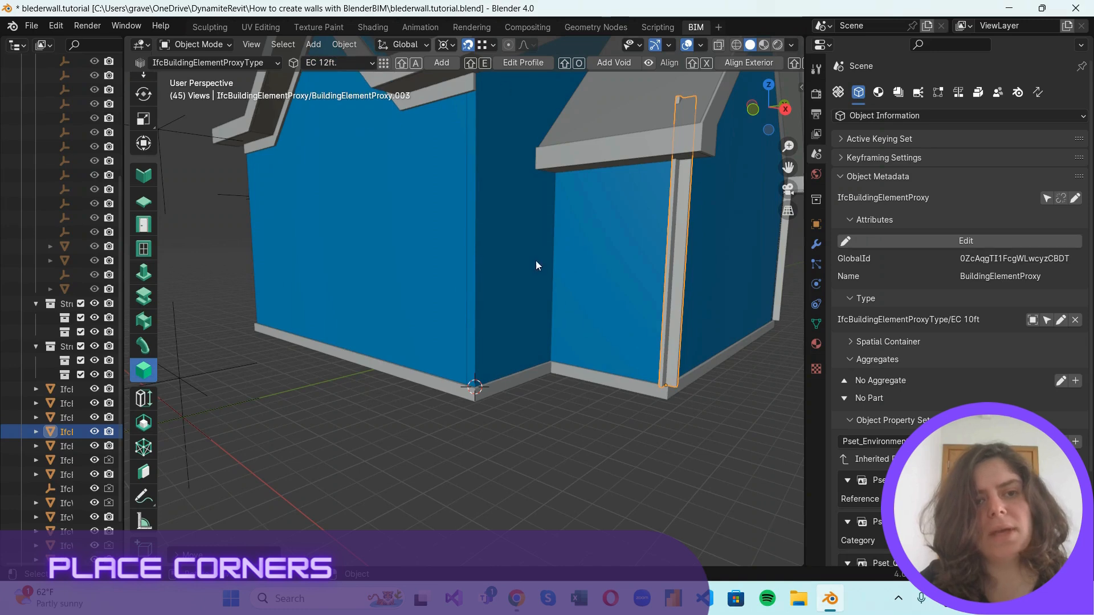
pyautogui.scroll(3, 509, 470)
pyautogui.hotkey('shift', 'a')
# Add a second EC 12ft. corner element at the other base corner of the taller front wall.
pyautogui.scroll(-5, 505, 471)
pyautogui.moveTo(420, 409); pyautogui.dragTo(514, 395, button='middle')
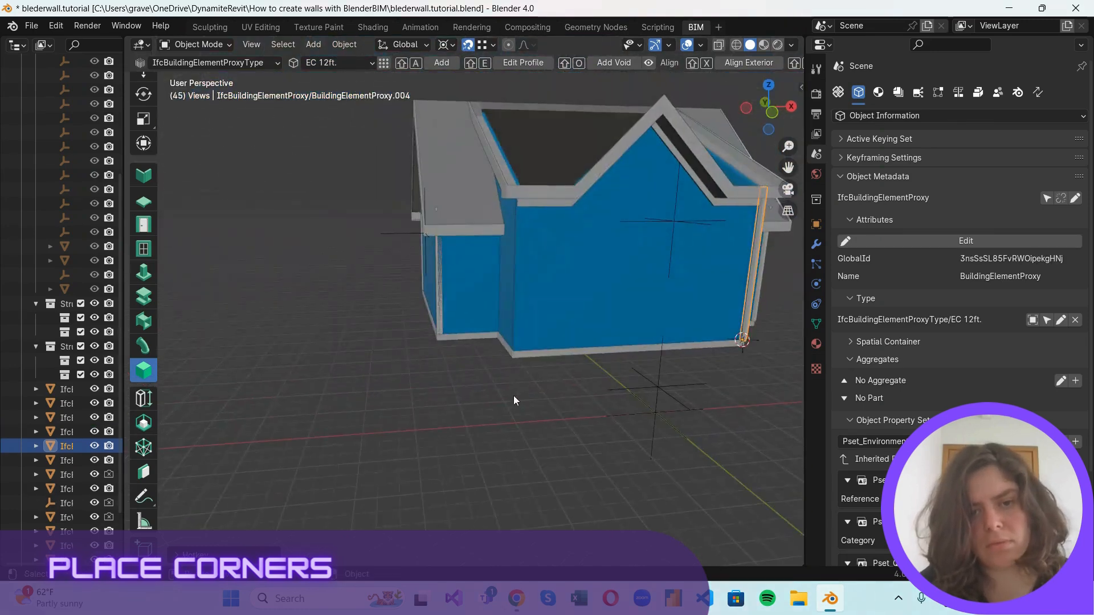
pyautogui.scroll(5, 562, 412)
pyautogui.keyDown('shift'); pyautogui.moveTo(607, 443); pyautogui.dragTo(608, 446, button='right'); pyautogui.keyUp('shift')
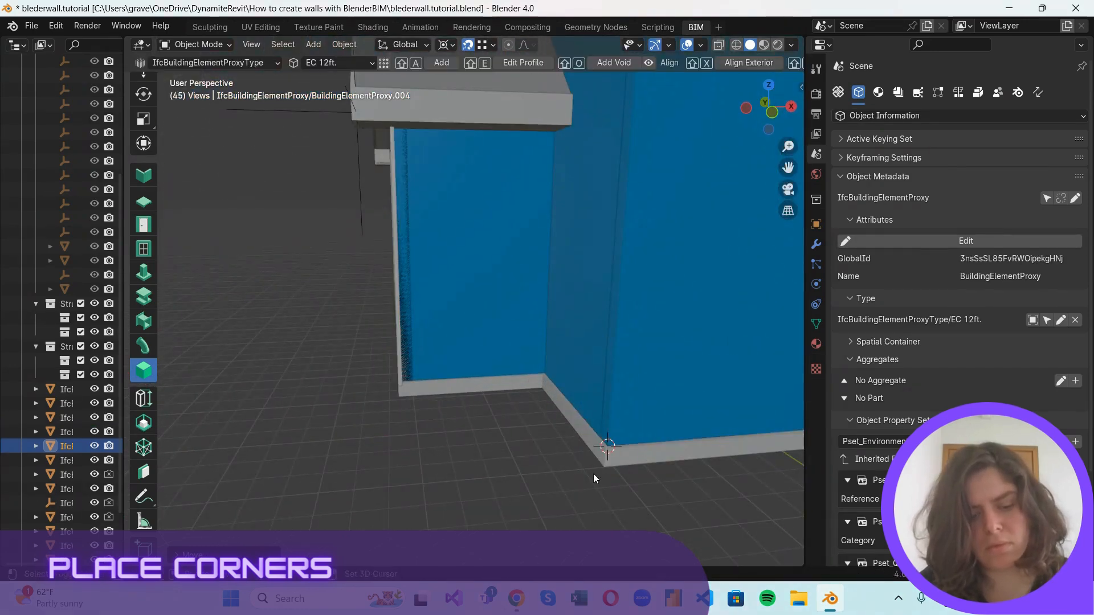
pyautogui.hotkey('shift', 'a')
# Switch to the bottom orthographic view to see all corner elements in plan.
pyautogui.scroll(-3, 580, 488)
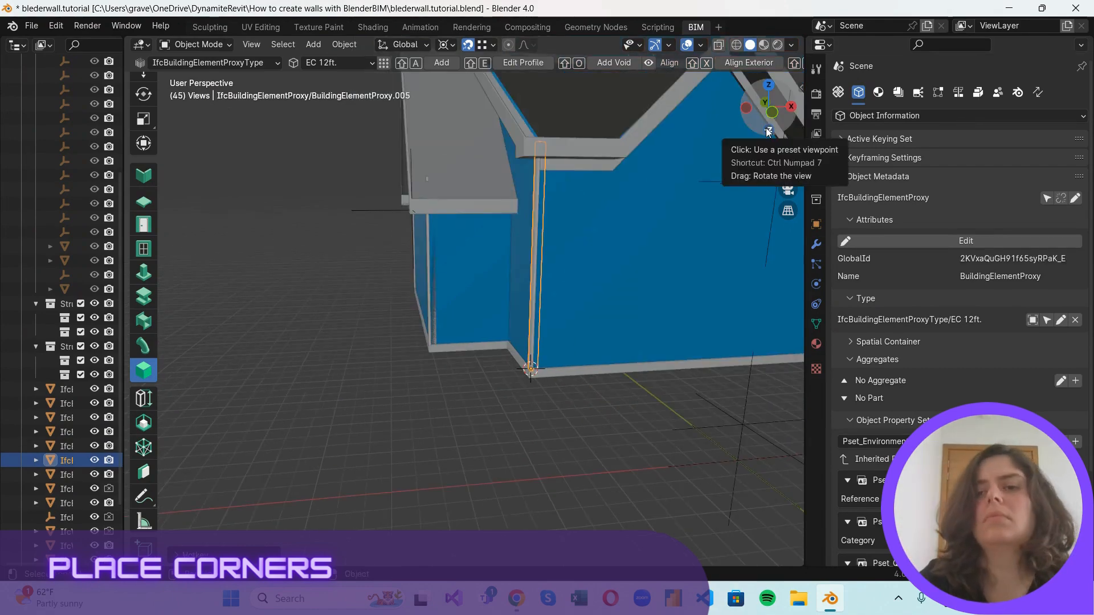
pyautogui.press('KP_7')
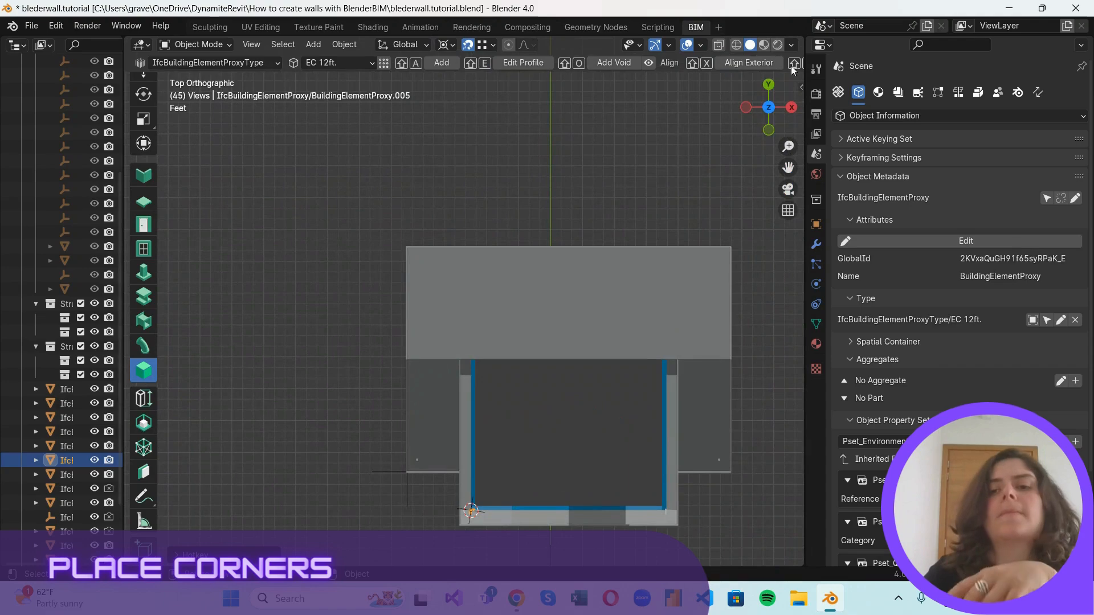
pyautogui.click(769, 106)
pyautogui.click(770, 109)
pyautogui.click(770, 108)
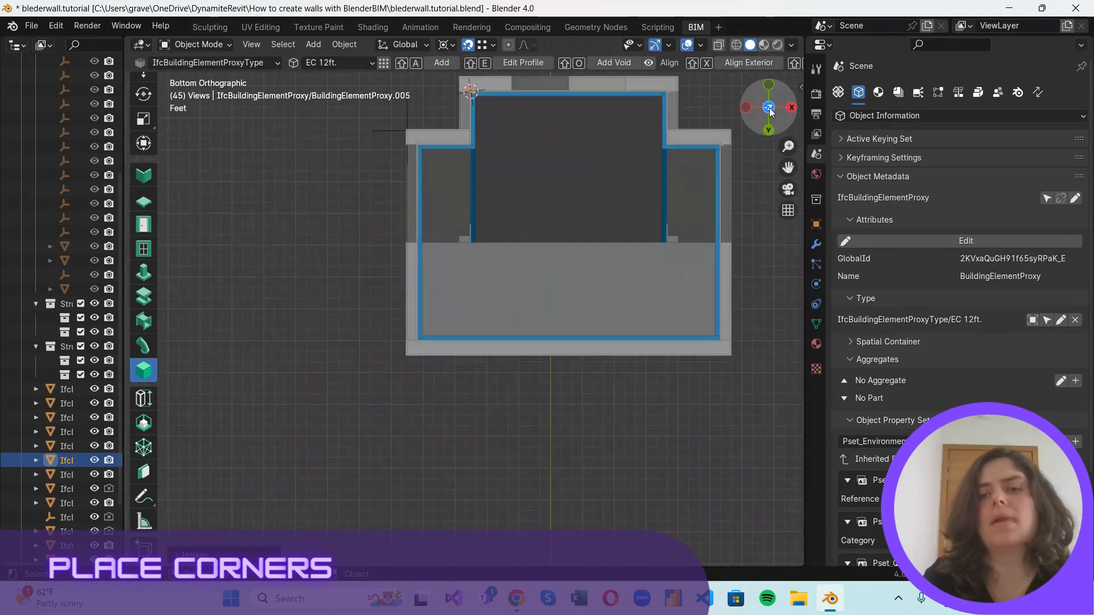
# Rotate the EC 10ft element at the side wing's front corner by 90 degrees so it wraps the wall corner.
pyautogui.scroll(3, 631, 360)
pyautogui.keyDown('shift'); pyautogui.moveTo(538, 247); pyautogui.dragTo(529, 426, button='middle'); pyautogui.keyUp('shift')
pyautogui.scroll(3, 429, 207)
pyautogui.scroll(-2, 430, 209)
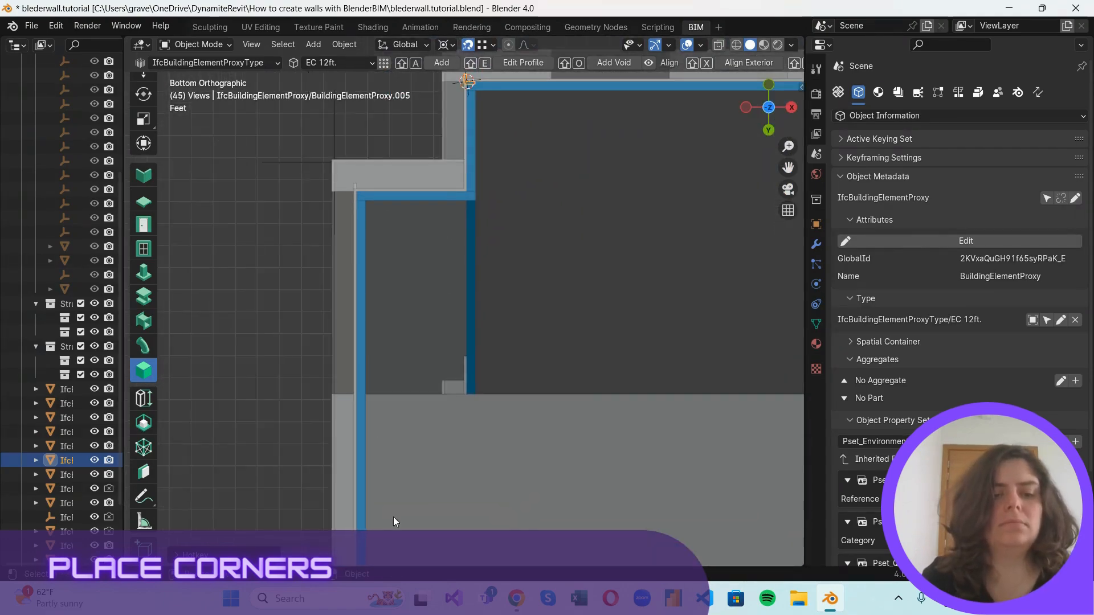
pyautogui.moveTo(394, 517); pyautogui.dragTo(422, 455, button='middle')
pyautogui.click(768, 95)
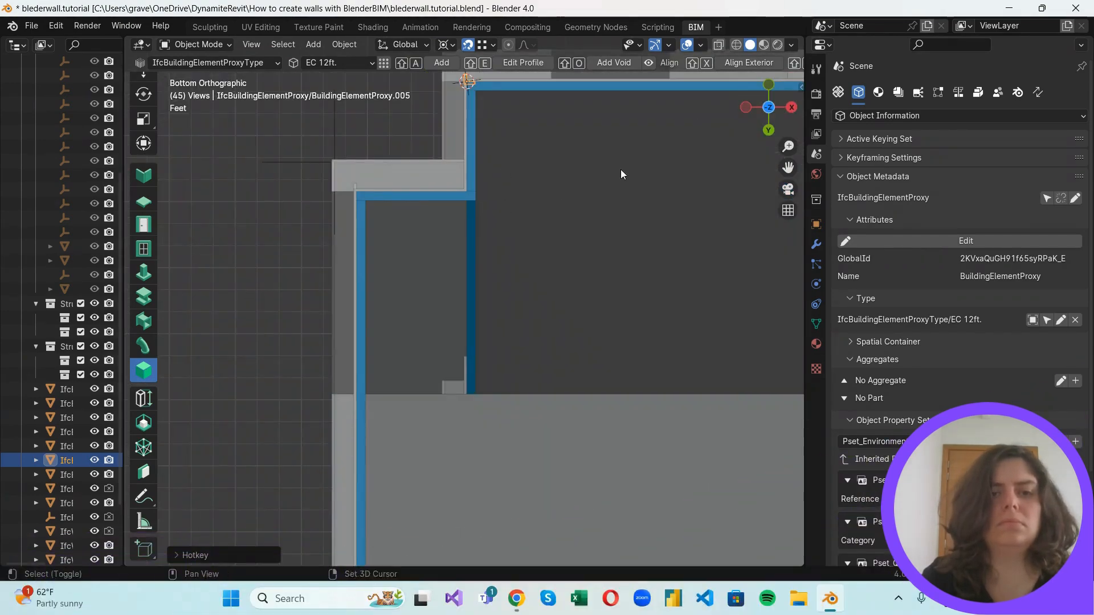
pyautogui.scroll(5, 427, 185)
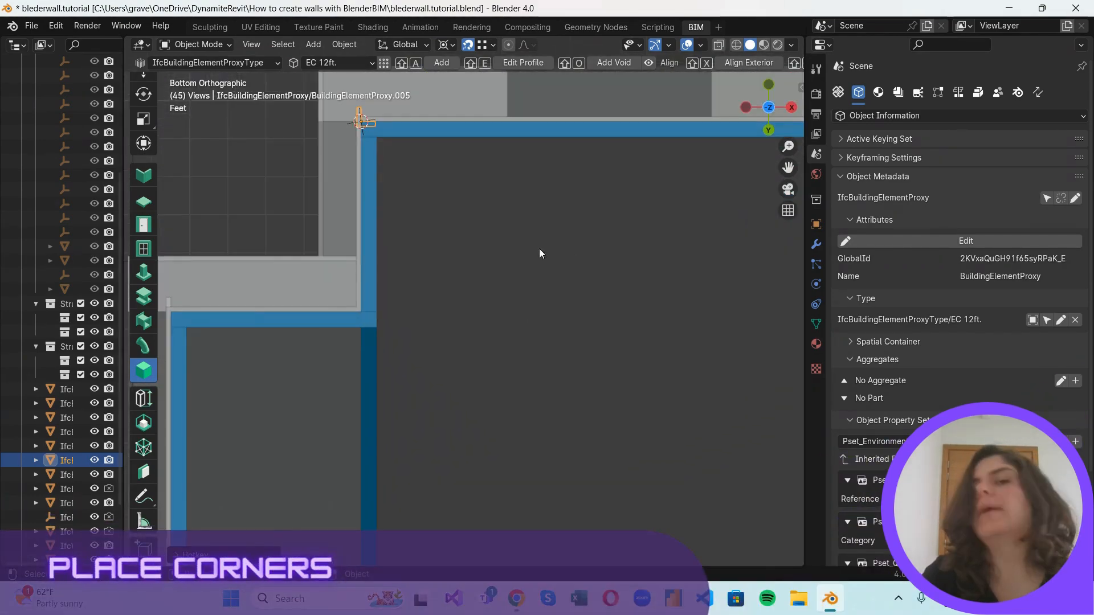
pyautogui.moveTo(472, 381); pyautogui.dragTo(619, 255, button='middle')
pyautogui.click(767, 102)
pyautogui.scroll(-3, 534, 296)
pyautogui.scroll(1, 534, 296)
pyautogui.scroll(3, 342, 237)
pyautogui.click(323, 194)
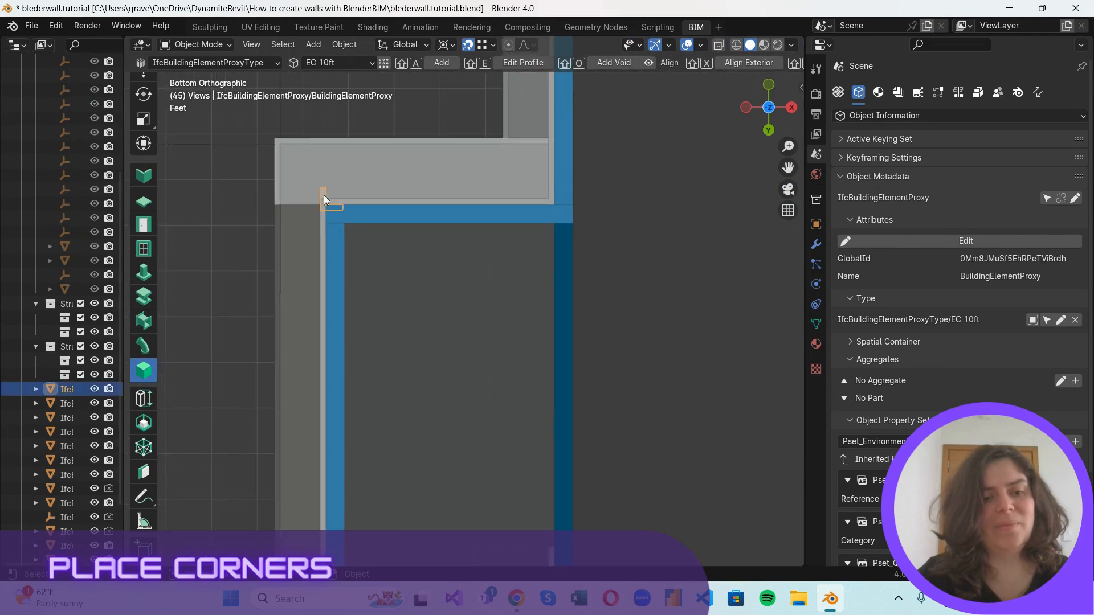
pyautogui.scroll(1, 321, 189)
pyautogui.write('r')
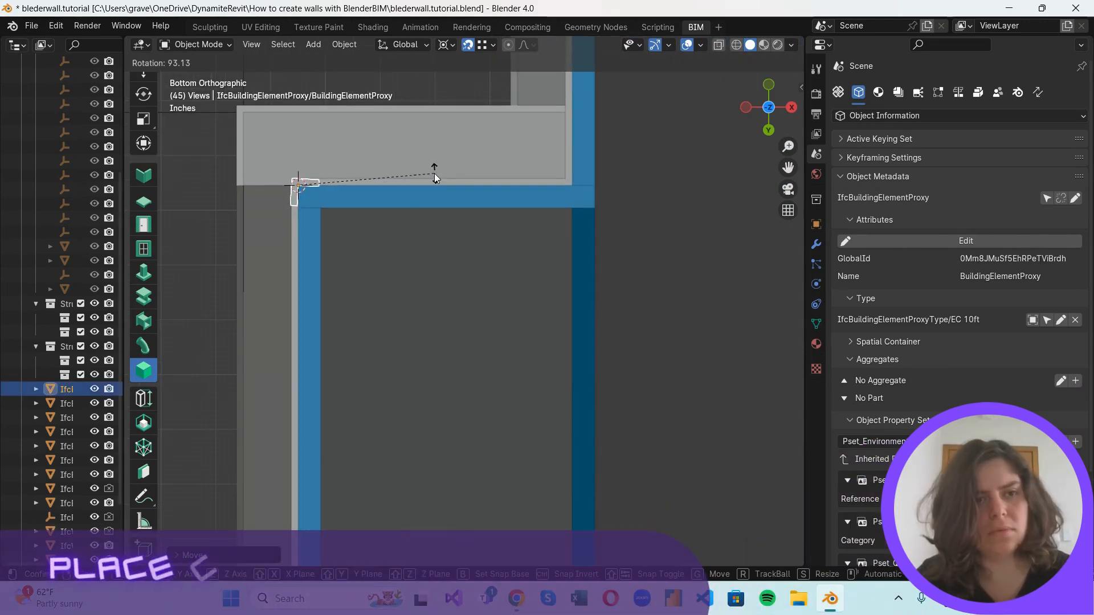
pyautogui.write('90')
pyautogui.press('Return')
# Place the 3D cursor on the front wall's first EC 12ft. corner beside that wing and rotate the element by 90 degrees.
pyautogui.scroll(-5, 377, 211)
pyautogui.keyDown('shift'); pyautogui.moveTo(618, 239); pyautogui.dragTo(490, 344, button='middle'); pyautogui.keyUp('shift')
pyautogui.scroll(3, 491, 345)
pyautogui.click(312, 200)
pyautogui.press('r')
pyautogui.press('Escape')
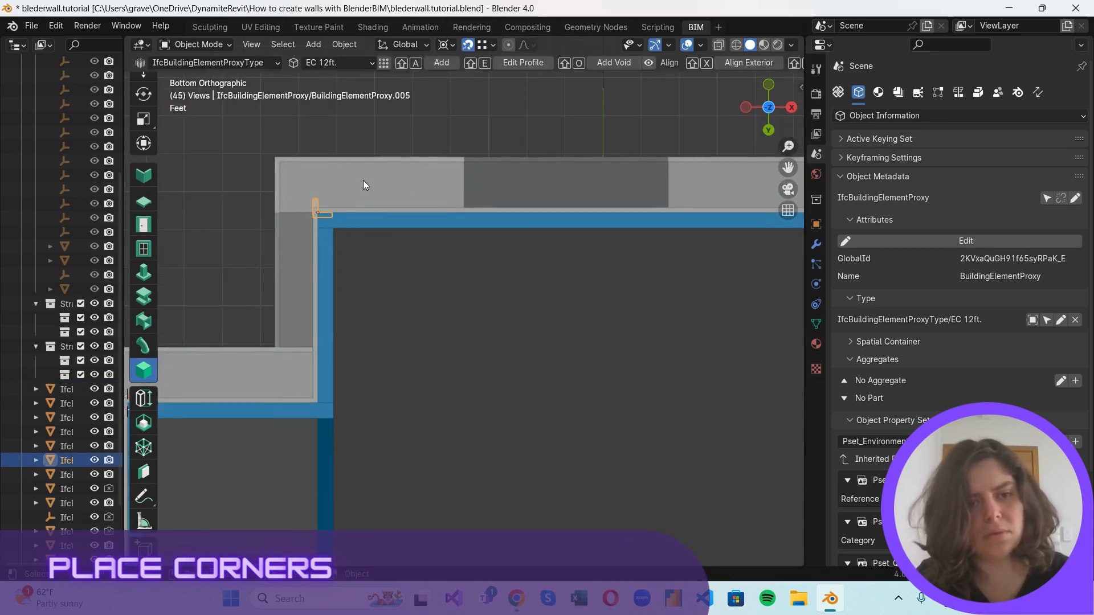
pyautogui.press('g')
pyautogui.click(318, 207)
pyautogui.scroll(1, 319, 198)
pyautogui.keyDown('shift'); pyautogui.moveTo(317, 191); pyautogui.dragTo(423, 226, button='middle'); pyautogui.keyUp('shift')
pyautogui.scroll(2, 422, 225)
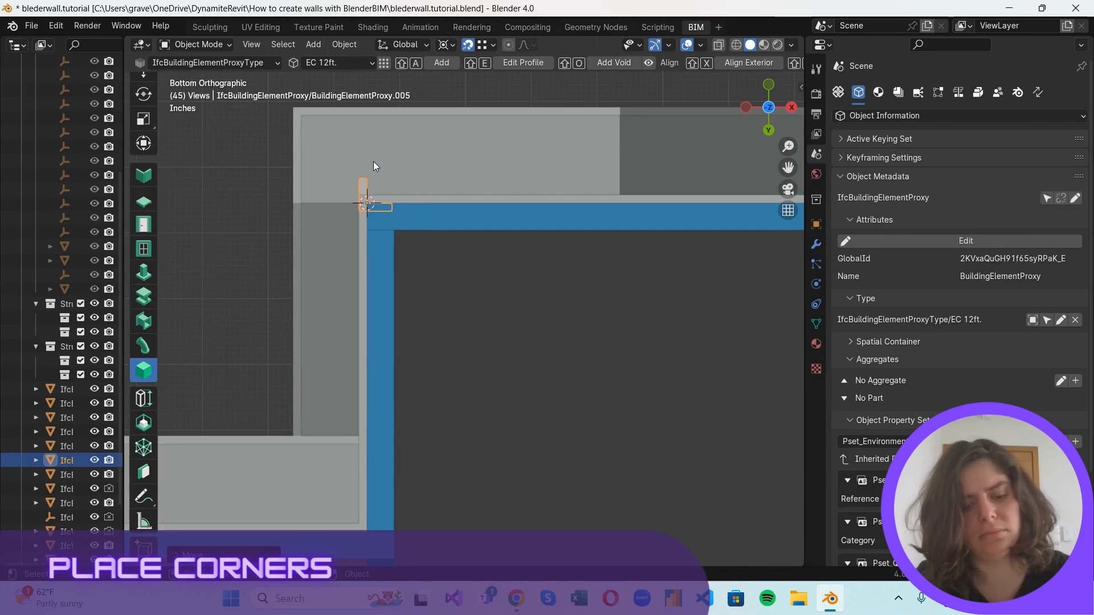
pyautogui.write('r90')
pyautogui.press('Return')
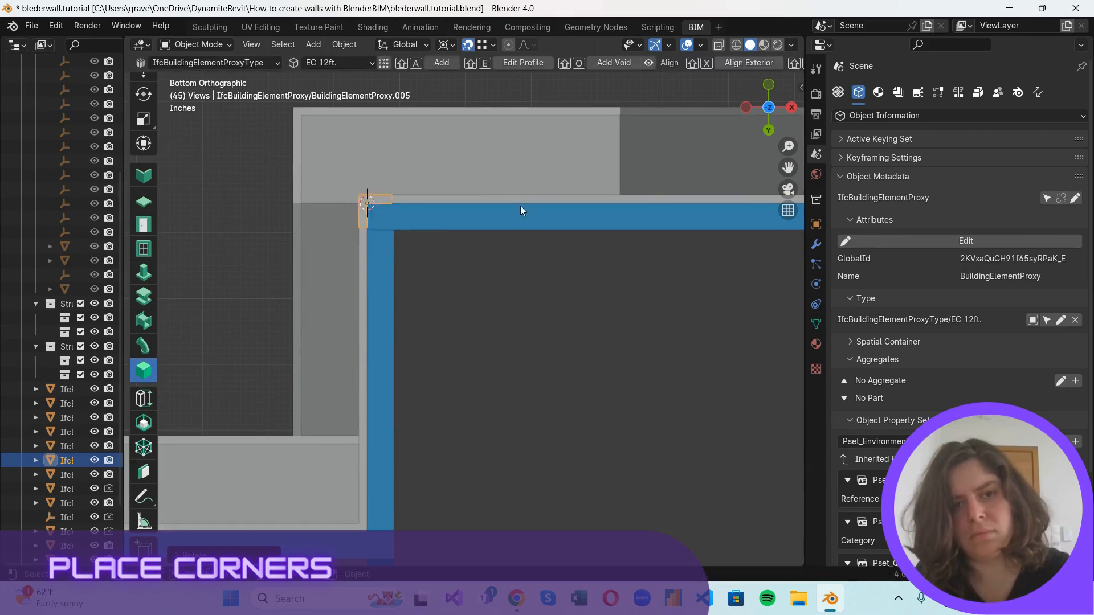
# Place the 3D cursor on the front wall's opposite corner and rotate its EC 12ft. element by 180 degrees.
pyautogui.scroll(-4, 521, 206)
pyautogui.keyDown('shift'); pyautogui.moveTo(677, 266); pyautogui.dragTo(310, 293, button='middle'); pyautogui.keyUp('shift')
pyautogui.keyDown('shift'); pyautogui.moveTo(709, 300); pyautogui.dragTo(541, 285, button='middle'); pyautogui.keyUp('shift')
pyautogui.scroll(3, 524, 268)
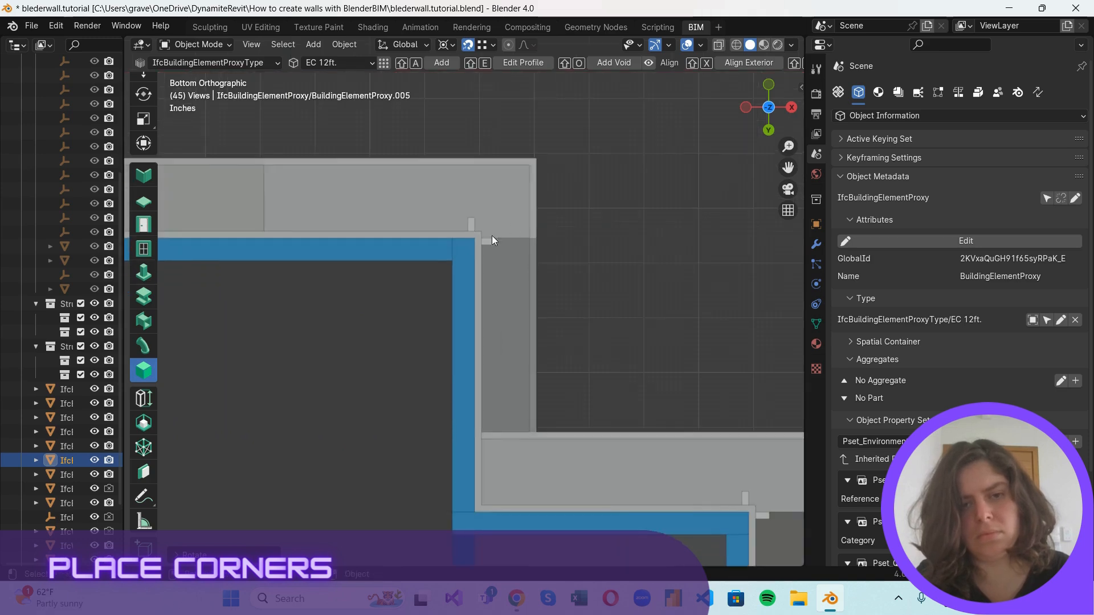
pyautogui.click(491, 239)
pyautogui.scroll(2, 500, 206)
pyautogui.keyDown('shift'); pyautogui.moveTo(478, 210); pyautogui.dragTo(488, 212, button='right'); pyautogui.keyUp('shift')
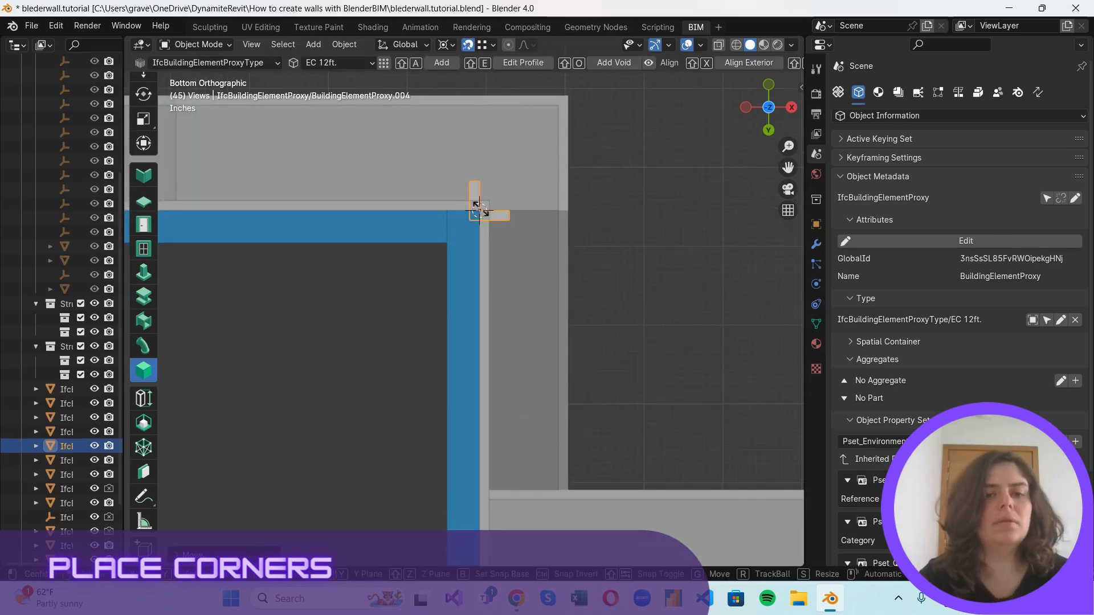
pyautogui.press('r')
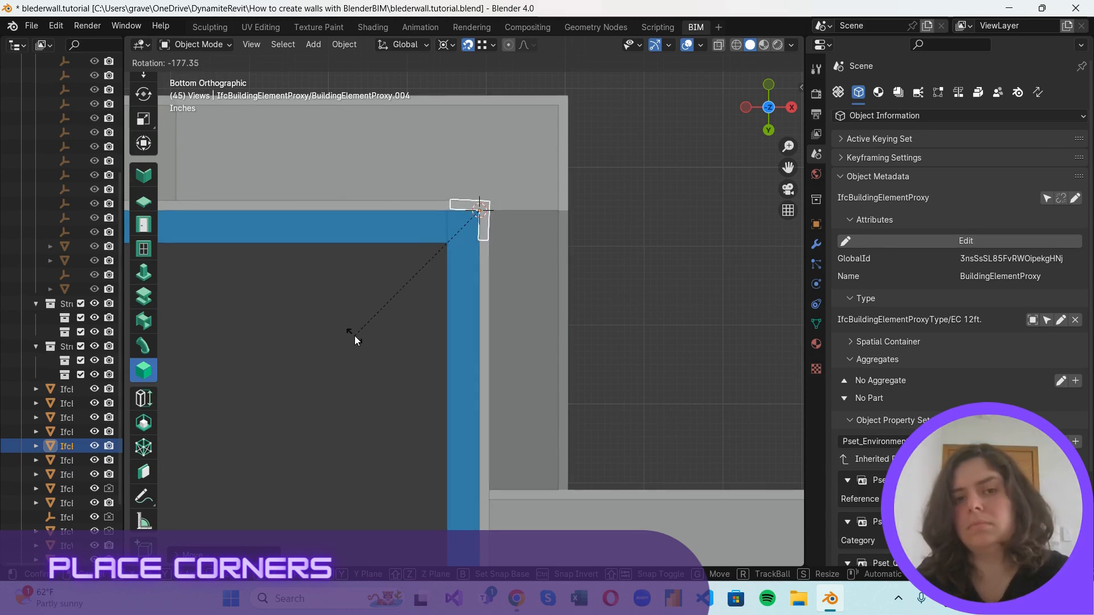
pyautogui.write('180')
pyautogui.click(348, 335)
# Rotate the EC 10ft element at the opposite wing's front corner by 180 degrees.
pyautogui.scroll(-5, 584, 340)
pyautogui.keyDown('shift'); pyautogui.moveTo(697, 431); pyautogui.dragTo(561, 325, button='middle'); pyautogui.keyUp('shift')
pyautogui.click(769, 135)
pyautogui.click(770, 133)
pyautogui.scroll(3, 691, 238)
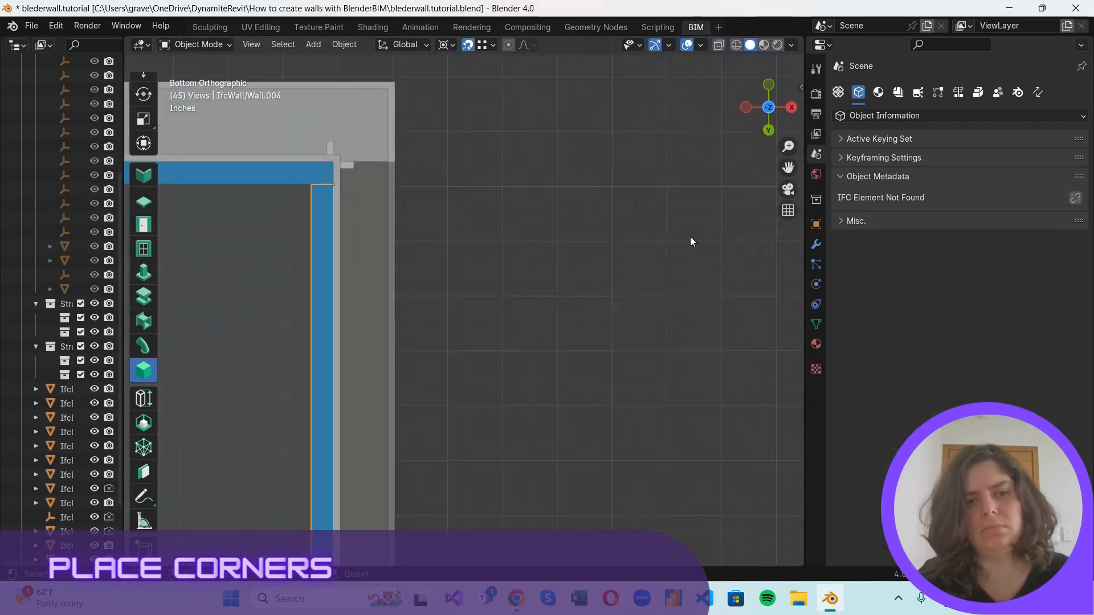
pyautogui.keyDown('shift'); pyautogui.moveTo(355, 103); pyautogui.dragTo(552, 163, button='middle'); pyautogui.keyUp('shift')
pyautogui.scroll(3, 552, 162)
pyautogui.click(512, 245)
pyautogui.press('r')
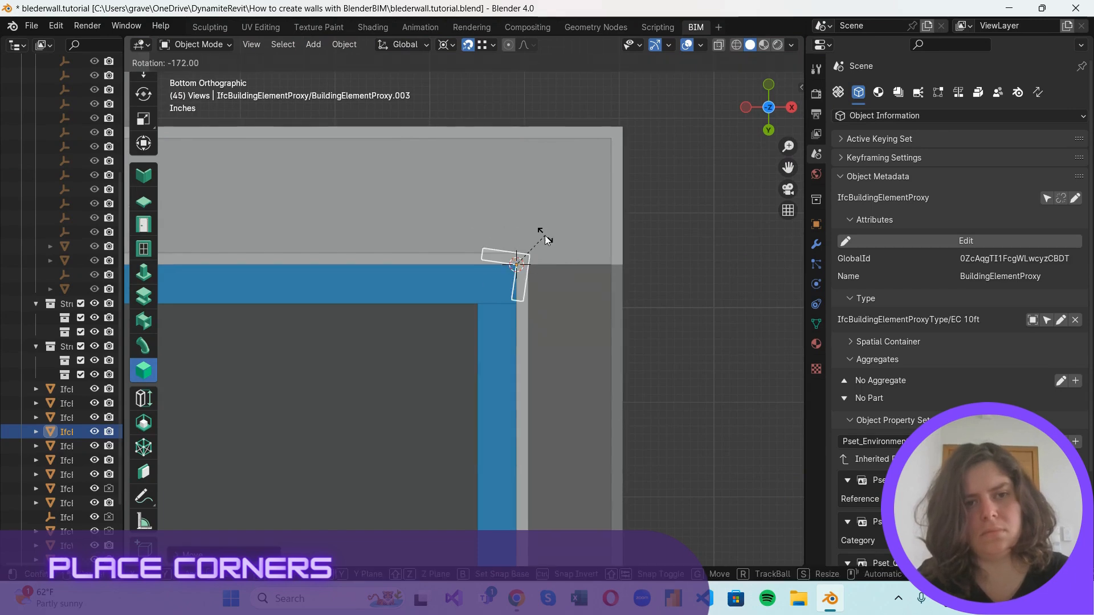
pyautogui.write('180')
pyautogui.press('Return')
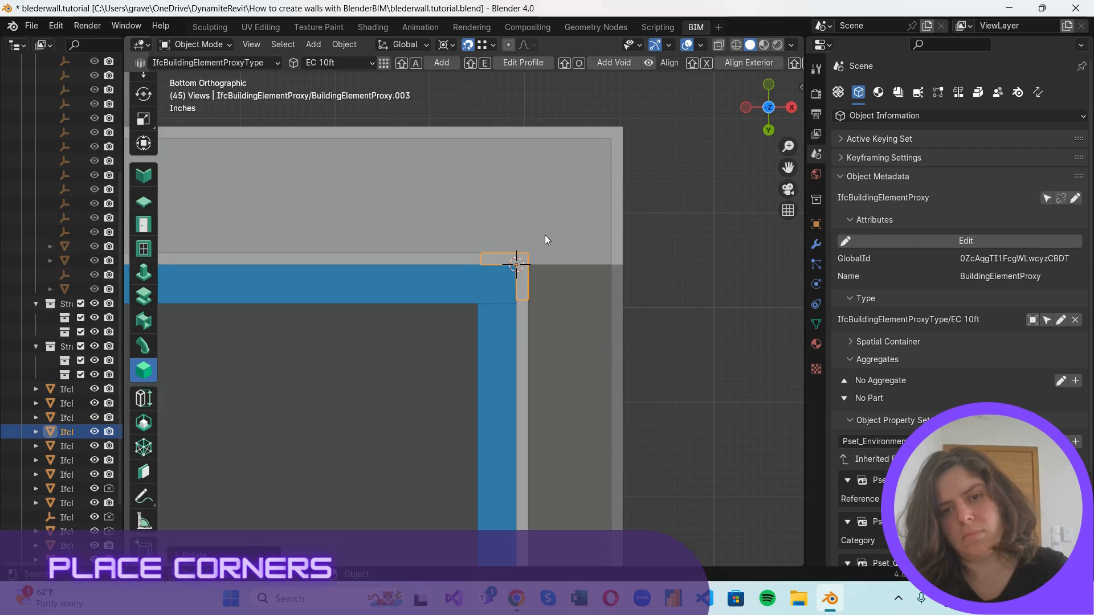
# Place the 3D cursor on that wing's rear corner and rotate its EC 10ft element by -90 degrees.
pyautogui.scroll(-3, 657, 481)
pyautogui.keyDown('shift'); pyautogui.moveTo(656, 481); pyautogui.dragTo(652, 79, button='middle'); pyautogui.keyUp('shift')
pyautogui.scroll(2, 455, 375)
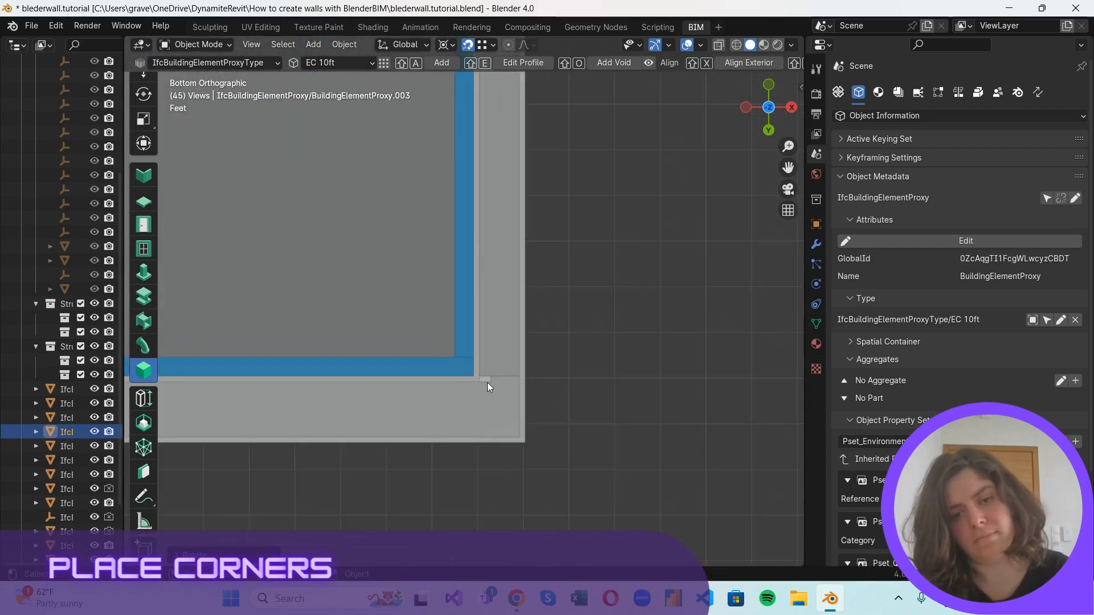
pyautogui.click(487, 381)
pyautogui.scroll(2, 499, 427)
pyautogui.scroll(2, 501, 429)
pyautogui.keyDown('shift'); pyautogui.moveTo(494, 446); pyautogui.dragTo(507, 468, button='right'); pyautogui.keyUp('shift')
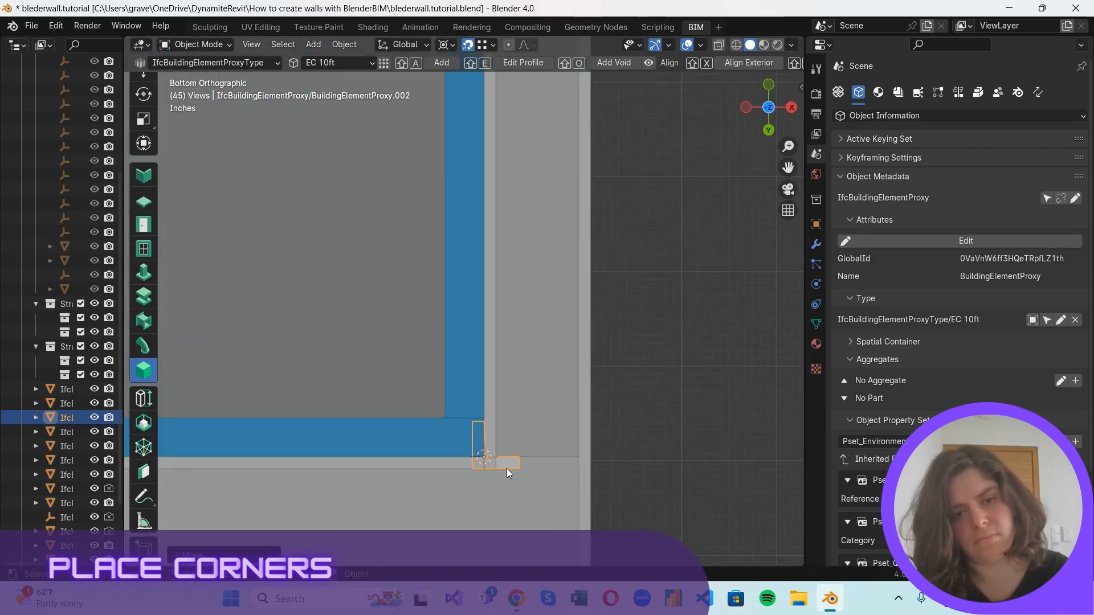
pyautogui.write('r')
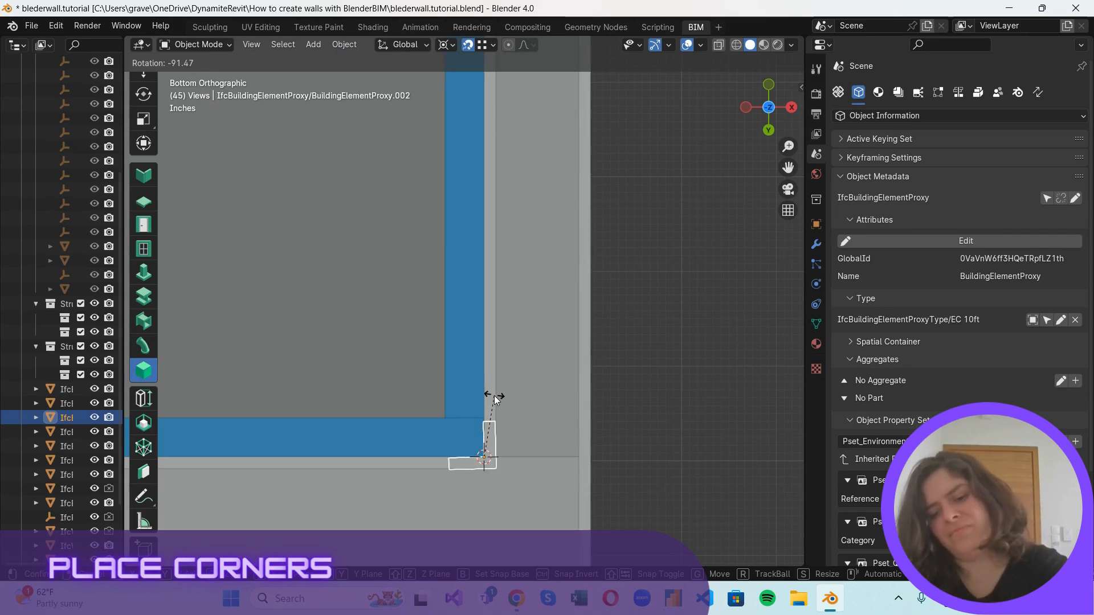
pyautogui.write('-90')
pyautogui.press('Return')
# Examine the remaining rear corner element from below and in the left orthographic view.
pyautogui.scroll(-9, 641, 352)
pyautogui.keyDown('shift'); pyautogui.moveTo(641, 352); pyautogui.dragTo(390, 352, button='middle'); pyautogui.keyUp('shift')
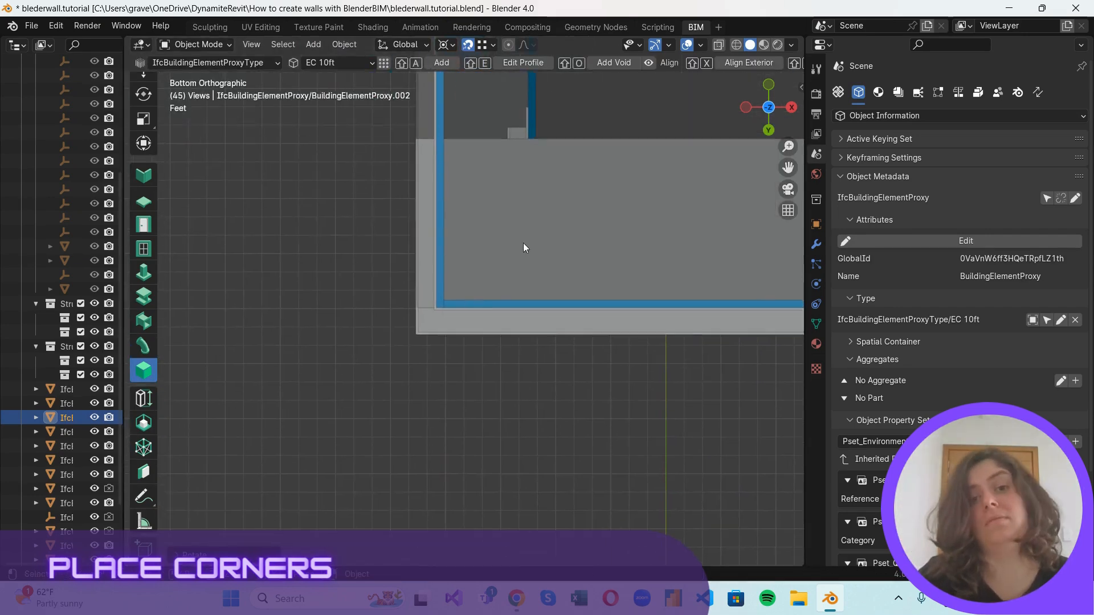
pyautogui.scroll(-3, 523, 242)
pyautogui.click(746, 107)
pyautogui.scroll(2, 535, 369)
pyautogui.click(533, 368)
pyautogui.scroll(5, 419, 296)
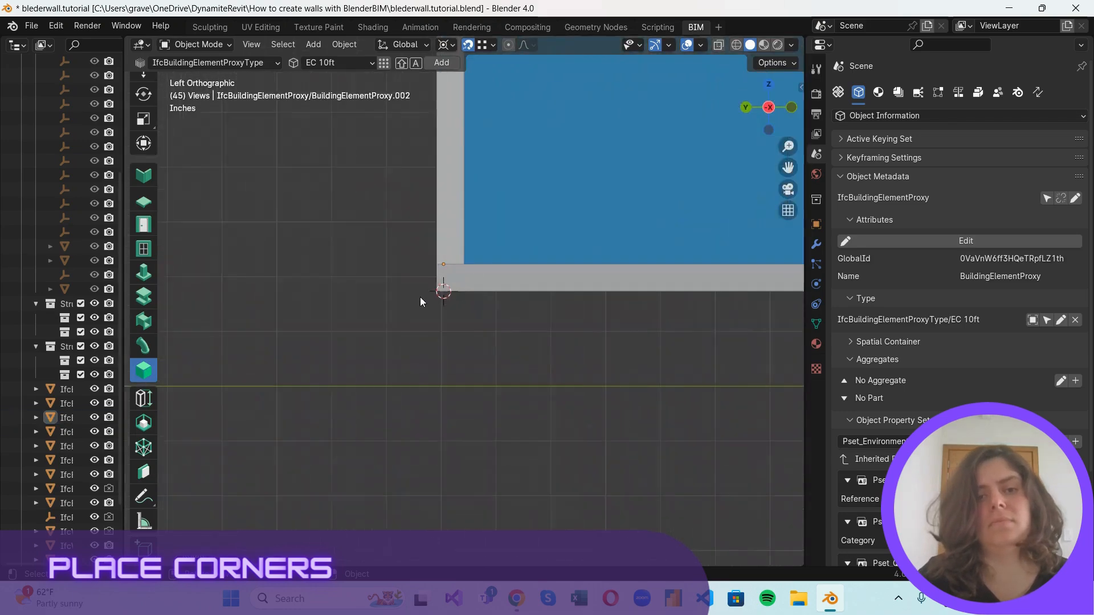
pyautogui.scroll(-8, 419, 296)
pyautogui.scroll(1, 740, 208)
pyautogui.scroll(-1, 740, 208)
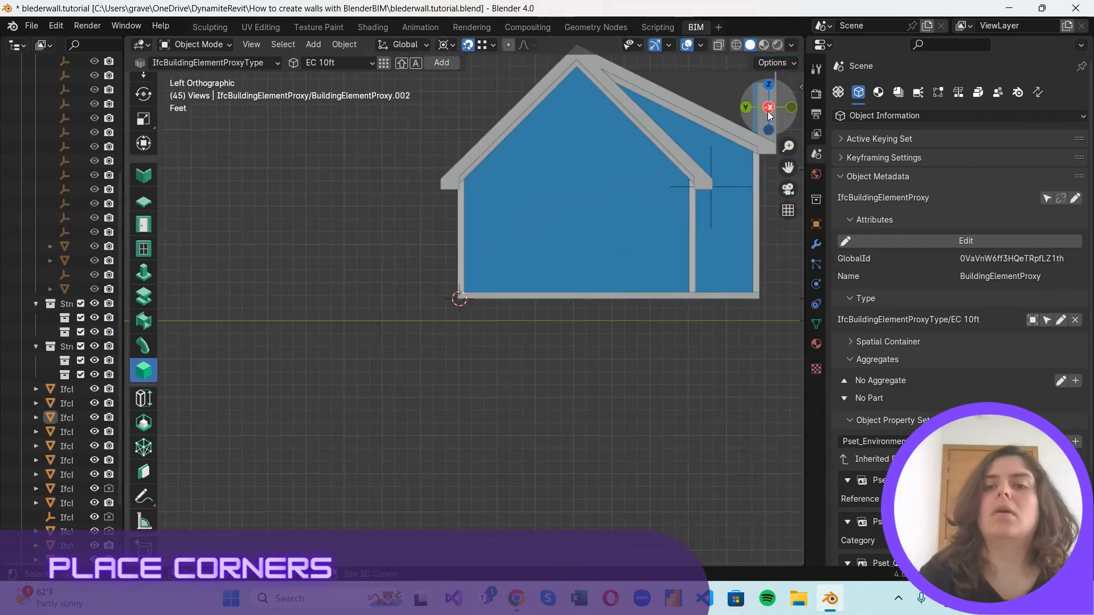
# Inspect the finished house in perspective from several sides, including the corners, roof edges and front gable frieze.
pyautogui.moveTo(769, 115); pyautogui.dragTo(690, 149)
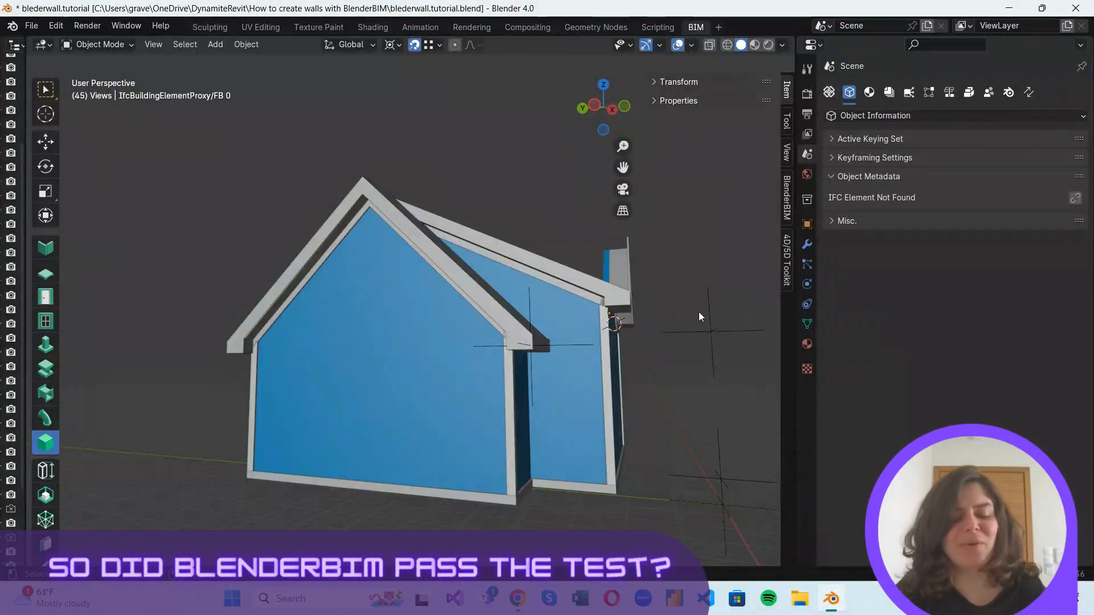
pyautogui.moveTo(709, 356); pyautogui.dragTo(601, 351, button='middle')
pyautogui.scroll(3, 435, 398)
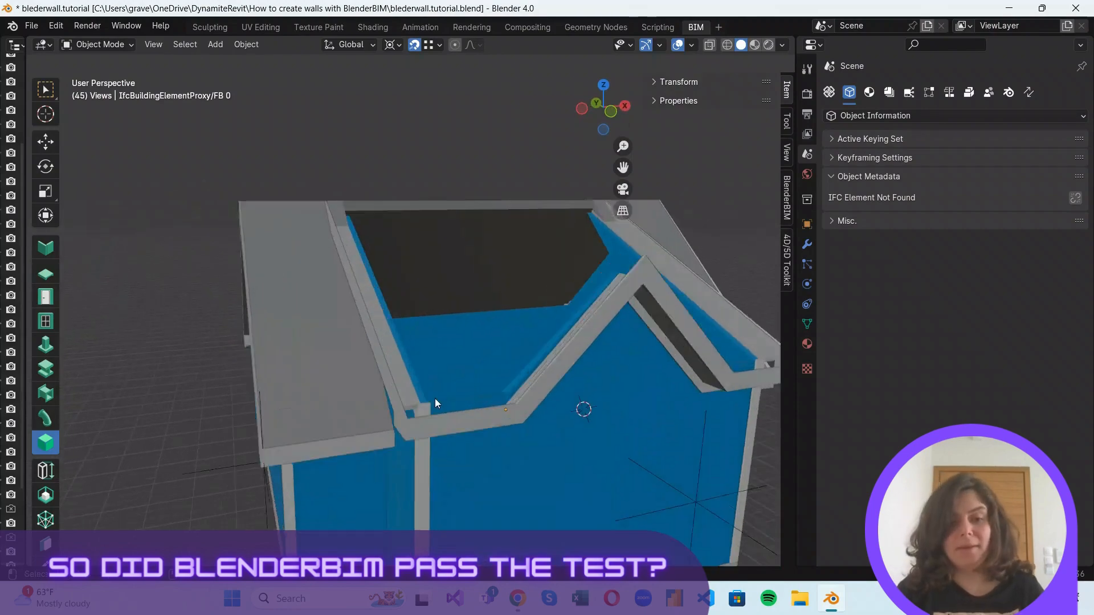
pyautogui.scroll(3, 436, 399)
pyautogui.scroll(-5, 392, 233)
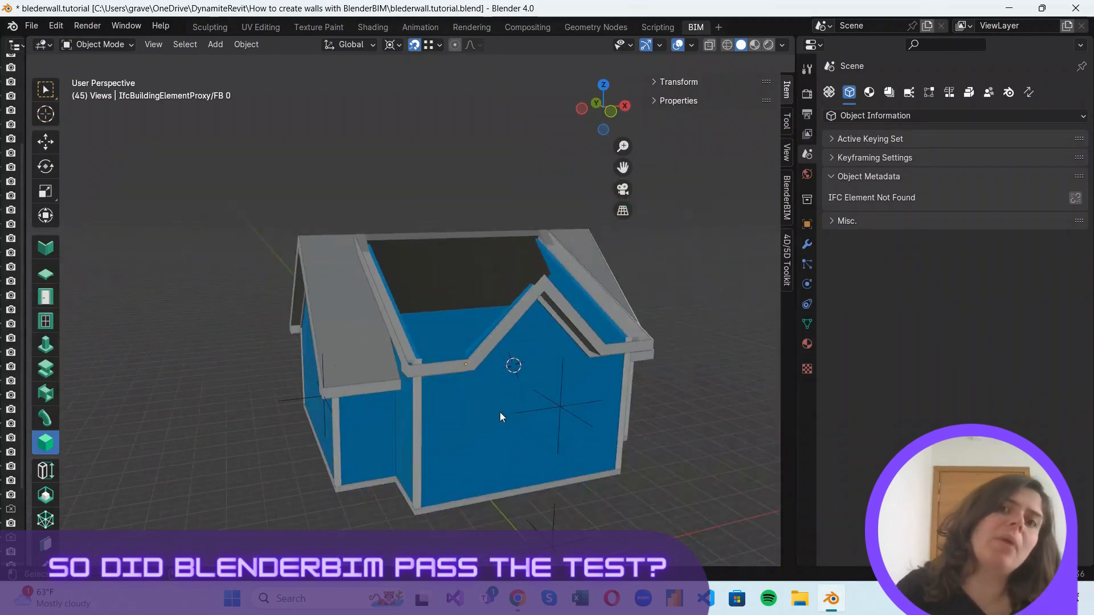
pyautogui.moveTo(500, 412); pyautogui.dragTo(426, 409, button='middle')
pyautogui.scroll(5, 535, 280)
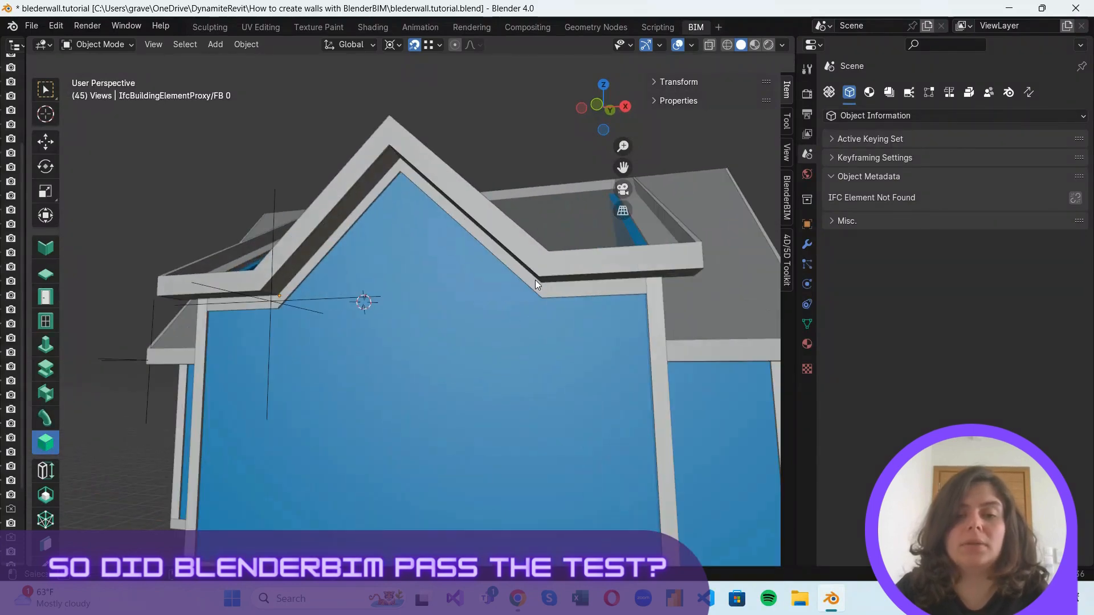